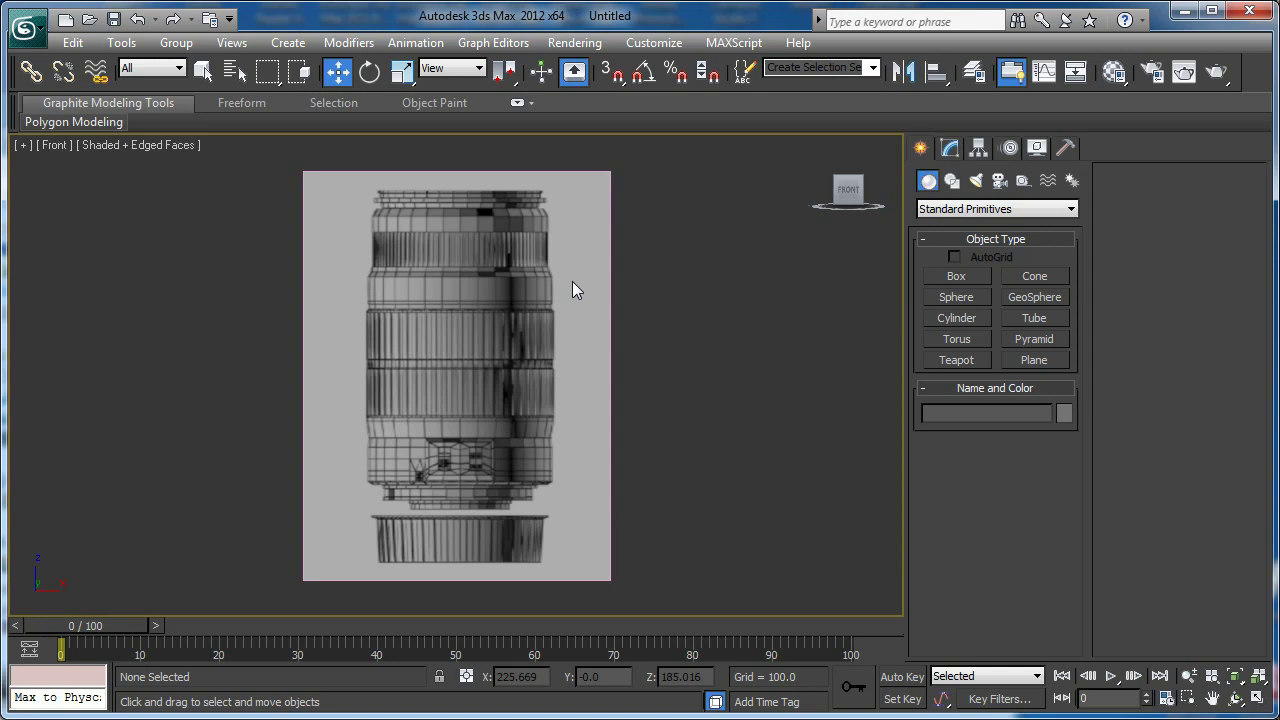
# Create a cylinder centred on the lens reference, matching the barrel's width, with radius about 182 and height about 69
pyautogui.click(969, 321)
pyautogui.scroll(2, 694, 494)
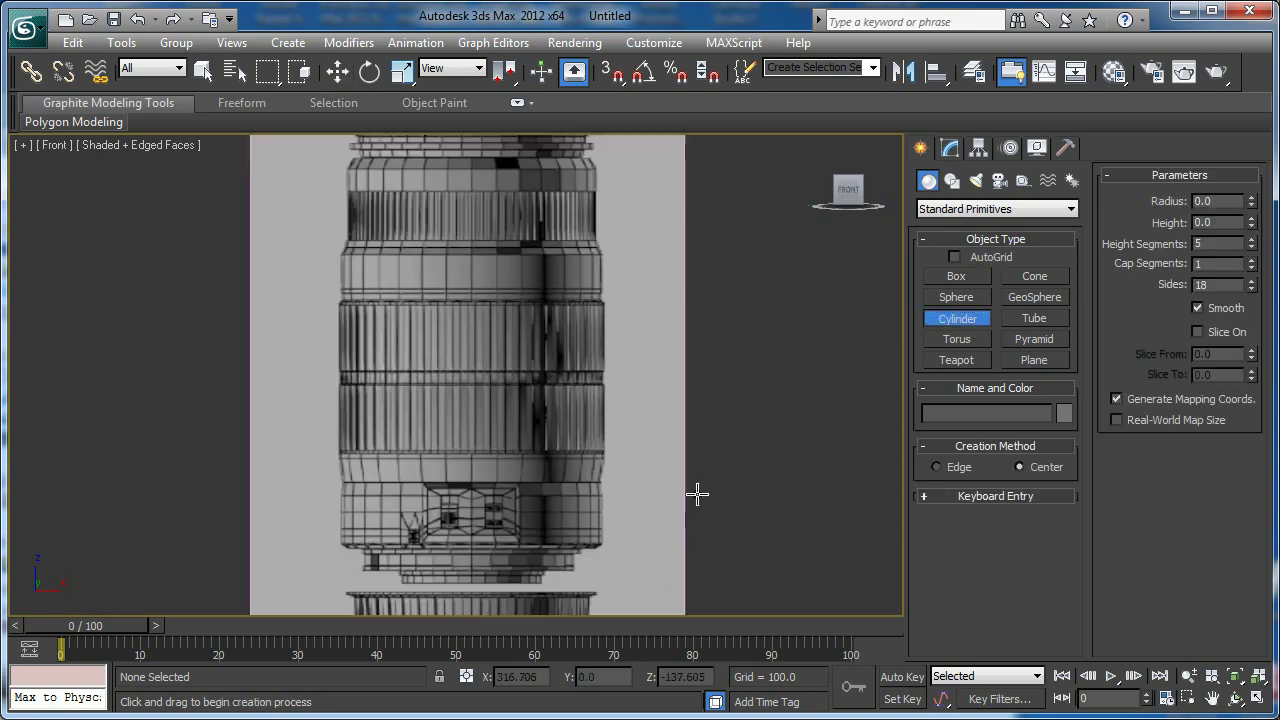
pyautogui.moveTo(473, 380); pyautogui.dragTo(434, 505)
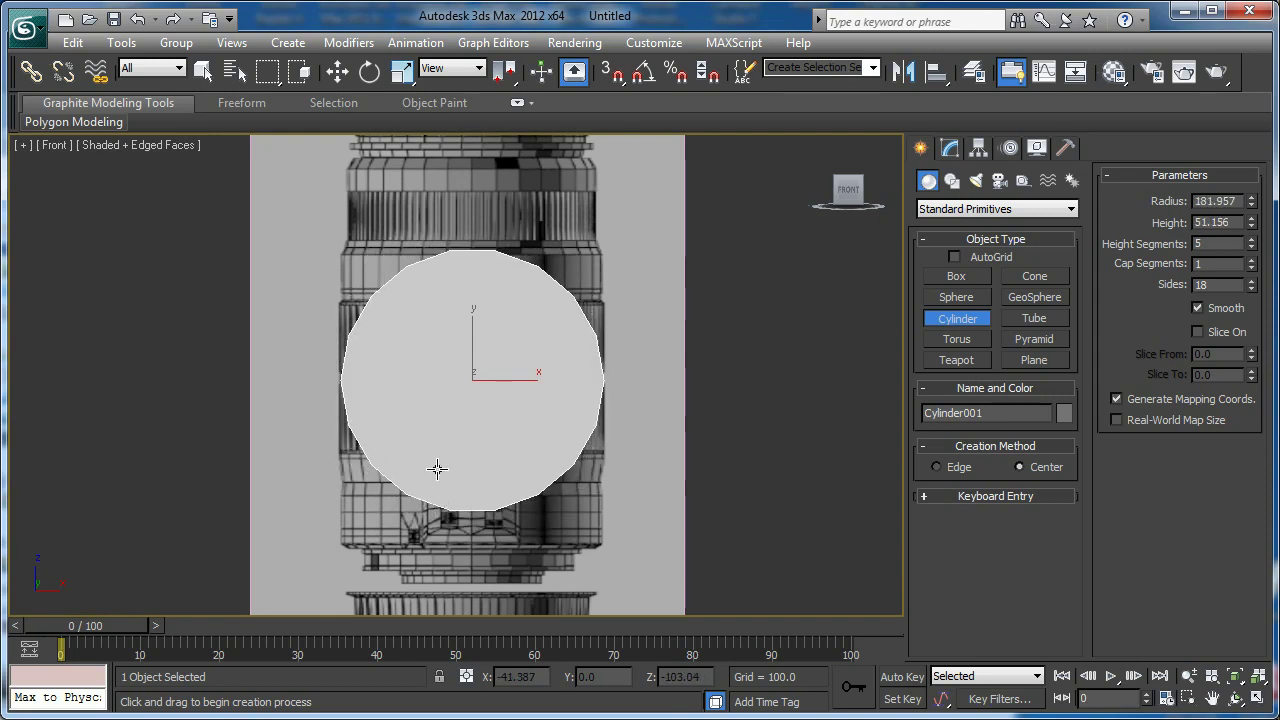
pyautogui.press('w')
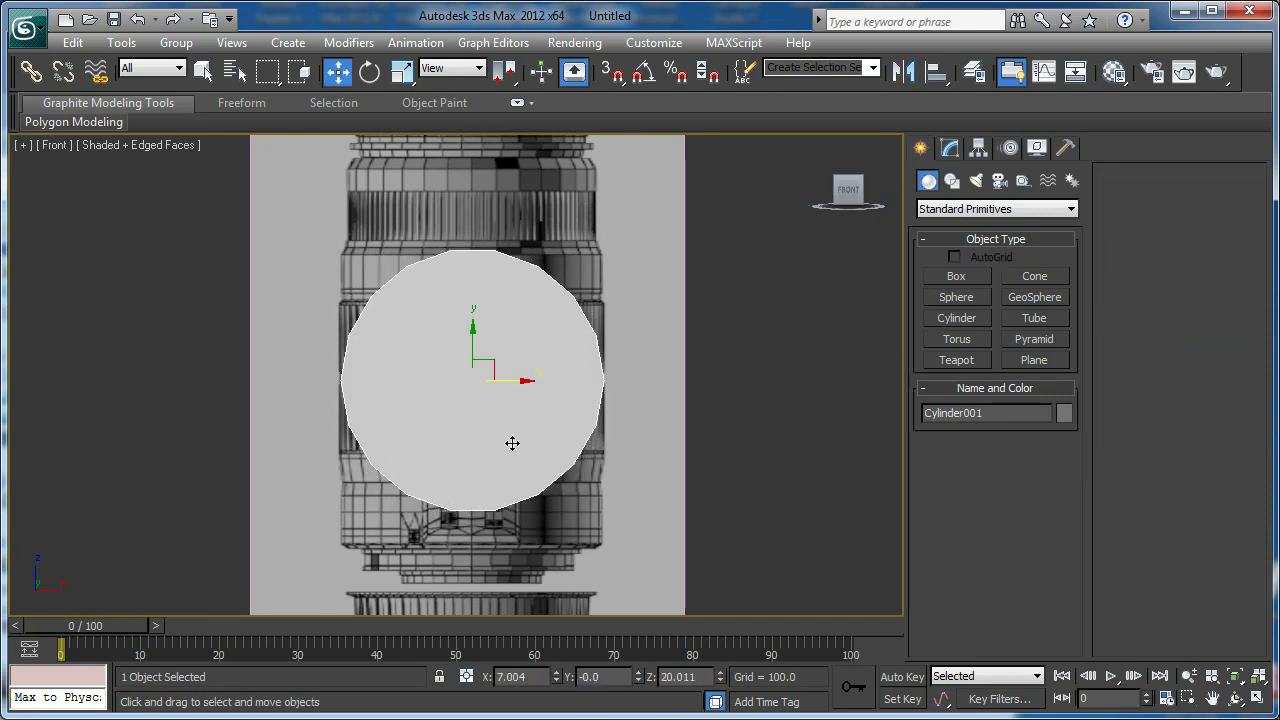
# Turn on angle snapping and rotate the cylinder 90 degrees about X so it stands upright along the lens
pyautogui.click(646, 74)
pyautogui.press('e')
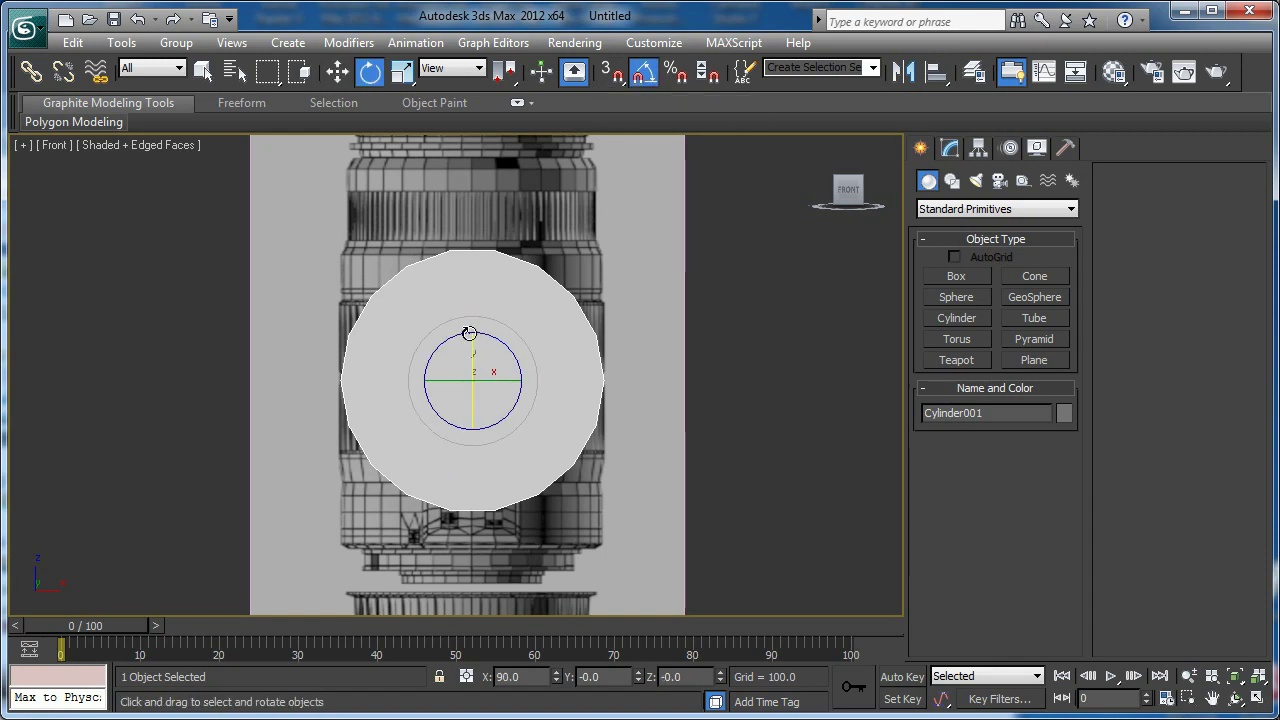
pyautogui.moveTo(470, 354); pyautogui.dragTo(458, 447)
# Set the cylinder to 1 height segment and 110 sides
pyautogui.scroll(2, 455, 420)
pyautogui.click(950, 150)
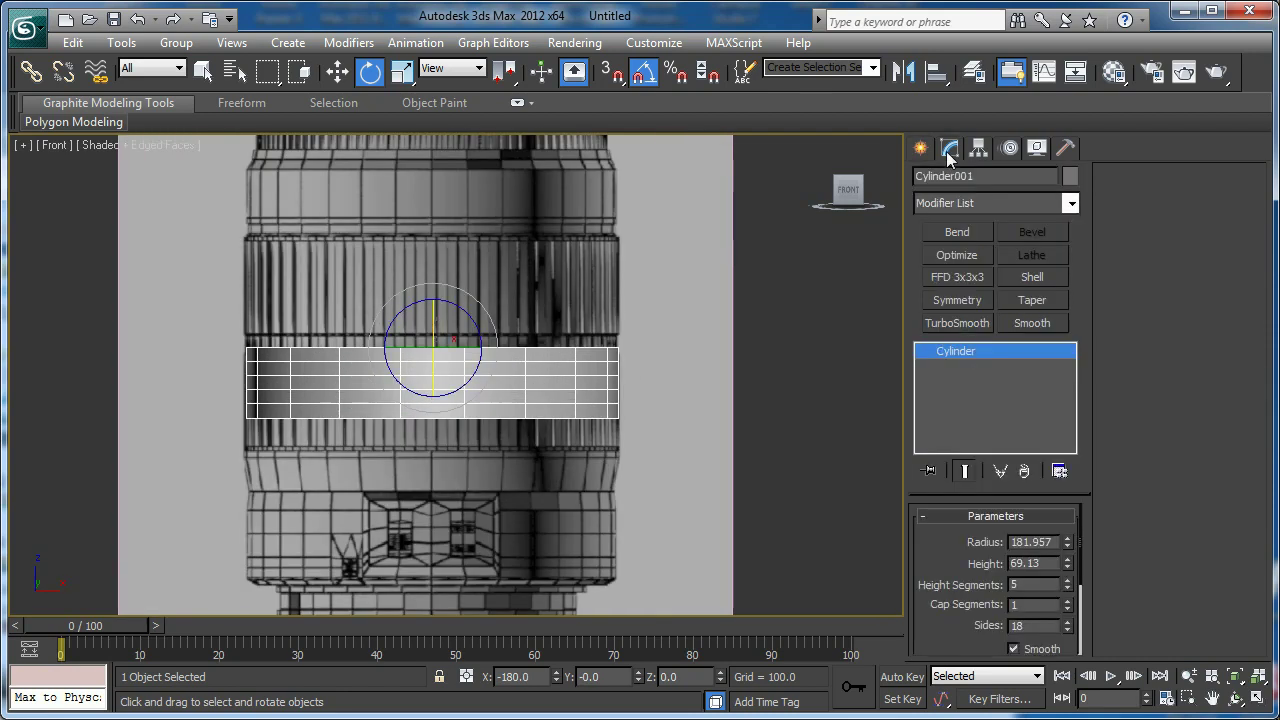
pyautogui.rightClick(1068, 585)
pyautogui.doubleClick(1035, 628)
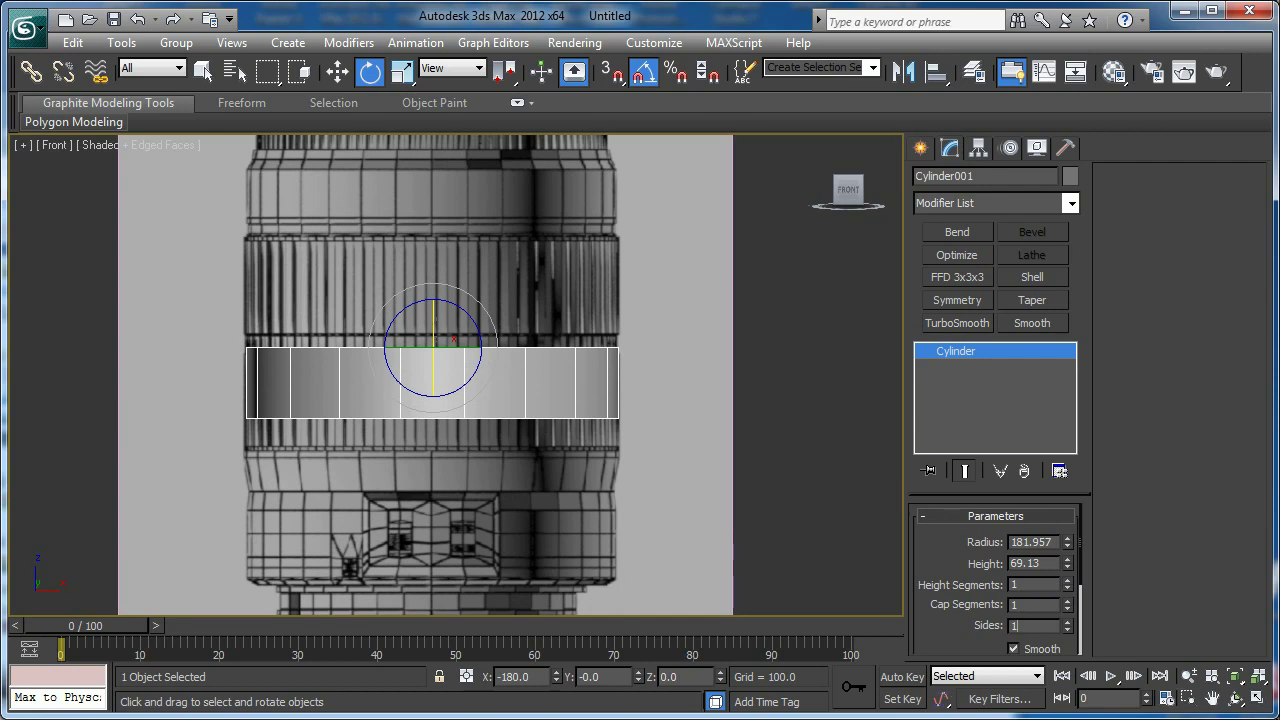
pyautogui.write('110')
pyautogui.press('Return')
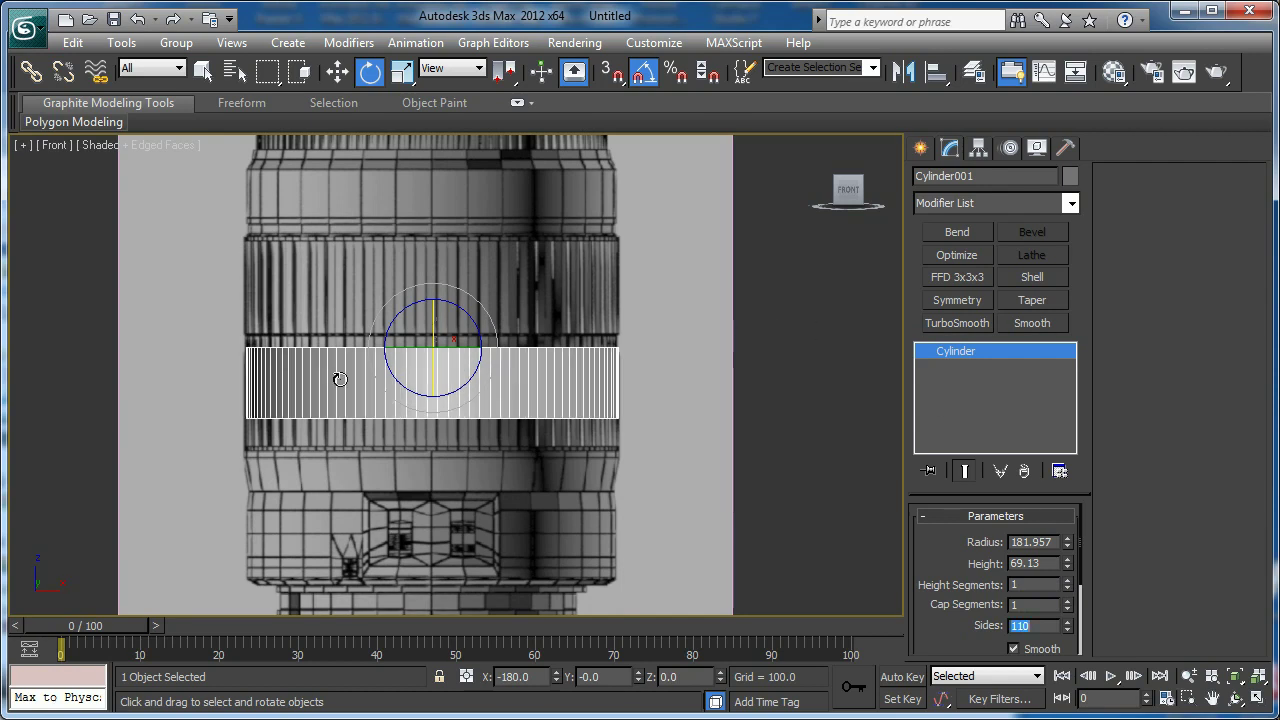
# Convert the cylinder to an Editable Poly and raise its top vertices to the upper edge of the ribbed grip section
pyautogui.rightClick(445, 342)
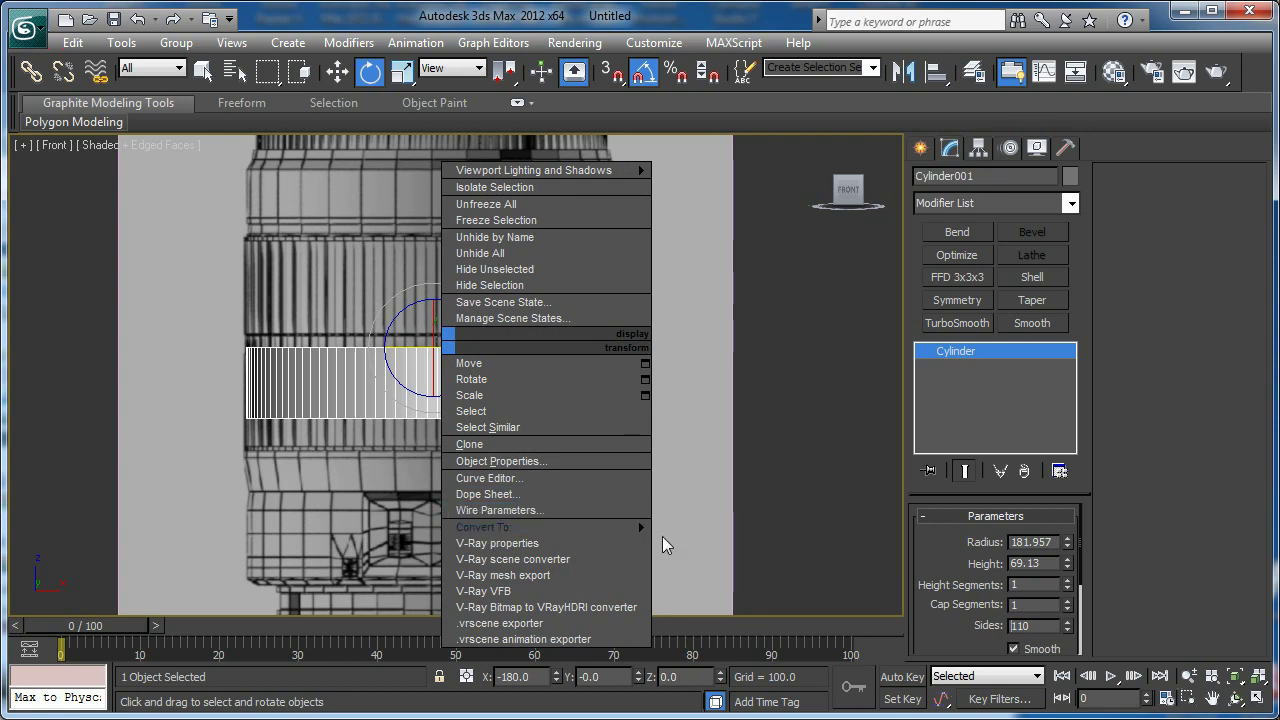
pyautogui.click(722, 543)
pyautogui.moveTo(672, 310); pyautogui.dragTo(220, 362)
pyautogui.scroll(4, 455, 200)
pyautogui.press('w')
pyautogui.moveTo(409, 464); pyautogui.dragTo(409, 252)
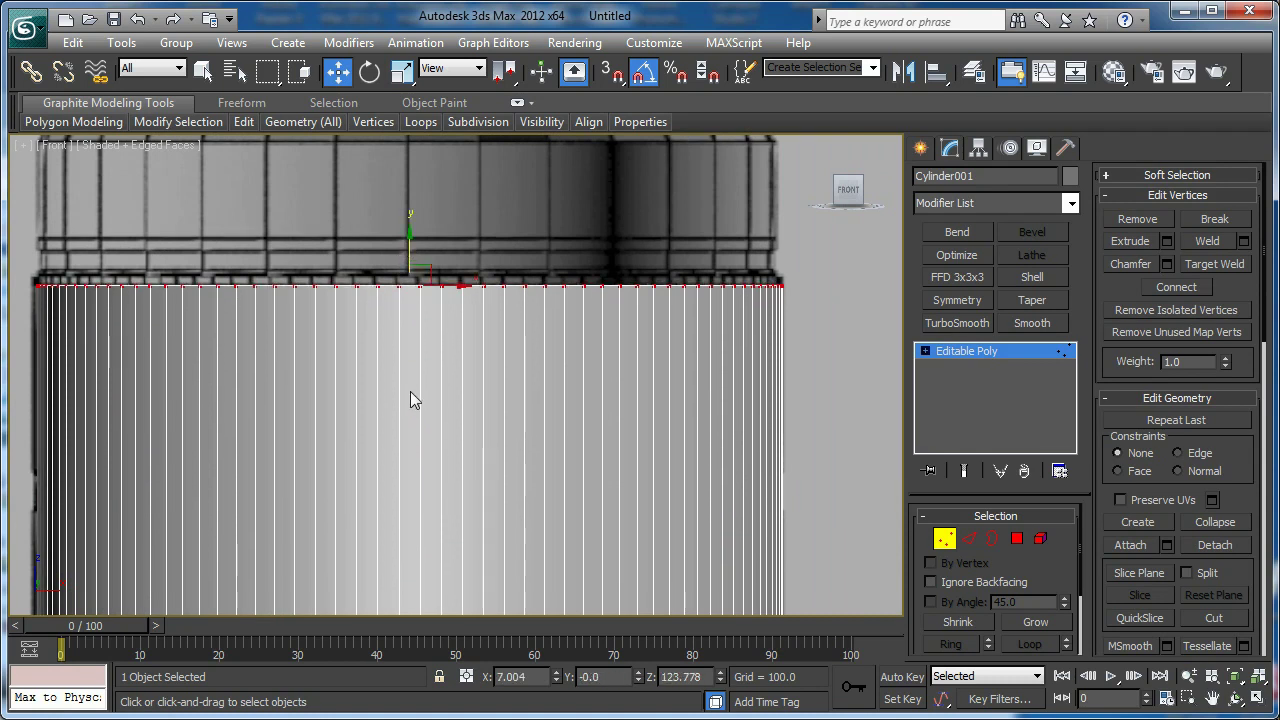
# Lower the cylinder's bottom vertices to the lower edge of the ribbed grip section in the reference
pyautogui.scroll(-2, 410, 391)
pyautogui.moveTo(410, 391); pyautogui.dragTo(410, 297, button='middle')
pyautogui.moveTo(740, 415); pyautogui.dragTo(128, 505)
pyautogui.moveTo(318, 517); pyautogui.dragTo(308, 432, button='middle')
pyautogui.scroll(4, 308, 432)
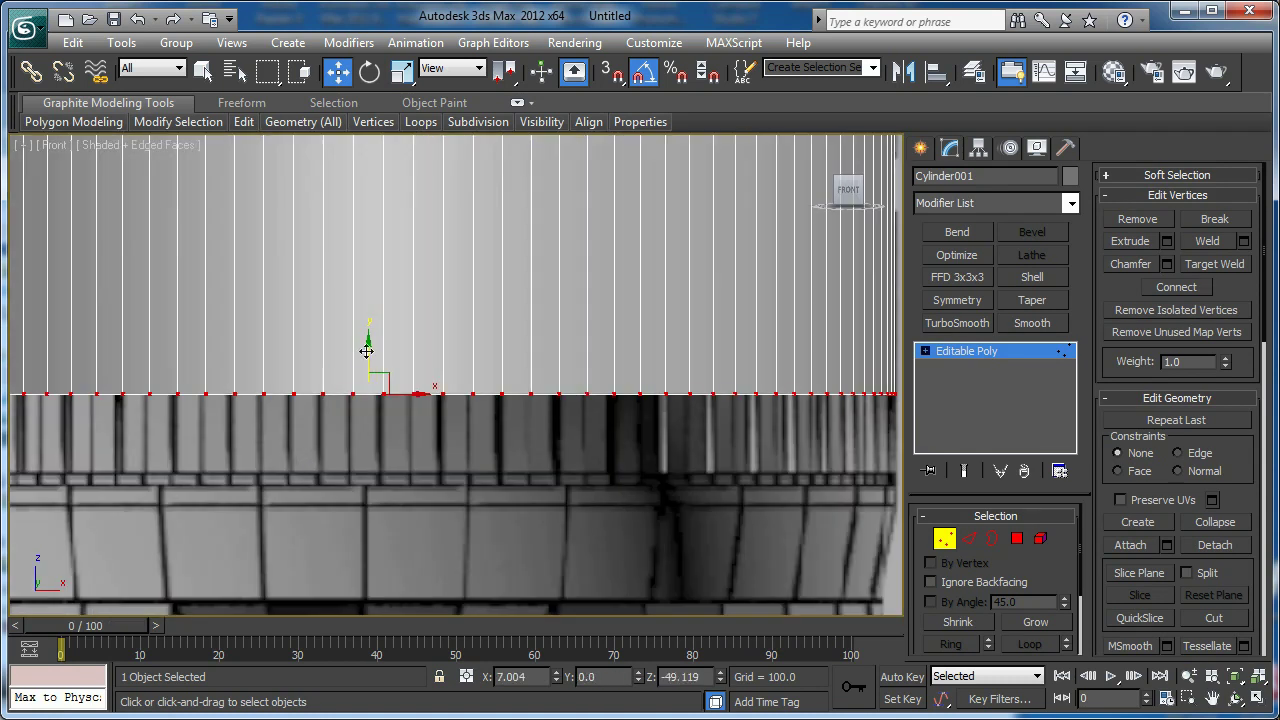
pyautogui.moveTo(363, 348); pyautogui.dragTo(355, 427)
pyautogui.moveTo(428, 445); pyautogui.dragTo(424, 476, button='middle')
pyautogui.scroll(-5, 424, 476)
# Select the cylinder's top and bottom cap polygons and extrude them by a height of 4
pyautogui.press('4')
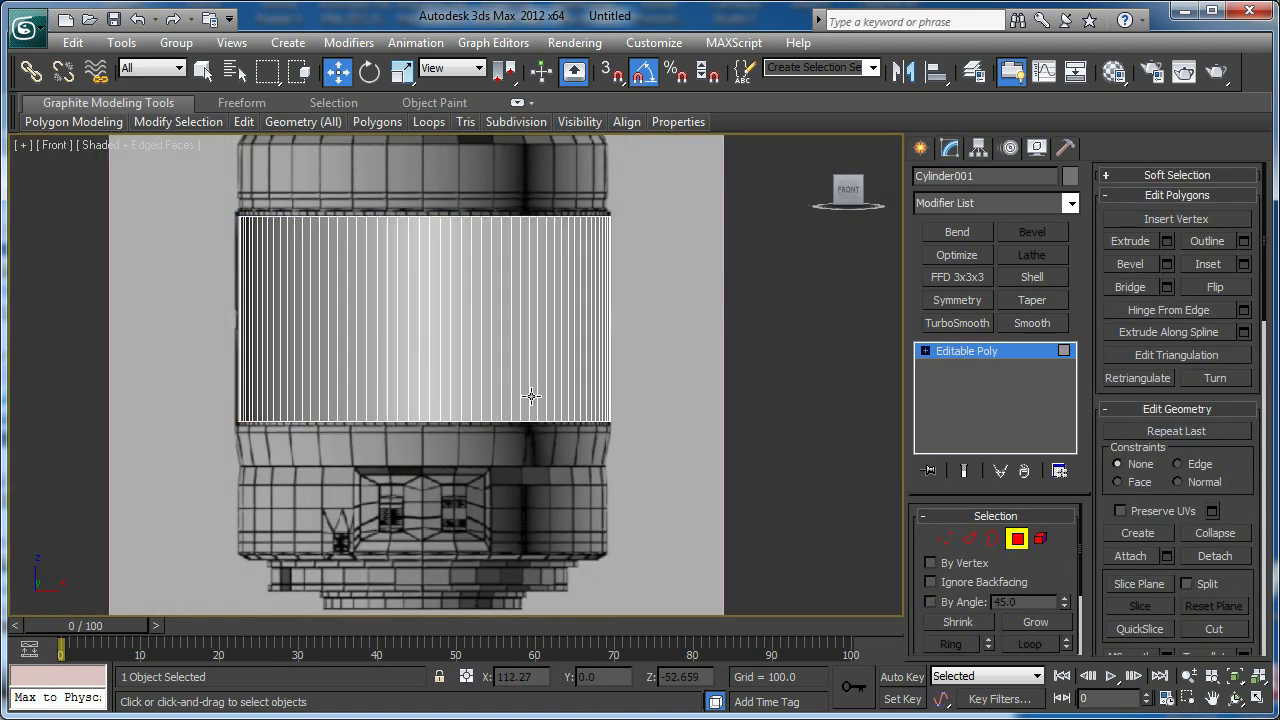
pyautogui.scroll(-2, 515, 381)
pyautogui.press('p')
pyautogui.keyDown('alt'); pyautogui.moveTo(494, 349); pyautogui.dragTo(490, 415, button='middle'); pyautogui.keyUp('alt')
pyautogui.click(406, 230)
pyautogui.keyDown('alt'); pyautogui.moveTo(410, 388); pyautogui.dragTo(453, 424, button='middle'); pyautogui.keyUp('alt')
pyautogui.keyDown('ctrl'); pyautogui.click(428, 376); pyautogui.keyUp('ctrl')
pyautogui.press('f')
pyautogui.scroll(-1, 466, 403)
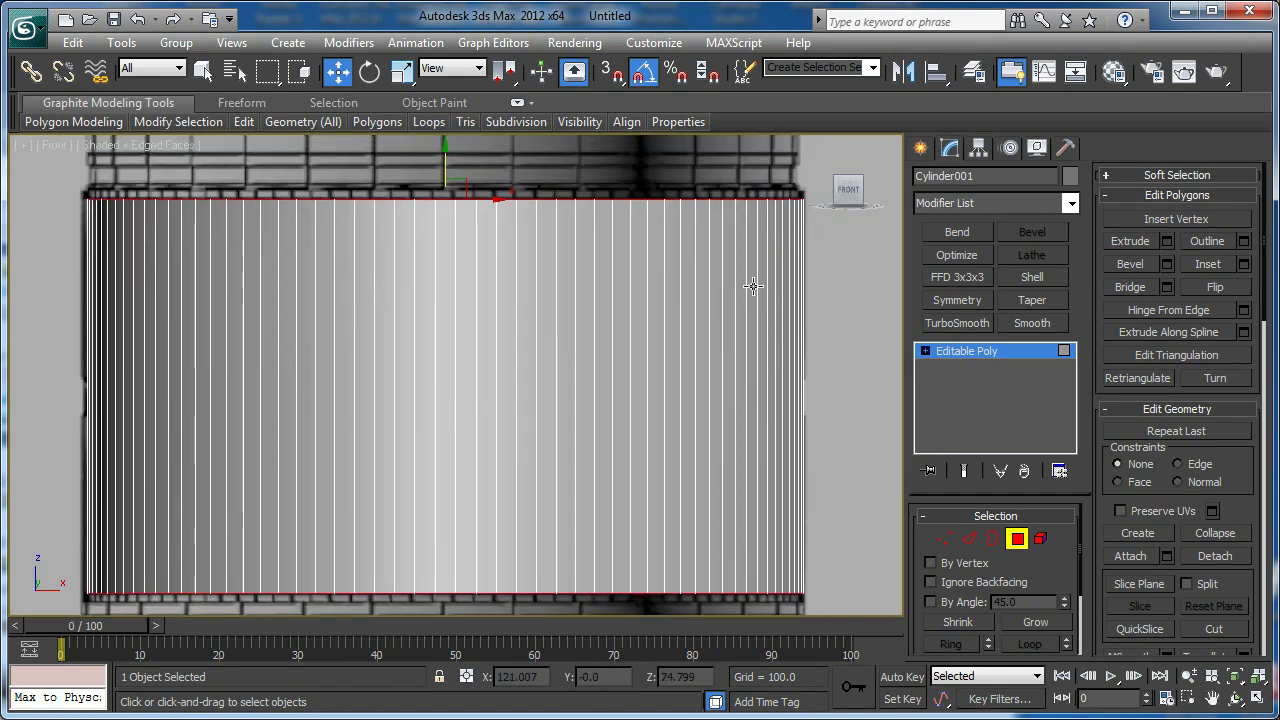
pyautogui.click(1167, 243)
pyautogui.moveTo(353, 300); pyautogui.dragTo(334, 329, button='middle')
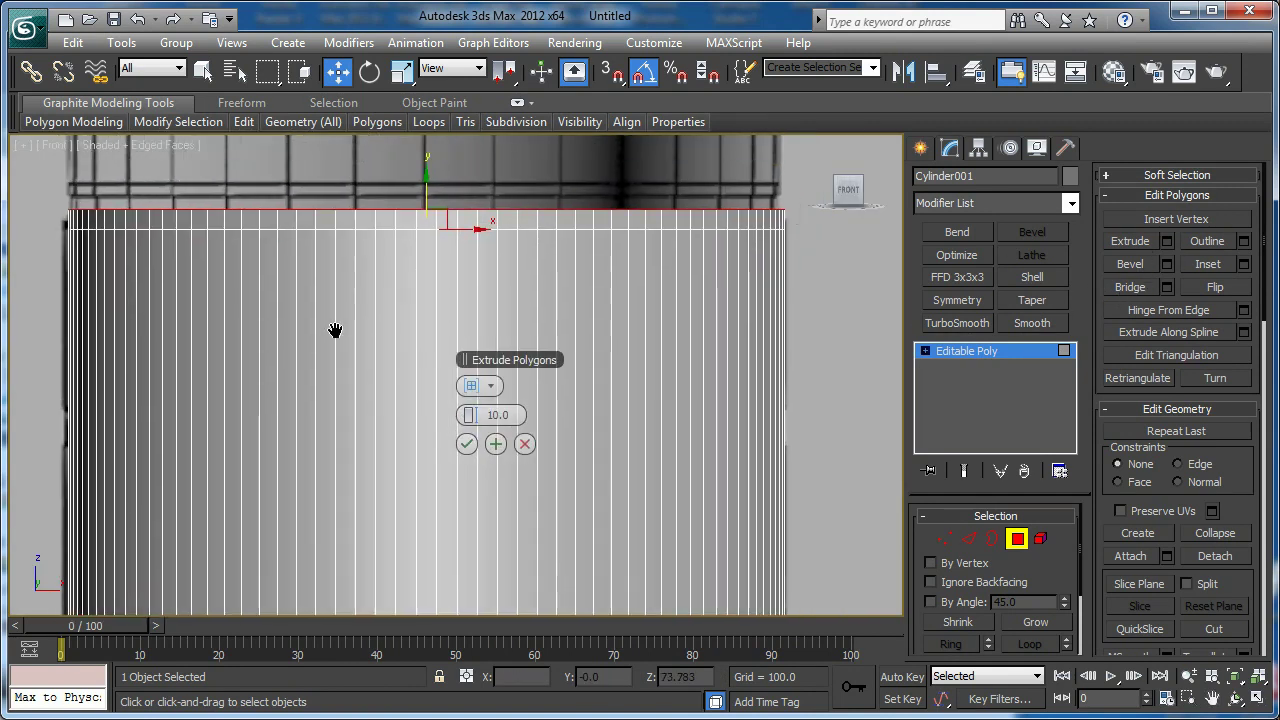
pyautogui.scroll(2, 336, 330)
pyautogui.moveTo(473, 415); pyautogui.dragTo(457, 413)
pyautogui.doubleClick(501, 417)
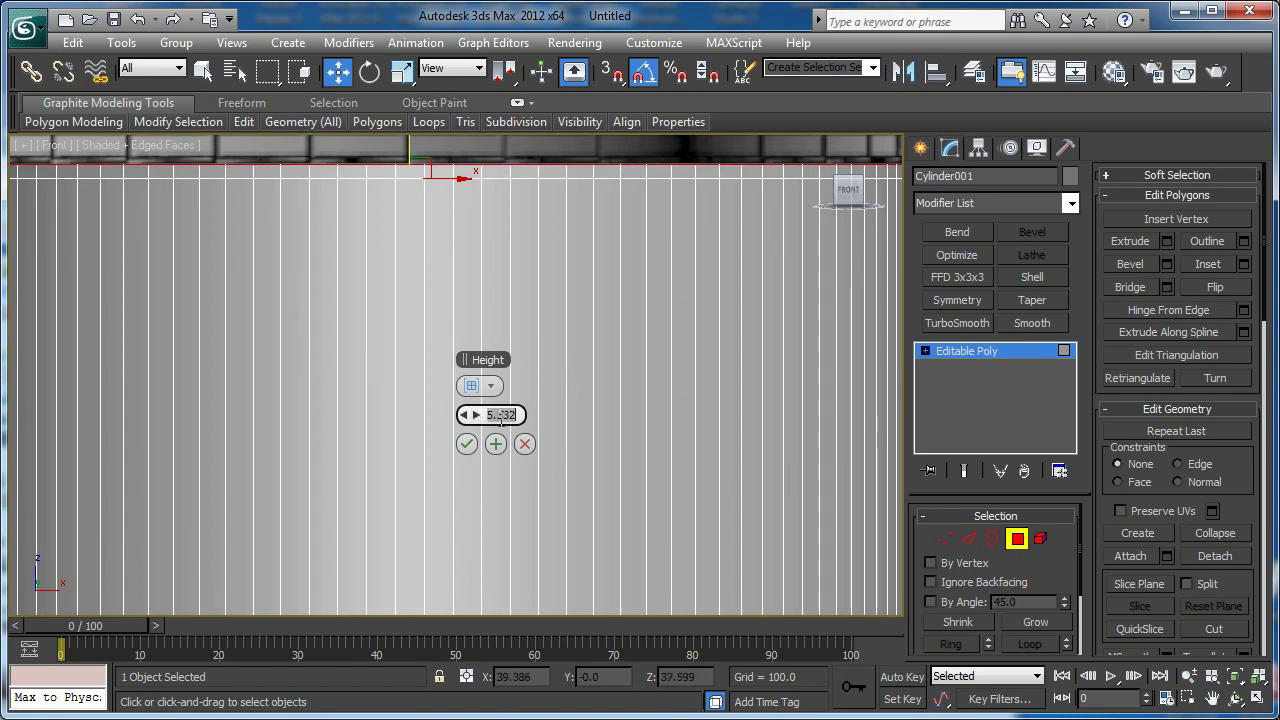
pyautogui.press('Return')
pyautogui.press('Return')
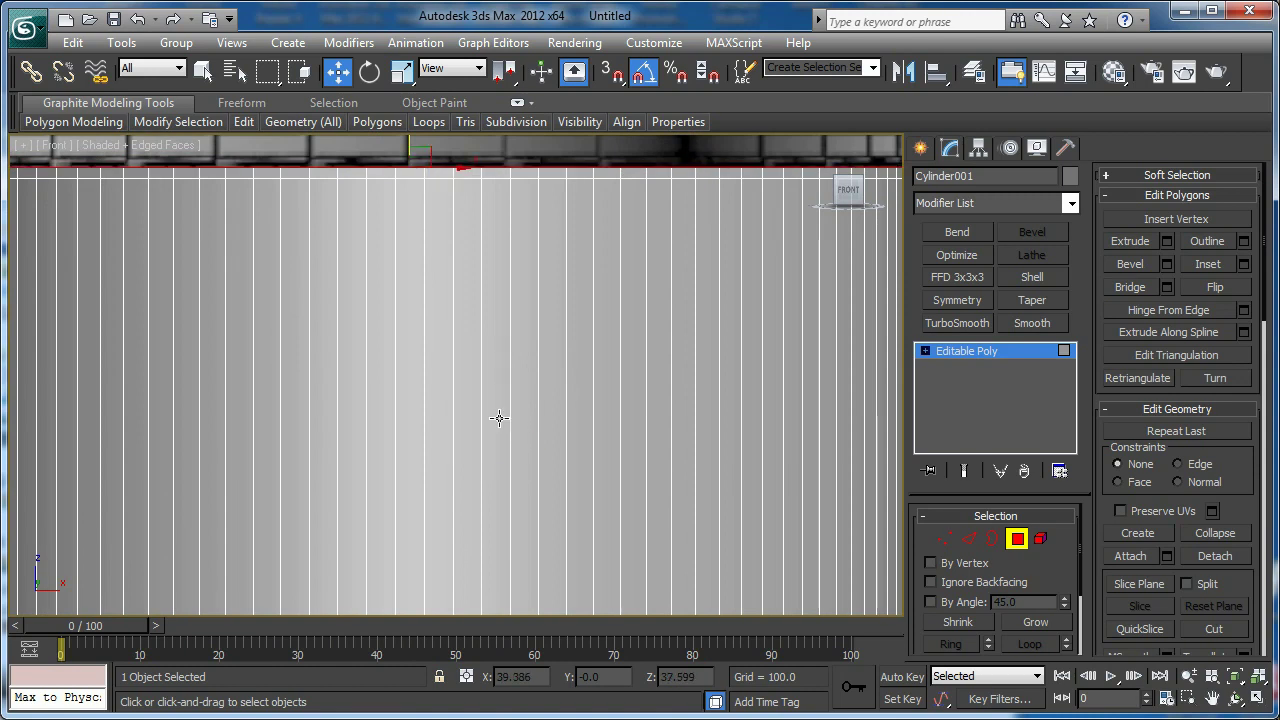
# Select every other tall side polygon around the cylinder and extrude them inward with a height of -4
pyautogui.scroll(-3, 453, 362)
pyautogui.press('p')
pyautogui.scroll(-3, 537, 389)
pyautogui.keyDown('alt'); pyautogui.moveTo(537, 389); pyautogui.dragTo(497, 440, button='middle'); pyautogui.keyUp('alt')
pyautogui.click(480, 436)
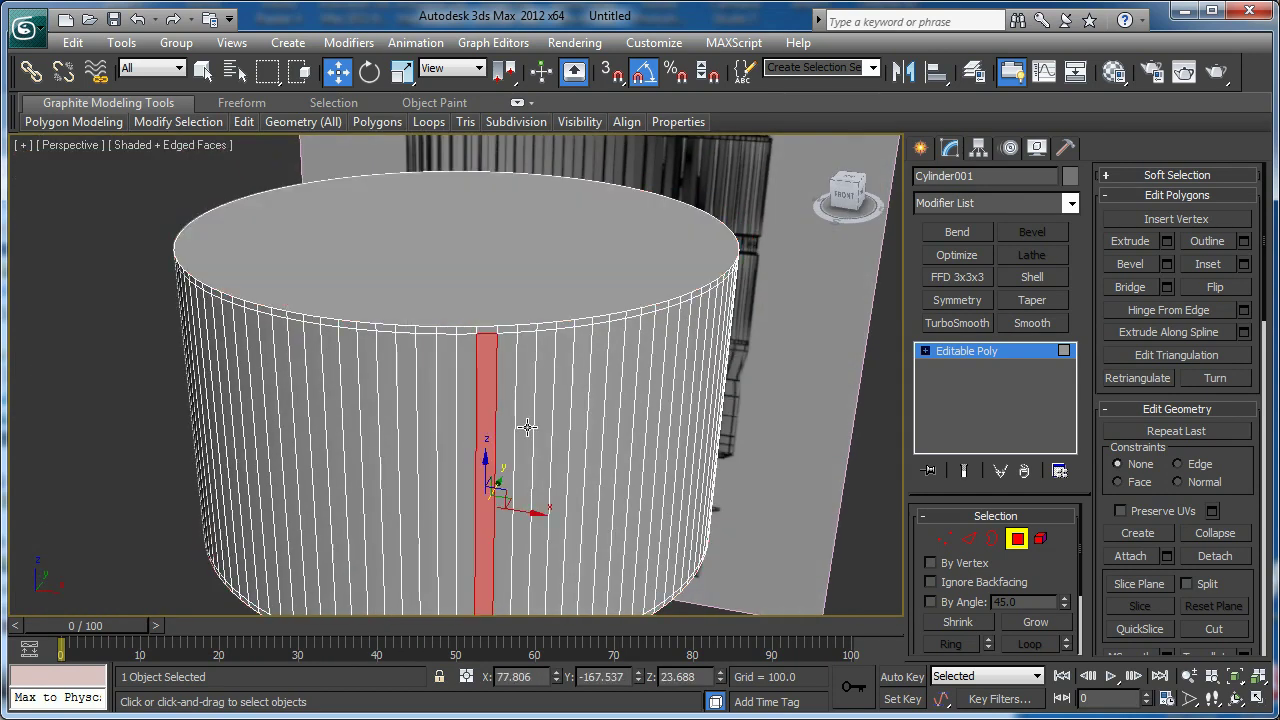
pyautogui.keyDown('ctrl'); pyautogui.click(516, 428); pyautogui.keyUp('ctrl')
pyautogui.keyDown('ctrl'); pyautogui.click(545, 428); pyautogui.keyUp('ctrl')
pyautogui.keyDown('ctrl'); pyautogui.click(575, 428); pyautogui.keyUp('ctrl')
pyautogui.moveTo(580, 428); pyautogui.dragTo(607, 371, button='middle')
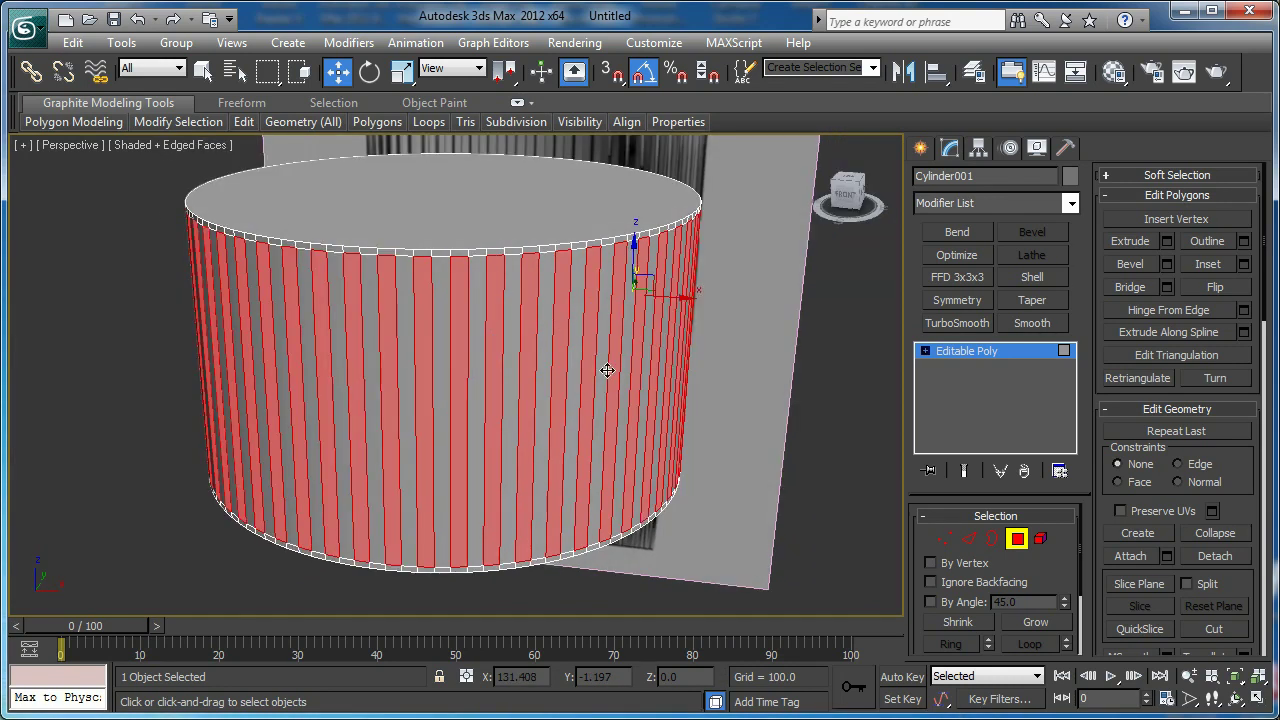
pyautogui.click(1165, 242)
pyautogui.scroll(5, 281, 379)
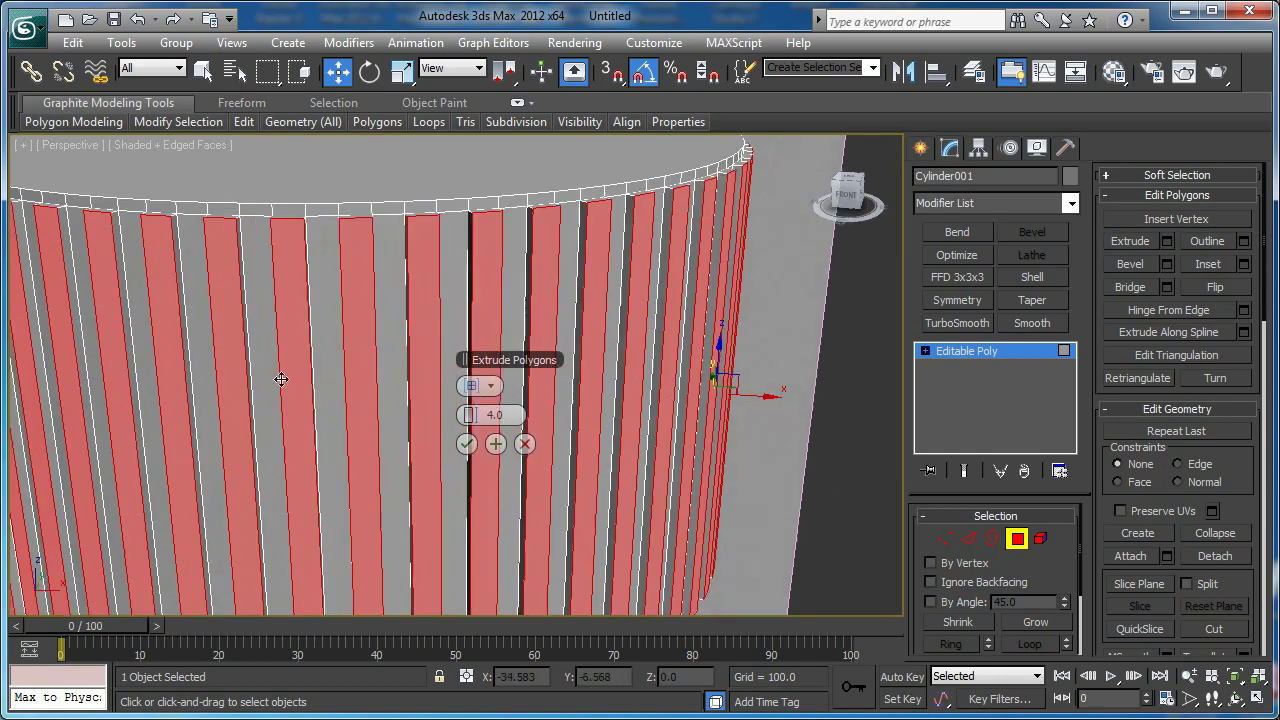
pyautogui.keyDown('alt'); pyautogui.moveTo(281, 379); pyautogui.dragTo(312, 358, button='middle'); pyautogui.keyUp('alt')
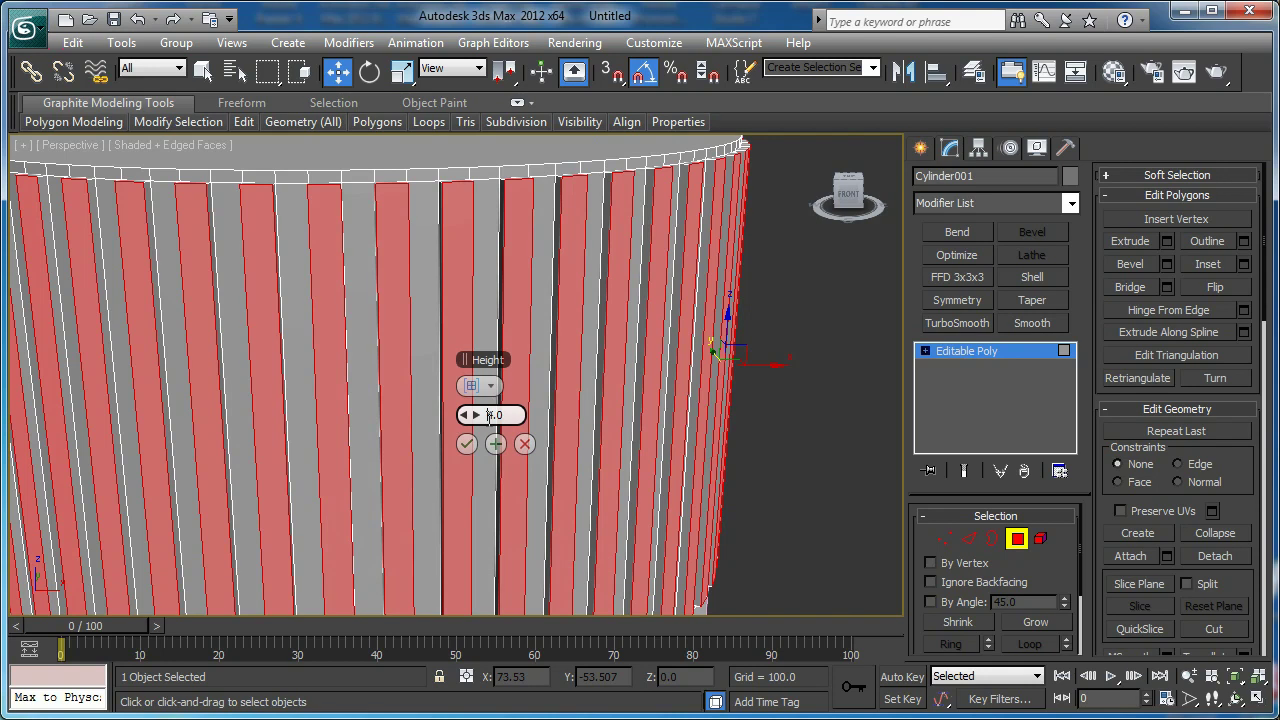
pyautogui.write('-')
pyautogui.press('Return')
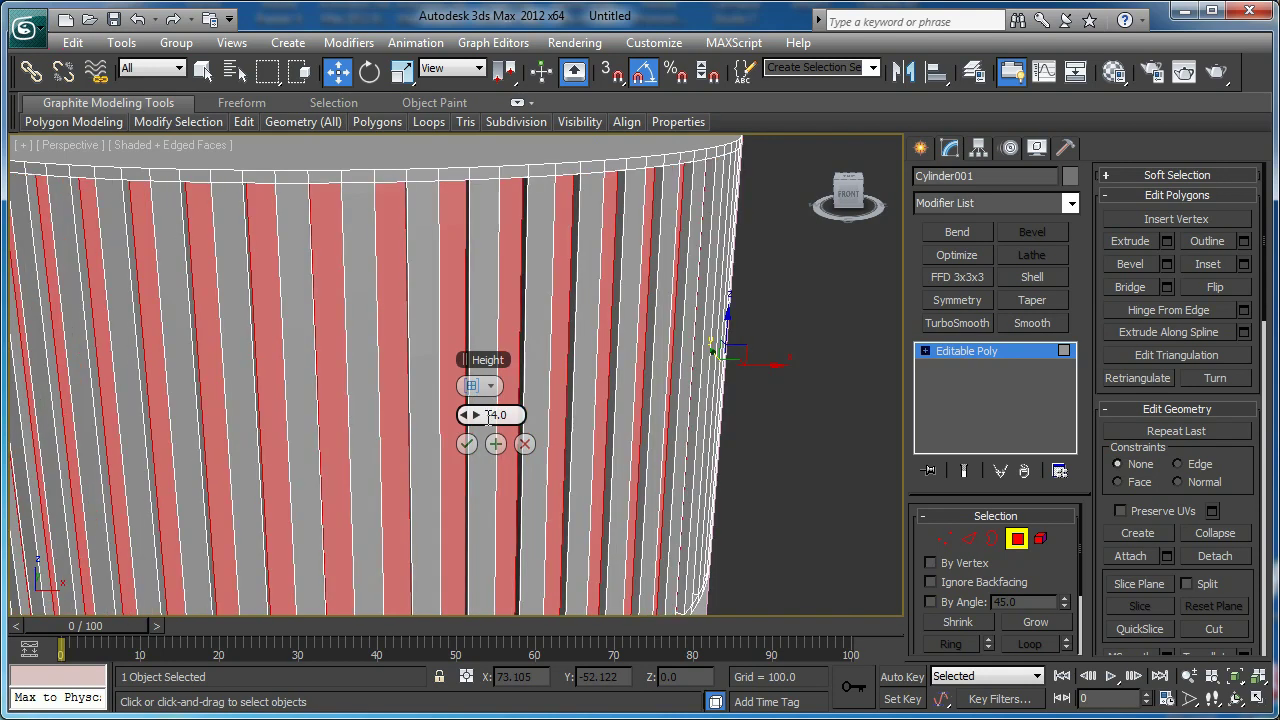
pyautogui.press('Return')
# Leave polygon editing and shift the whole cylinder along negative X, to about X -5, to uncover the reference's outer edge
pyautogui.scroll(-4, 508, 323)
pyautogui.keyDown('alt'); pyautogui.moveTo(508, 323); pyautogui.dragTo(406, 371, button='middle'); pyautogui.keyUp('alt')
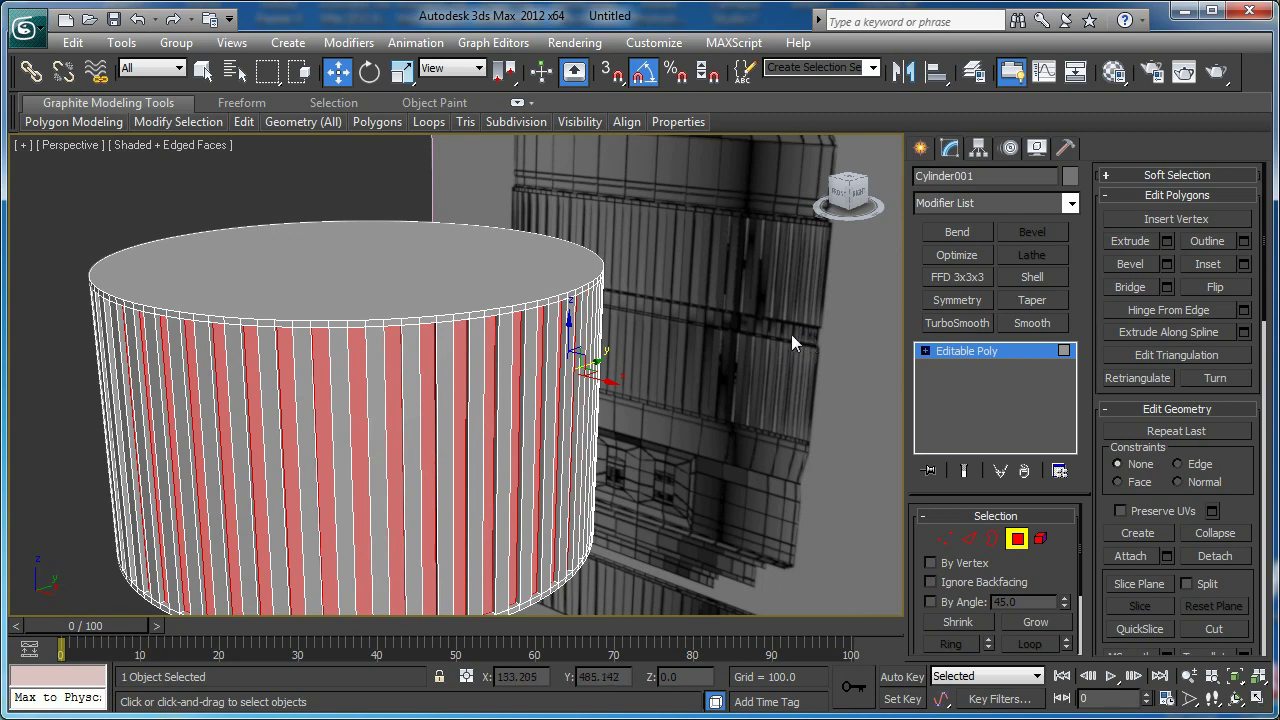
pyautogui.click(1017, 539)
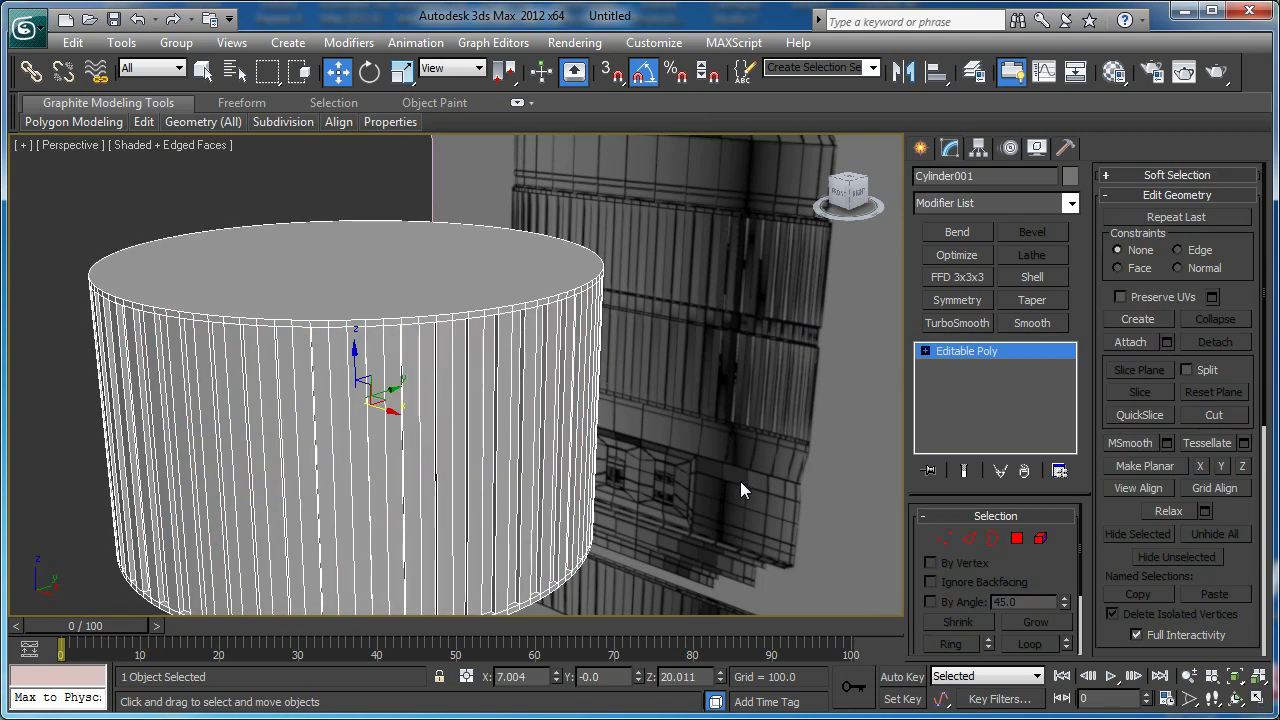
pyautogui.press('f')
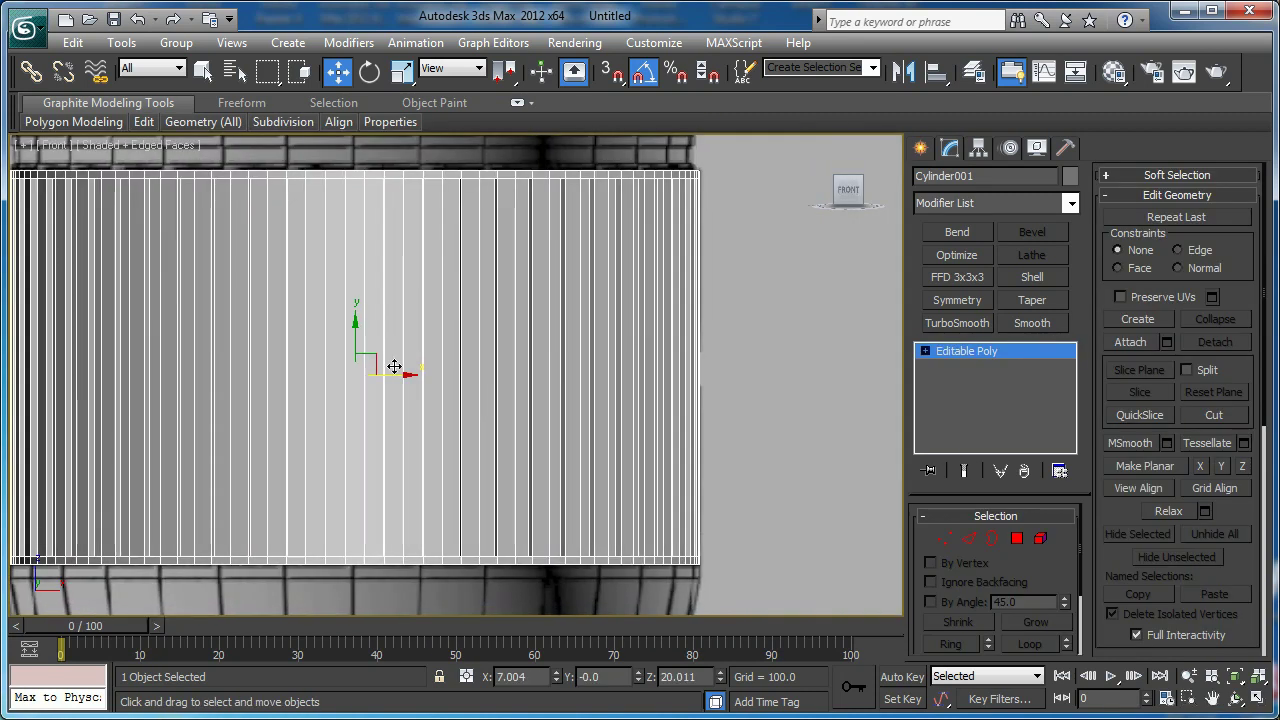
pyautogui.moveTo(408, 375); pyautogui.dragTo(384, 374)
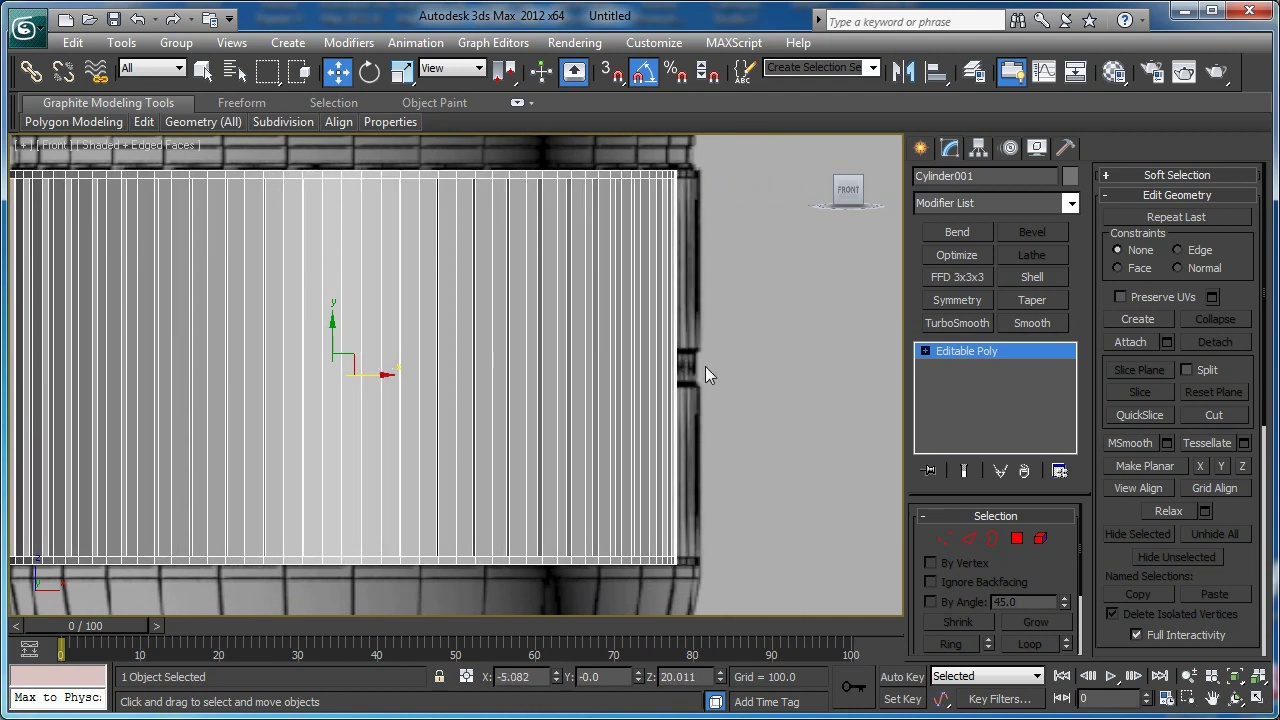
# Connect the ring of tall side edges with two segments, pinched to match the narrow middle band of the reference
pyautogui.press('2')
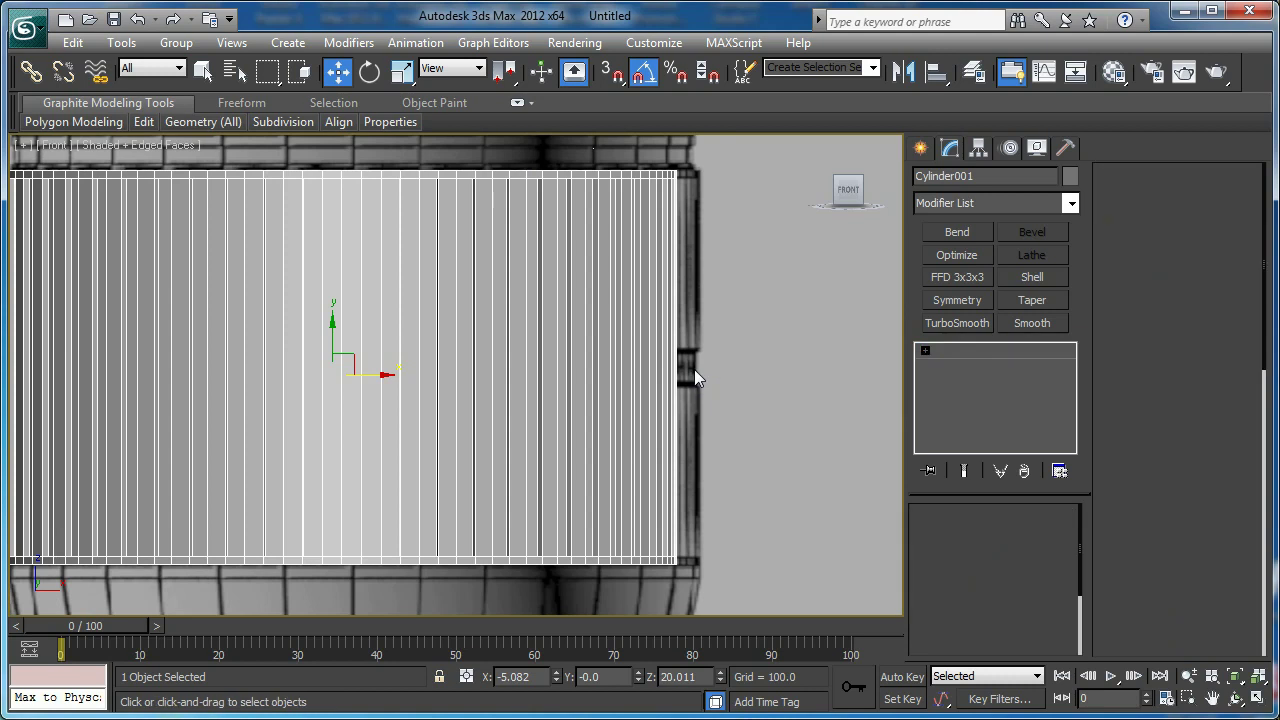
pyautogui.moveTo(725, 359); pyautogui.dragTo(661, 371)
pyautogui.hotkey('alt', 'r')
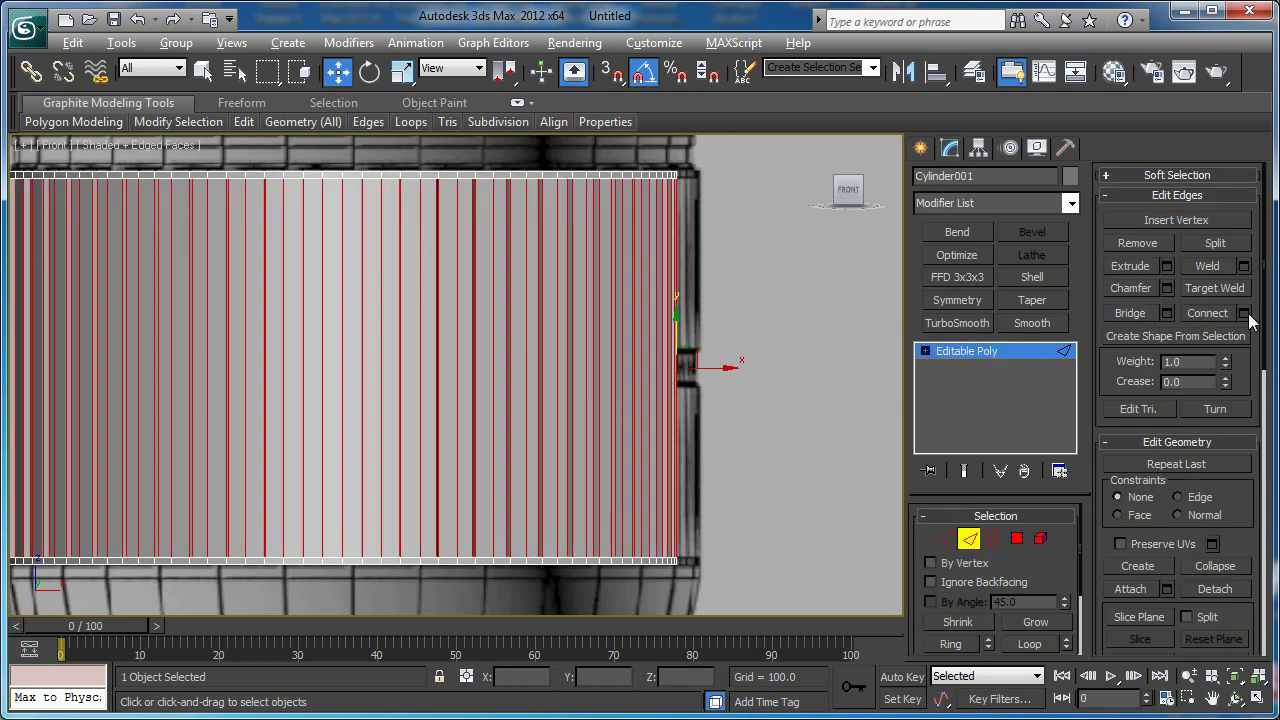
pyautogui.click(1245, 313)
pyautogui.scroll(4, 297, 334)
pyautogui.click(480, 388)
pyautogui.moveTo(480, 419); pyautogui.dragTo(254, 389)
pyautogui.click(466, 473)
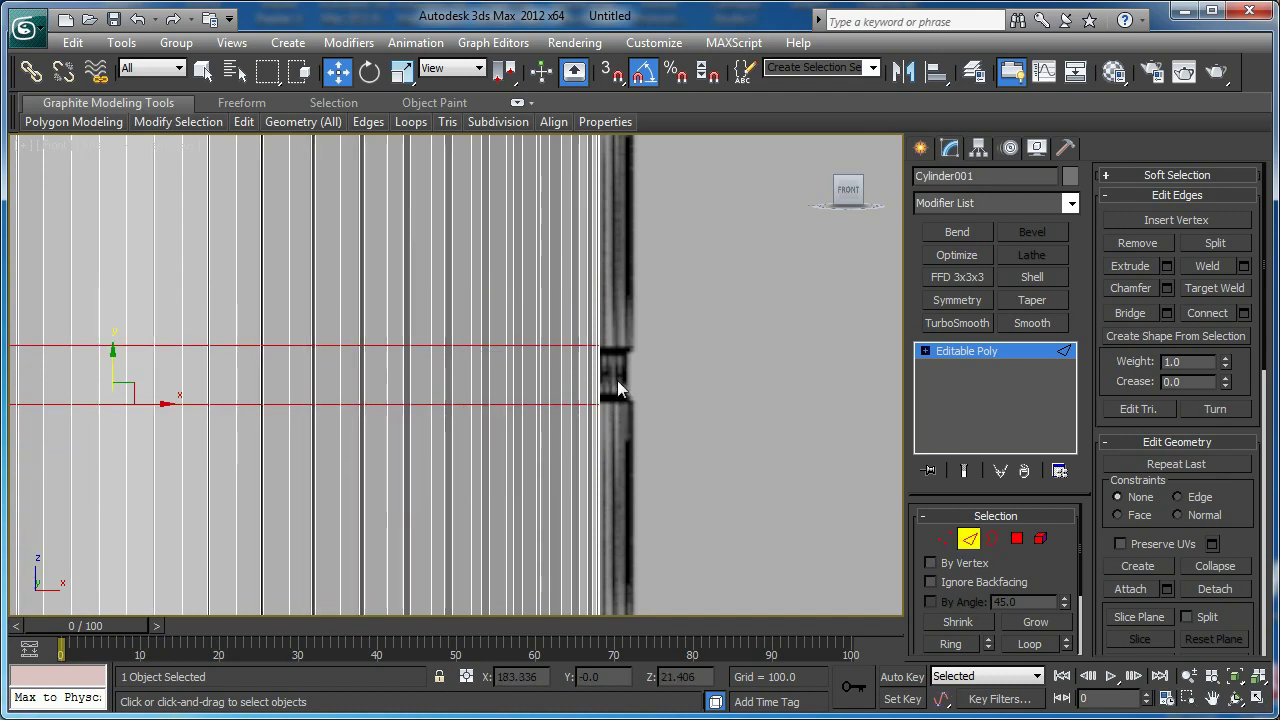
# Connect the short edges between the two new middle loops with 2 segments and a pinch of 55
pyautogui.moveTo(617, 380); pyautogui.dragTo(587, 374)
pyautogui.hotkey('alt', 'r')
pyautogui.click(1244, 313)
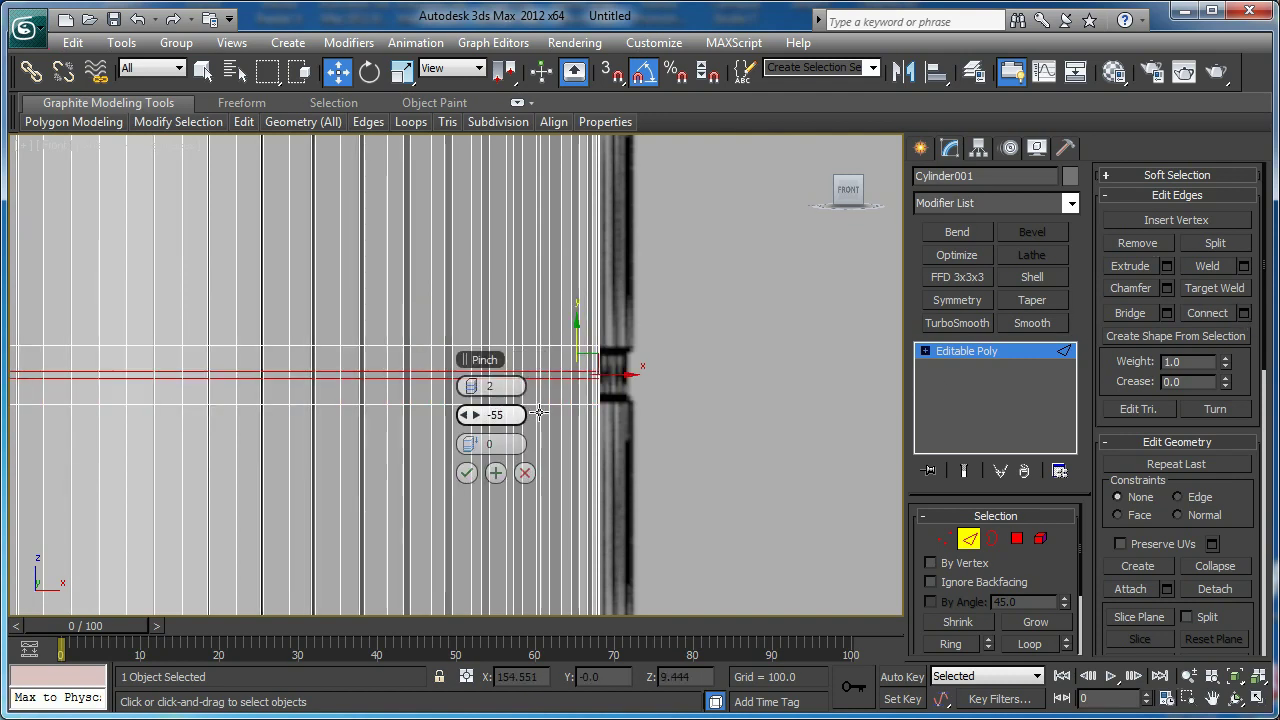
pyautogui.press('Return')
pyautogui.press('Return')
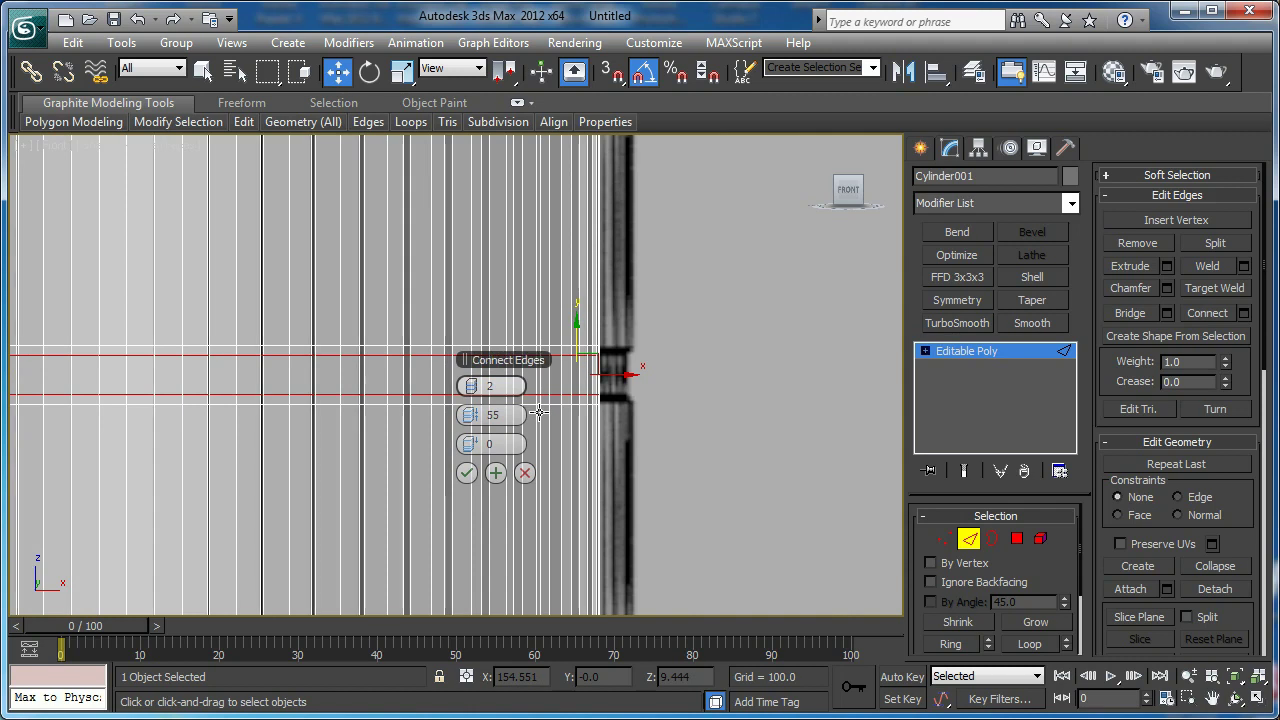
# Select the four corner vertices of one face between the two inner loops of the middle band
pyautogui.scroll(-6, 538, 421)
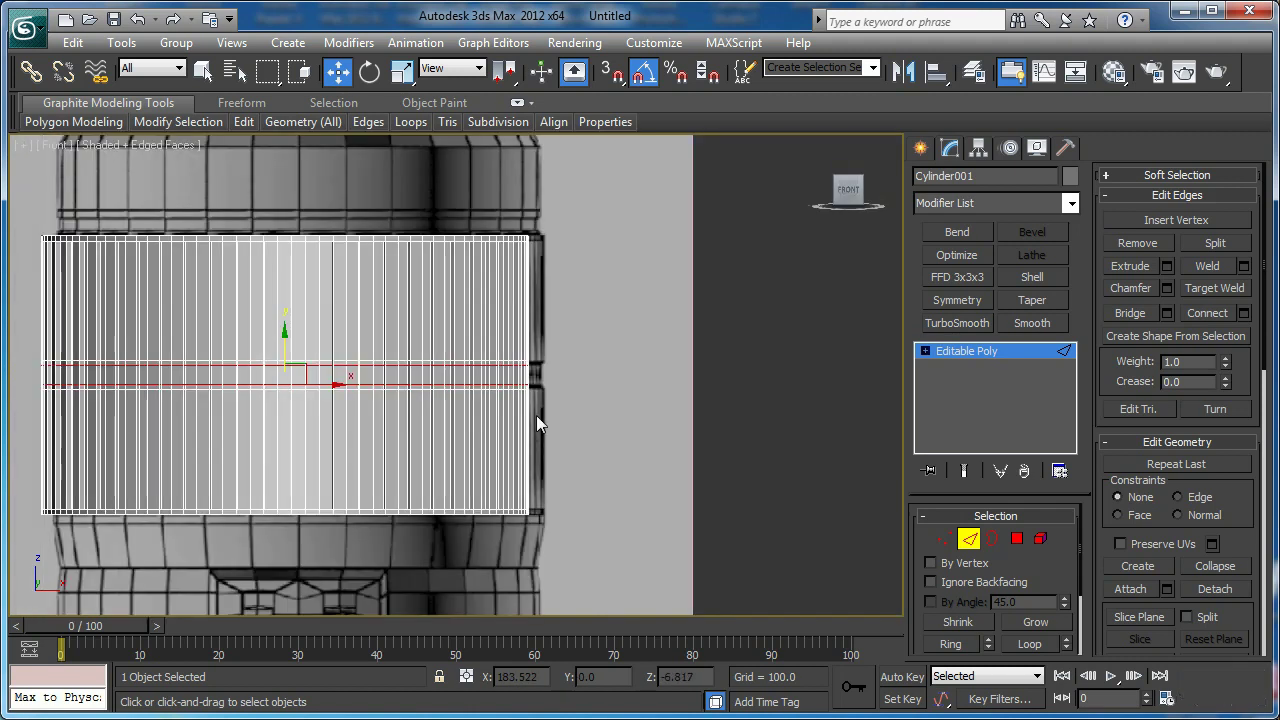
pyautogui.press('p')
pyautogui.press('z')
pyautogui.keyDown('alt'); pyautogui.moveTo(541, 406); pyautogui.dragTo(522, 466, button='middle'); pyautogui.keyUp('alt')
pyautogui.scroll(4, 522, 466)
pyautogui.moveTo(600, 475); pyautogui.dragTo(478, 404, button='middle')
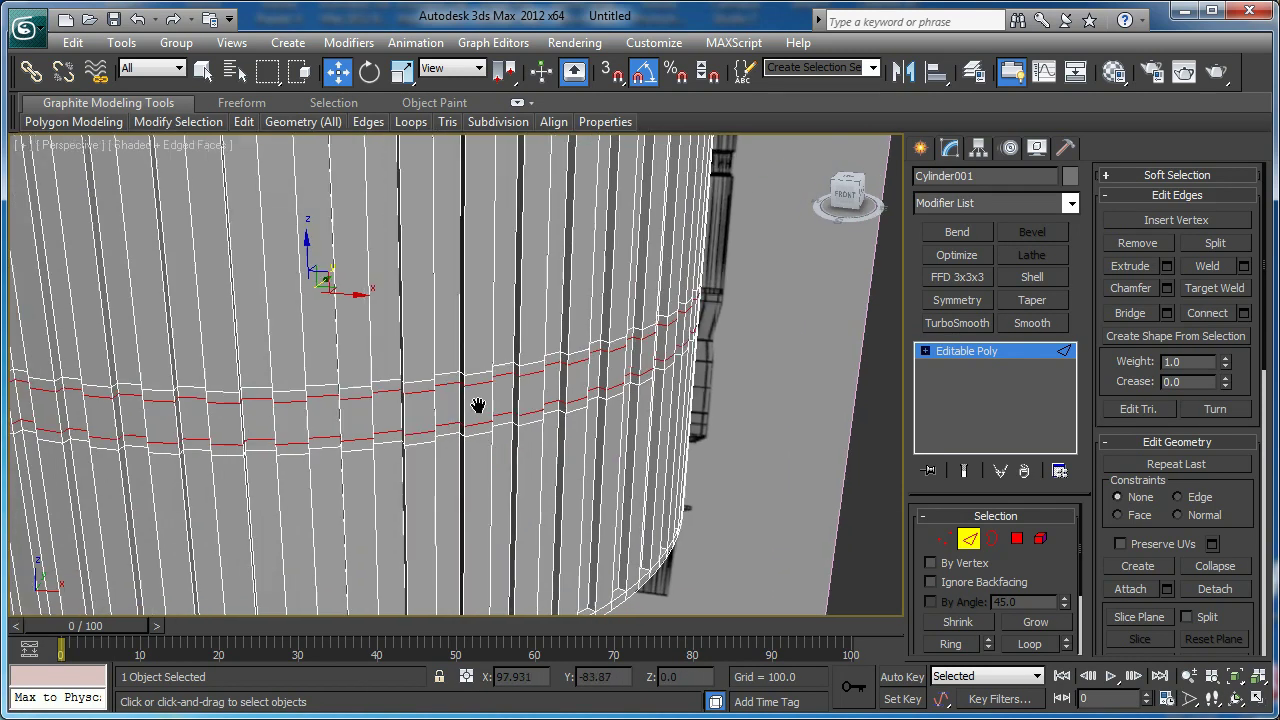
pyautogui.scroll(3, 478, 404)
pyautogui.press('1')
pyautogui.click(477, 393)
pyautogui.keyDown('ctrl'); pyautogui.click(531, 387); pyautogui.keyUp('ctrl')
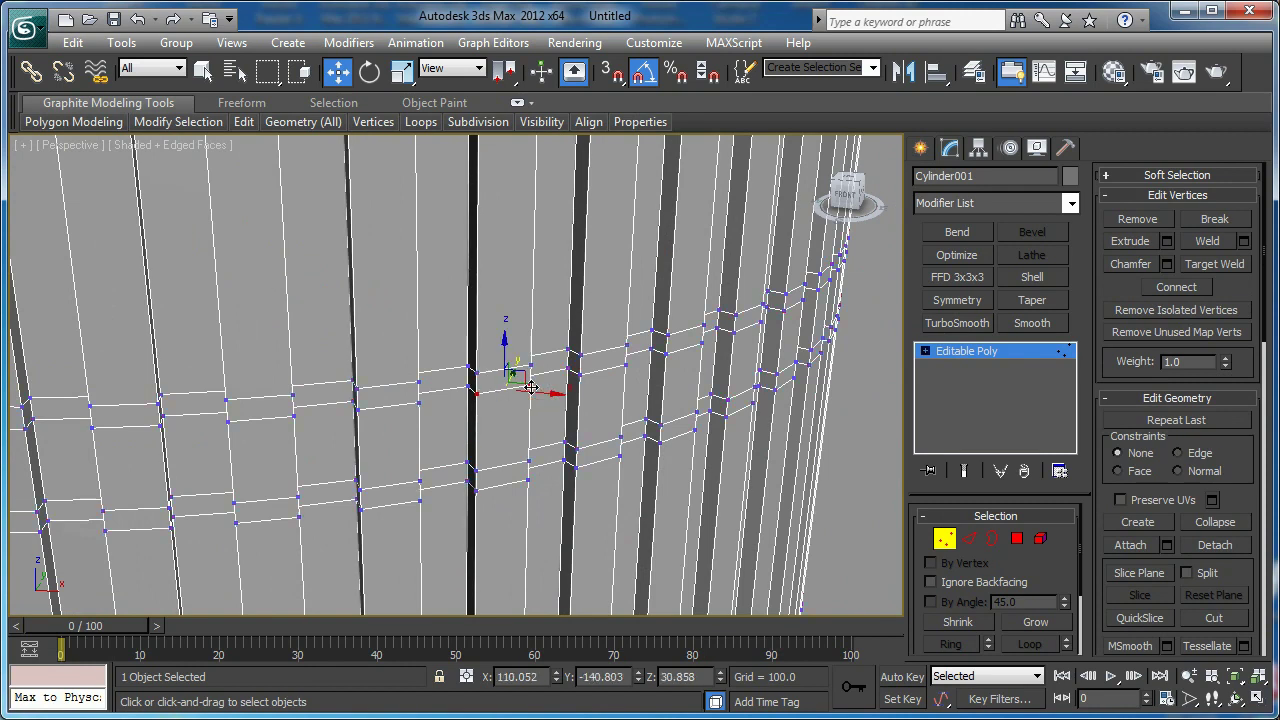
pyautogui.keyDown('ctrl'); pyautogui.click(529, 459); pyautogui.keyUp('ctrl')
pyautogui.keyDown('ctrl'); pyautogui.click(476, 469); pyautogui.keyUp('ctrl')
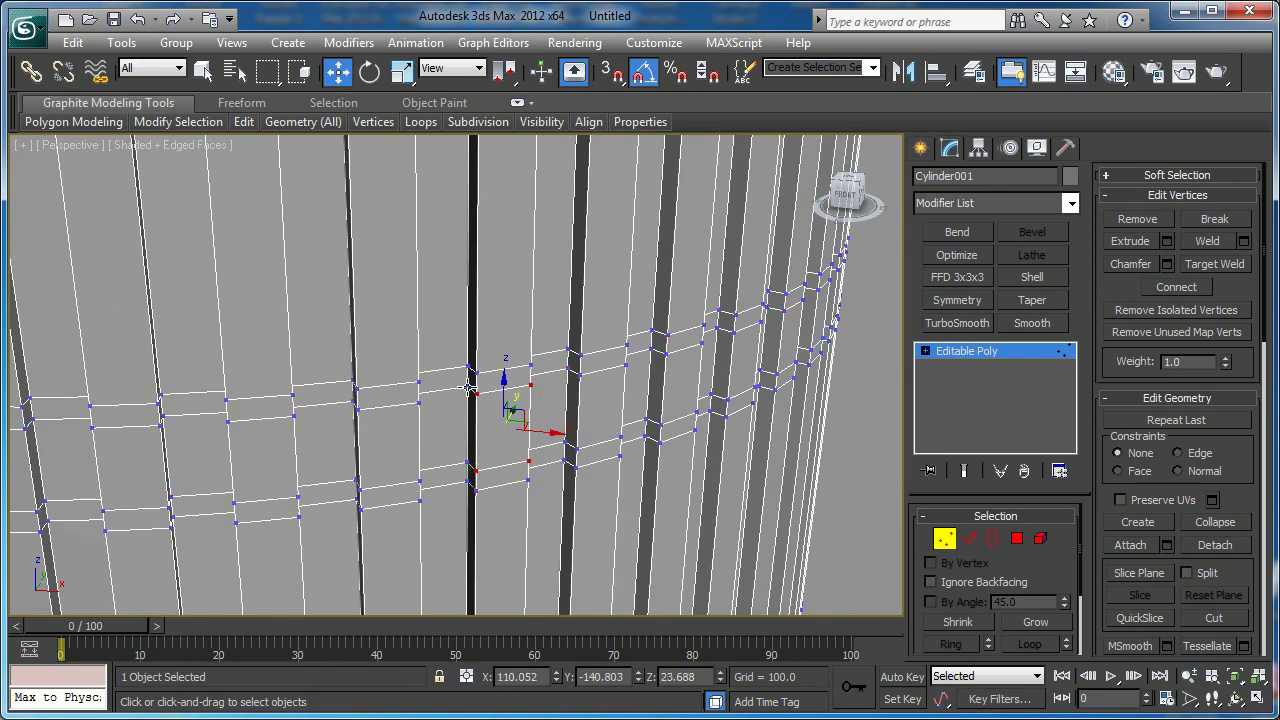
pyautogui.scroll(-8, 468, 388)
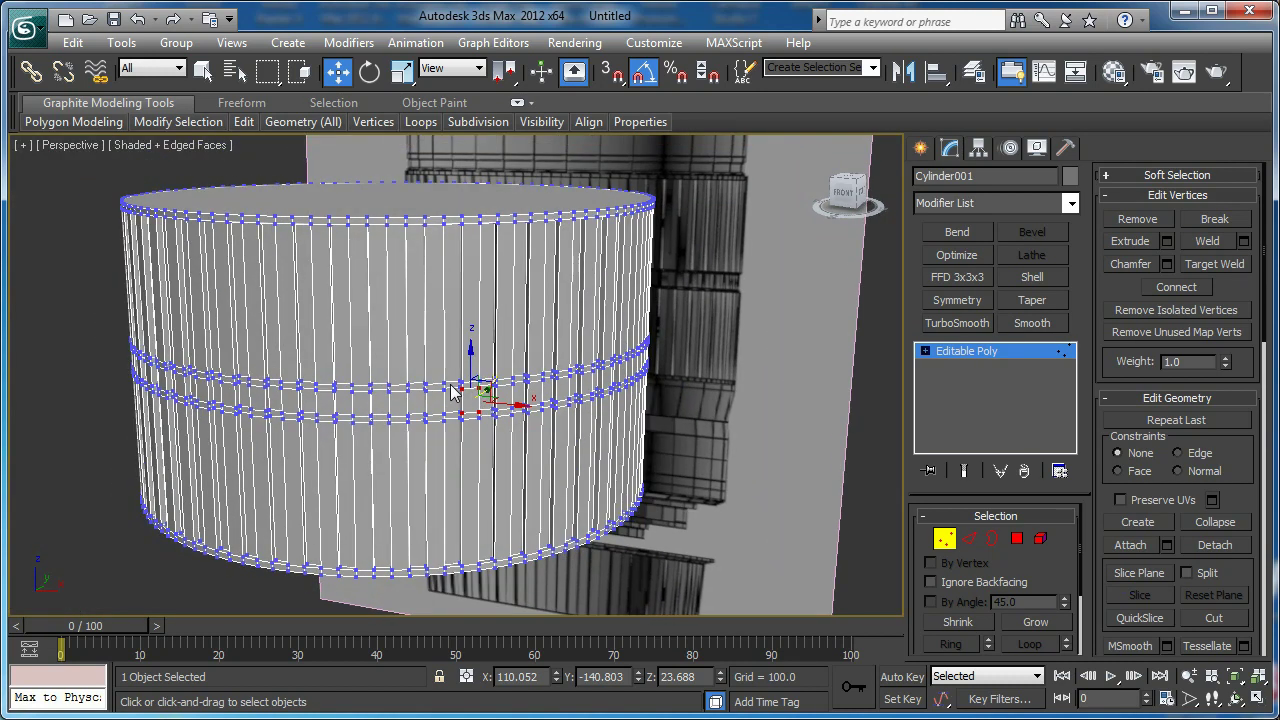
# Invert the rib polygon selection and deselect everything above and below the narrow middle band
pyautogui.press('4')
pyautogui.keyDown('alt'); pyautogui.moveTo(451, 358); pyautogui.dragTo(480, 374, button='middle'); pyautogui.keyUp('alt')
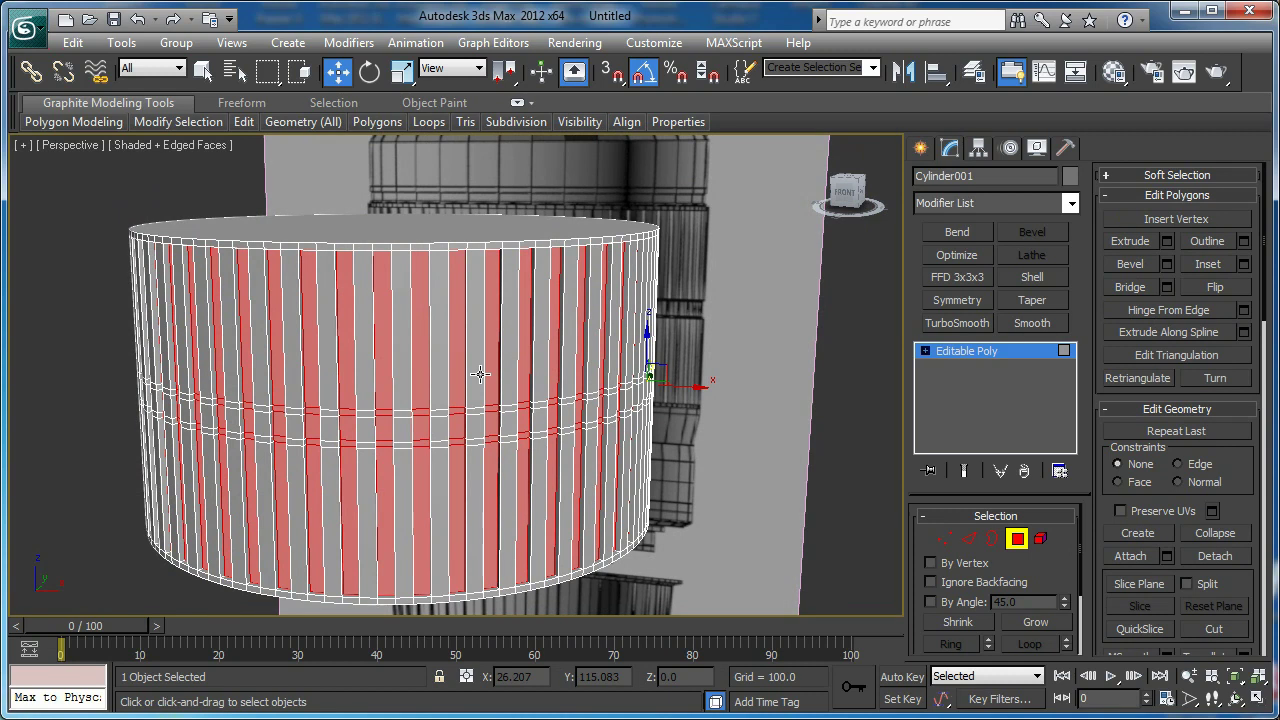
pyautogui.hotkey('ctrl', 'i')
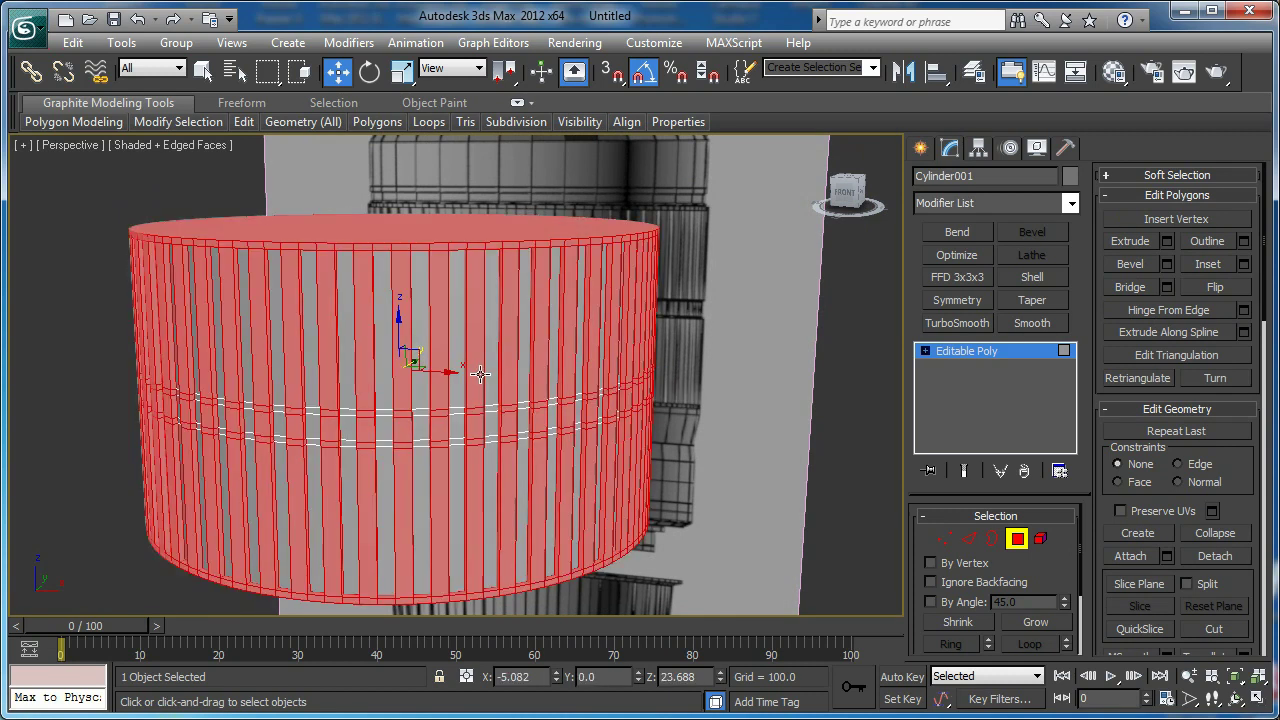
pyautogui.press('f')
pyautogui.scroll(-4, 480, 374)
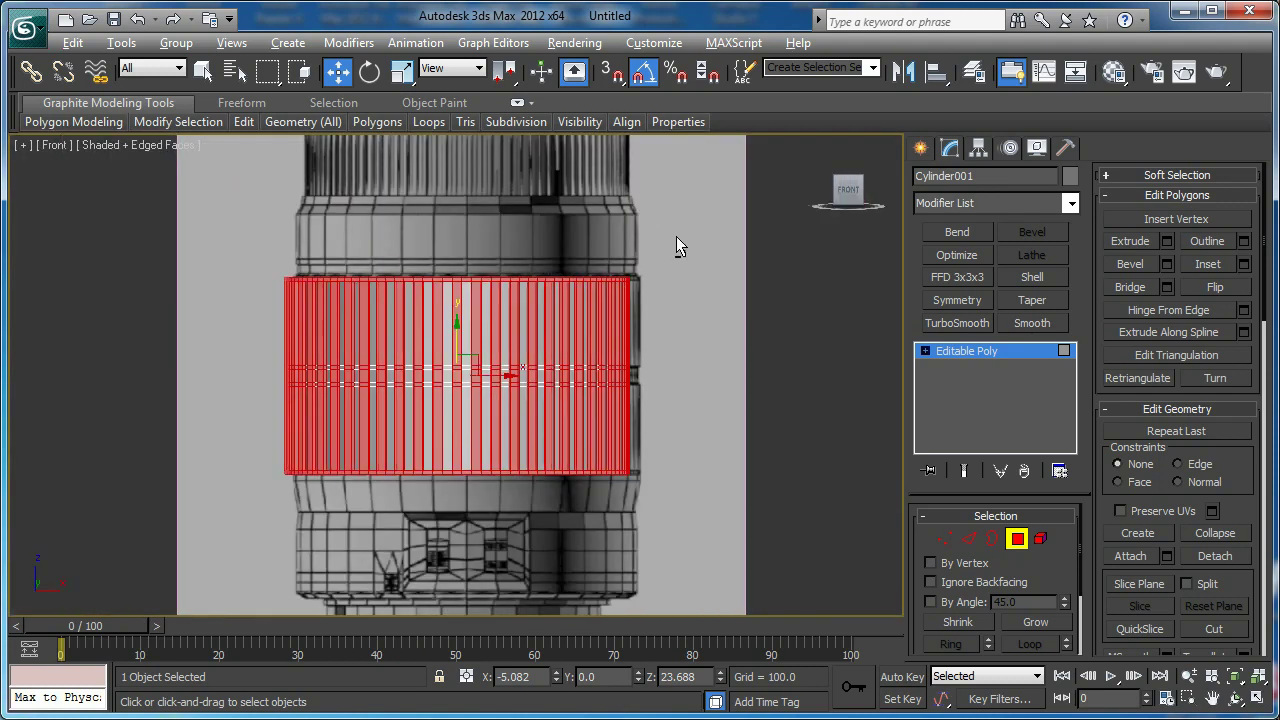
pyautogui.keyDown('alt'); pyautogui.moveTo(221, 308); pyautogui.dragTo(221, 308); pyautogui.keyUp('alt')
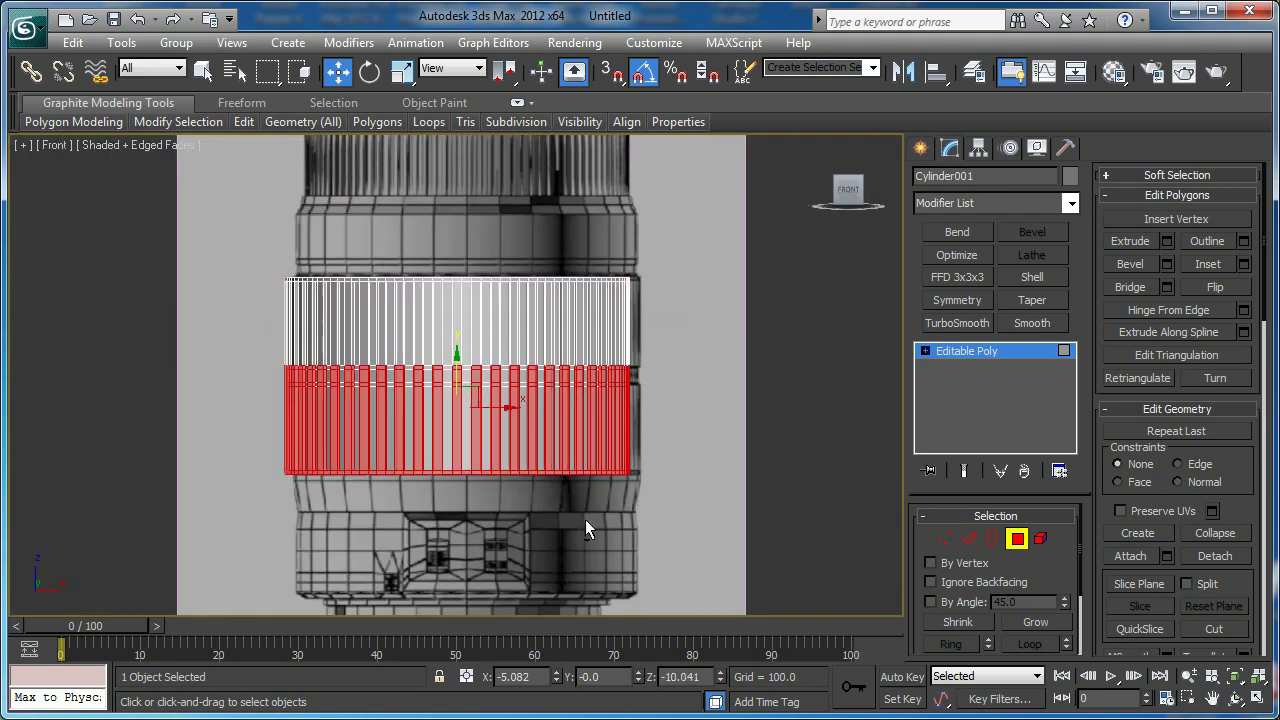
pyautogui.keyDown('alt'); pyautogui.moveTo(240, 439); pyautogui.dragTo(238, 439); pyautogui.keyUp('alt')
# Shrink the polygon selection to the central faces of the middle band and convert it to a vertex selection
pyautogui.moveTo(428, 430); pyautogui.dragTo(386, 431, button='middle')
pyautogui.press('p')
pyautogui.keyDown('alt'); pyautogui.moveTo(665, 440); pyautogui.dragTo(512, 287, button='middle'); pyautogui.keyUp('alt')
pyautogui.scroll(4, 607, 475)
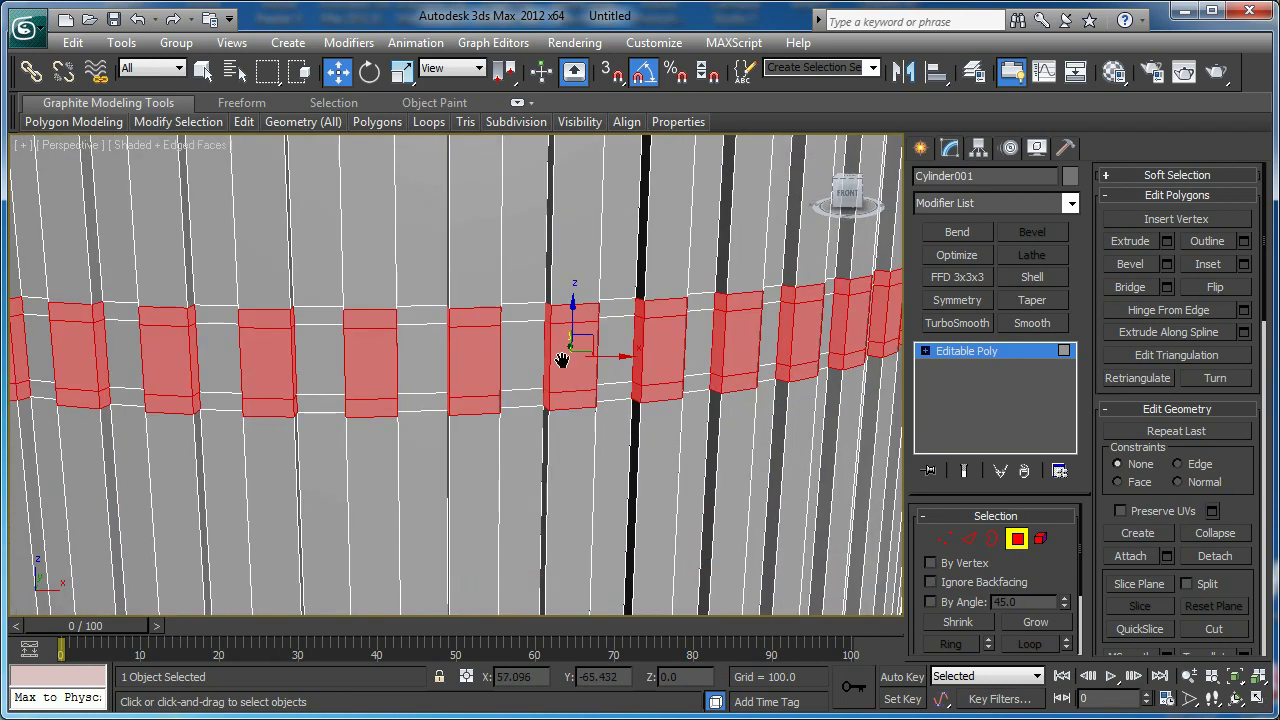
pyautogui.click(955, 625)
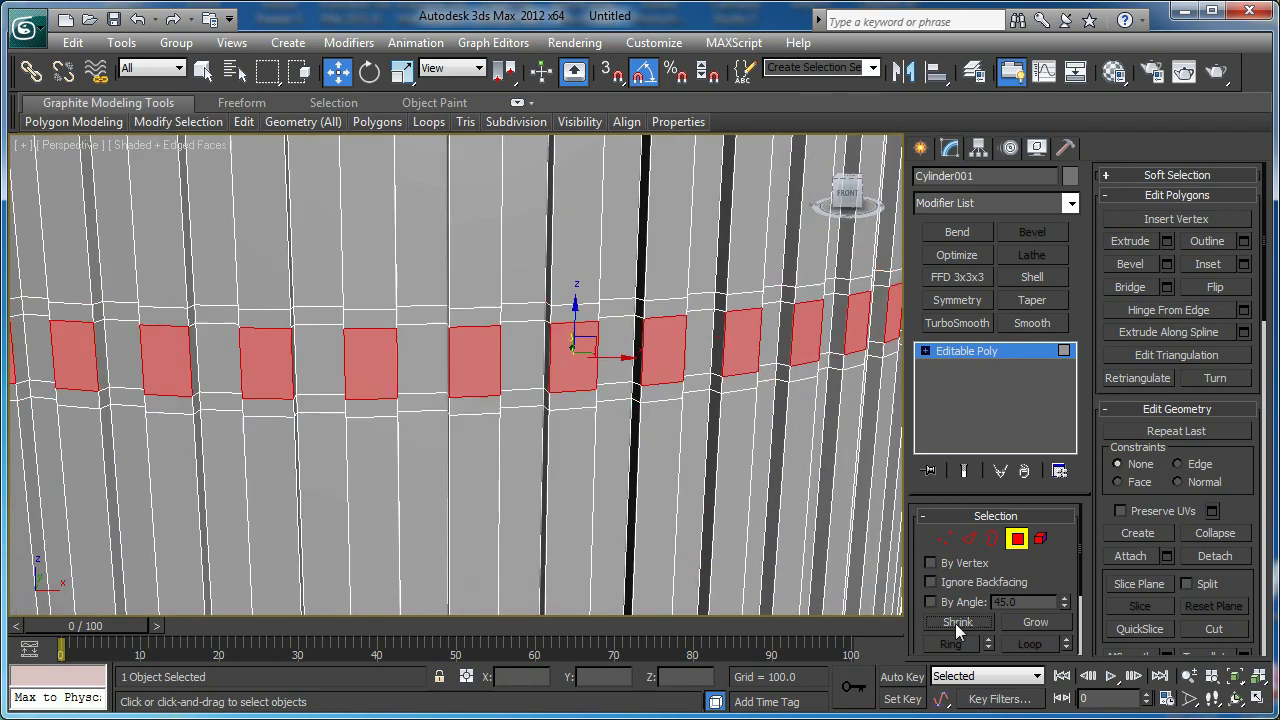
pyautogui.click(947, 540)
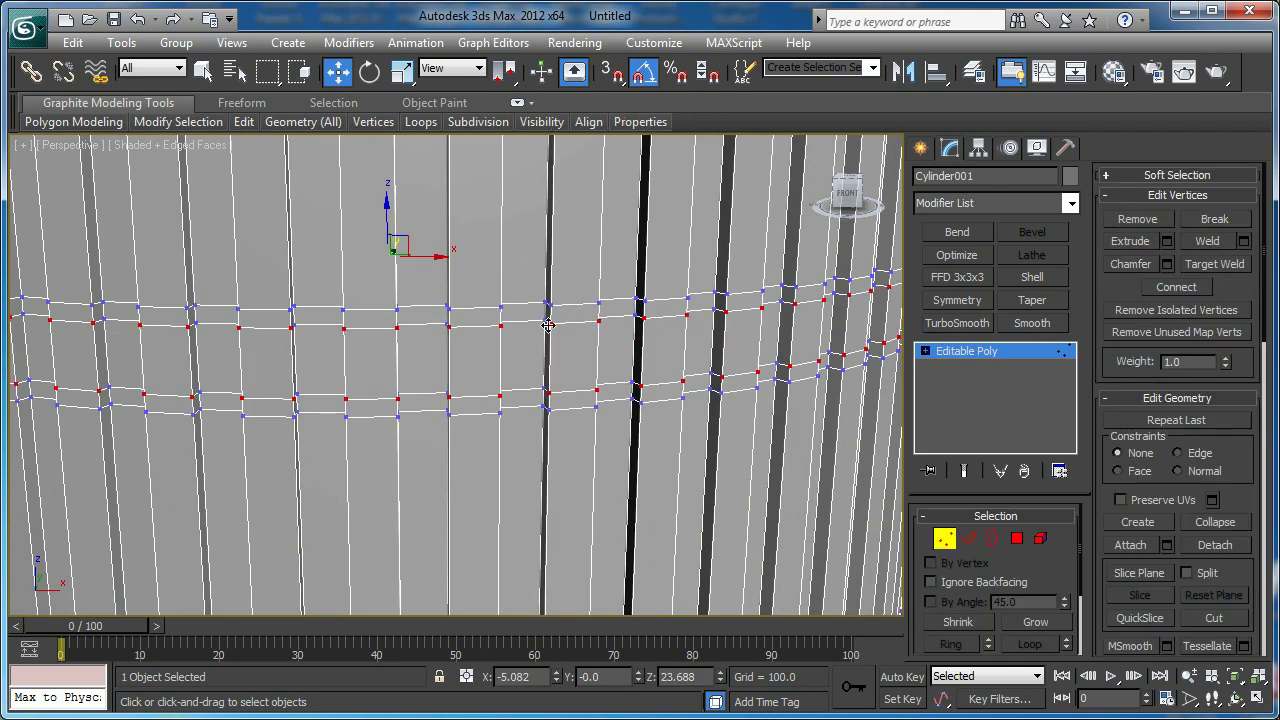
# Scale the selected middle-band vertices slightly inward in the XY plane to sink the recessed faces into a groove
pyautogui.moveTo(583, 358); pyautogui.dragTo(577, 394, button='middle')
pyautogui.scroll(-3, 560, 377)
pyautogui.scroll(3, 540, 372)
pyautogui.press('r')
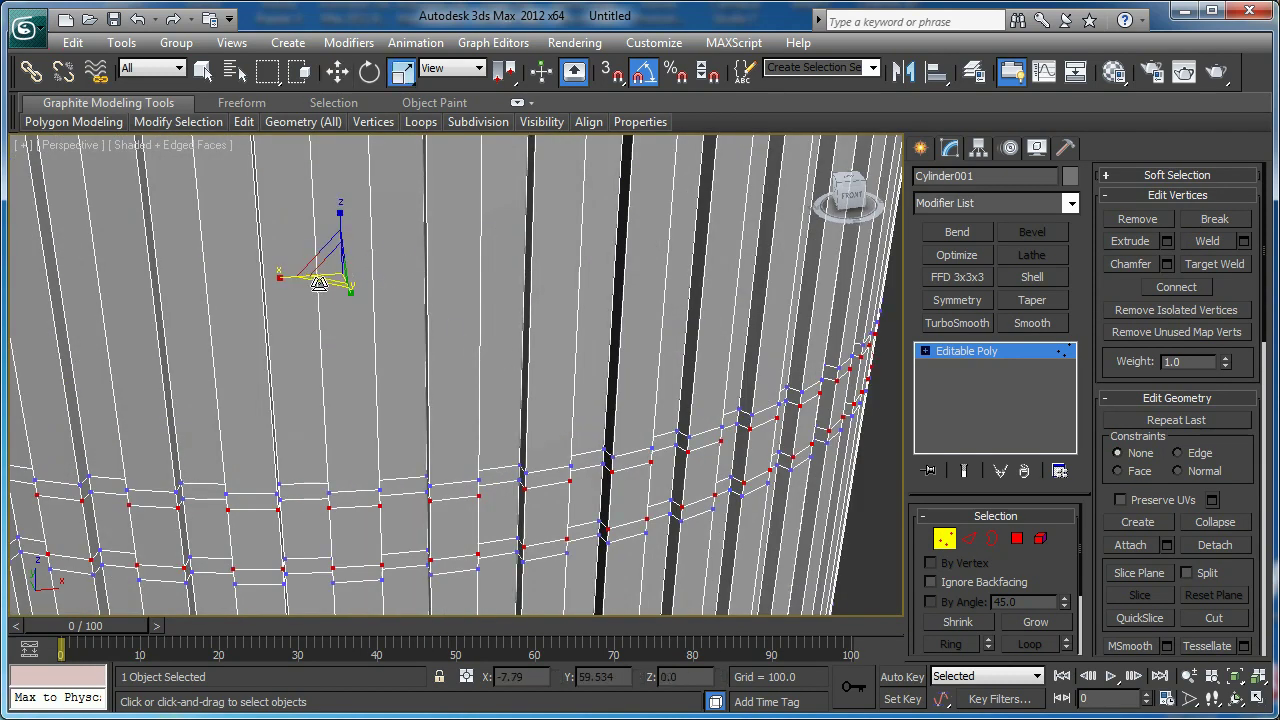
pyautogui.moveTo(321, 282); pyautogui.dragTo(327, 285)
pyautogui.scroll(-4, 417, 340)
pyautogui.moveTo(417, 340); pyautogui.dragTo(428, 300, button='middle')
pyautogui.moveTo(428, 300); pyautogui.dragTo(442, 372, button='middle')
pyautogui.scroll(4, 442, 372)
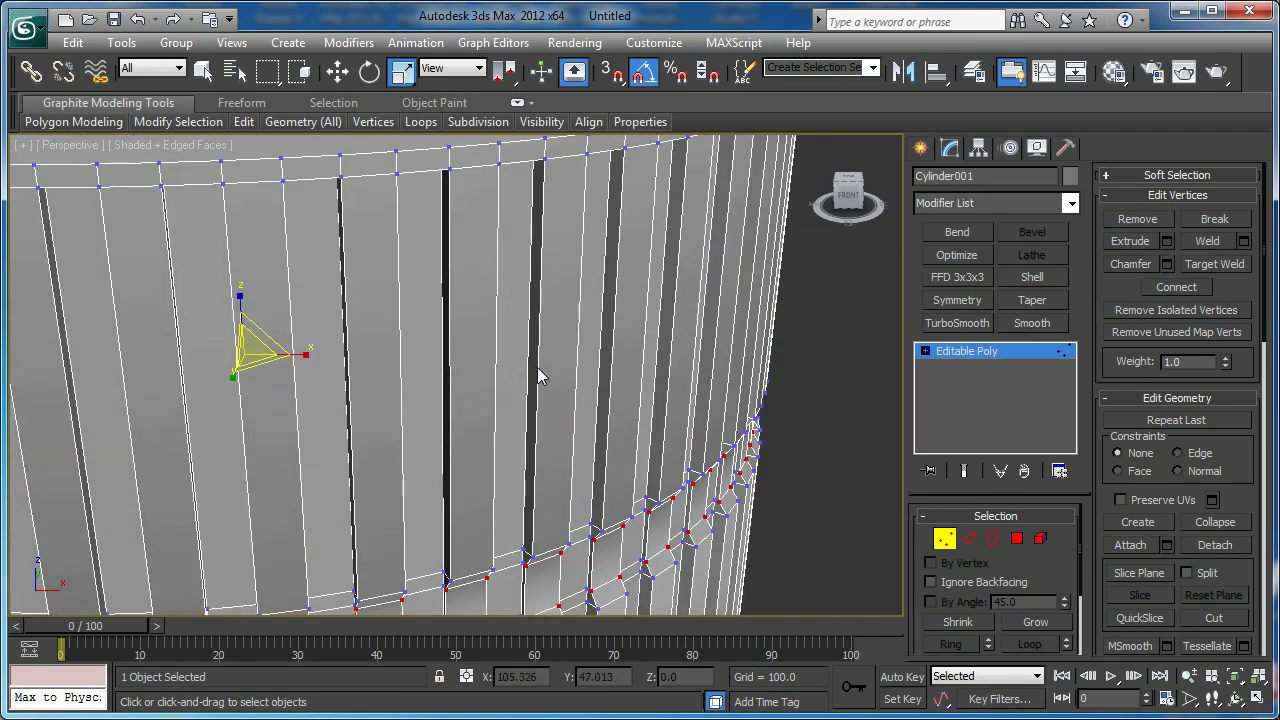
# Select the cylinder's top and bottom cap polygons and inset them by about 5.8
pyautogui.scroll(-2, 520, 375)
pyautogui.press('4')
pyautogui.click(373, 195)
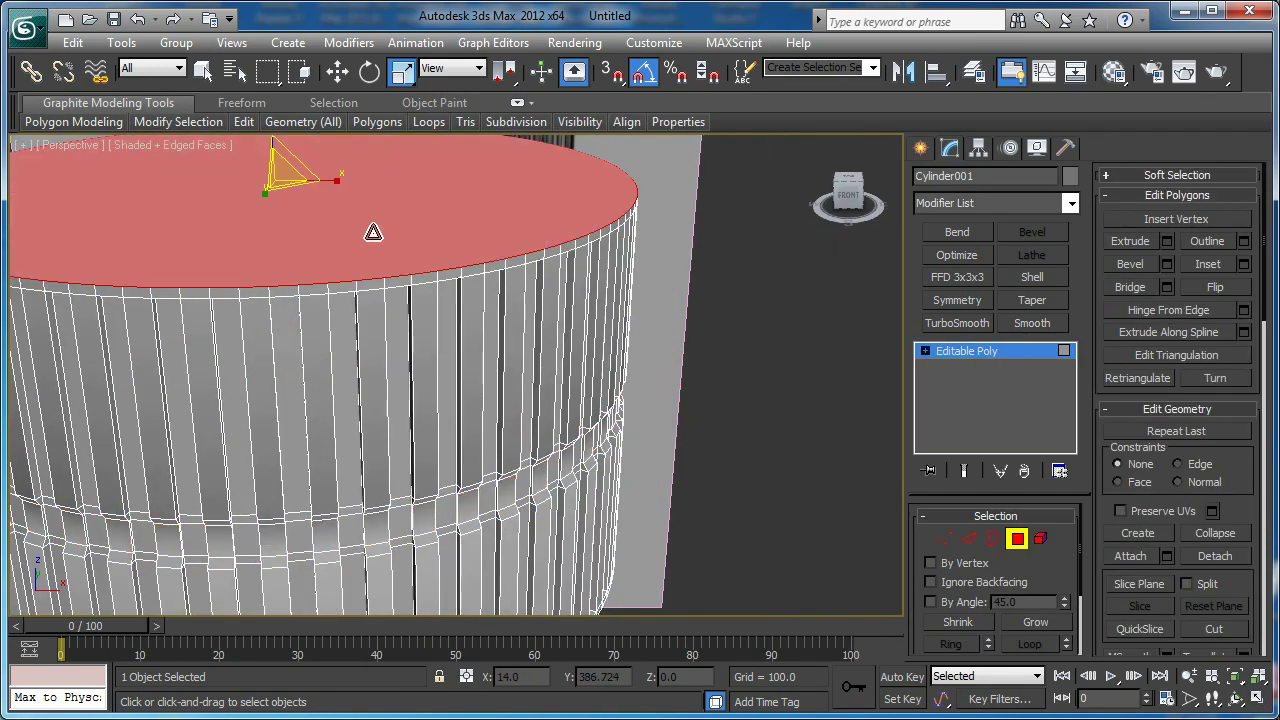
pyautogui.keyDown('alt'); pyautogui.moveTo(465, 415); pyautogui.dragTo(433, 306, button='middle'); pyautogui.keyUp('alt')
pyautogui.scroll(-4, 433, 306)
pyautogui.keyDown('ctrl'); pyautogui.click(420, 483); pyautogui.keyUp('ctrl')
pyautogui.keyDown('alt'); pyautogui.moveTo(469, 356); pyautogui.dragTo(514, 430, button='middle'); pyautogui.keyUp('alt')
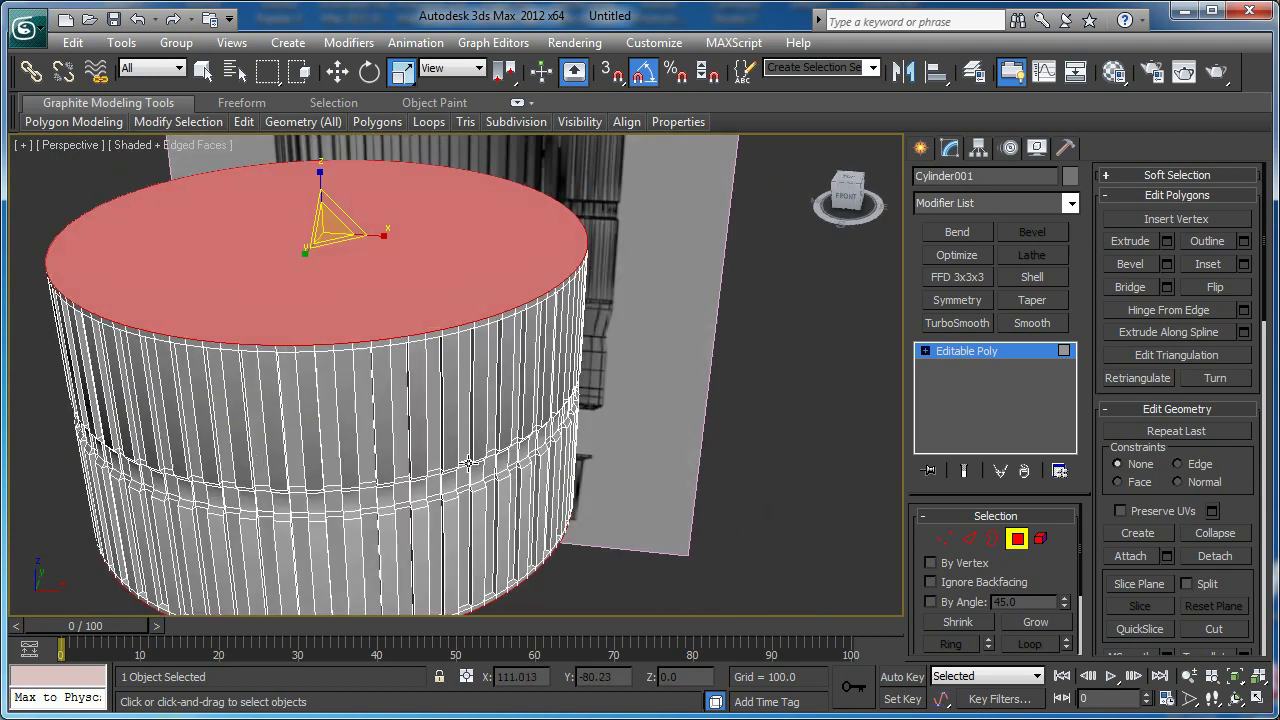
pyautogui.scroll(5, 518, 406)
pyautogui.moveTo(511, 312); pyautogui.dragTo(521, 377, button='middle')
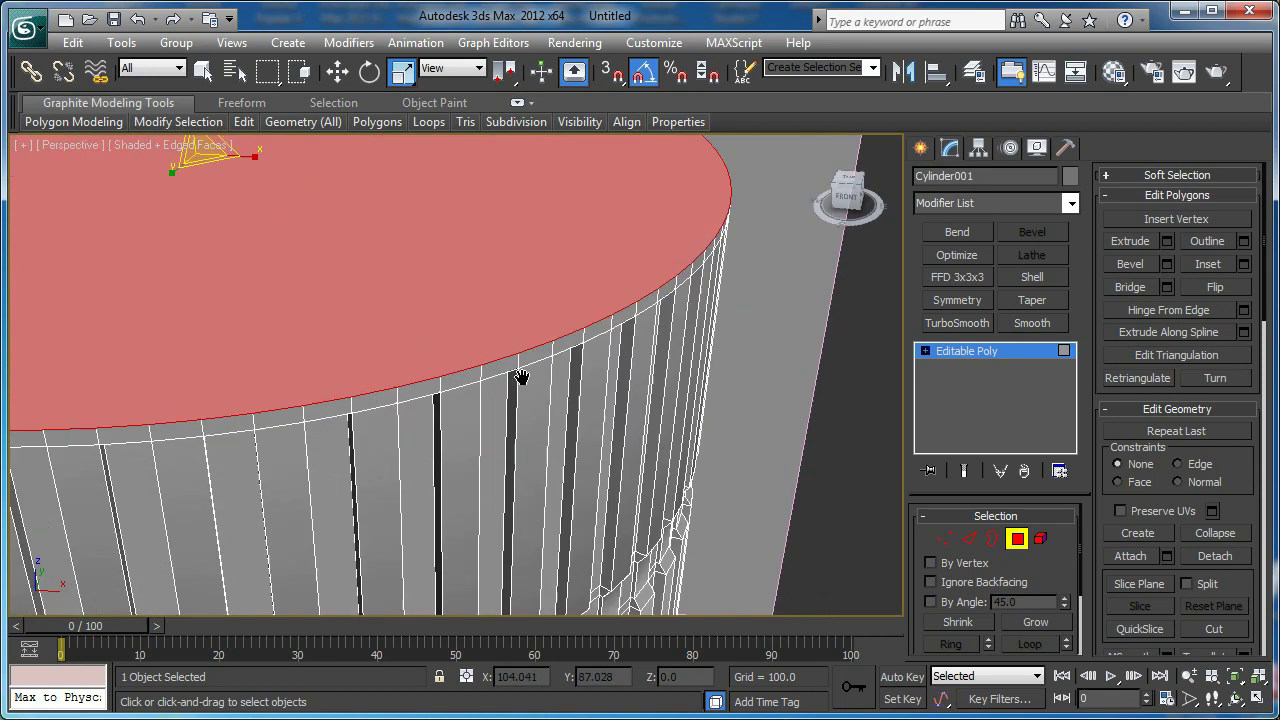
pyautogui.click(1245, 267)
pyautogui.moveTo(475, 415); pyautogui.dragTo(500, 416)
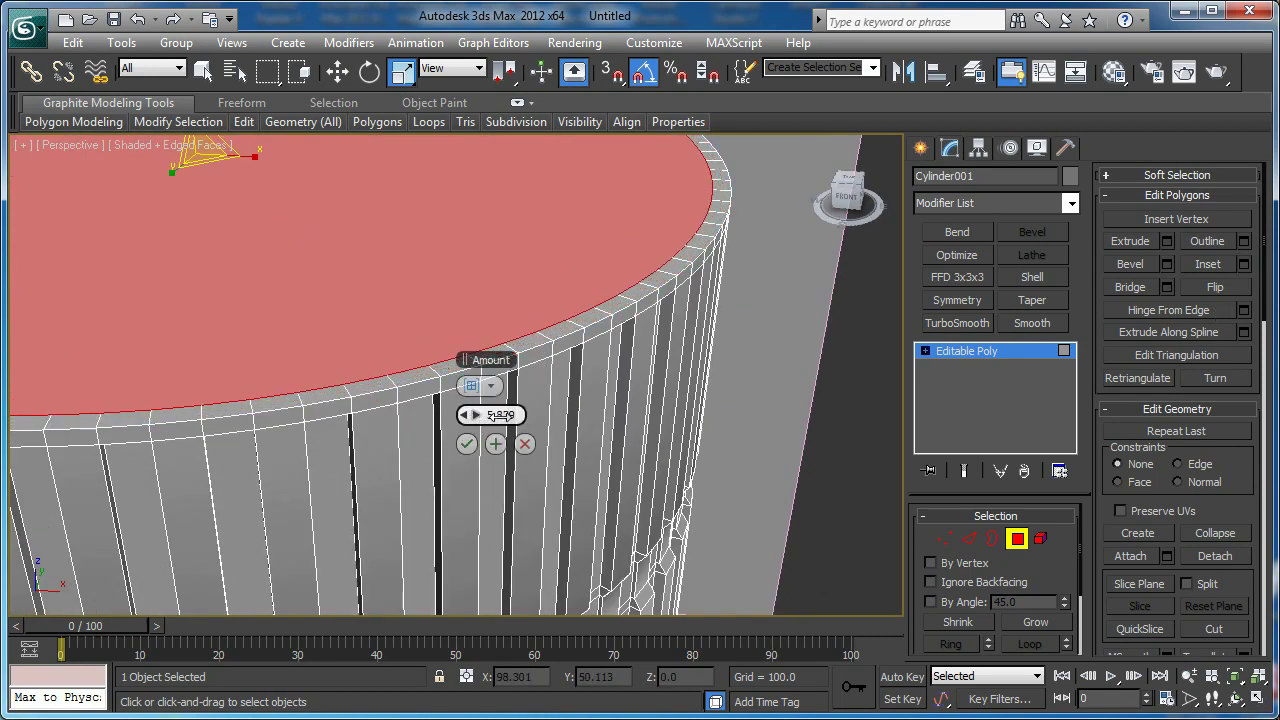
pyautogui.click(466, 443)
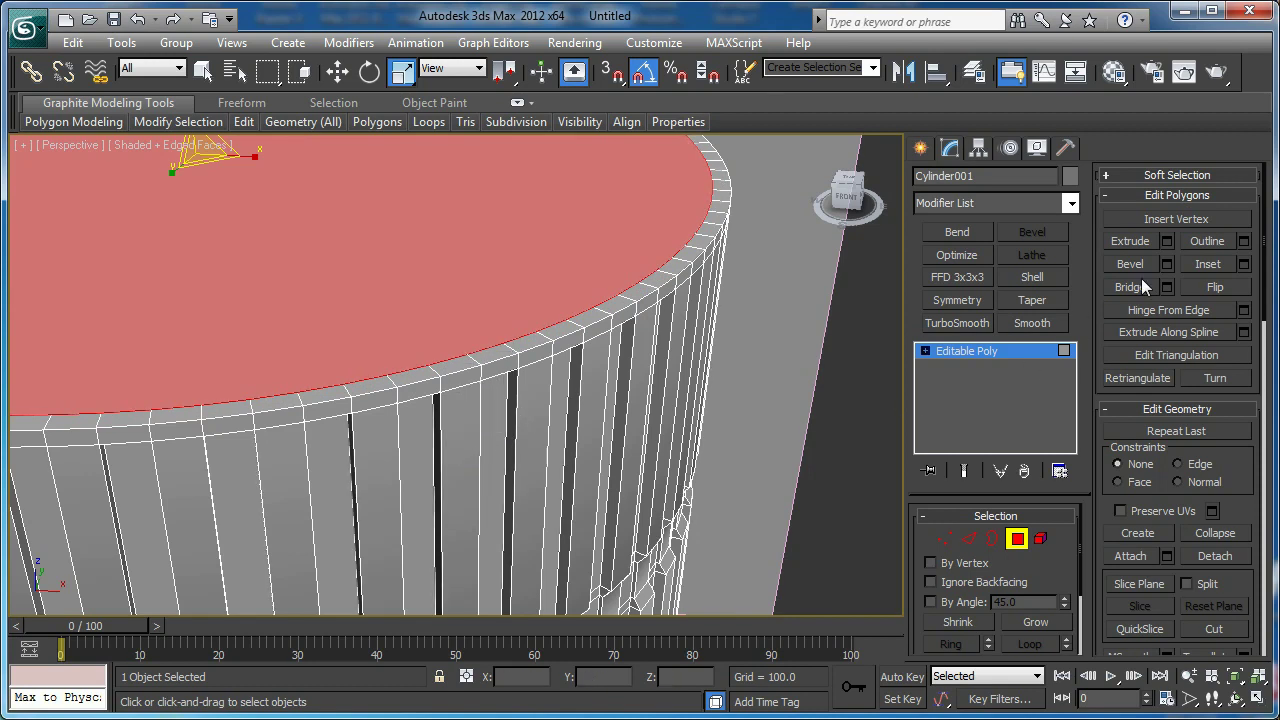
# Bridge the two inset cap polygons to hollow out the cylinder
pyautogui.click(1143, 287)
pyautogui.scroll(-5, 566, 380)
pyautogui.keyDown('alt'); pyautogui.moveTo(566, 380); pyautogui.dragTo(557, 365, button='middle'); pyautogui.keyUp('alt')
pyautogui.scroll(2, 558, 363)
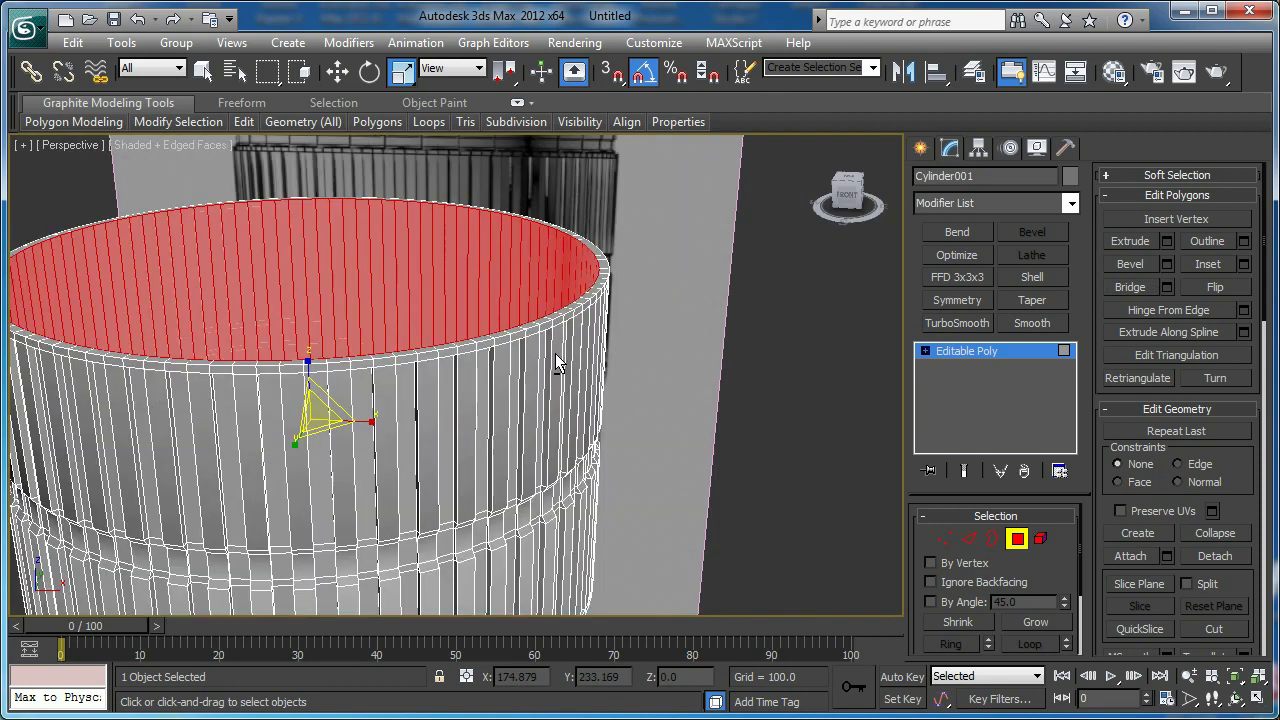
# Select the ring of short vertical edges in the middle groove and connect them with 2 segments, pinched above 55
pyautogui.scroll(6, 557, 363)
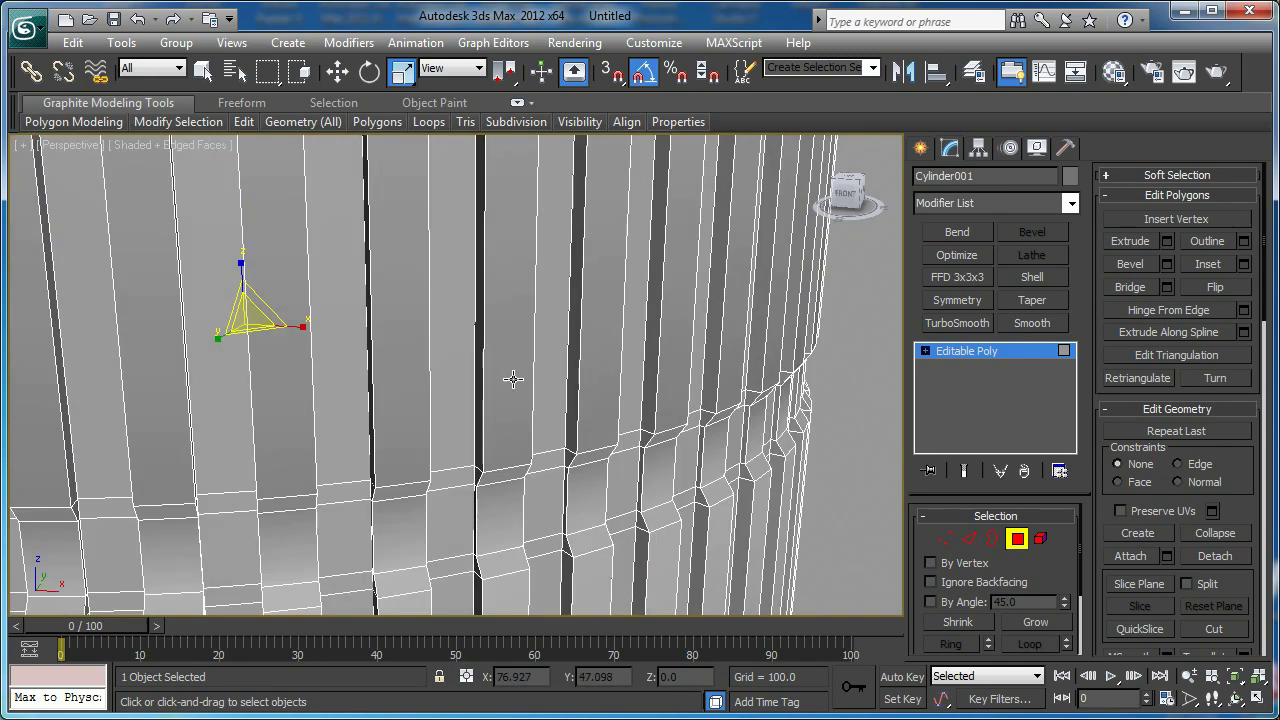
pyautogui.moveTo(513, 379); pyautogui.dragTo(506, 236, button='middle')
pyautogui.press('2')
pyautogui.click(545, 327)
pyautogui.hotkey('alt', 'r')
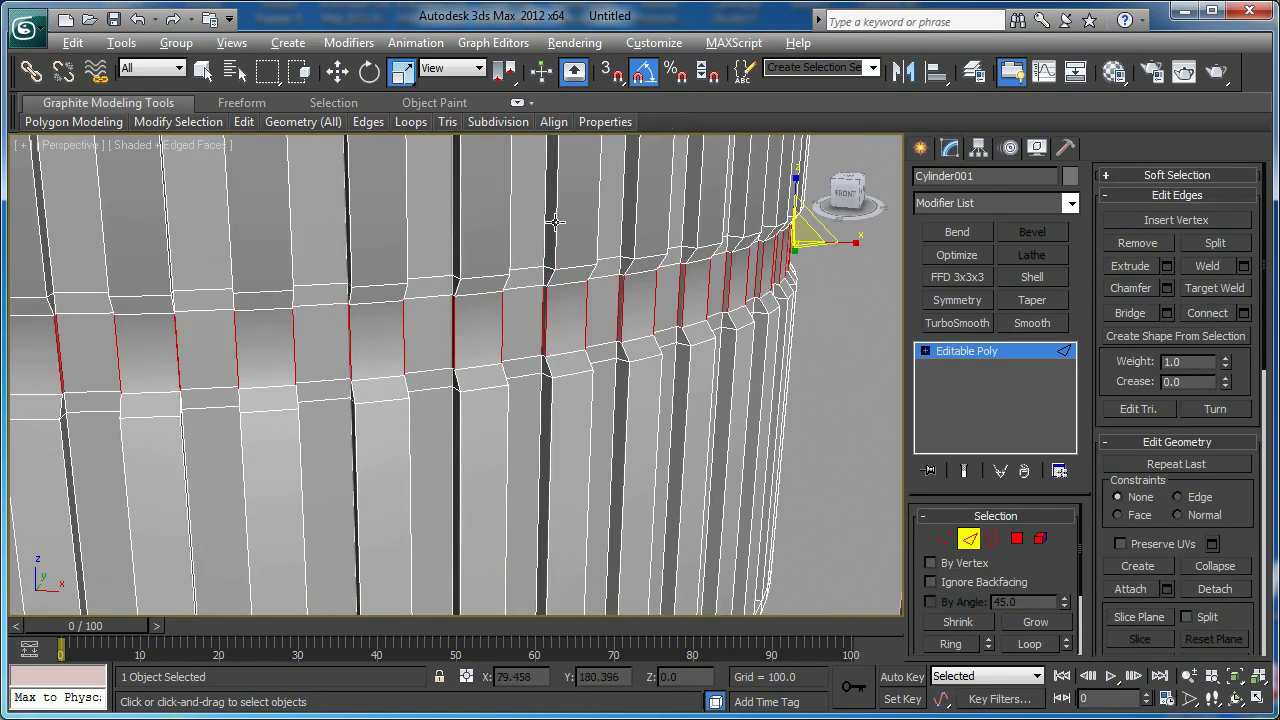
pyautogui.click(1243, 313)
pyautogui.scroll(3, 309, 377)
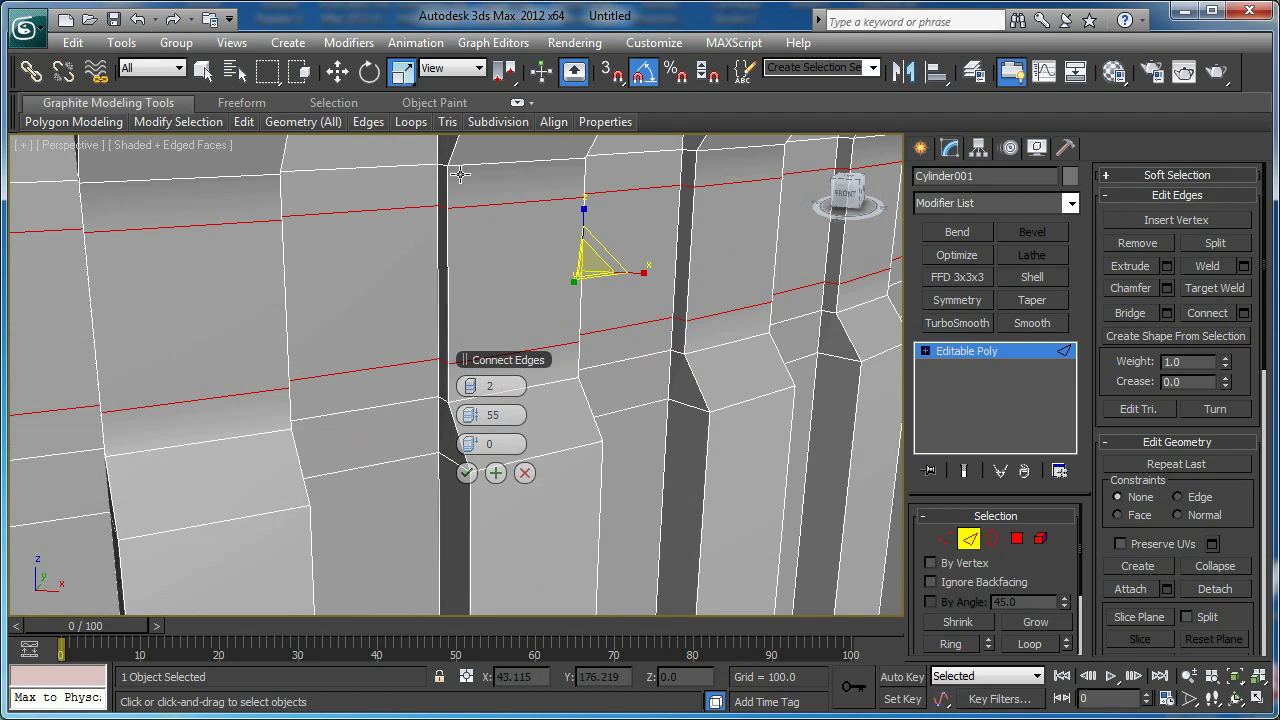
pyautogui.moveTo(476, 416); pyautogui.dragTo(506, 416)
pyautogui.click(467, 473)
# Select the rings of tall rib edges above and below the groove and connect them with 2 segments pinched towards their ends
pyautogui.scroll(-5, 467, 455)
pyautogui.click(456, 401)
pyautogui.hotkey('alt', 'r')
pyautogui.keyDown('ctrl'); pyautogui.click(458, 251); pyautogui.keyUp('ctrl')
pyautogui.hotkey('alt', 'r')
pyautogui.click(1244, 314)
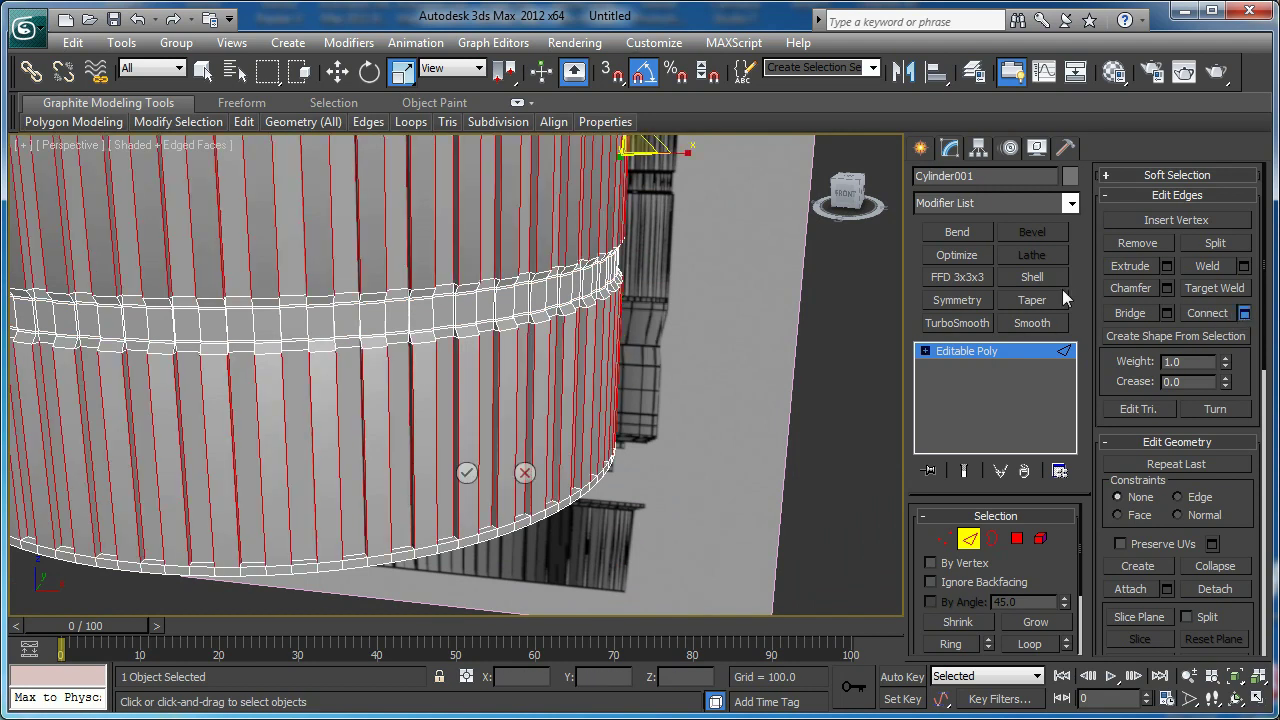
pyautogui.scroll(4, 469, 408)
pyautogui.moveTo(473, 415); pyautogui.dragTo(524, 411)
pyautogui.click(468, 474)
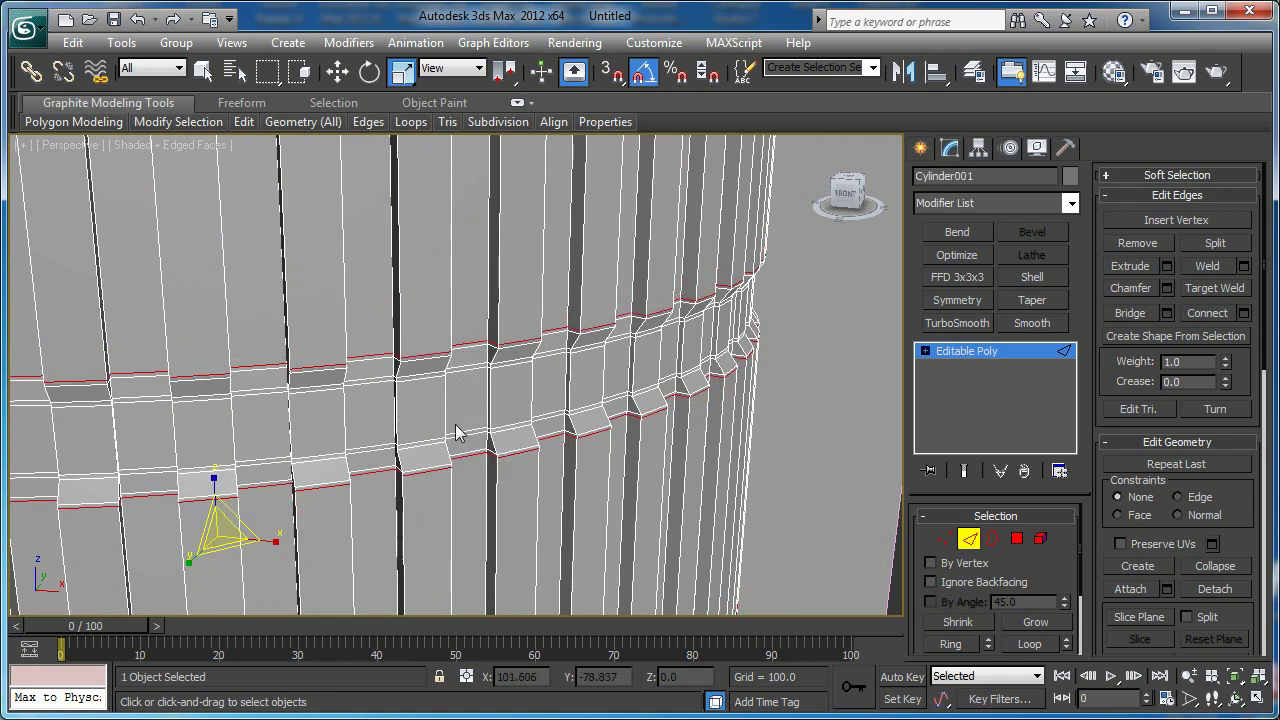
# Select the ring of vertical edges on the cylinder's inner wall and connect them
pyautogui.scroll(-4, 457, 434)
pyautogui.keyDown('alt'); pyautogui.moveTo(457, 434); pyautogui.dragTo(480, 500, button='middle'); pyautogui.keyUp('alt')
pyautogui.scroll(4, 500, 300)
pyautogui.click(573, 220)
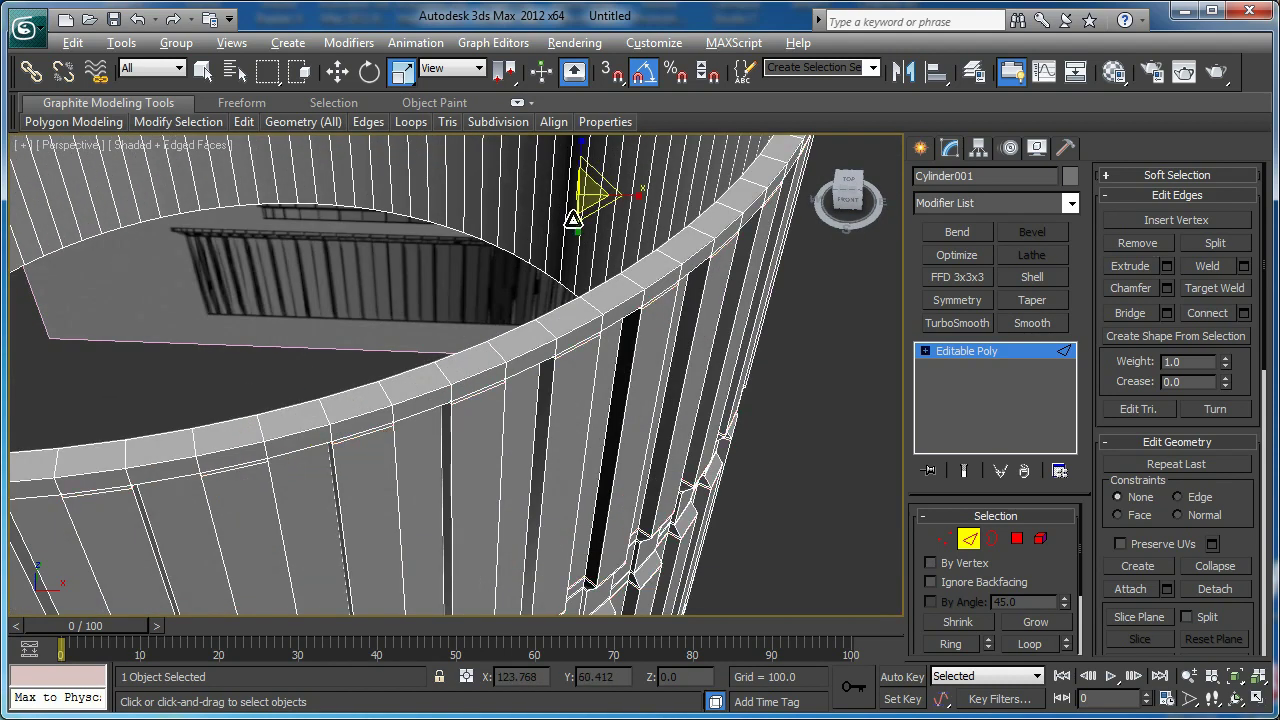
pyautogui.hotkey('alt', 'r')
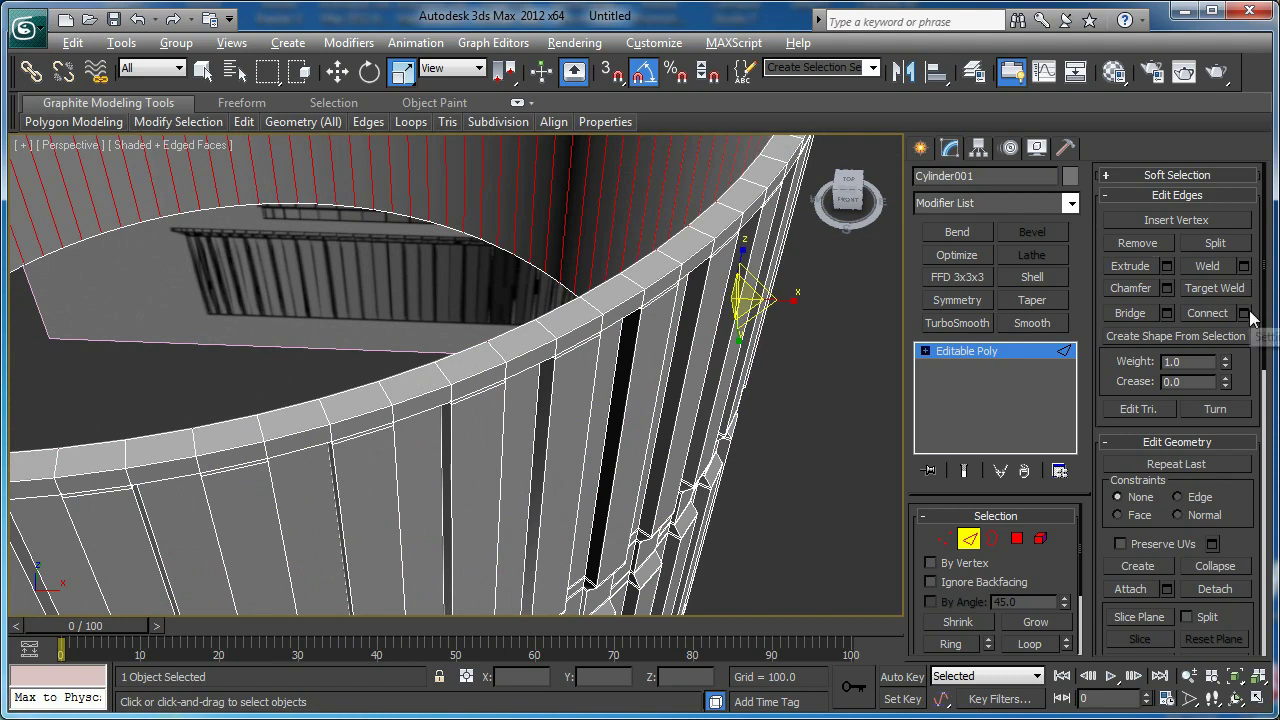
pyautogui.click(1244, 312)
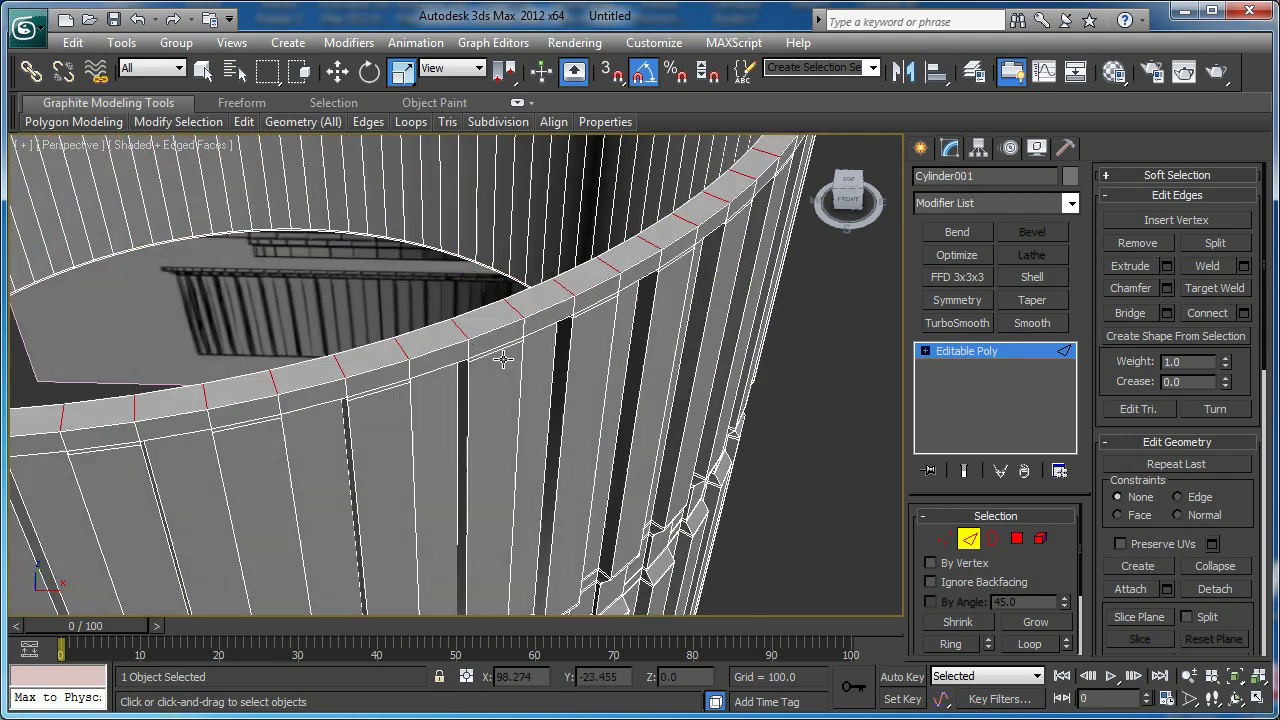
# Add the ring of short edges across the bottom rim to the top rim edge selection
pyautogui.keyDown('alt'); pyautogui.moveTo(503, 359); pyautogui.dragTo(503, 246, button='middle'); pyautogui.keyUp('alt')
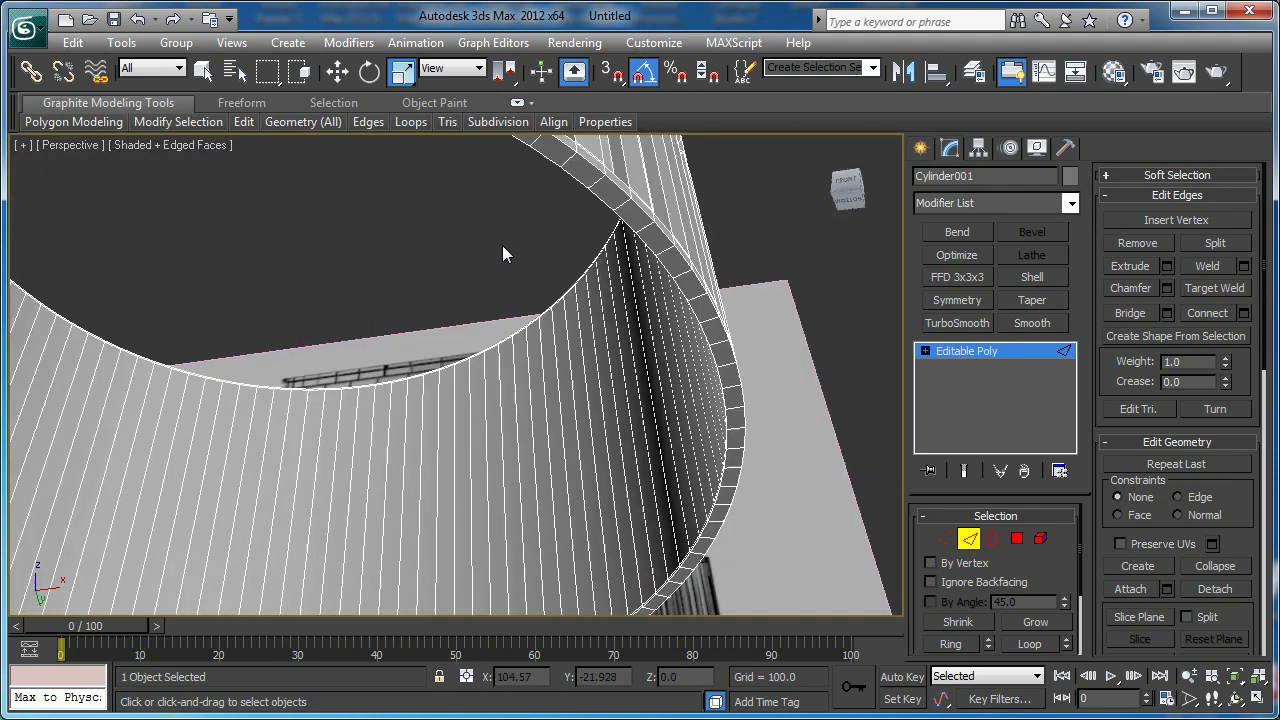
pyautogui.scroll(4, 597, 291)
pyautogui.moveTo(624, 268); pyautogui.dragTo(549, 349, button='middle')
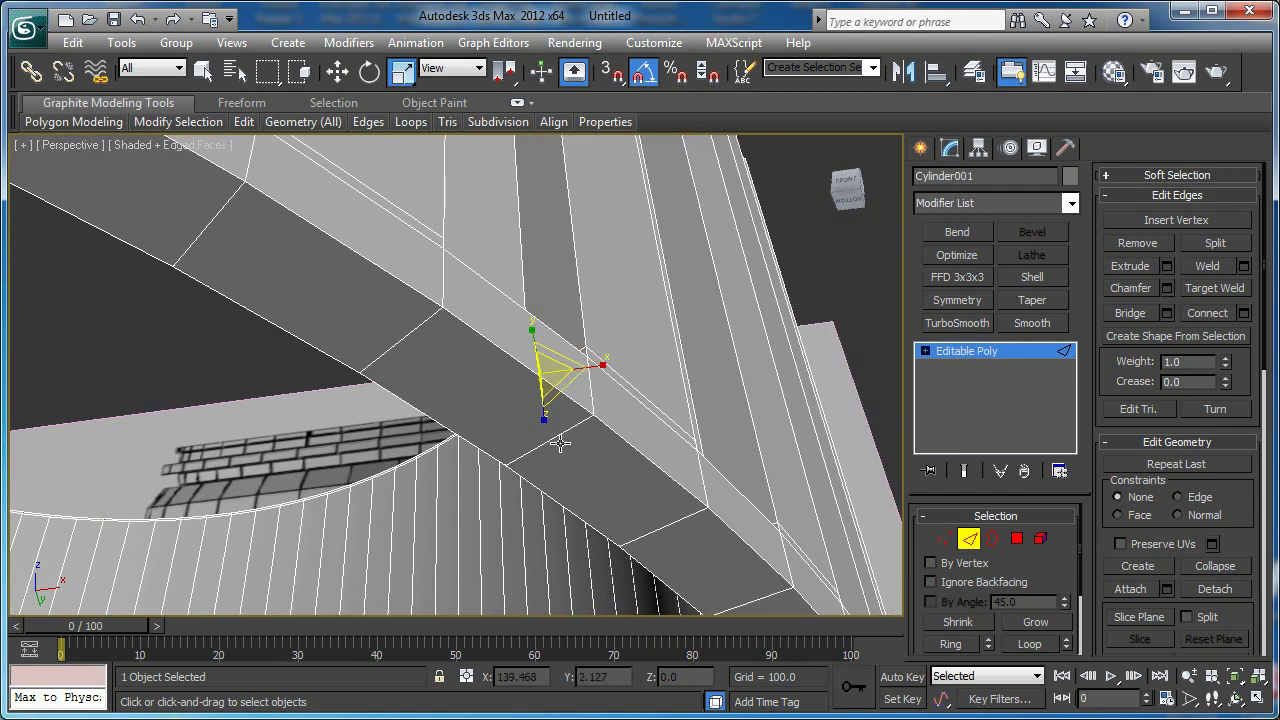
pyautogui.keyDown('ctrl'); pyautogui.click(593, 385); pyautogui.keyUp('ctrl')
pyautogui.hotkey('alt', 'r')
pyautogui.scroll(-6, 592, 384)
pyautogui.keyDown('alt'); pyautogui.moveTo(592, 384); pyautogui.dragTo(502, 412, button='middle'); pyautogui.keyUp('alt')
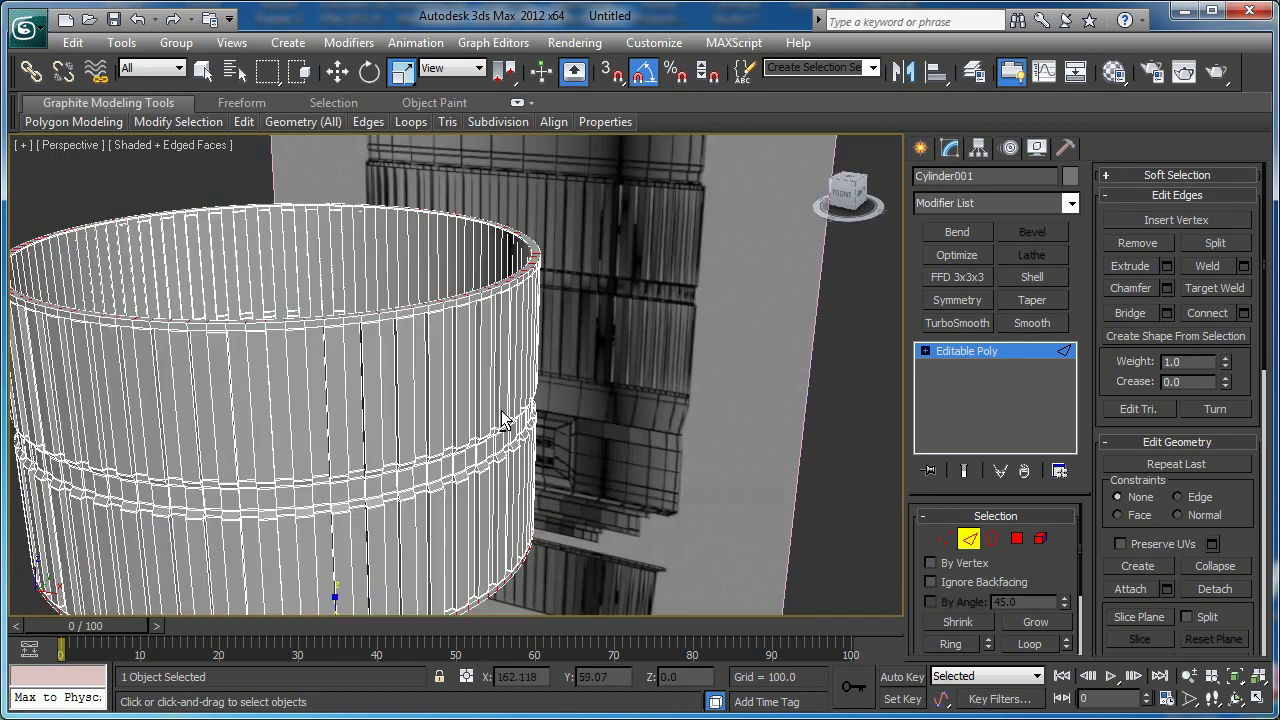
# Add the short vertical edges of the outer lip to the selection and connect all rim edges with a lower pinch
pyautogui.scroll(6, 500, 408)
pyautogui.moveTo(478, 322); pyautogui.dragTo(460, 381, button='middle')
pyautogui.moveTo(456, 254); pyautogui.dragTo(443, 304, button='middle')
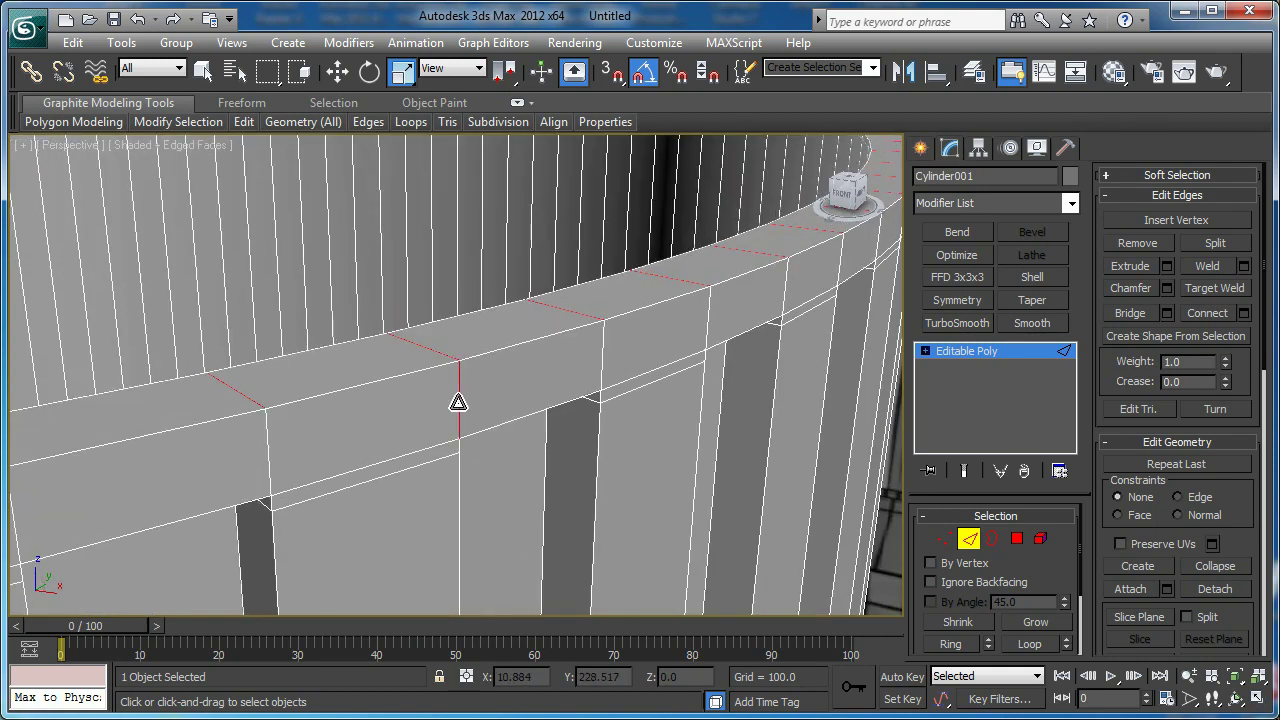
pyautogui.click(1243, 318)
pyautogui.moveTo(463, 414); pyautogui.dragTo(362, 388)
pyautogui.click(466, 472)
# Leave edge editing, add a TurboSmooth modifier with 2 iterations, and inspect the smoothed ribs without edged faces
pyautogui.scroll(-6, 434, 467)
pyautogui.scroll(2, 371, 342)
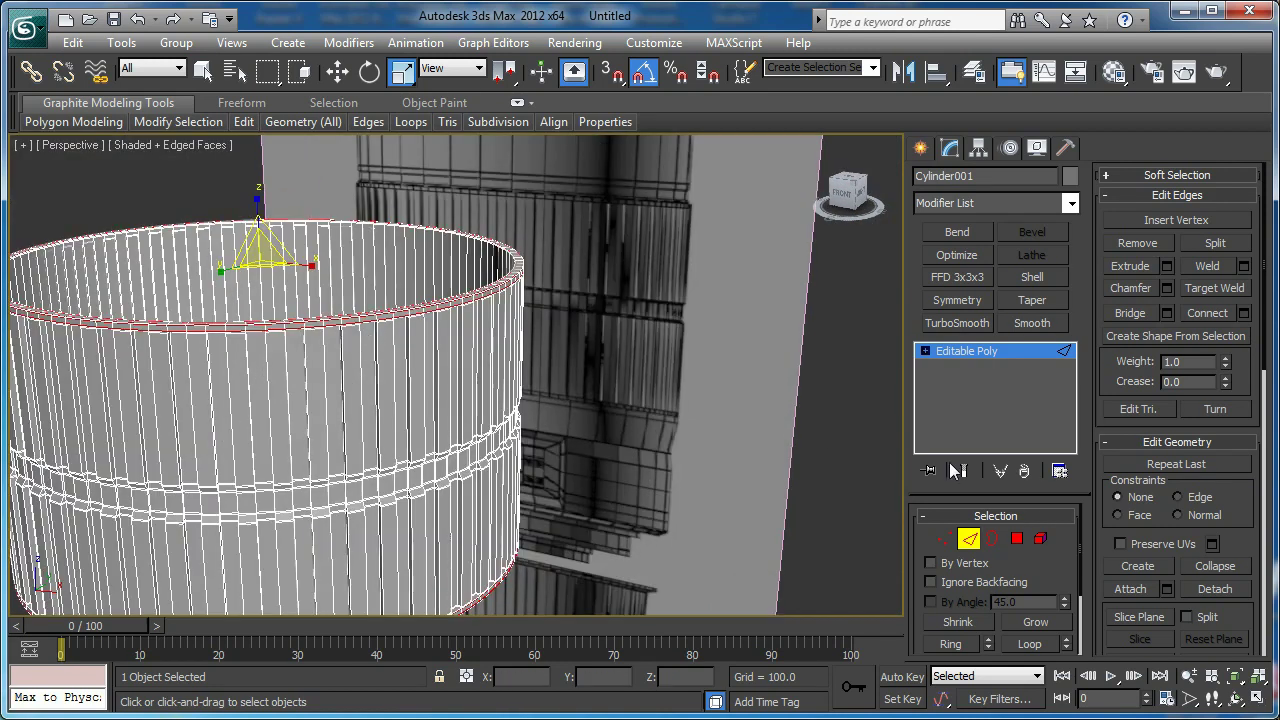
pyautogui.click(969, 540)
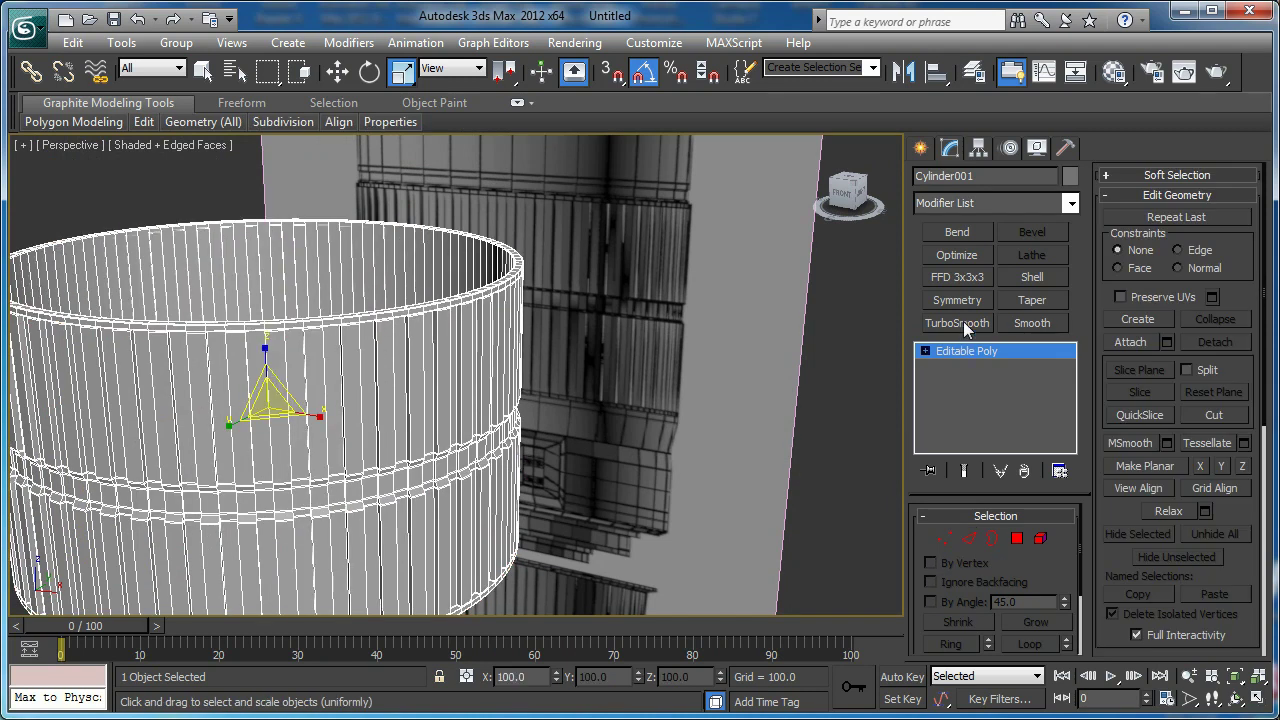
pyautogui.click(966, 328)
pyautogui.press('F4')
pyautogui.scroll(3, 350, 430)
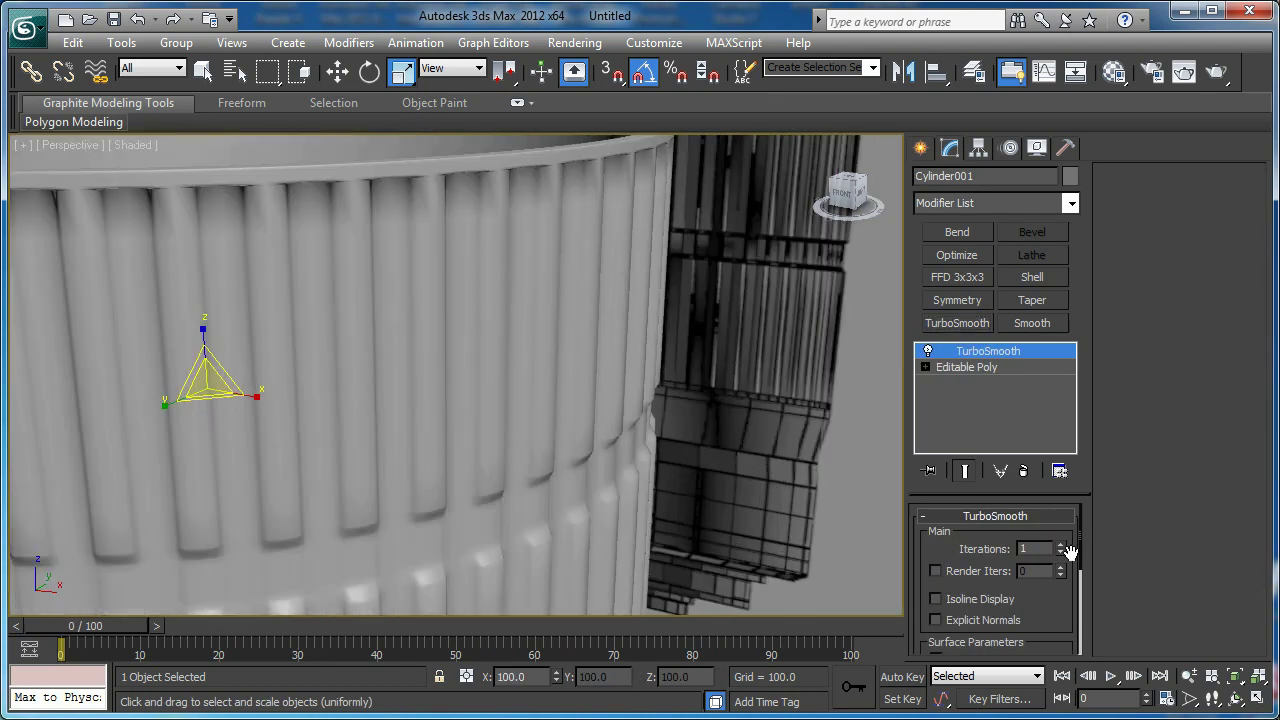
pyautogui.scroll(-3, 441, 349)
pyautogui.moveTo(468, 353); pyautogui.dragTo(558, 367, button='middle')
pyautogui.scroll(3, 558, 367)
pyautogui.moveTo(607, 307); pyautogui.dragTo(567, 311, button='middle')
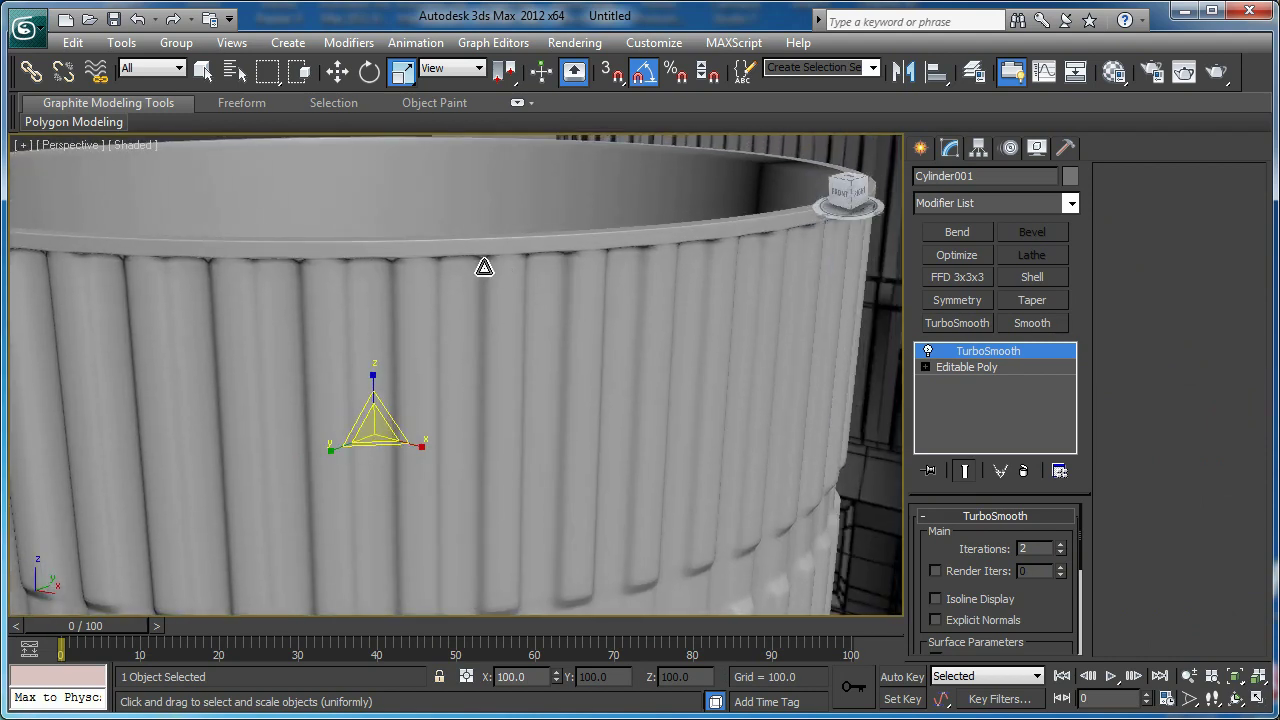
# Return to the Editable Poly edges with edged faces shown and select a top rim edge's full loop and the matching rings
pyautogui.click(946, 368)
pyautogui.press('F4')
pyautogui.press('2')
pyautogui.click(511, 238)
pyautogui.scroll(5, 510, 237)
pyautogui.keyDown('alt'); pyautogui.moveTo(510, 237); pyautogui.dragTo(514, 250, button='middle'); pyautogui.keyUp('alt')
pyautogui.scroll(2, 514, 250)
pyautogui.scroll(-2, 593, 343)
pyautogui.click(1033, 645)
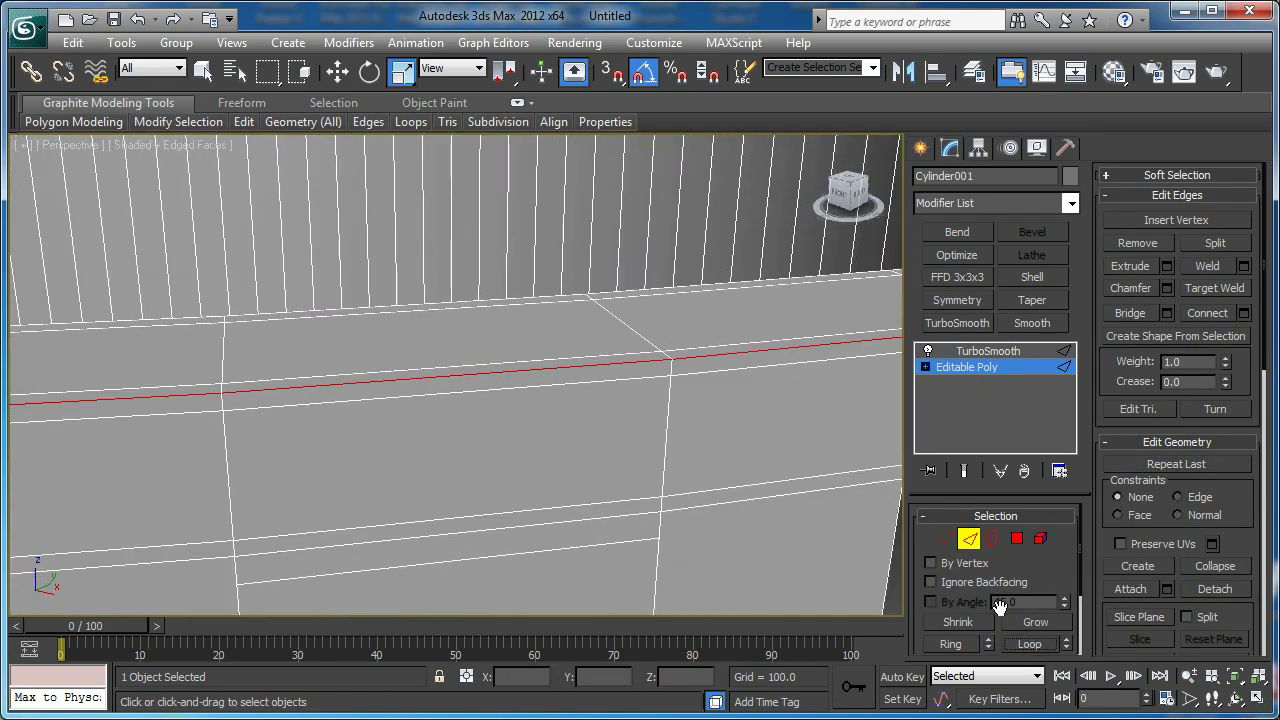
pyautogui.click(960, 647)
# Connect the selected edges with 2 segments and a pinch of 88, and leave edge editing
pyautogui.scroll(3, 432, 358)
pyautogui.scroll(-3, 437, 357)
pyautogui.keyDown('alt'); pyautogui.moveTo(437, 357); pyautogui.dragTo(452, 434, button='middle'); pyautogui.keyUp('alt')
pyautogui.scroll(2, 446, 357)
pyautogui.scroll(1, 472, 387)
pyautogui.moveTo(473, 387); pyautogui.dragTo(454, 274, button='middle')
pyautogui.click(1242, 314)
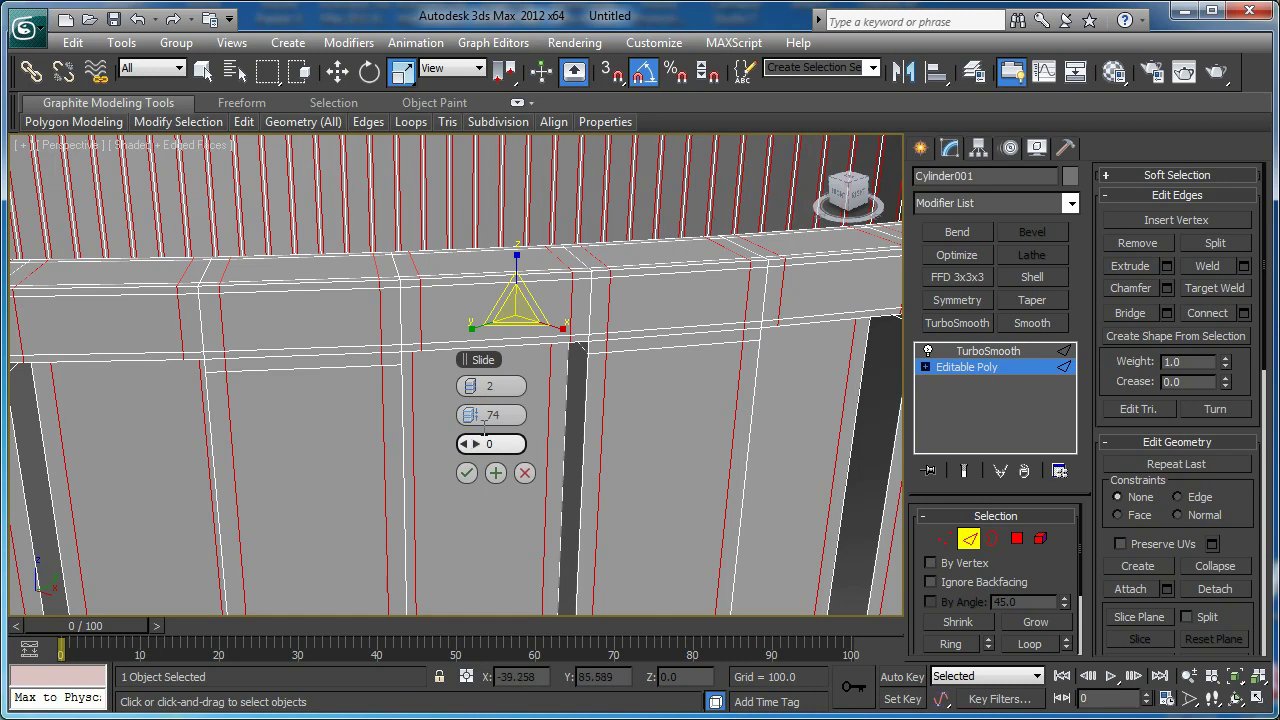
pyautogui.moveTo(476, 414); pyautogui.dragTo(535, 417)
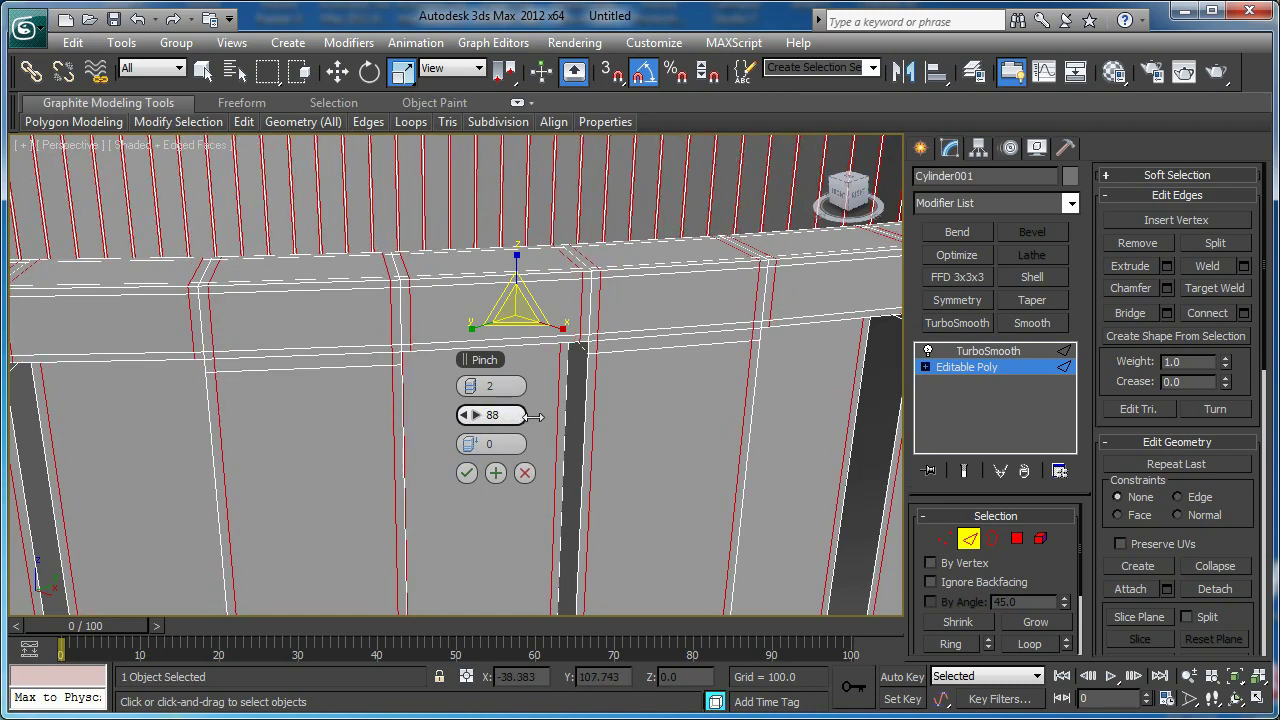
pyautogui.click(466, 473)
pyautogui.click(969, 538)
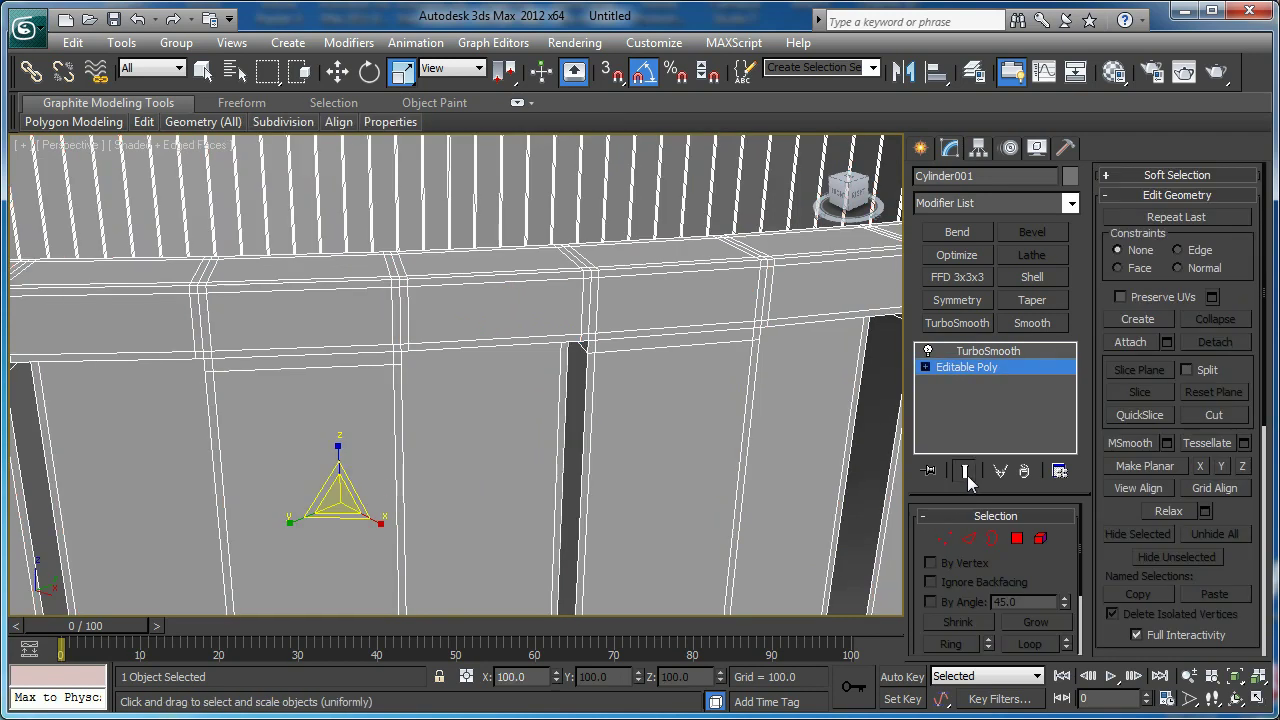
# Show the smoothed grip without edged faces and shift it slightly along X in the front view to match the reference
pyautogui.click(965, 472)
pyautogui.press('F4')
pyautogui.scroll(-5, 632, 366)
pyautogui.moveTo(620, 343)
pyautogui.keyDown('alt'); pyautogui.mouseDown(button='middle')
pyautogui.moveTo(671, 326)
pyautogui.moveTo(658, 370)
pyautogui.moveTo(598, 350)
pyautogui.mouseUp(button='middle'); pyautogui.keyUp('alt')
pyautogui.press('f')
pyautogui.scroll(-1, 651, 363)
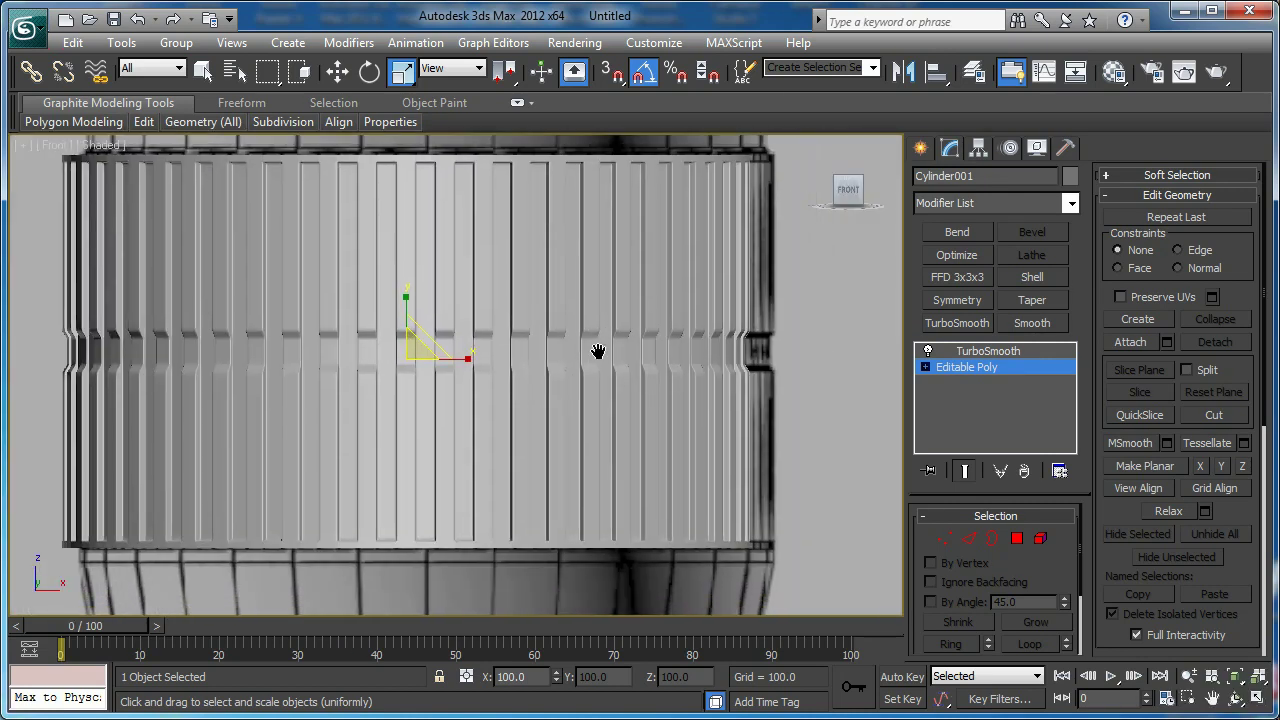
pyautogui.press('w')
pyautogui.moveTo(445, 360); pyautogui.dragTo(465, 364)
# Draw a cylinder about 182.8 in radius and 15.3 high below the grip and set it to 32 sides
pyautogui.moveTo(509, 543); pyautogui.dragTo(514, 363, button='middle')
pyautogui.scroll(2, 514, 363)
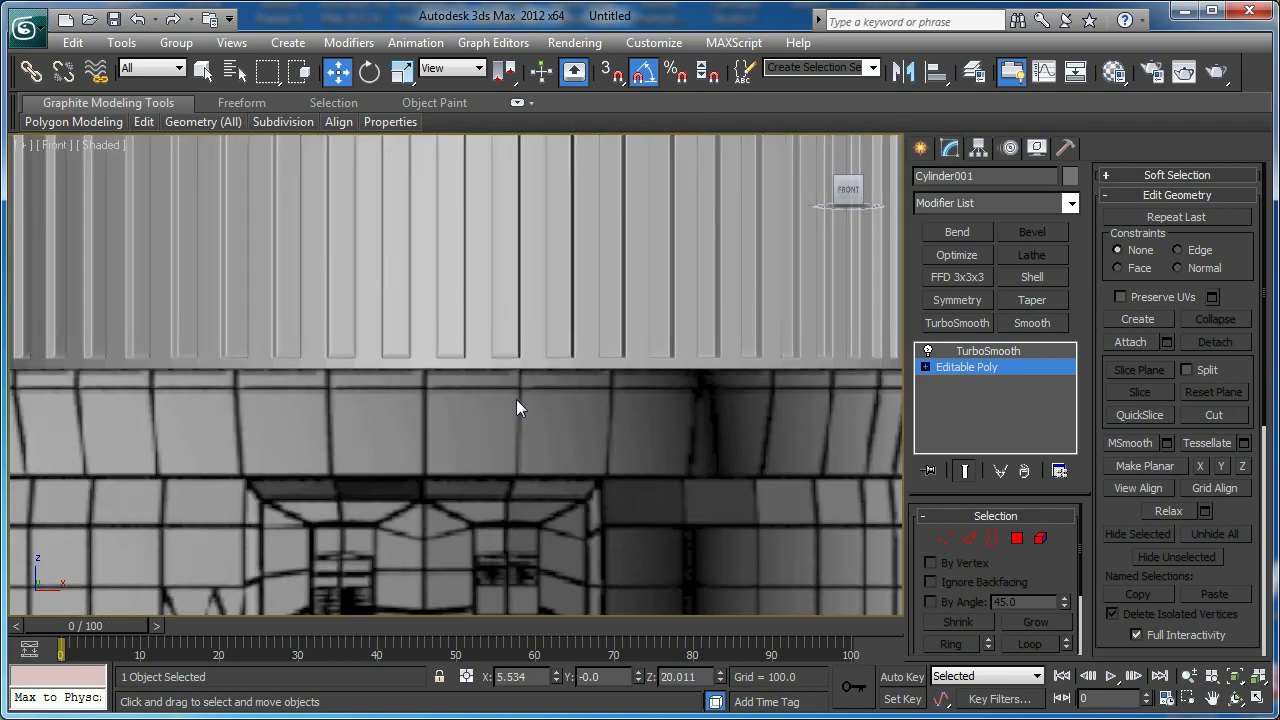
pyautogui.click(920, 148)
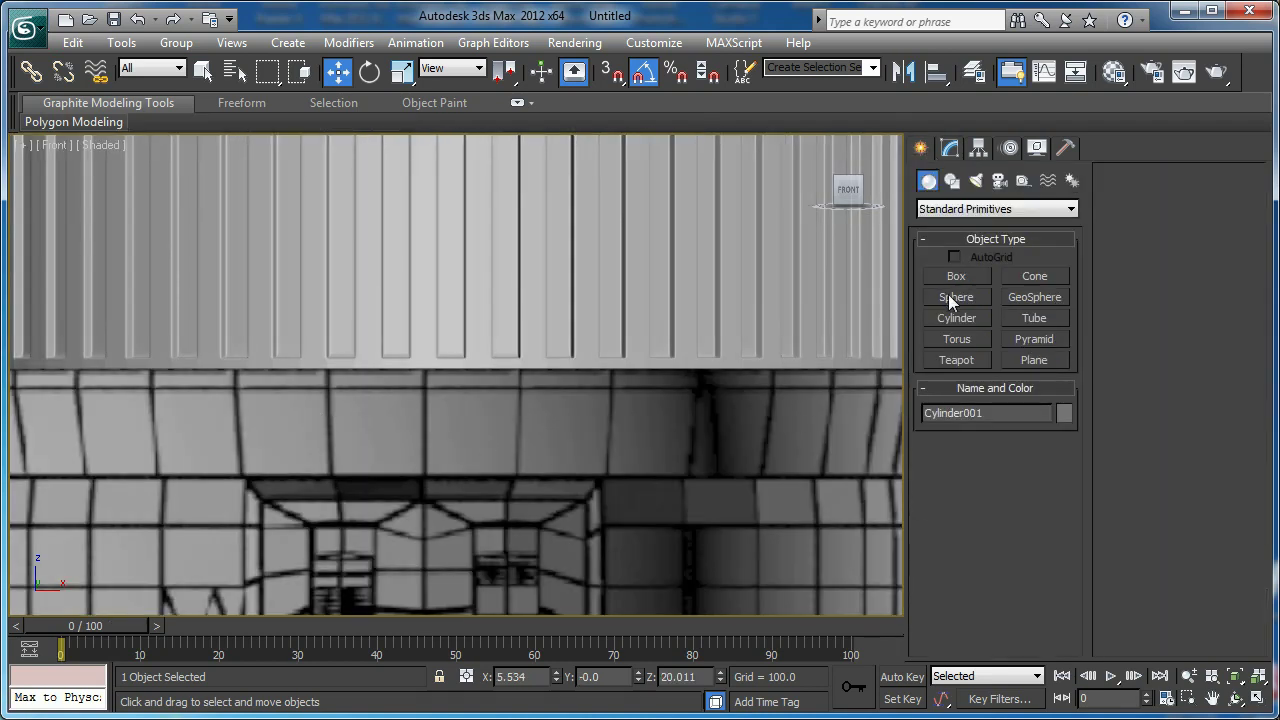
pyautogui.click(958, 323)
pyautogui.scroll(-2, 500, 400)
pyautogui.moveTo(477, 402); pyautogui.dragTo(477, 307, button='middle')
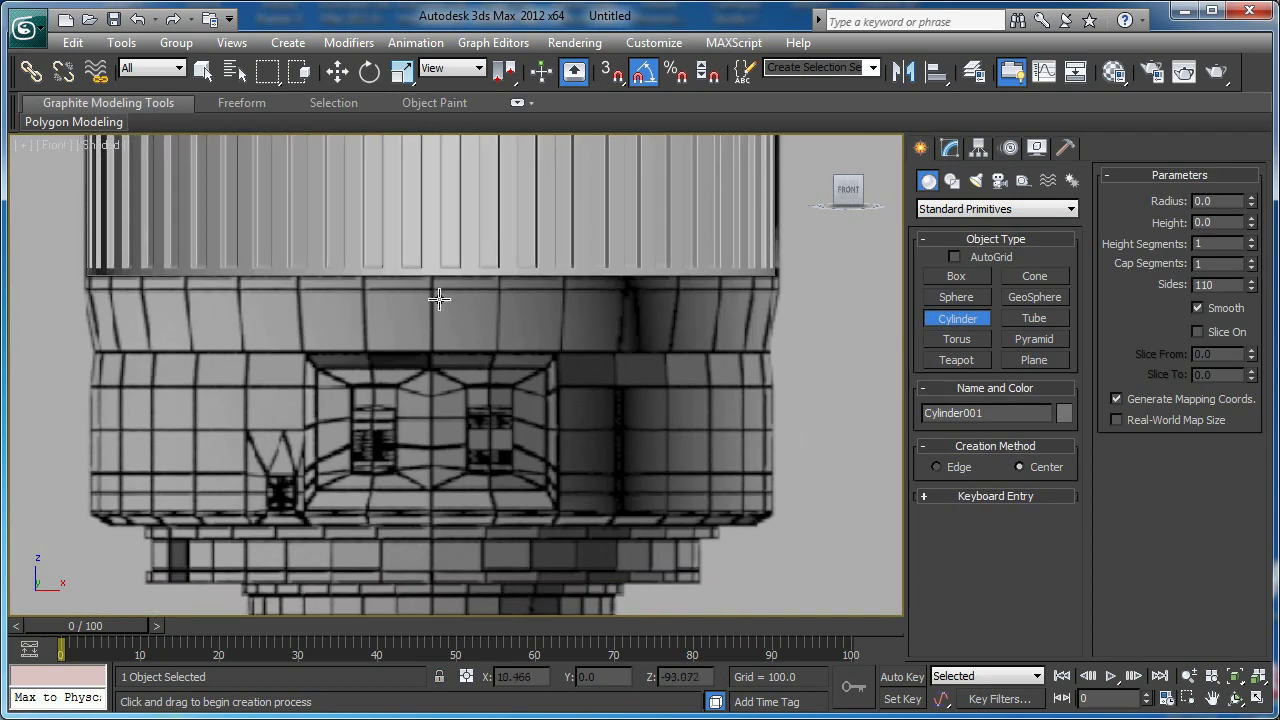
pyautogui.moveTo(432, 285); pyautogui.dragTo(253, 589)
pyautogui.click(269, 559)
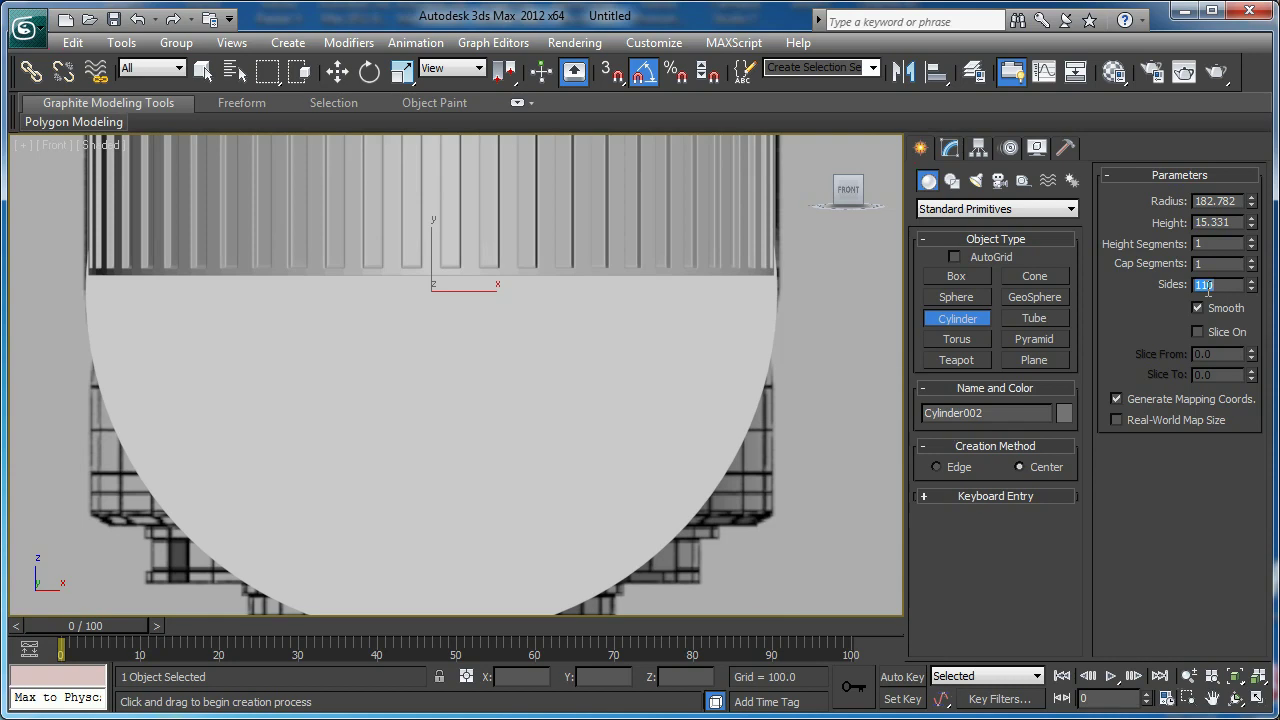
pyautogui.press('Return')
pyautogui.rightClick(648, 330)
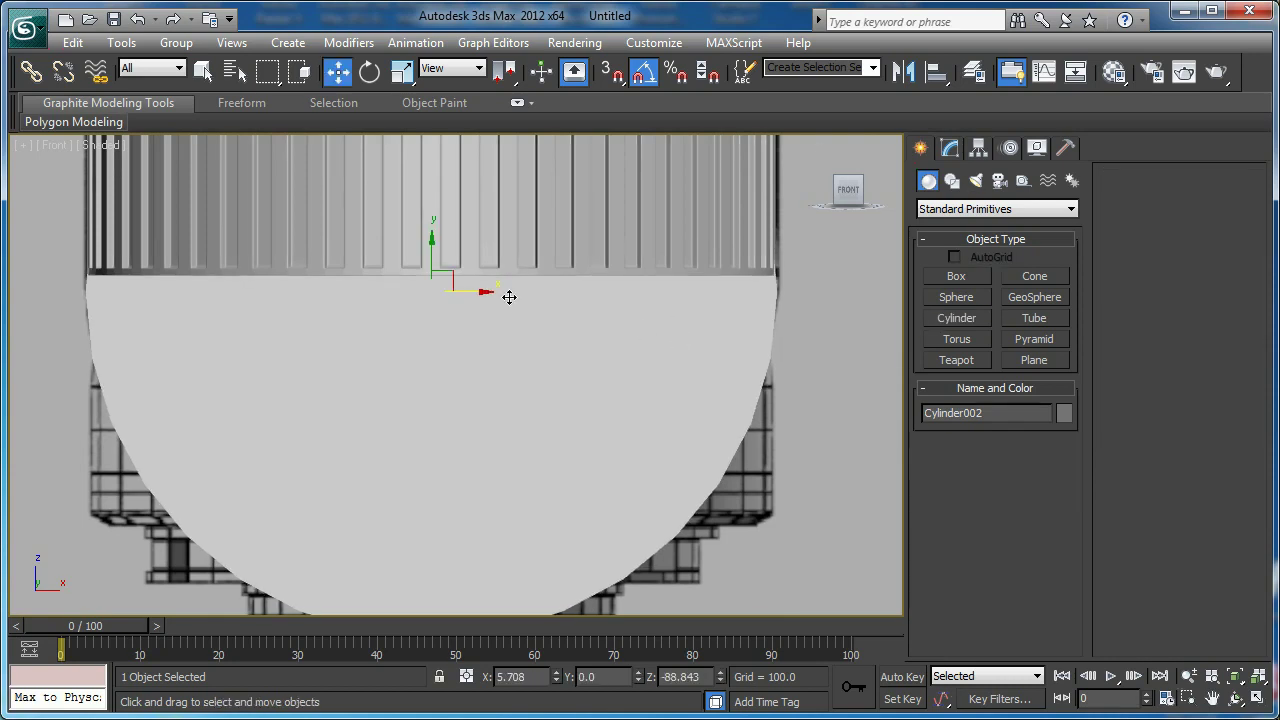
# Rotate the new cylinder 90 degrees about X and convert it to an Editable Poly
pyautogui.press('e')
pyautogui.moveTo(432, 262); pyautogui.dragTo(432, 353)
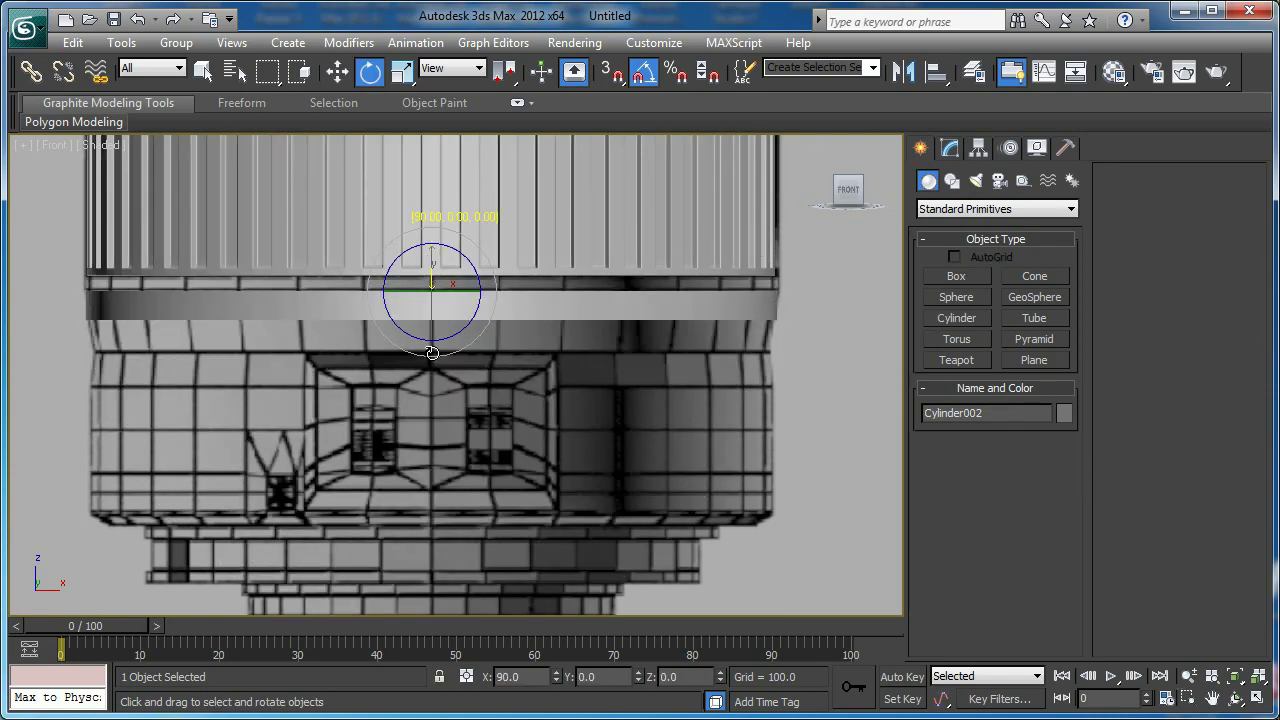
pyautogui.rightClick(457, 306)
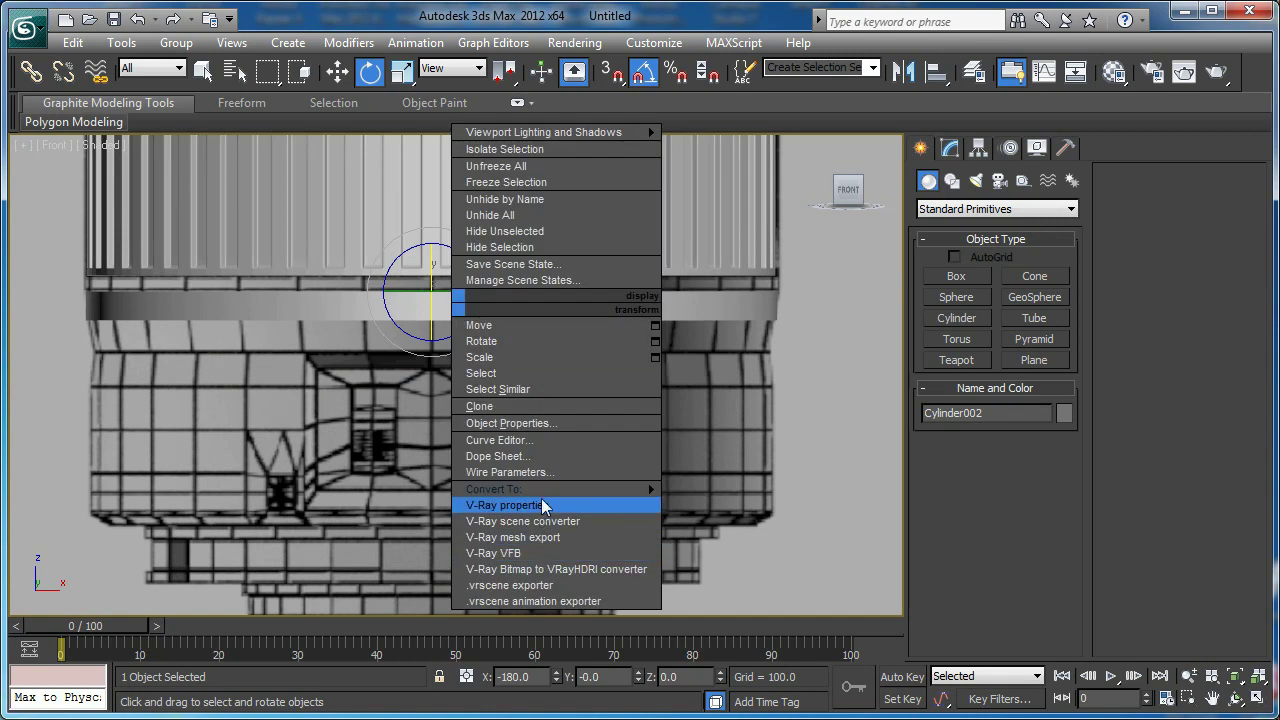
pyautogui.moveTo(565, 489)
pyautogui.click(720, 505)
# Select the cylinder's upper ring of vertices and snap it vertically to the grip's lower edge
pyautogui.press('1')
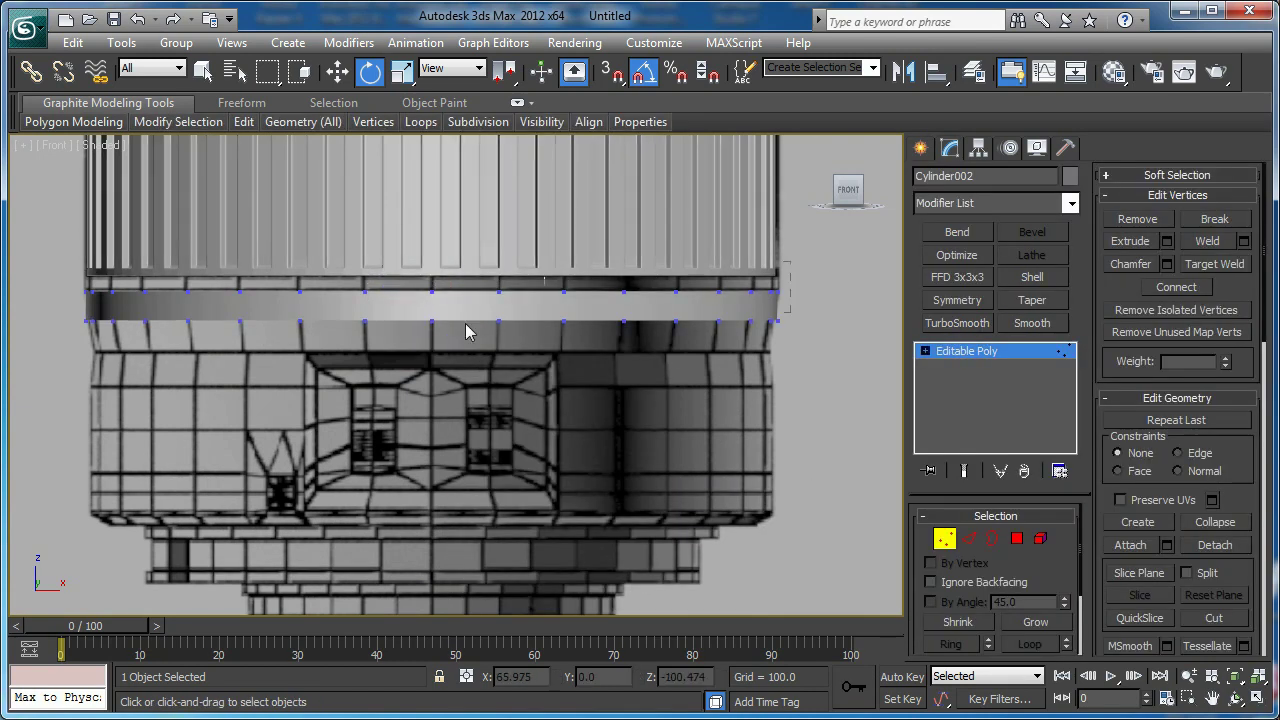
pyautogui.moveTo(68, 302); pyautogui.dragTo(68, 302)
pyautogui.scroll(4, 212, 199)
pyautogui.moveTo(212, 199); pyautogui.dragTo(197, 354, button='middle')
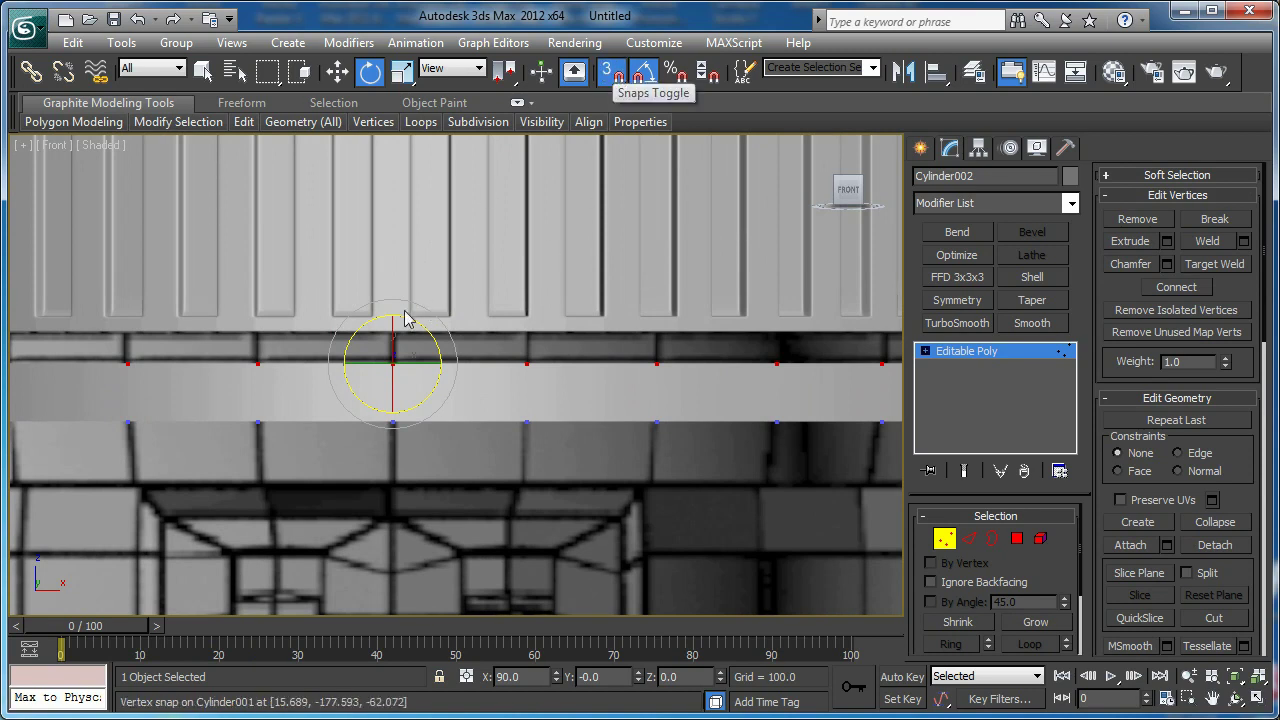
pyautogui.scroll(5, 410, 312)
pyautogui.press('w')
pyautogui.scroll(4, 400, 390)
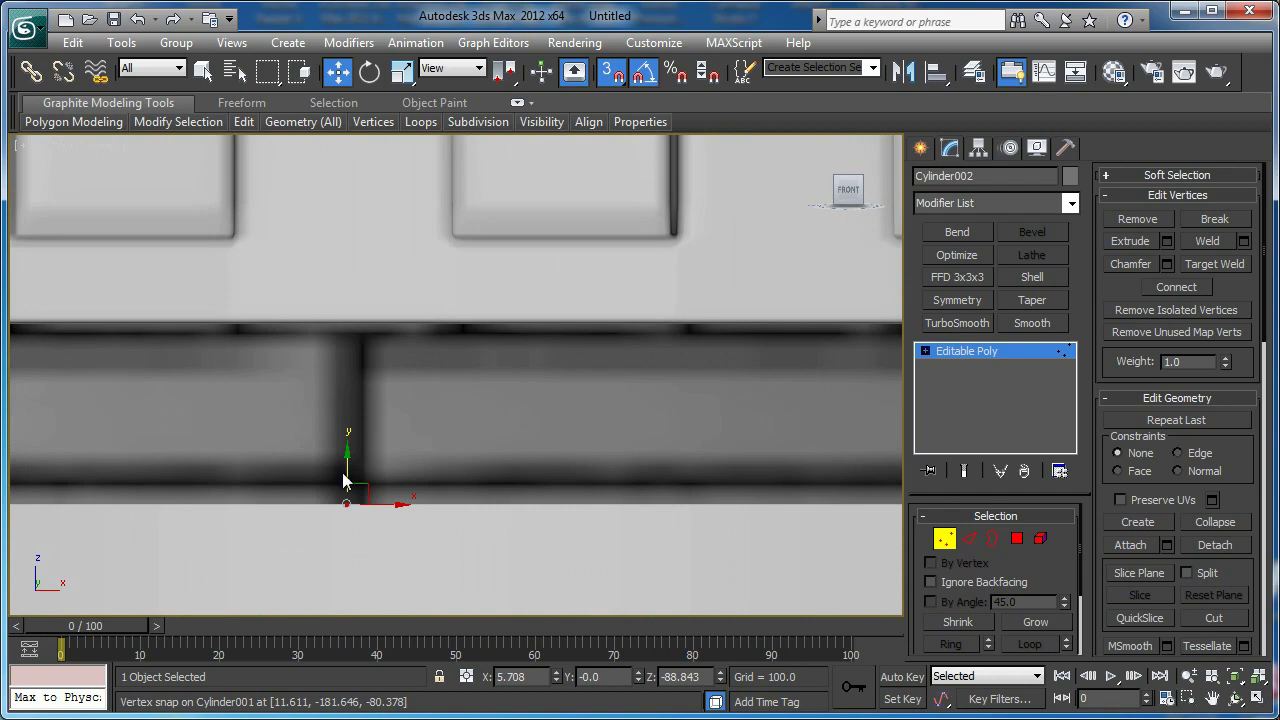
pyautogui.moveTo(353, 445); pyautogui.dragTo(382, 322)
pyautogui.press('F3')
pyautogui.scroll(-7, 408, 285)
pyautogui.scroll(-4, 500, 370)
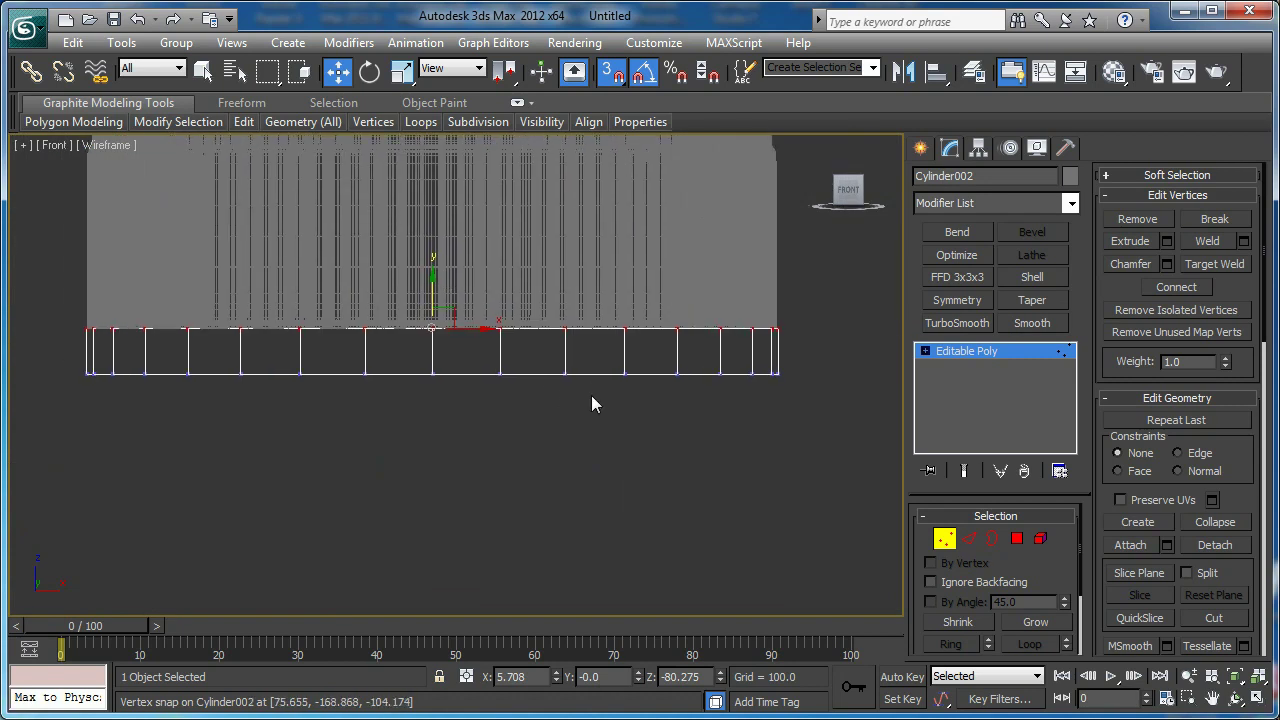
# Turn off vertex snapping and raise the cylinder's lower ring of vertices to leave a thin band under the grip
pyautogui.click(611, 76)
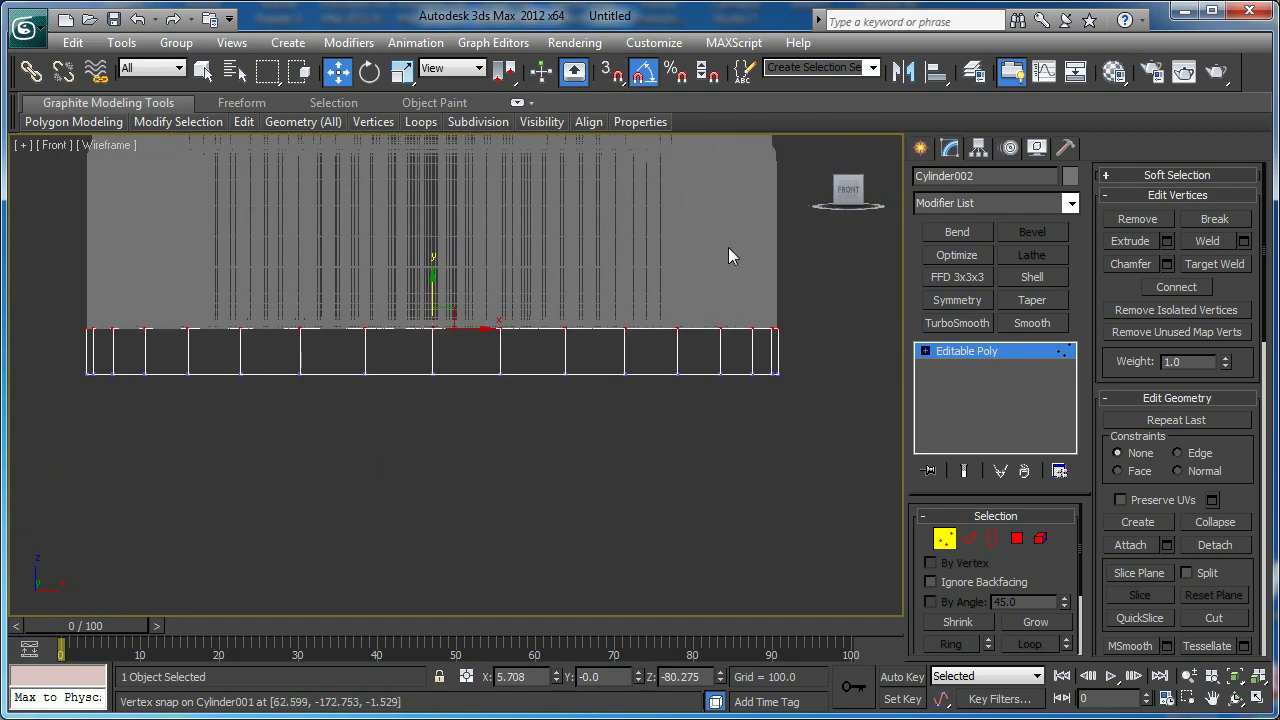
pyautogui.press('F3')
pyautogui.scroll(4, 381, 384)
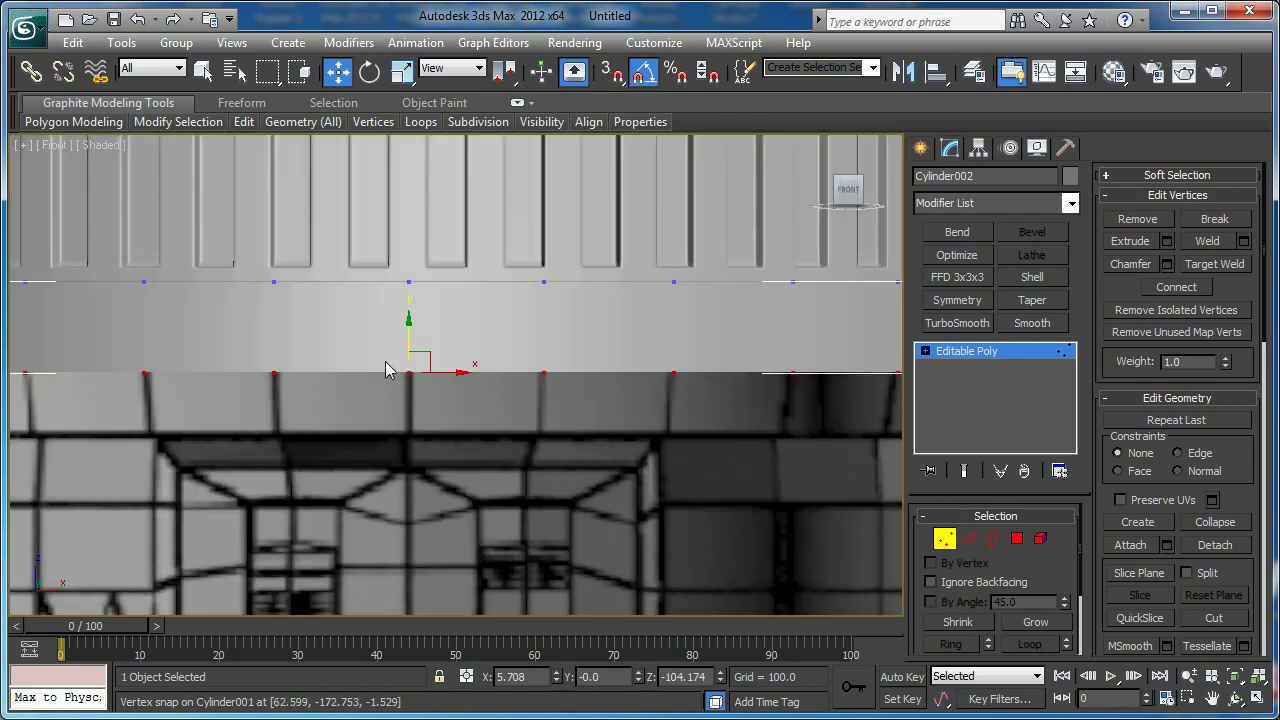
pyautogui.moveTo(383, 388); pyautogui.dragTo(409, 430, button='middle')
pyautogui.scroll(2, 409, 430)
pyautogui.moveTo(426, 380)
pyautogui.mouseDown()
pyautogui.moveTo(434, 283)
pyautogui.moveTo(435, 294)
pyautogui.mouseUp()
# Select the cylinder's bottom cap polygon and bevel it down and inward to follow the tapered section of the reference
pyautogui.press('p')
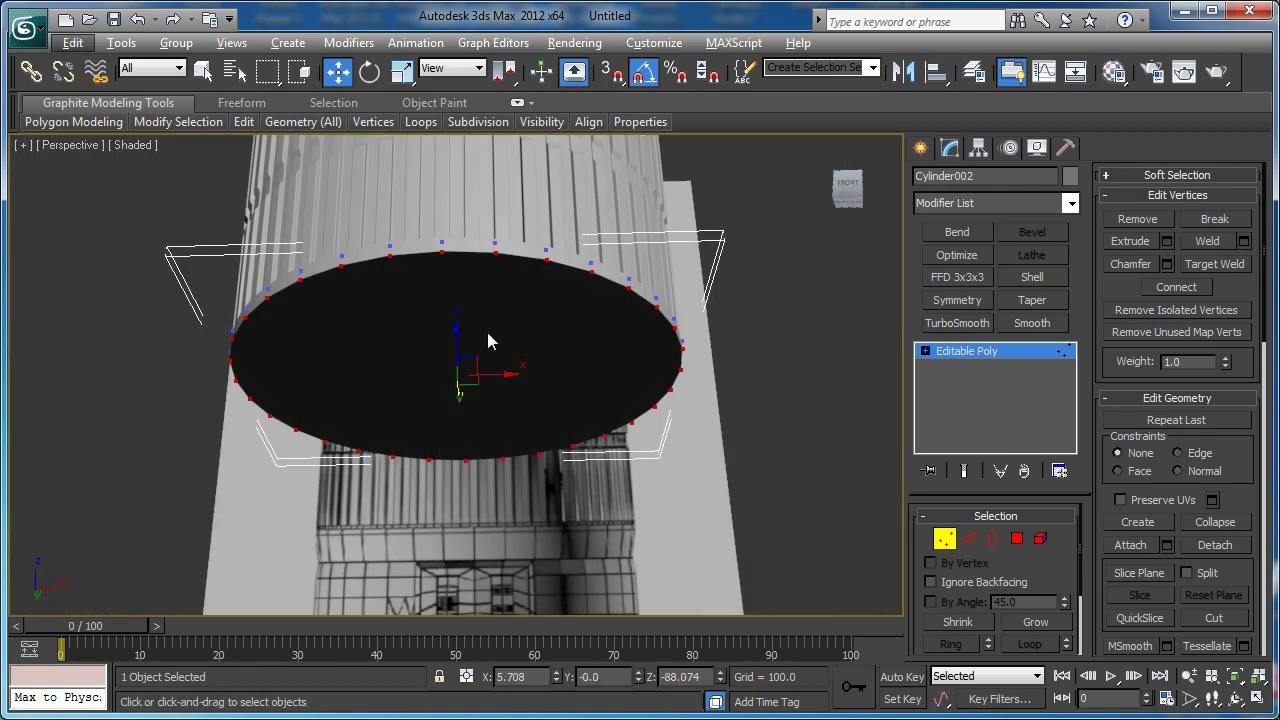
pyautogui.press('4')
pyautogui.click(487, 337)
pyautogui.press('f')
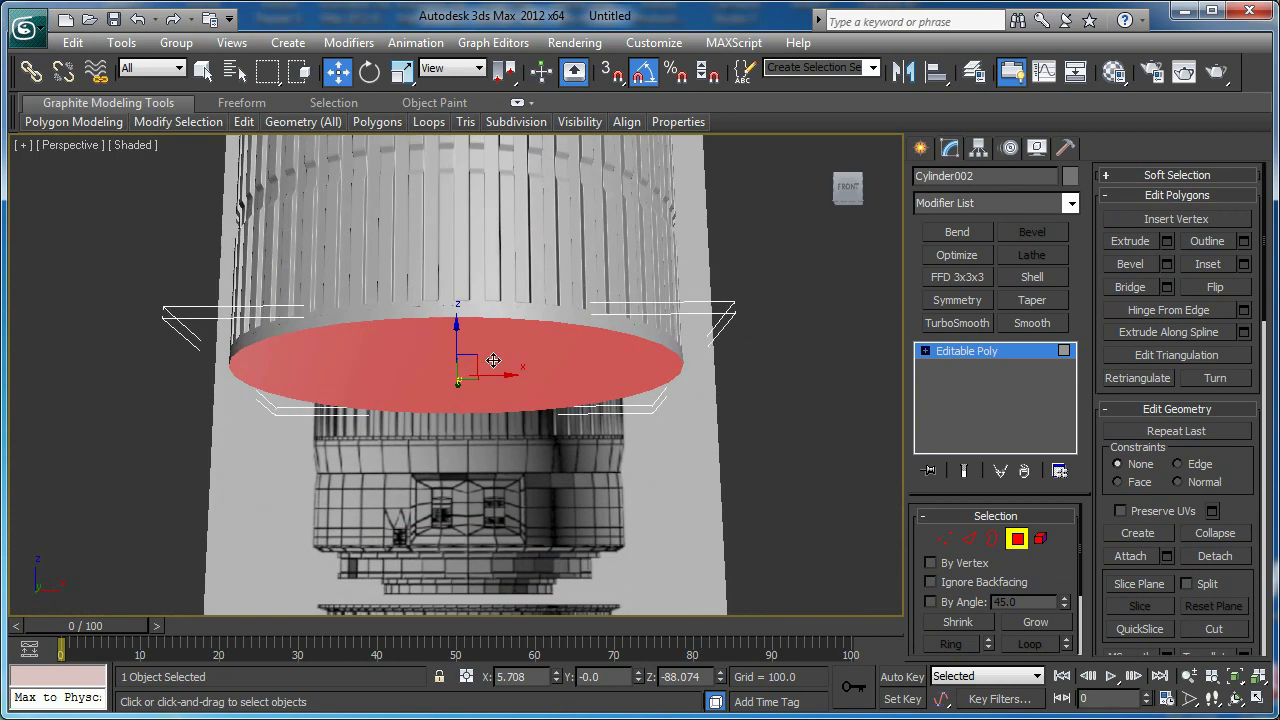
pyautogui.moveTo(523, 382); pyautogui.dragTo(515, 338, button='middle')
pyautogui.scroll(2, 520, 339)
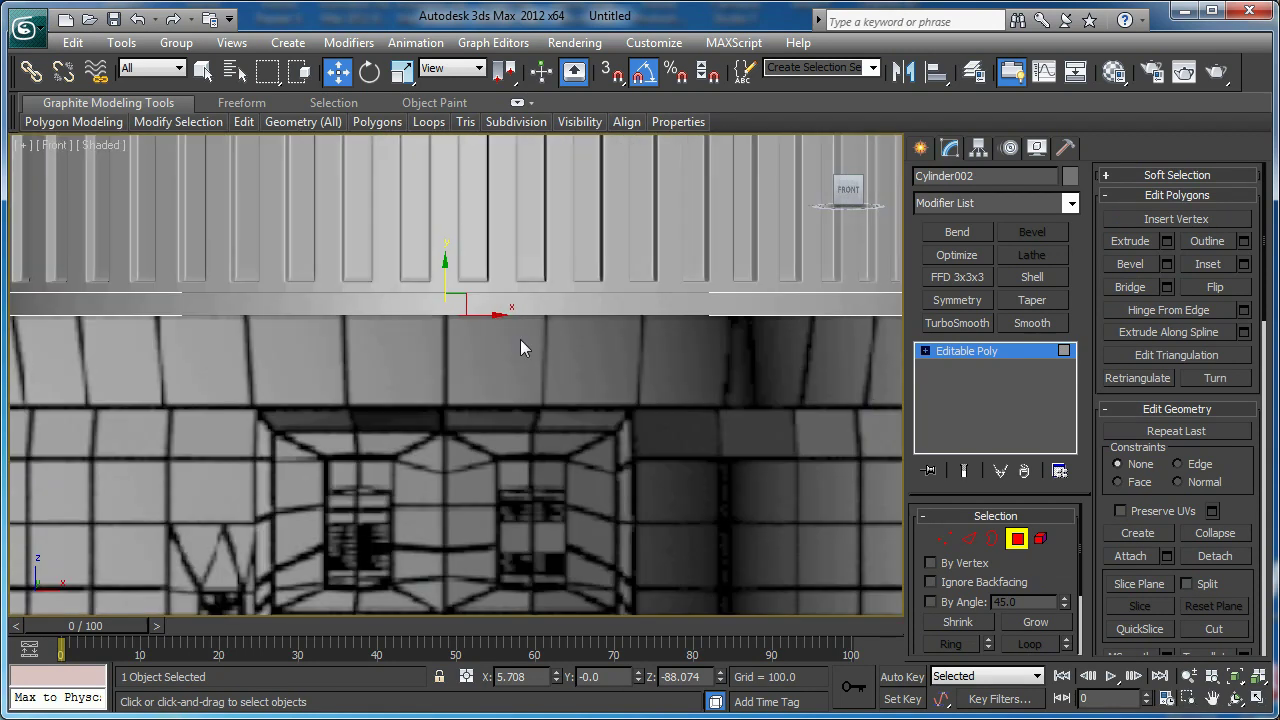
pyautogui.click(1163, 262)
pyautogui.moveTo(323, 291); pyautogui.dragTo(209, 240, button='middle')
pyautogui.moveTo(468, 417); pyautogui.dragTo(529, 406)
pyautogui.moveTo(463, 450); pyautogui.dragTo(459, 441)
pyautogui.click(466, 473)
# Add the cylinder's top cap polygon, hidden inside the grip, to the selection
pyautogui.moveTo(524, 444)
pyautogui.mouseDown(button='middle')
pyautogui.moveTo(506, 442)
pyautogui.moveTo(526, 457)
pyautogui.moveTo(531, 397)
pyautogui.moveTo(506, 466)
pyautogui.mouseUp(button='middle')
pyautogui.press('p')
pyautogui.scroll(-4, 506, 427)
pyautogui.press('F3')
pyautogui.keyDown('ctrl'); pyautogui.click(482, 405); pyautogui.keyUp('ctrl')
pyautogui.moveTo(483, 411)
pyautogui.keyDown('alt'); pyautogui.mouseDown(button='middle')
pyautogui.moveTo(483, 336)
pyautogui.moveTo(498, 374)
pyautogui.mouseUp(button='middle'); pyautogui.keyUp('alt')
pyautogui.scroll(3, 500, 375)
pyautogui.press('F3')
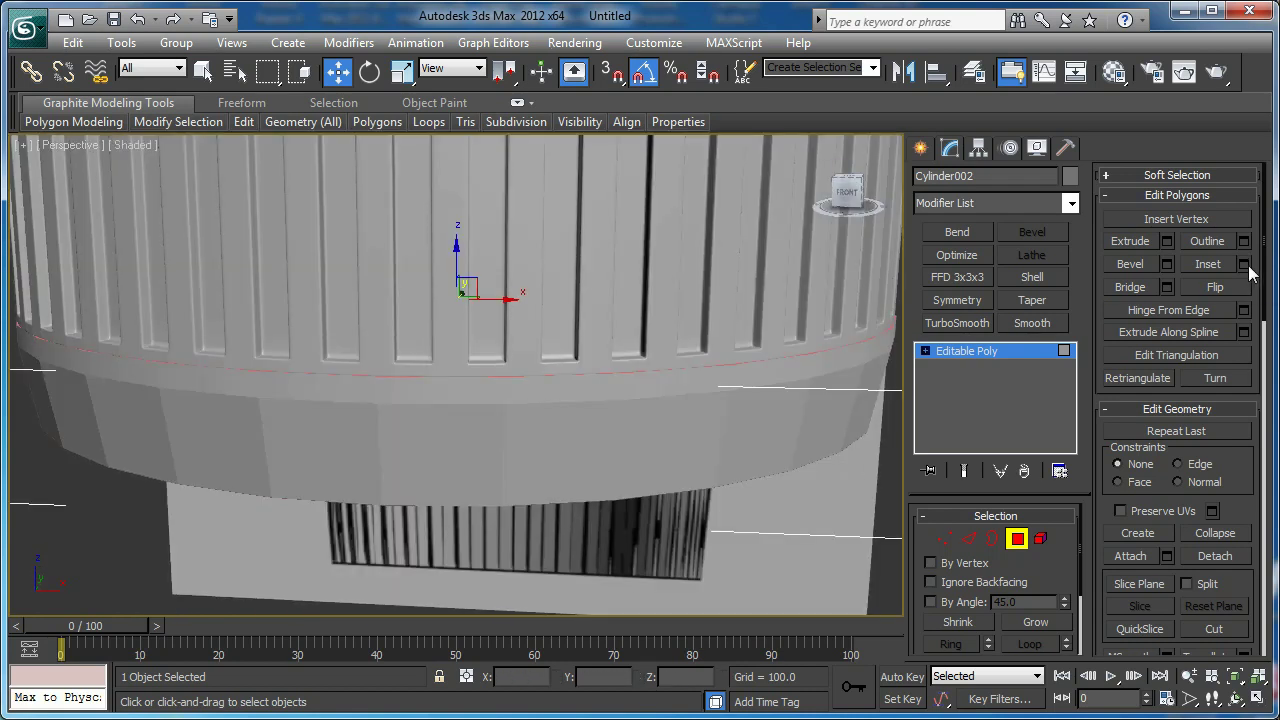
# Inset the two cap polygons by 2.886 and bridge them to hollow out the tapered ring
pyautogui.click(1245, 265)
pyautogui.scroll(3, 364, 375)
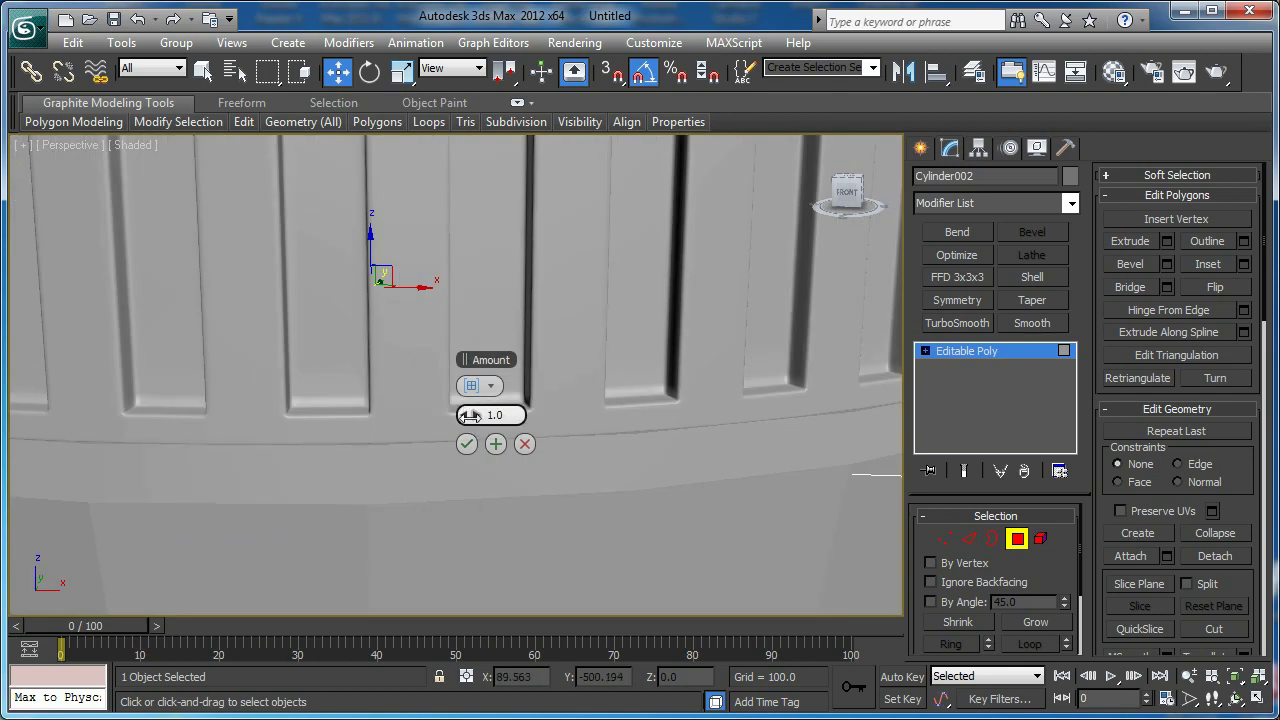
pyautogui.moveTo(471, 419); pyautogui.dragTo(474, 415)
pyautogui.keyDown('alt'); pyautogui.moveTo(342, 479); pyautogui.dragTo(279, 517, button='middle'); pyautogui.keyUp('alt')
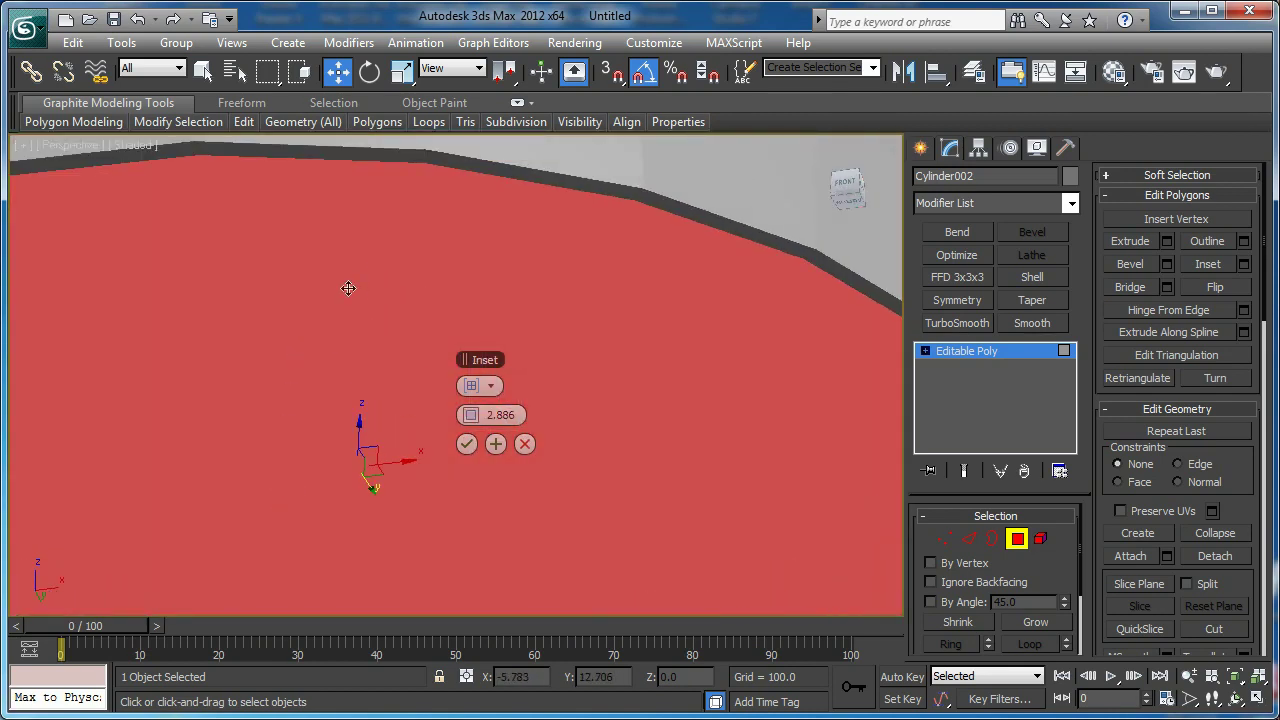
pyautogui.moveTo(348, 288); pyautogui.dragTo(315, 355, button='middle')
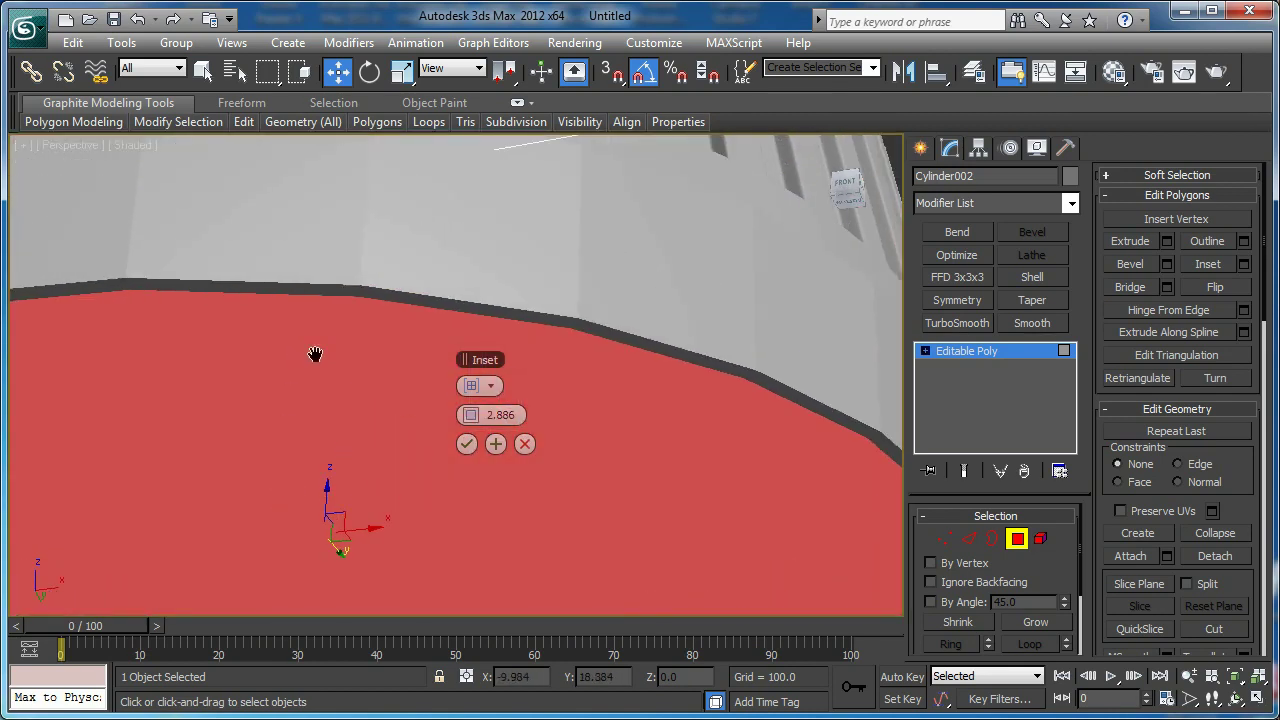
pyautogui.click(467, 444)
pyautogui.click(1128, 292)
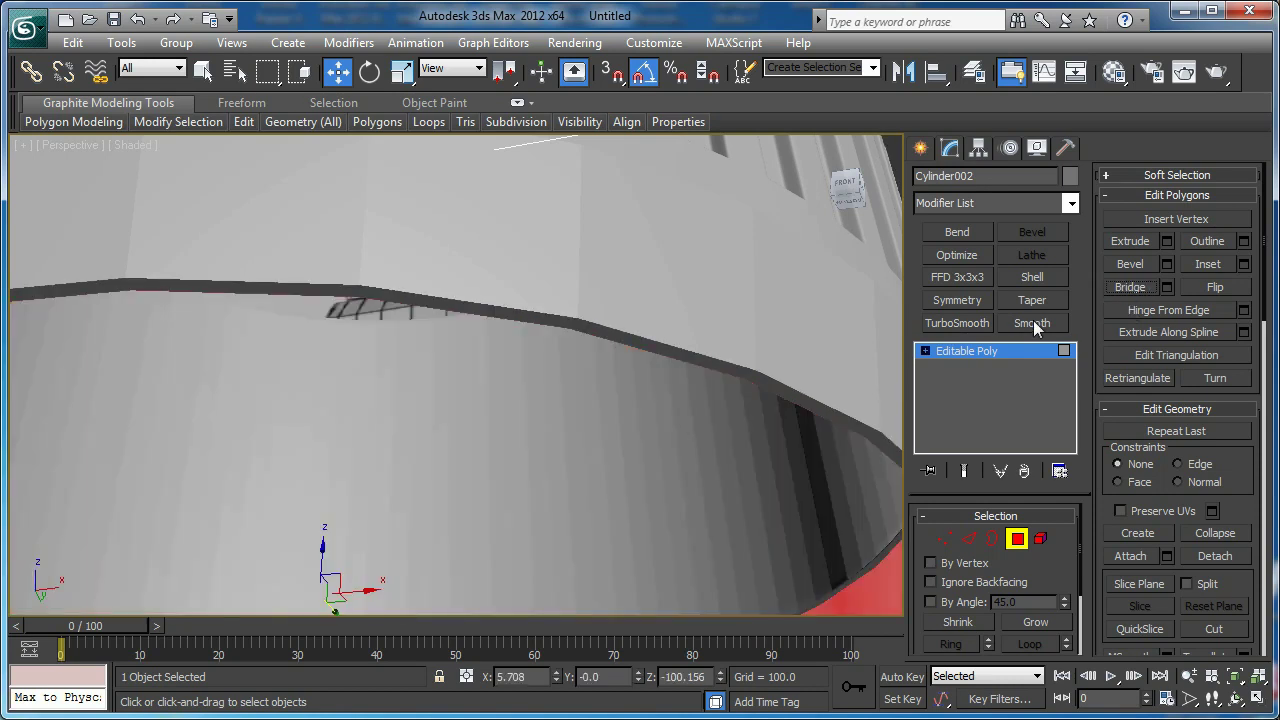
# Show edged faces and select all horizontal edge loops around the tapered ring
pyautogui.press('2')
pyautogui.press('F3')
pyautogui.press('F3')
pyautogui.press('F4')
pyautogui.click(695, 354)
pyautogui.hotkey('alt', 'r')
pyautogui.click(1030, 644)
# Chamfer the selected edge loops by 0.433 with 2 segments
pyautogui.click(1167, 289)
pyautogui.moveTo(480, 285); pyautogui.dragTo(262, 428, button='middle')
pyautogui.moveTo(464, 386); pyautogui.dragTo(454, 386)
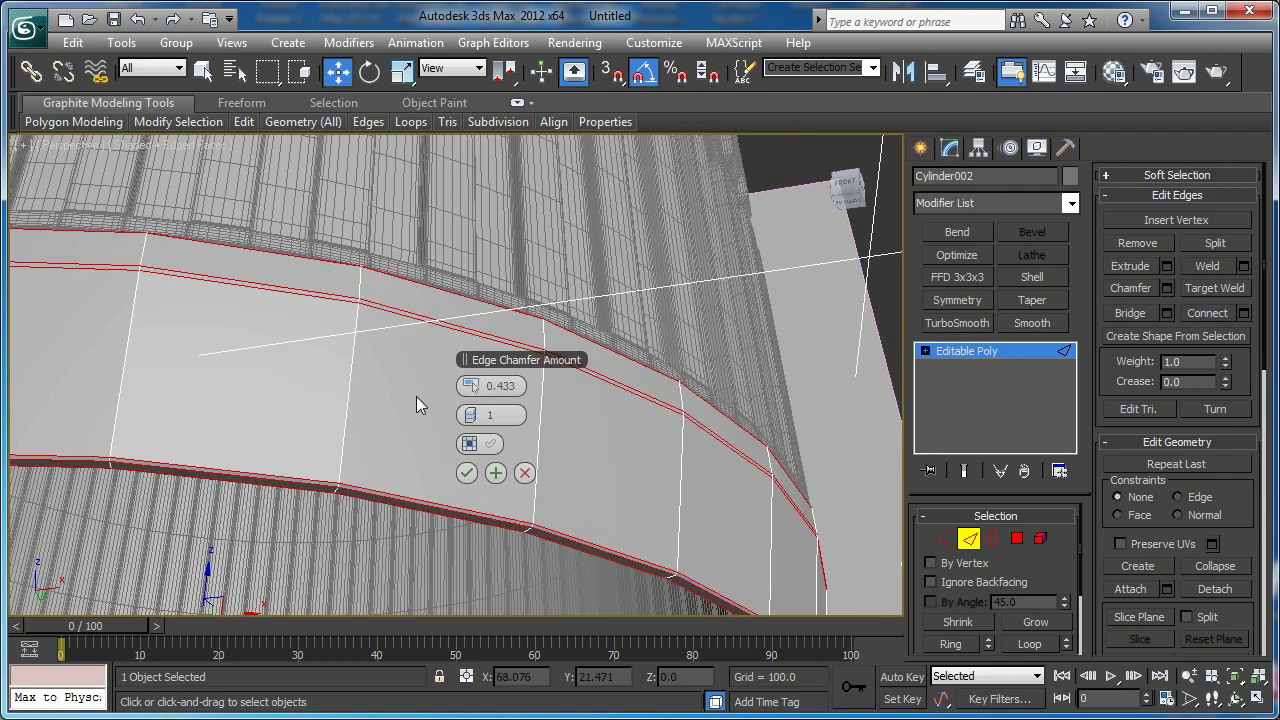
pyautogui.scroll(4, 421, 404)
pyautogui.click(478, 415)
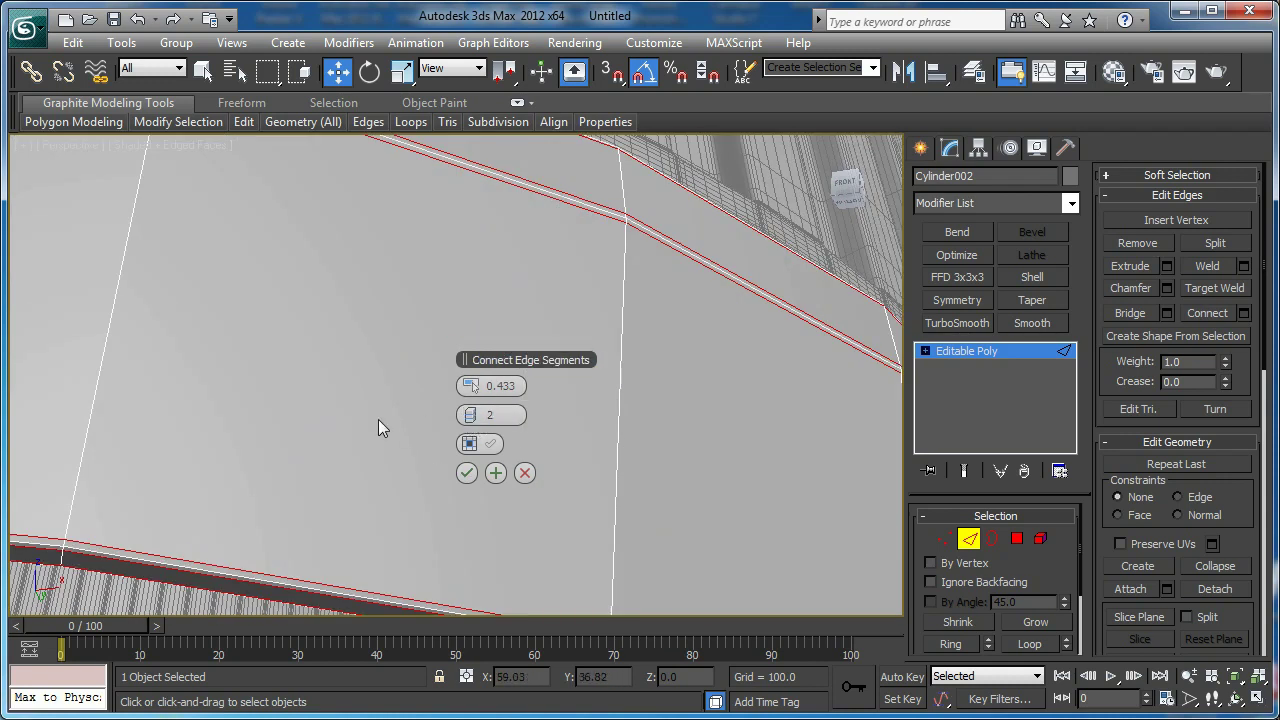
pyautogui.scroll(-4, 400, 423)
pyautogui.click(467, 473)
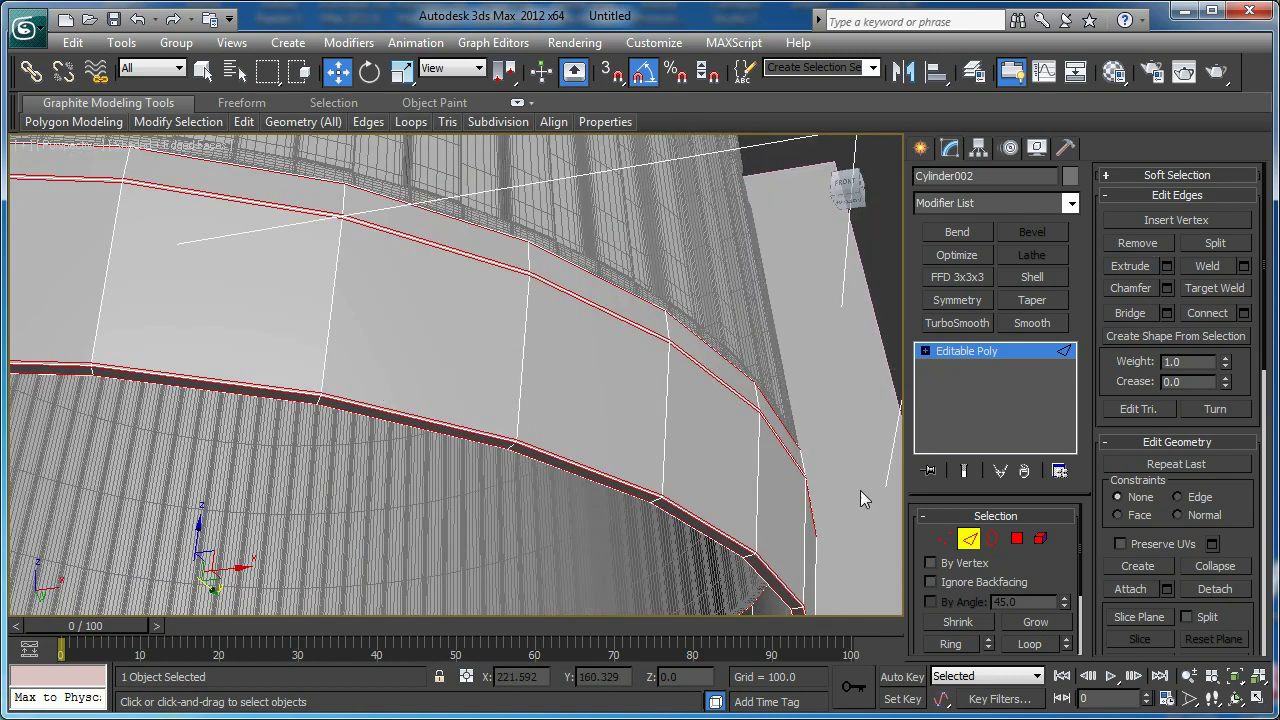
# Leave edge editing, add a TurboSmooth modifier to the ring, and inspect the smoothed surface without edged faces
pyautogui.click(970, 544)
pyautogui.click(951, 322)
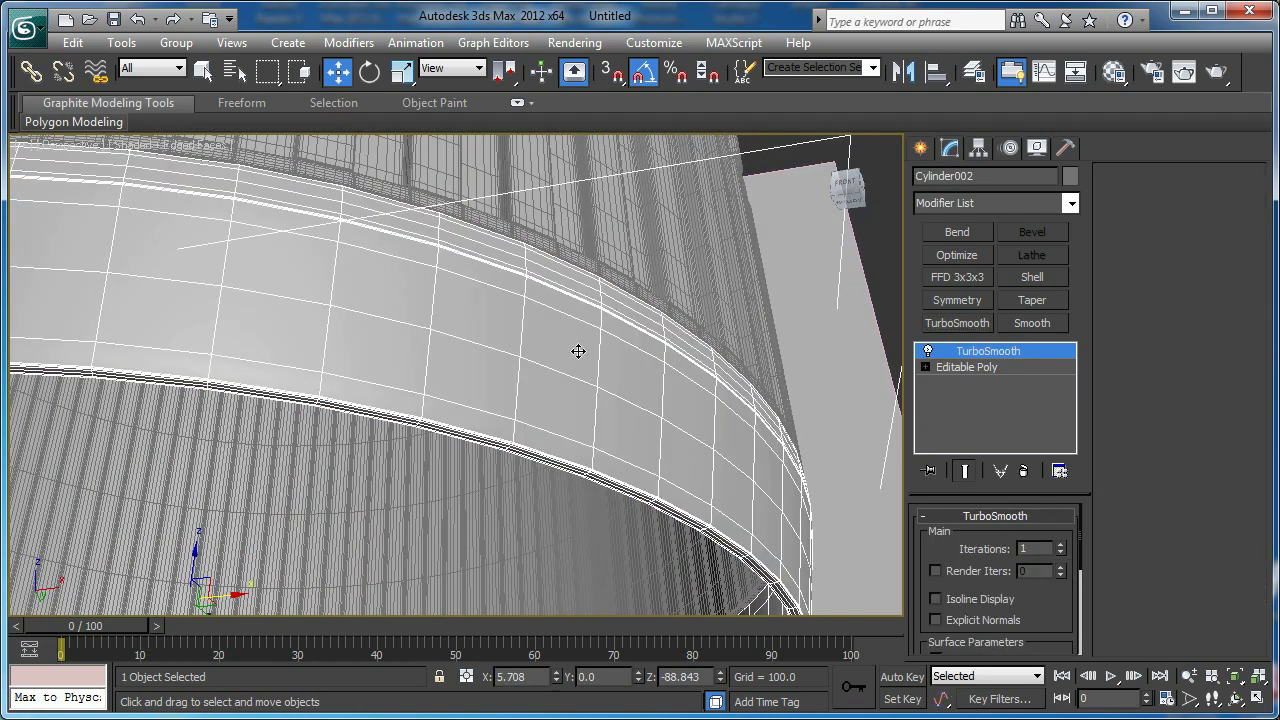
pyautogui.press('F4')
pyautogui.scroll(-3, 577, 340)
pyautogui.keyDown('alt'); pyautogui.moveTo(575, 328); pyautogui.dragTo(588, 414, button='middle'); pyautogui.keyUp('alt')
pyautogui.scroll(3, 584, 318)
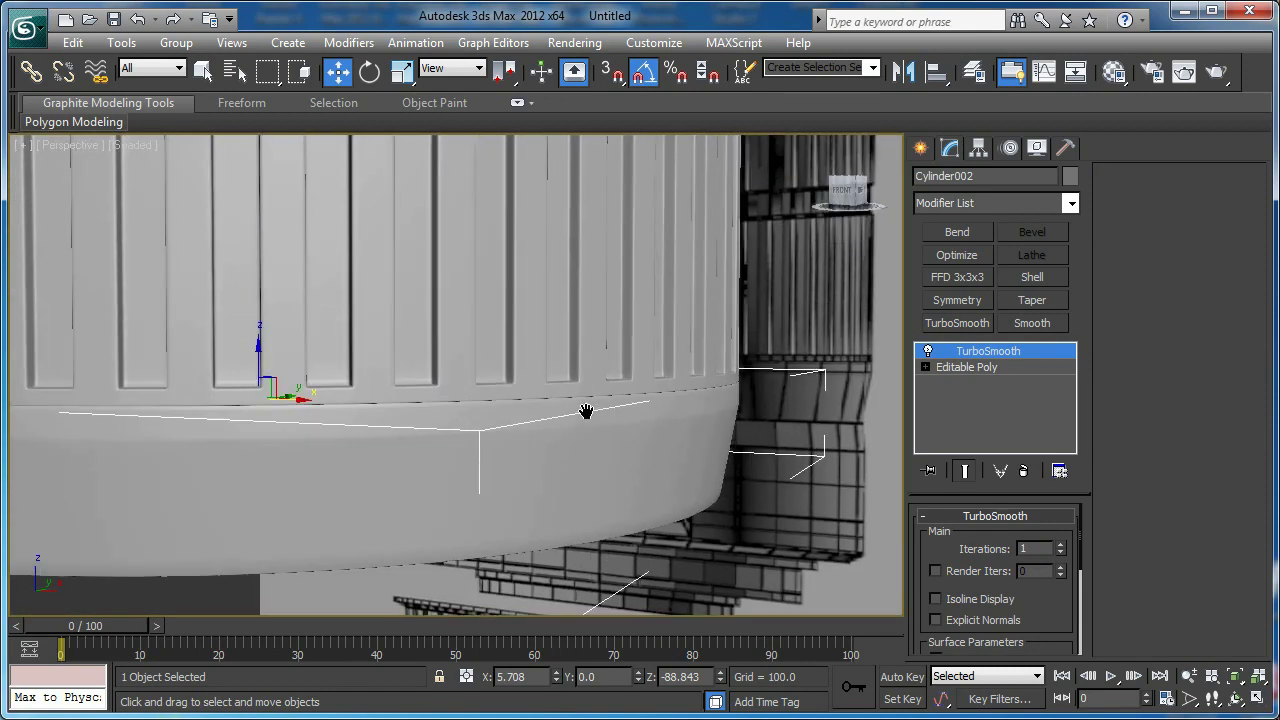
pyautogui.scroll(-3, 588, 414)
pyautogui.keyDown('alt'); pyautogui.moveTo(592, 350); pyautogui.dragTo(620, 431, button='middle'); pyautogui.keyUp('alt')
pyautogui.moveTo(590, 328); pyautogui.dragTo(610, 431, button='middle')
# Draw a 32-sided cylinder about 180 in radius and 31 high in front view over the smooth section above the grip
pyautogui.press('f')
pyautogui.moveTo(622, 305); pyautogui.dragTo(615, 413, button='middle')
pyautogui.scroll(-1, 605, 340)
pyautogui.moveTo(600, 300); pyautogui.dragTo(597, 451, button='middle')
pyautogui.scroll(-1, 575, 380)
pyautogui.moveTo(560, 342); pyautogui.dragTo(554, 434, button='middle')
pyautogui.scroll(1, 567, 335)
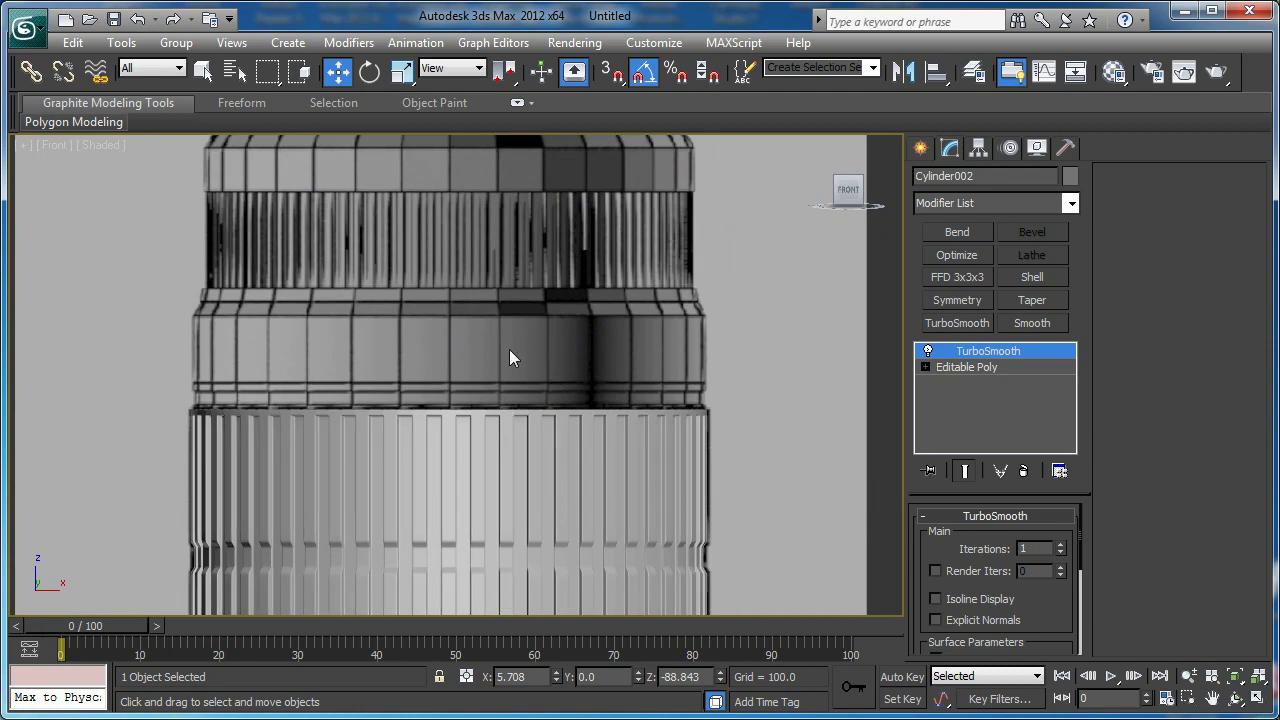
pyautogui.scroll(3, 515, 360)
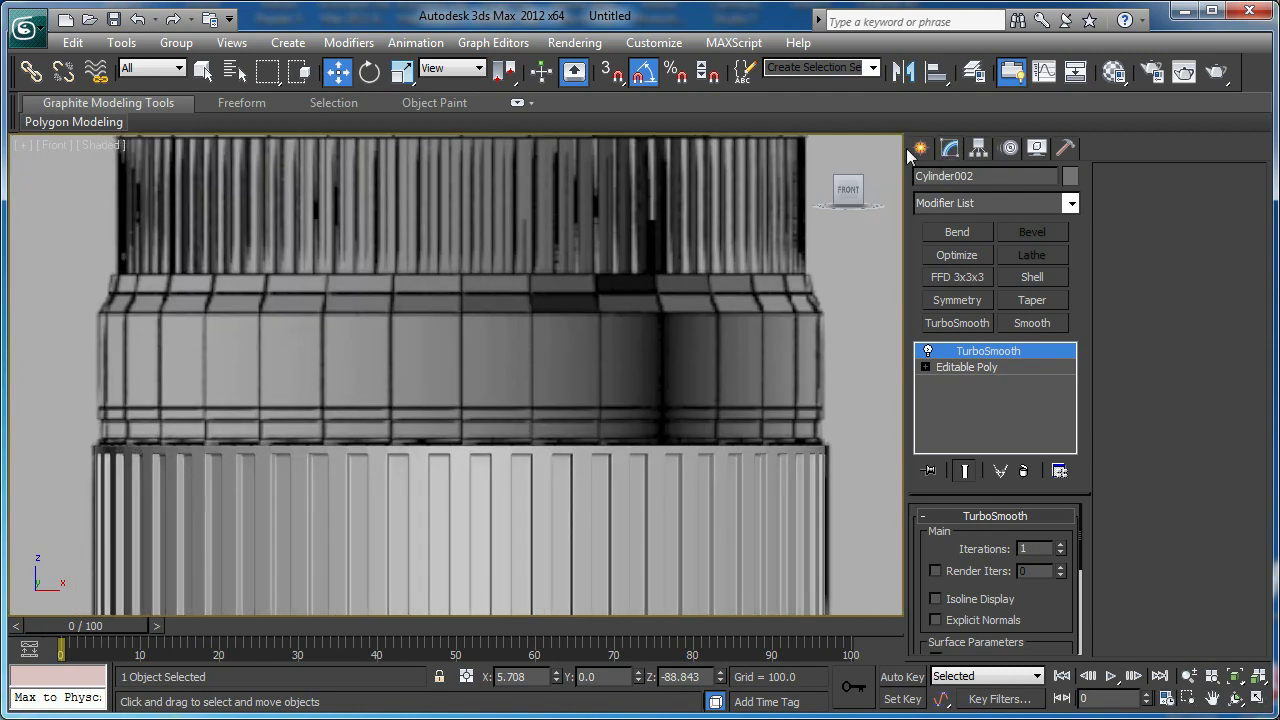
pyautogui.click(921, 150)
pyautogui.click(955, 318)
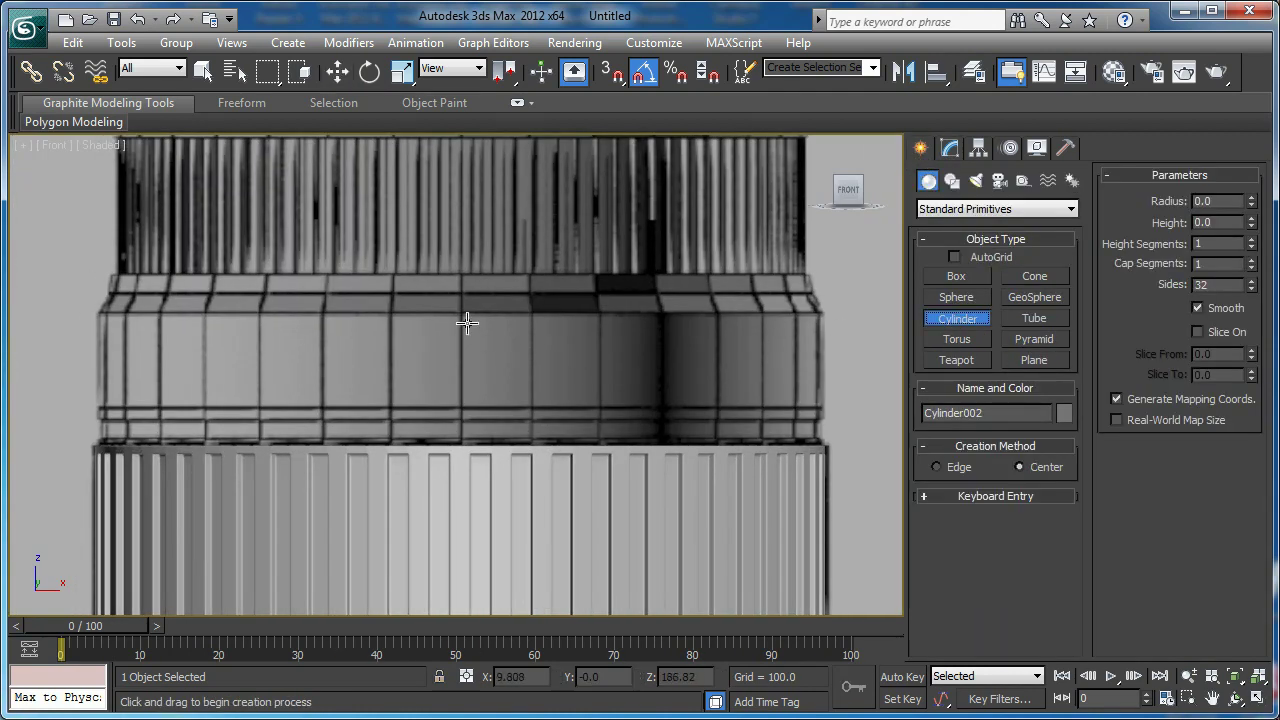
pyautogui.moveTo(460, 313); pyautogui.dragTo(291, 629)
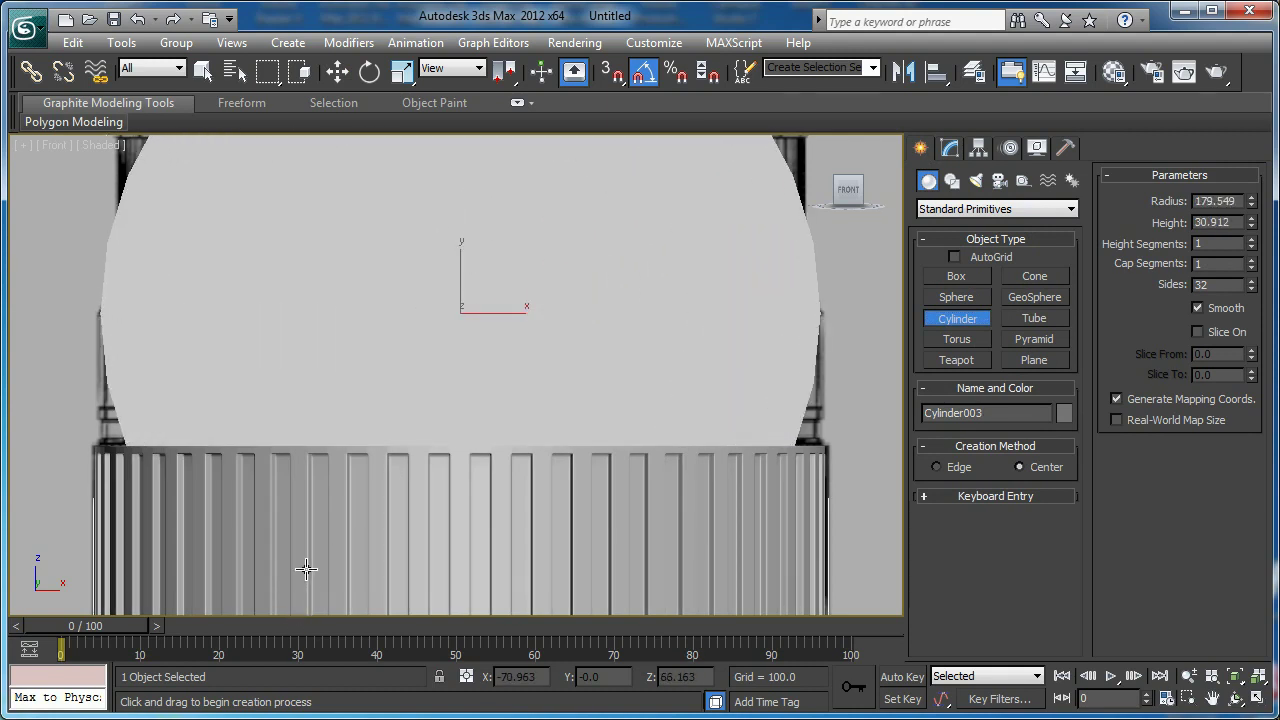
# Rotate the cylinder above the grip 90 degrees about X and convert it to an Editable Poly
pyautogui.press('e')
pyautogui.moveTo(465, 289); pyautogui.dragTo(453, 378)
pyautogui.rightClick(565, 328)
pyautogui.moveTo(700, 506)
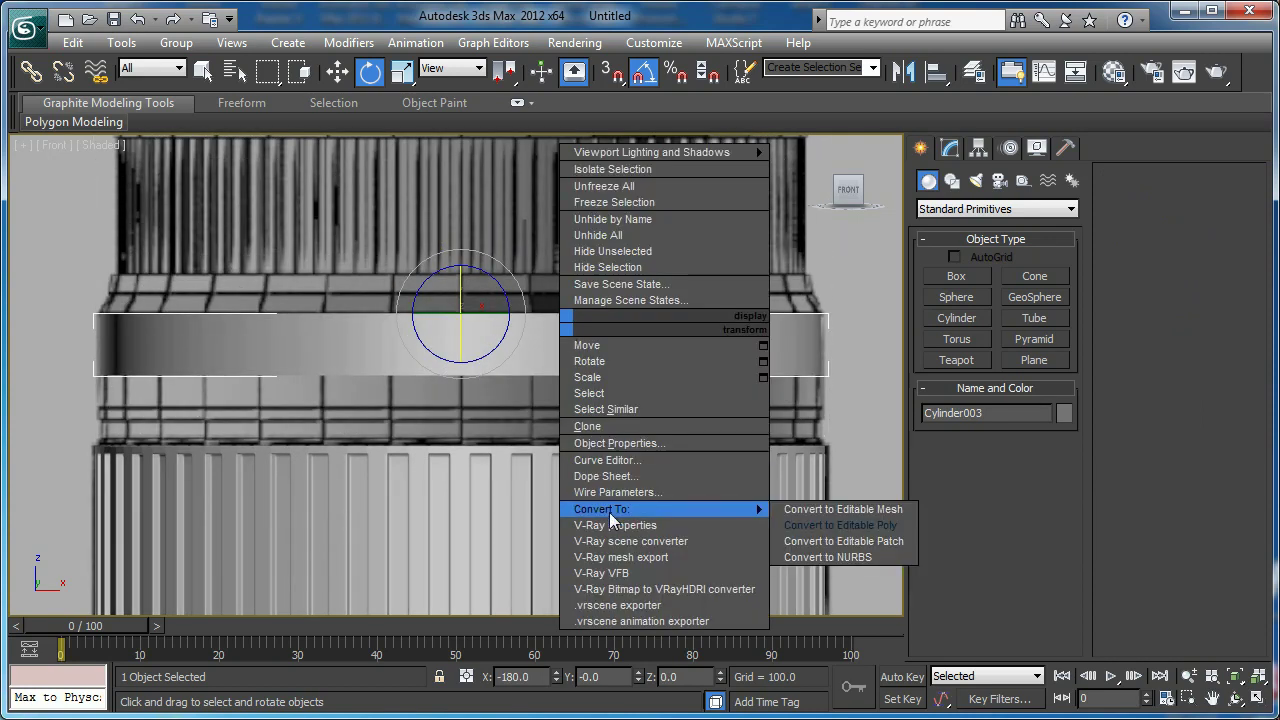
pyautogui.click(867, 523)
pyautogui.moveTo(669, 406); pyautogui.dragTo(659, 393, button='middle')
# Select the lower ring of vertices and move it down to the reference edge line just above the grip
pyautogui.press('1')
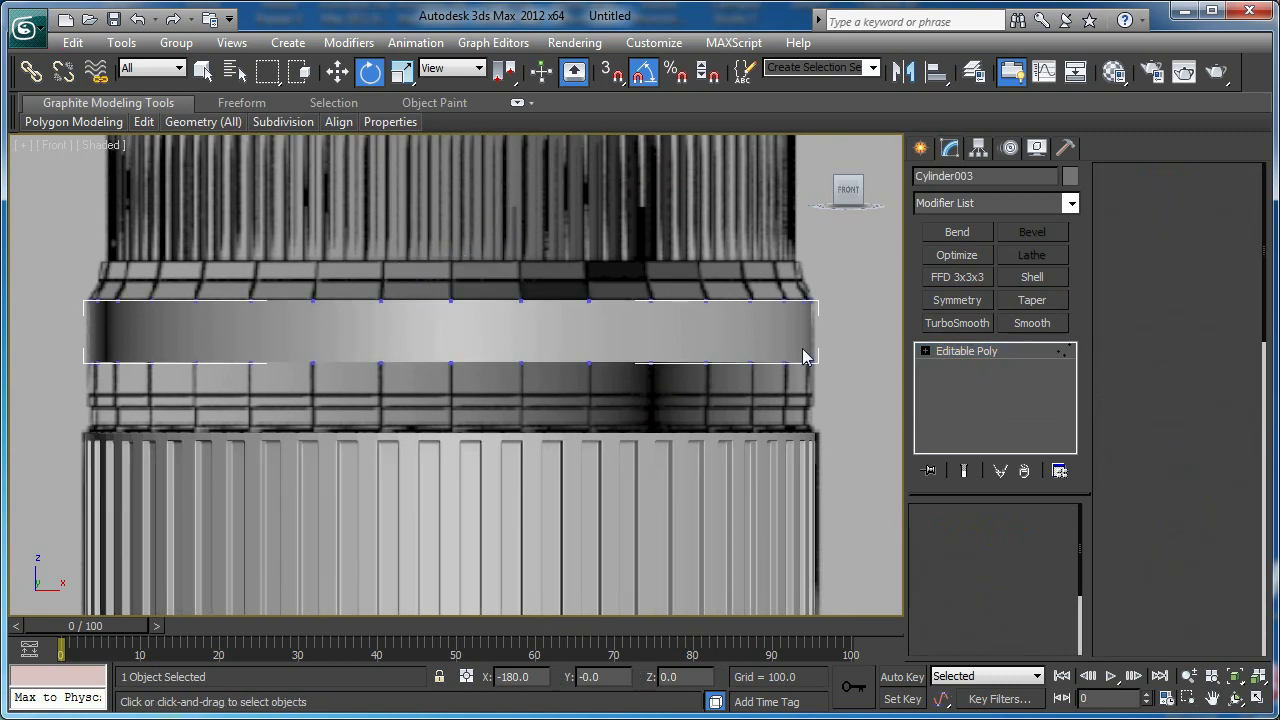
pyautogui.moveTo(839, 344); pyautogui.dragTo(797, 346)
pyautogui.moveTo(123, 410); pyautogui.dragTo(68, 411)
pyautogui.scroll(2, 449, 354)
pyautogui.moveTo(429, 370); pyautogui.dragTo(707, 307, button='middle')
pyautogui.press('w')
pyautogui.moveTo(710, 277); pyautogui.dragTo(716, 338)
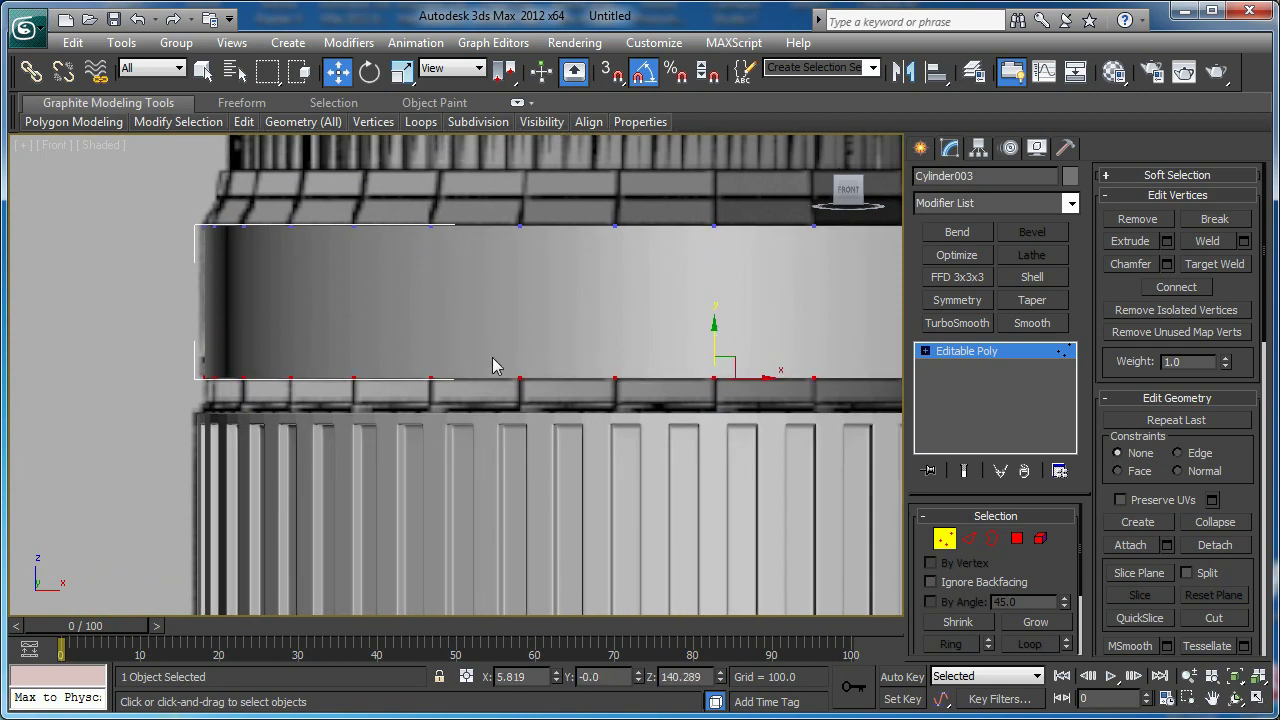
# Select the bottom cap polygon of the cylinder above the grip and extrude it downward with a height of 8.581
pyautogui.press('4')
pyautogui.press('F3')
pyautogui.moveTo(451, 382)
pyautogui.keyDown('alt'); pyautogui.mouseDown(button='middle')
pyautogui.moveTo(462, 371)
pyautogui.moveTo(485, 398)
pyautogui.moveTo(722, 370)
pyautogui.mouseUp(button='middle'); pyautogui.keyUp('alt')
pyautogui.click(463, 340)
pyautogui.press('f')
pyautogui.press('z')
pyautogui.press('F3')
pyautogui.scroll(2, 581, 387)
pyautogui.click(1166, 241)
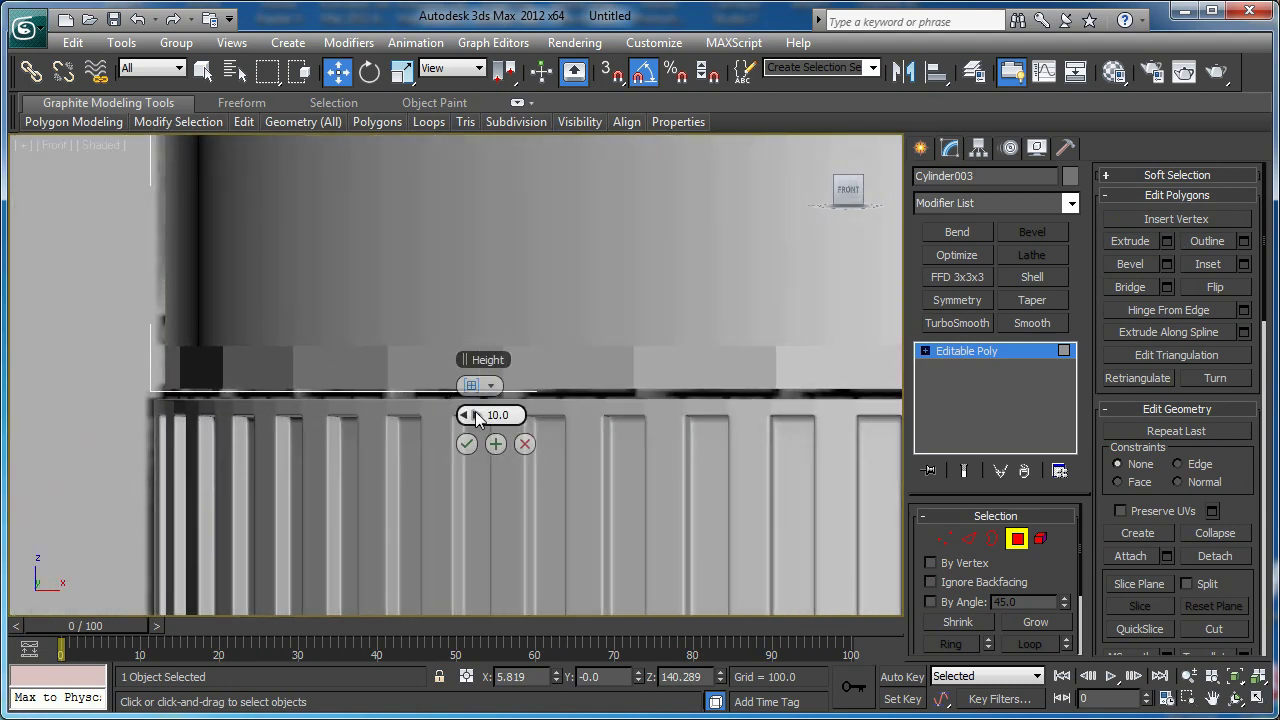
pyautogui.moveTo(467, 414)
pyautogui.mouseDown()
pyautogui.moveTo(453, 414)
pyautogui.moveTo(468, 414)
pyautogui.mouseUp()
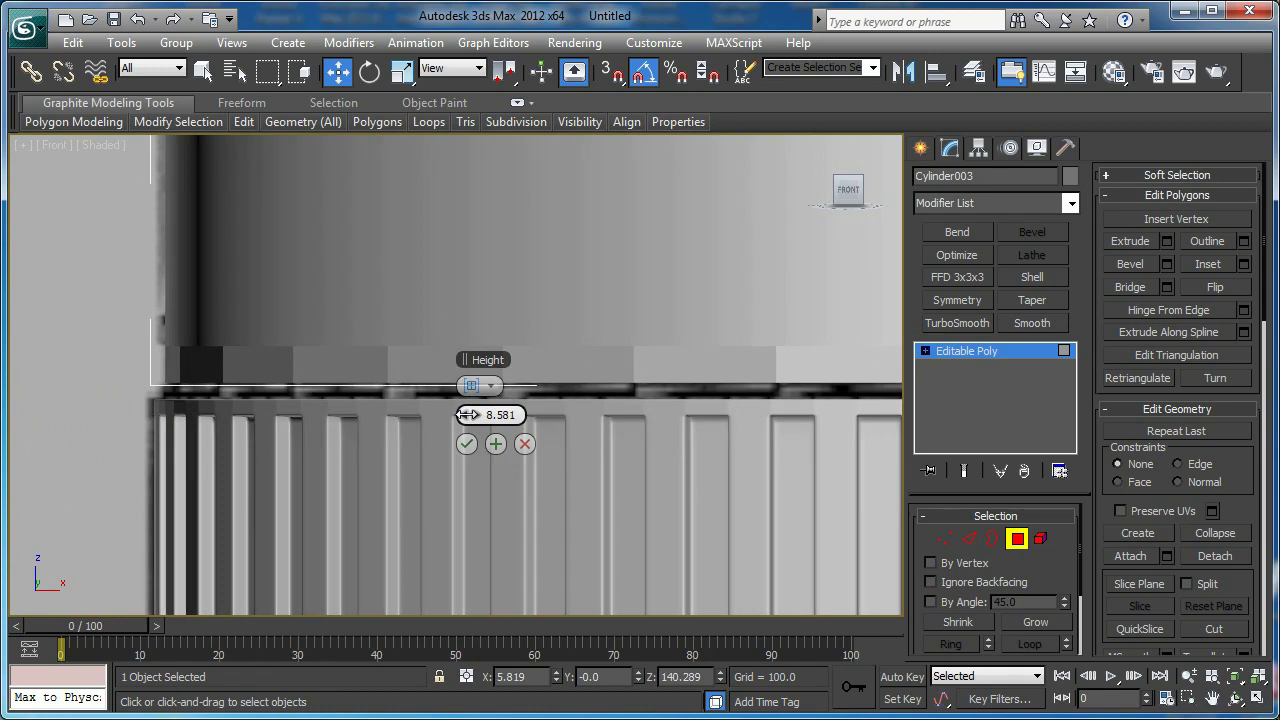
pyautogui.click(495, 444)
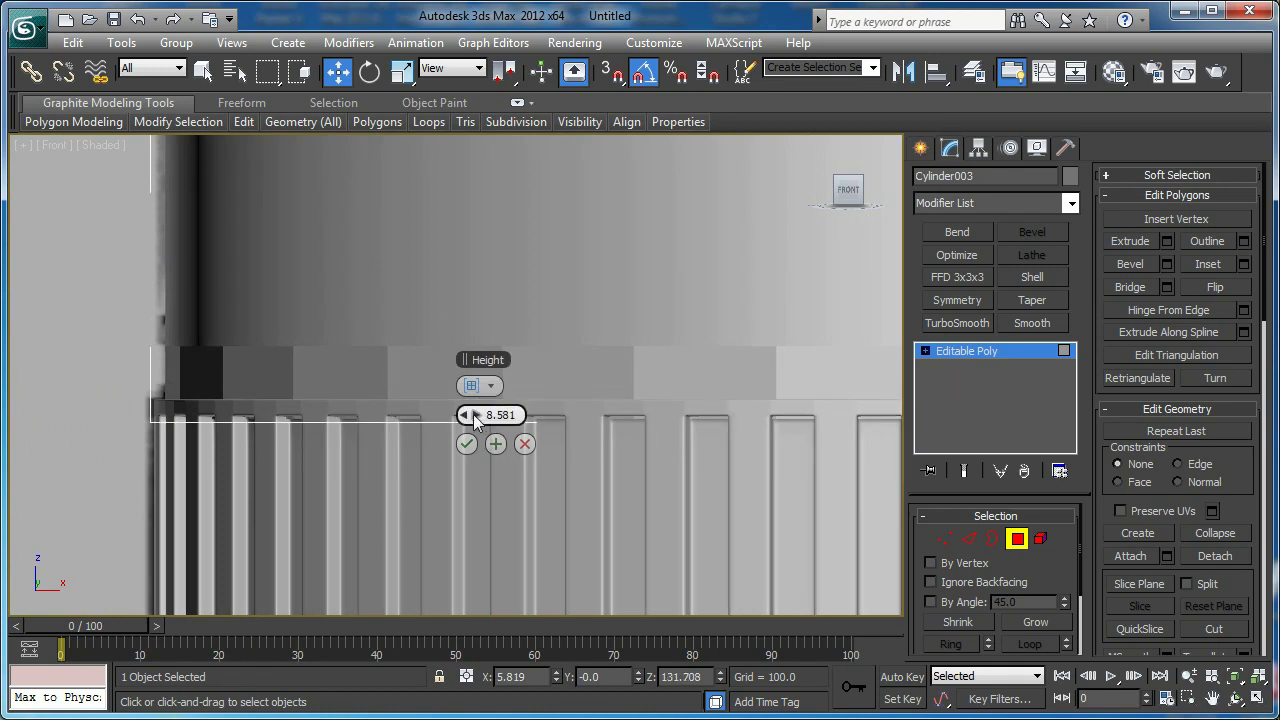
# Extrude the bottom cap again with a height of 7.315 to reach the start of the grip
pyautogui.moveTo(315, 381); pyautogui.dragTo(229, 366, button='middle')
pyautogui.scroll(2, 229, 366)
pyautogui.moveTo(478, 415); pyautogui.dragTo(471, 413)
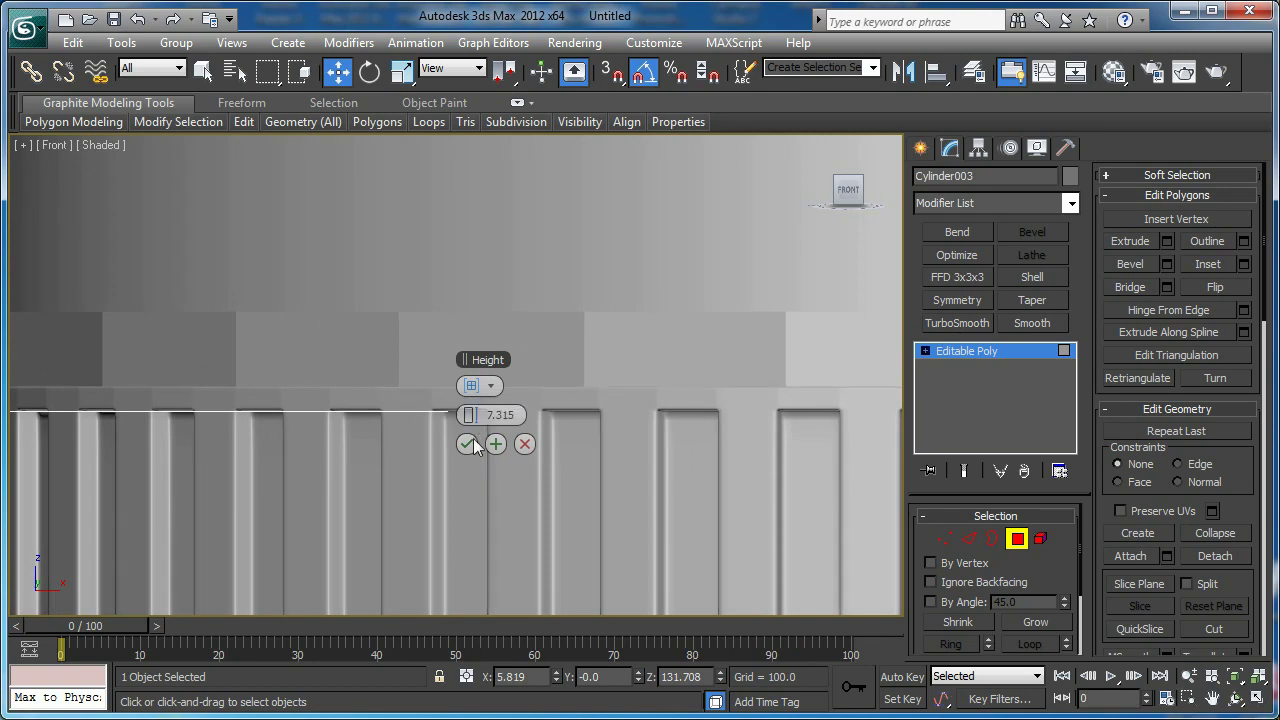
pyautogui.click(467, 444)
pyautogui.scroll(-3, 412, 428)
pyautogui.moveTo(402, 426); pyautogui.dragTo(481, 398, button='middle')
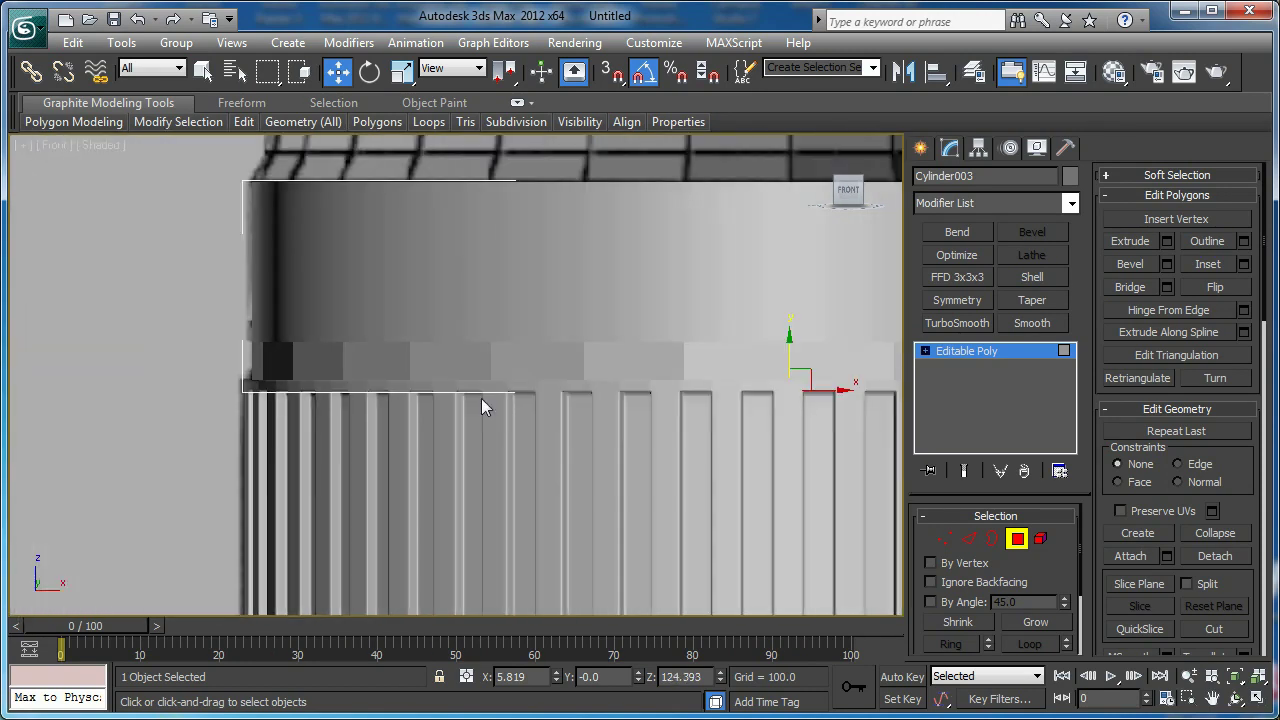
# Select the side polygon ring of the upper new band and start extruding it with the Local Normal type
pyautogui.click(282, 362)
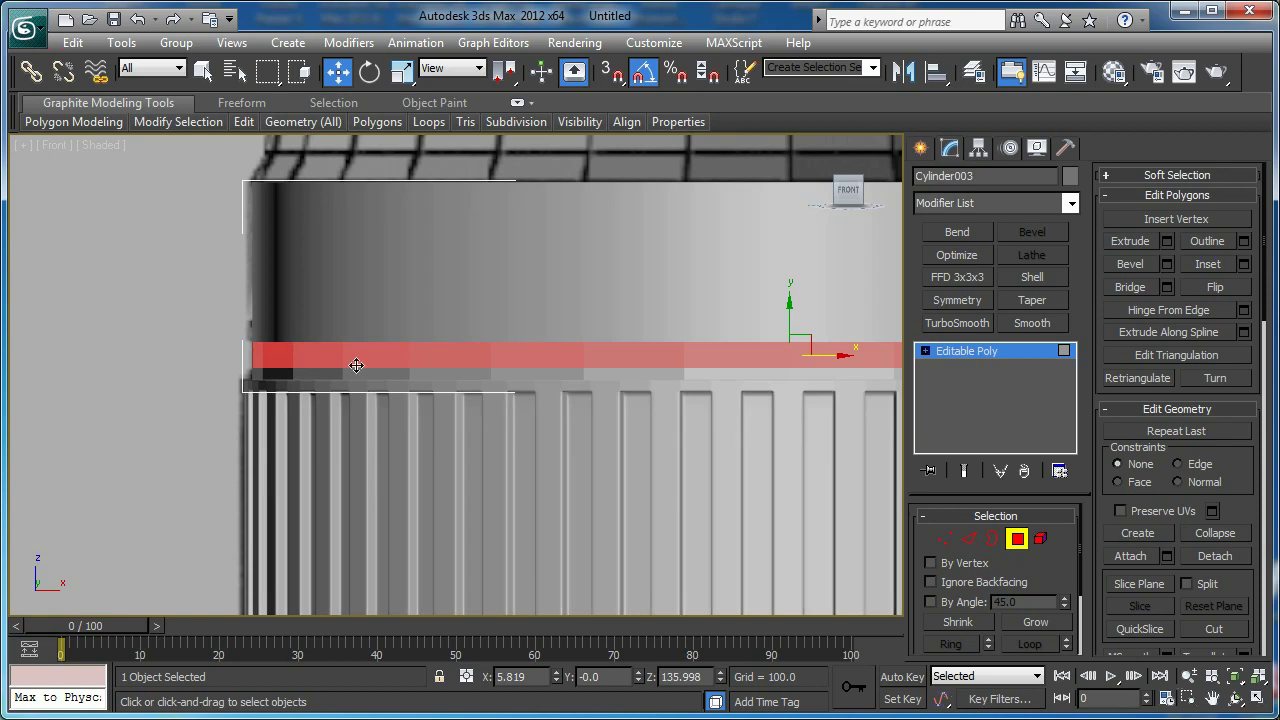
pyautogui.press('F3')
pyautogui.scroll(2, 352, 364)
pyautogui.press('F3')
pyautogui.scroll(2, 370, 350)
pyautogui.moveTo(386, 331); pyautogui.dragTo(446, 376, button='middle')
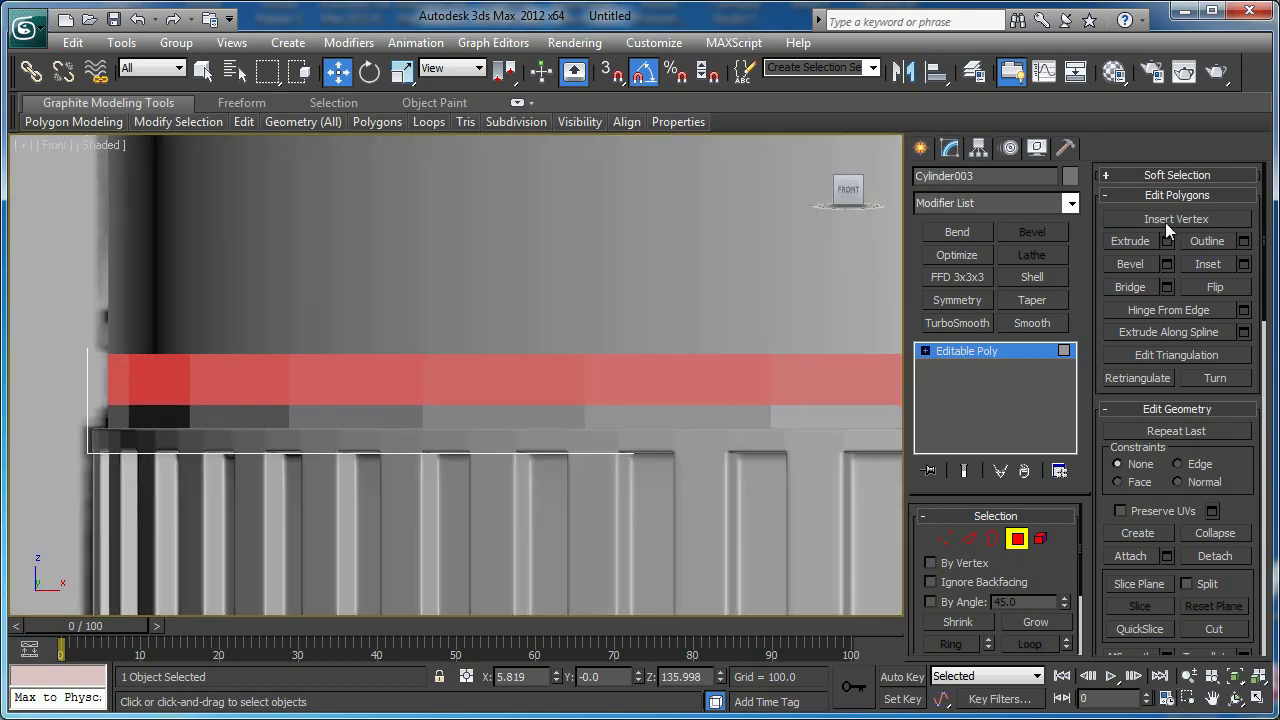
pyautogui.click(1166, 241)
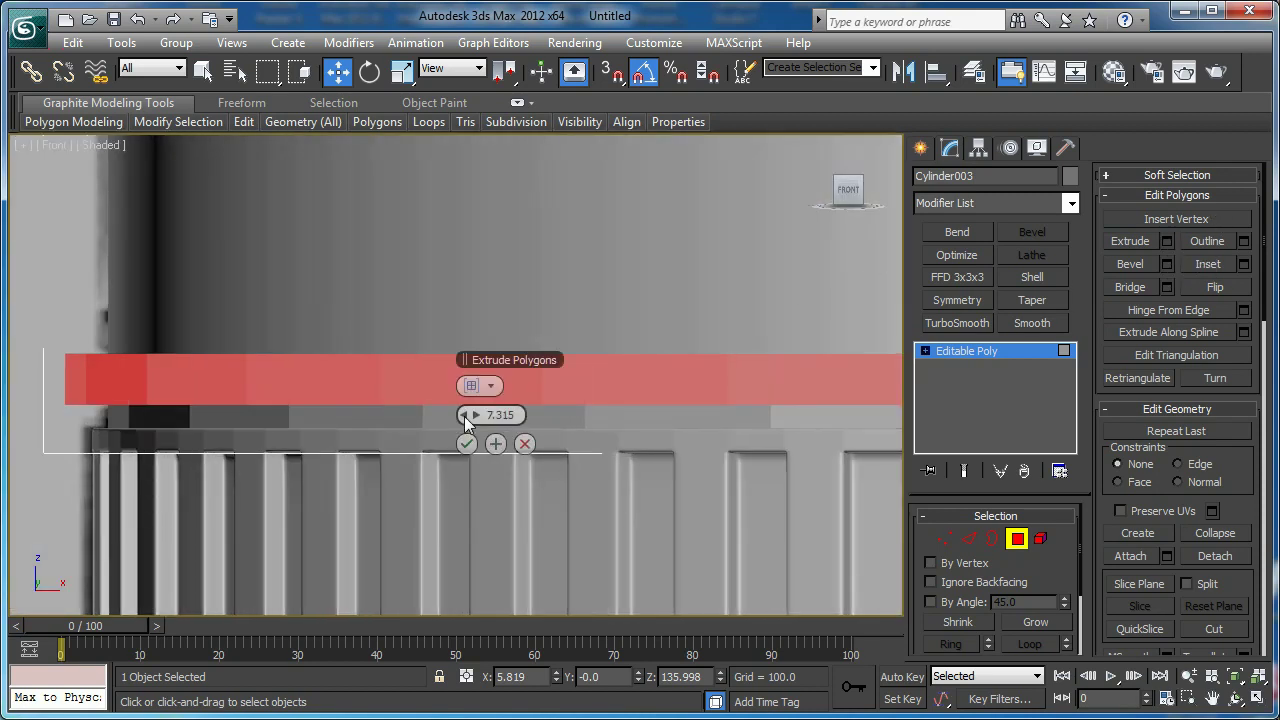
pyautogui.press('p')
pyautogui.press('z')
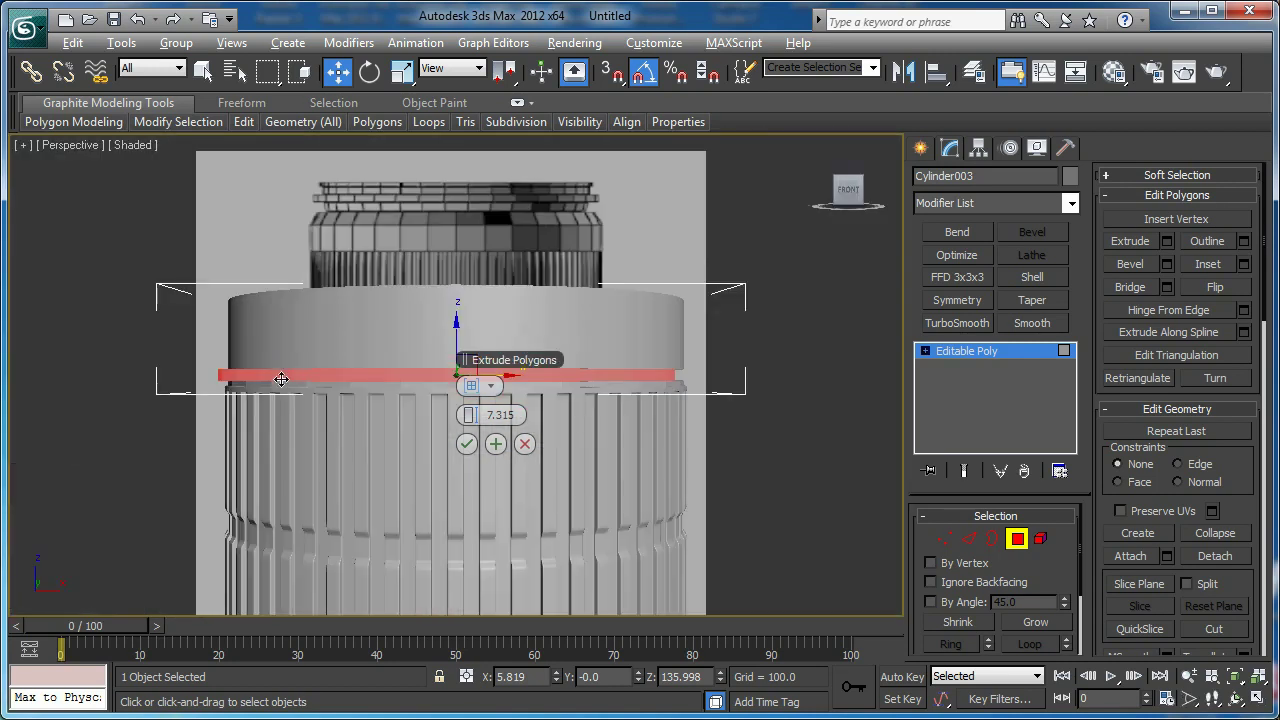
pyautogui.keyDown('alt'); pyautogui.moveTo(279, 371); pyautogui.dragTo(245, 433, button='middle'); pyautogui.keyUp('alt')
pyautogui.keyDown('alt'); pyautogui.moveTo(193, 497); pyautogui.dragTo(277, 457, button='middle'); pyautogui.keyUp('alt')
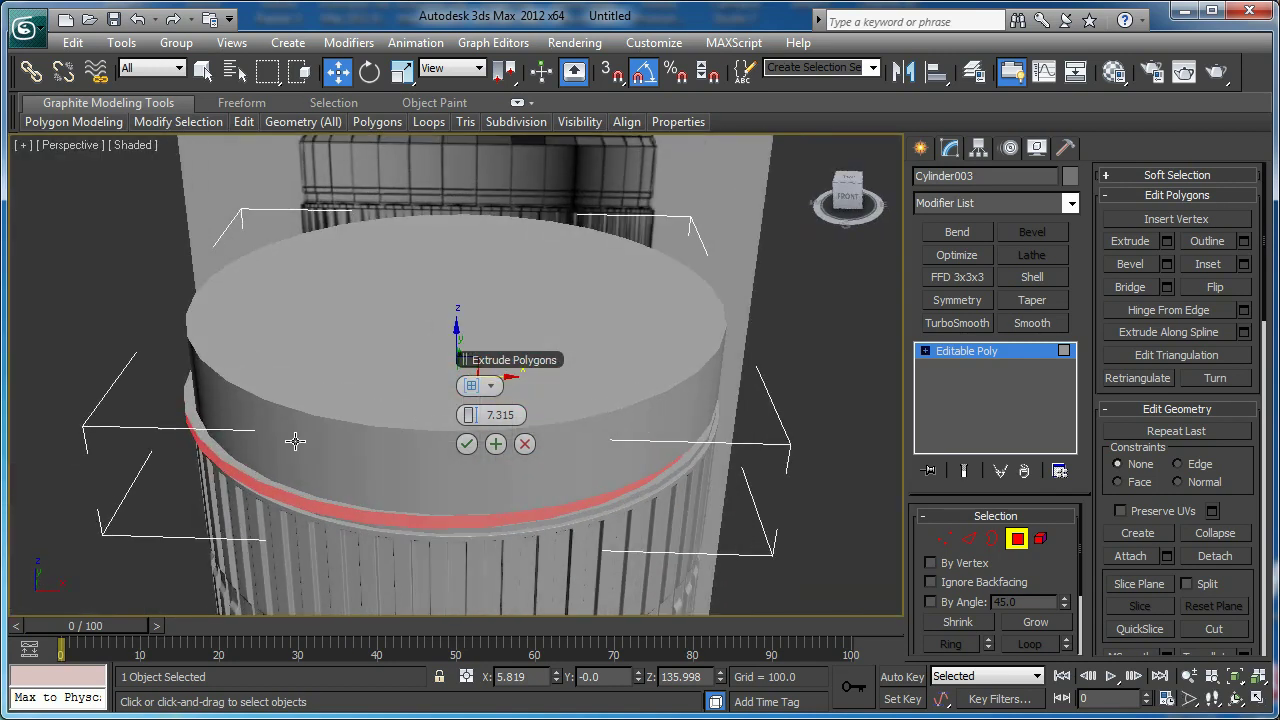
pyautogui.click(490, 386)
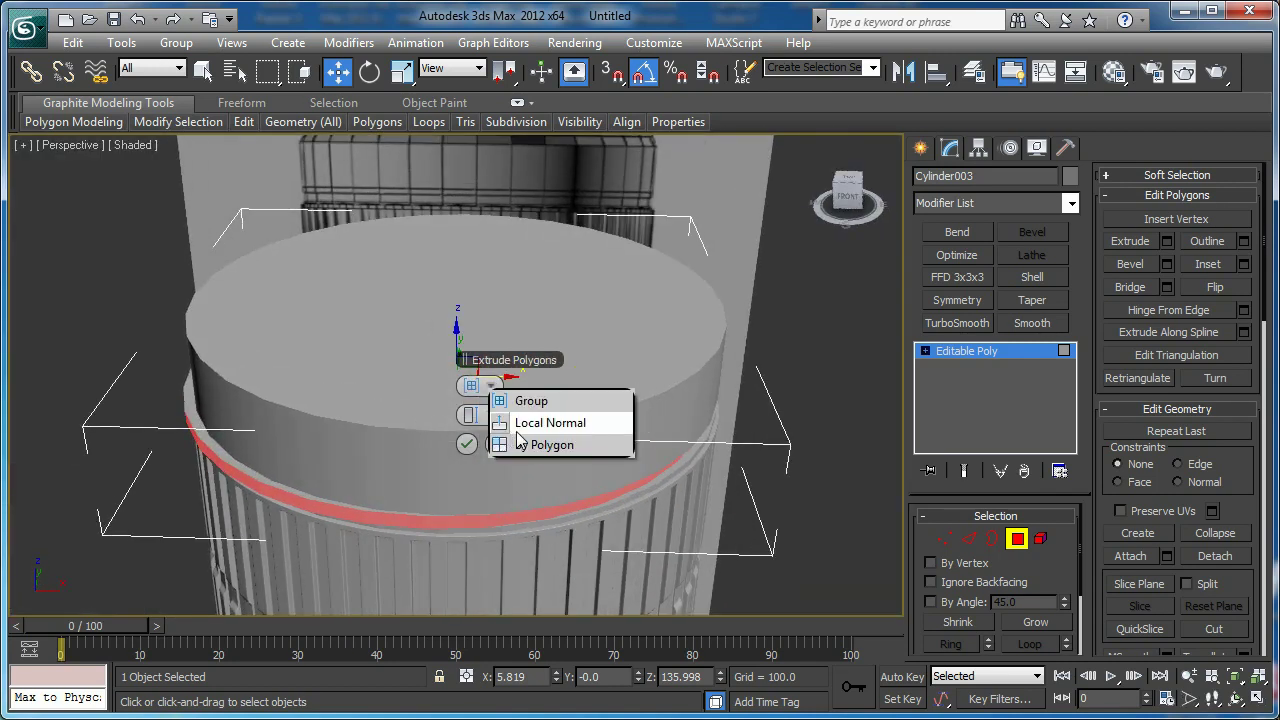
pyautogui.click(515, 444)
# Set the polygon ring's extrusion height to -2.0 to form an inward groove, and display edged faces
pyautogui.moveTo(255, 440); pyautogui.dragTo(268, 406, button='middle')
pyautogui.press('f')
pyautogui.scroll(2, 270, 387)
pyautogui.scroll(3, 326, 366)
pyautogui.moveTo(328, 366); pyautogui.dragTo(566, 383, button='middle')
pyautogui.scroll(2, 240, 399)
pyautogui.moveTo(470, 417); pyautogui.dragTo(414, 423)
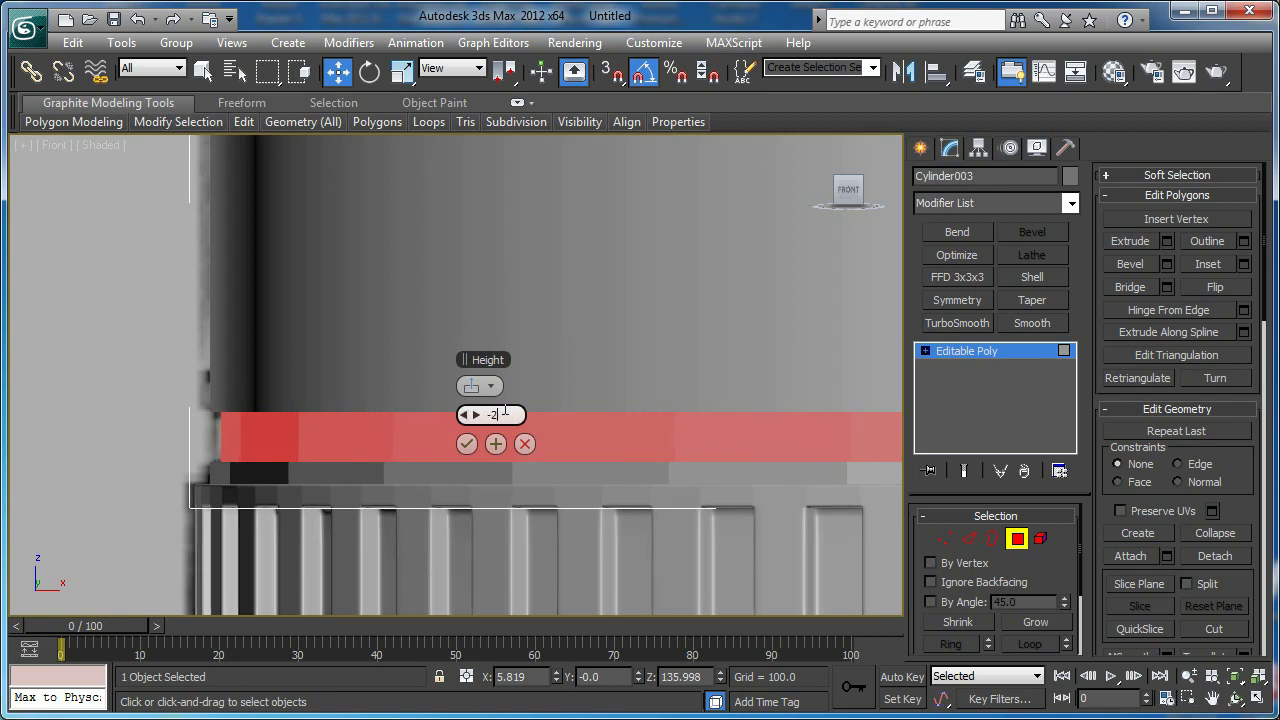
pyautogui.press('Return')
pyautogui.moveTo(517, 422); pyautogui.dragTo(424, 448, button='middle')
pyautogui.press('p')
pyautogui.press('z')
pyautogui.scroll(5, 469, 446)
pyautogui.press('F4')
# Select the top cap polygon and bevel it with a height of 10.0 and an outline of -3.992
pyautogui.click(437, 265)
pyautogui.scroll(-4, 506, 382)
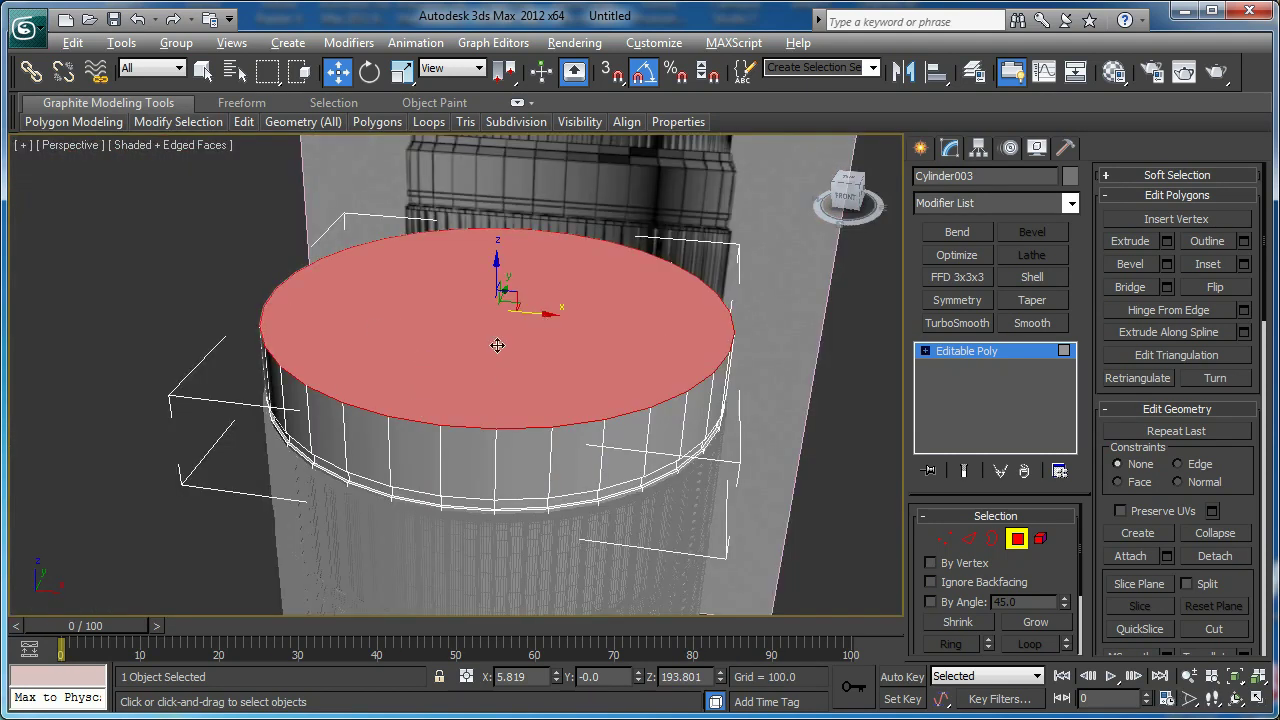
pyautogui.keyDown('alt'); pyautogui.moveTo(494, 349); pyautogui.dragTo(517, 329, button='middle'); pyautogui.keyUp('alt')
pyautogui.press('f')
pyautogui.press('z')
pyautogui.moveTo(648, 322); pyautogui.dragTo(646, 382, button='middle')
pyautogui.moveTo(652, 445); pyautogui.dragTo(666, 363, button='middle')
pyautogui.scroll(2, 666, 363)
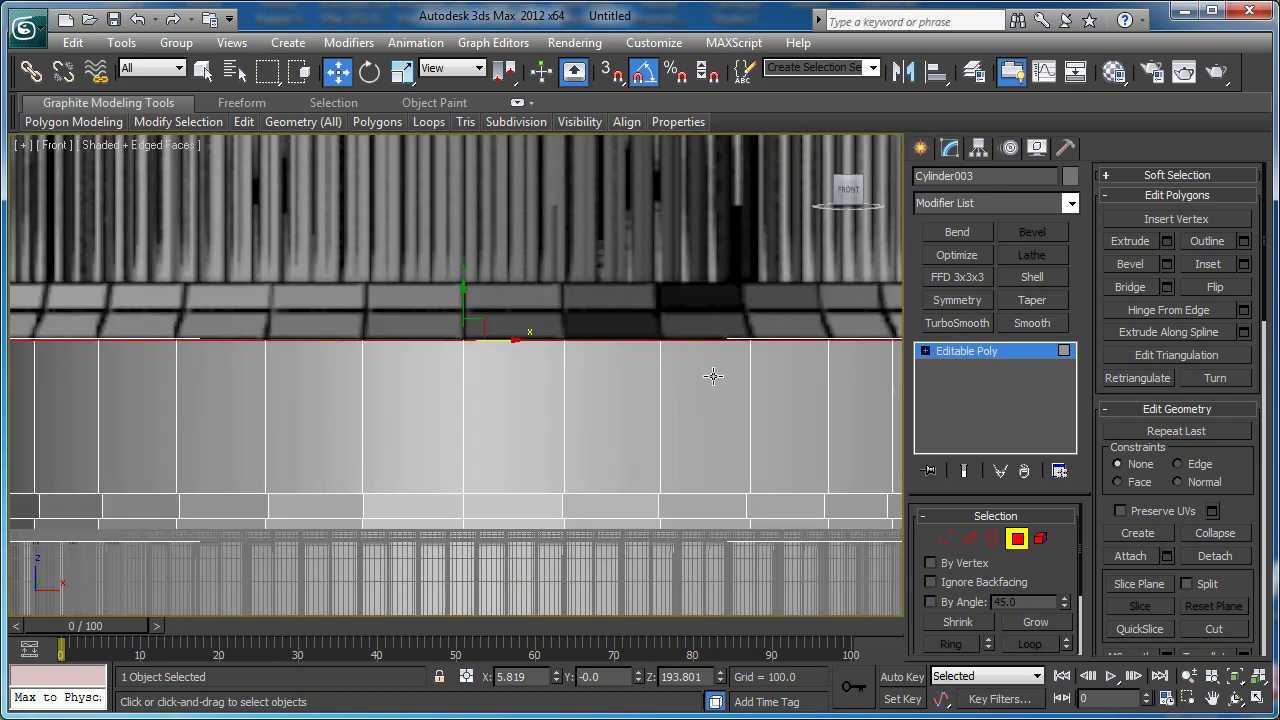
pyautogui.moveTo(752, 343); pyautogui.dragTo(658, 377, button='middle')
pyautogui.click(1168, 267)
pyautogui.scroll(2, 440, 299)
pyautogui.moveTo(440, 299); pyautogui.dragTo(158, 282, button='middle')
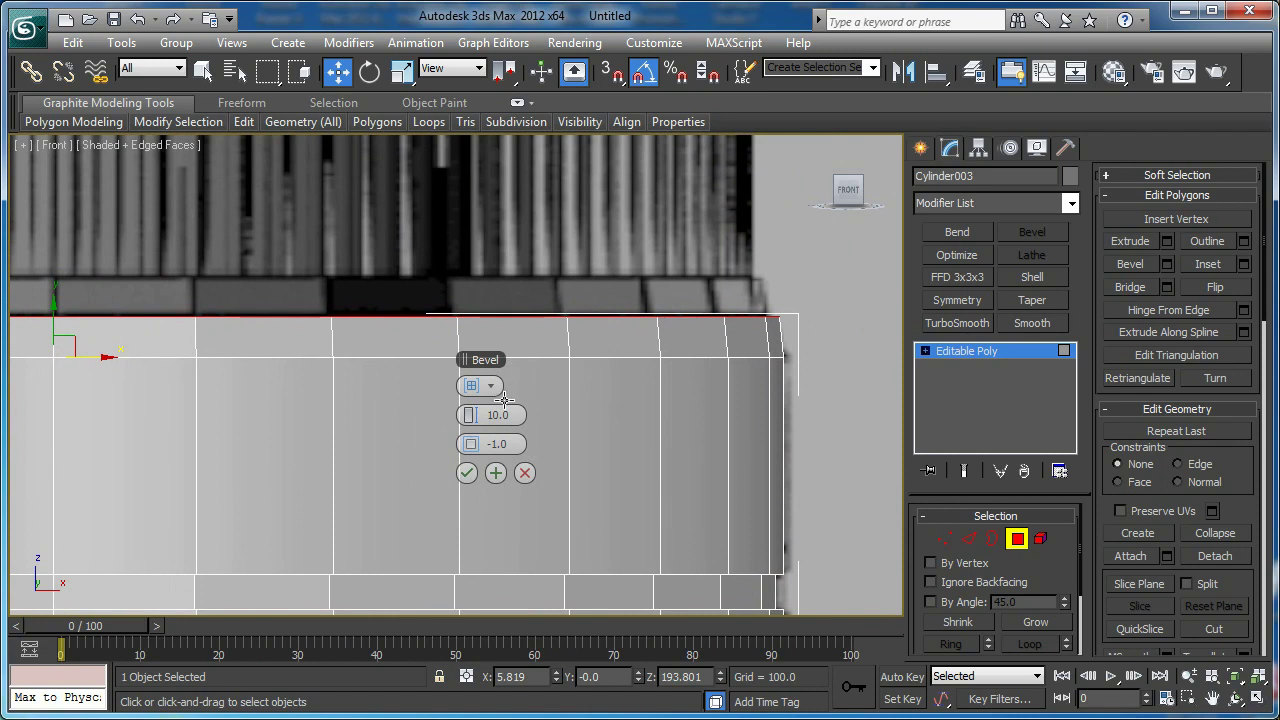
pyautogui.moveTo(466, 443); pyautogui.dragTo(456, 441)
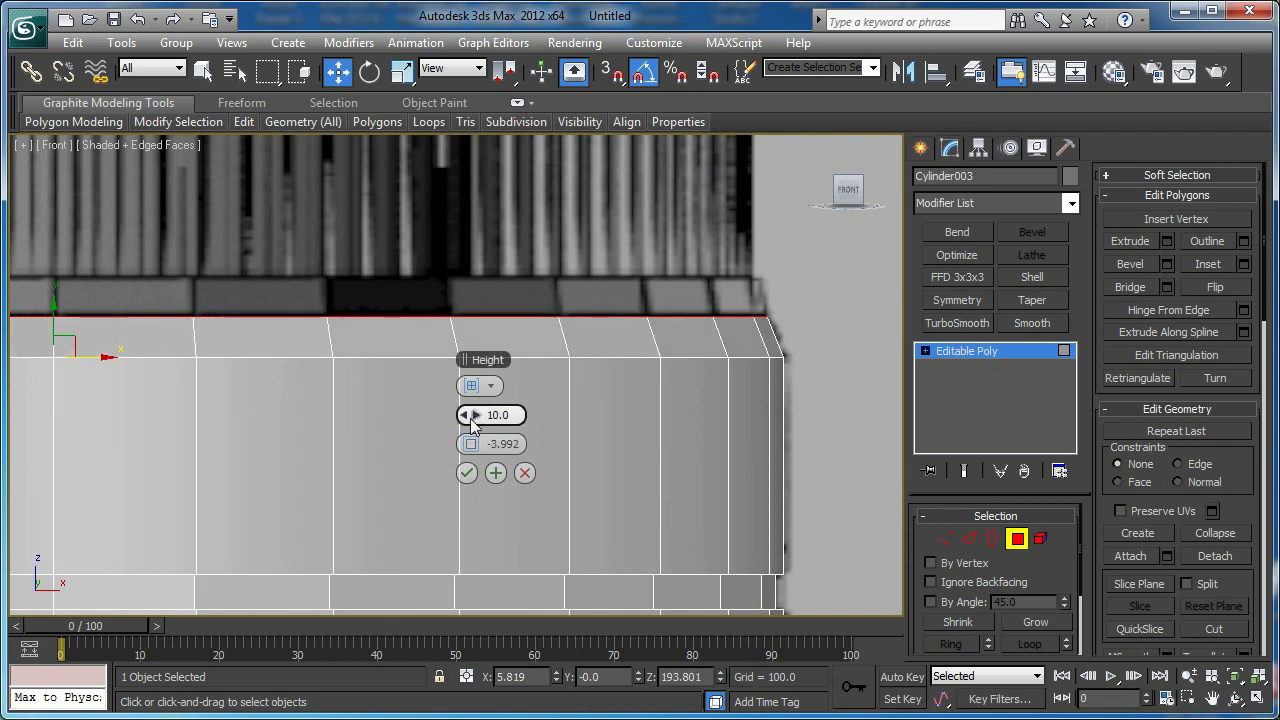
pyautogui.click(496, 474)
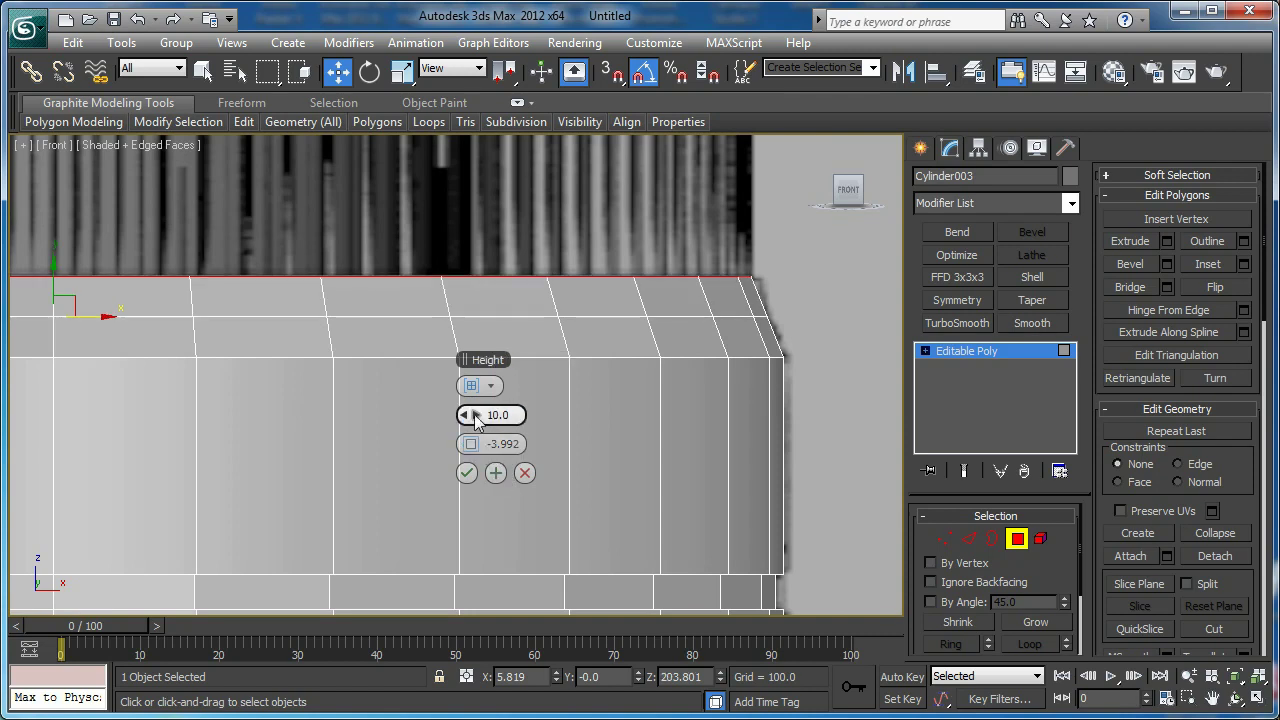
# Bevel the top cap again with a height of 9.603 and an outline of -2.491 to follow the sloped shoulder
pyautogui.moveTo(475, 420); pyautogui.dragTo(480, 444)
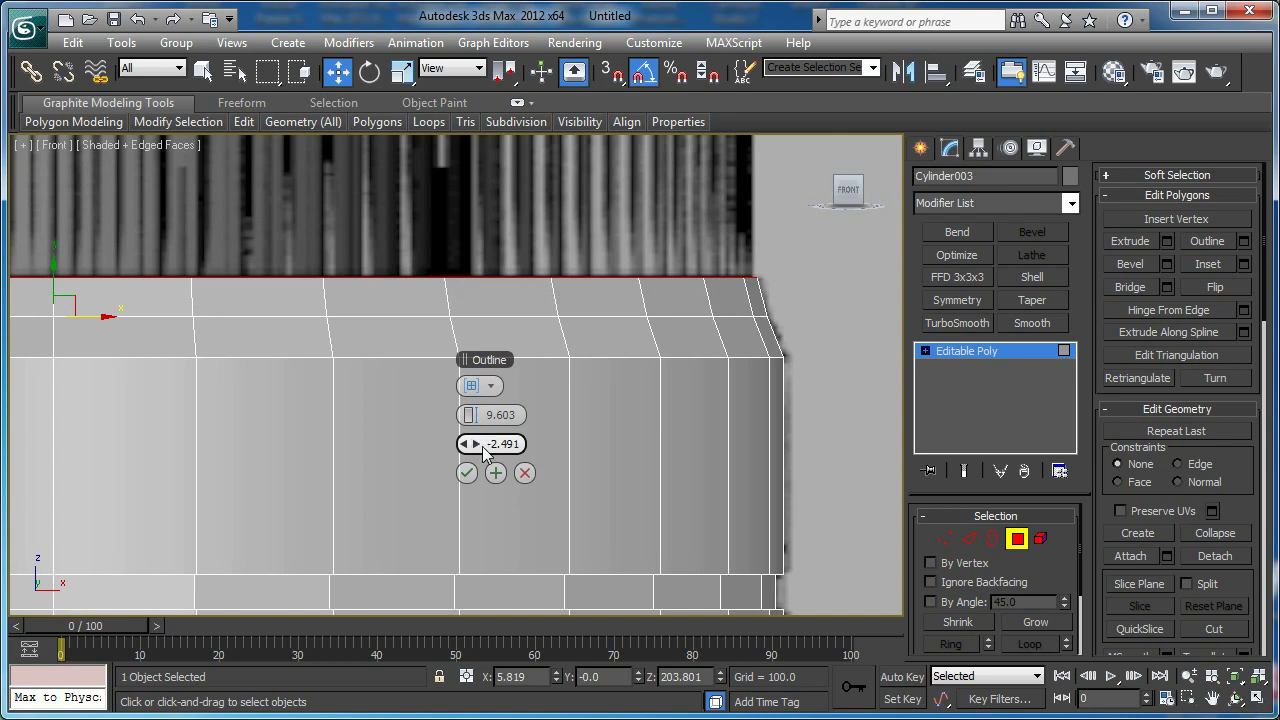
pyautogui.click(467, 473)
pyautogui.moveTo(721, 375); pyautogui.dragTo(761, 423, button='middle')
pyautogui.moveTo(496, 351); pyautogui.dragTo(531, 354, button='middle')
# Inset the top cap polygon by 10.473
pyautogui.press('p')
pyautogui.press('z')
pyautogui.scroll(4, 587, 409)
pyautogui.click(1245, 266)
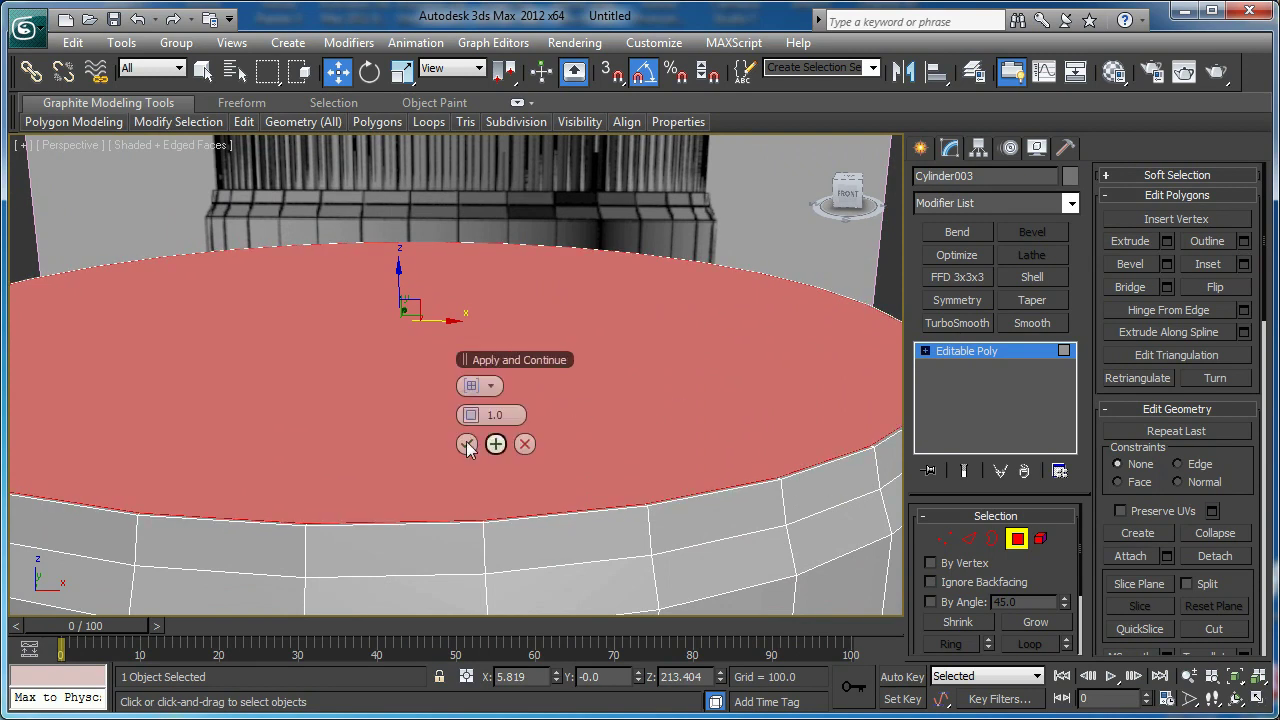
pyautogui.moveTo(476, 414); pyautogui.dragTo(500, 415)
pyautogui.scroll(-3, 531, 421)
pyautogui.moveTo(640, 380); pyautogui.dragTo(579, 385, button='middle')
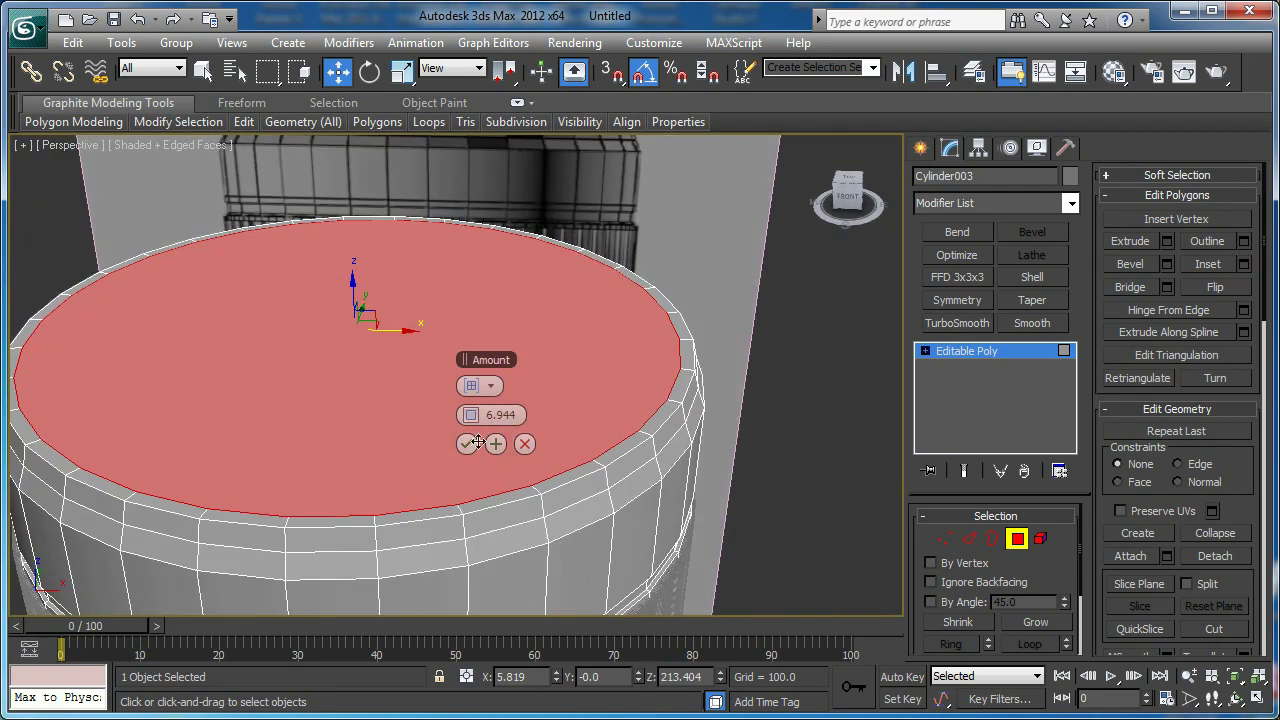
pyautogui.moveTo(477, 415); pyautogui.dragTo(481, 411)
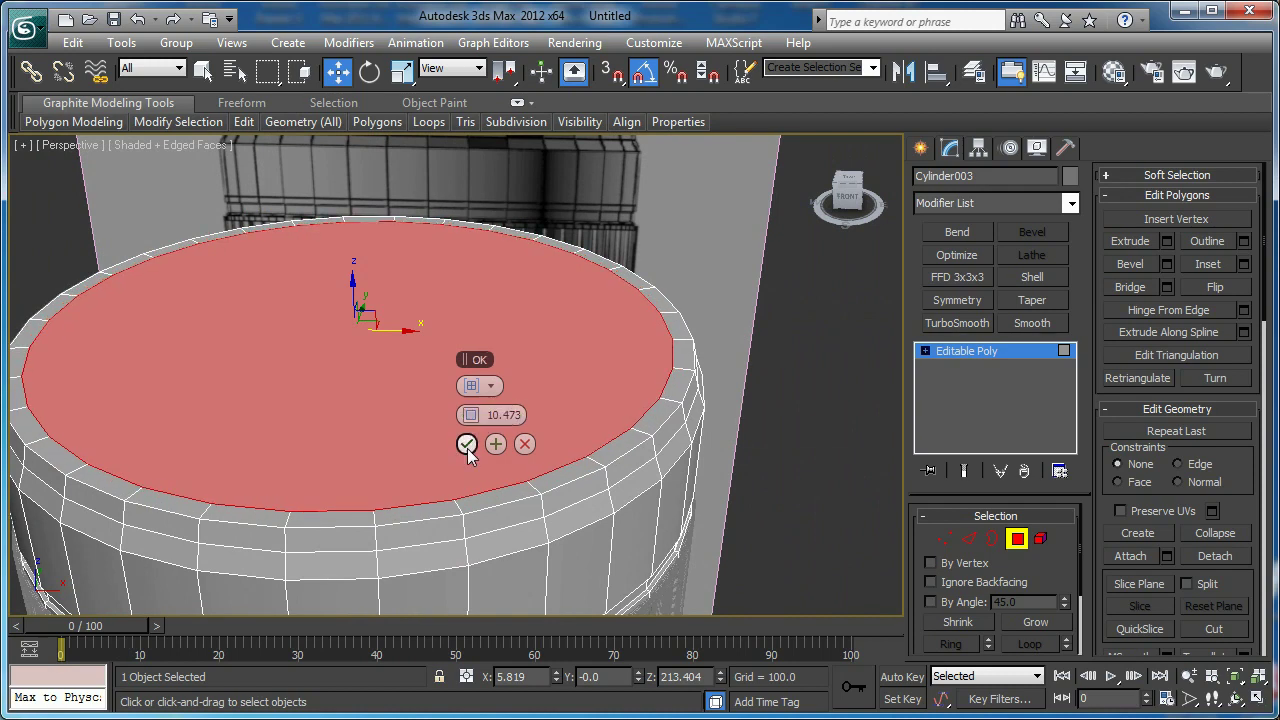
pyautogui.click(466, 444)
# Extrude the inset cap upward 67.694 to the base of the next wider ring in the reference
pyautogui.press('f')
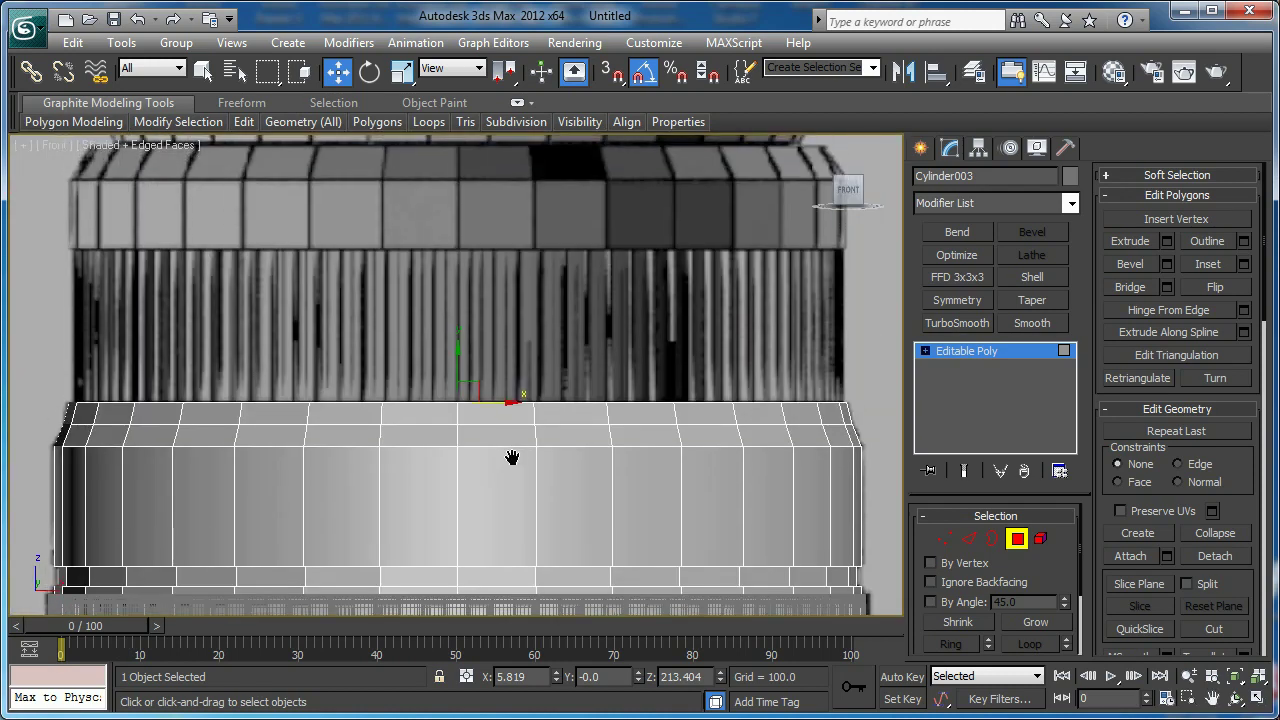
pyautogui.click(1166, 241)
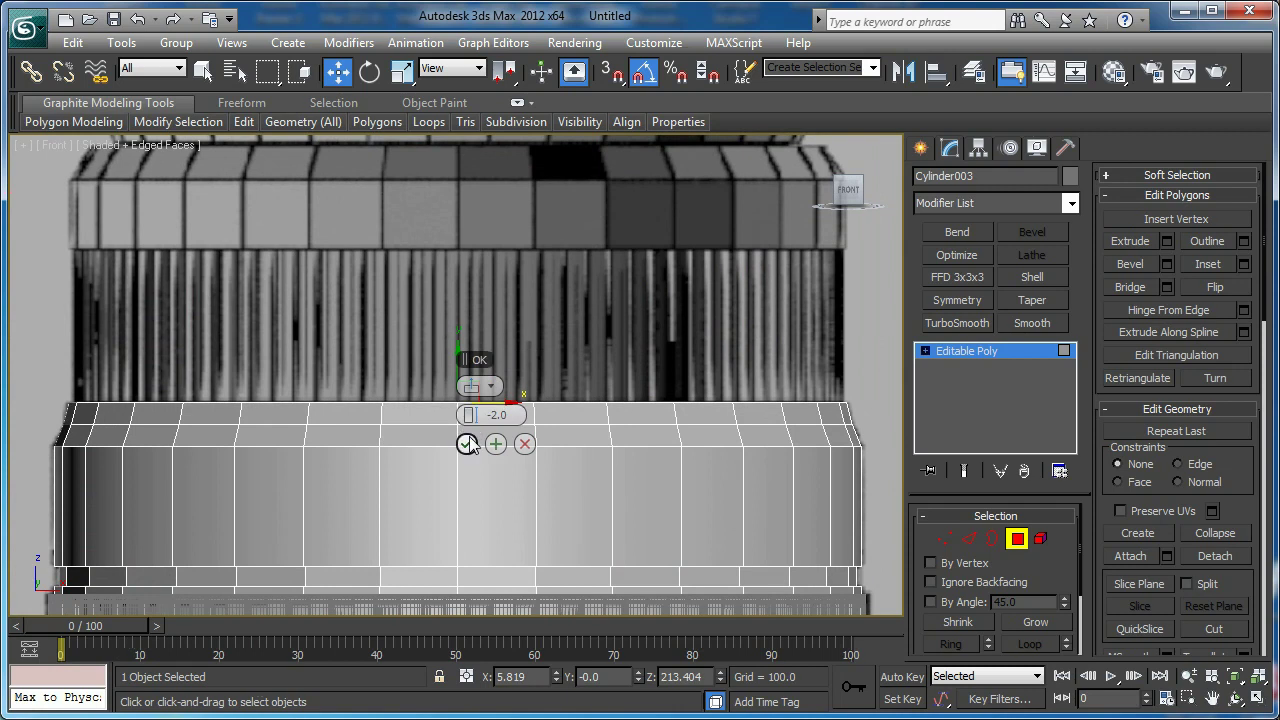
pyautogui.moveTo(481, 414); pyautogui.dragTo(625, 409)
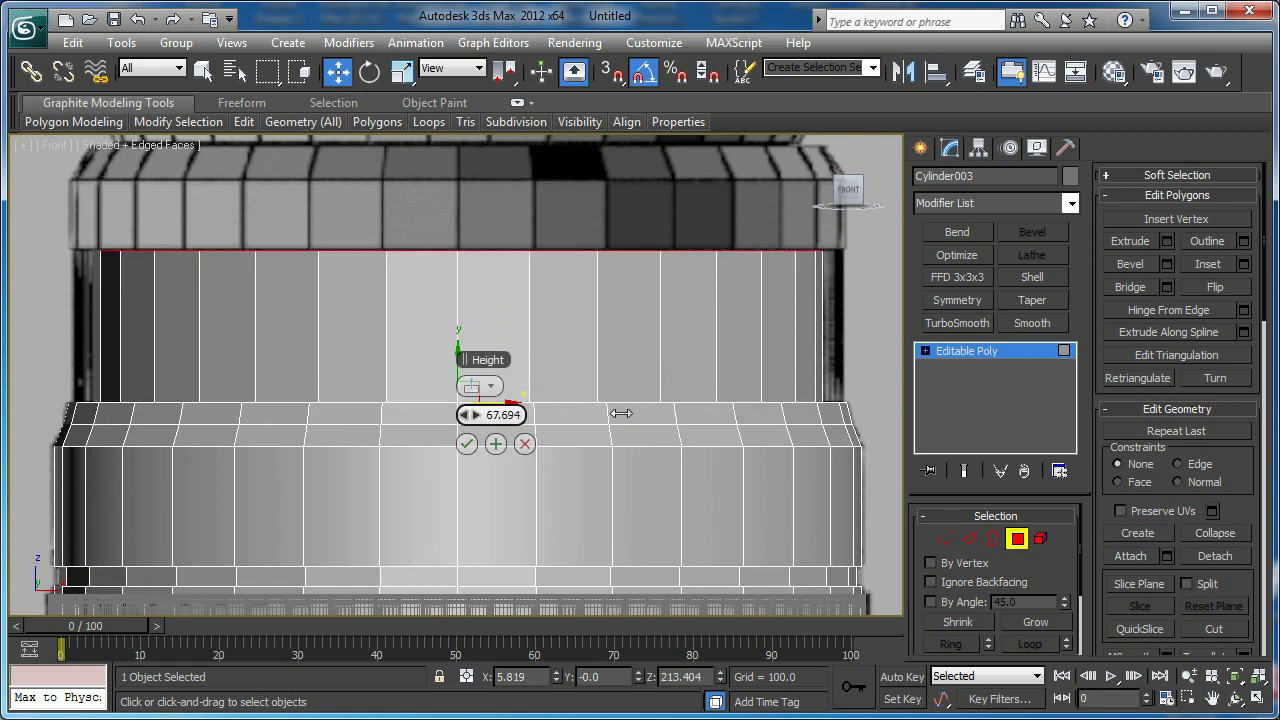
pyautogui.moveTo(561, 281); pyautogui.dragTo(480, 309, button='middle')
pyautogui.click(466, 444)
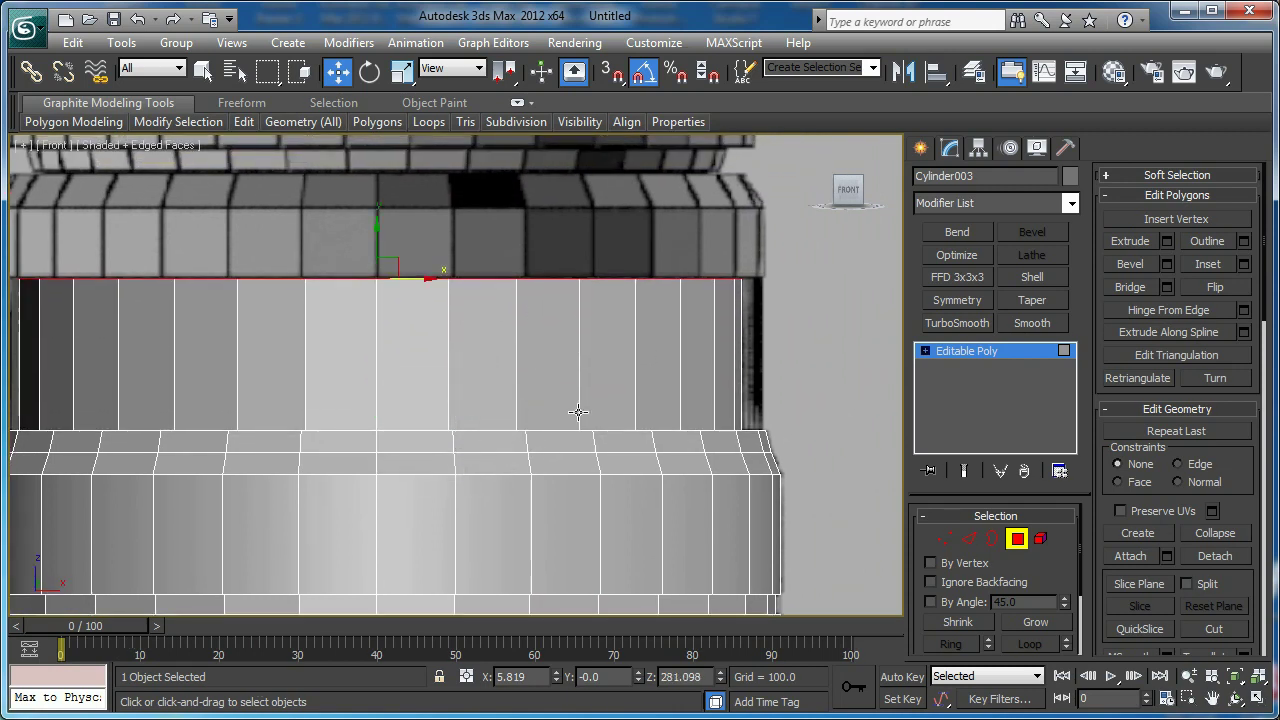
# Widen the top cap to the next ring's edge in the reference with a bevel of height 0.0 and outline 11.134
pyautogui.click(1244, 264)
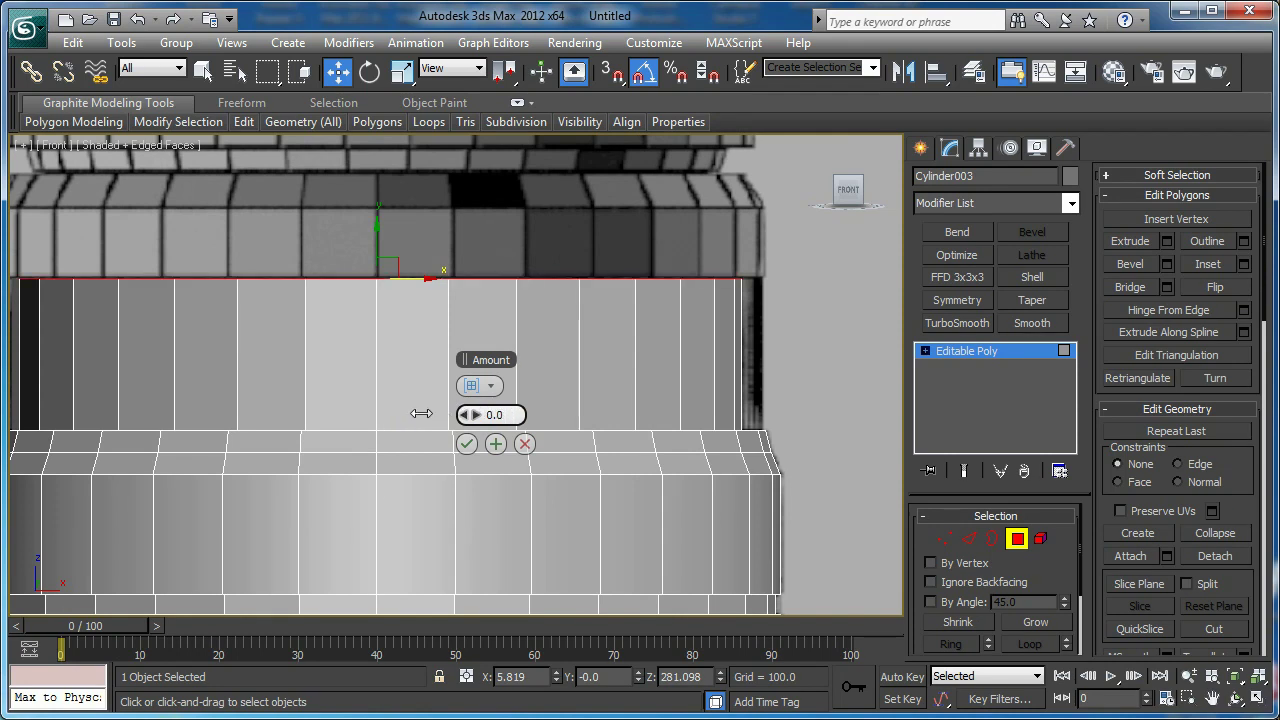
pyautogui.click(525, 443)
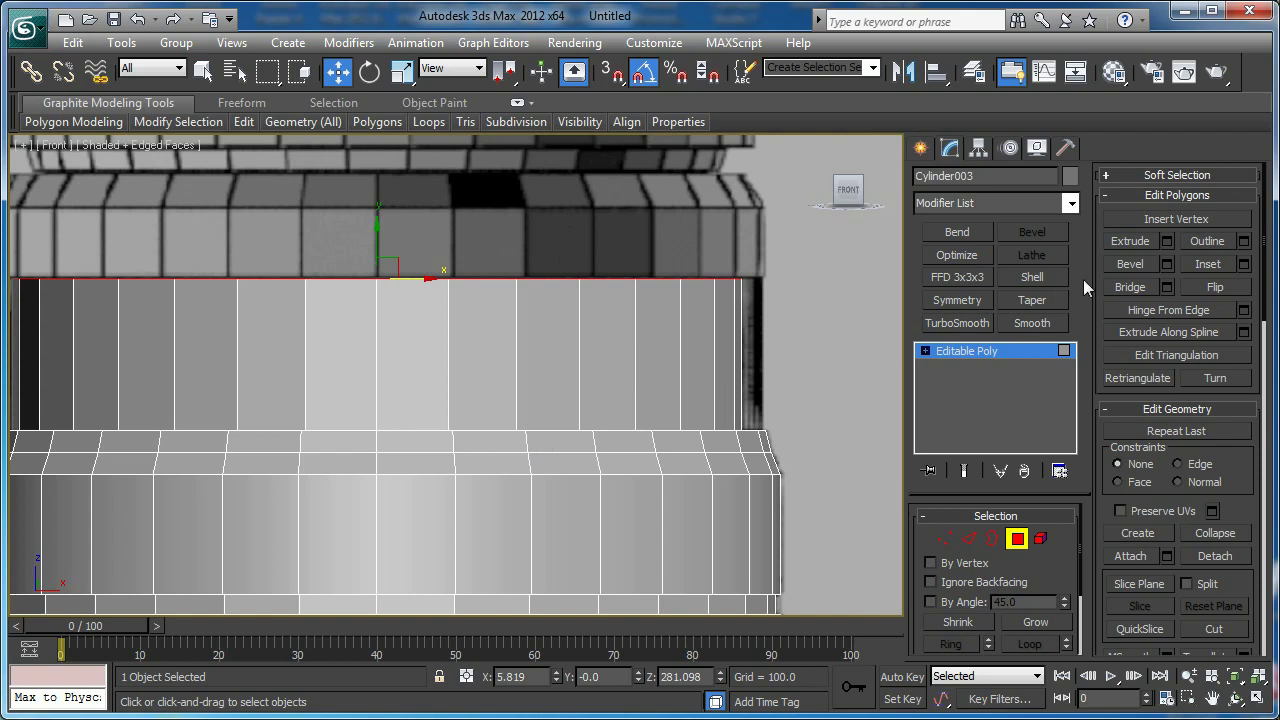
pyautogui.click(1166, 264)
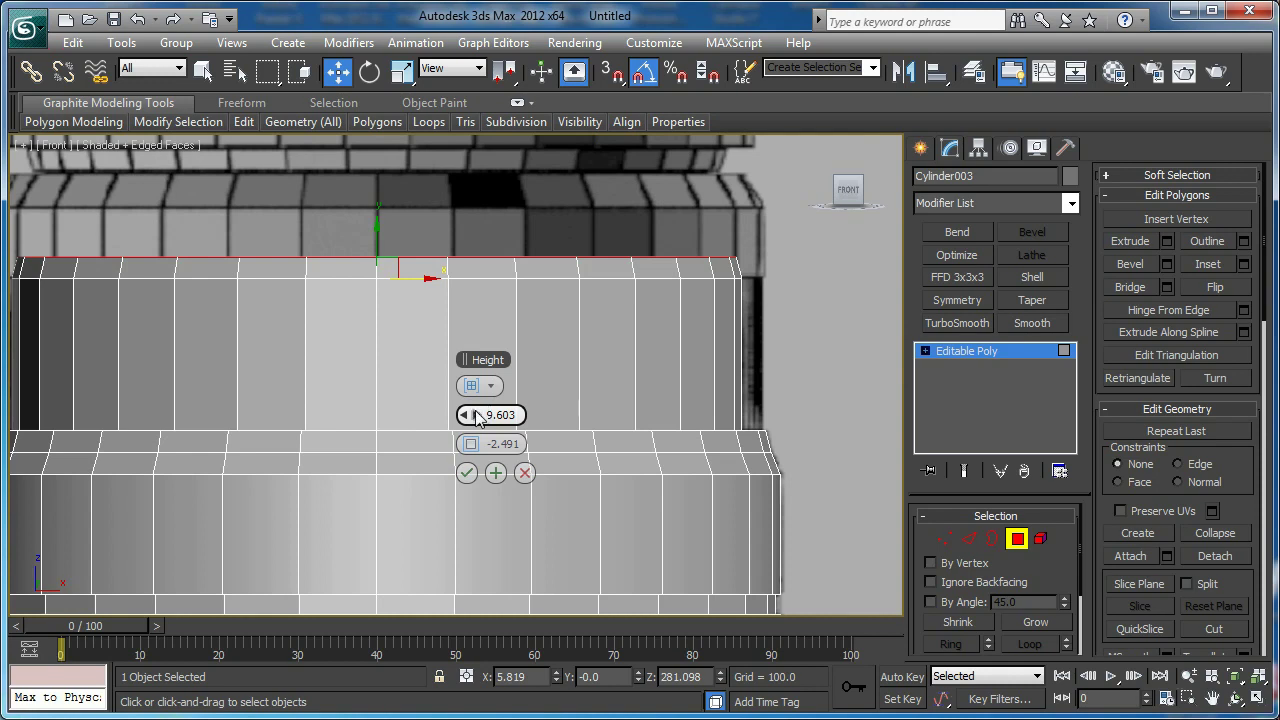
pyautogui.rightClick(478, 418)
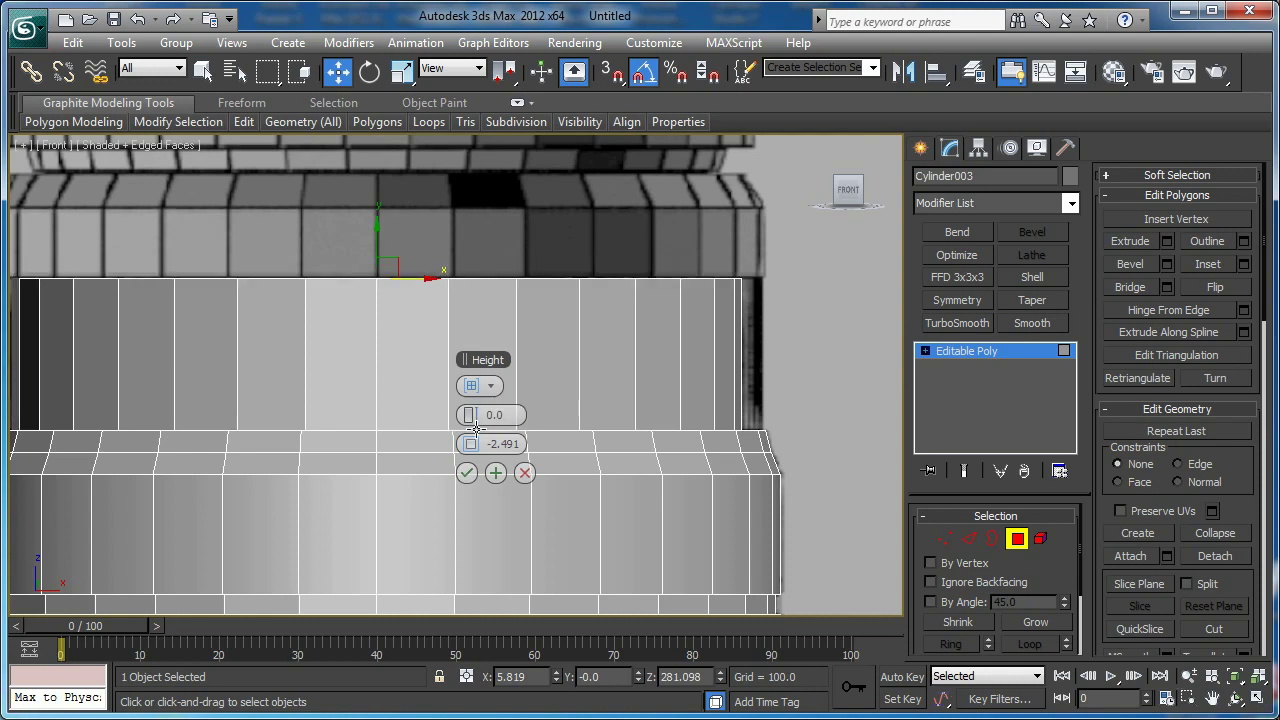
pyautogui.rightClick(476, 444)
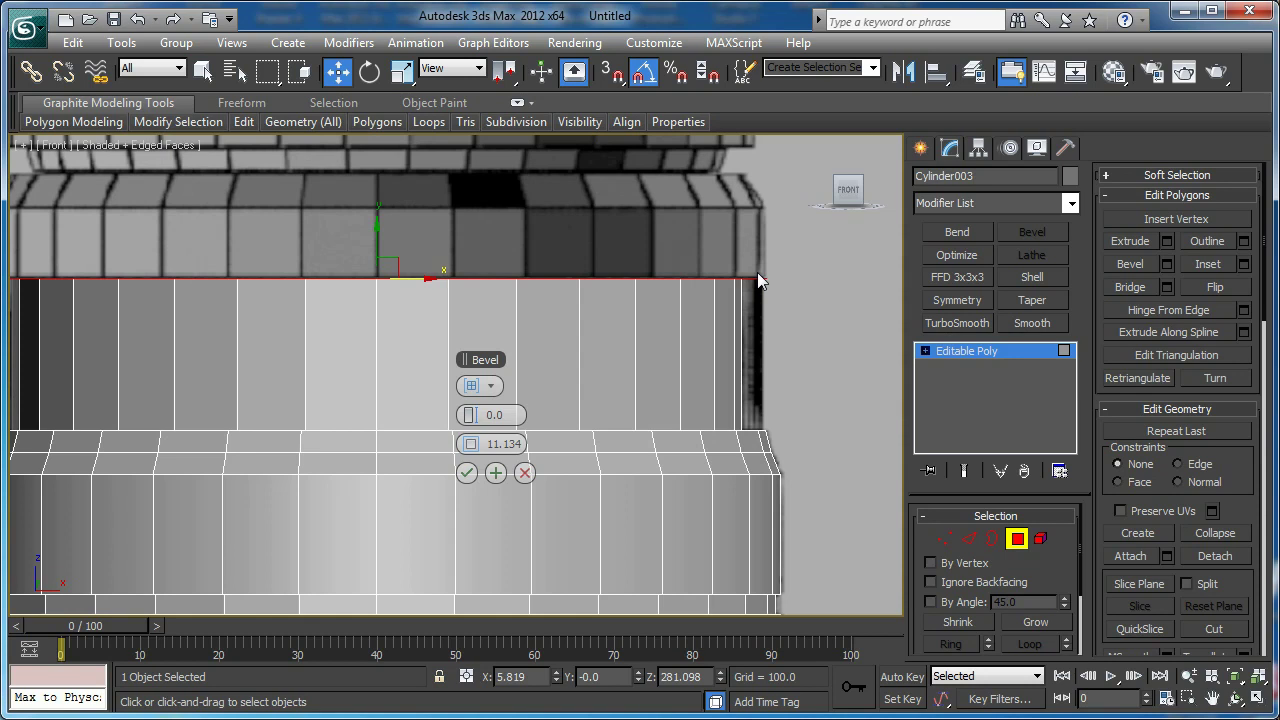
pyautogui.press('p')
pyautogui.moveTo(756, 281); pyautogui.dragTo(757, 317, button='middle')
pyautogui.press('z')
pyautogui.keyDown('alt'); pyautogui.moveTo(692, 409); pyautogui.dragTo(675, 380, button='middle'); pyautogui.keyUp('alt')
pyautogui.press('f')
pyautogui.press('z')
pyautogui.click(496, 473)
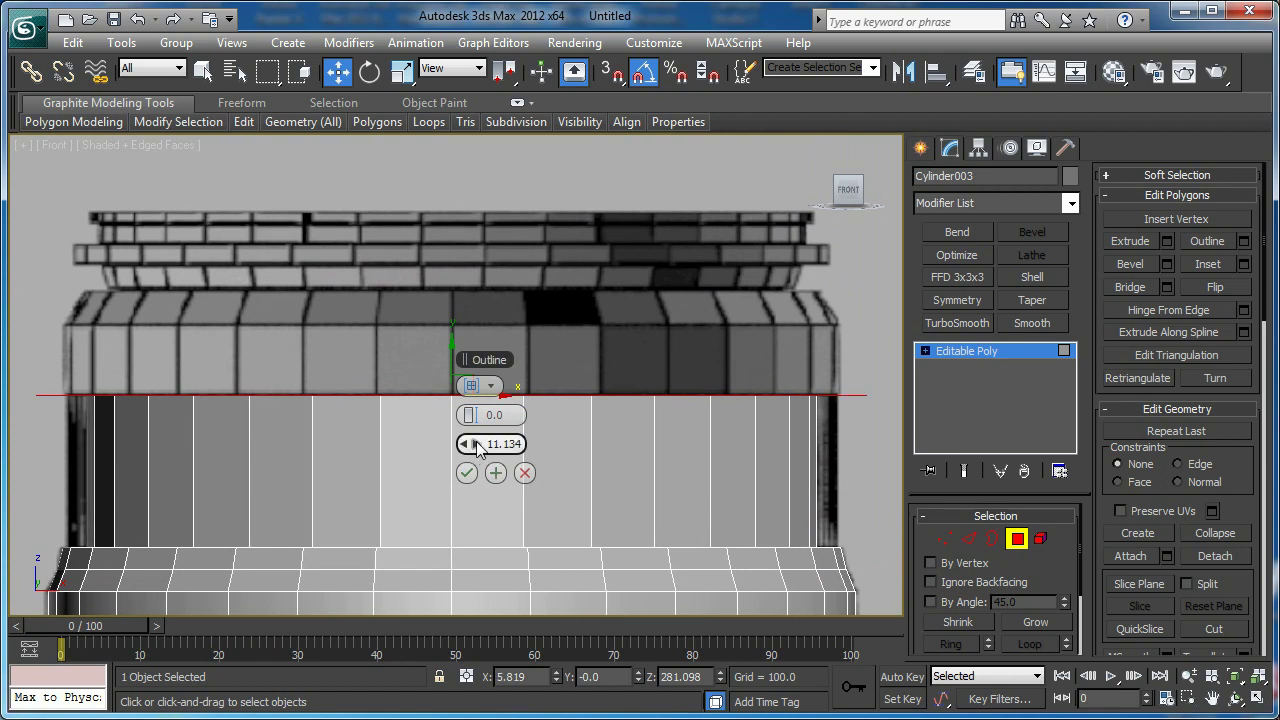
# Raise the widened top cap straight up the ring's side wall with a bevel of height 31.936 and outline 0.0
pyautogui.rightClick(474, 442)
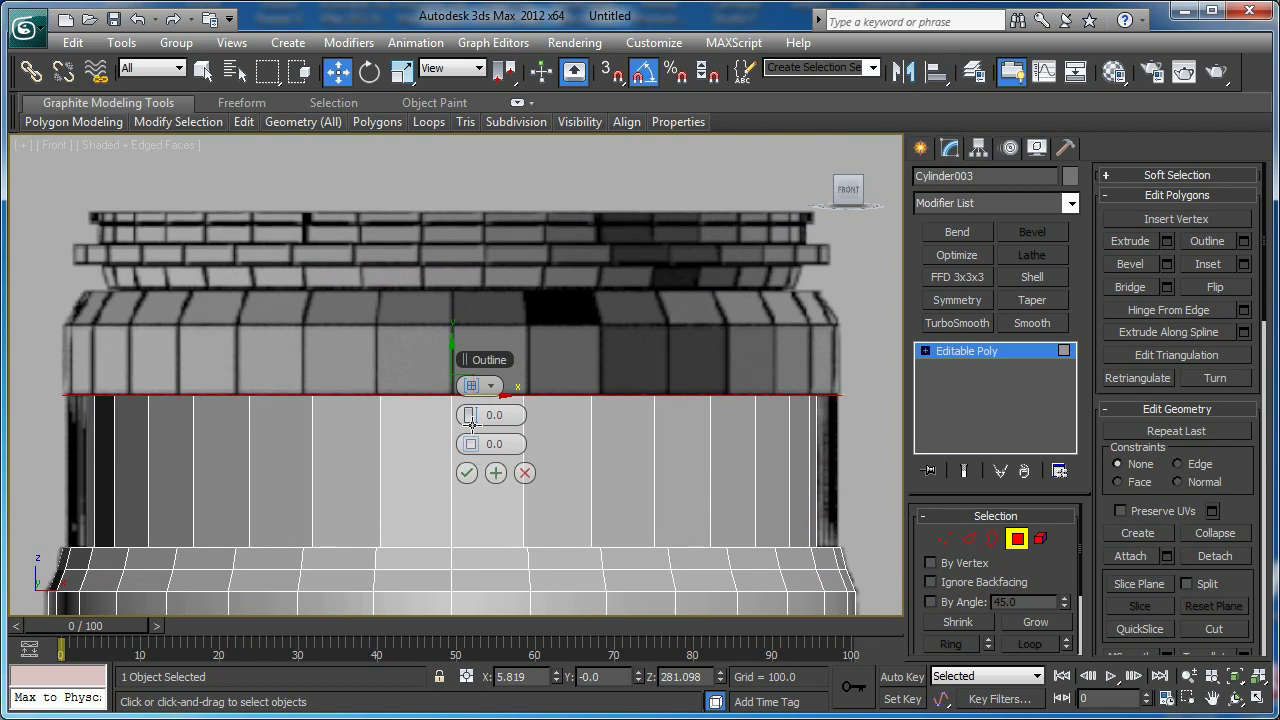
pyautogui.moveTo(477, 418)
pyautogui.mouseDown()
pyautogui.moveTo(544, 419)
pyautogui.moveTo(474, 414)
pyautogui.mouseUp()
pyautogui.scroll(3, 634, 349)
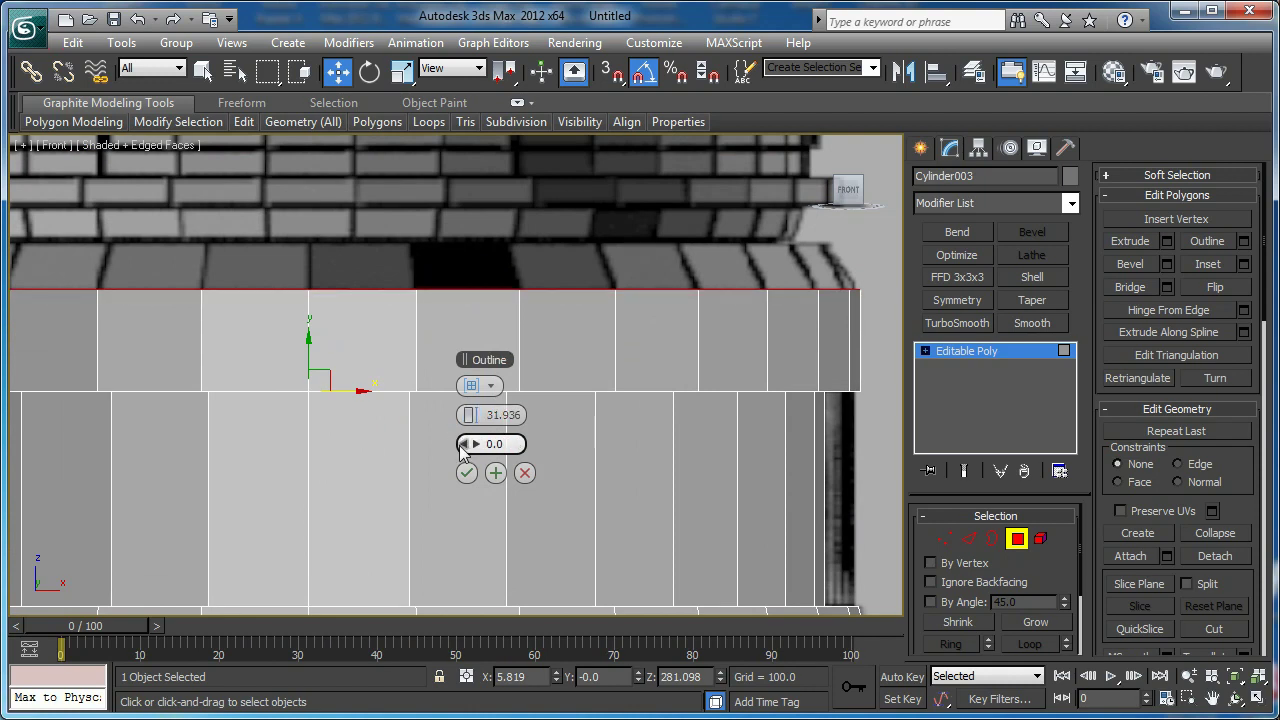
pyautogui.click(496, 474)
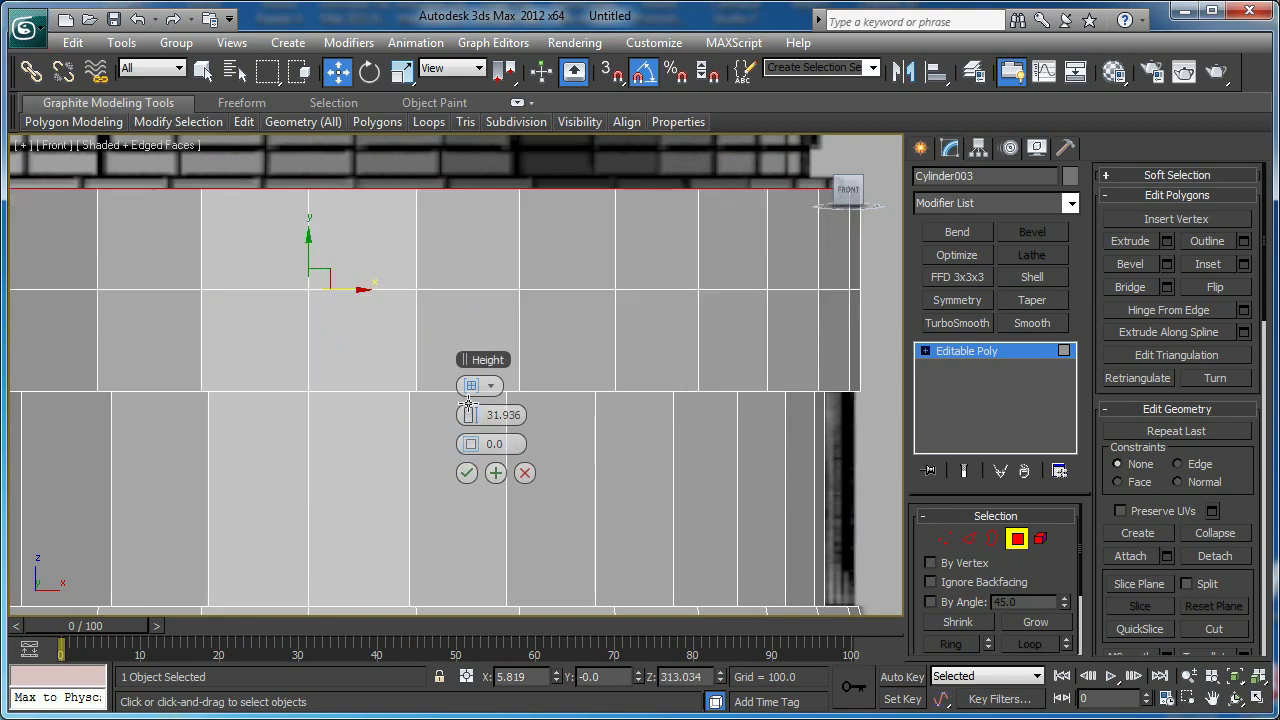
# Bevel the top cap with a height of 14.93 and an outline of -10.288 to form the ring's sloped shoulder
pyautogui.moveTo(468, 424); pyautogui.dragTo(418, 406)
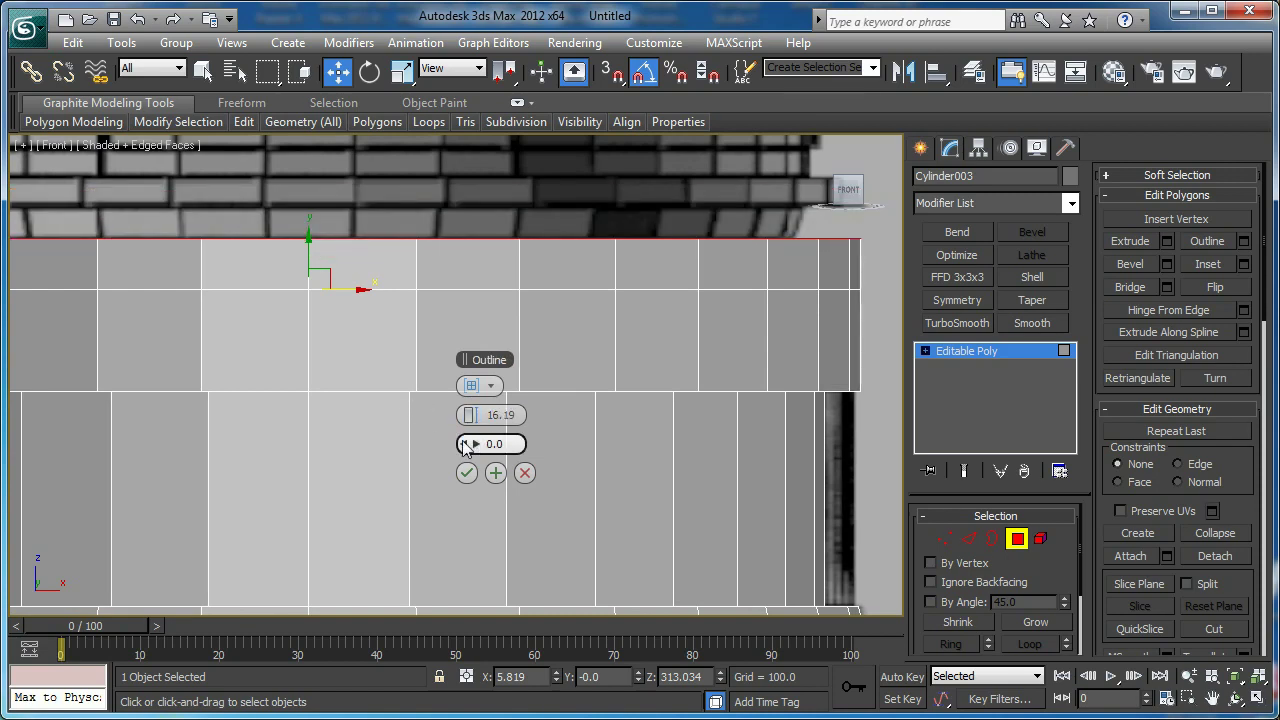
pyautogui.moveTo(466, 446)
pyautogui.mouseDown()
pyautogui.moveTo(435, 445)
pyautogui.moveTo(468, 419)
pyautogui.moveTo(483, 449)
pyautogui.mouseUp()
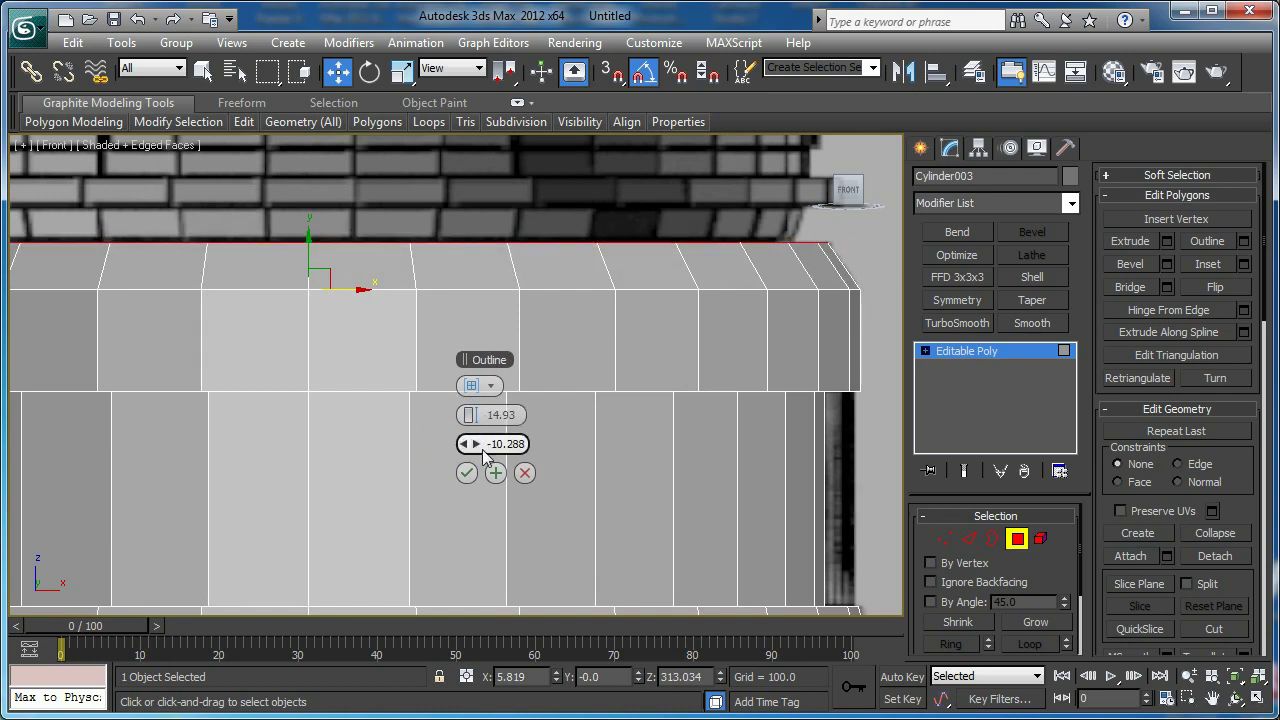
pyautogui.click(466, 473)
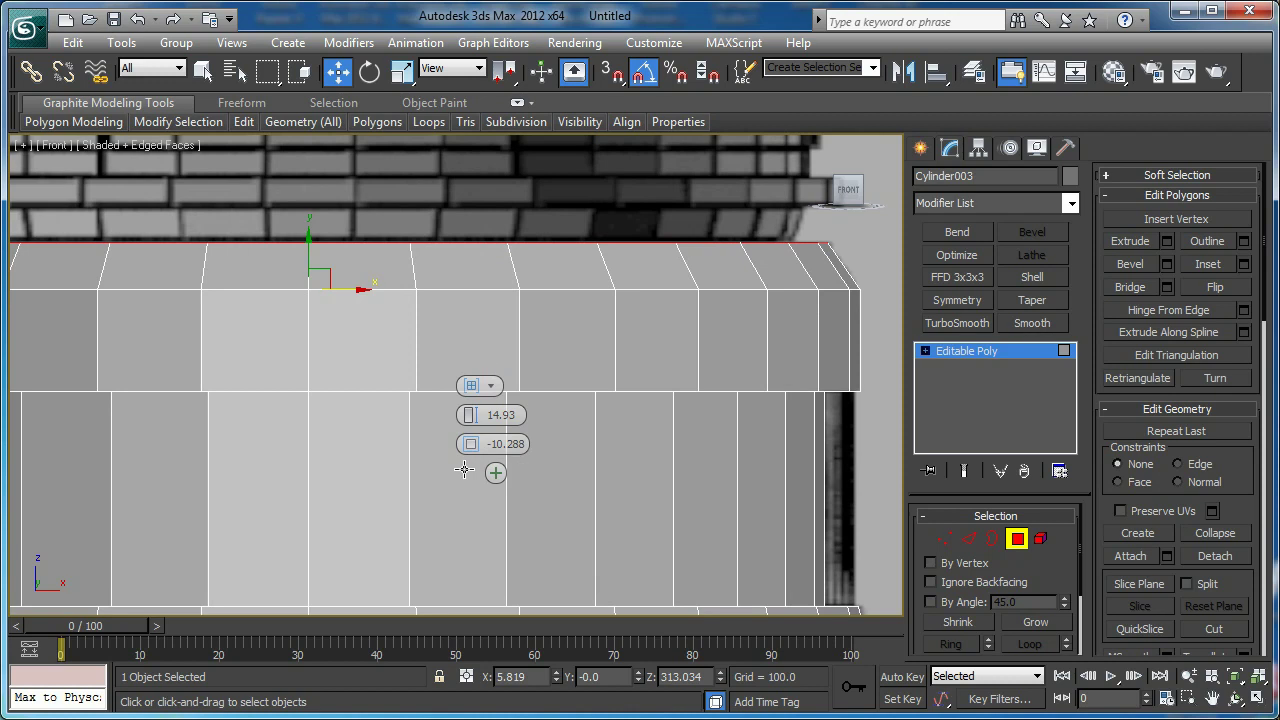
# Inset the top cap polygon by 11.702 to form a flat rim
pyautogui.scroll(-2, 486, 357)
pyautogui.press('p')
pyautogui.scroll(-3, 480, 322)
pyautogui.keyDown('alt'); pyautogui.moveTo(480, 322); pyautogui.dragTo(554, 375, button='middle'); pyautogui.keyUp('alt')
pyautogui.click(1245, 265)
pyautogui.moveTo(476, 415); pyautogui.dragTo(537, 414)
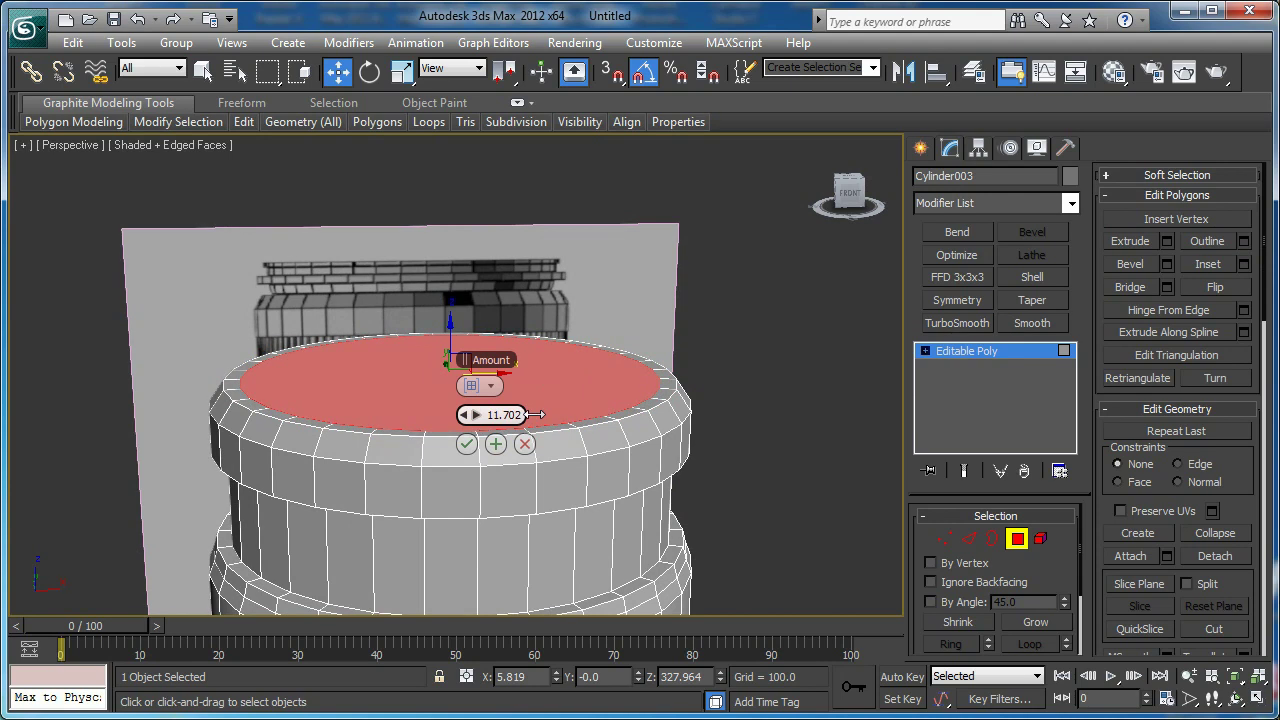
pyautogui.click(466, 443)
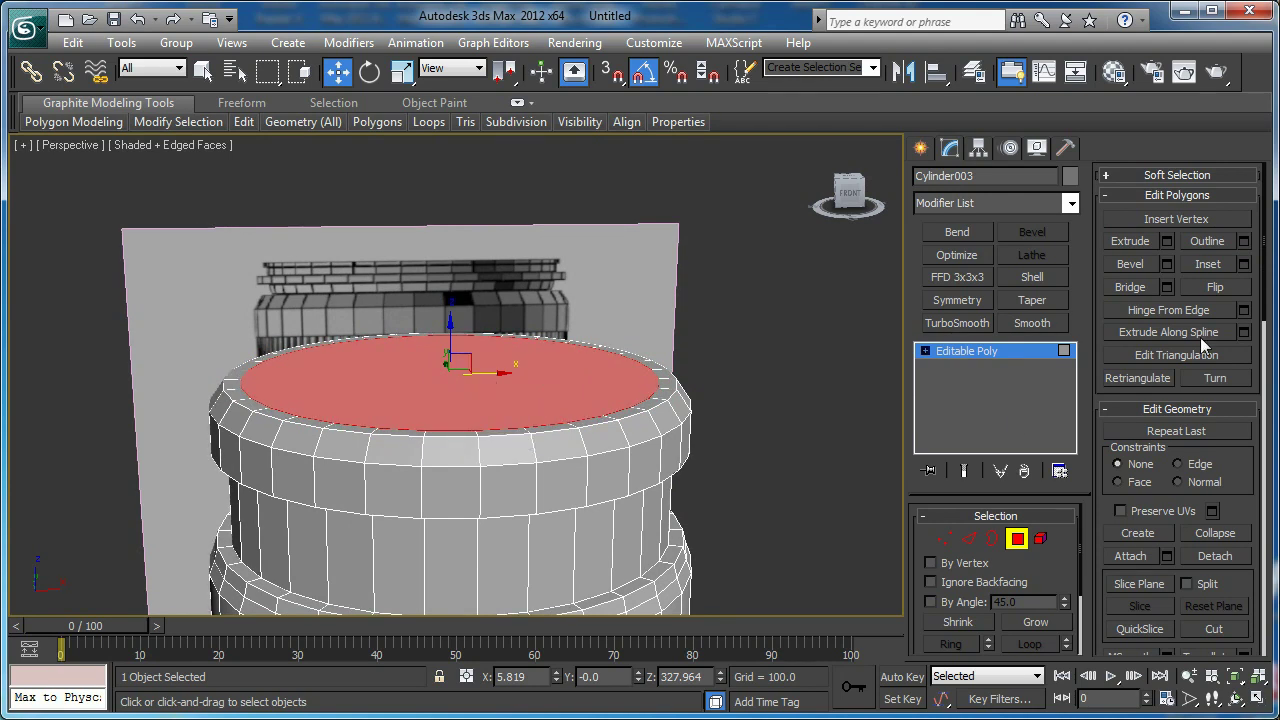
# Extrude the inset top cap by -12.073 to sink it below the rim
pyautogui.click(1168, 242)
pyautogui.rightClick(474, 415)
pyautogui.moveTo(474, 415); pyautogui.dragTo(412, 410)
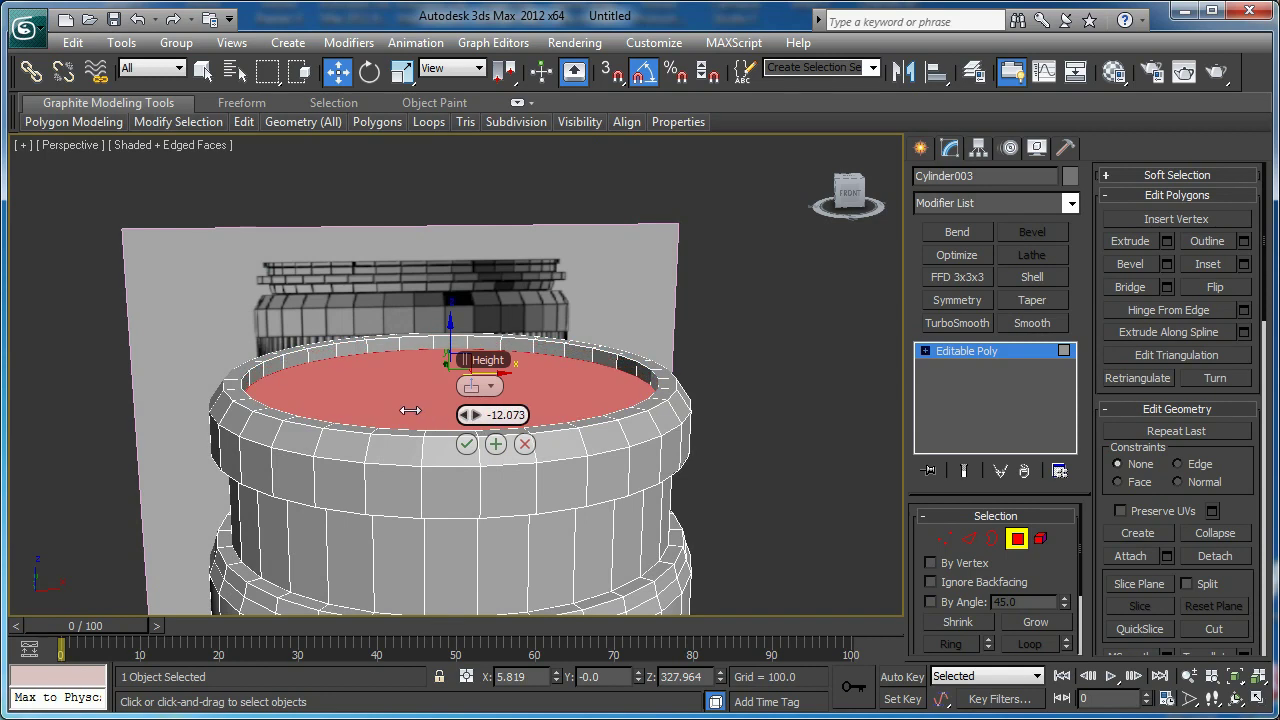
pyautogui.click(470, 445)
# Move the recessed cap down to Z 311.767, about level with the base of the sloped shoulder
pyautogui.press('f')
pyautogui.press('z')
pyautogui.moveTo(609, 413); pyautogui.dragTo(573, 415, button='middle')
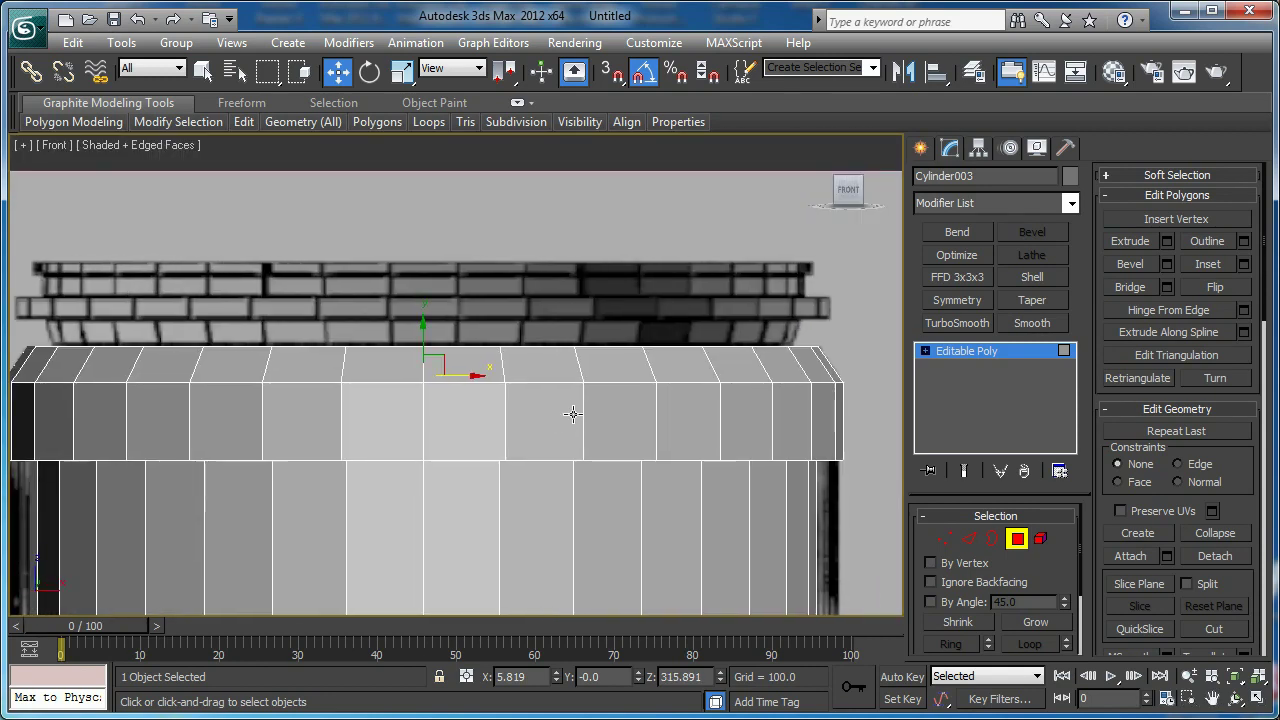
pyautogui.press('F3')
pyautogui.moveTo(425, 350); pyautogui.dragTo(424, 349)
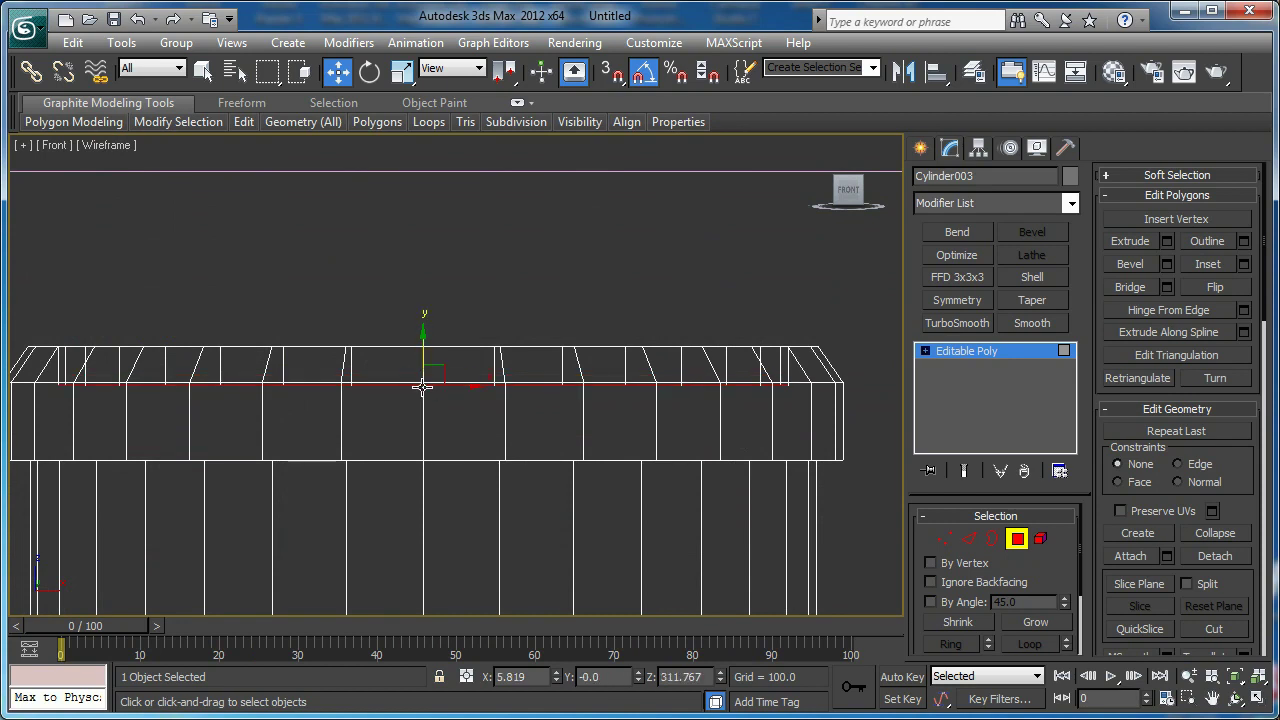
# Inset the recessed cap polygon by 3.158 to form a narrow ledge inside the opening
pyautogui.press('p')
pyautogui.scroll(-4, 470, 373)
pyautogui.keyDown('alt'); pyautogui.moveTo(489, 371); pyautogui.dragTo(571, 429, button='middle'); pyautogui.keyUp('alt')
pyautogui.scroll(4, 571, 429)
pyautogui.press('F3')
pyautogui.moveTo(742, 398); pyautogui.dragTo(645, 357, button='middle')
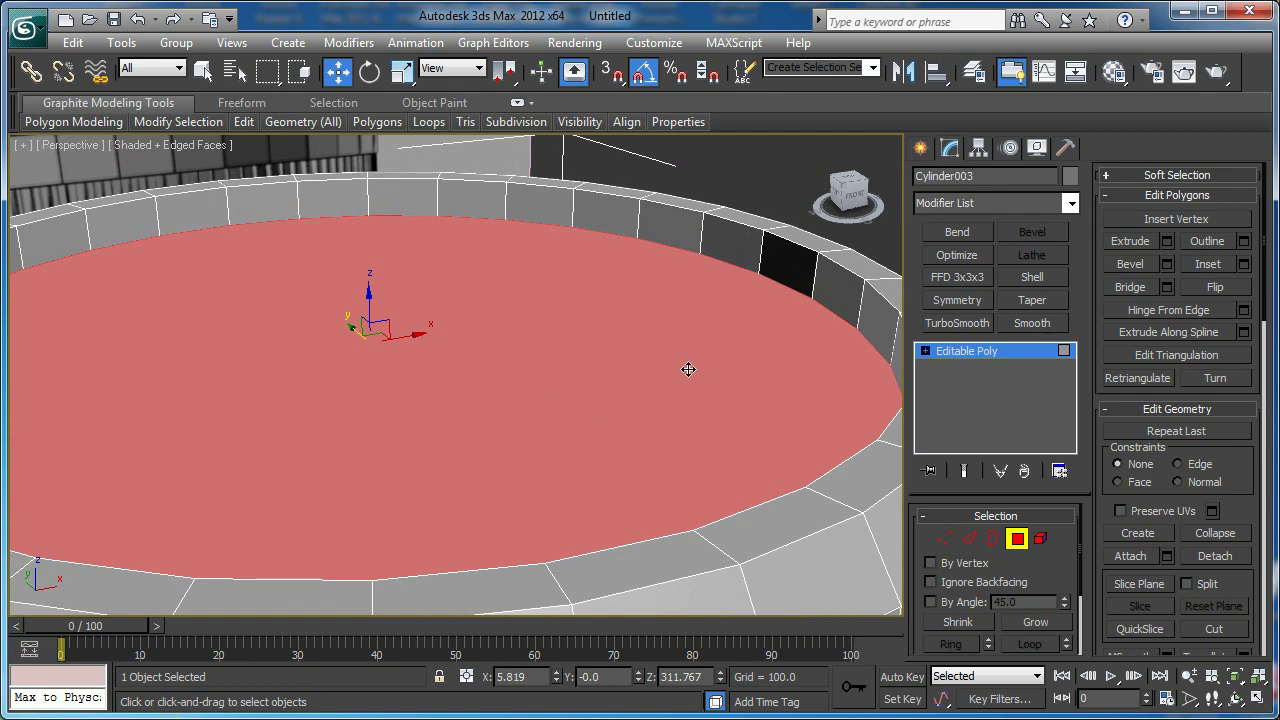
pyautogui.click(1243, 264)
pyautogui.rightClick(478, 416)
pyautogui.moveTo(479, 417); pyautogui.dragTo(494, 419)
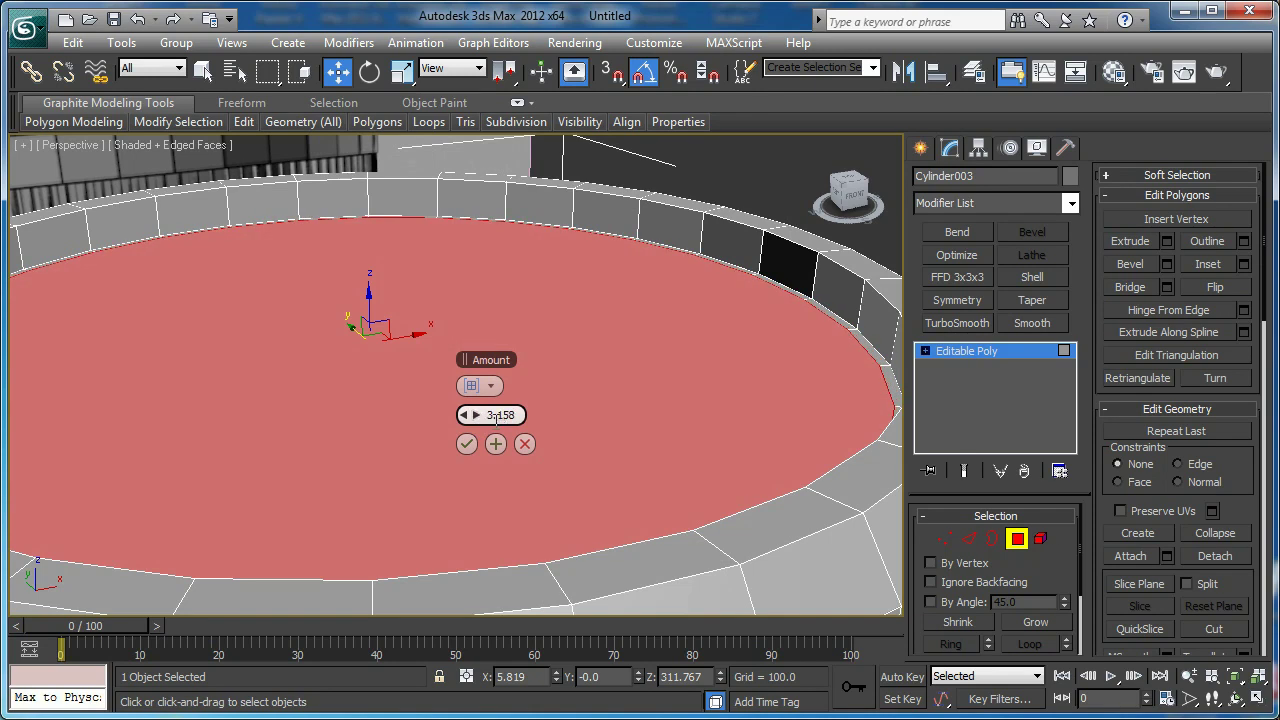
pyautogui.click(466, 443)
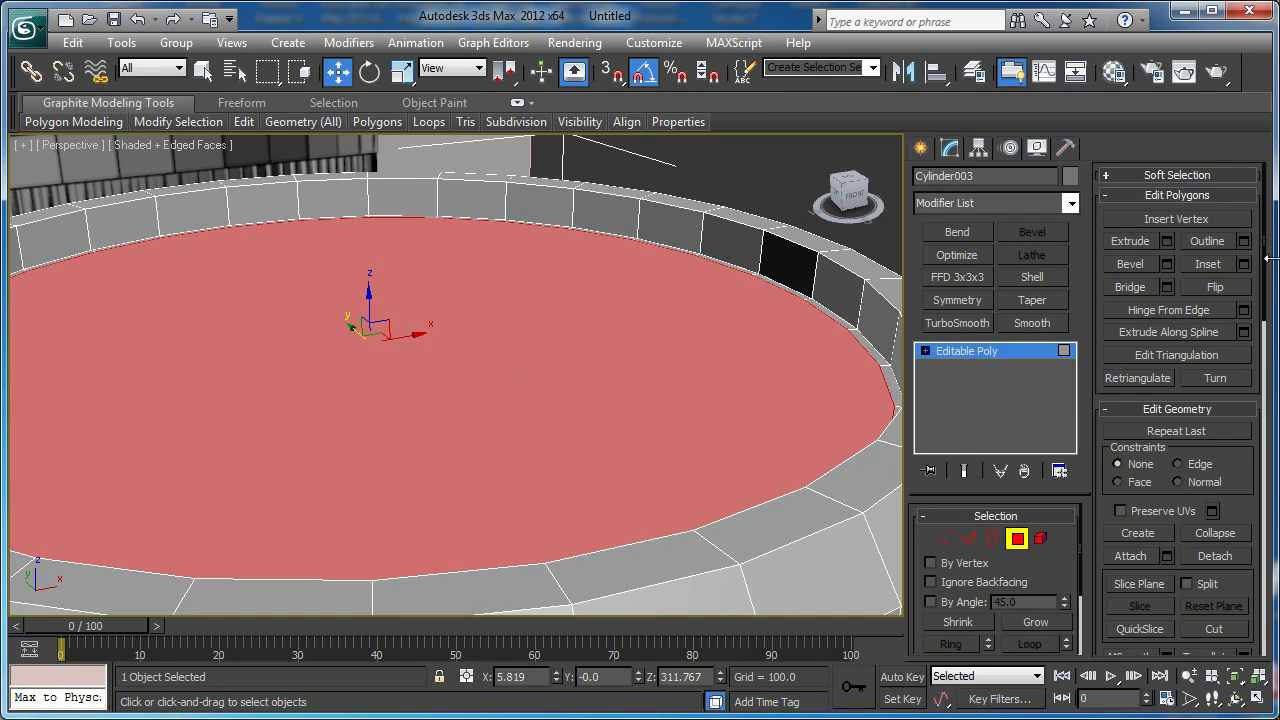
# Extrude the inset cap further down into the cylinder to start the inner wall
pyautogui.click(1165, 243)
pyautogui.moveTo(470, 416); pyautogui.dragTo(388, 412)
pyautogui.click(466, 443)
# Isolate the lens section and delete its recessed top cap polygon
pyautogui.press('f')
pyautogui.press('z')
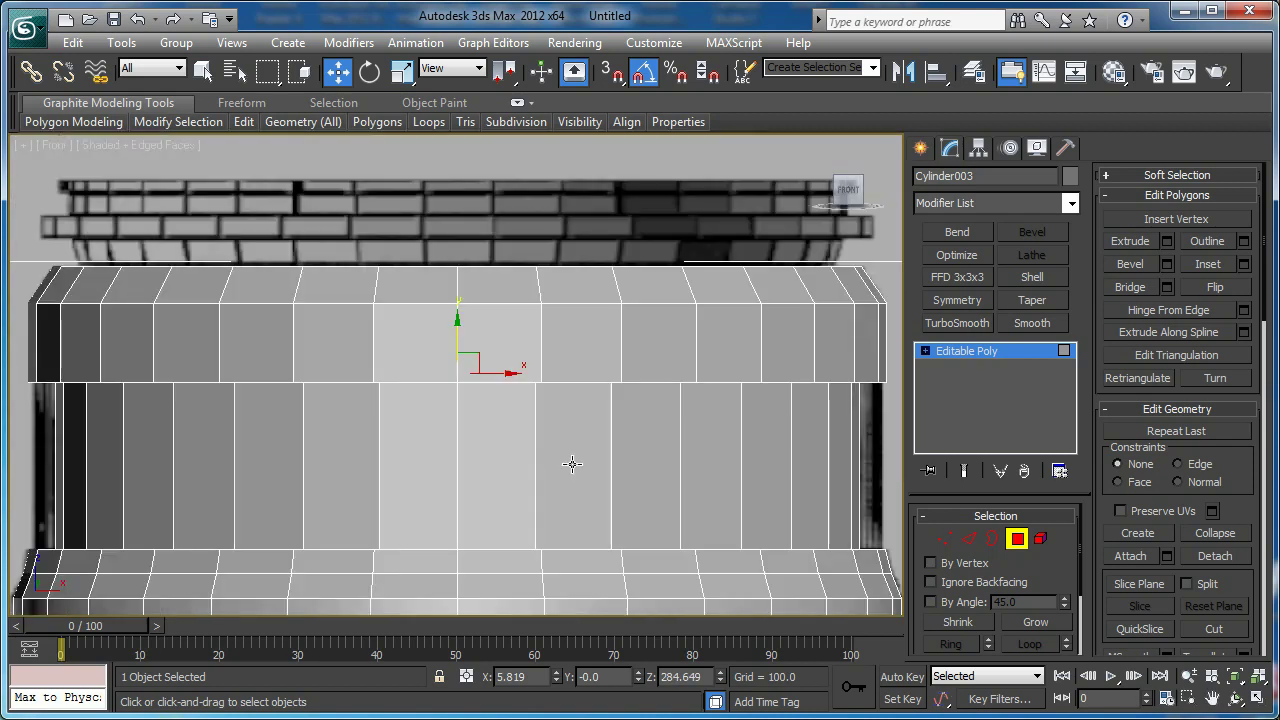
pyautogui.scroll(-4, 572, 464)
pyautogui.press('p')
pyautogui.keyDown('alt'); pyautogui.moveTo(597, 460); pyautogui.dragTo(560, 397, button='middle'); pyautogui.keyUp('alt')
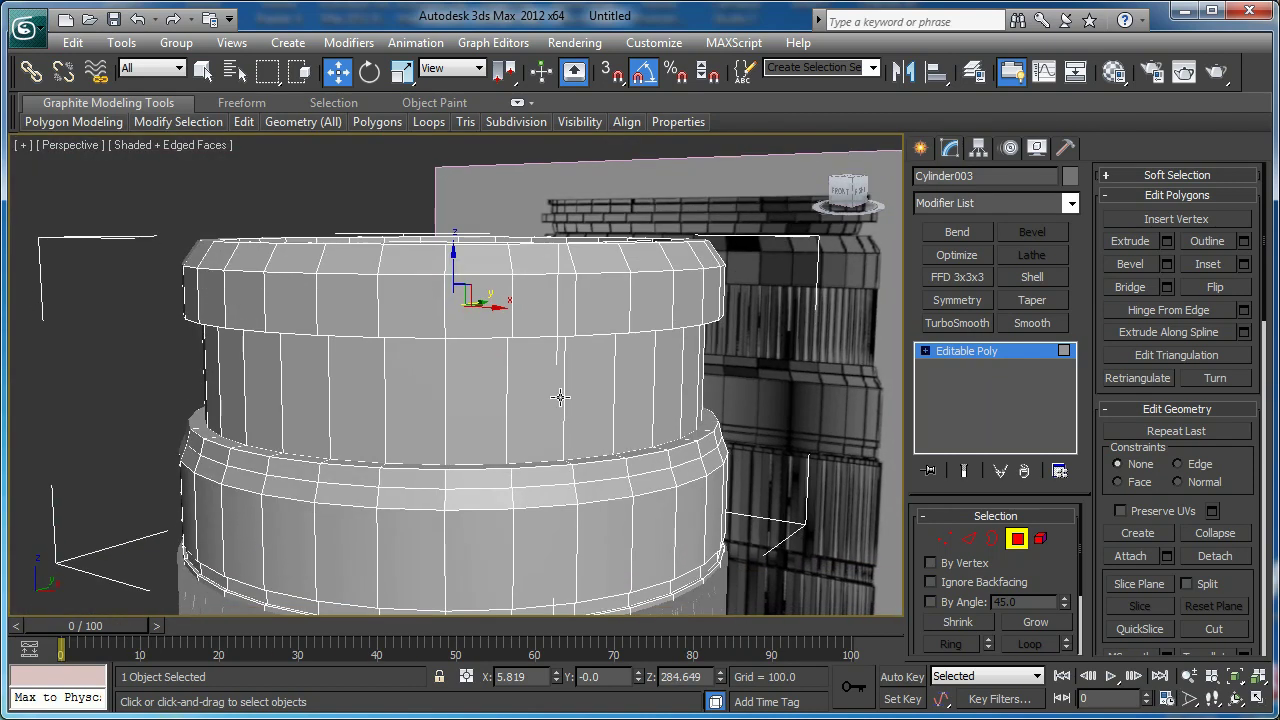
pyautogui.click(1019, 540)
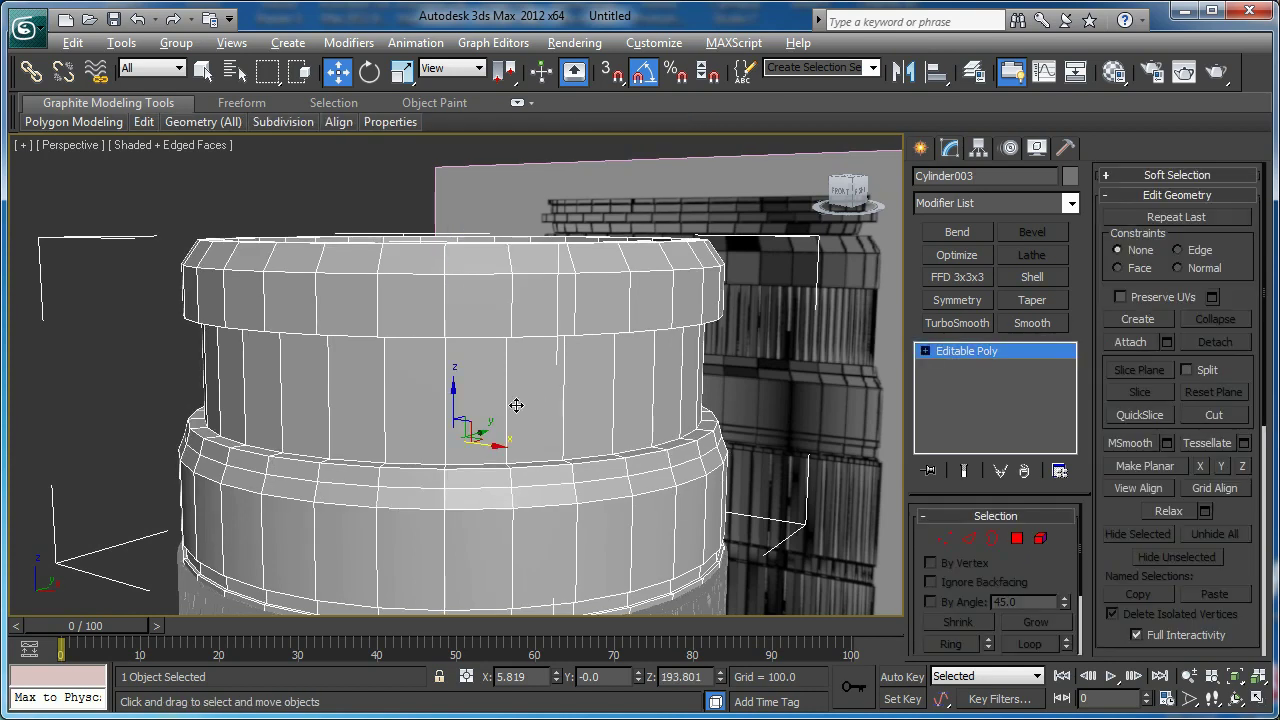
pyautogui.hotkey('alt', 'q')
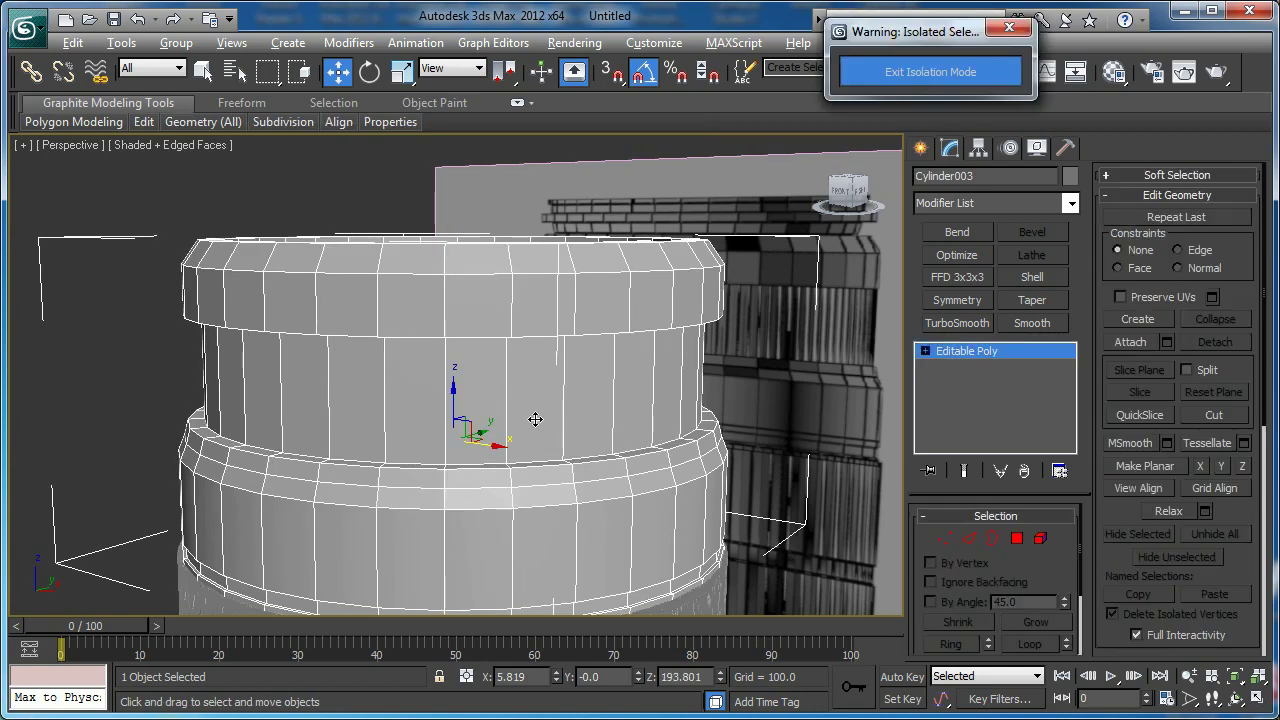
pyautogui.keyDown('alt'); pyautogui.moveTo(531, 406); pyautogui.dragTo(552, 279, button='middle'); pyautogui.keyUp('alt')
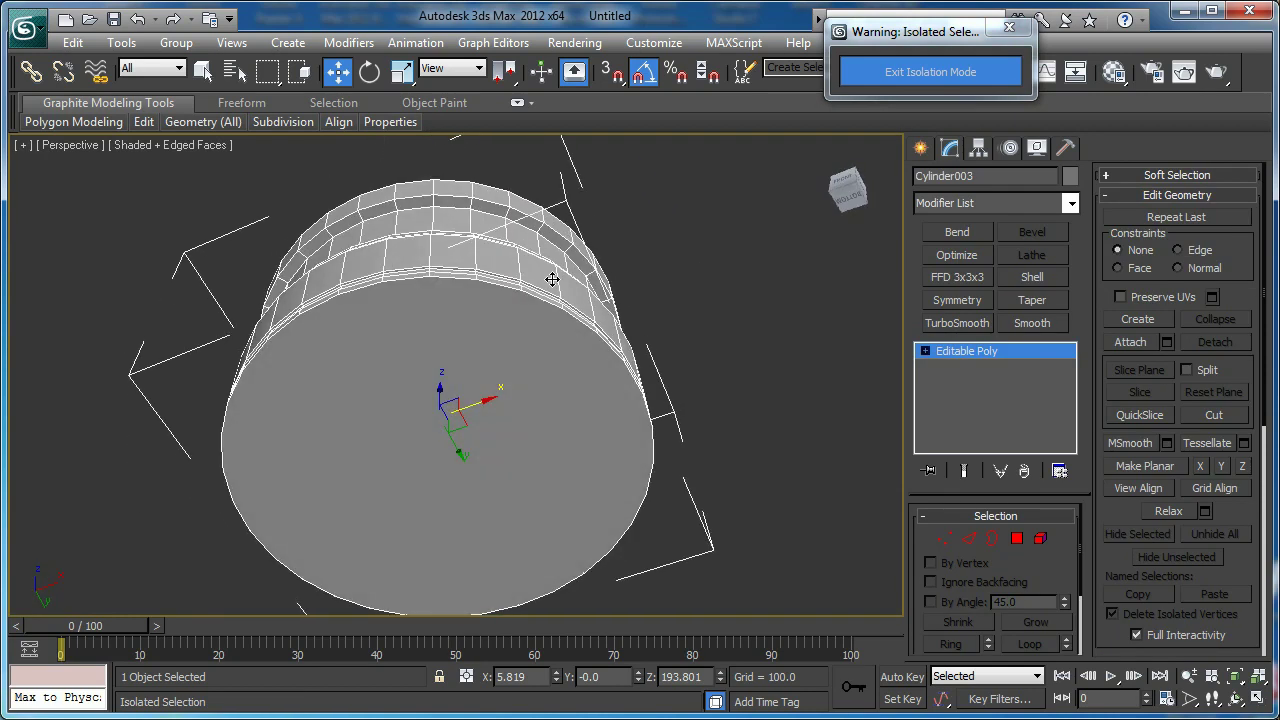
pyautogui.press('4')
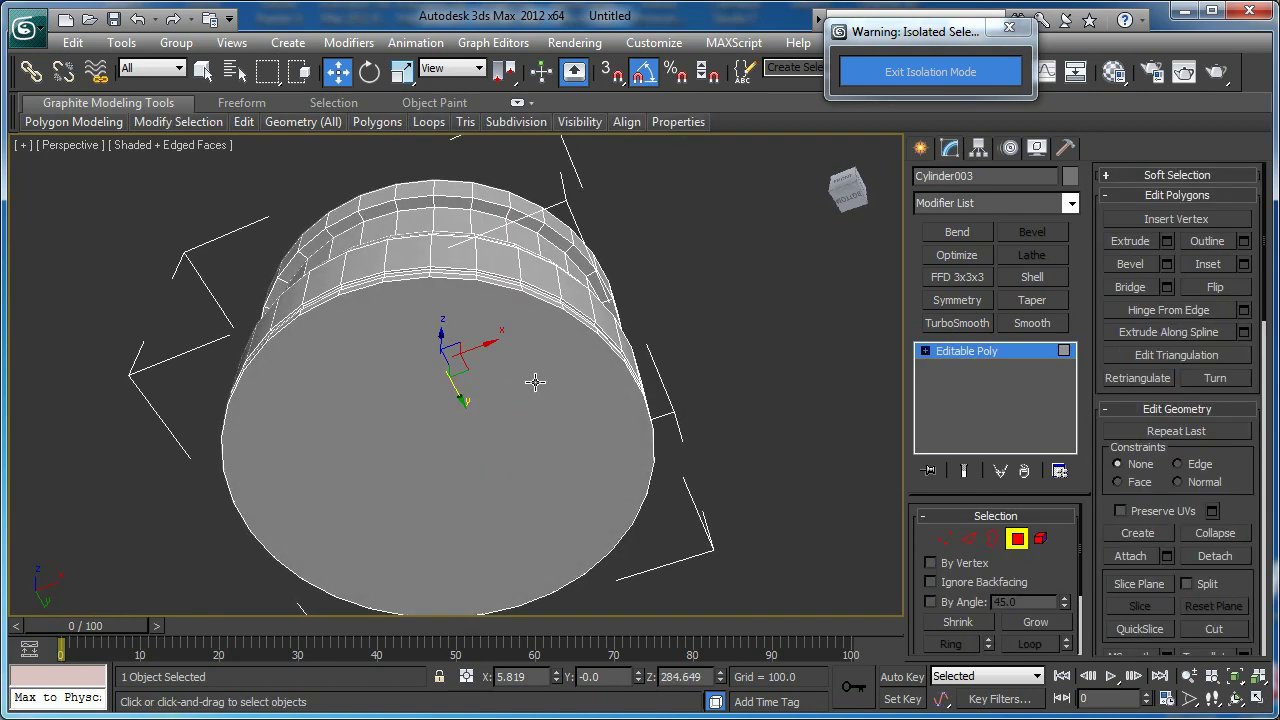
pyautogui.keyDown('alt'); pyautogui.moveTo(534, 354); pyautogui.dragTo(475, 304, button='middle'); pyautogui.keyUp('alt')
pyautogui.press('Delete')
# Inset the bottom cap polygon into a thin ring and delete the inner polygon to open the base
pyautogui.click(457, 466)
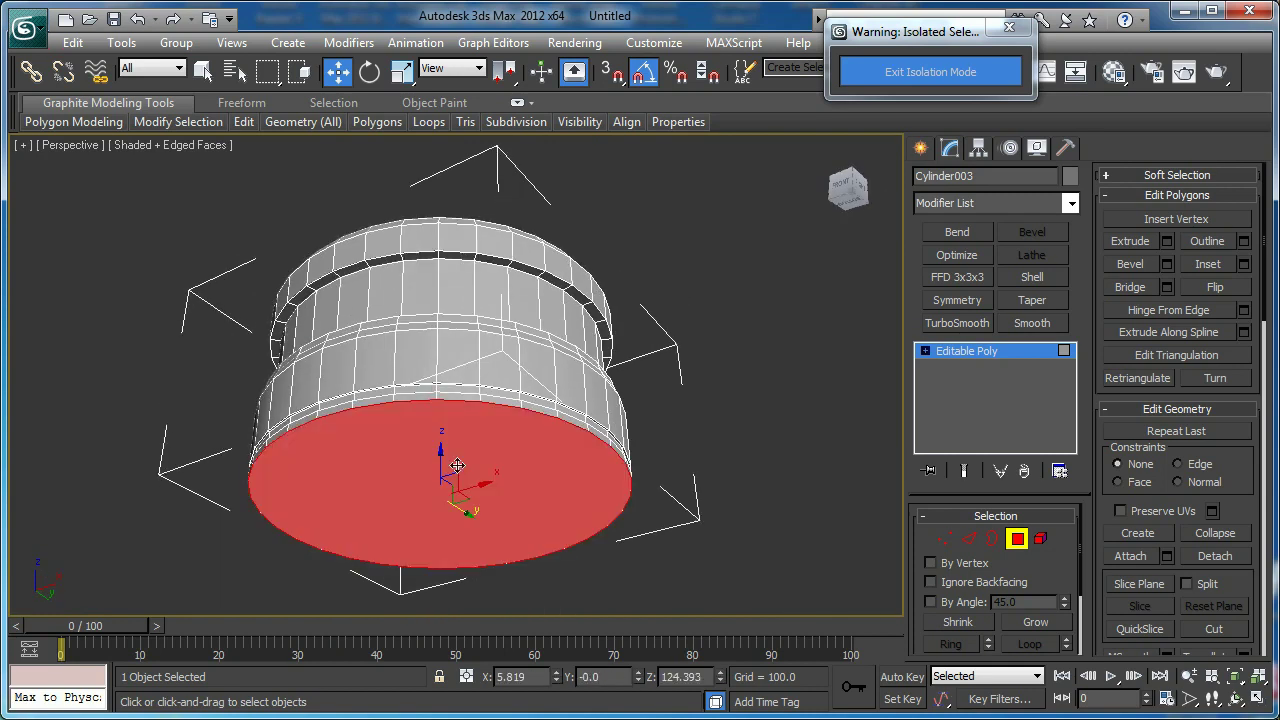
pyautogui.keyDown('alt'); pyautogui.moveTo(457, 466); pyautogui.dragTo(457, 411, button='middle'); pyautogui.keyUp('alt')
pyautogui.scroll(2, 457, 411)
pyautogui.moveTo(559, 423); pyautogui.dragTo(554, 363, button='middle')
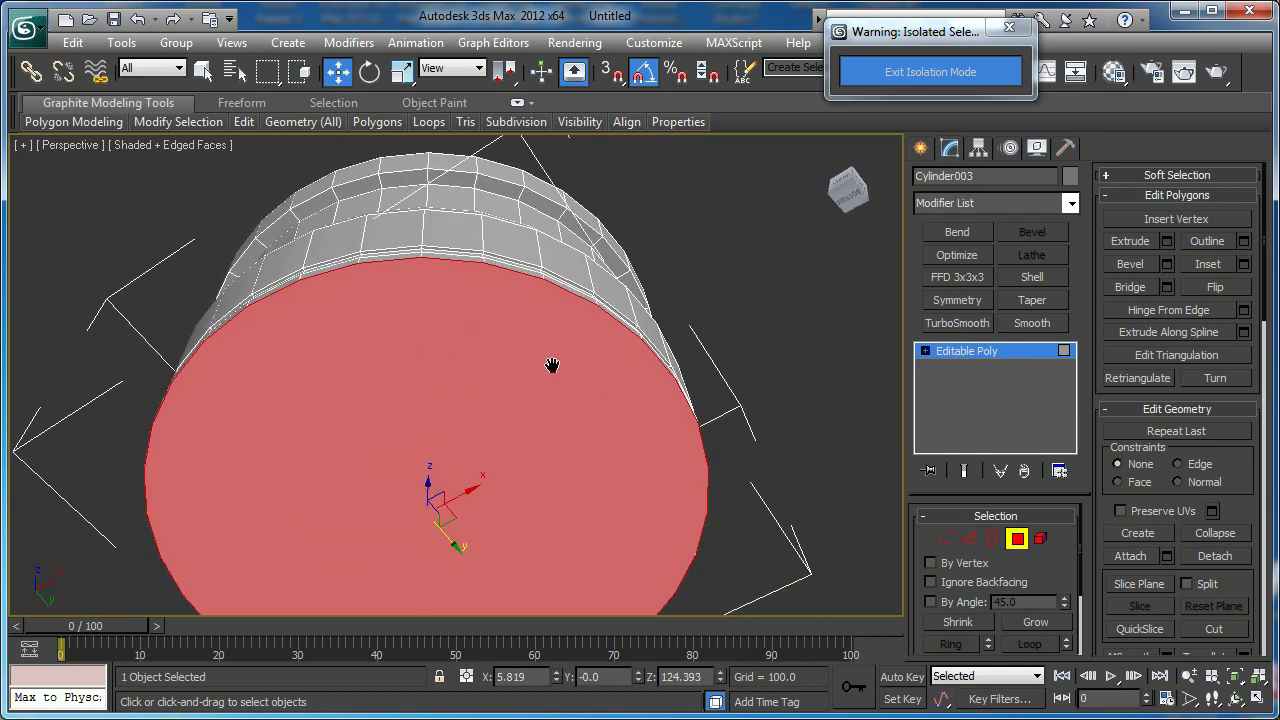
pyautogui.click(1243, 263)
pyautogui.moveTo(484, 414); pyautogui.dragTo(538, 412)
pyautogui.click(467, 445)
pyautogui.keyDown('alt'); pyautogui.moveTo(471, 448); pyautogui.dragTo(477, 419, button='middle'); pyautogui.keyUp('alt')
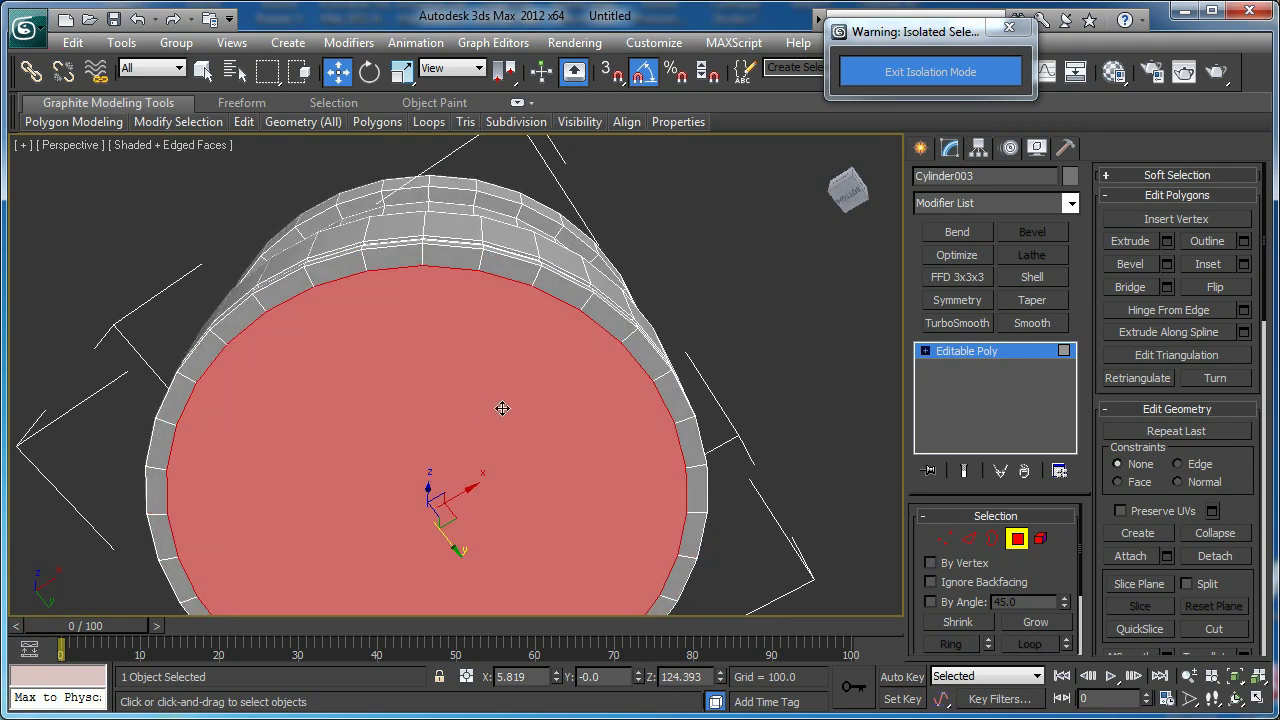
pyautogui.press('Delete')
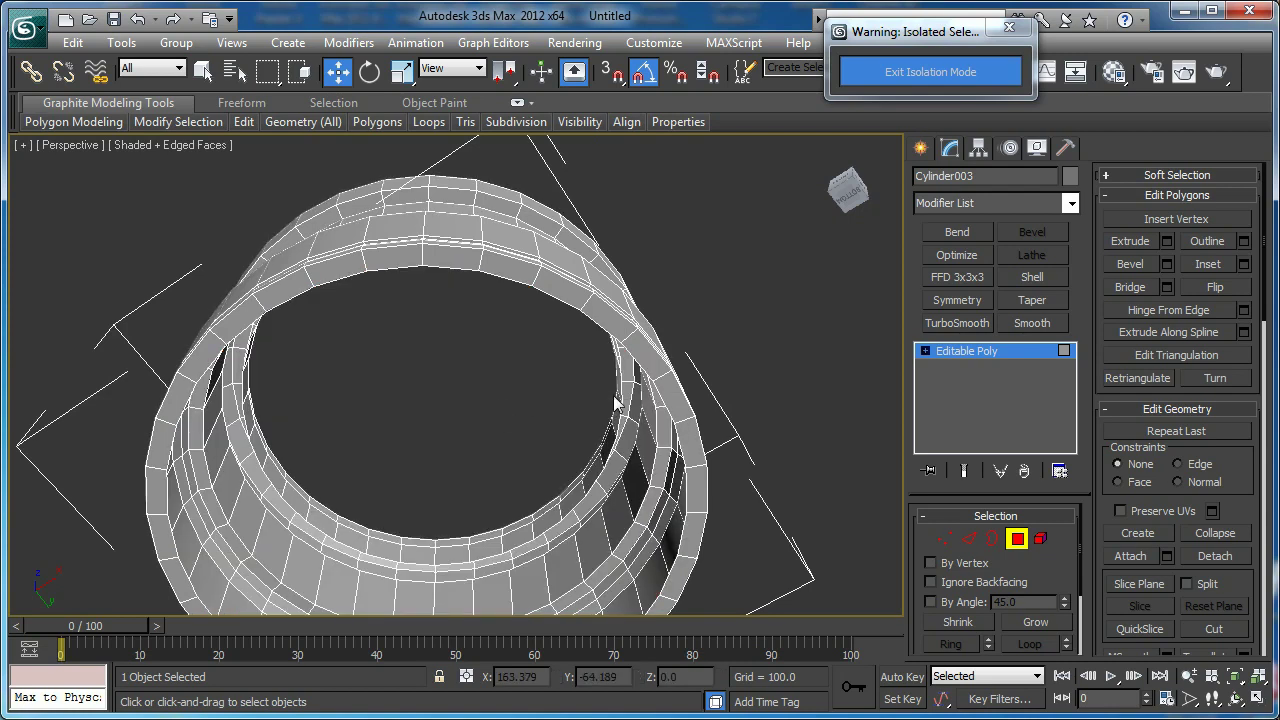
# Select the open border of the inner wall and move it down, snapping it level with the section's bottom edge
pyautogui.press('3')
pyautogui.click(616, 398)
pyautogui.keyDown('alt'); pyautogui.moveTo(616, 400); pyautogui.dragTo(626, 480, button='middle'); pyautogui.keyUp('alt')
pyautogui.press('f')
pyautogui.press('z')
pyautogui.moveTo(489, 450); pyautogui.dragTo(473, 276, button='middle')
pyautogui.press('F3')
pyautogui.scroll(-2, 472, 276)
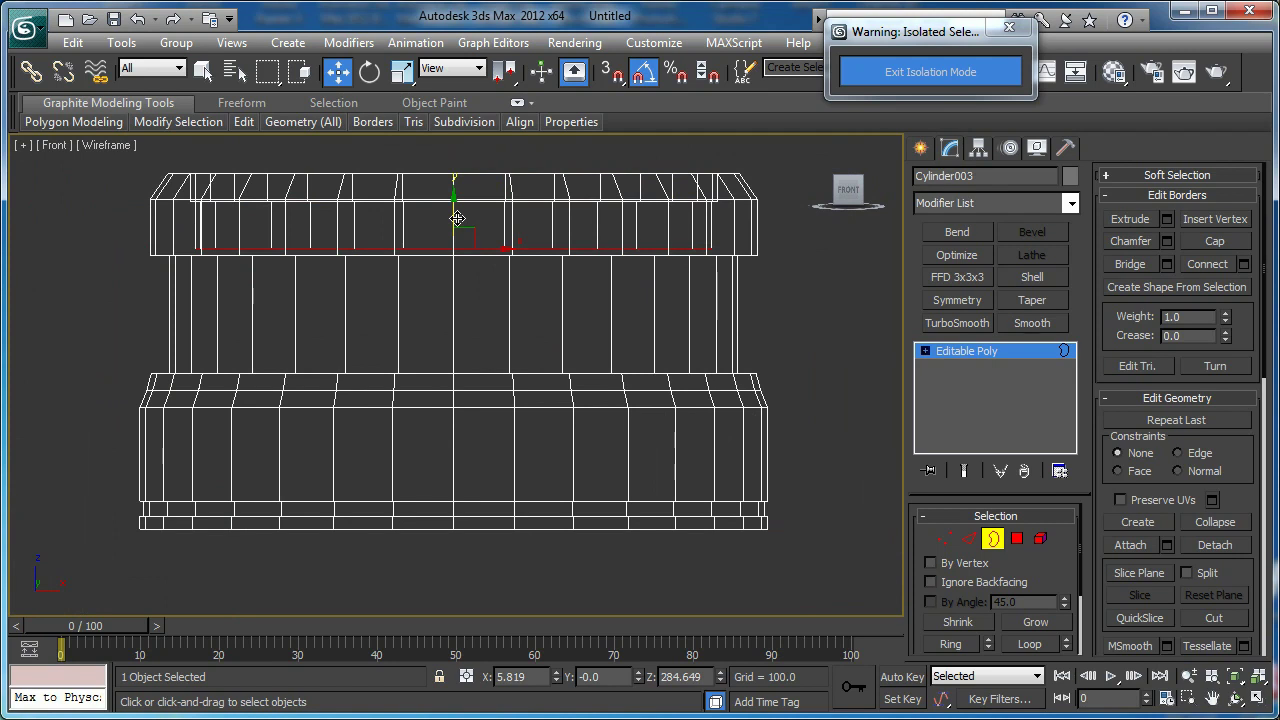
pyautogui.moveTo(453, 214); pyautogui.dragTo(455, 391)
pyautogui.moveTo(461, 436); pyautogui.dragTo(461, 358, button='middle')
pyautogui.scroll(3, 461, 356)
pyautogui.press('s')
pyautogui.moveTo(449, 308); pyautogui.dragTo(449, 550)
pyautogui.moveTo(497, 551); pyautogui.dragTo(437, 540, button='middle')
# Bridge the inner wall's lowered border to the open border of the bottom ring
pyautogui.press('p')
pyautogui.keyDown('alt'); pyautogui.moveTo(523, 527); pyautogui.dragTo(534, 380, button='middle'); pyautogui.keyUp('alt')
pyautogui.press('F3')
pyautogui.moveTo(702, 290); pyautogui.dragTo(646, 381, button='middle')
pyautogui.keyDown('alt'); pyautogui.moveTo(659, 378); pyautogui.dragTo(554, 380, button='middle'); pyautogui.keyUp('alt')
pyautogui.keyDown('ctrl'); pyautogui.click(620, 356); pyautogui.keyUp('ctrl')
pyautogui.scroll(-1, 540, 402)
pyautogui.press('s')
pyautogui.scroll(1, 554, 380)
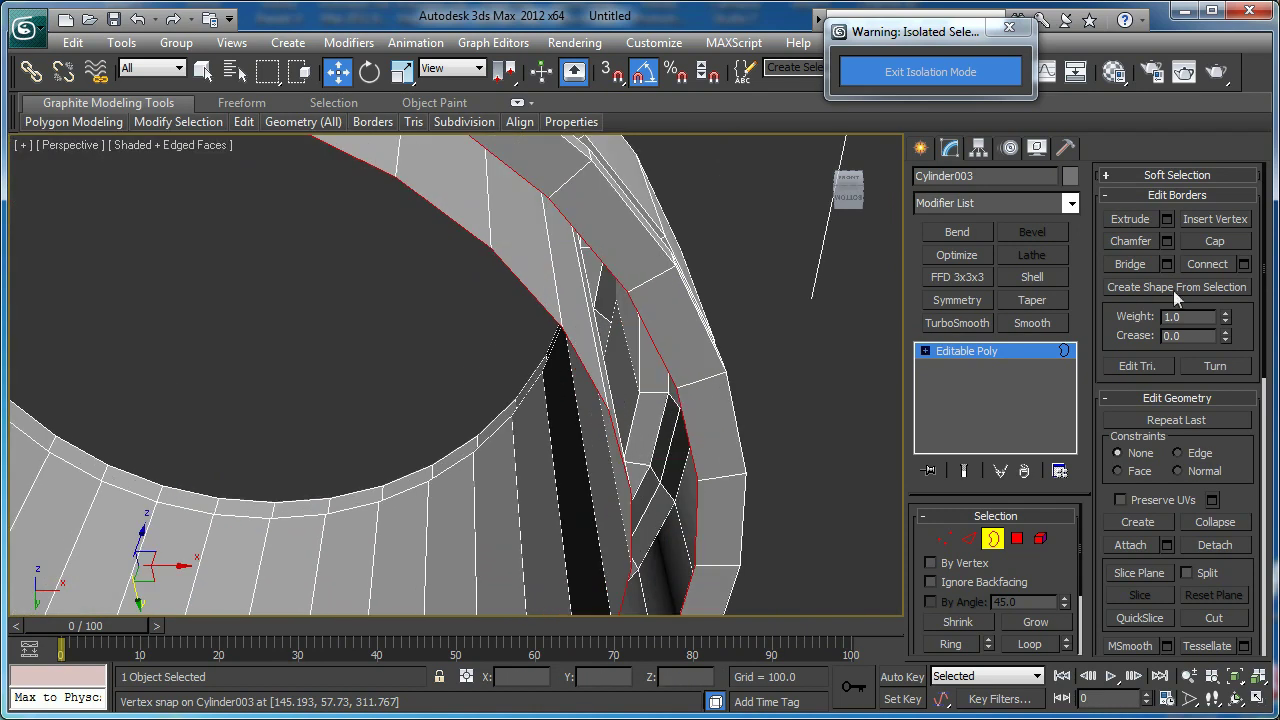
pyautogui.click(1127, 264)
pyautogui.moveTo(704, 384); pyautogui.dragTo(673, 395, button='middle')
pyautogui.moveTo(650, 344); pyautogui.dragTo(651, 349, button='middle')
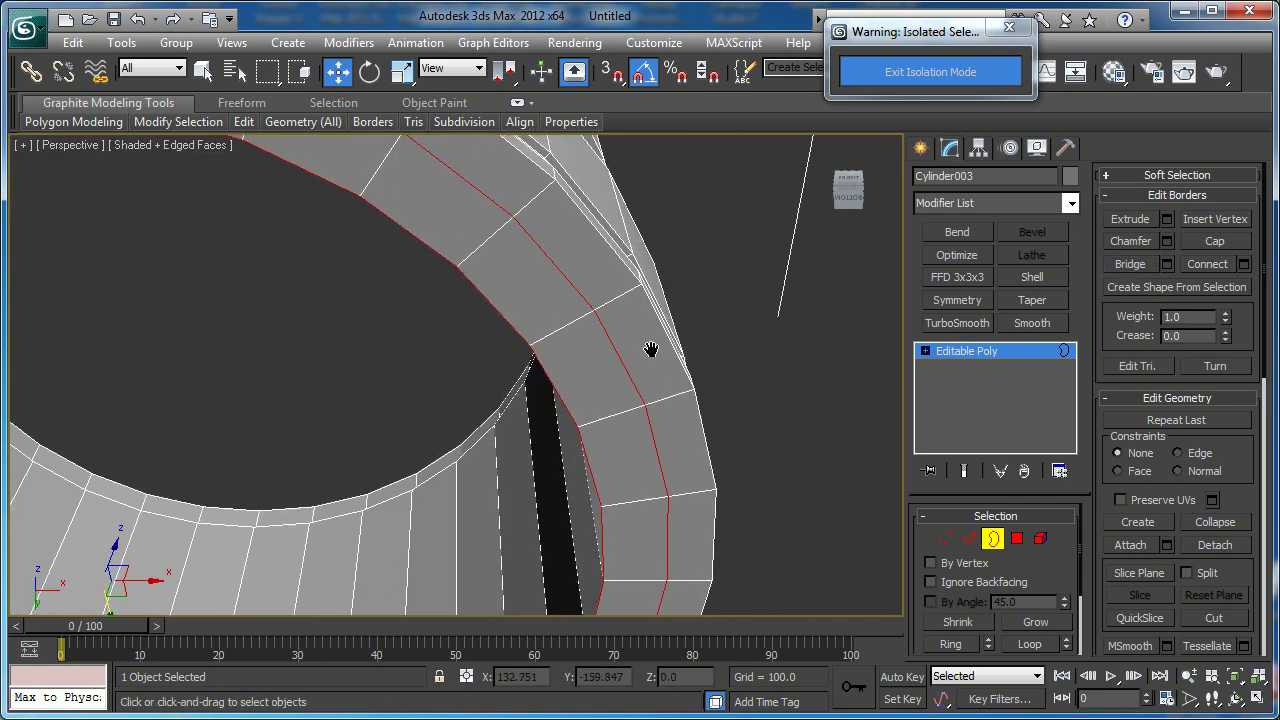
# Remove the edge loop running around the middle of the bottom ring
pyautogui.press('2')
pyautogui.click(619, 358)
pyautogui.hotkey('alt', 'l')
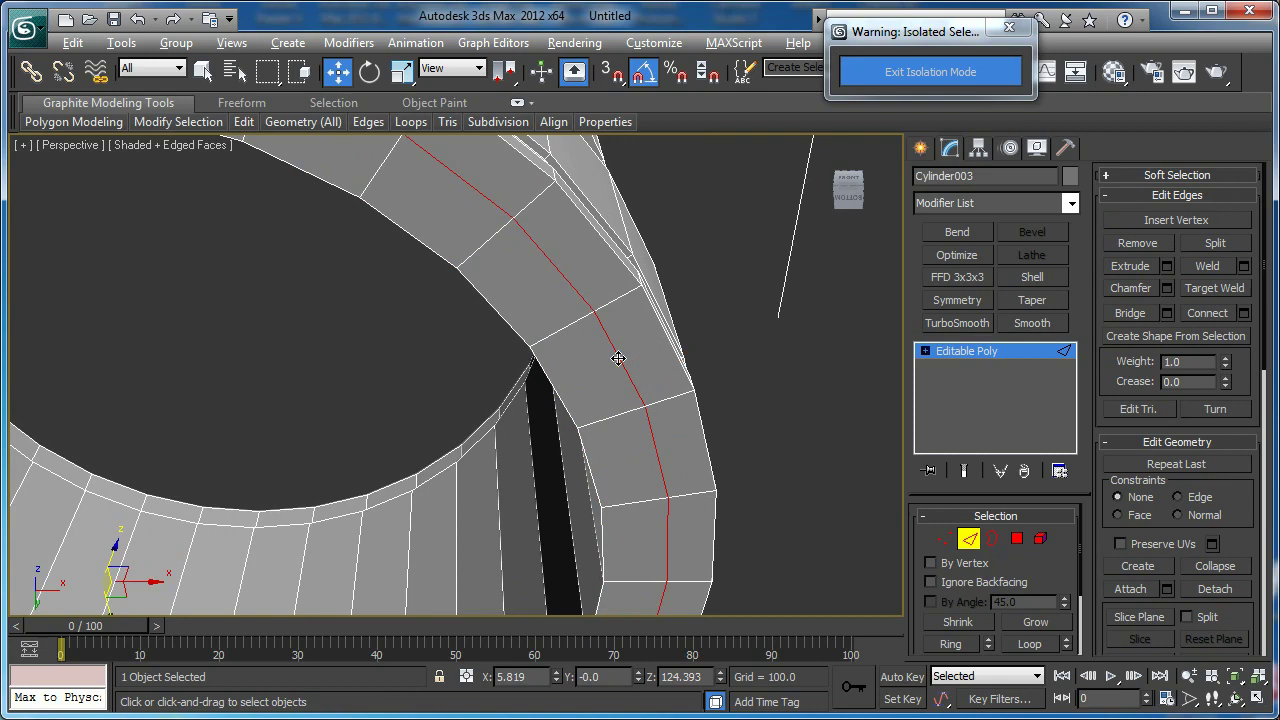
pyautogui.press('BackSpace')
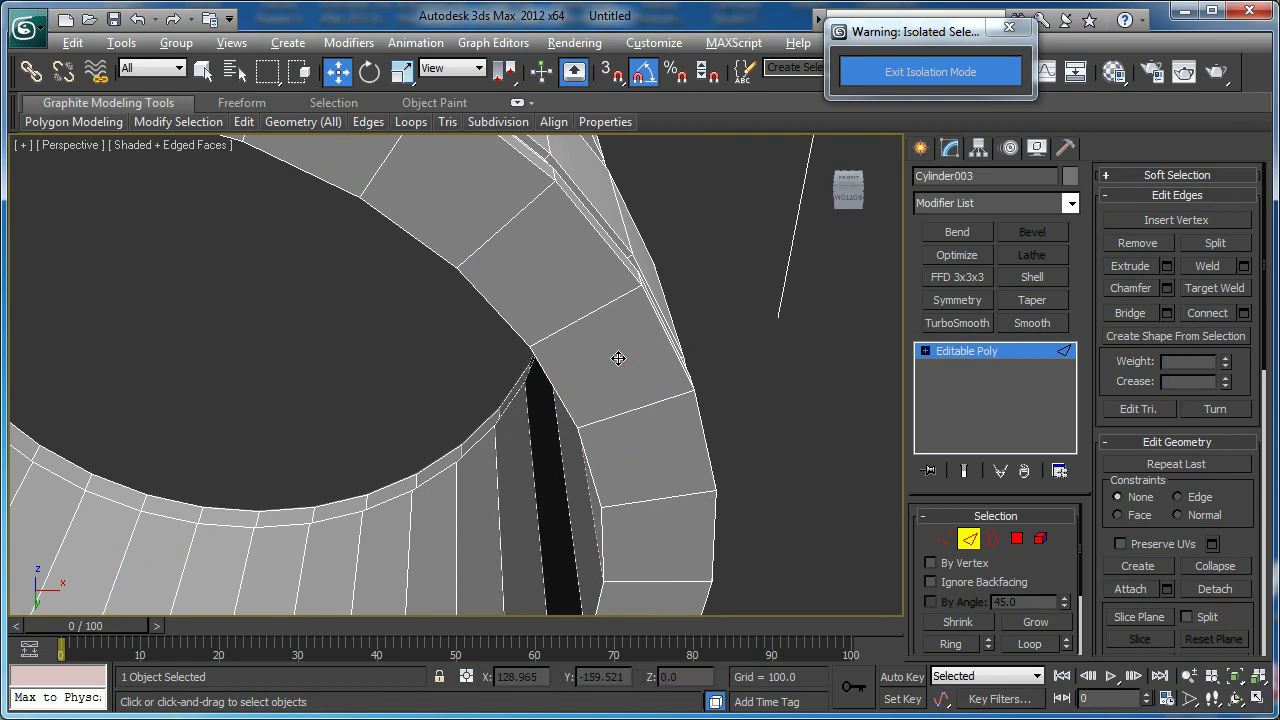
# Select the ring of horizontal edges along one strip of the section's profile
pyautogui.scroll(-4, 600, 372)
pyautogui.keyDown('alt'); pyautogui.moveTo(571, 374); pyautogui.dragTo(534, 486, button='middle'); pyautogui.keyUp('alt')
pyautogui.moveTo(534, 486); pyautogui.dragTo(450, 449, button='middle')
pyautogui.scroll(3, 442, 394)
pyautogui.moveTo(479, 400); pyautogui.dragTo(507, 566, button='middle')
pyautogui.click(457, 508)
pyautogui.hotkey('alt', 'r')
pyautogui.moveTo(480, 515); pyautogui.dragTo(448, 437, button='middle')
pyautogui.scroll(3, 464, 464)
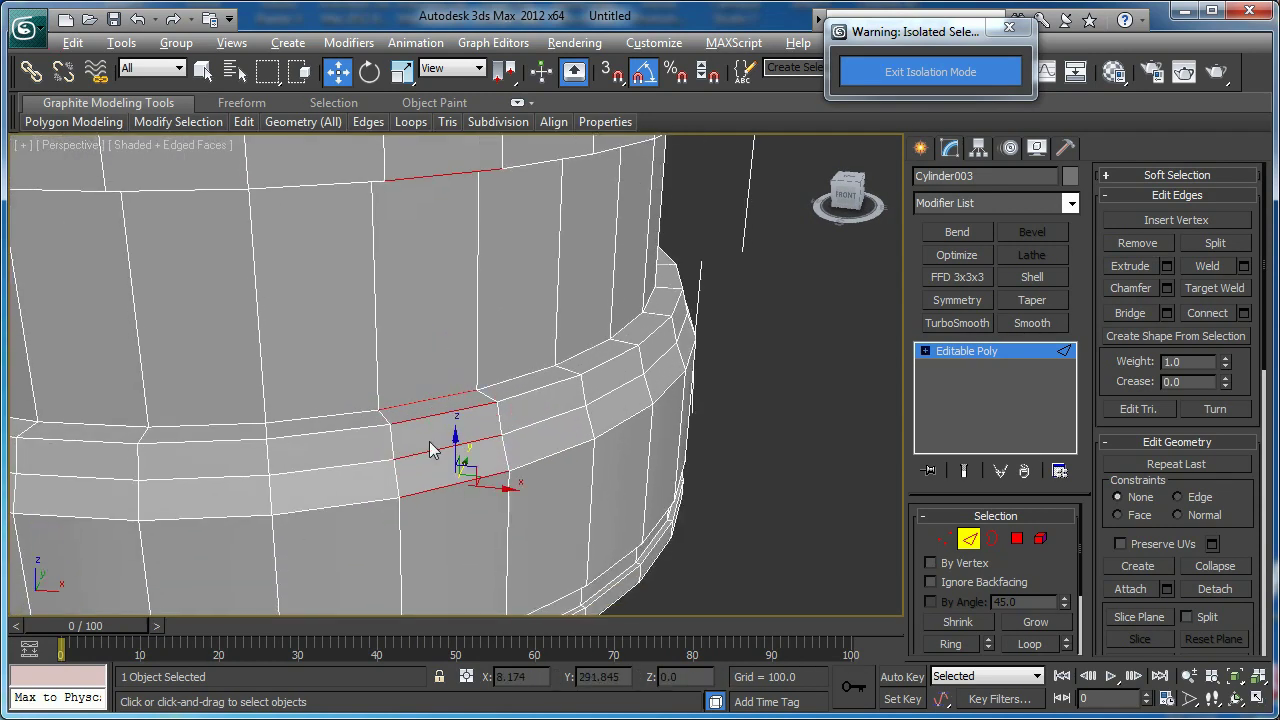
pyautogui.click(1040, 645)
pyautogui.keyDown('alt'); pyautogui.moveTo(534, 440); pyautogui.dragTo(582, 370, button='middle'); pyautogui.keyUp('alt')
pyautogui.scroll(3, 582, 366)
pyautogui.moveTo(585, 350); pyautogui.dragTo(551, 381, button='middle')
pyautogui.hotkey('ctrl', 'z')
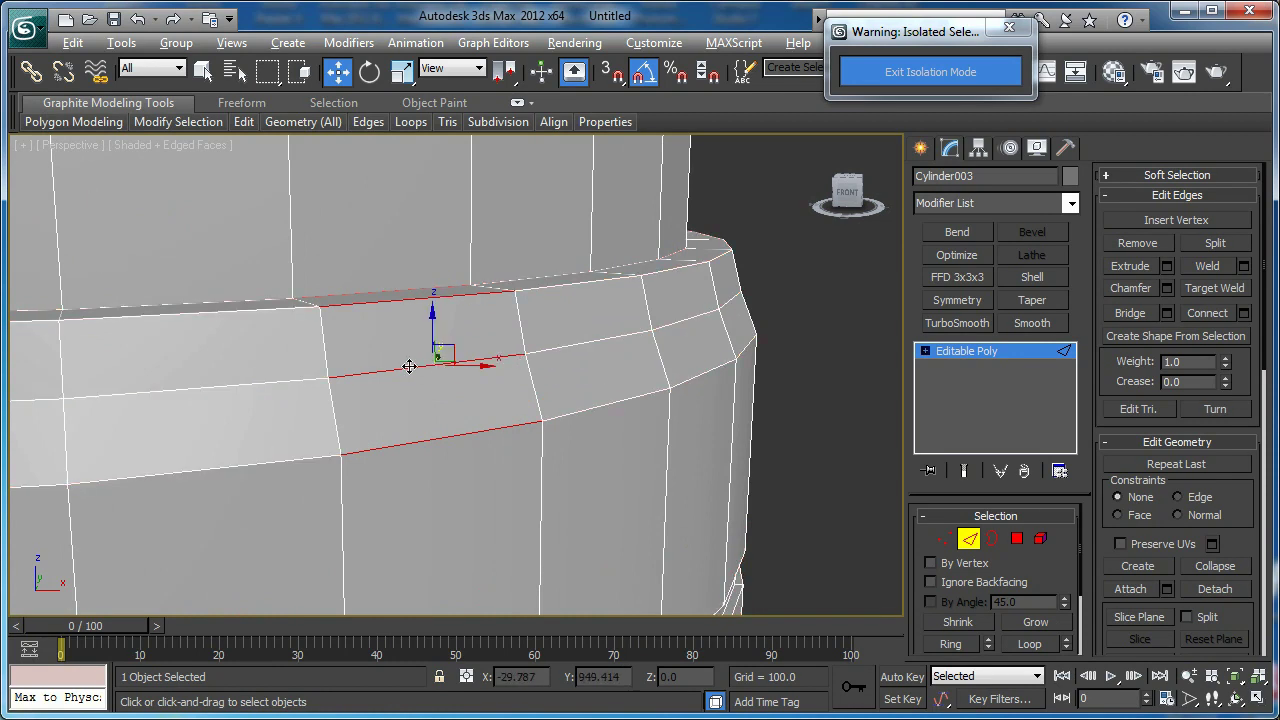
# Deselect the middle edge of the lower sloped shoulder and expand the remaining edges into full loops
pyautogui.keyDown('alt'); pyautogui.click(409, 366); pyautogui.keyUp('alt')
pyautogui.click(1030, 645)
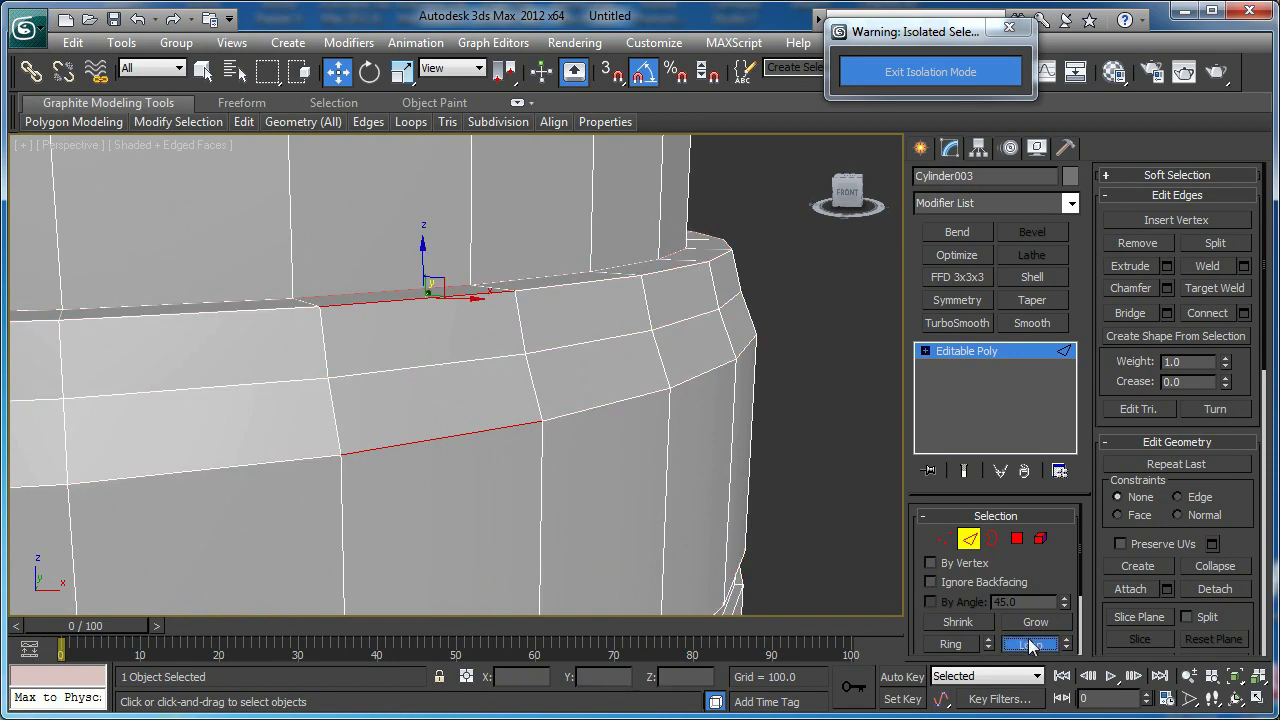
pyautogui.scroll(-4, 477, 396)
pyautogui.keyDown('alt'); pyautogui.moveTo(477, 387); pyautogui.dragTo(475, 462, button='middle'); pyautogui.keyUp('alt')
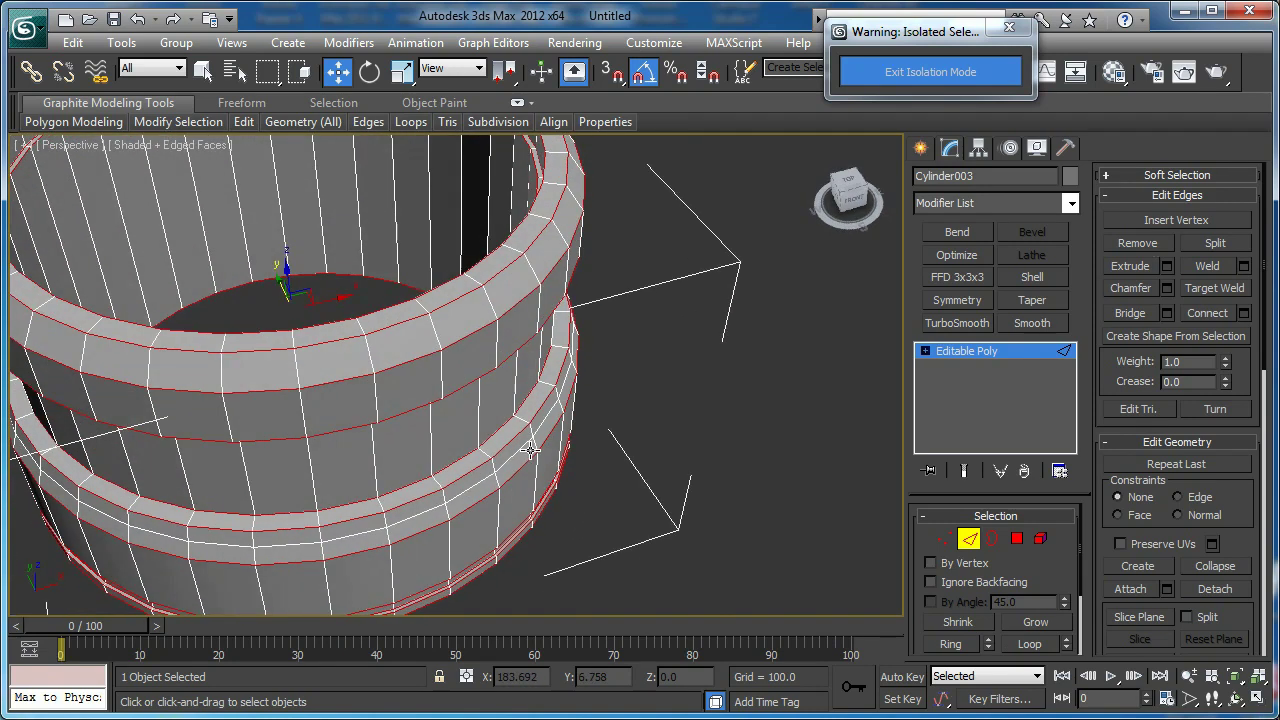
# Chamfer the selected edge loops by 0.629 with 2 connecting segments
pyautogui.moveTo(540, 392); pyautogui.dragTo(537, 546, button='middle')
pyautogui.scroll(4, 537, 546)
pyautogui.moveTo(608, 426); pyautogui.dragTo(575, 390, button='middle')
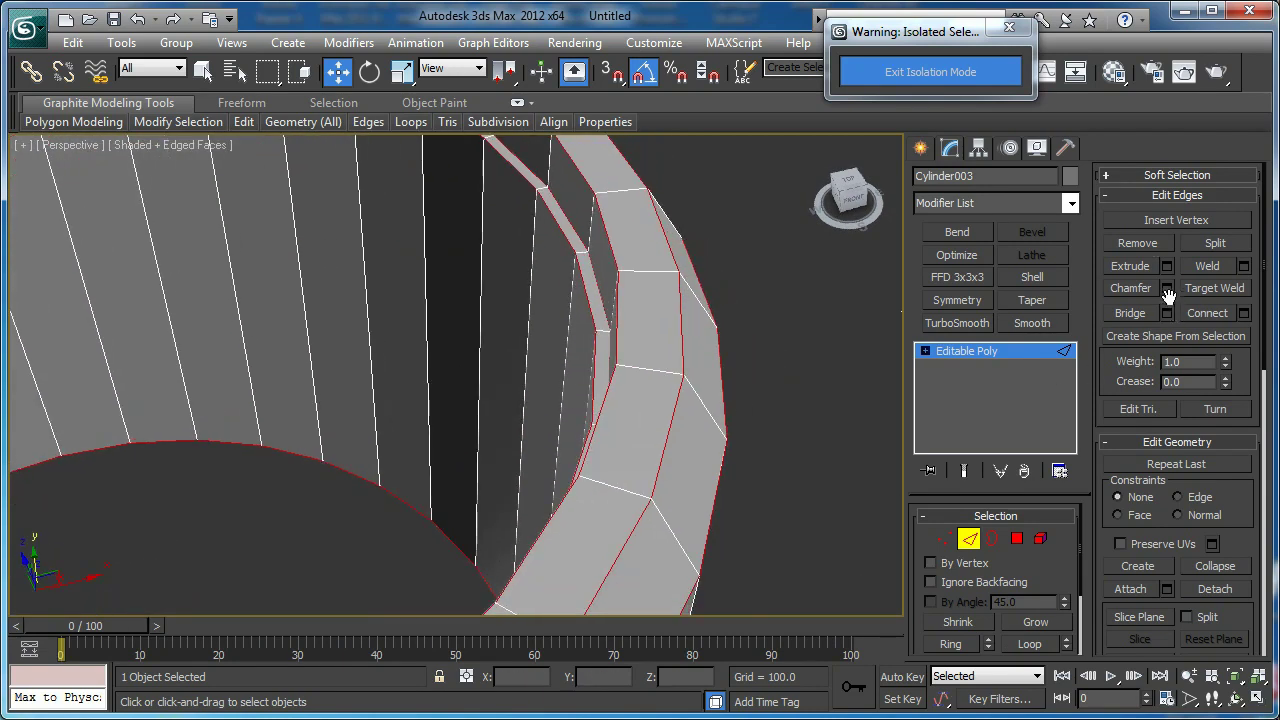
pyautogui.click(1167, 290)
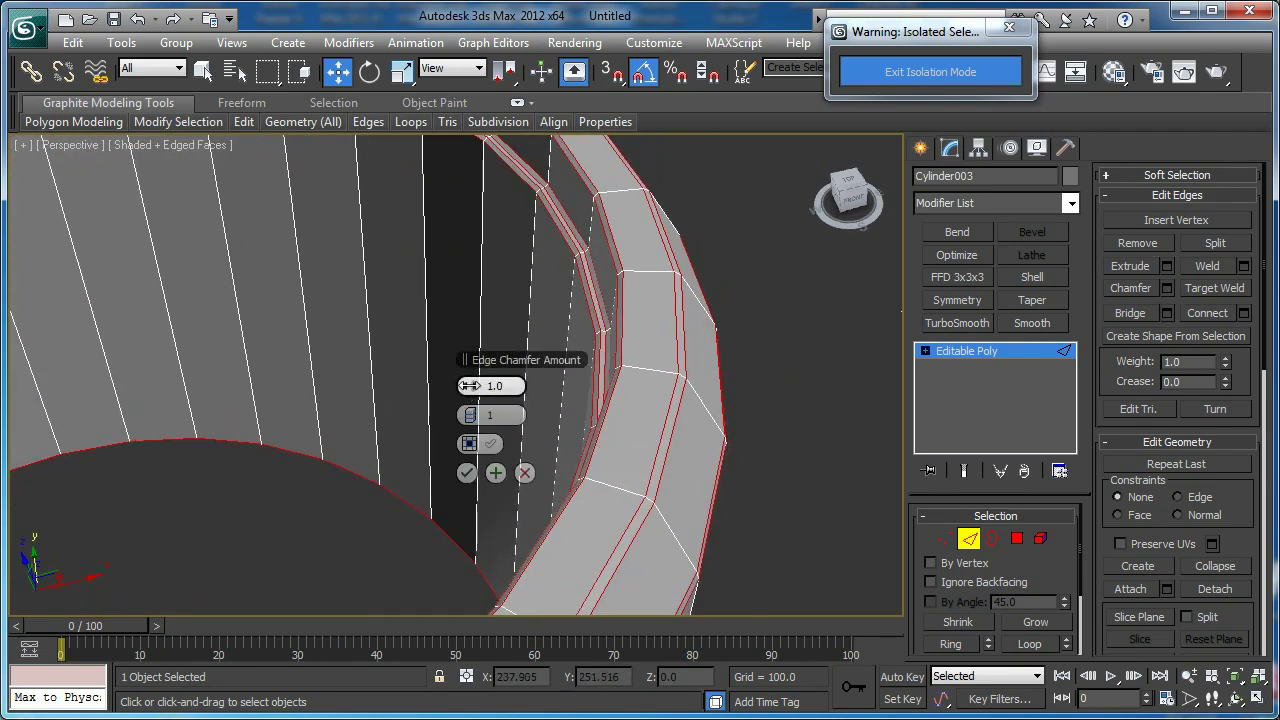
pyautogui.moveTo(468, 385); pyautogui.dragTo(466, 386)
pyautogui.moveTo(586, 368); pyautogui.dragTo(297, 366, button='middle')
pyautogui.scroll(3, 314, 357)
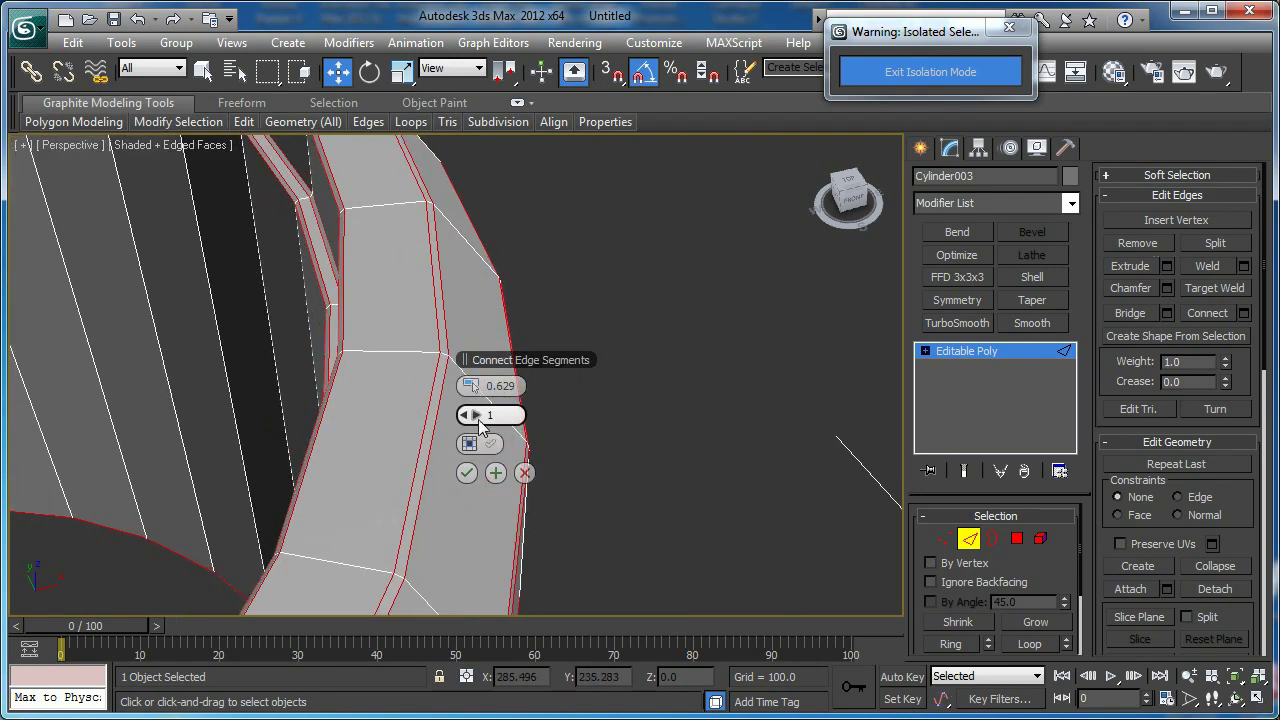
pyautogui.click(477, 415)
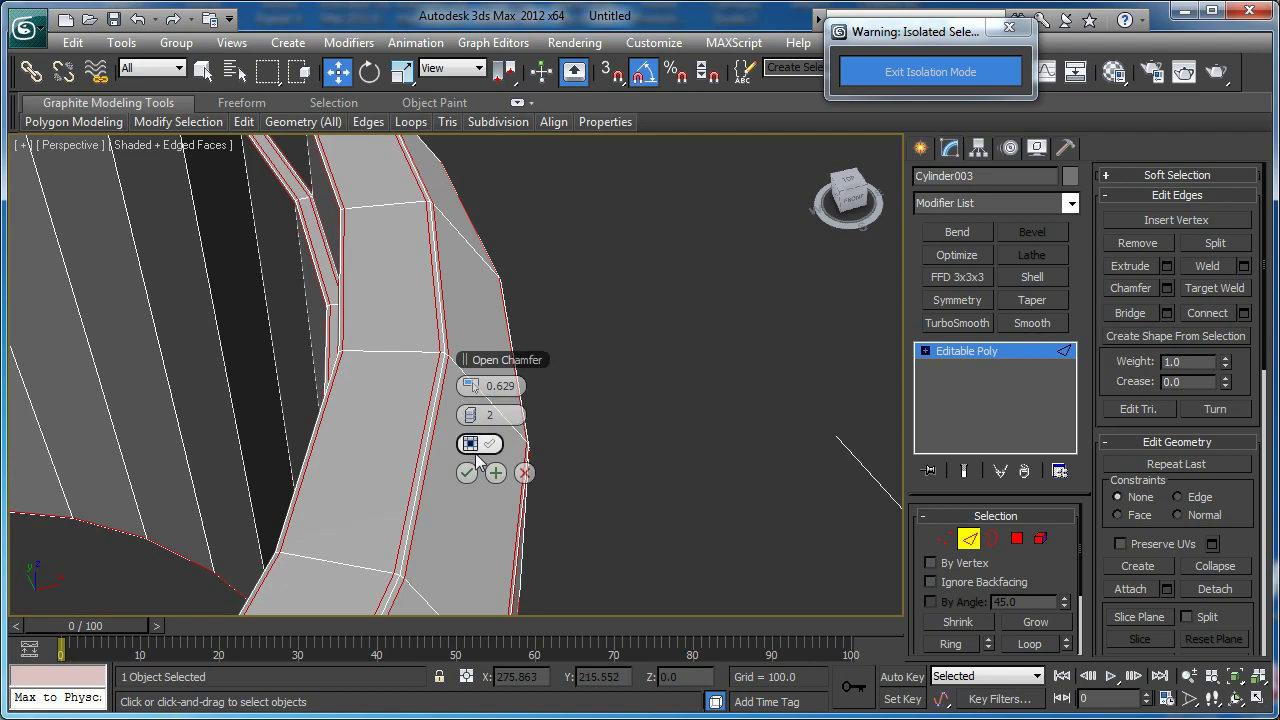
pyautogui.click(465, 475)
# Apply TurboSmooth to the section, hide its edge overlay and bring the rest of the lens back from isolation
pyautogui.click(969, 541)
pyautogui.scroll(-4, 594, 390)
pyautogui.moveTo(594, 390)
pyautogui.keyDown('alt'); pyautogui.mouseDown(button='middle')
pyautogui.moveTo(612, 345)
pyautogui.moveTo(601, 377)
pyautogui.moveTo(657, 334)
pyautogui.moveTo(610, 419)
pyautogui.moveTo(543, 246)
pyautogui.moveTo(651, 240)
pyautogui.moveTo(603, 331)
pyautogui.moveTo(610, 320)
pyautogui.mouseUp(button='middle'); pyautogui.keyUp('alt')
pyautogui.click(947, 323)
pyautogui.scroll(-4, 640, 392)
pyautogui.press('F4')
pyautogui.scroll(3, 601, 377)
pyautogui.scroll(-3, 554, 297)
pyautogui.click(886, 72)
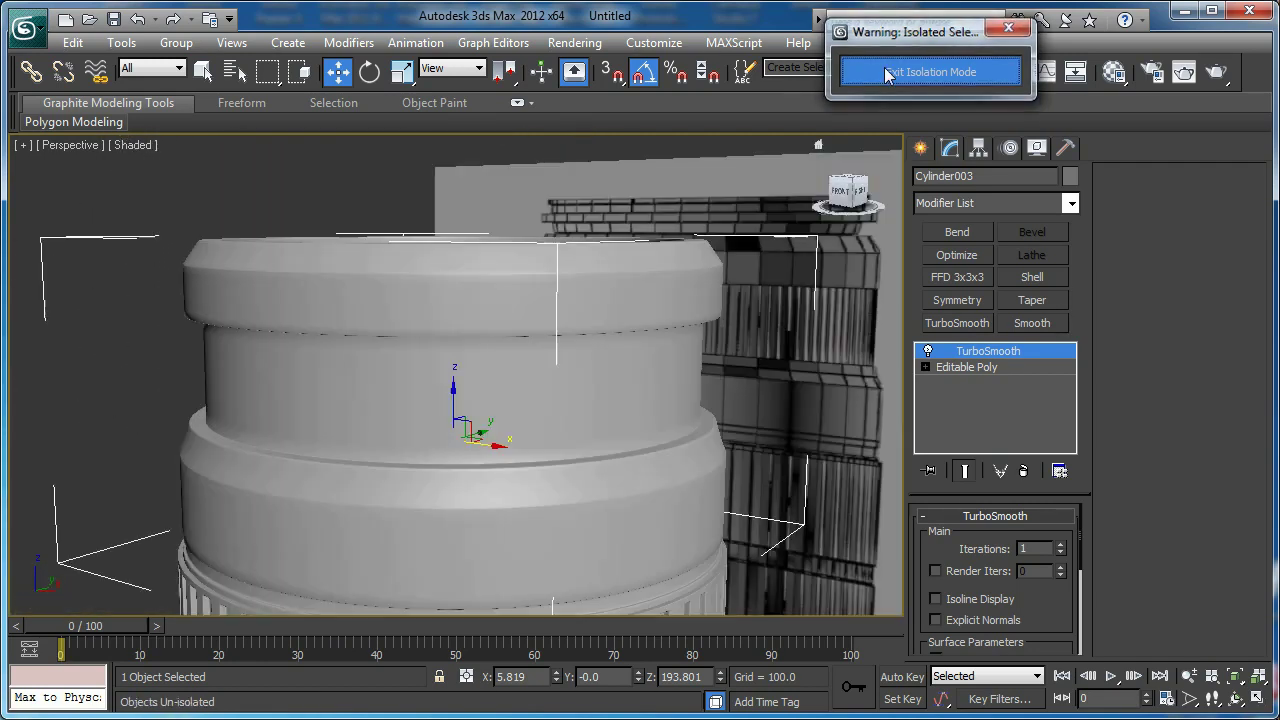
# Compare the smoothed upper section with the reference image from the front and in perspective
pyautogui.press('f')
pyautogui.press('z')
pyautogui.moveTo(558, 378); pyautogui.dragTo(535, 355, button='middle')
pyautogui.scroll(-3, 625, 360)
pyautogui.press('p')
pyautogui.press('z')
pyautogui.scroll(-2, 612, 344)
pyautogui.moveTo(785, 302); pyautogui.dragTo(646, 298, button='middle')
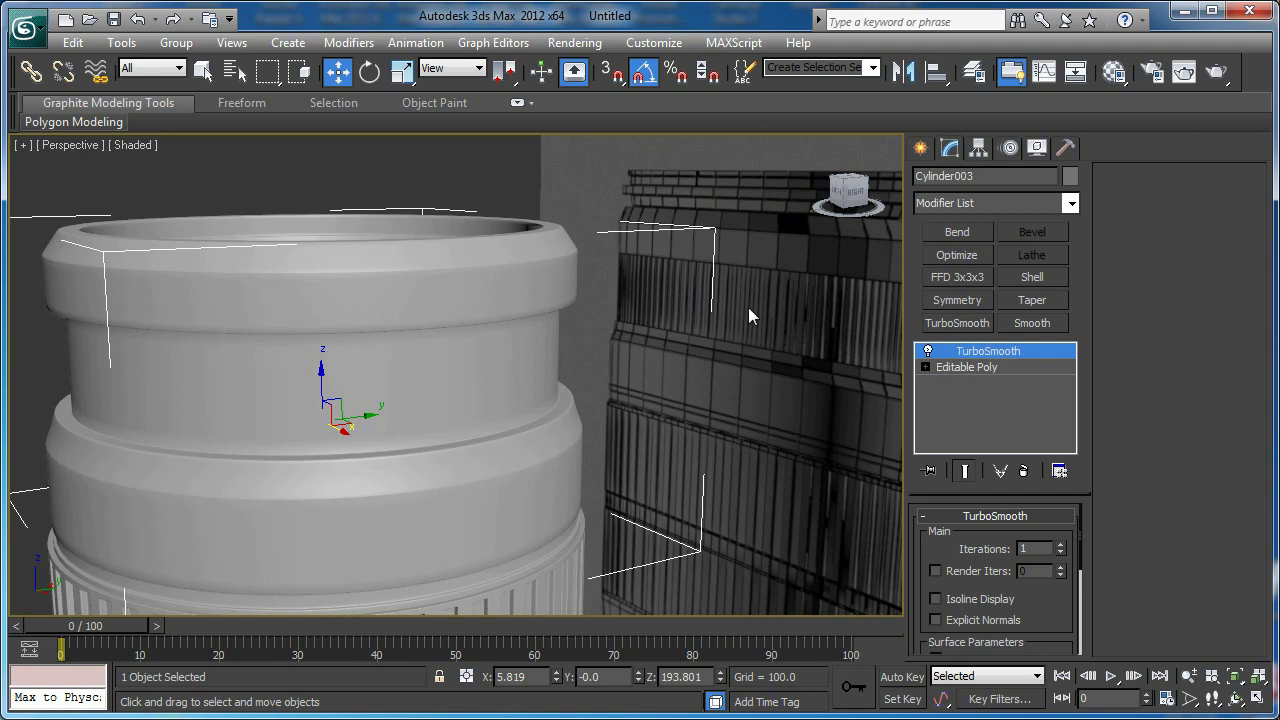
pyautogui.keyDown('alt'); pyautogui.moveTo(749, 309); pyautogui.dragTo(767, 299, button='middle'); pyautogui.keyUp('alt')
# Create a cylinder from the front over the recess between the two rims, about 170 in radius and 33 in height
pyautogui.press('f')
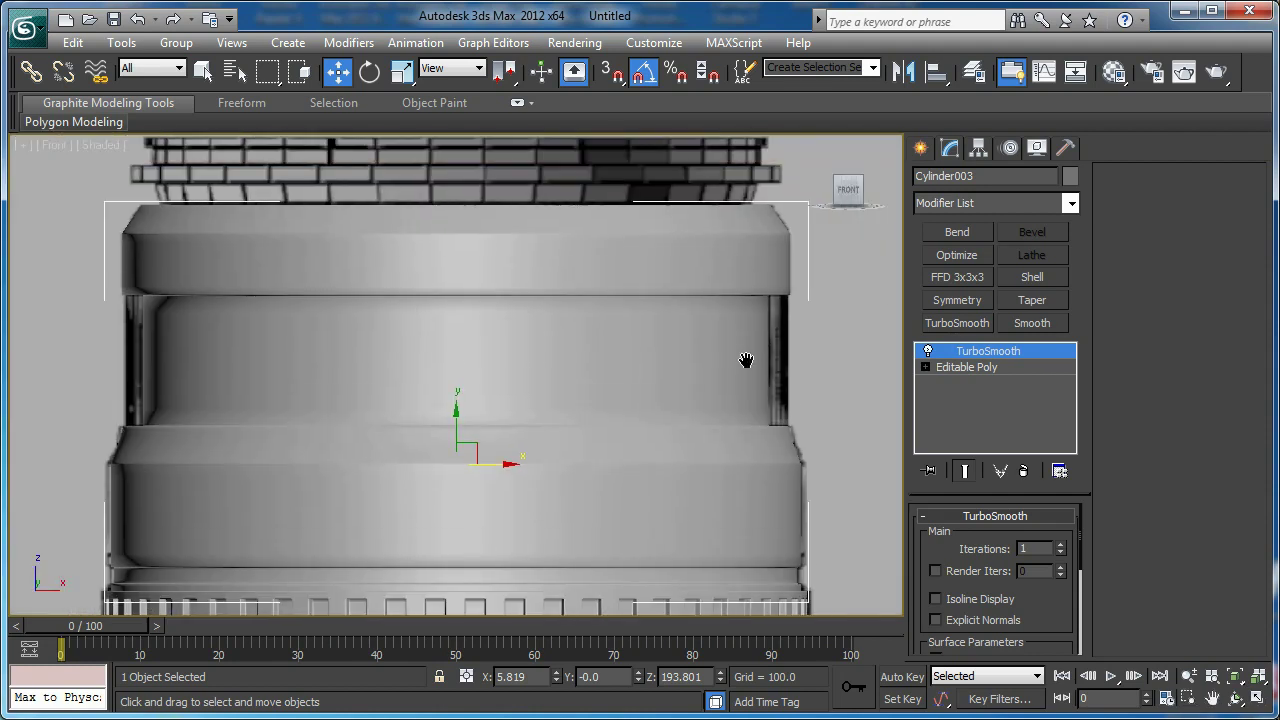
pyautogui.click(921, 148)
pyautogui.click(958, 316)
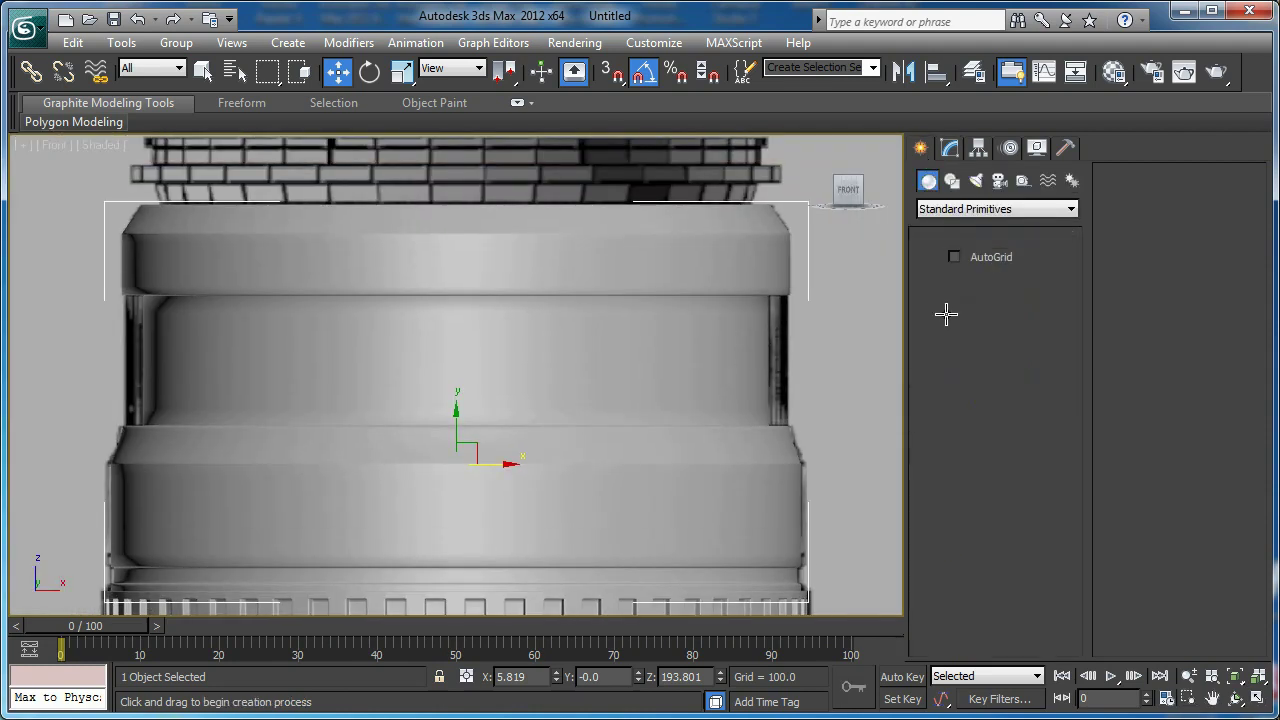
pyautogui.moveTo(453, 371); pyautogui.dragTo(459, 335, button='middle')
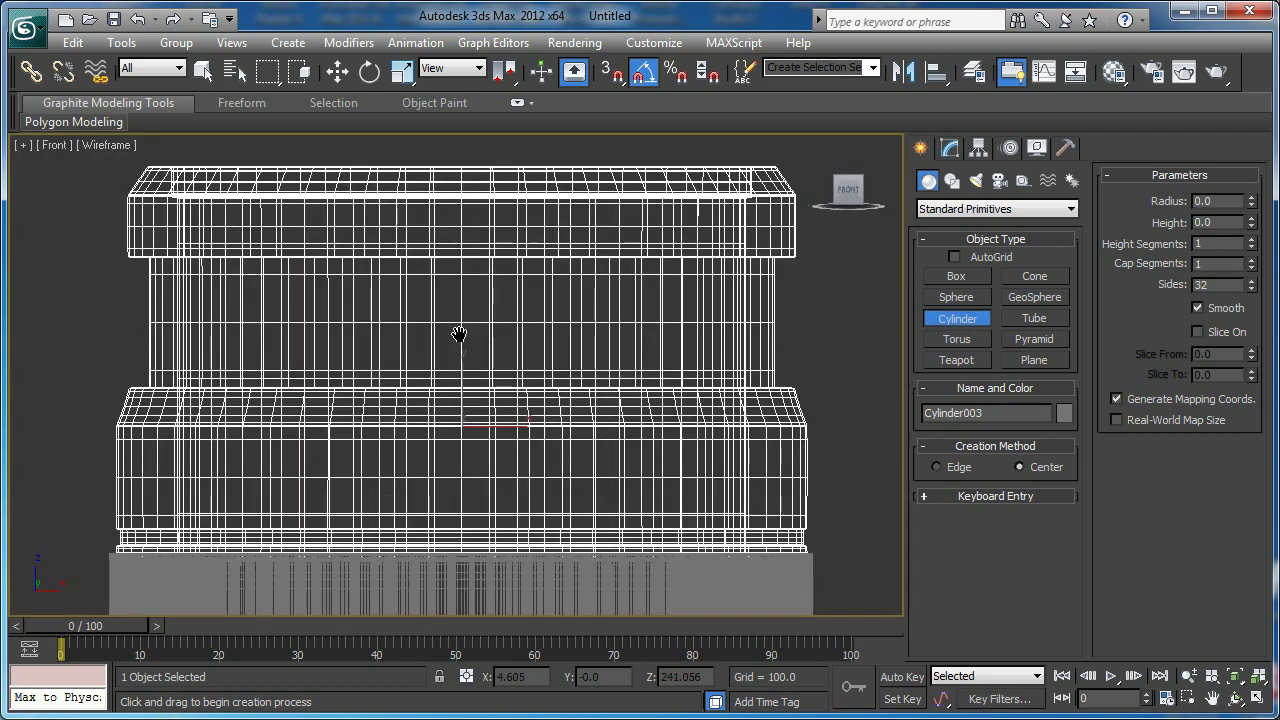
pyautogui.moveTo(465, 319); pyautogui.dragTo(392, 646)
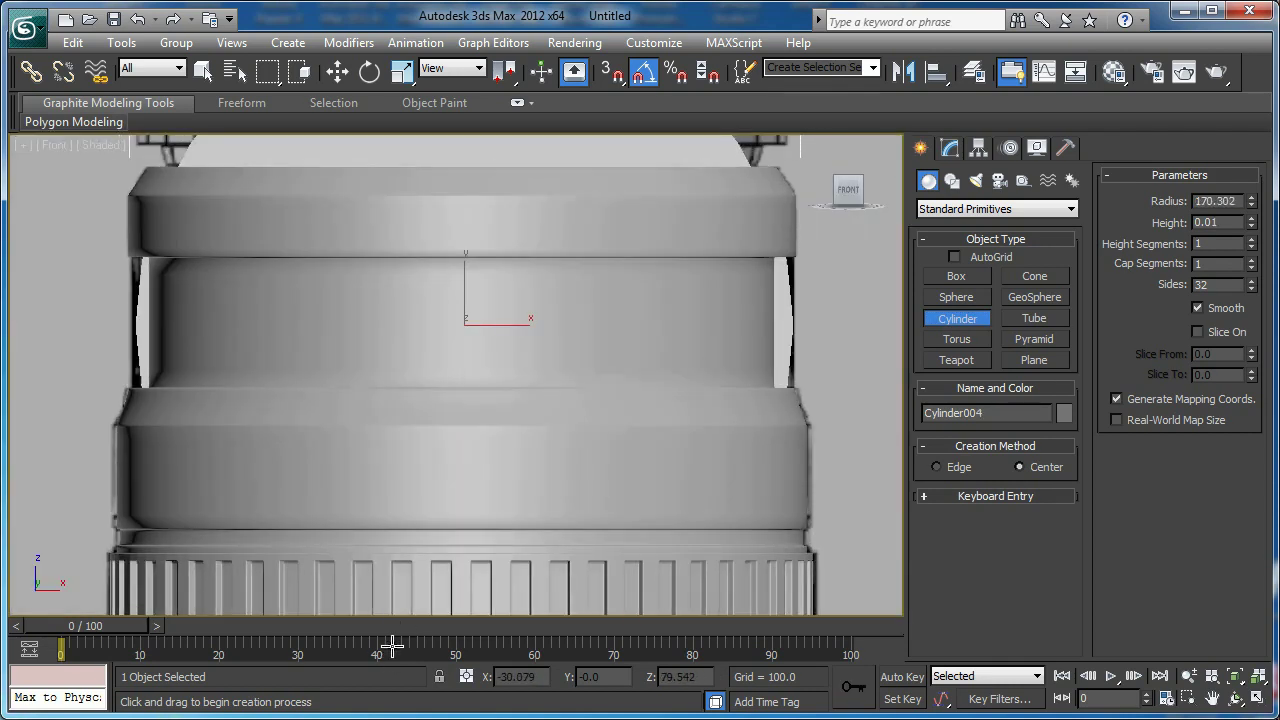
pyautogui.click(404, 585)
pyautogui.press('w')
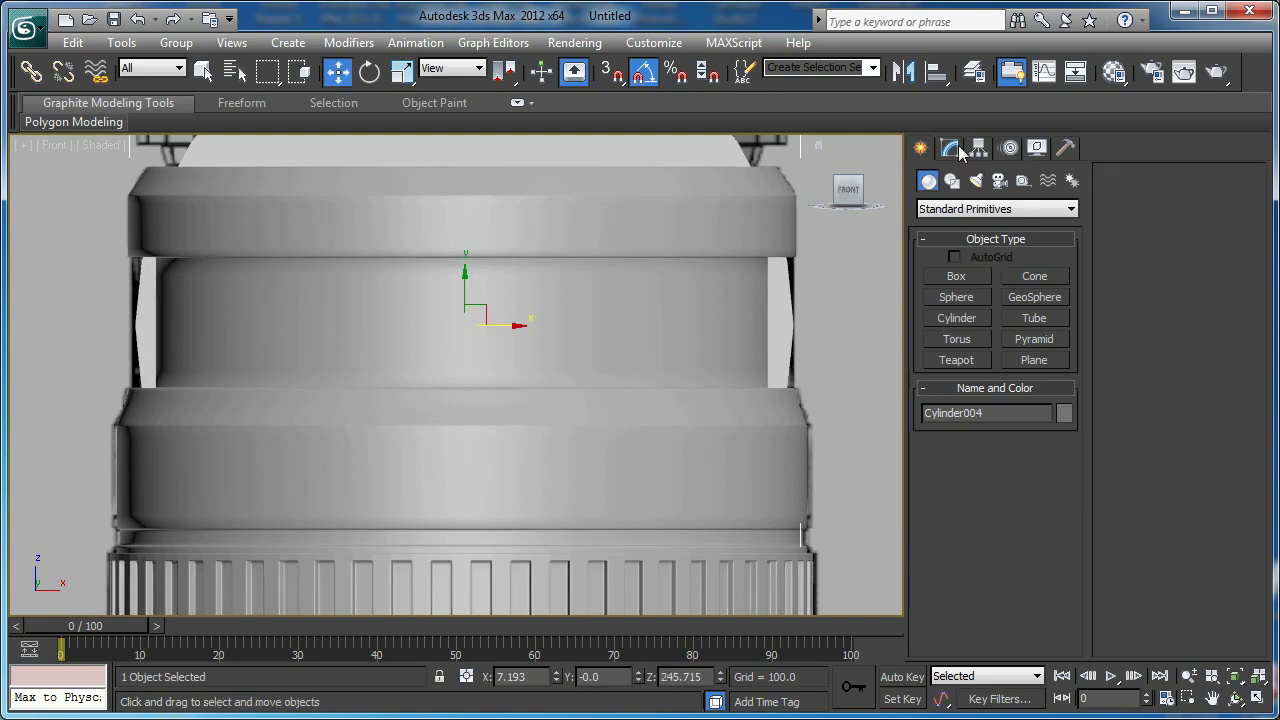
# Set the new cylinder's sides to 200
pyautogui.click(950, 148)
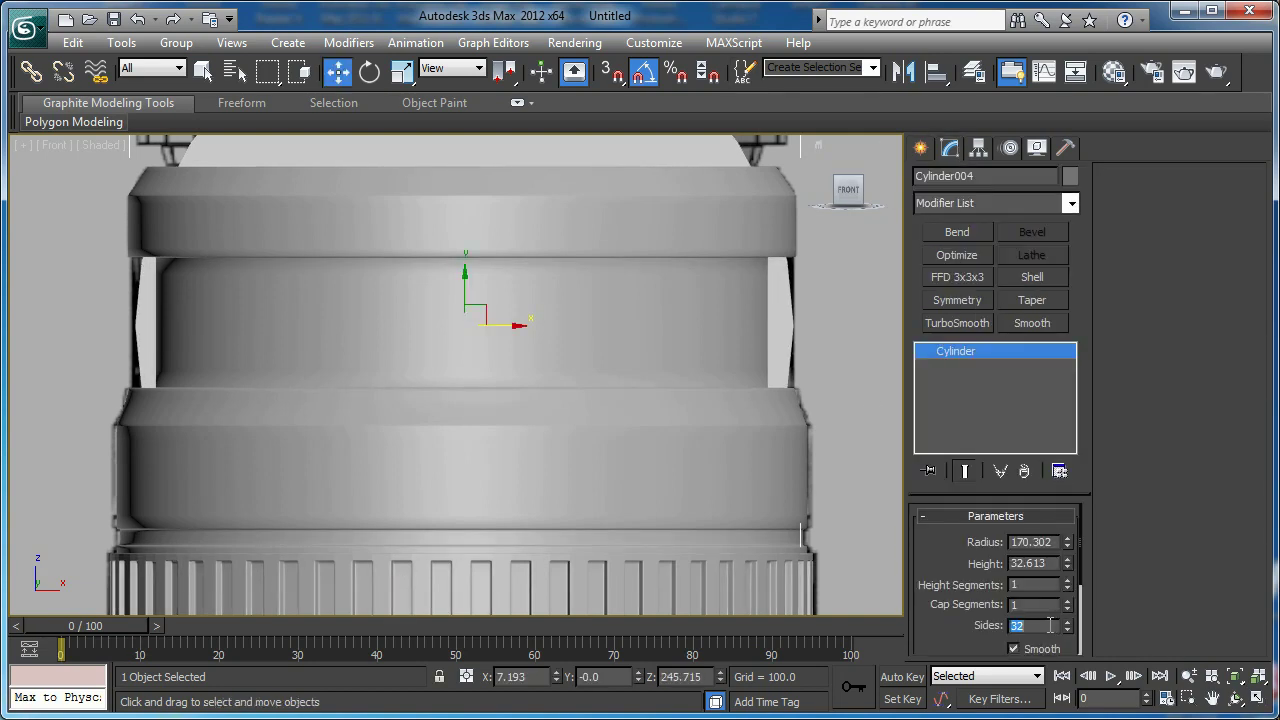
pyautogui.write('200')
pyautogui.press('Return')
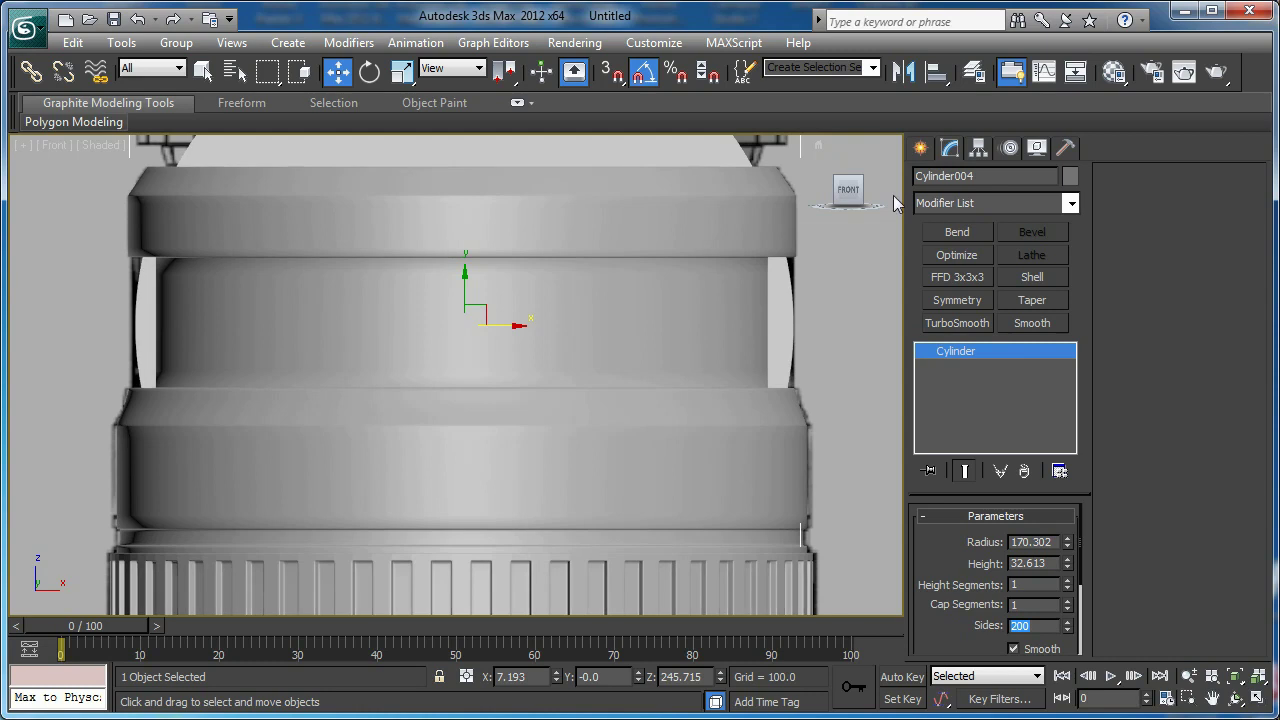
# Rotate the new cylinder upright so its axis runs along the length of the lens
pyautogui.scroll(-3, 604, 320)
pyautogui.press('e')
pyautogui.moveTo(463, 332); pyautogui.dragTo(450, 417)
pyautogui.moveTo(450, 417); pyautogui.dragTo(420, 383, button='middle')
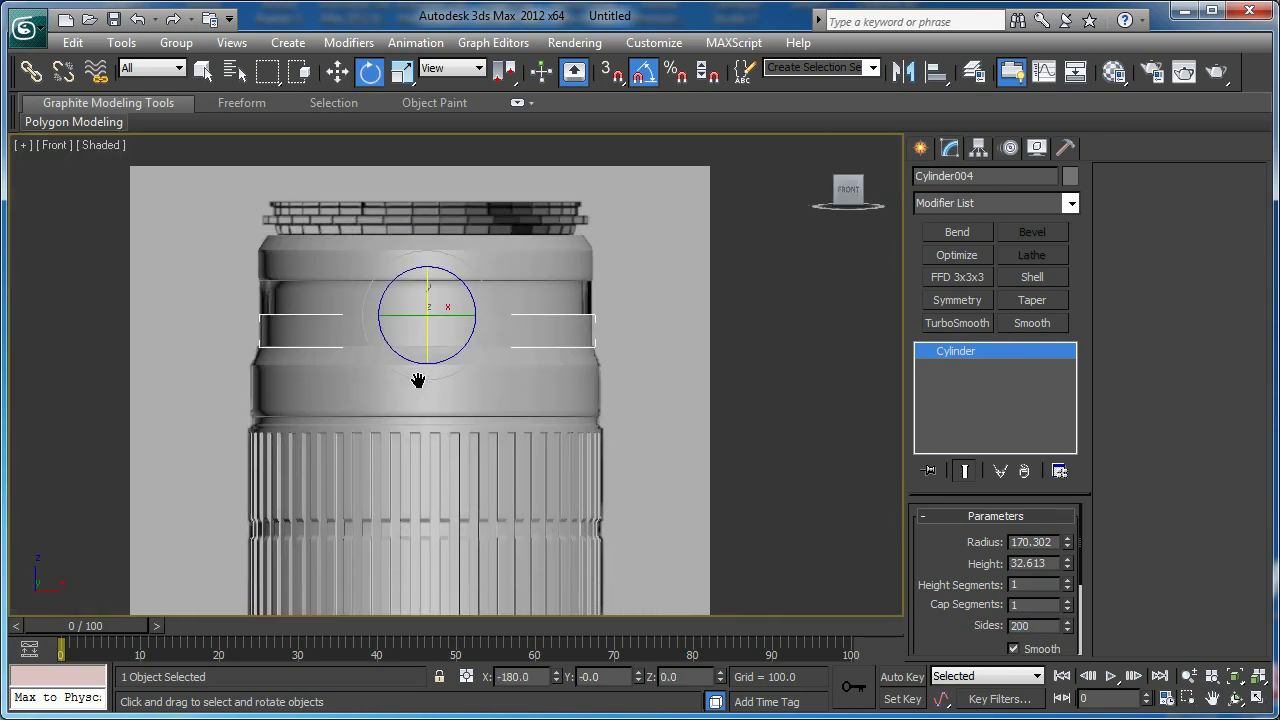
# Align the cylinder to the smoothed lens section in X, Y and Z, pivot point to pivot point
pyautogui.press('p')
pyautogui.keyDown('alt'); pyautogui.moveTo(486, 283); pyautogui.dragTo(500, 335, button='middle'); pyautogui.keyUp('alt')
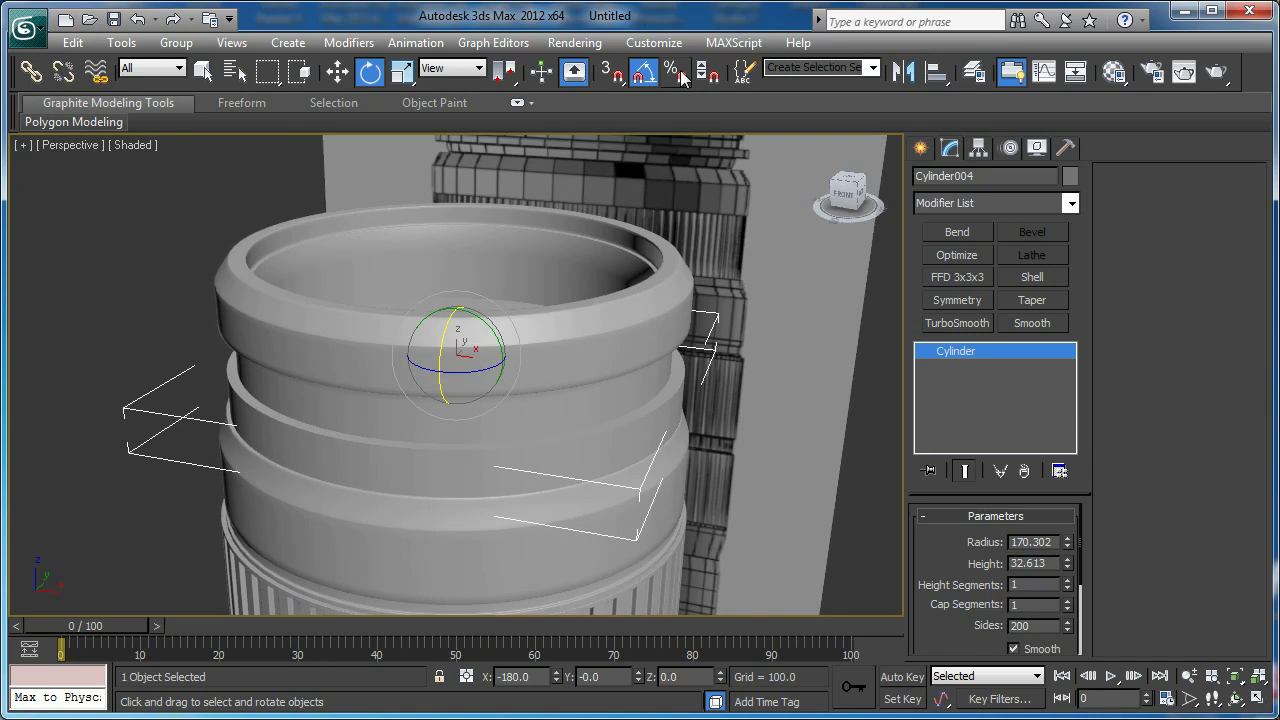
pyautogui.click(936, 75)
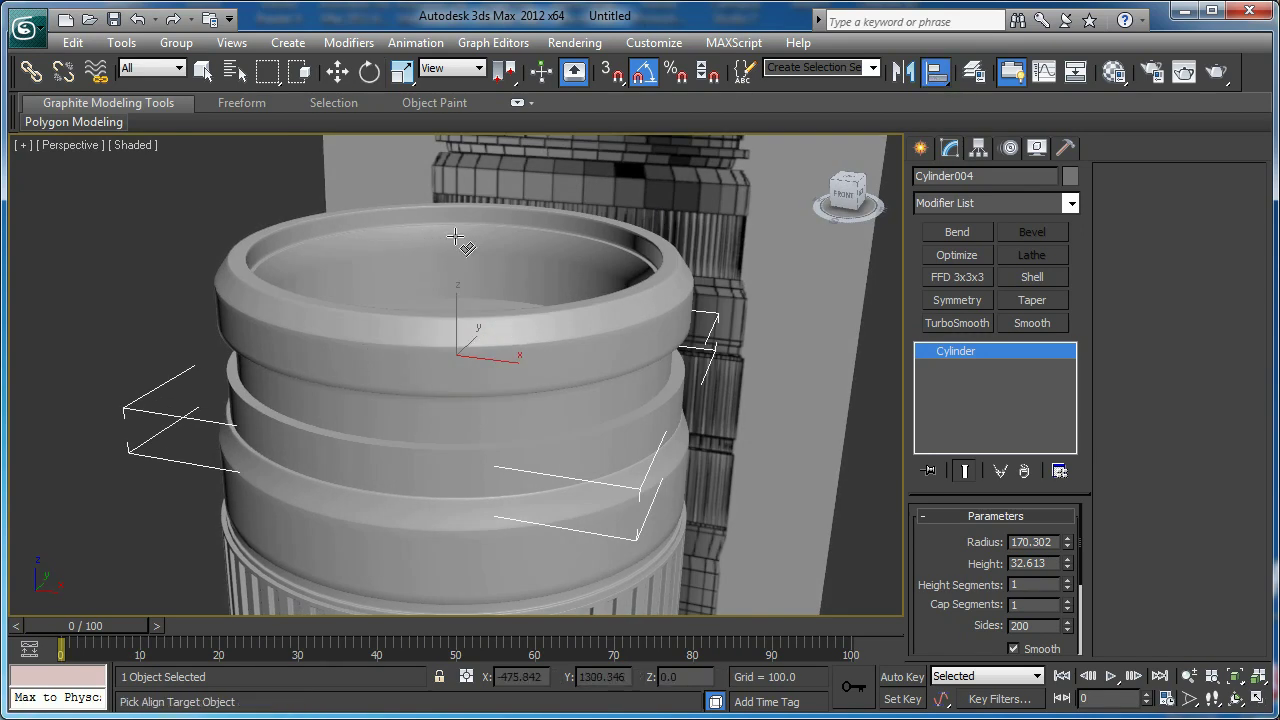
pyautogui.click(412, 245)
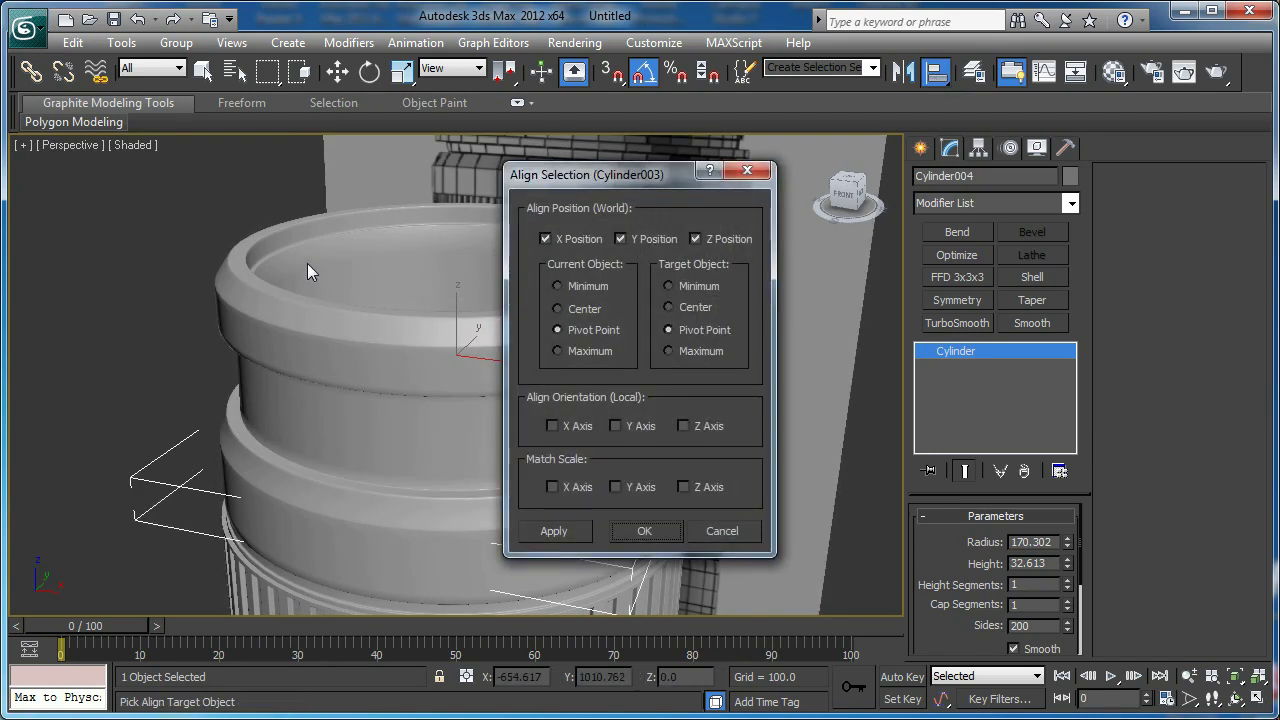
pyautogui.click(644, 531)
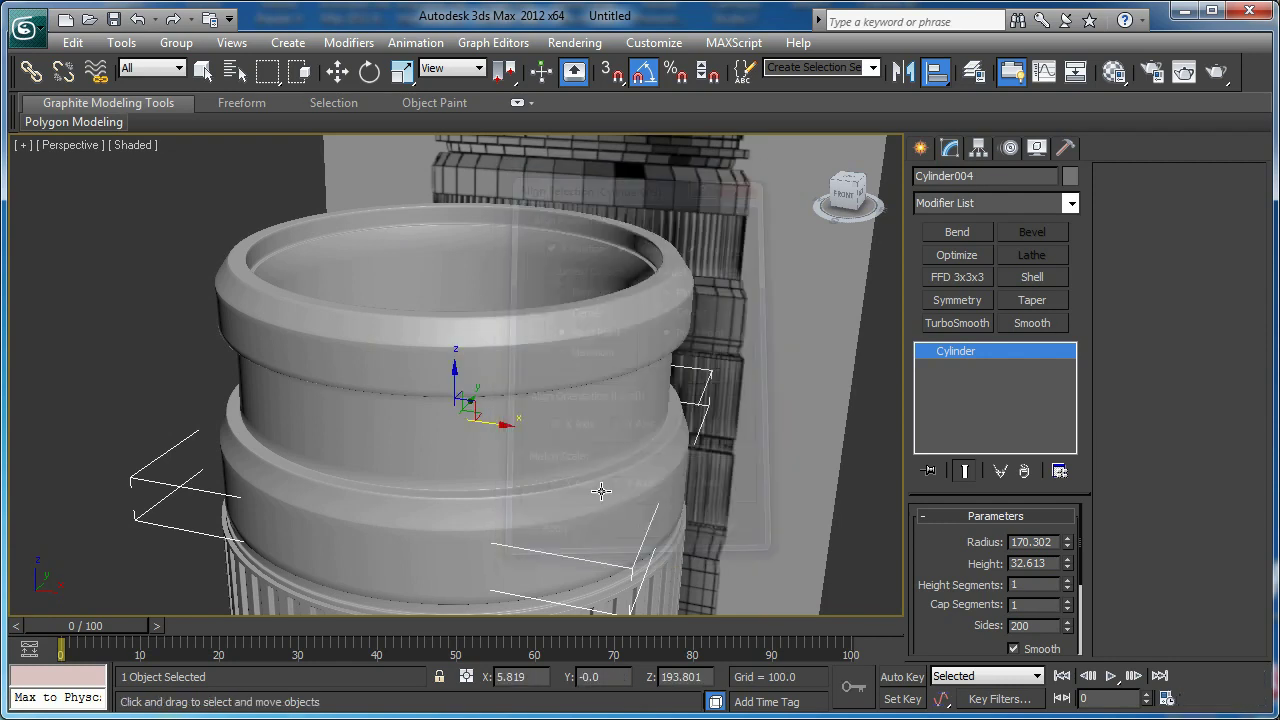
# Move the cylinder up into the recess between the upper rim and the lower shoulder
pyautogui.press('f')
pyautogui.moveTo(457, 300); pyautogui.dragTo(458, 264)
pyautogui.press('F3')
pyautogui.moveTo(465, 279); pyautogui.dragTo(466, 331, button='middle')
pyautogui.scroll(3, 466, 331)
# Convert the cylinder to an editable poly
pyautogui.rightClick(553, 369)
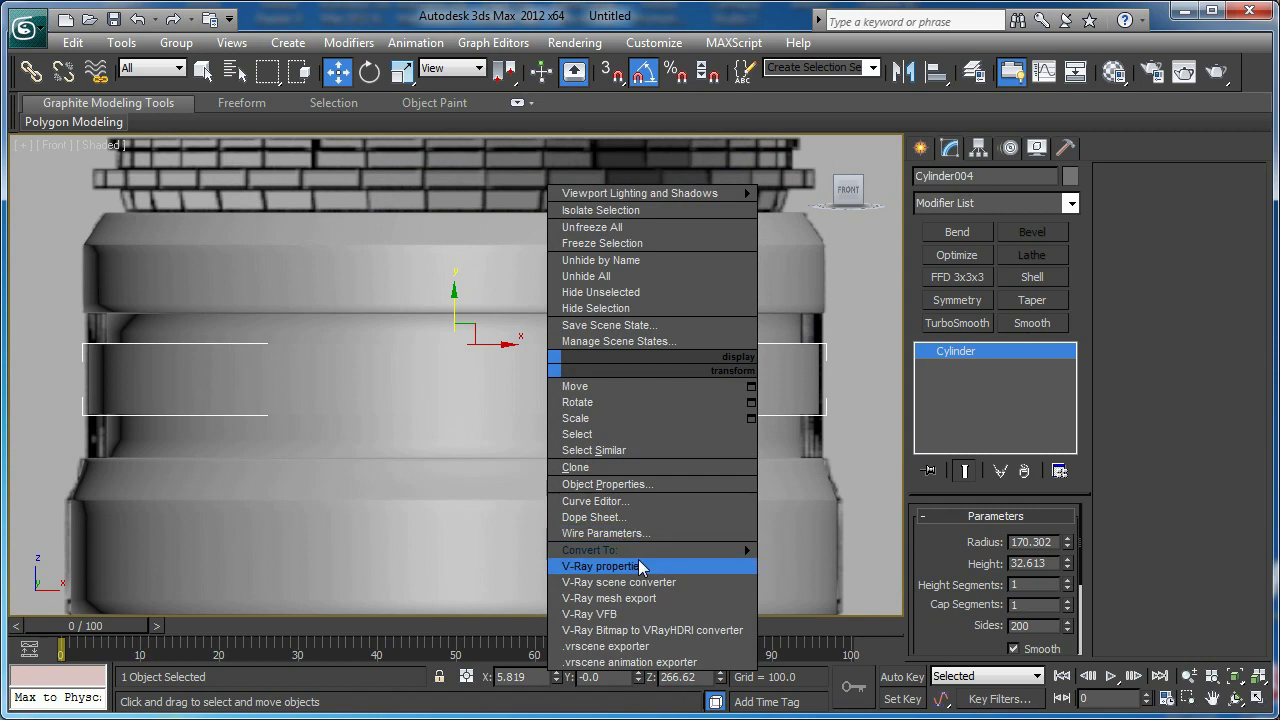
pyautogui.moveTo(700, 550)
pyautogui.click(800, 566)
# Raise the band's top vertices to the upper rim and lower its bottom vertices past the shoulder's top edge
pyautogui.press('F3')
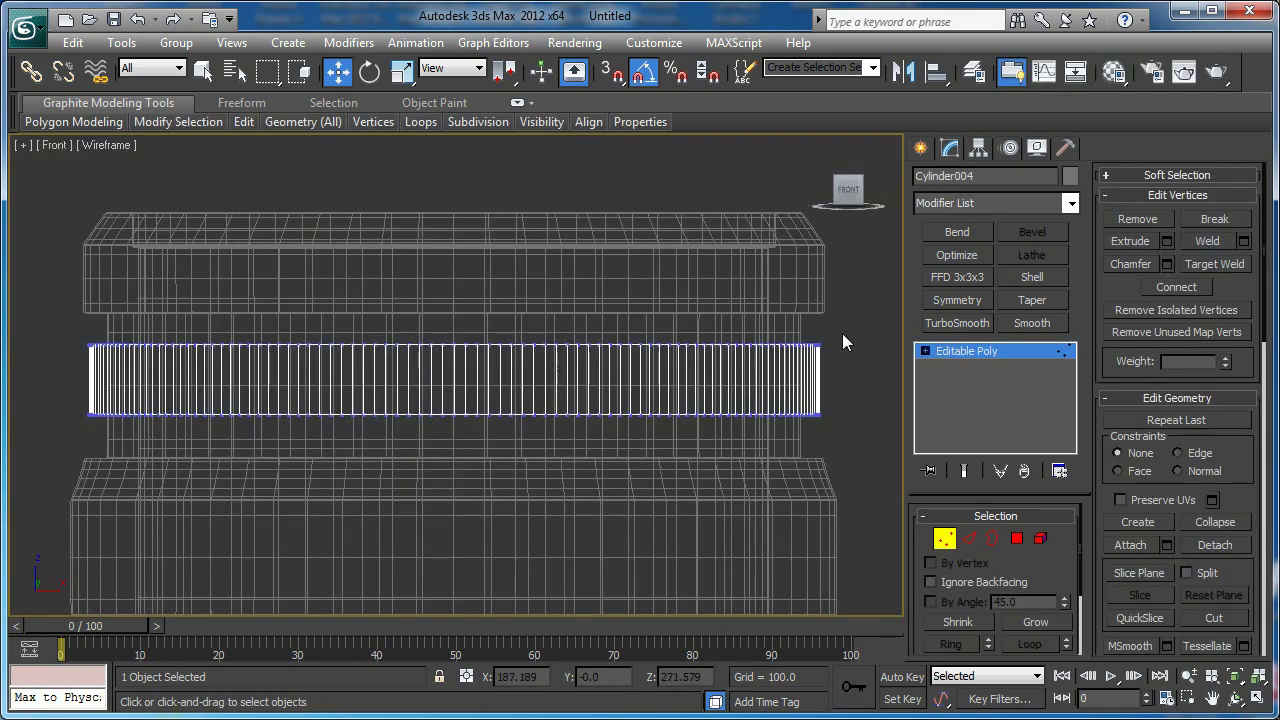
pyautogui.moveTo(6, 370); pyautogui.dragTo(4, 371)
pyautogui.press('F3')
pyautogui.moveTo(452, 311); pyautogui.dragTo(460, 270)
pyautogui.moveTo(96, 451); pyautogui.dragTo(64, 452)
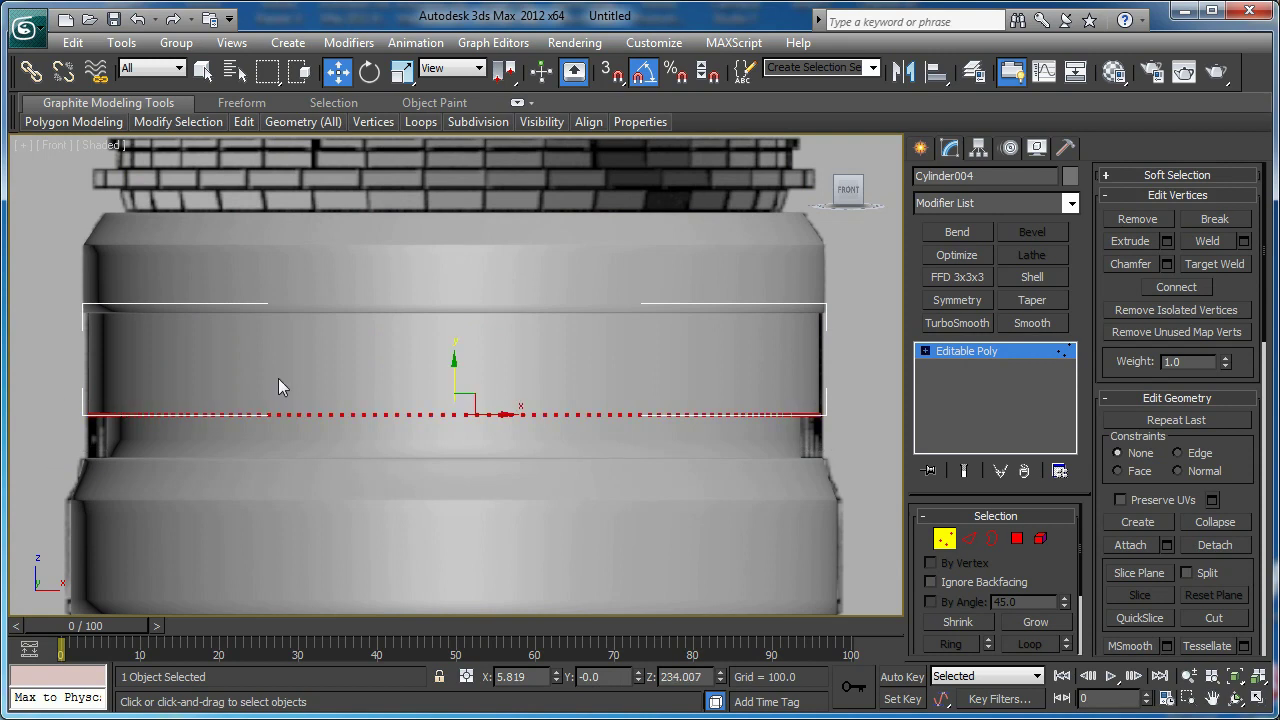
pyautogui.moveTo(458, 371); pyautogui.dragTo(460, 424)
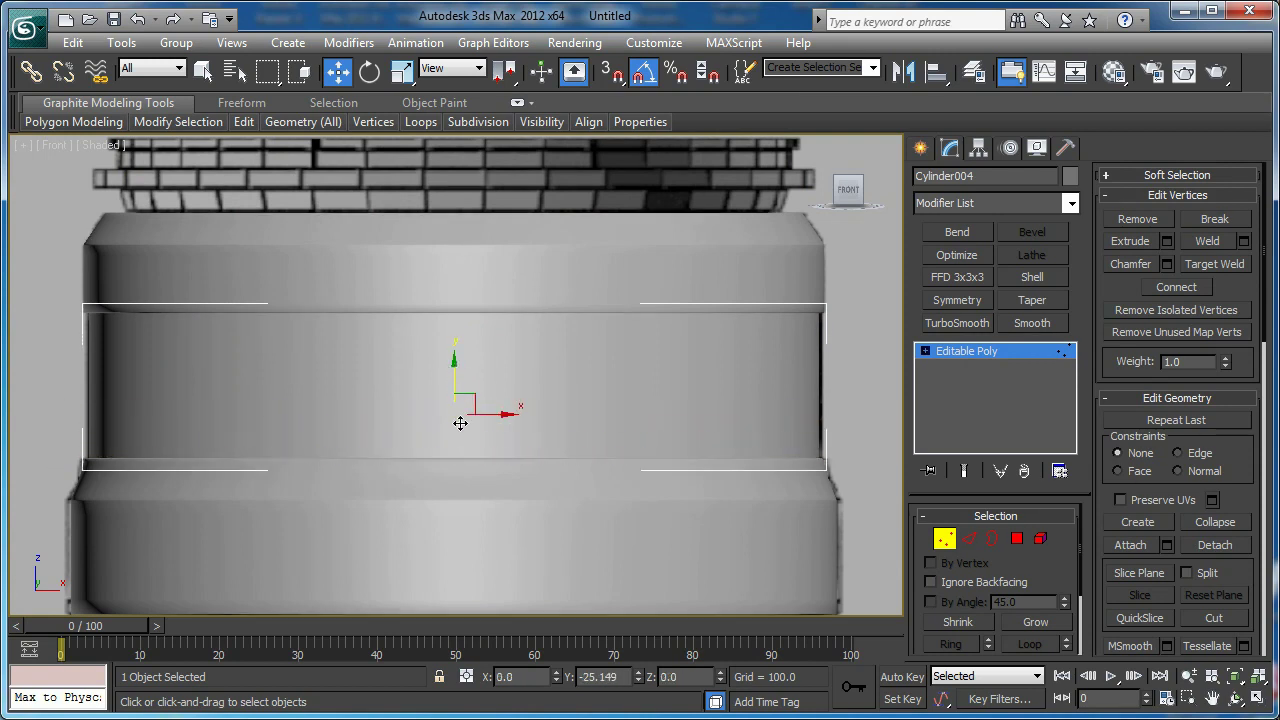
# Select every second side polygon all the way around the band
pyautogui.press('F4')
pyautogui.moveTo(564, 426); pyautogui.dragTo(543, 421, button='middle')
pyautogui.press('p')
pyautogui.scroll(-5, 606, 372)
pyautogui.keyDown('alt'); pyautogui.moveTo(606, 372); pyautogui.dragTo(552, 378, button='middle'); pyautogui.keyUp('alt')
pyautogui.scroll(3, 561, 357)
pyautogui.press('j')
pyautogui.scroll(4, 551, 378)
pyautogui.press('4')
pyautogui.click(483, 350)
pyautogui.keyDown('ctrl'); pyautogui.click(542, 352); pyautogui.keyUp('ctrl')
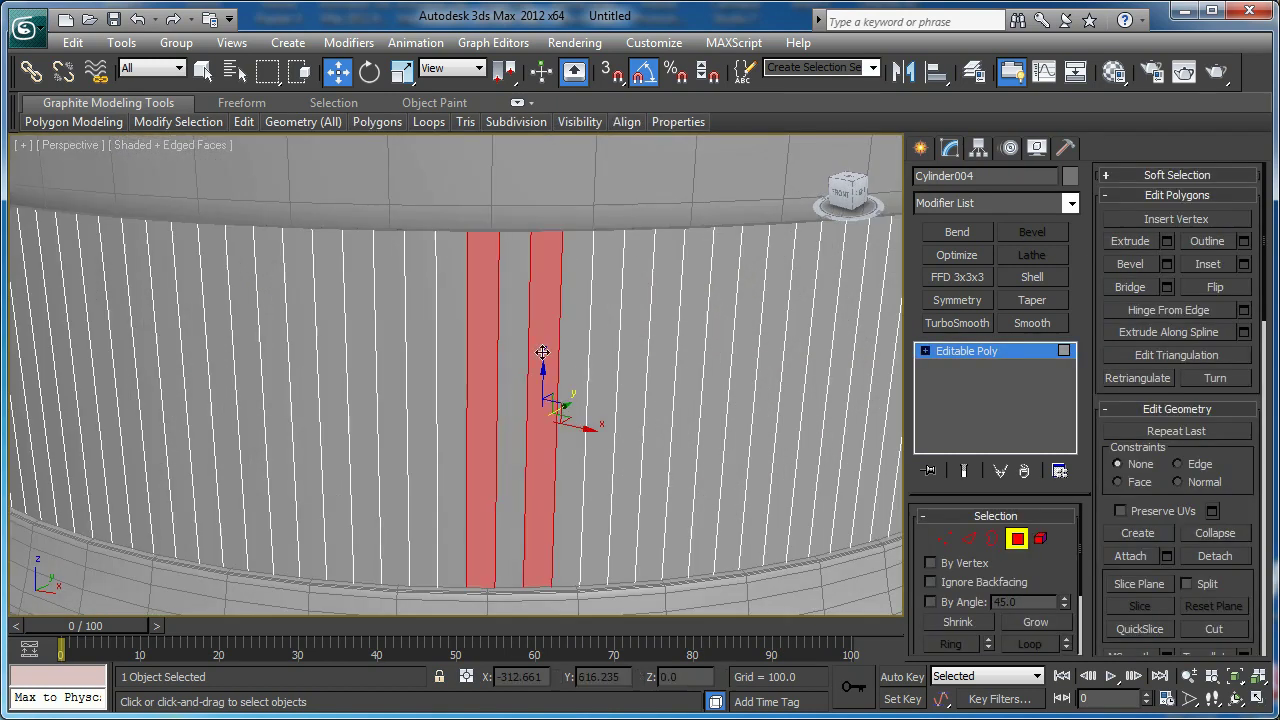
pyautogui.keyDown('ctrl'); pyautogui.click(606, 354); pyautogui.keyUp('ctrl')
pyautogui.keyDown('ctrl'); pyautogui.click(677, 362); pyautogui.keyUp('ctrl')
pyautogui.hotkey('ctrl', 'z')
pyautogui.keyDown('ctrl'); pyautogui.click(662, 363); pyautogui.keyUp('ctrl')
pyautogui.moveTo(650, 384); pyautogui.dragTo(621, 385, button='middle')
pyautogui.scroll(-4, 648, 392)
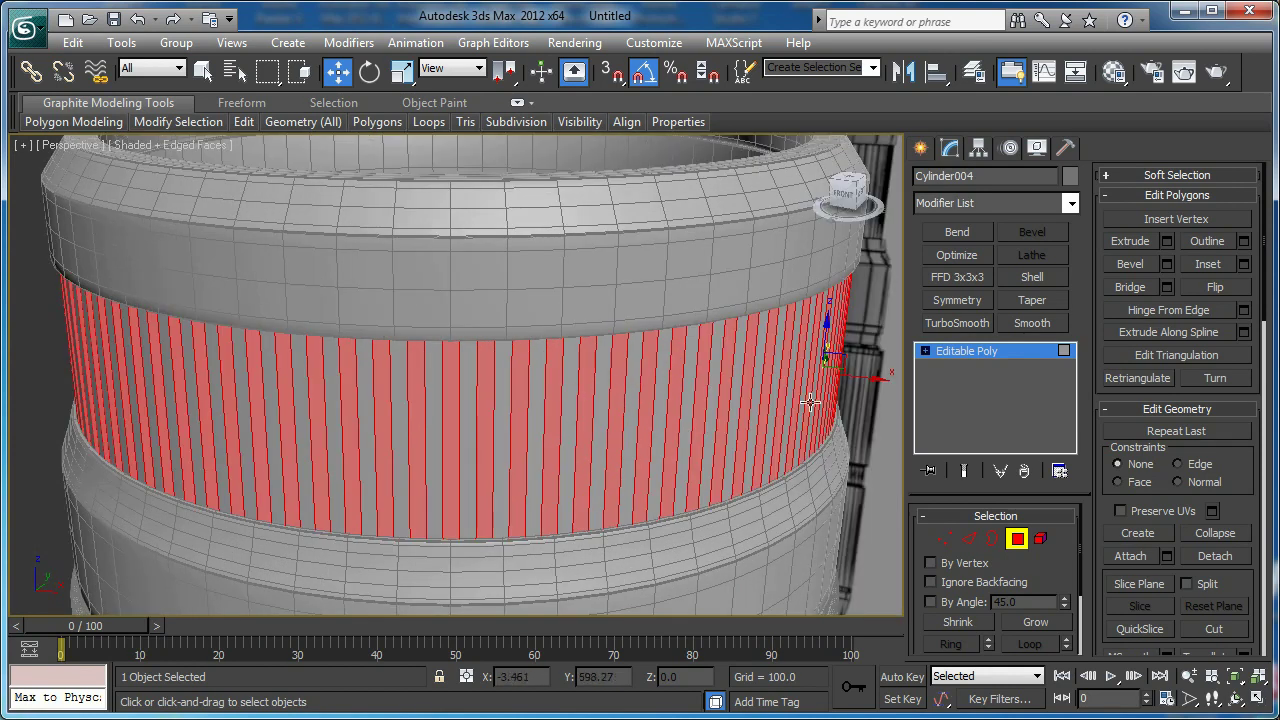
# Extrude the selected side polygons inward with a height of -3.5 to form grooves
pyautogui.click(1167, 241)
pyautogui.scroll(5, 290, 400)
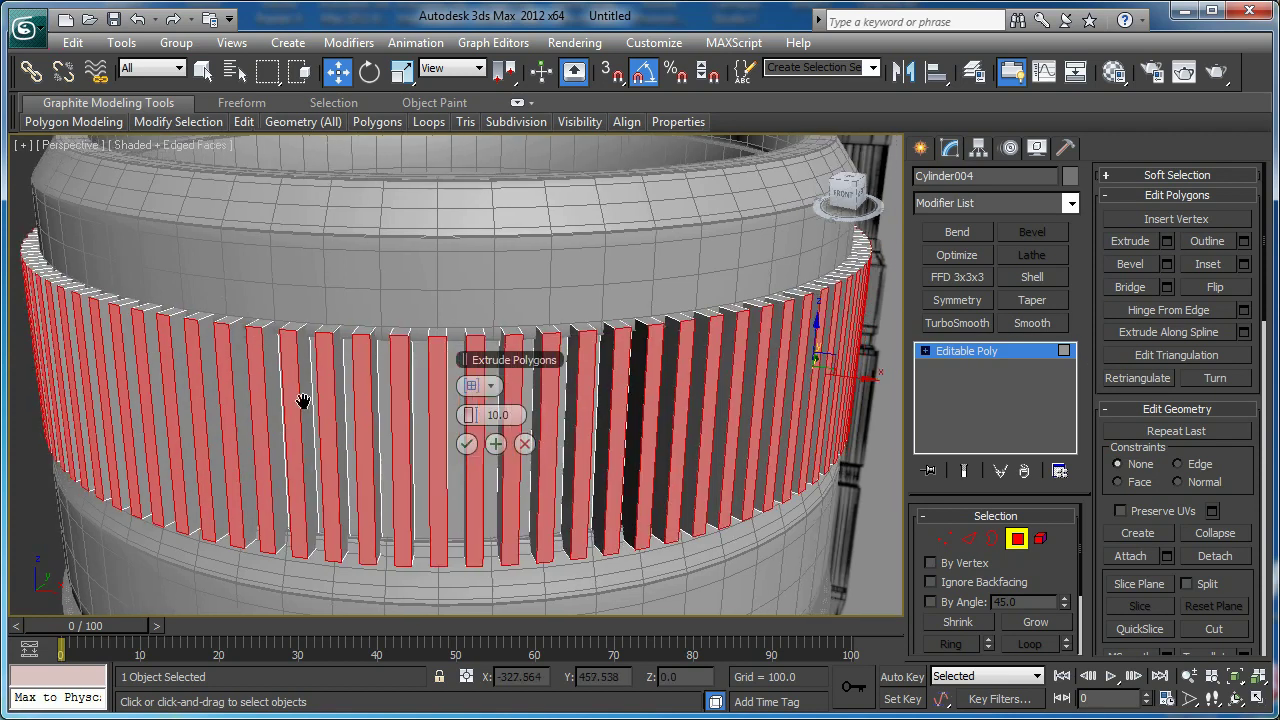
pyautogui.moveTo(469, 418); pyautogui.dragTo(447, 418)
pyautogui.scroll(-5, 371, 424)
pyautogui.scroll(5, 338, 373)
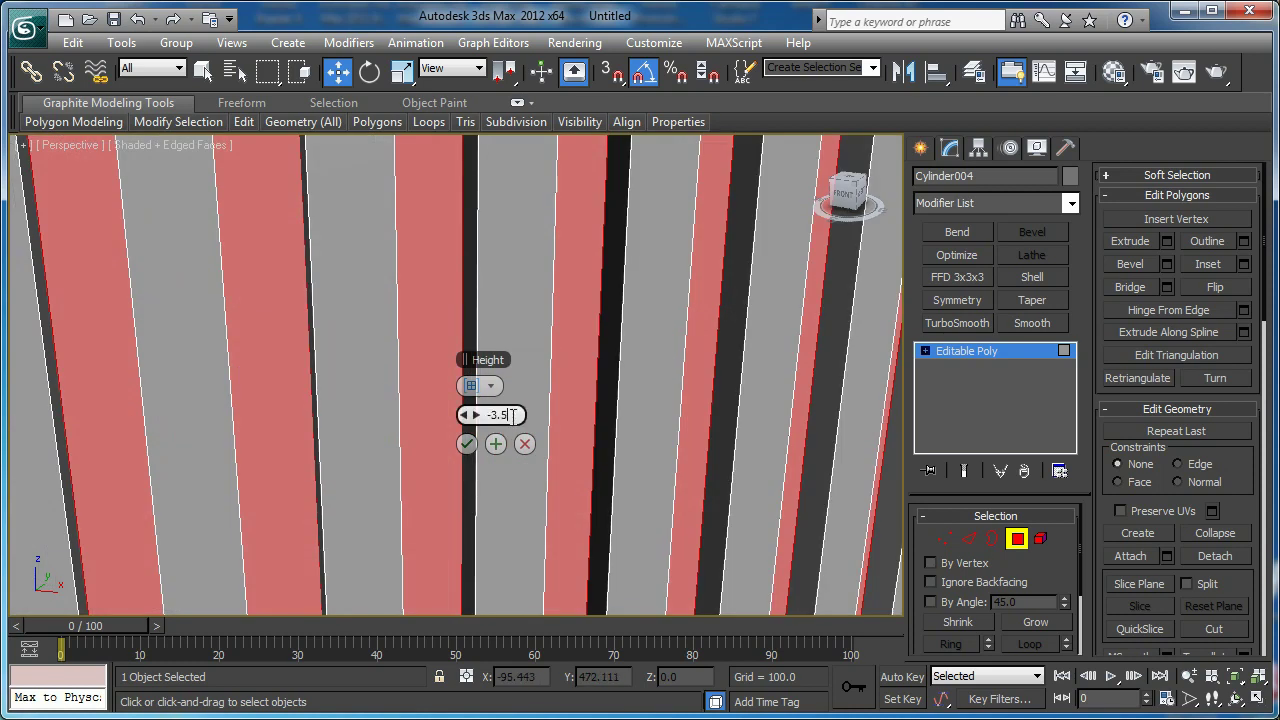
pyautogui.press('Return')
pyautogui.press('Return')
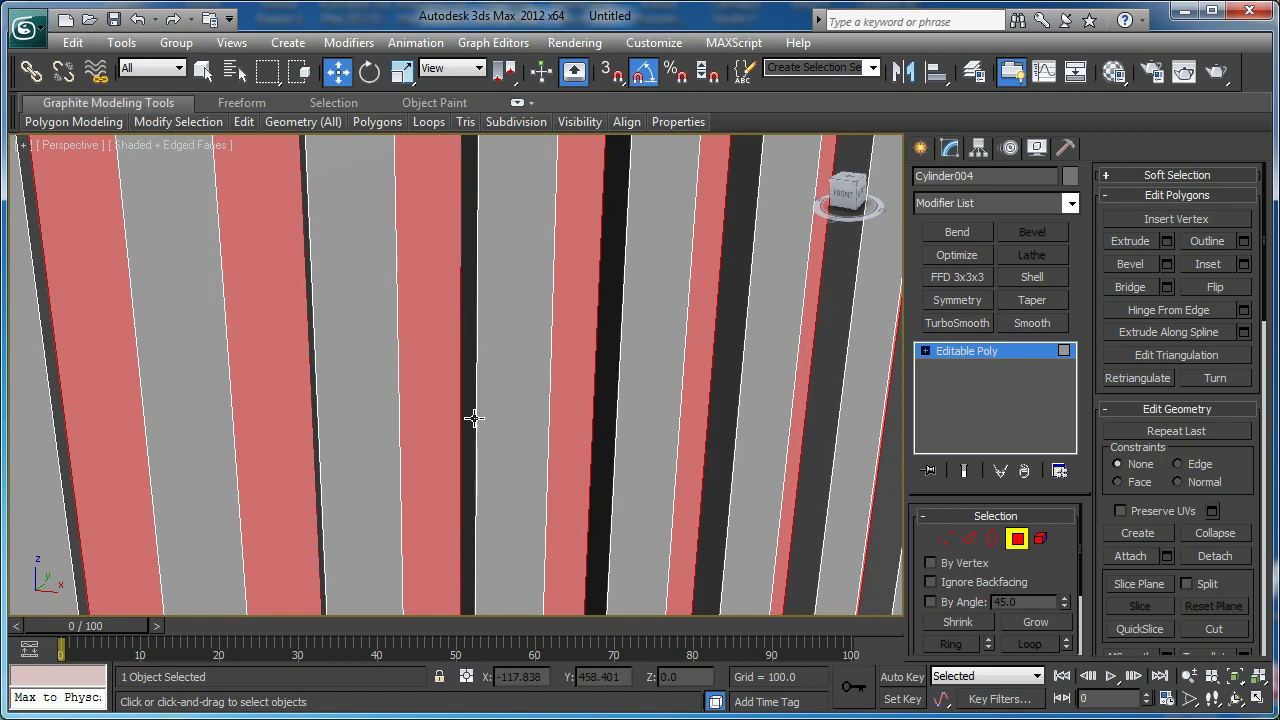
pyautogui.scroll(-5, 446, 442)
pyautogui.scroll(4, 436, 360)
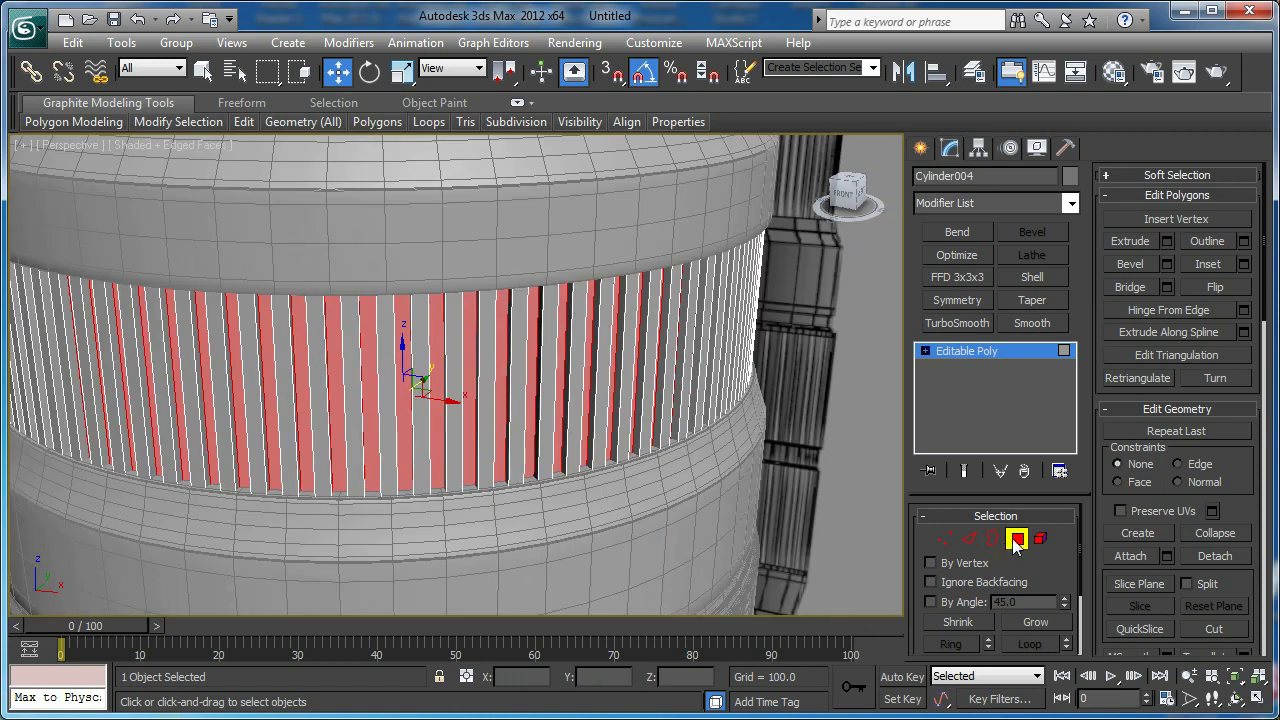
# Isolate the grooved band and delete its top and bottom cap polygons
pyautogui.click(1017, 540)
pyautogui.hotkey('alt', 'q')
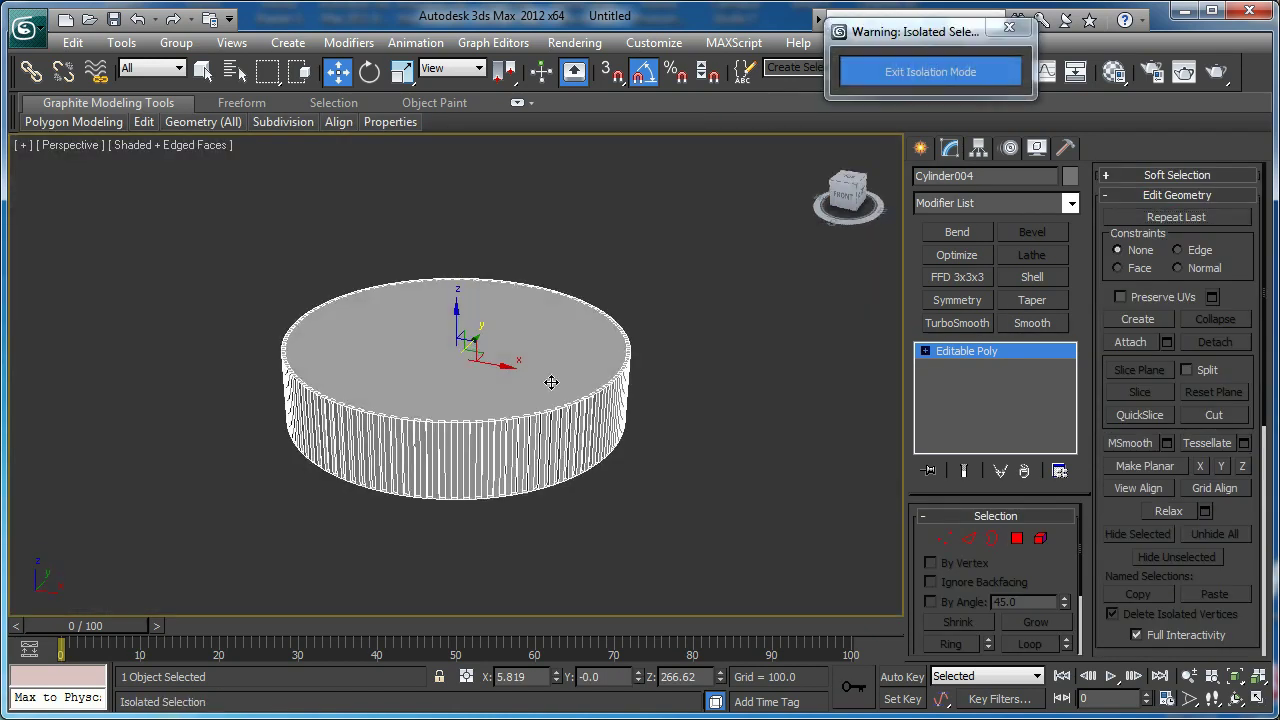
pyautogui.press('4')
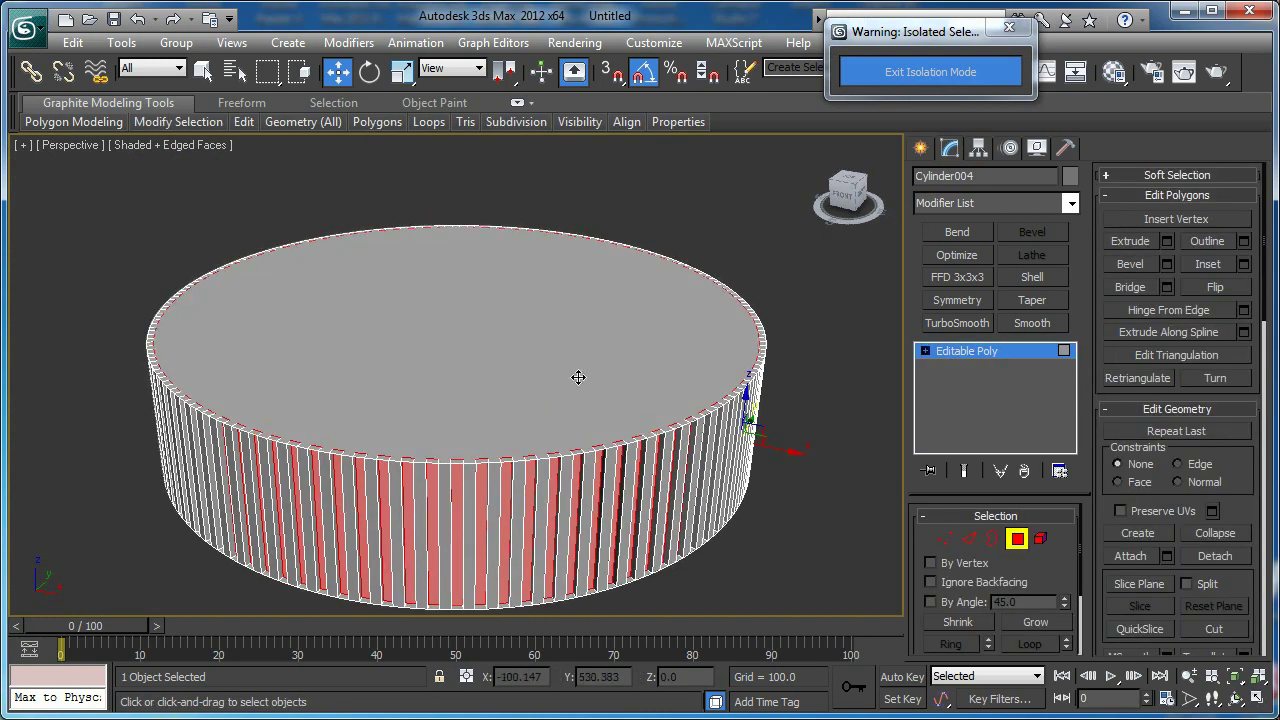
pyautogui.click(578, 390)
pyautogui.press('Delete')
pyautogui.click(487, 443)
pyautogui.press('Delete')
pyautogui.moveTo(548, 484); pyautogui.dragTo(526, 410, button='middle')
pyautogui.scroll(3, 526, 410)
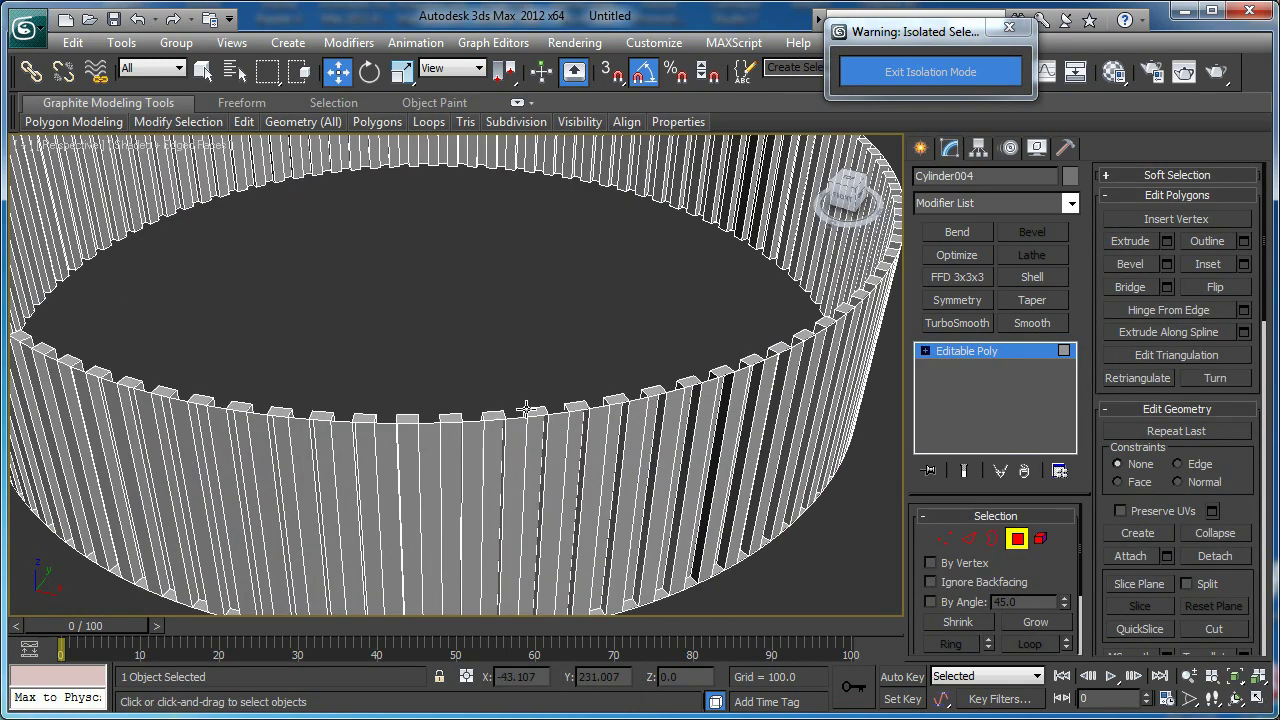
pyautogui.click(534, 411)
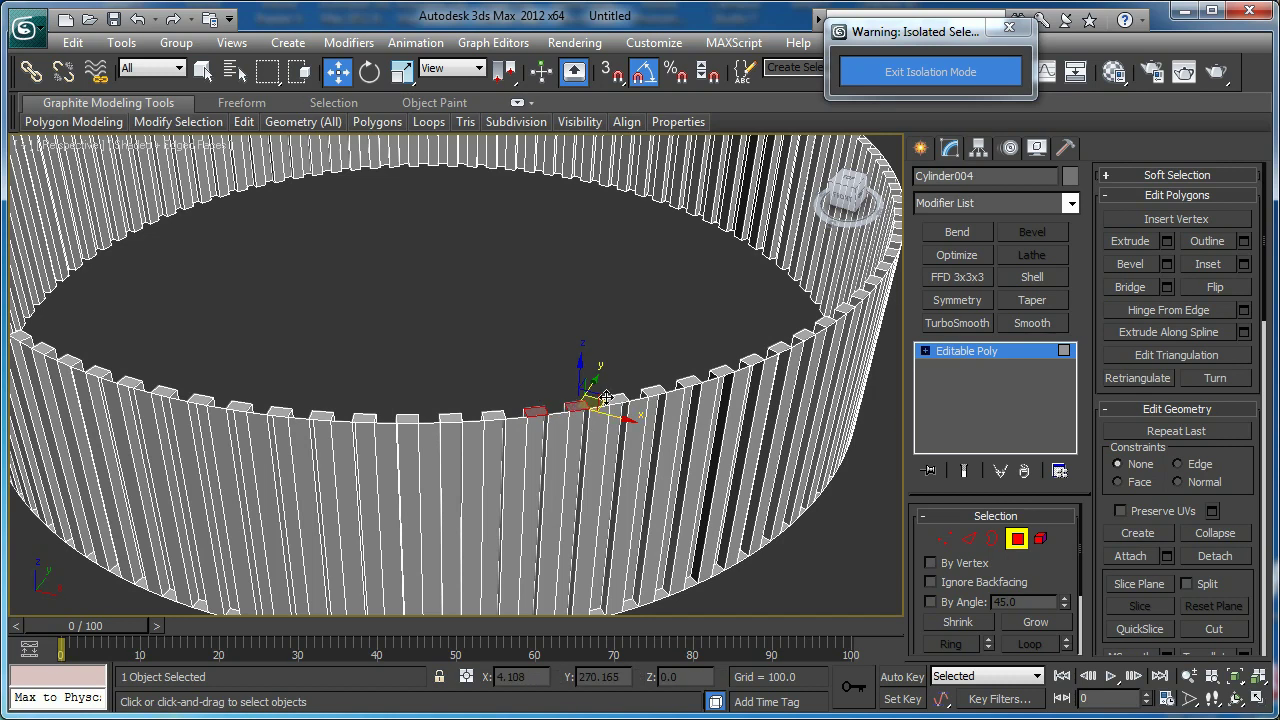
# Select all polygons of the grooved band in the front view
pyautogui.press('f')
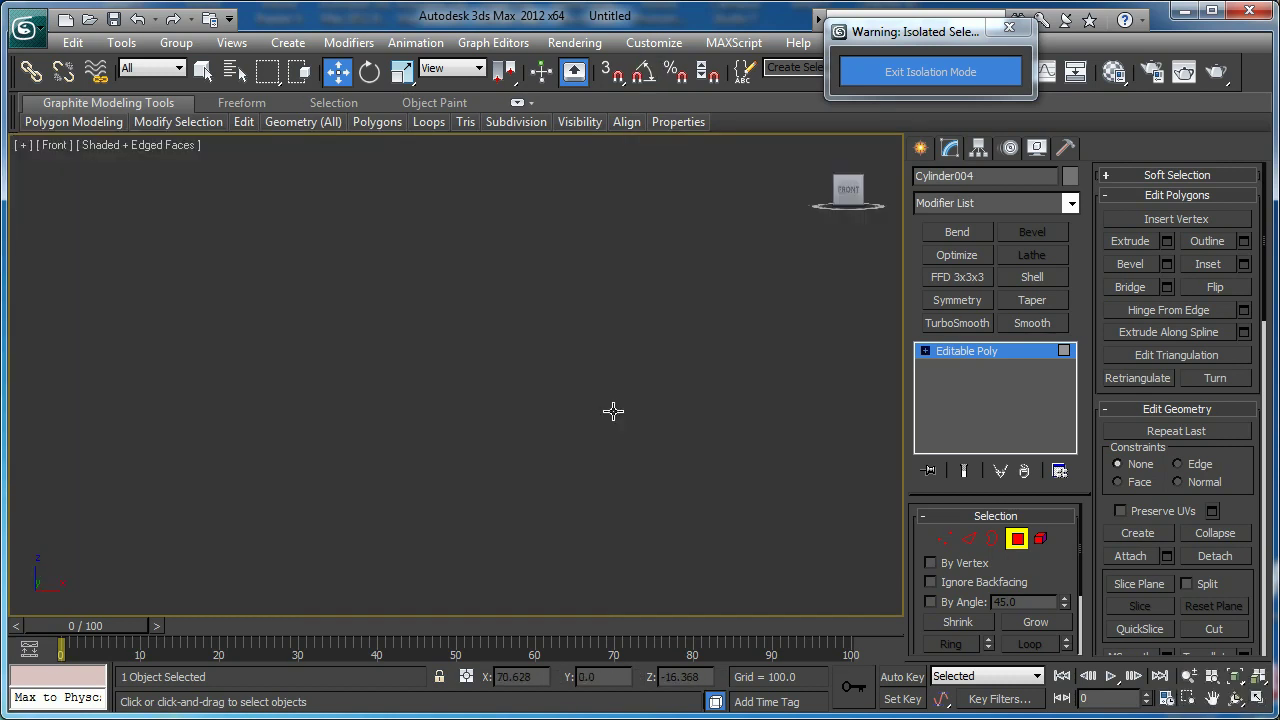
pyautogui.scroll(-6, 631, 403)
pyautogui.moveTo(607, 388); pyautogui.dragTo(719, 375, button='middle')
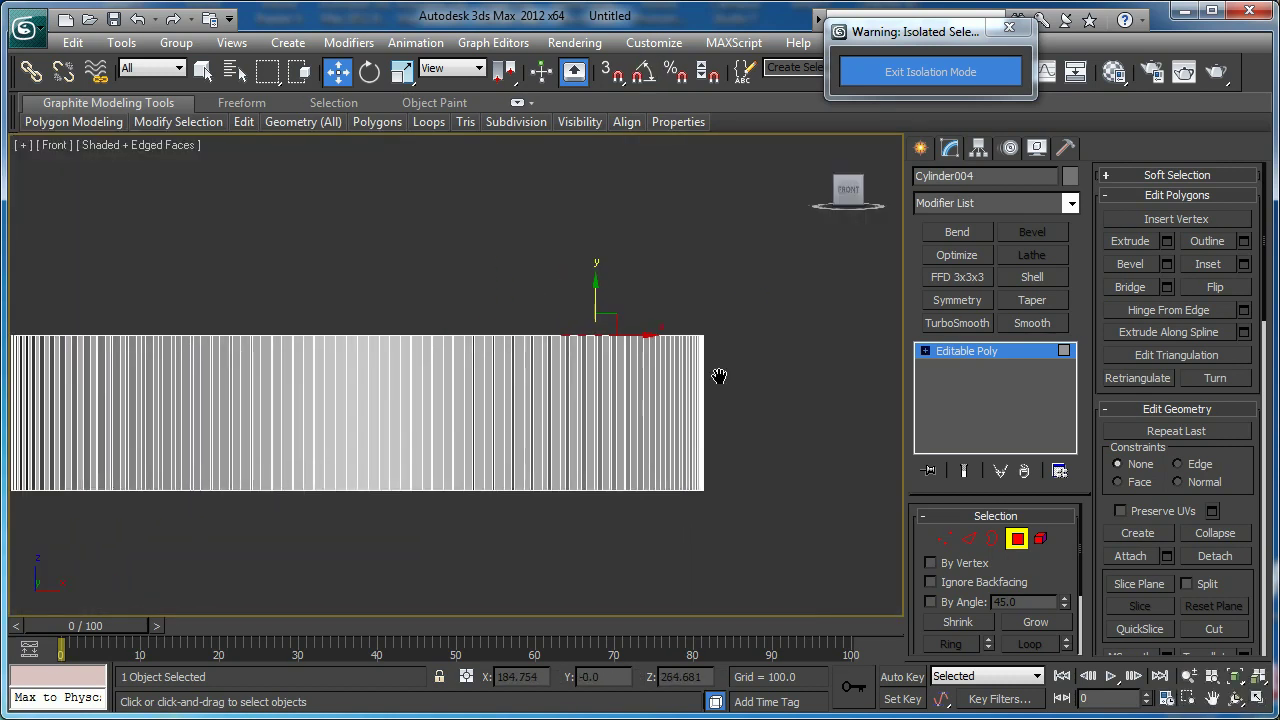
pyautogui.hotkey('ctrl', 'a')
pyautogui.moveTo(335, 361); pyautogui.dragTo(478, 358, button='middle')
pyautogui.scroll(-2, 480, 359)
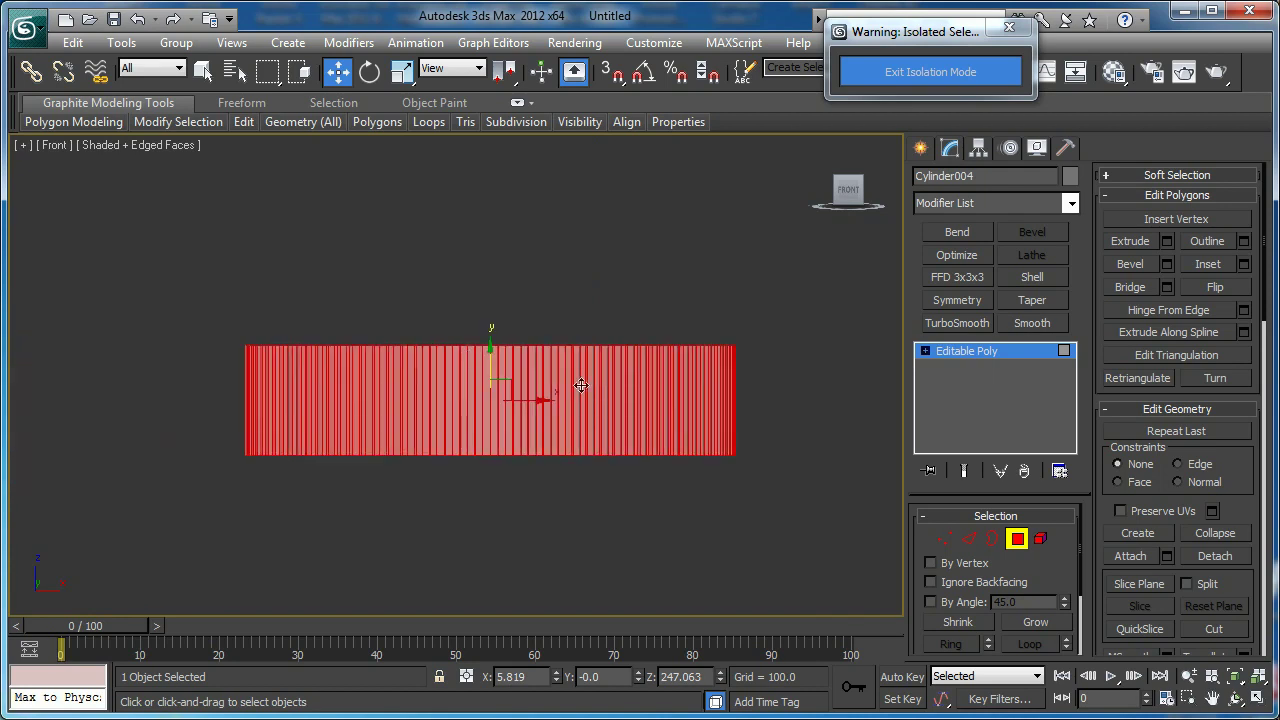
# Clear the polygon selection and select the full ring of vertical edges around the grooved band
pyautogui.click(216, 400)
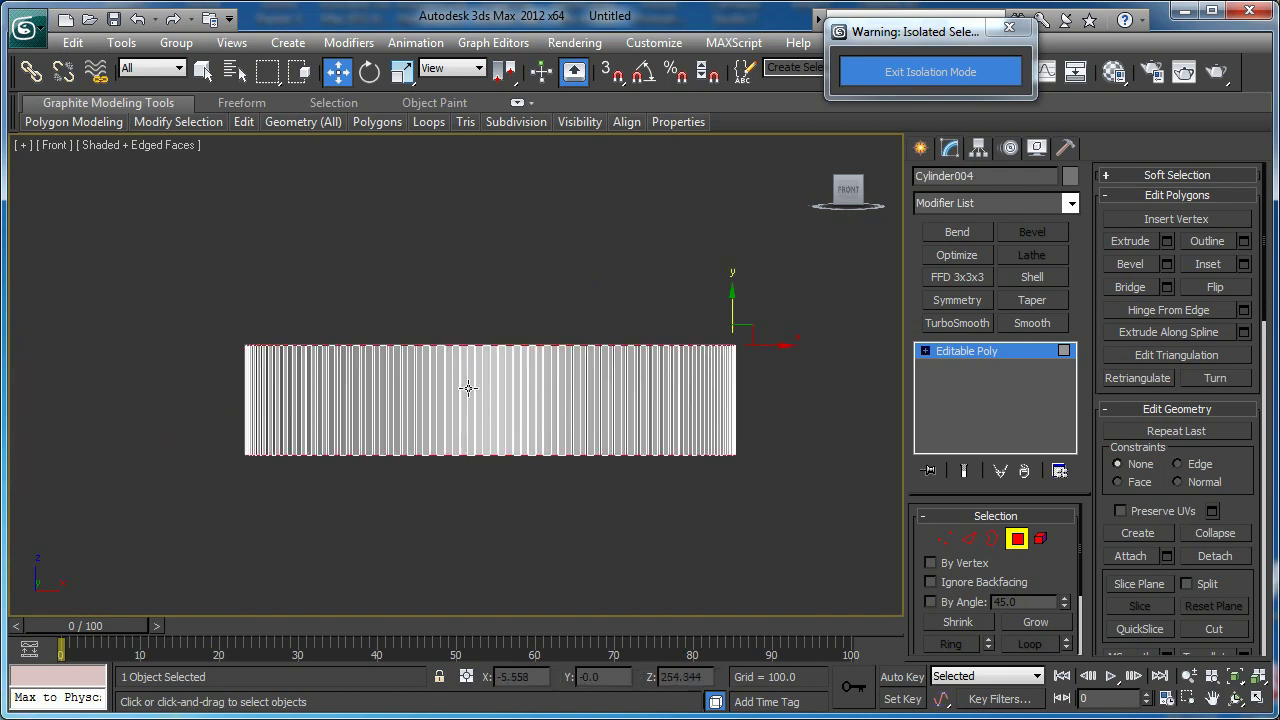
pyautogui.moveTo(592, 383); pyautogui.dragTo(518, 393, button='middle')
pyautogui.press('p')
pyautogui.keyDown('alt'); pyautogui.moveTo(604, 354); pyautogui.dragTo(600, 416, button='middle'); pyautogui.keyUp('alt')
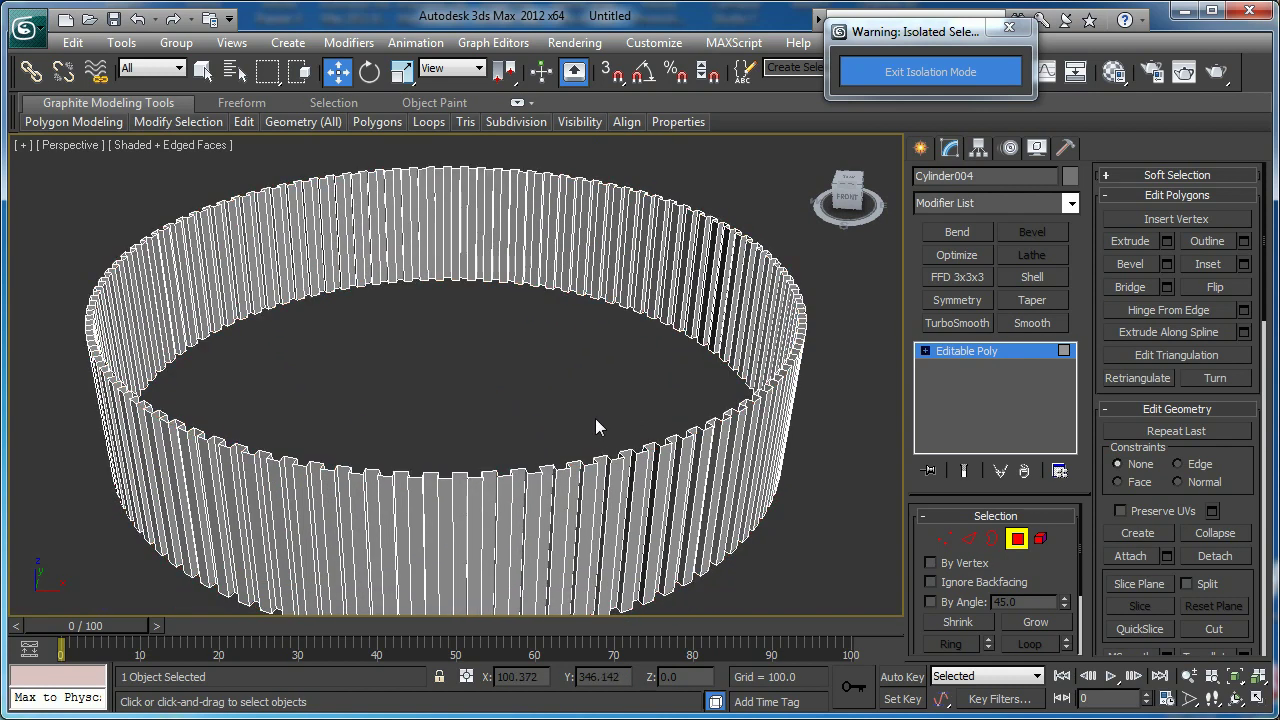
pyautogui.scroll(5, 603, 381)
pyautogui.press('2')
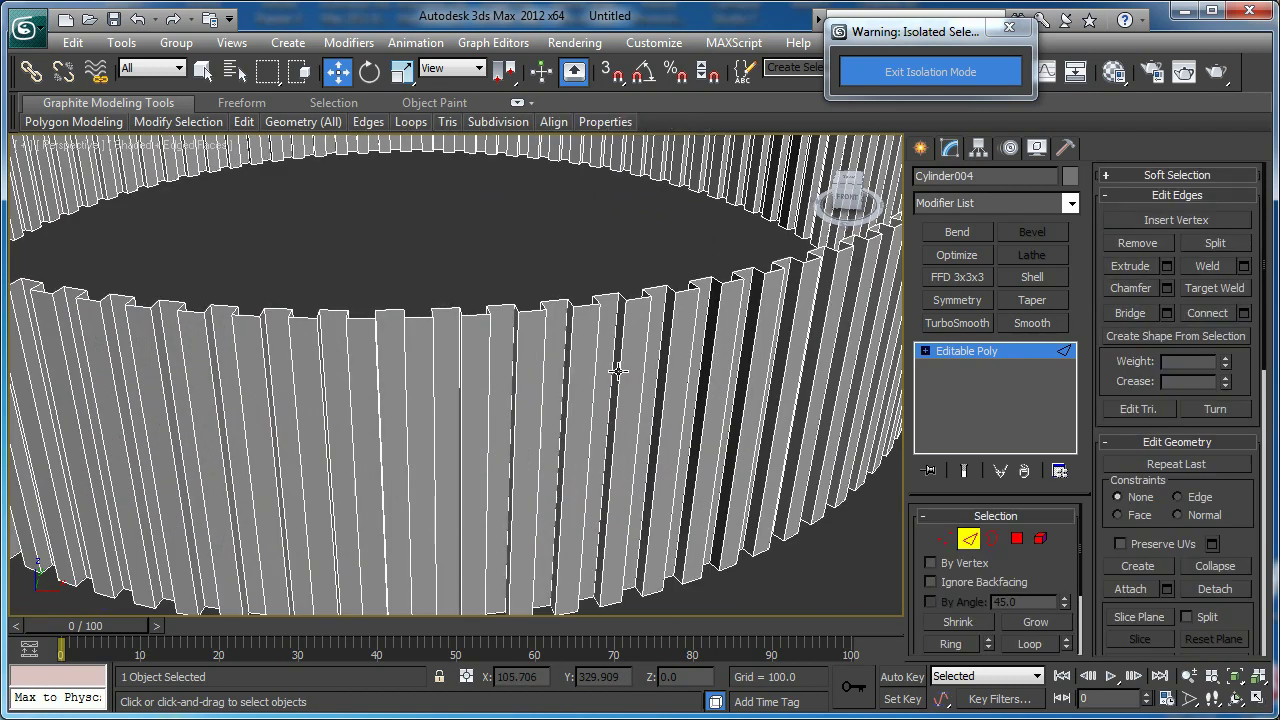
pyautogui.click(618, 371)
pyautogui.hotkey('alt', 'r')
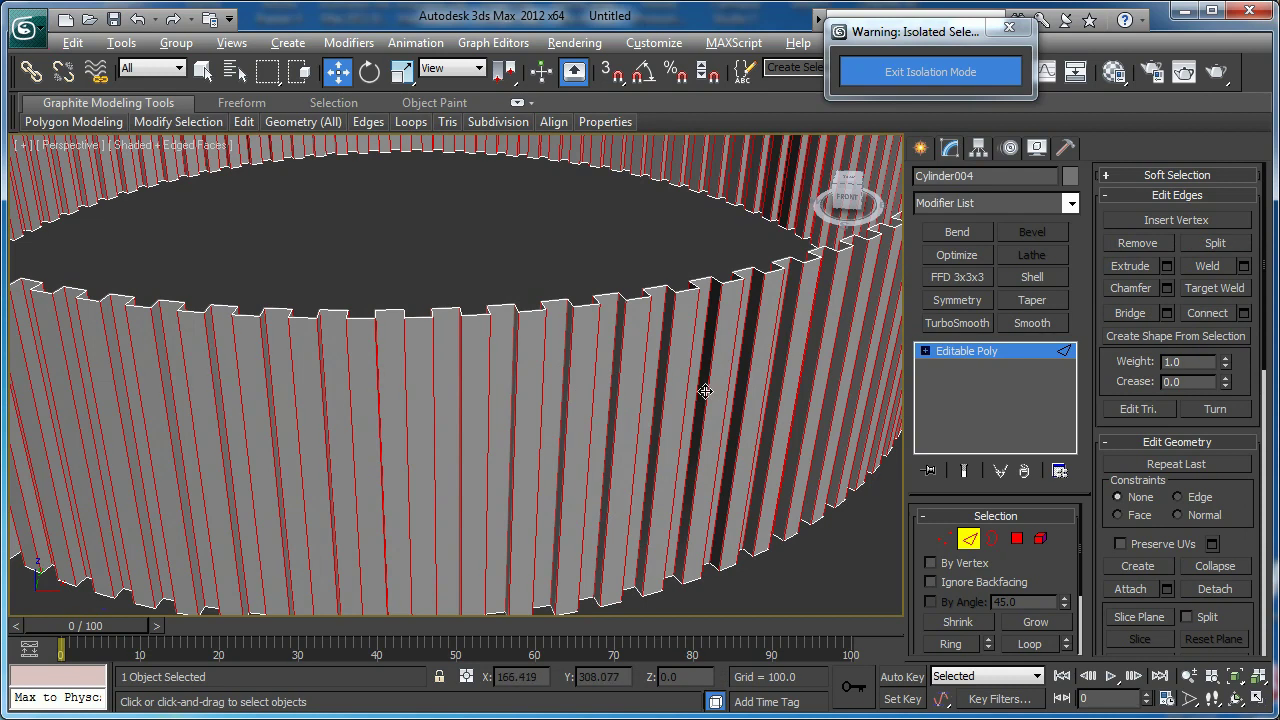
# Chamfer the band's selected vertical edges by 0.804
pyautogui.scroll(4, 703, 390)
pyautogui.click(1167, 288)
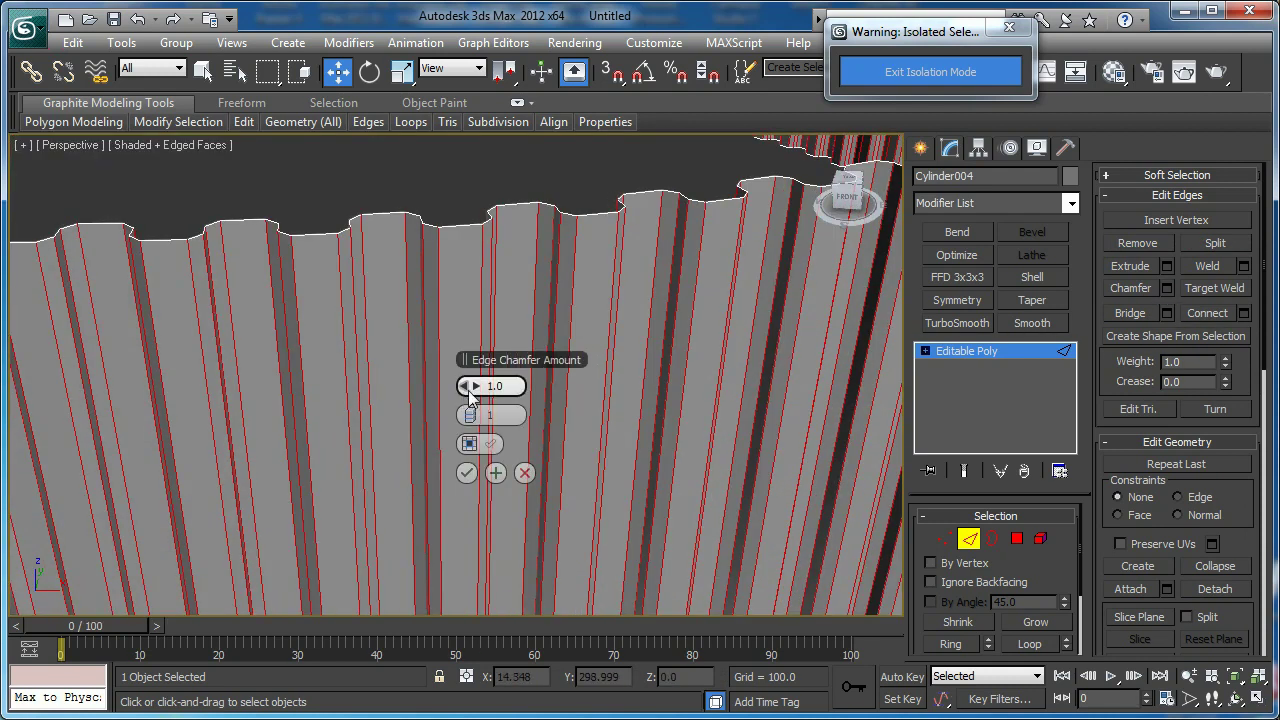
pyautogui.moveTo(468, 387); pyautogui.dragTo(468, 386)
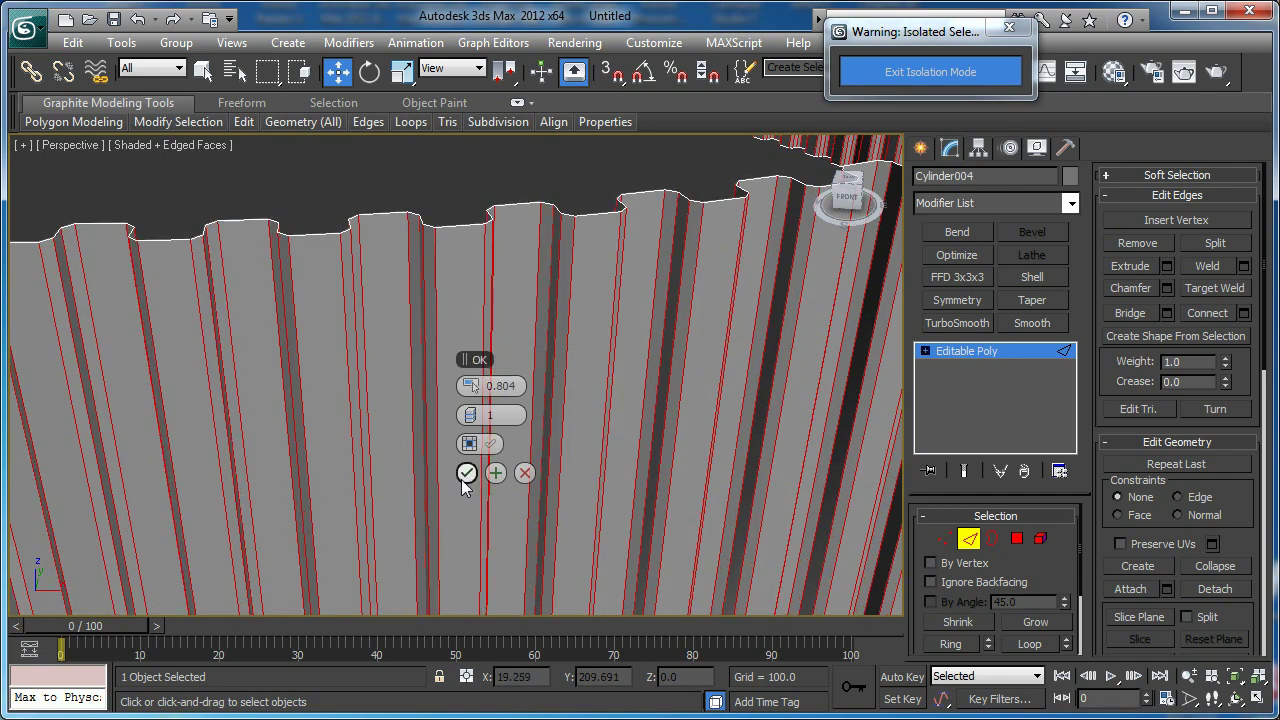
pyautogui.click(466, 473)
# Leave edge editing, apply TurboSmooth to the grooved band, and turn off the edged-faces display
pyautogui.click(975, 541)
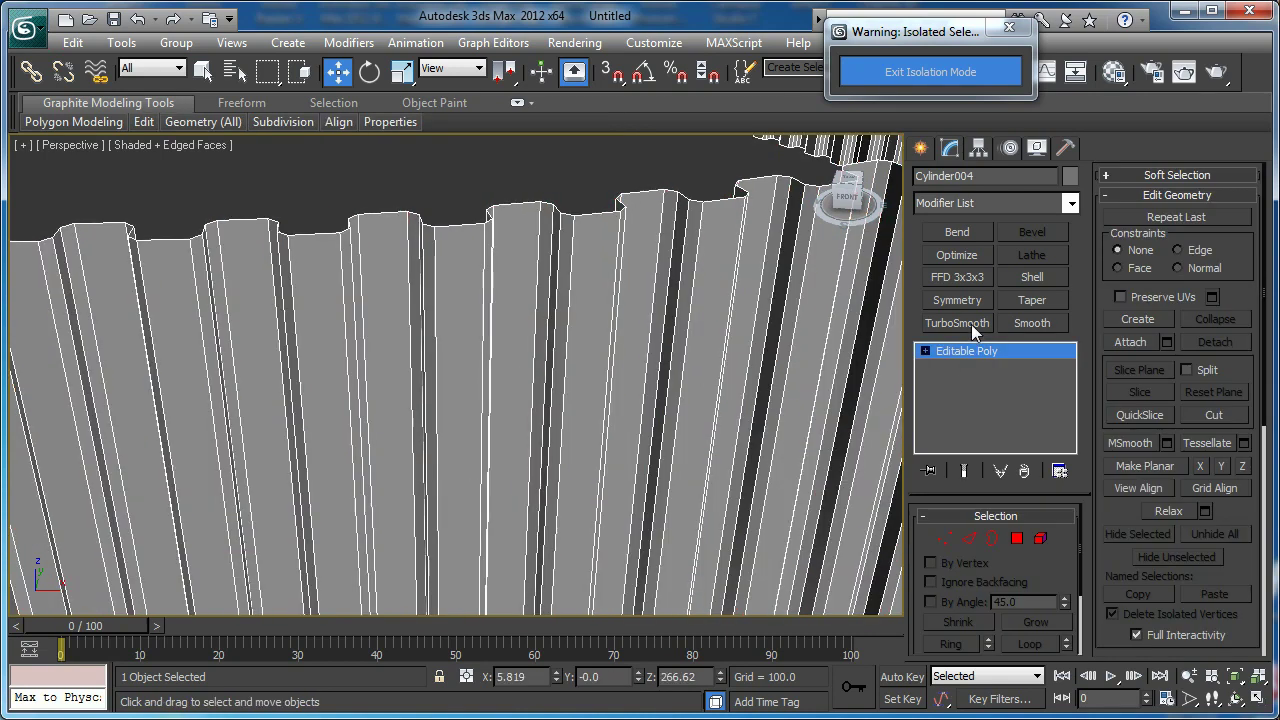
pyautogui.click(957, 323)
pyautogui.press('F4')
pyautogui.scroll(-5, 722, 421)
pyautogui.moveTo(720, 422)
pyautogui.keyDown('alt'); pyautogui.mouseDown(button='middle')
pyautogui.moveTo(721, 381)
pyautogui.moveTo(724, 437)
pyautogui.moveTo(721, 404)
pyautogui.mouseUp(button='middle'); pyautogui.keyUp('alt')
pyautogui.scroll(4, 721, 404)
pyautogui.scroll(-5, 721, 404)
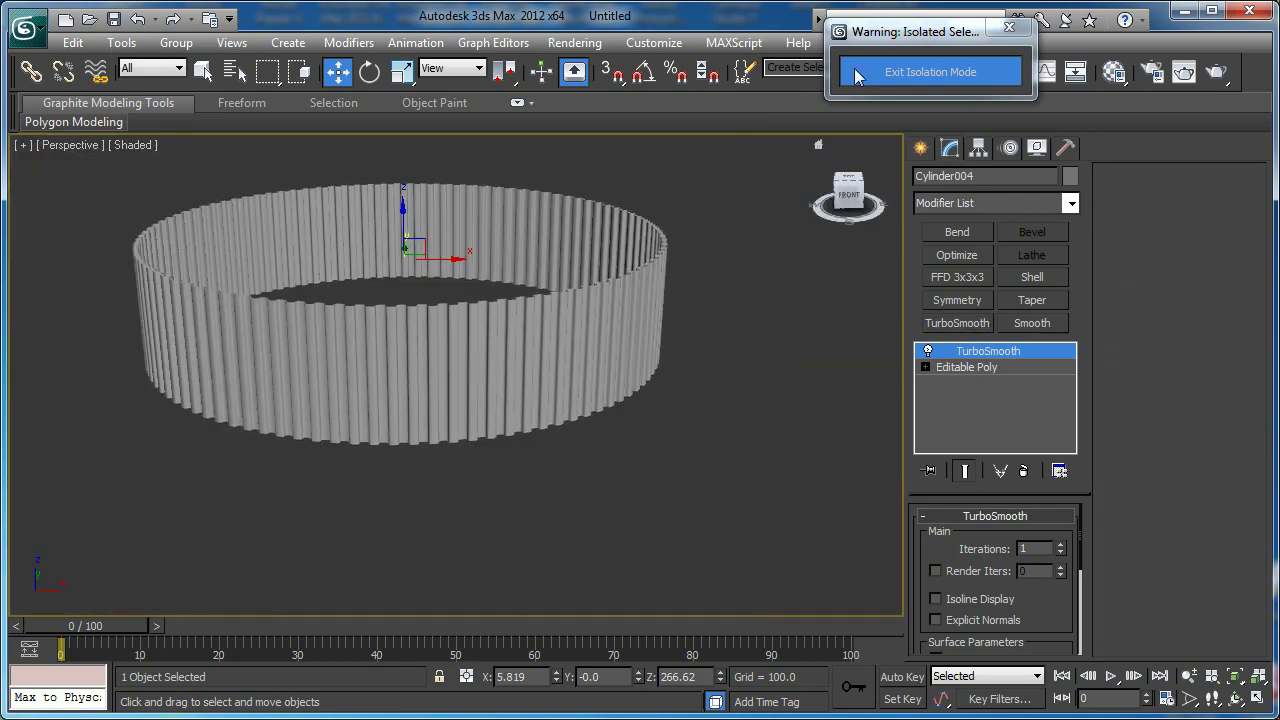
# Exit isolation and inspect the grooved band between the rims and the reference's mount section in front view
pyautogui.click(920, 78)
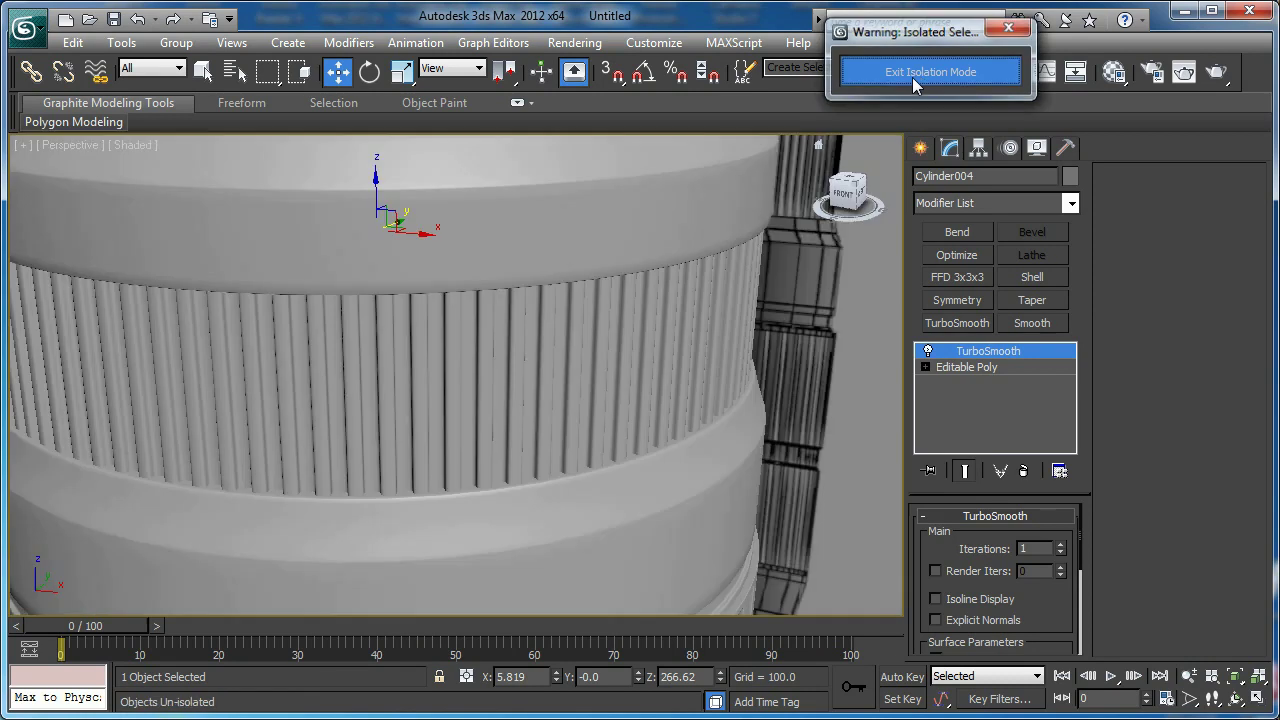
pyautogui.scroll(-4, 451, 383)
pyautogui.keyDown('alt'); pyautogui.moveTo(451, 383); pyautogui.dragTo(543, 360, button='middle'); pyautogui.keyUp('alt')
pyautogui.scroll(4, 497, 460)
pyautogui.scroll(2, 526, 372)
pyautogui.scroll(-6, 543, 360)
pyautogui.keyDown('alt'); pyautogui.moveTo(529, 409); pyautogui.dragTo(591, 460, button='middle'); pyautogui.keyUp('alt')
pyautogui.press('f')
pyautogui.scroll(-5, 512, 541)
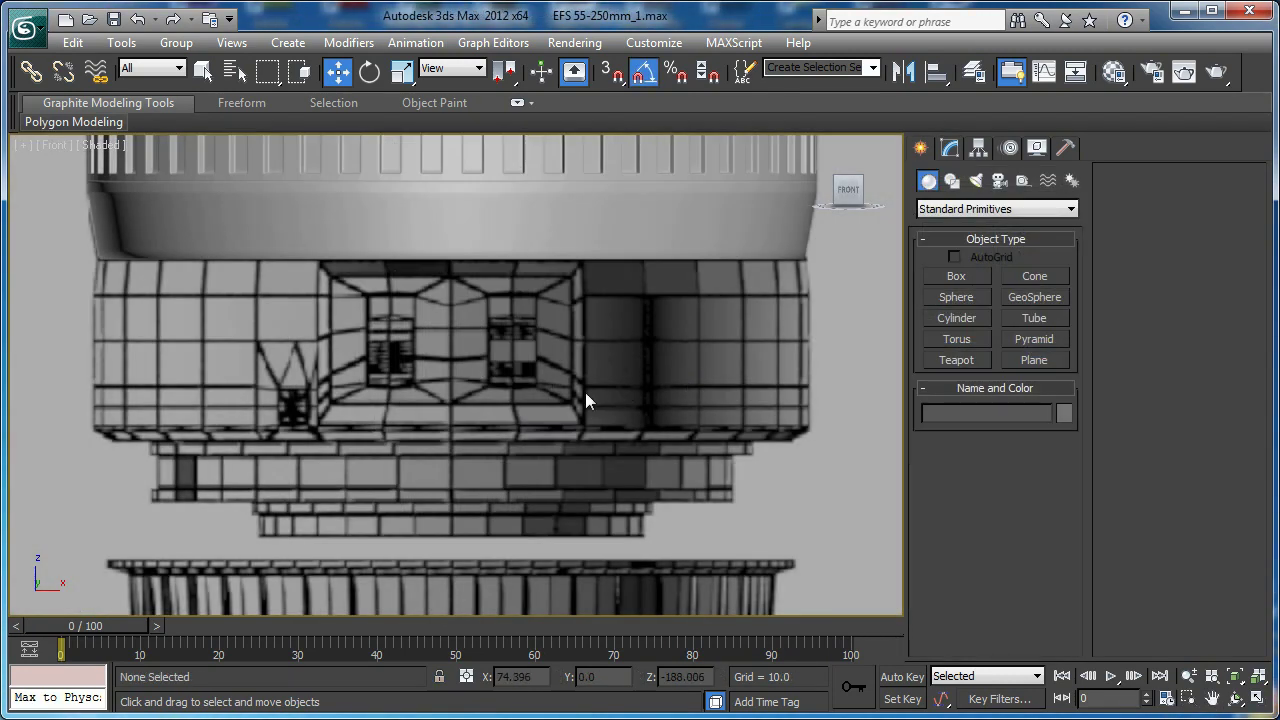
pyautogui.moveTo(524, 386); pyautogui.dragTo(551, 377, button='middle')
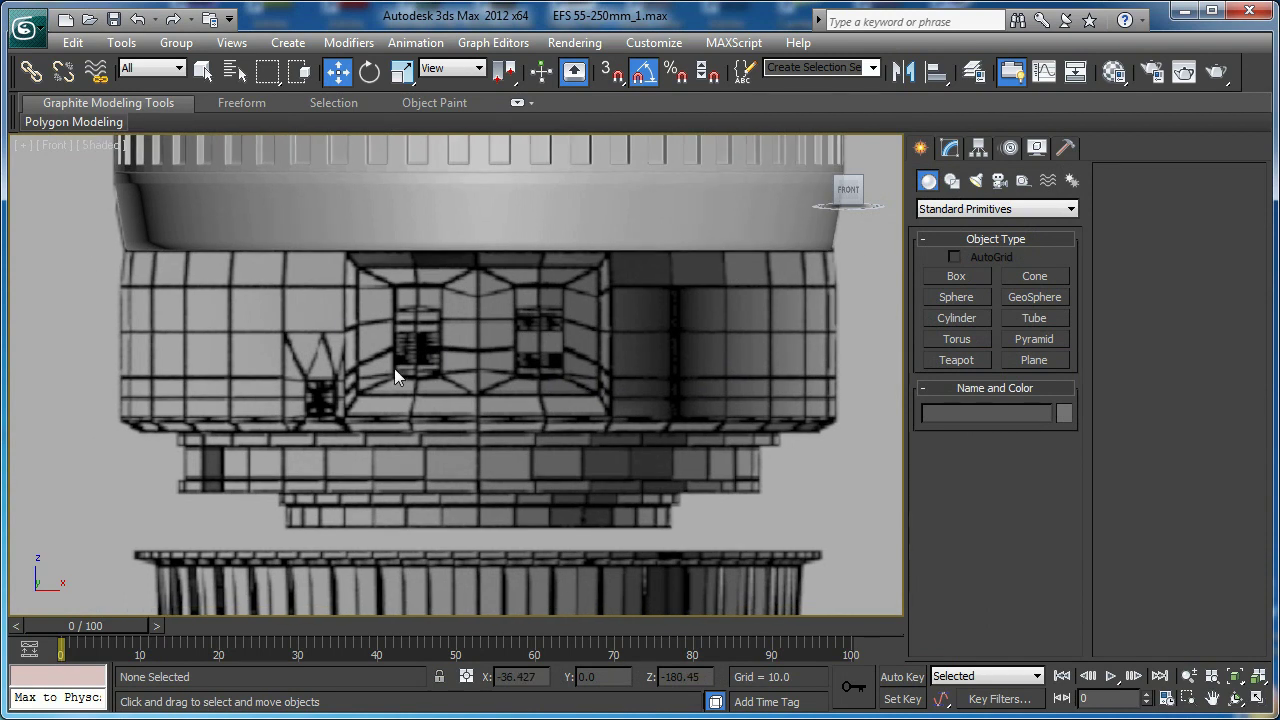
# Switch to the EF-S Mount photo in Windows Photo Viewer, examine the mount rings and switches up close, and minimize it
pyautogui.hotkey('alt', 'Tab')
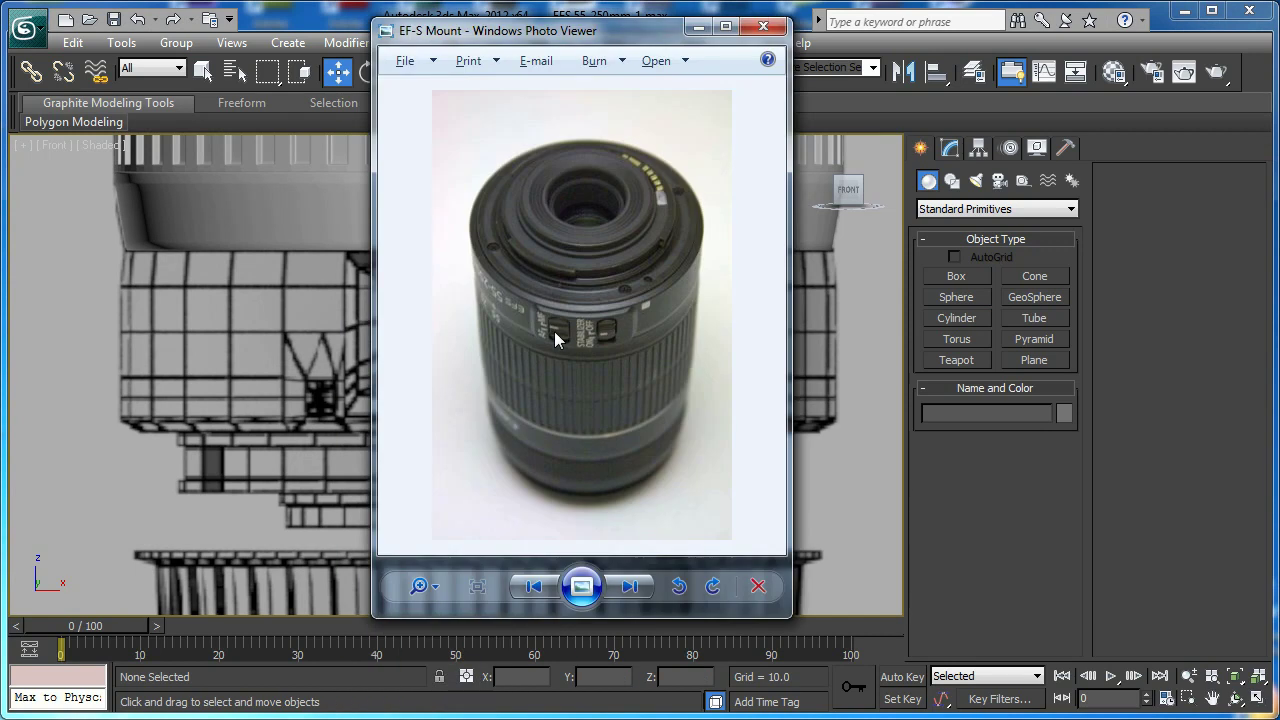
pyautogui.scroll(5, 562, 312)
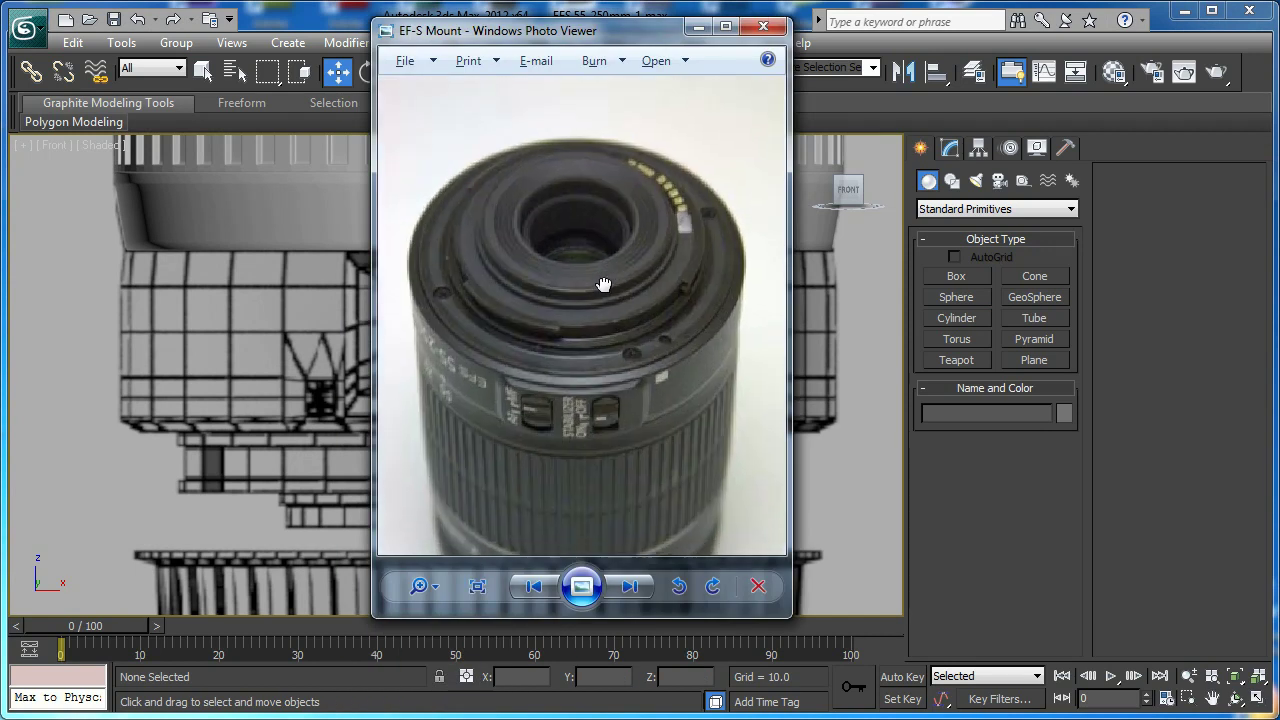
pyautogui.scroll(2, 611, 302)
pyautogui.moveTo(574, 311); pyautogui.dragTo(507, 278)
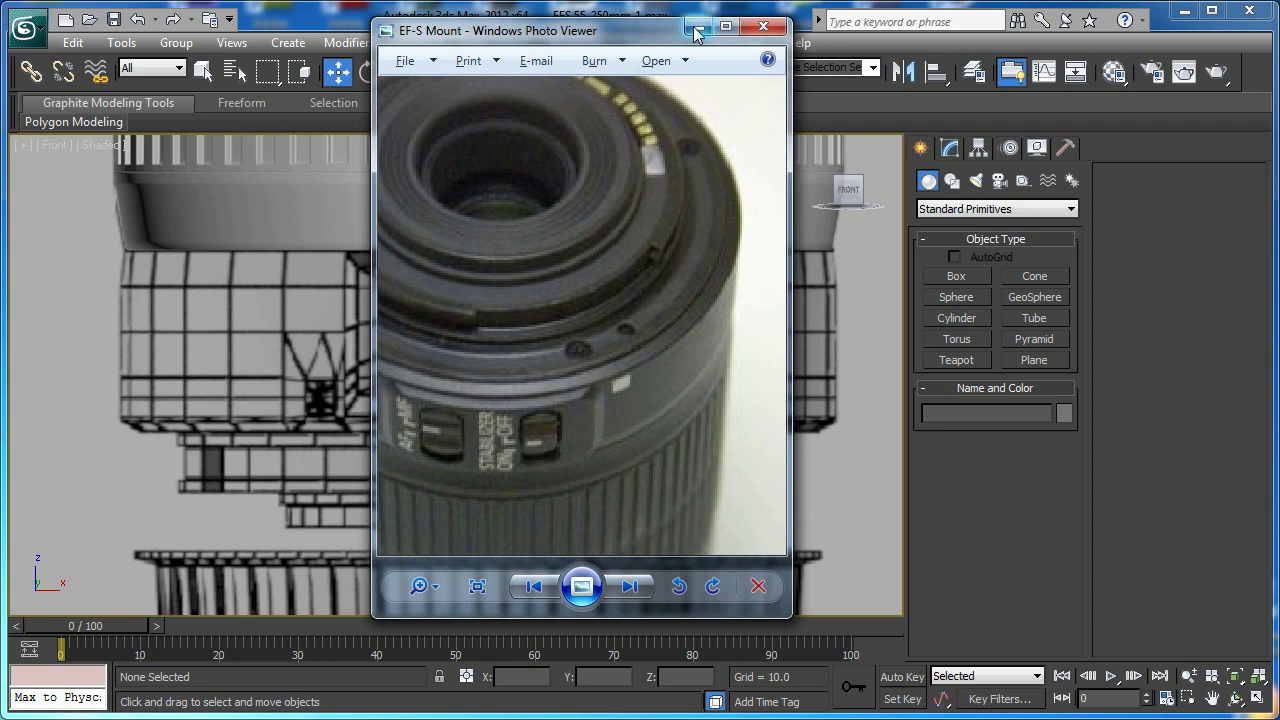
pyautogui.click(698, 28)
# Start a line profile at the mount section's upper outer corner and trace down its outer side to the lower corner
pyautogui.moveTo(506, 375); pyautogui.dragTo(526, 342, button='middle')
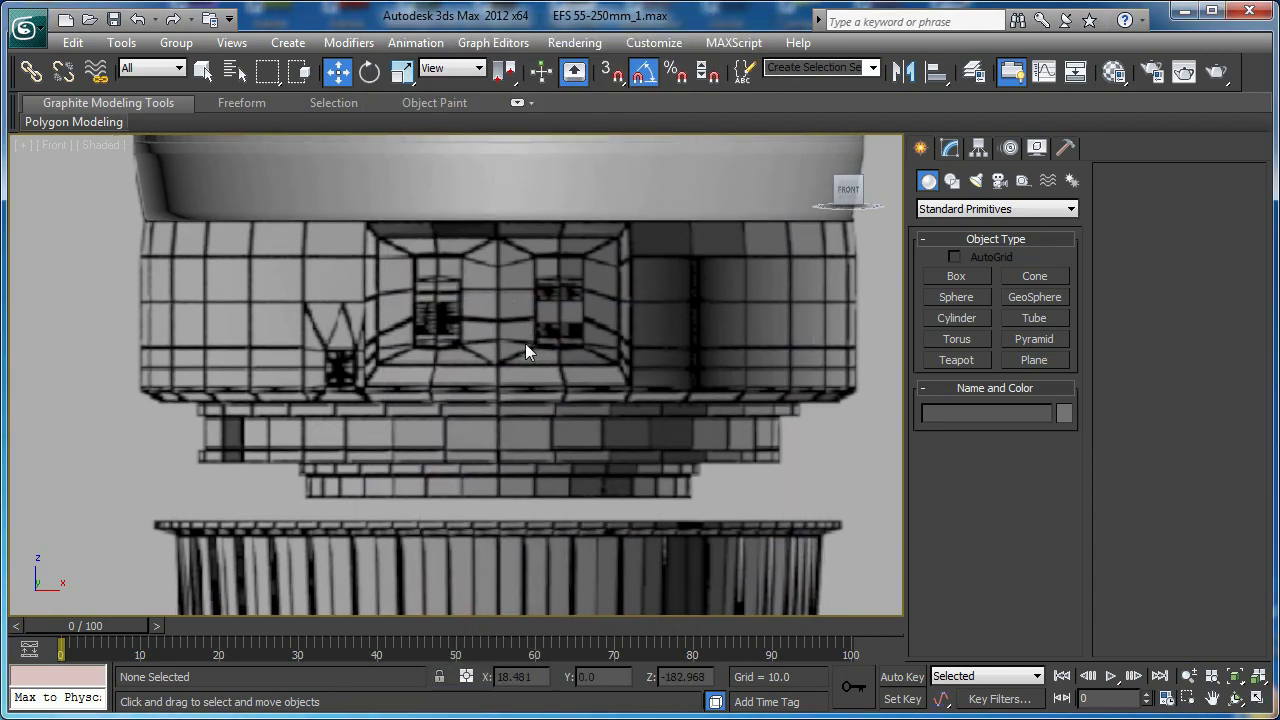
pyautogui.moveTo(543, 401); pyautogui.dragTo(522, 391, button='middle')
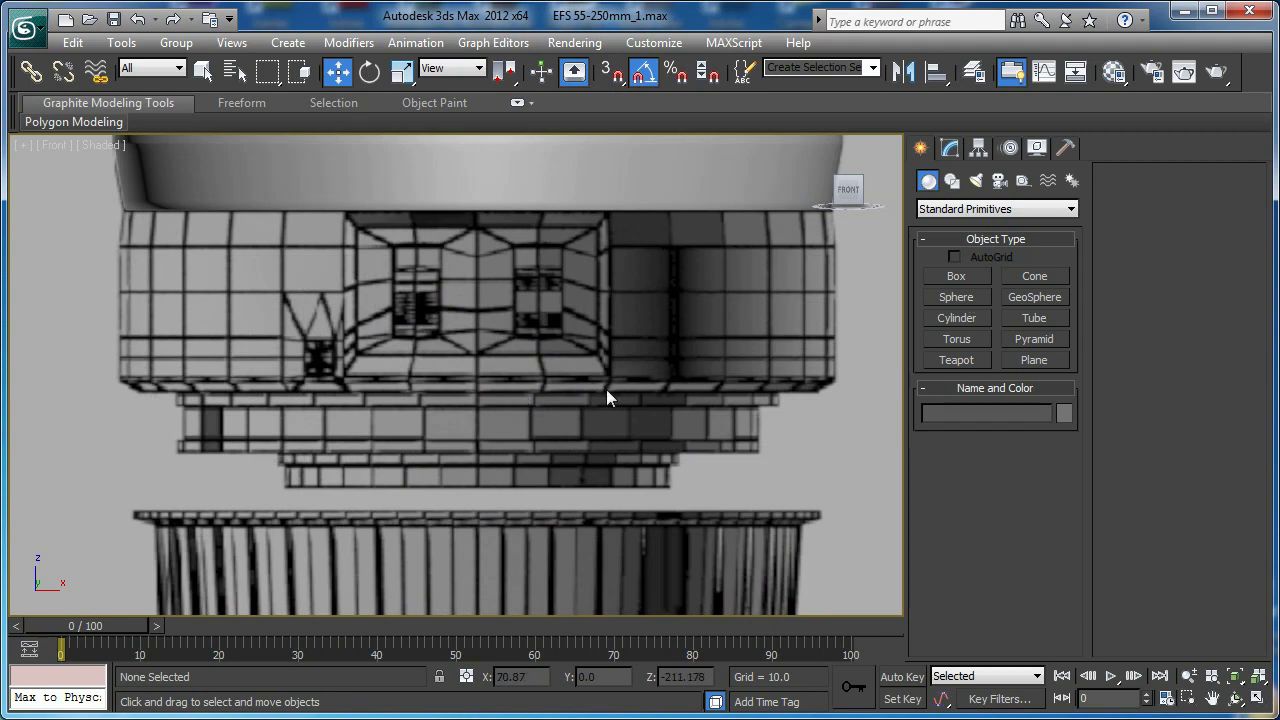
pyautogui.moveTo(662, 335); pyautogui.dragTo(503, 374, button='middle')
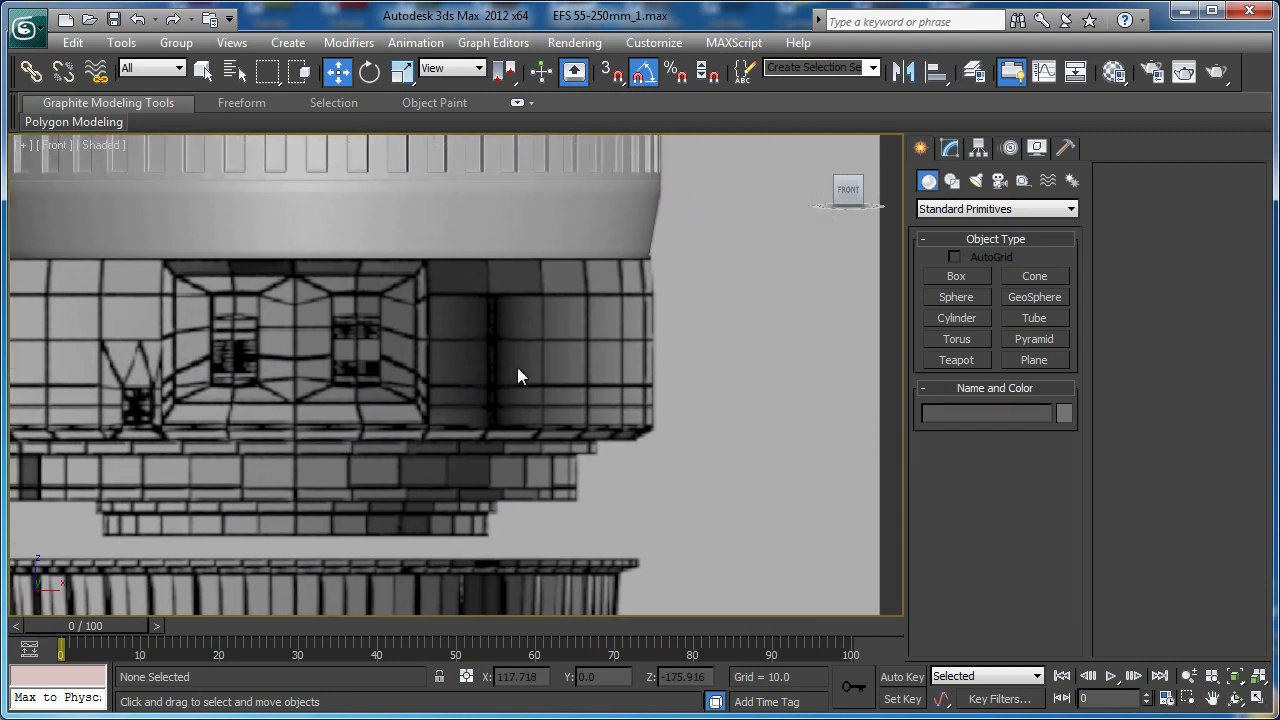
pyautogui.moveTo(553, 344); pyautogui.dragTo(541, 309, button='middle')
pyautogui.click(952, 181)
pyautogui.click(954, 295)
pyautogui.moveTo(664, 250); pyautogui.dragTo(528, 291, button='middle')
pyautogui.scroll(2, 578, 308)
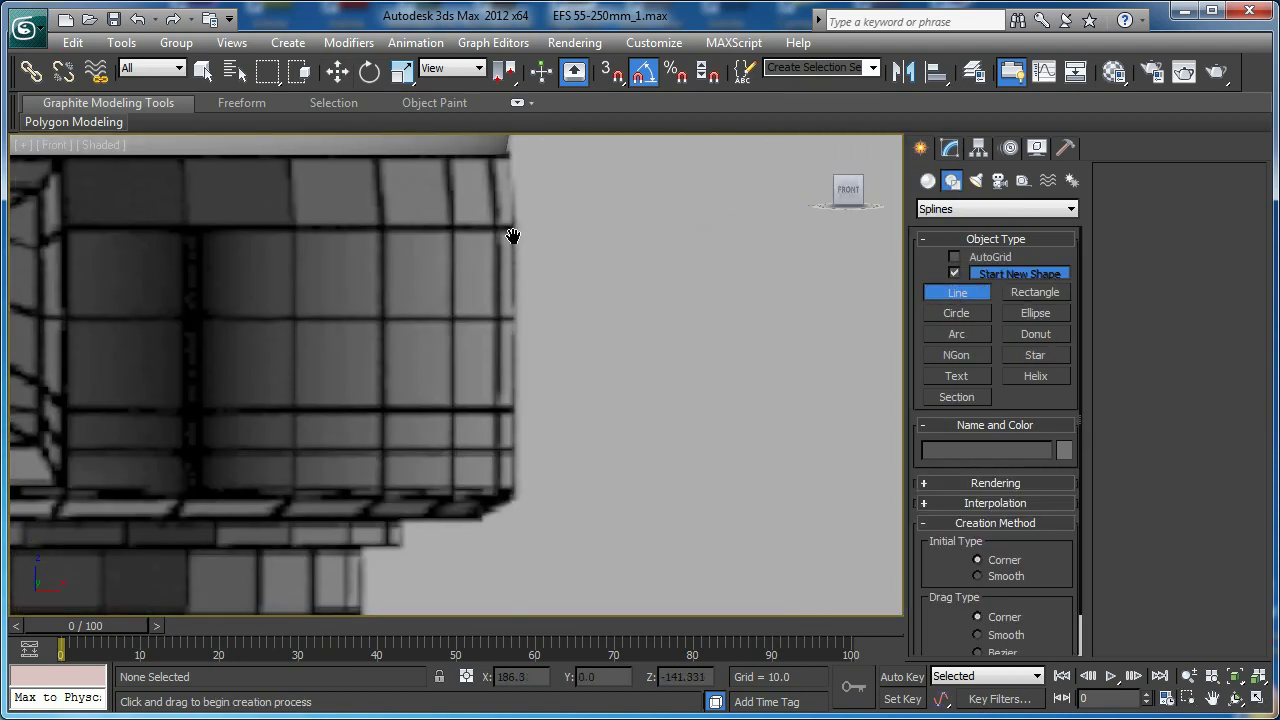
pyautogui.click(503, 156)
pyautogui.click(515, 227)
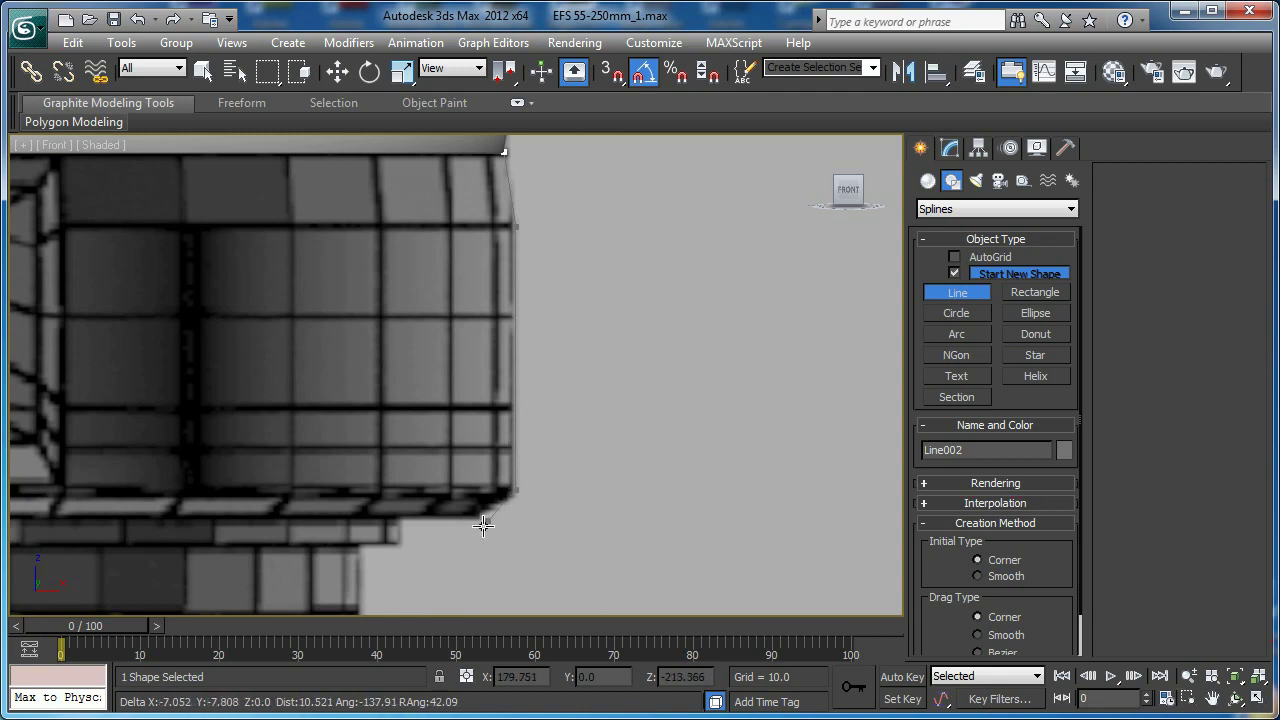
pyautogui.scroll(2, 478, 523)
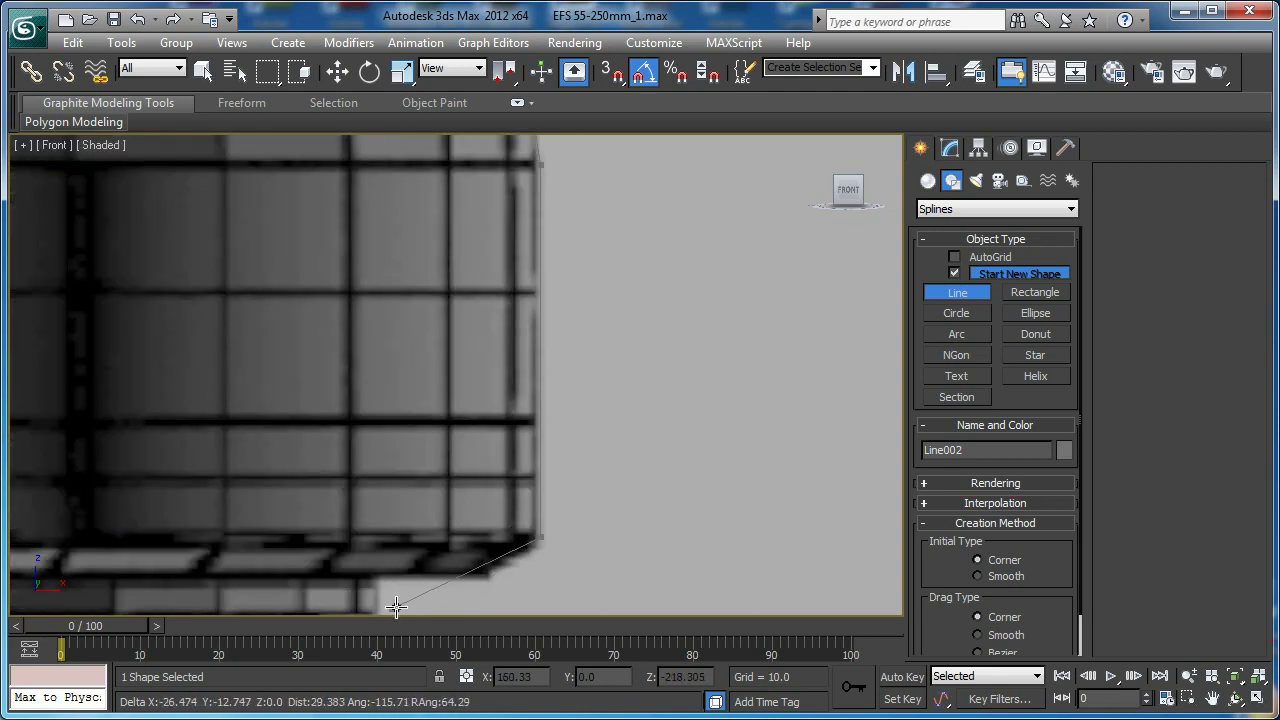
pyautogui.scroll(-3, 406, 583)
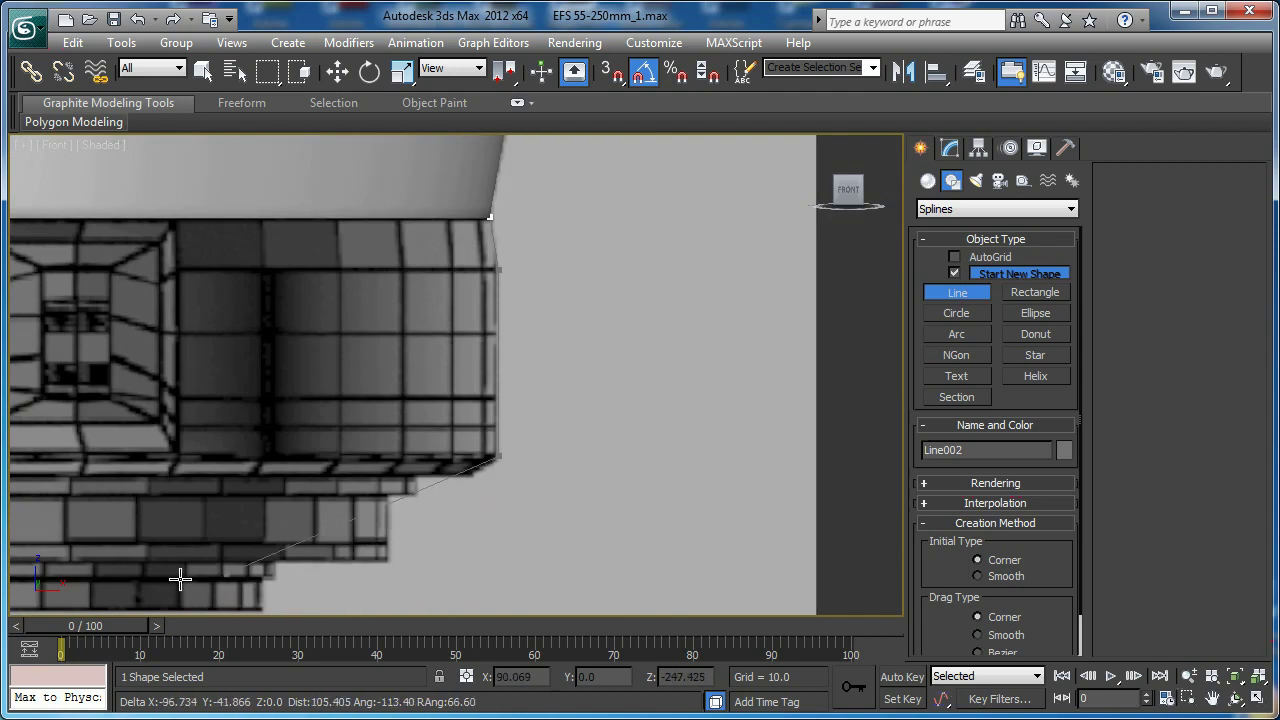
pyautogui.scroll(2, 466, 506)
pyautogui.scroll(1, 481, 549)
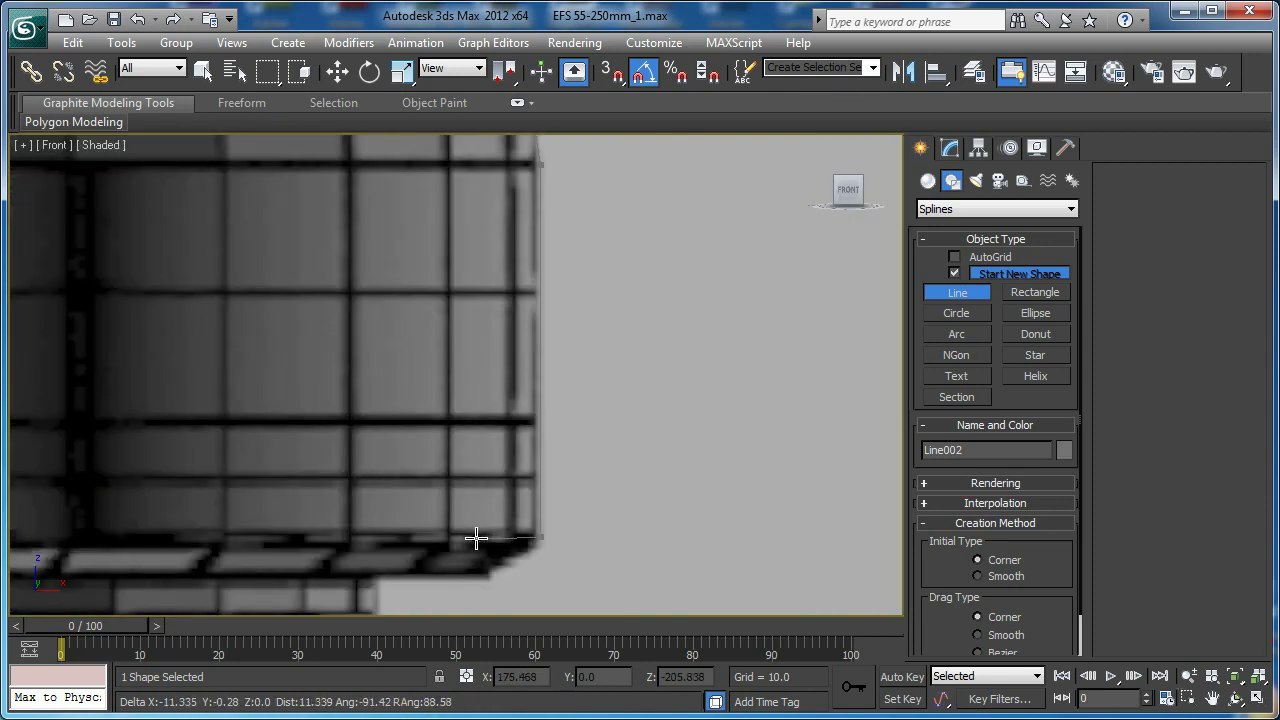
pyautogui.moveTo(476, 539); pyautogui.dragTo(456, 375, button='middle')
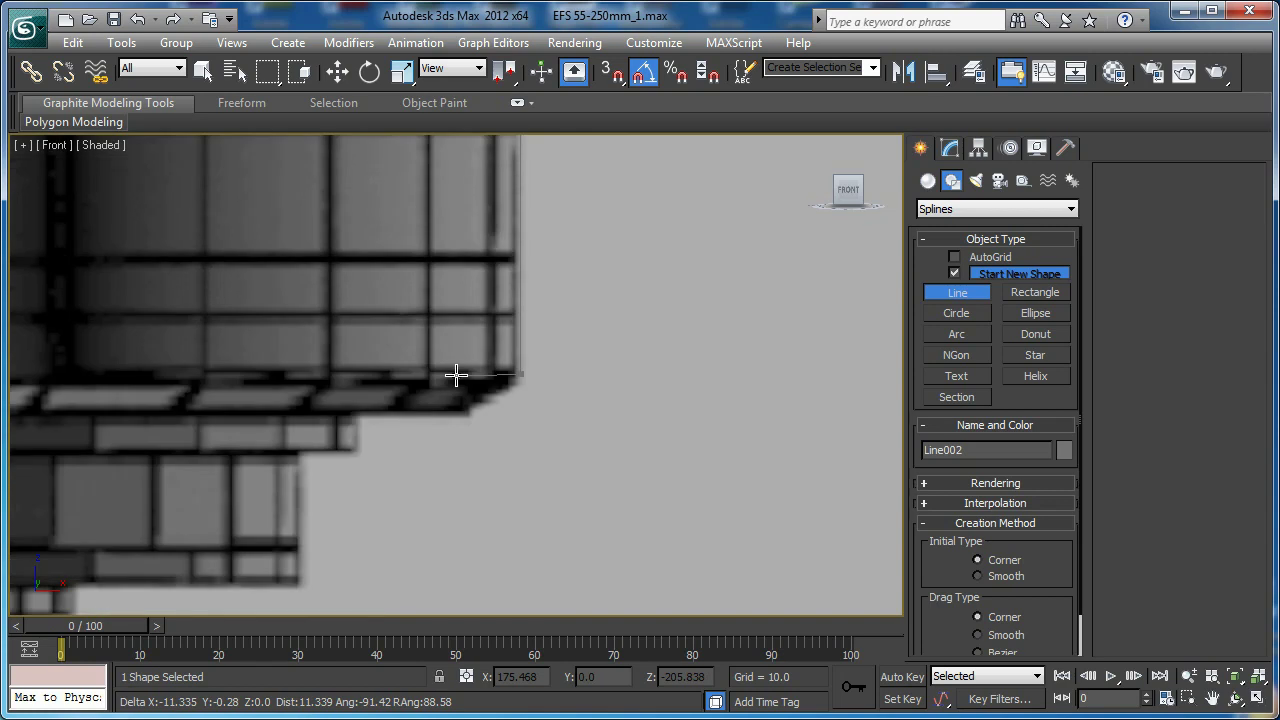
pyautogui.scroll(3, 457, 377)
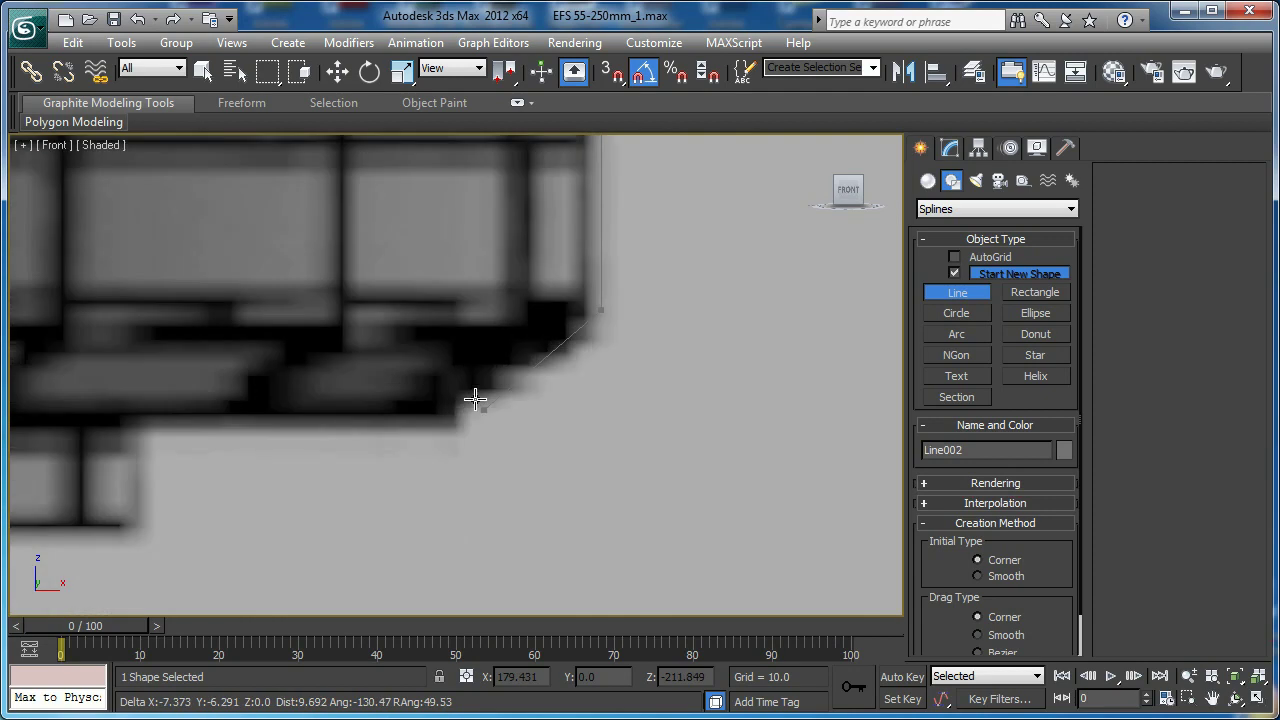
# Continue the line along the bevelled lower corner, the recessed groove beneath it, and the outer edge of the first mount step
pyautogui.click(490, 407)
pyautogui.keyDown('shift'); pyautogui.click(458, 408); pyautogui.keyUp('shift')
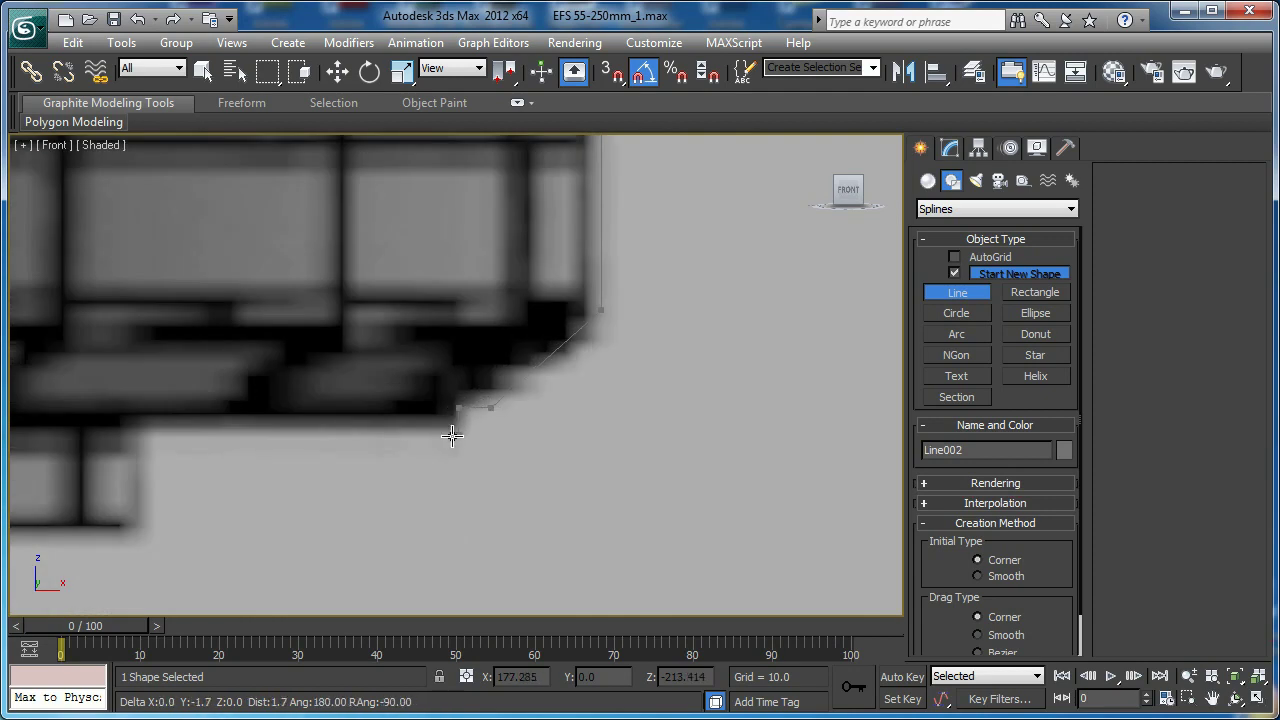
pyautogui.click(413, 426)
pyautogui.click(414, 394)
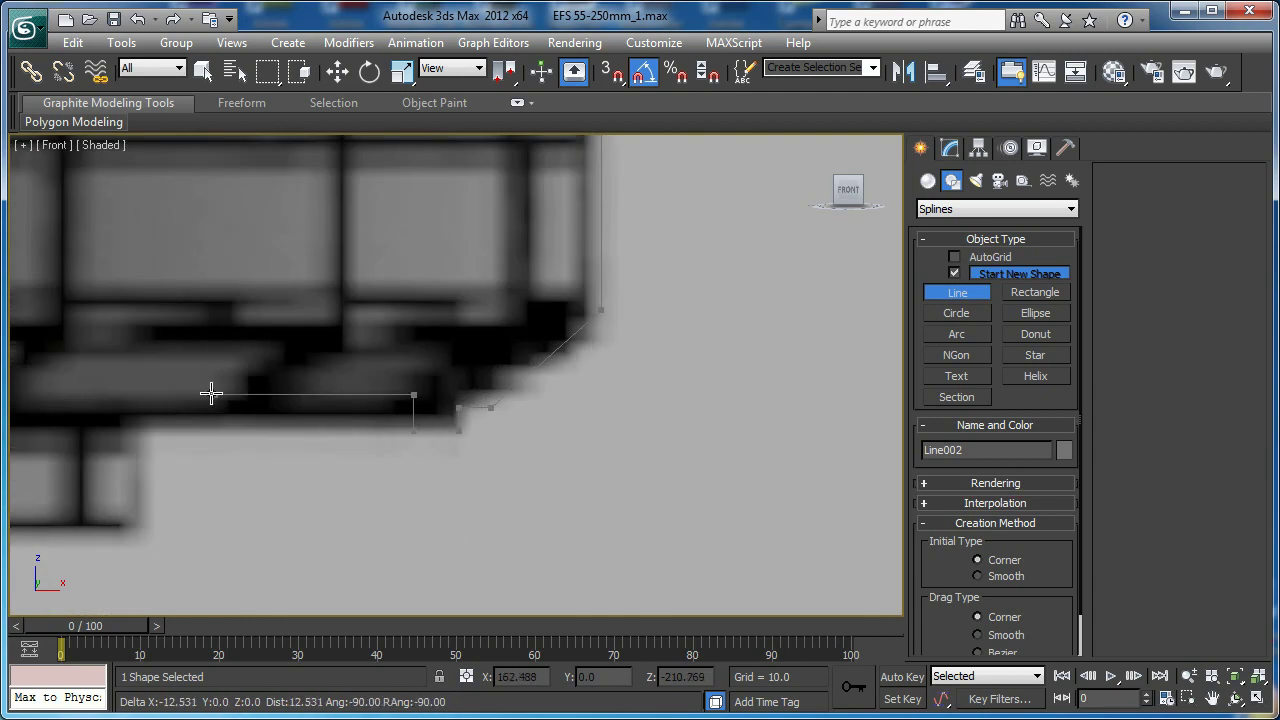
pyautogui.keyDown('shift'); pyautogui.click(175, 387); pyautogui.keyUp('shift')
pyautogui.keyDown('shift'); pyautogui.click(169, 430); pyautogui.keyUp('shift')
pyautogui.keyDown('shift'); pyautogui.click(134, 430); pyautogui.keyUp('shift')
pyautogui.keyDown('shift'); pyautogui.click(128, 532); pyautogui.keyUp('shift')
# Trace the middle mount ring with its recessed underside and the lowest ring's outer edge down to its bottom corner
pyautogui.scroll(-2, 83, 524)
pyautogui.click(119, 485)
pyautogui.moveTo(122, 570); pyautogui.dragTo(456, 375, button='middle')
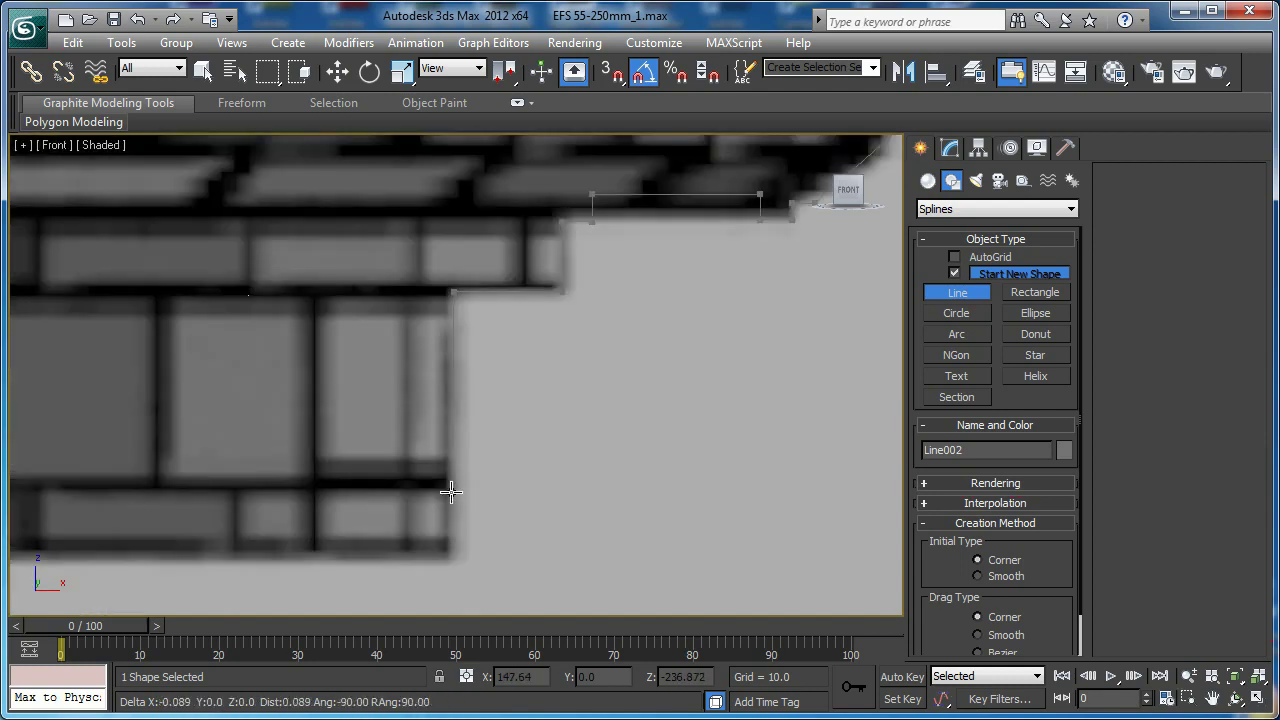
pyautogui.click(355, 546)
pyautogui.click(355, 486)
pyautogui.scroll(-2, 235, 486)
pyautogui.click(141, 452)
pyautogui.click(138, 550)
pyautogui.click(96, 550)
pyautogui.scroll(-2, 148, 551)
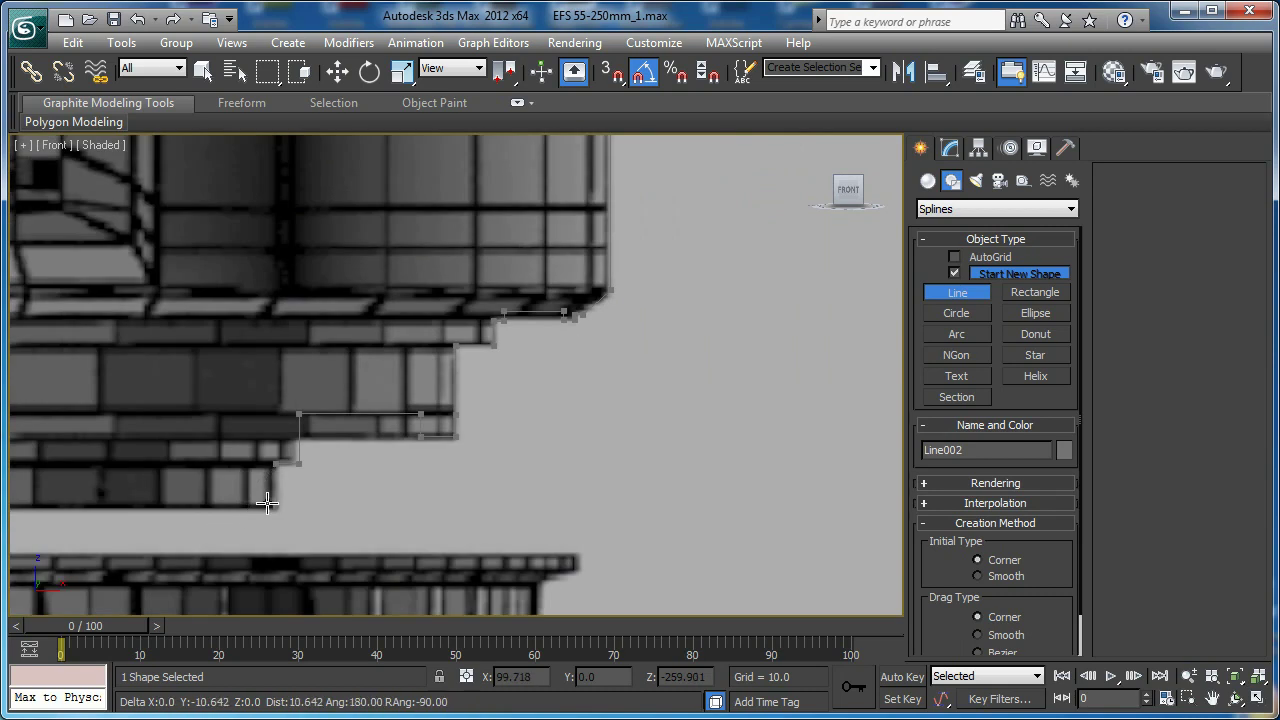
pyautogui.click(276, 507)
# Run the line inward along the mount's bottom and up an inner vertical side, closing the spline at its starting vertex
pyautogui.press('i')
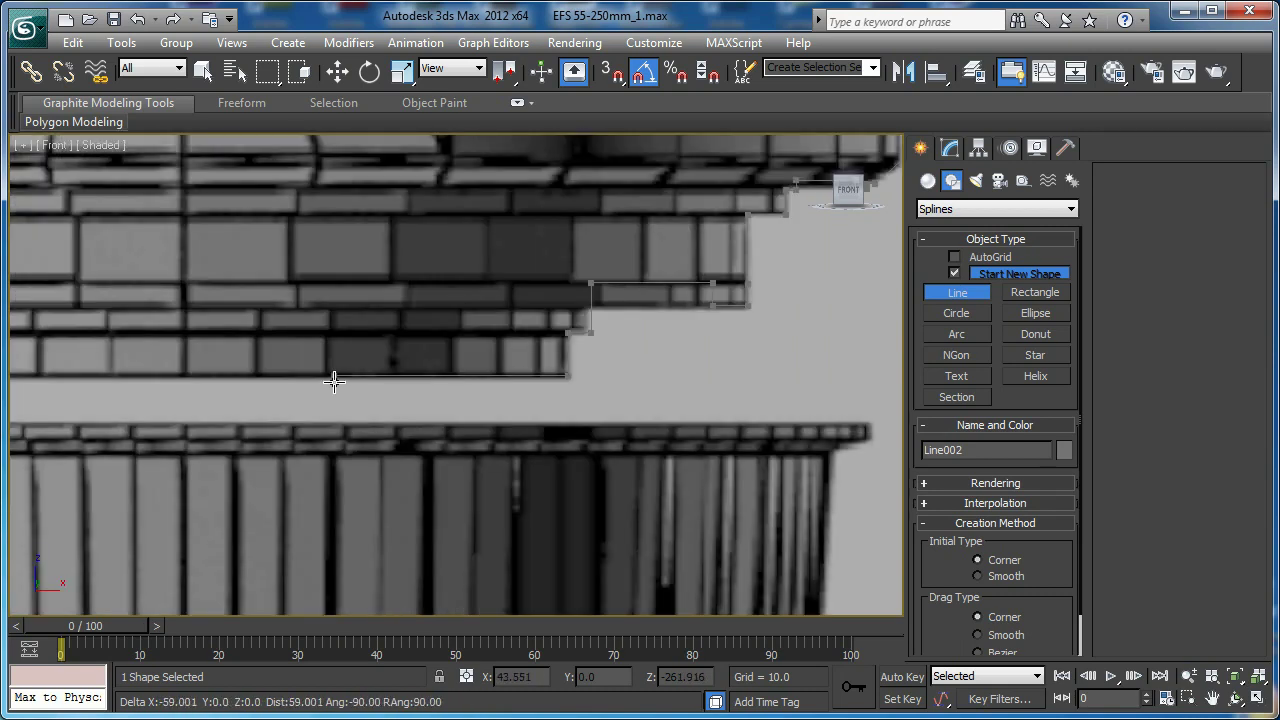
pyautogui.click(339, 382)
pyautogui.click(340, 244)
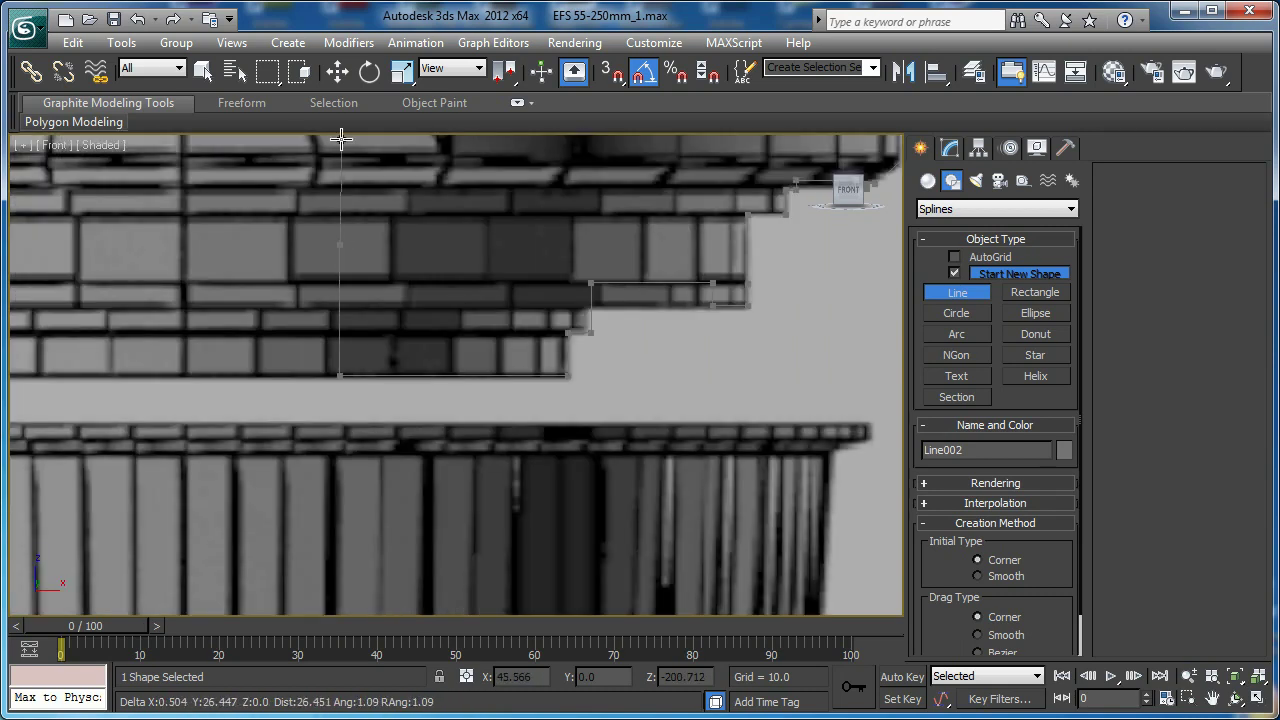
pyautogui.scroll(-2, 344, 142)
pyautogui.press('i')
pyautogui.scroll(1, 474, 353)
pyautogui.scroll(1, 474, 353)
pyautogui.scroll(-1, 475, 350)
pyautogui.press('i')
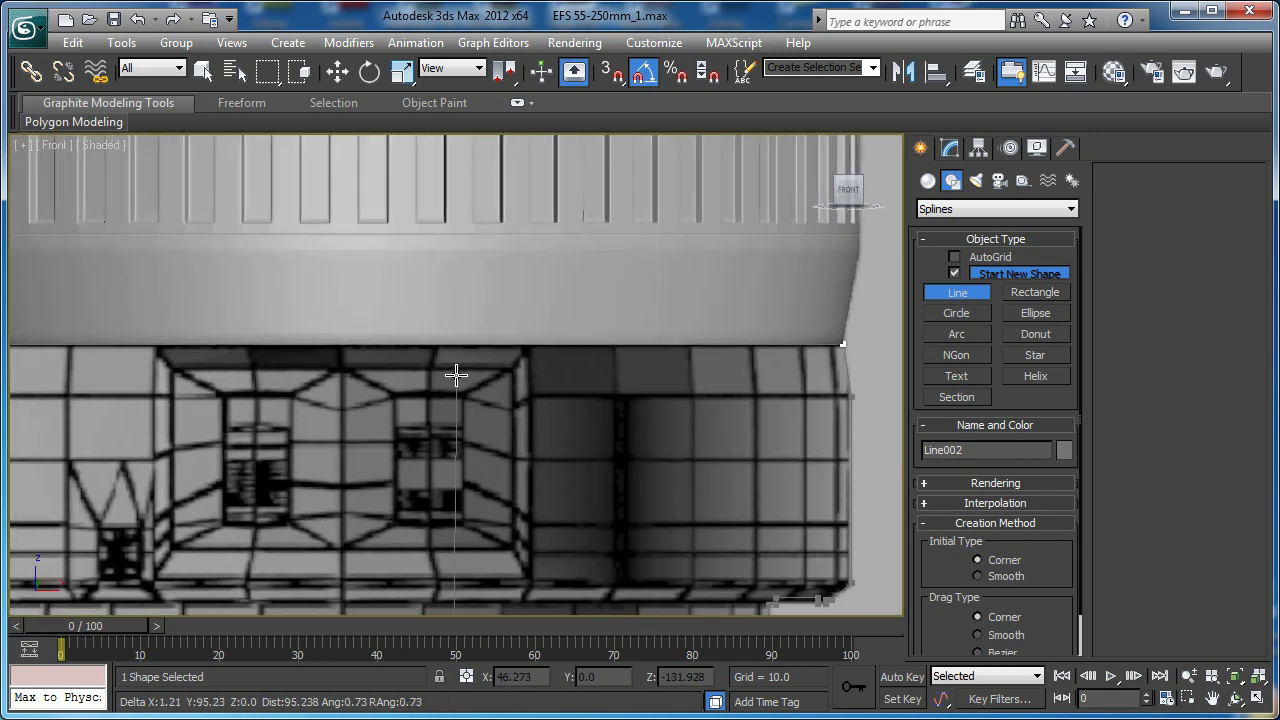
pyautogui.click(843, 344)
pyautogui.click(590, 541)
pyautogui.press('w')
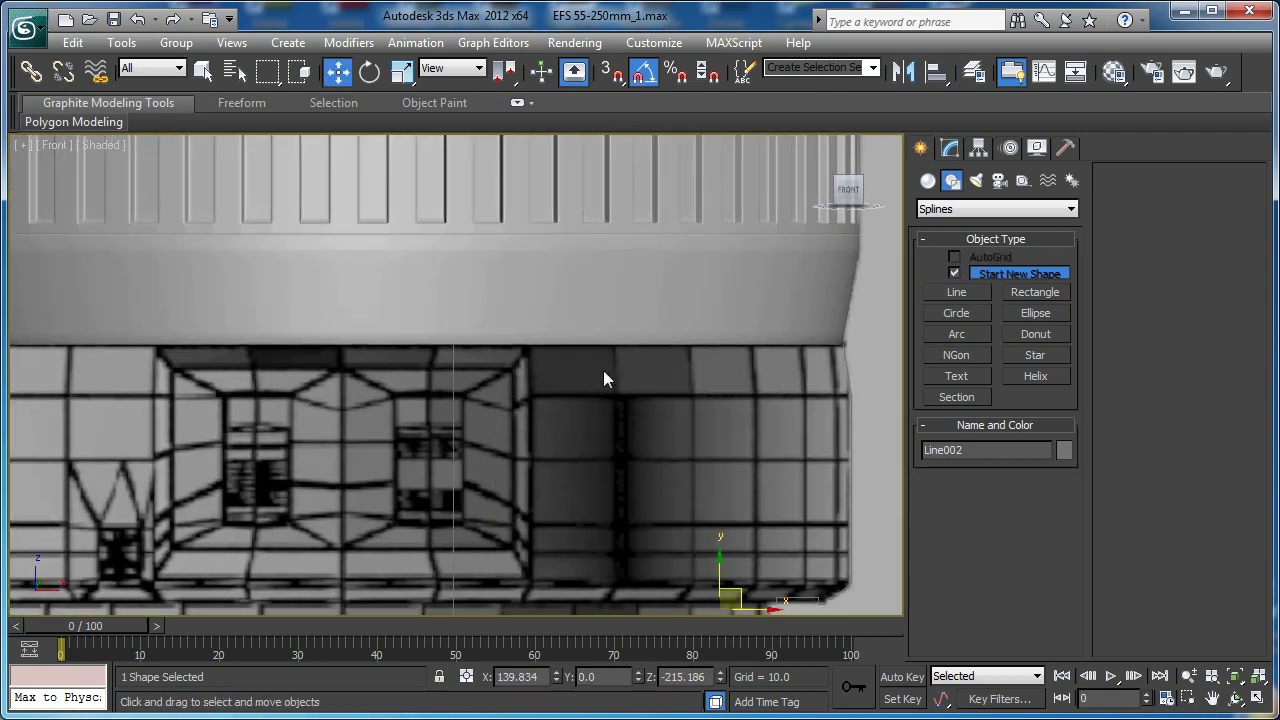
# Isolate the profile and snap the two upper vertices of the first mount step level with the adjacent groove's lower vertices
pyautogui.scroll(-2, 654, 342)
pyautogui.hotkey('alt', 'q')
pyautogui.moveTo(543, 272); pyautogui.dragTo(553, 297, button='middle')
pyautogui.press('1')
pyautogui.scroll(3, 602, 455)
pyautogui.moveTo(602, 455); pyautogui.dragTo(448, 335, button='middle')
pyautogui.scroll(8, 426, 344)
pyautogui.moveTo(477, 354); pyautogui.dragTo(335, 381)
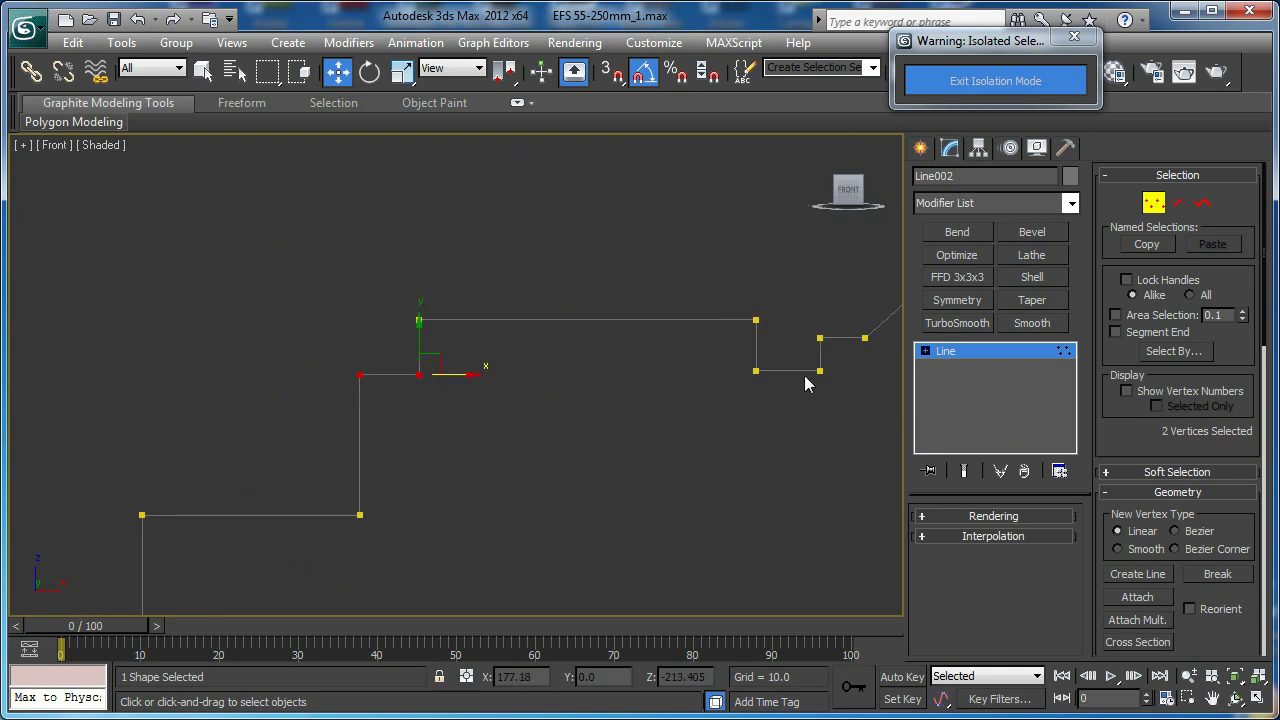
pyautogui.press('s')
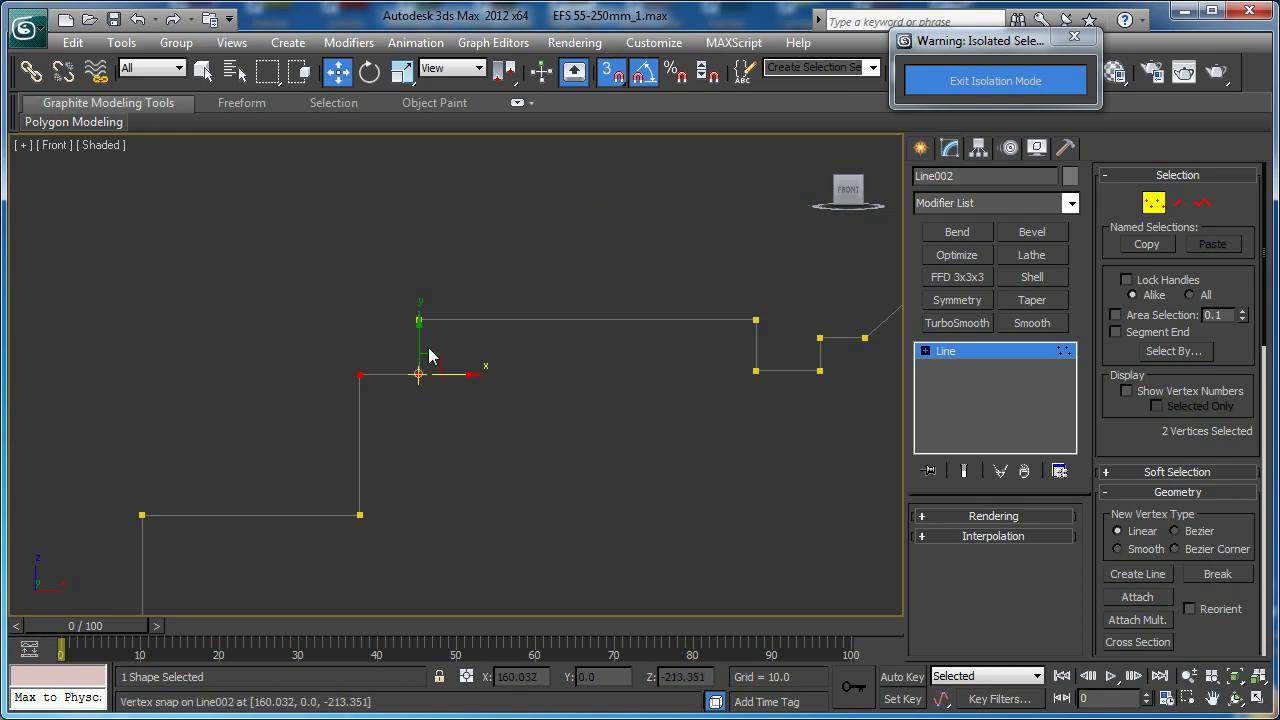
pyautogui.moveTo(419, 329); pyautogui.dragTo(759, 371)
# Divide the segment along the bottom of the profile by inserting two evenly spaced vertices
pyautogui.moveTo(505, 362); pyautogui.dragTo(640, 322, button='middle')
pyautogui.scroll(-3, 638, 322)
pyautogui.moveTo(320, 352); pyautogui.dragTo(634, 324, button='middle')
pyautogui.scroll(-2, 634, 323)
pyautogui.moveTo(490, 296); pyautogui.dragTo(634, 257, button='middle')
pyautogui.scroll(-3, 634, 257)
pyautogui.moveTo(465, 272); pyautogui.dragTo(471, 302, button='middle')
pyautogui.scroll(2, 491, 354)
pyautogui.scroll(-2, 445, 370)
pyautogui.moveTo(457, 424); pyautogui.dragTo(479, 180, button='middle')
pyautogui.scroll(2, 450, 280)
pyautogui.moveTo(395, 378); pyautogui.dragTo(468, 338, button='middle')
pyautogui.press('2')
pyautogui.moveTo(458, 299); pyautogui.dragTo(482, 376)
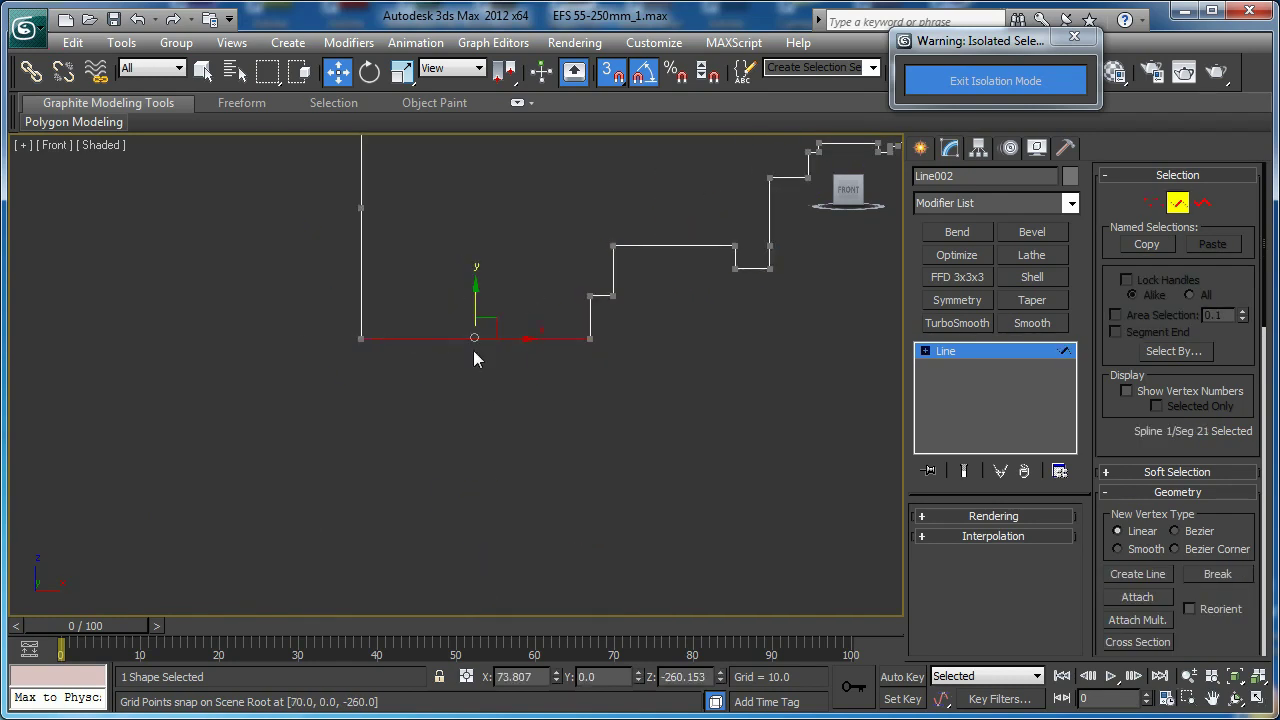
pyautogui.moveTo(1195, 625); pyautogui.dragTo(1178, 295)
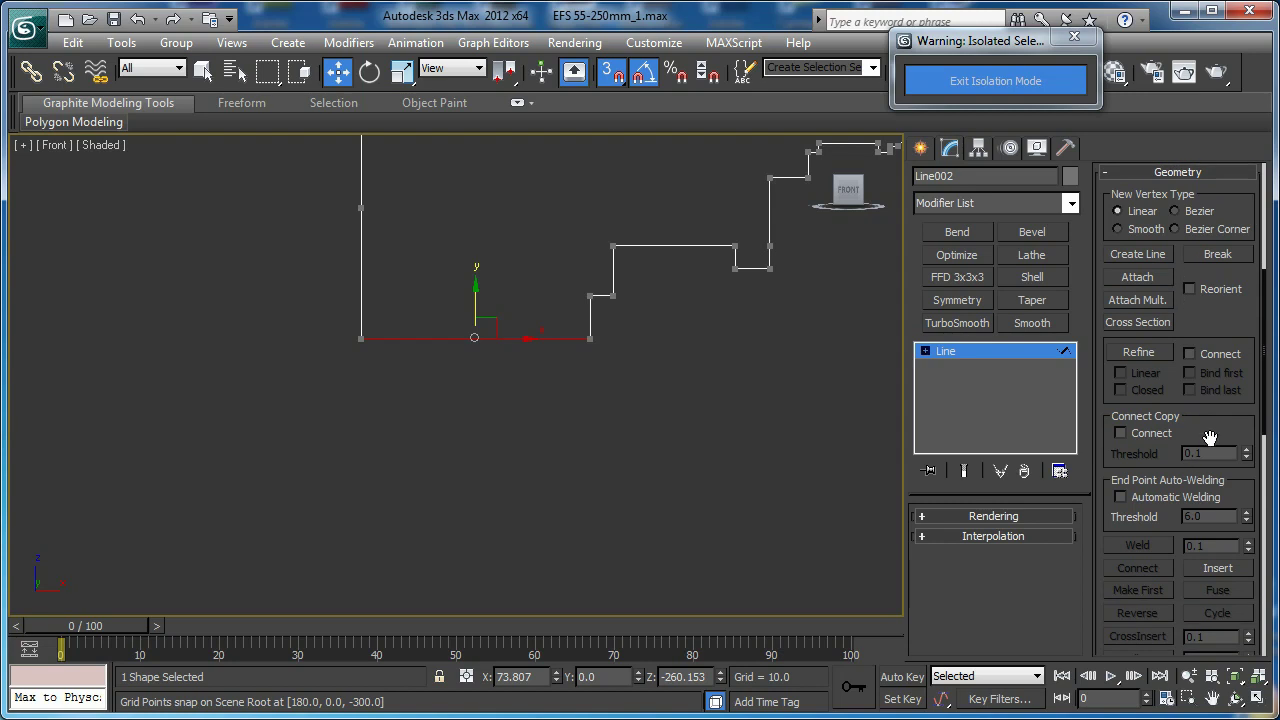
pyautogui.moveTo(1208, 437); pyautogui.dragTo(1217, 163)
pyautogui.moveTo(1170, 430); pyautogui.dragTo(1167, 114)
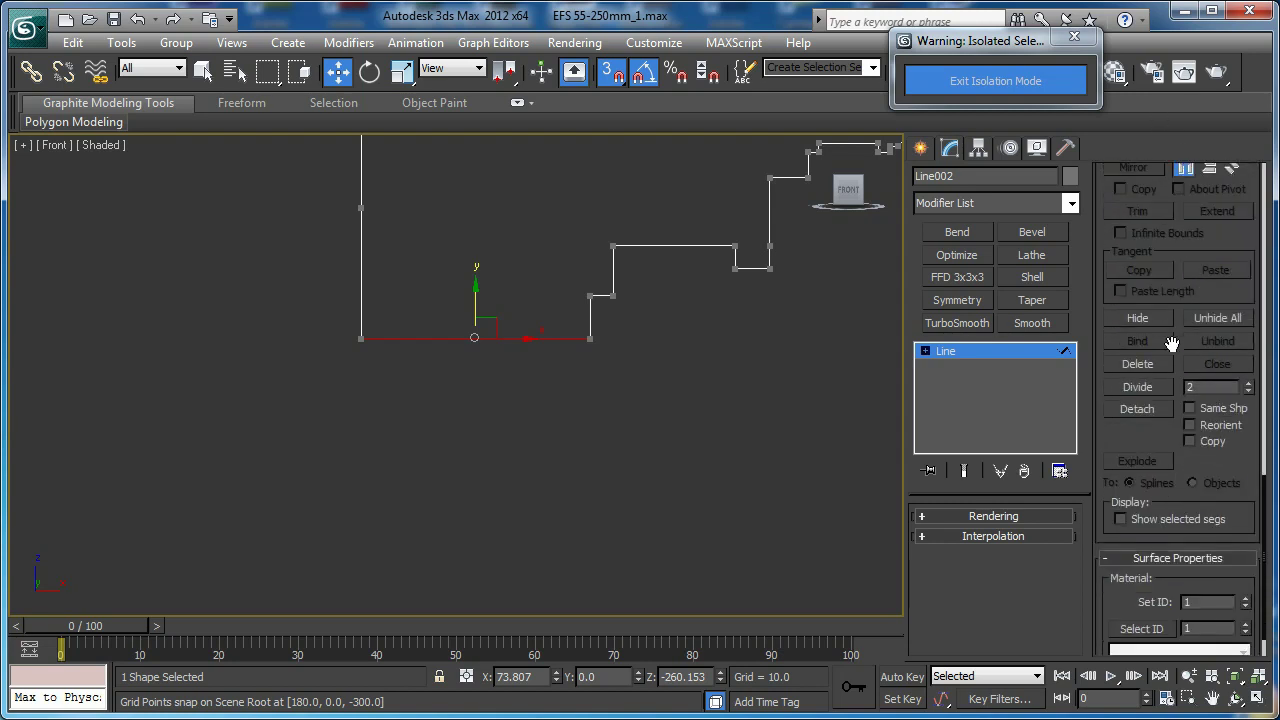
pyautogui.click(1123, 393)
# With snapping off, move the bottom segment's two inserted vertices outward, each closer to its nearest corner
pyautogui.scroll(2, 532, 356)
pyautogui.moveTo(531, 354); pyautogui.dragTo(529, 400, button='middle')
pyautogui.press('1')
pyautogui.click(428, 371)
pyautogui.scroll(2, 433, 387)
pyautogui.moveTo(433, 387); pyautogui.dragTo(446, 329, button='middle')
pyautogui.press('s')
pyautogui.moveTo(458, 304); pyautogui.dragTo(395, 307)
pyautogui.moveTo(529, 285); pyautogui.dragTo(624, 348)
pyautogui.moveTo(638, 305); pyautogui.dragTo(693, 303)
pyautogui.moveTo(676, 315); pyautogui.dragTo(618, 338, button='middle')
# Divide the middle section of the profile's bottom edge by inserting 5 vertices
pyautogui.press('2')
pyautogui.click(402, 326)
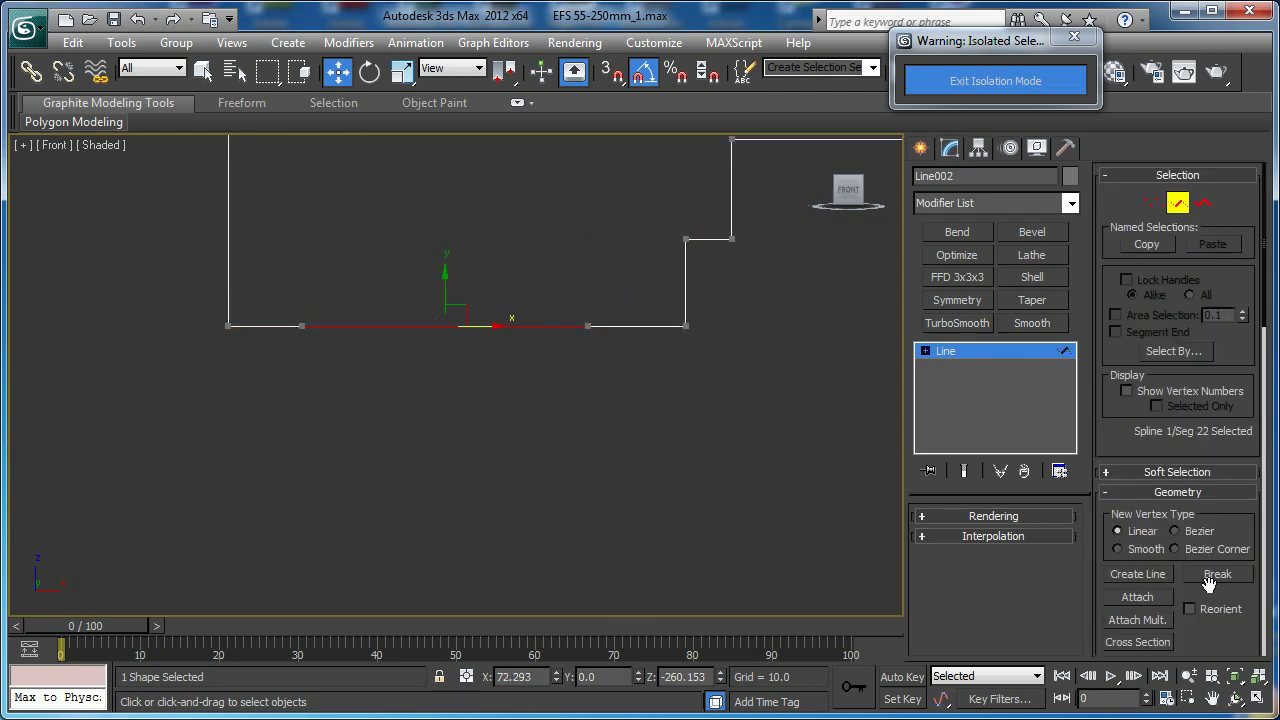
pyautogui.scroll(-5, 1180, 460)
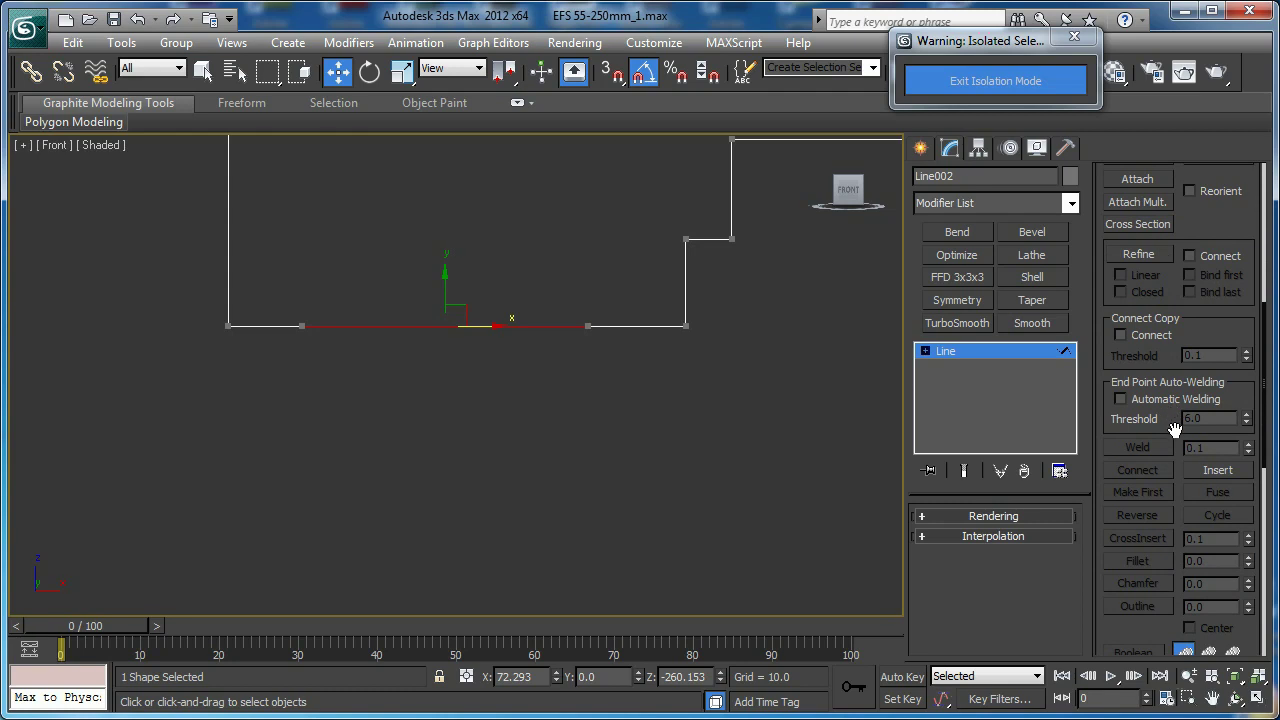
pyautogui.moveTo(1175, 430); pyautogui.dragTo(1180, 75)
pyautogui.moveTo(1197, 405); pyautogui.dragTo(1197, 246)
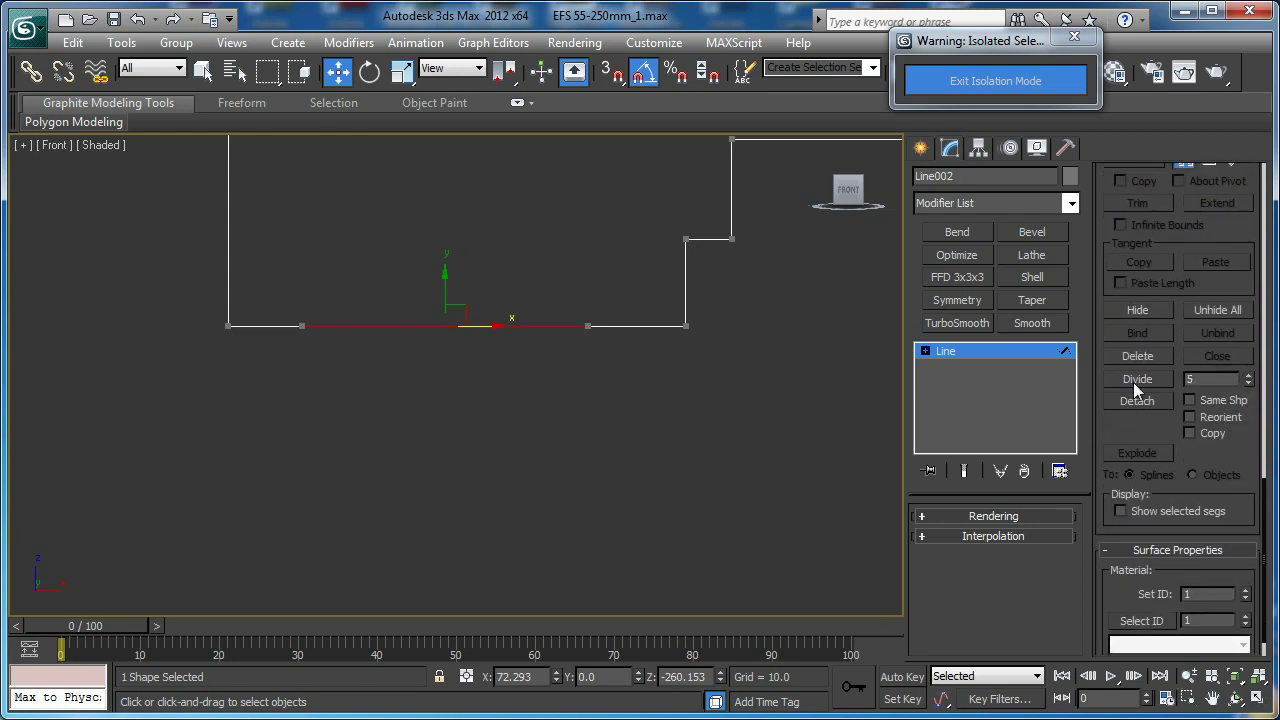
# Raise every other inserted vertex along the bottom edge to form three triangular ridges
pyautogui.press('1')
pyautogui.moveTo(341, 306); pyautogui.dragTo(361, 353)
pyautogui.keyDown('ctrl'); pyautogui.moveTo(456, 354); pyautogui.dragTo(456, 355); pyautogui.keyUp('ctrl')
pyautogui.keyDown('ctrl'); pyautogui.moveTo(523, 307); pyautogui.dragTo(550, 344); pyautogui.keyUp('ctrl')
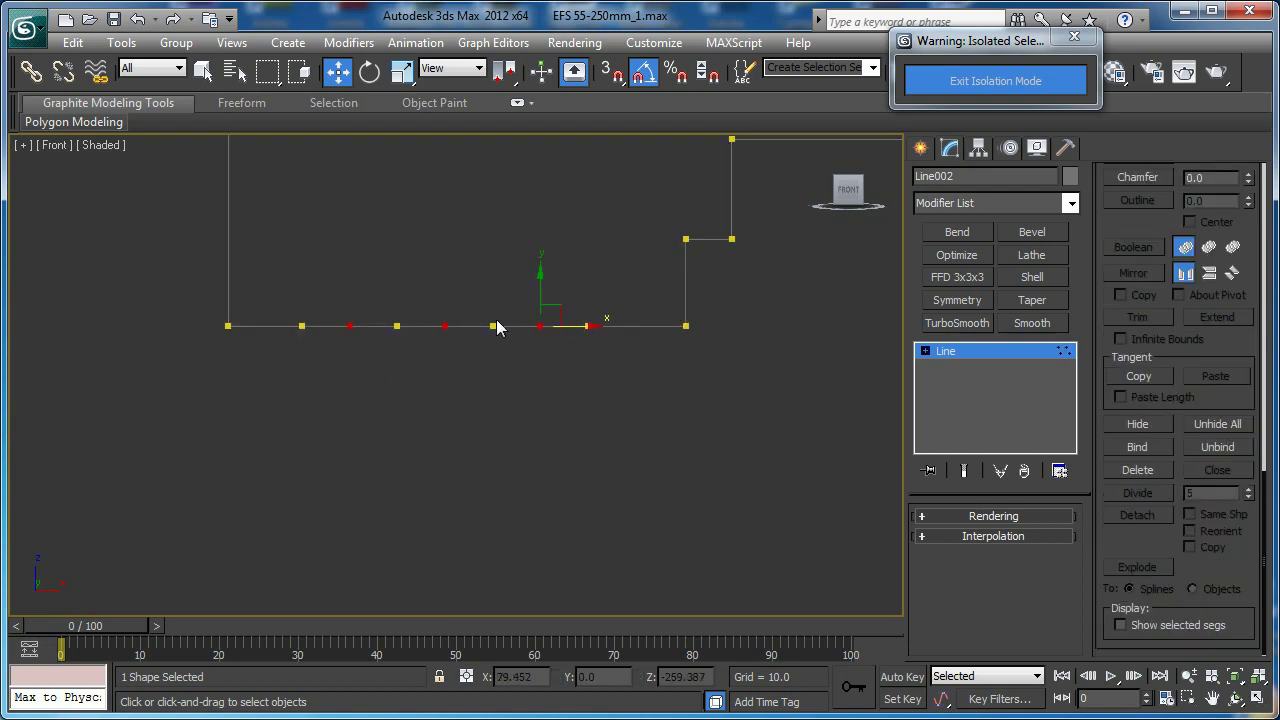
pyautogui.moveTo(540, 271); pyautogui.dragTo(549, 245)
pyautogui.moveTo(427, 201); pyautogui.dragTo(433, 266, button='middle')
pyautogui.scroll(-6, 420, 224)
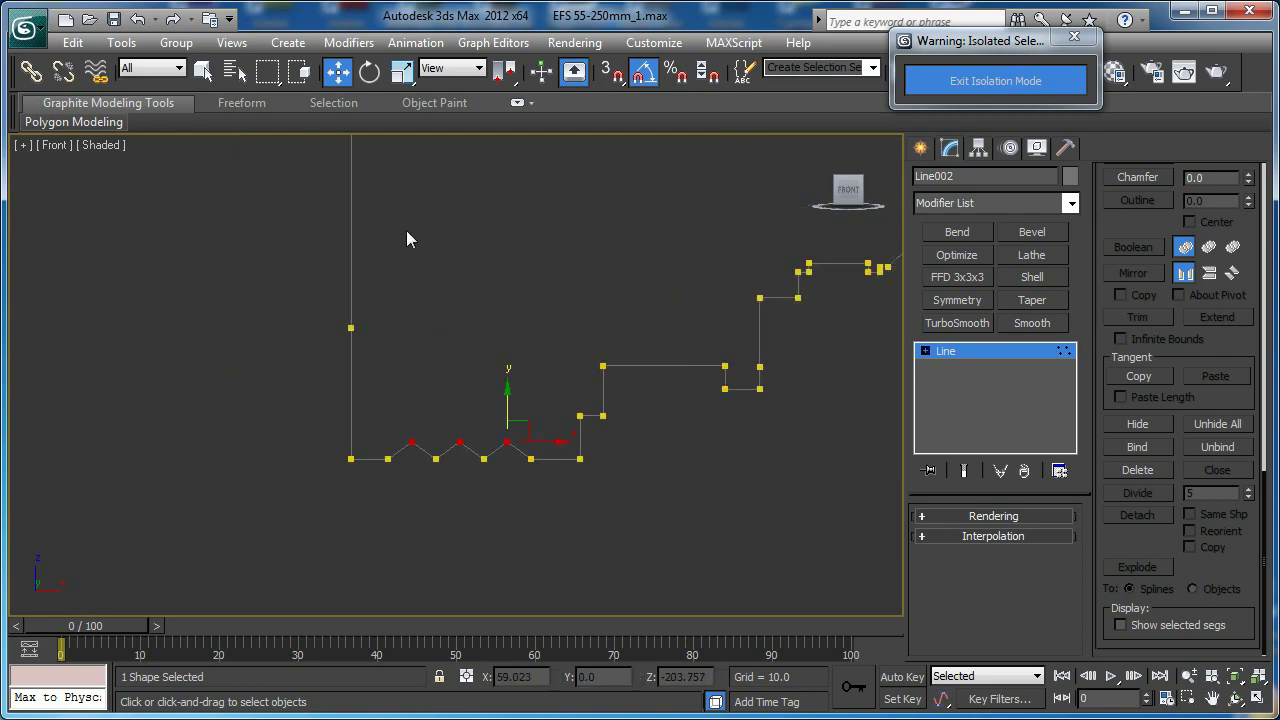
# Divide the long upper segment of the profile's inner vertical side by inserting 25 vertices
pyautogui.press('2')
pyautogui.click(435, 346)
pyautogui.moveTo(1212, 632); pyautogui.dragTo(1228, 246)
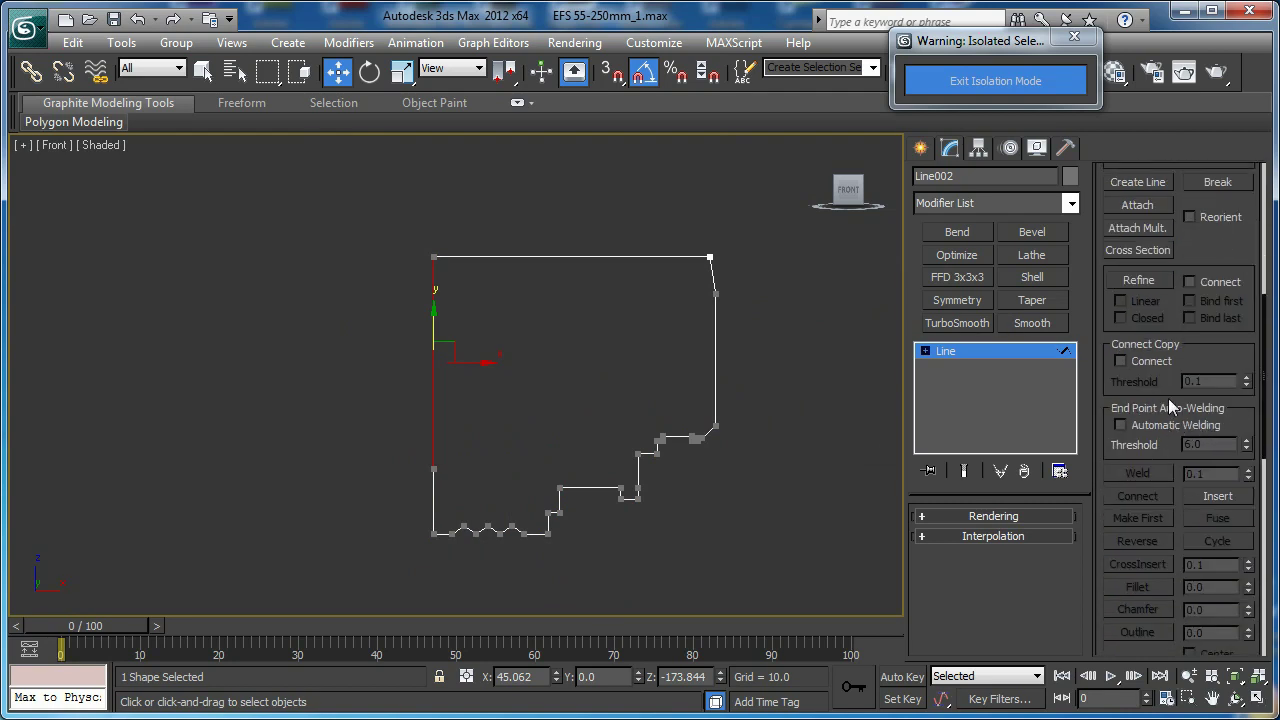
pyautogui.scroll(-4, 1172, 405)
pyautogui.scroll(-2, 1196, 342)
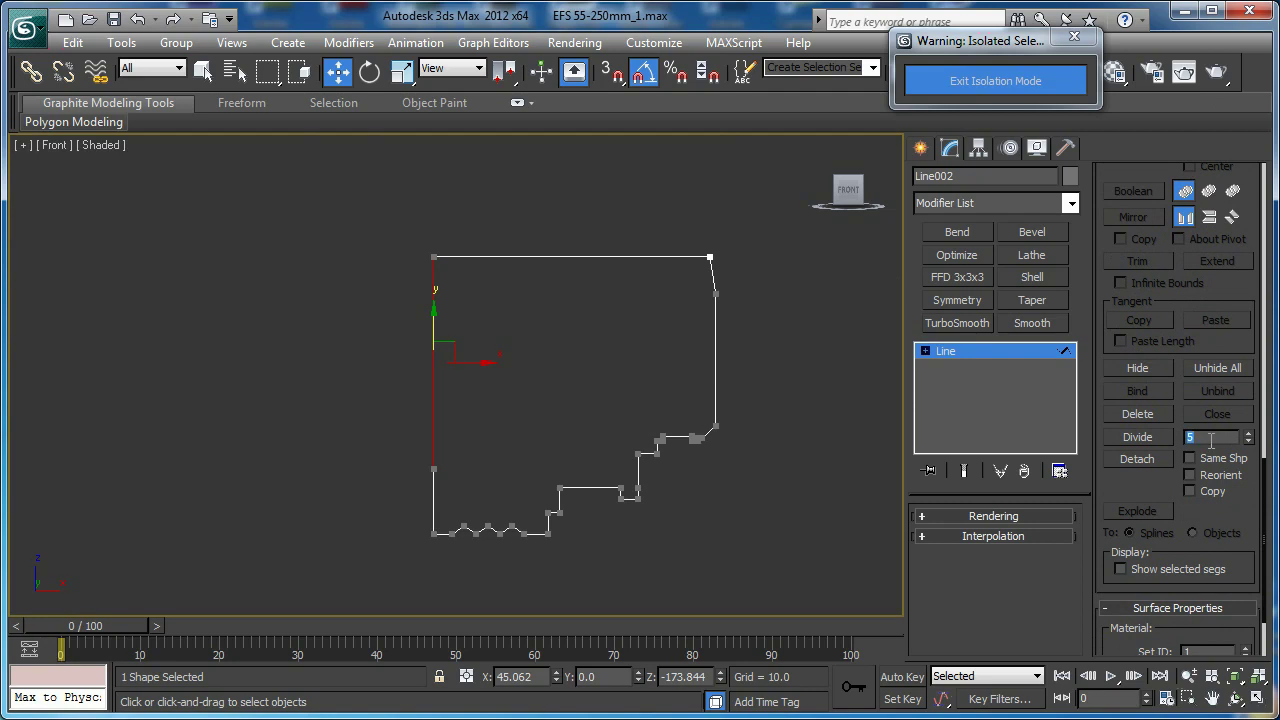
pyautogui.click(1151, 437)
# Select every other vertex along the divided inner side and shift them slightly into the profile for a zigzag edge
pyautogui.moveTo(292, 321); pyautogui.dragTo(309, 411, button='middle')
pyautogui.scroll(2, 309, 411)
pyautogui.moveTo(424, 390); pyautogui.dragTo(472, 397, button='middle')
pyautogui.scroll(2, 472, 397)
pyautogui.press('1')
pyautogui.moveTo(482, 306); pyautogui.dragTo(482, 305)
pyautogui.keyDown('ctrl'); pyautogui.click(517, 358); pyautogui.keyUp('ctrl')
pyautogui.keyDown('ctrl'); pyautogui.moveTo(551, 410); pyautogui.dragTo(487, 432); pyautogui.keyUp('ctrl')
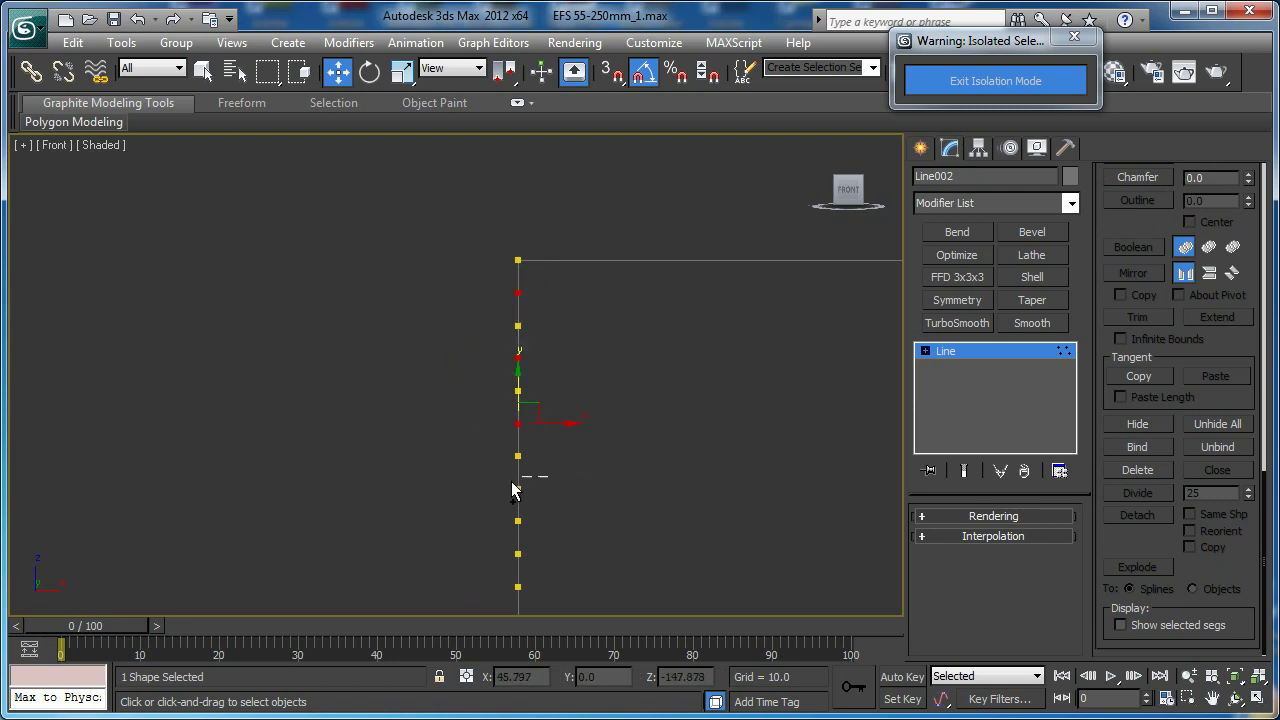
pyautogui.moveTo(520, 410); pyautogui.dragTo(523, 289, button='middle')
pyautogui.keyDown('ctrl'); pyautogui.moveTo(533, 354); pyautogui.dragTo(507, 386); pyautogui.keyUp('ctrl')
pyautogui.keyDown('ctrl'); pyautogui.click(520, 431); pyautogui.keyUp('ctrl')
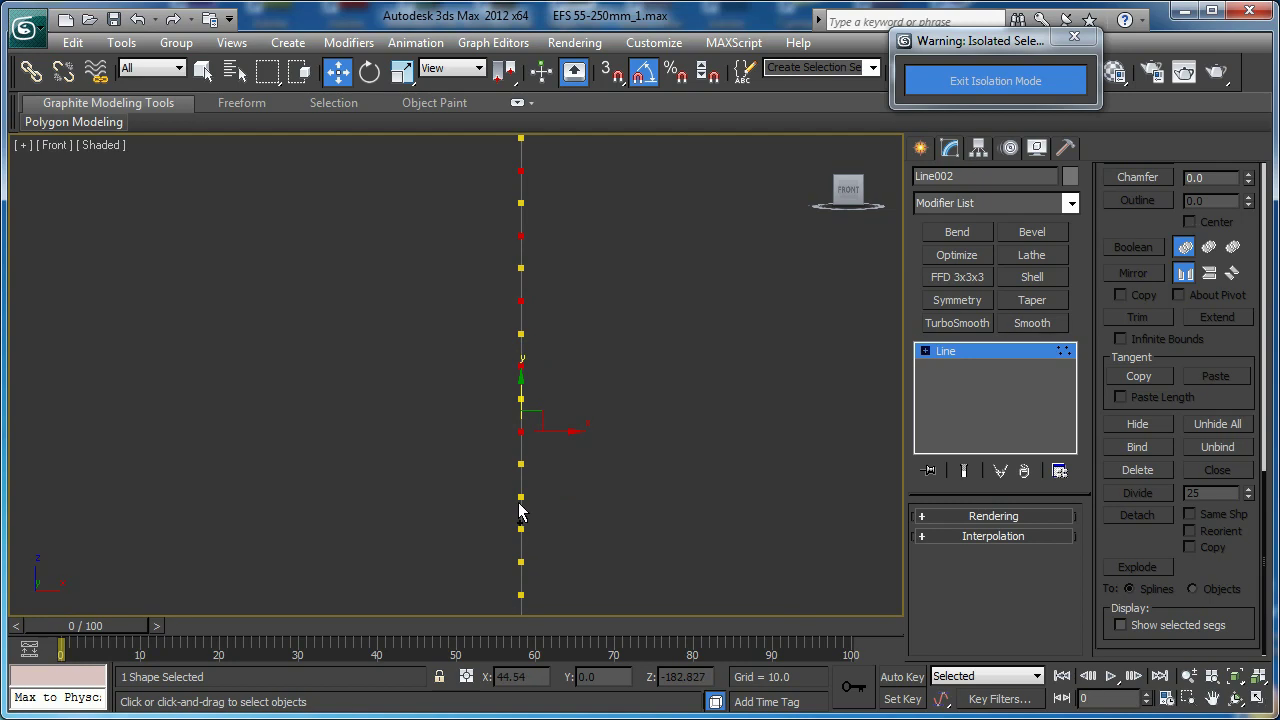
pyautogui.keyDown('ctrl'); pyautogui.click(521, 562); pyautogui.keyUp('ctrl')
pyautogui.moveTo(532, 567); pyautogui.dragTo(501, 298, button='middle')
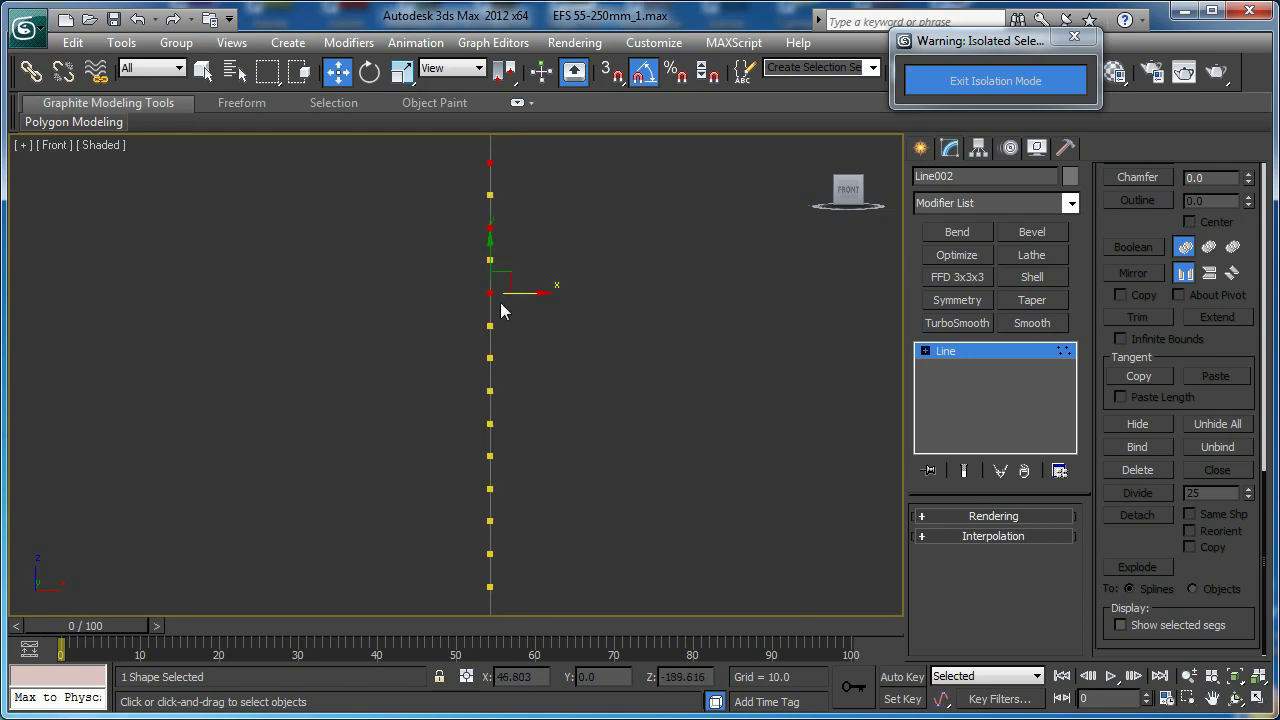
pyautogui.keyDown('ctrl'); pyautogui.click(490, 358); pyautogui.keyUp('ctrl')
pyautogui.keyDown('ctrl'); pyautogui.click(490, 425); pyautogui.keyUp('ctrl')
pyautogui.keyDown('ctrl'); pyautogui.click(489, 490); pyautogui.keyUp('ctrl')
pyautogui.keyDown('ctrl'); pyautogui.click(490, 552); pyautogui.keyUp('ctrl')
pyautogui.moveTo(493, 527); pyautogui.dragTo(488, 337, button='middle')
pyautogui.scroll(-1, 482, 378)
pyautogui.scroll(-1, 490, 325)
pyautogui.moveTo(500, 292); pyautogui.dragTo(427, 405, button='middle')
pyautogui.scroll(-1, 456, 383)
pyautogui.moveTo(439, 448); pyautogui.dragTo(449, 443)
pyautogui.scroll(-2, 541, 397)
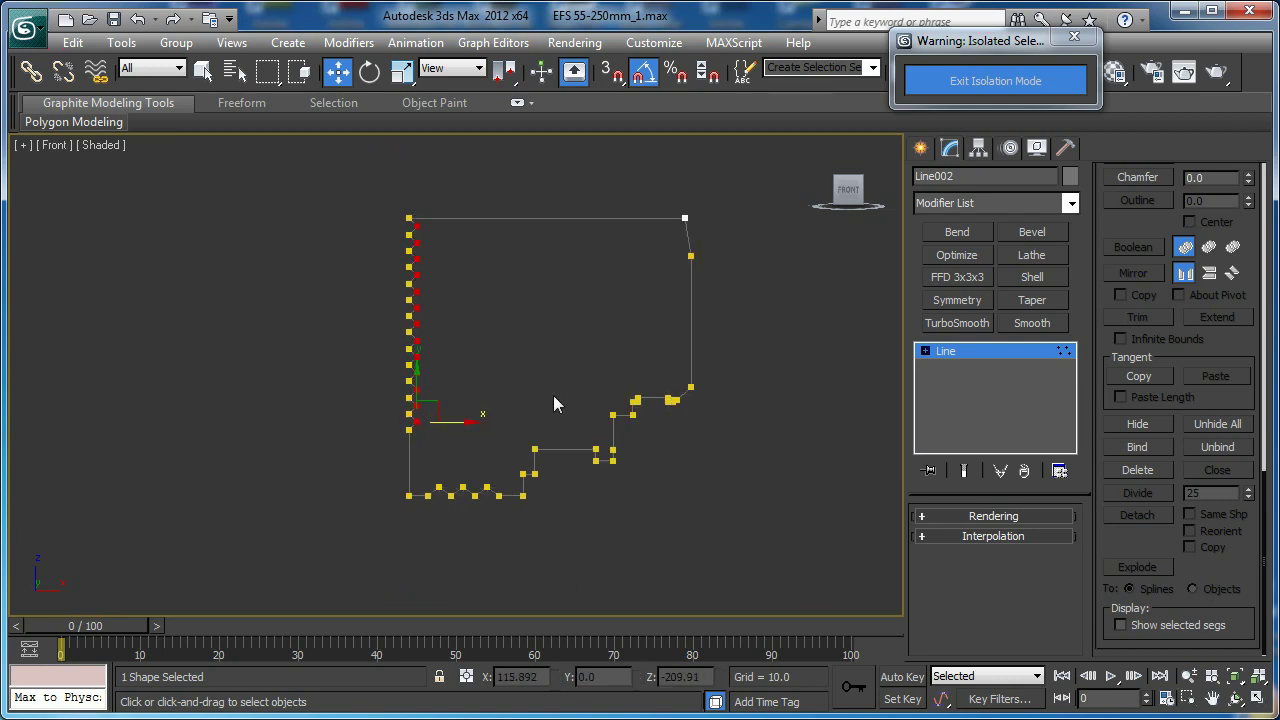
# Apply a Lathe modifier to the profile and exit isolation so the rest of the lens is shown
pyautogui.moveTo(591, 377)
pyautogui.keyDown('alt'); pyautogui.mouseDown(button='middle')
pyautogui.moveTo(649, 371)
pyautogui.moveTo(577, 393)
pyautogui.moveTo(590, 385)
pyautogui.mouseUp(button='middle'); pyautogui.keyUp('alt')
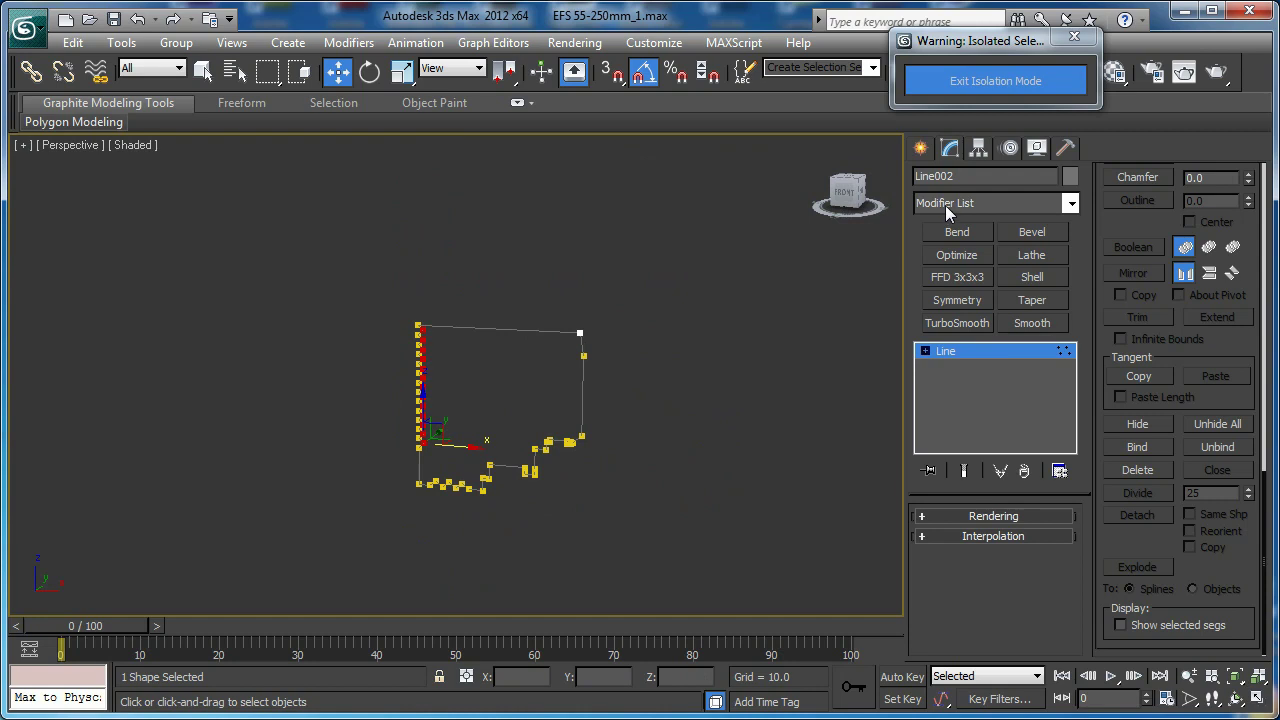
pyautogui.click(945, 205)
pyautogui.press('l')
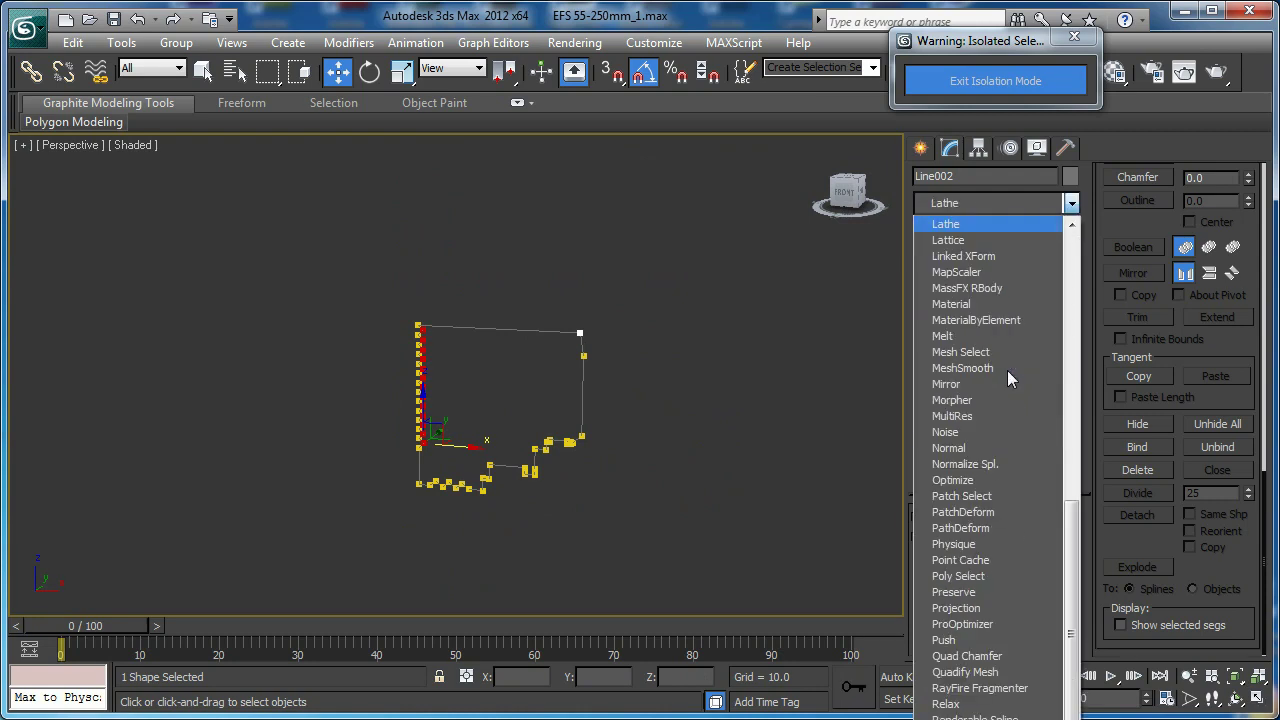
pyautogui.press('Return')
pyautogui.moveTo(640, 328); pyautogui.dragTo(735, 322, button='middle')
pyautogui.click(966, 84)
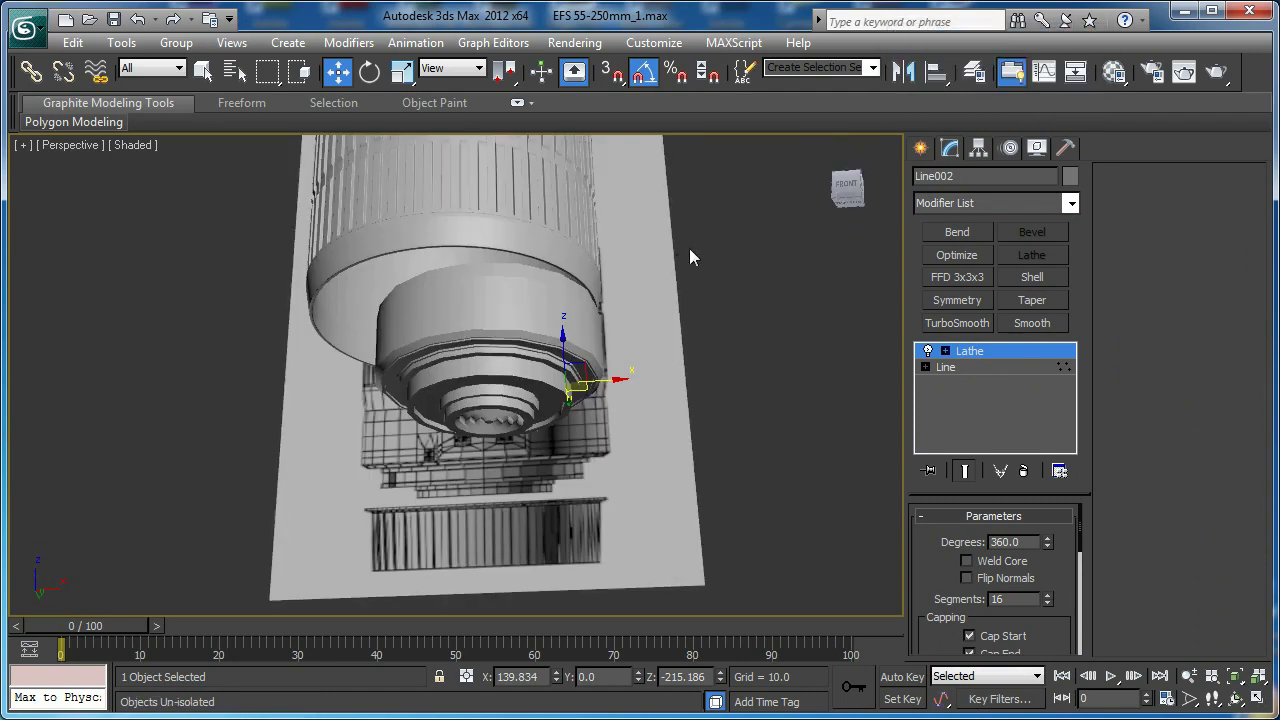
# In the front view with edged faces shown, move the lathe axis horizontally to the middle of the lens
pyautogui.press('f')
pyautogui.press('z')
pyautogui.moveTo(610, 402); pyautogui.dragTo(608, 332, button='middle')
pyautogui.scroll(-3, 610, 340)
pyautogui.click(946, 351)
pyautogui.click(976, 370)
pyautogui.moveTo(582, 308); pyautogui.dragTo(634, 341, button='middle')
pyautogui.press('F4')
pyautogui.moveTo(631, 344); pyautogui.dragTo(565, 344)
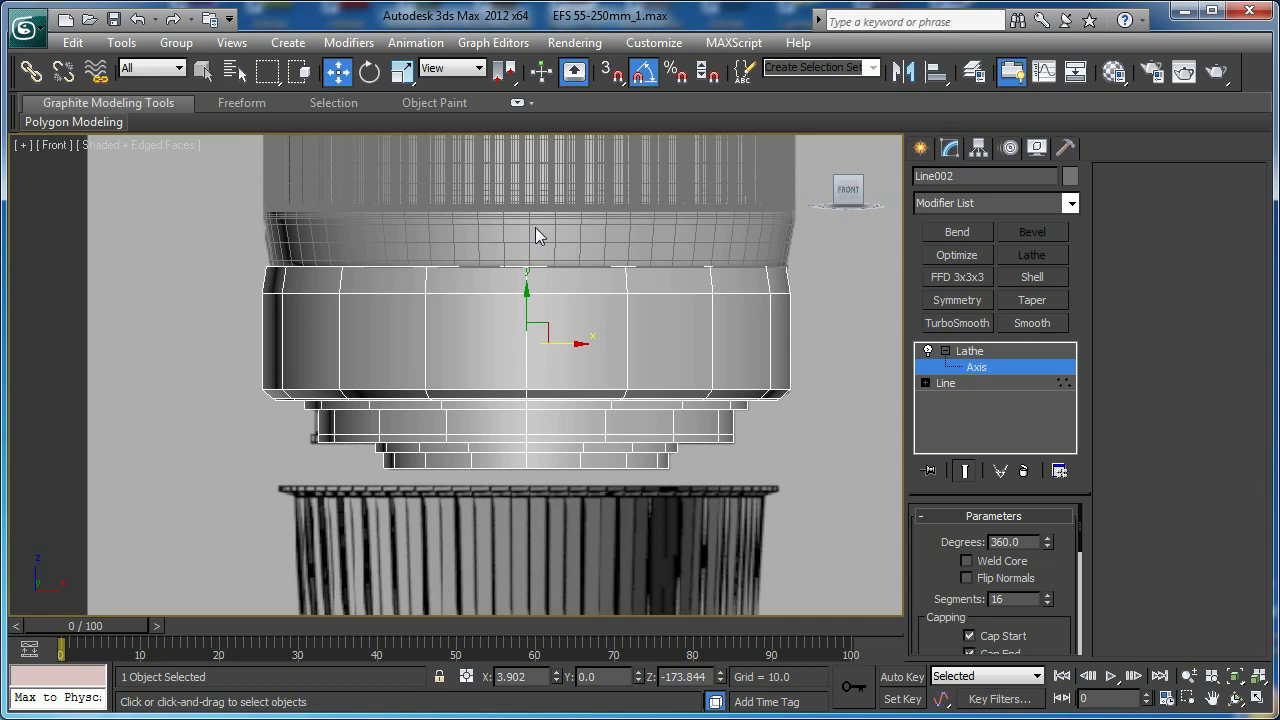
# Turn snapping on and snap the lathe axis to the centre of the lens section above
pyautogui.scroll(3, 530, 336)
pyautogui.moveTo(503, 313); pyautogui.dragTo(476, 350, button='middle')
pyautogui.press('s')
pyautogui.scroll(2, 534, 357)
pyautogui.scroll(-2, 493, 391)
pyautogui.moveTo(478, 354); pyautogui.dragTo(445, 209)
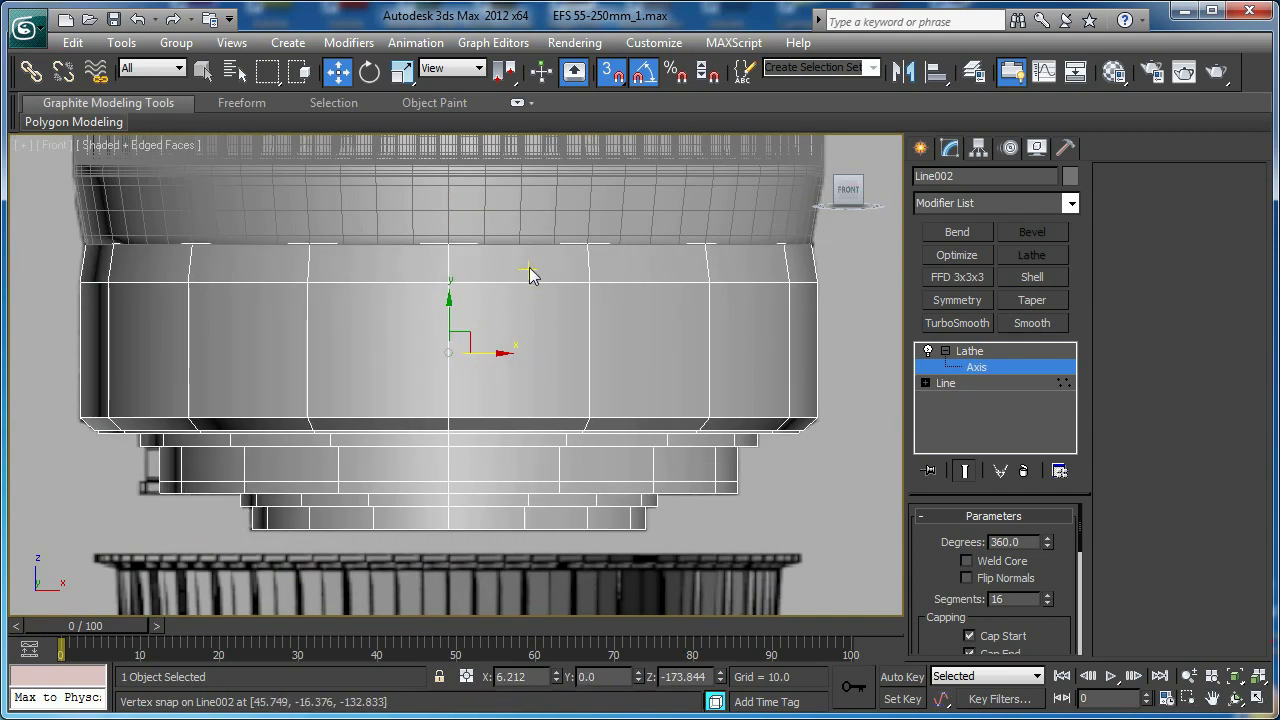
pyautogui.moveTo(529, 267); pyautogui.dragTo(533, 280, button='middle')
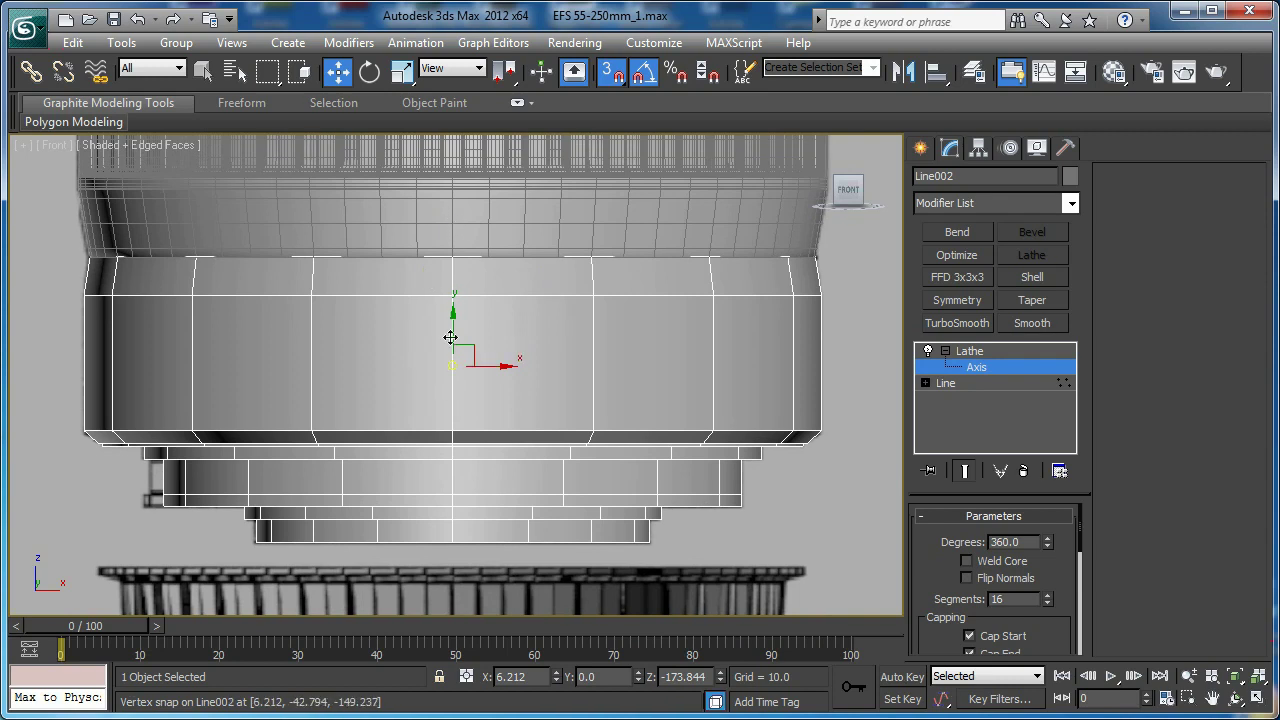
# Set the lathe to 33 segments and convert the mount section to an Editable Poly
pyautogui.press('p')
pyautogui.scroll(-3, 526, 400)
pyautogui.keyDown('alt'); pyautogui.moveTo(585, 398); pyautogui.dragTo(572, 296, button='middle'); pyautogui.keyUp('alt')
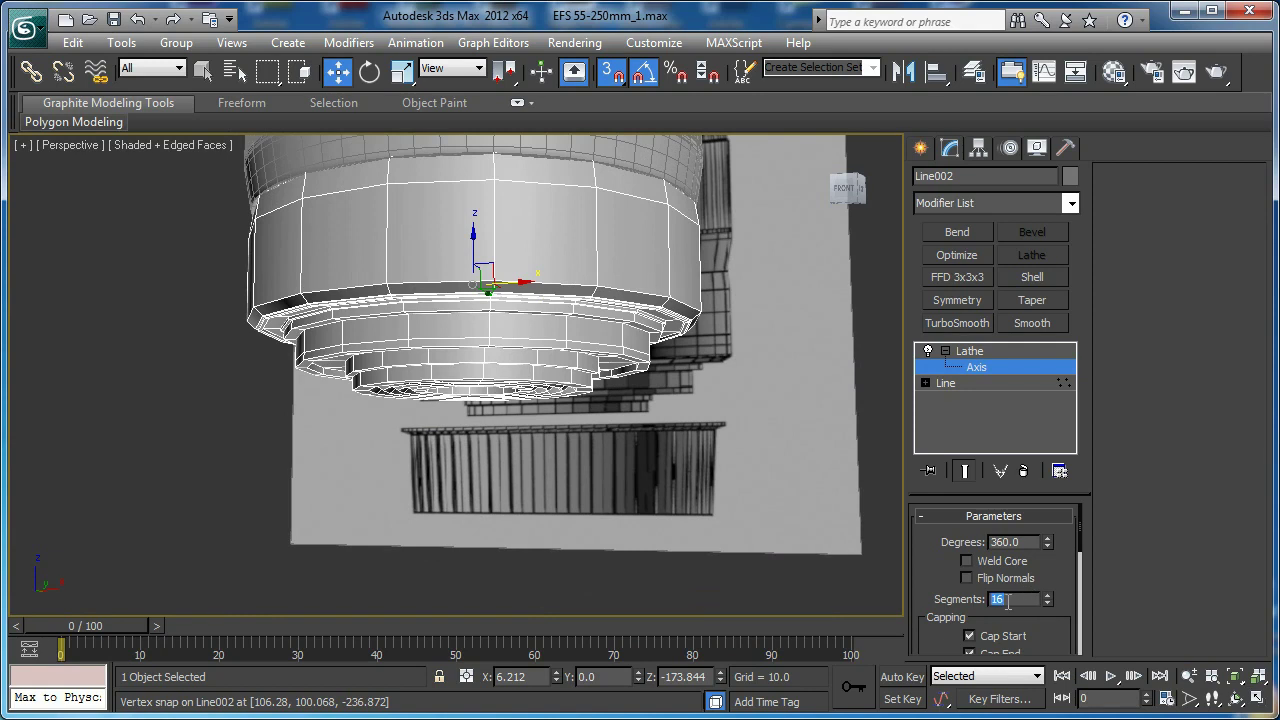
pyautogui.press('Return')
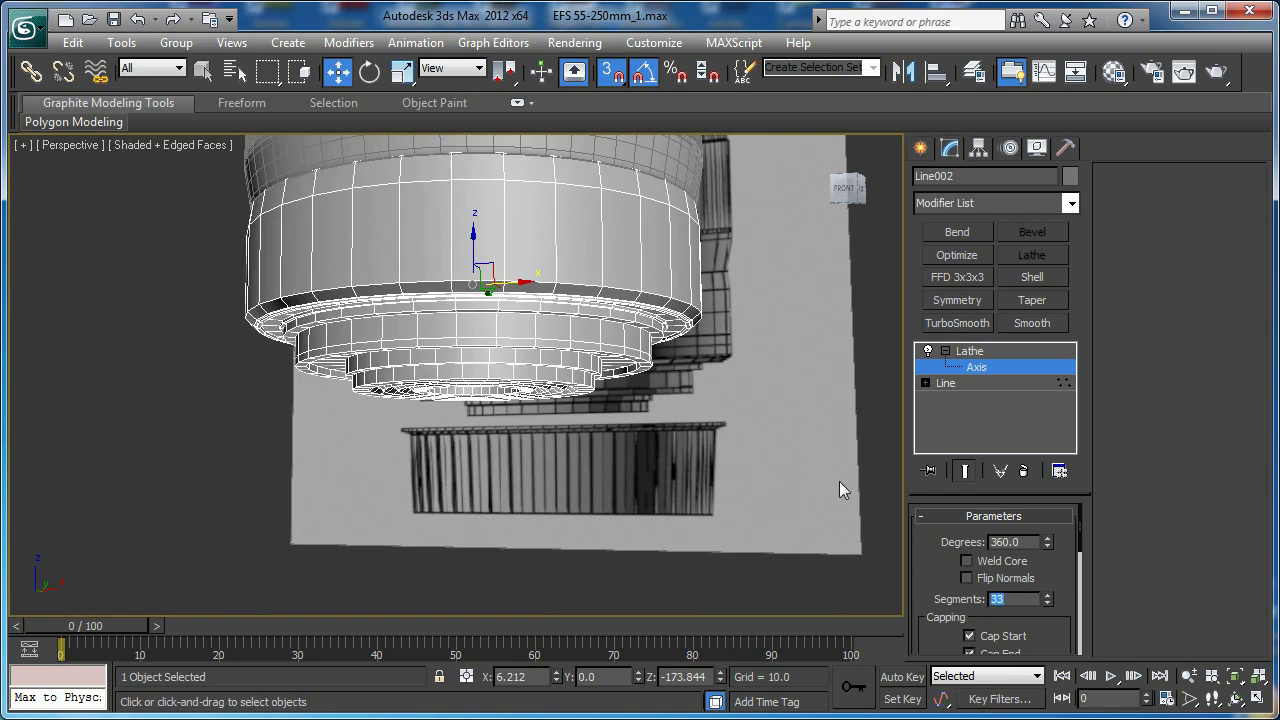
pyautogui.rightClick(463, 290)
pyautogui.moveTo(652, 481)
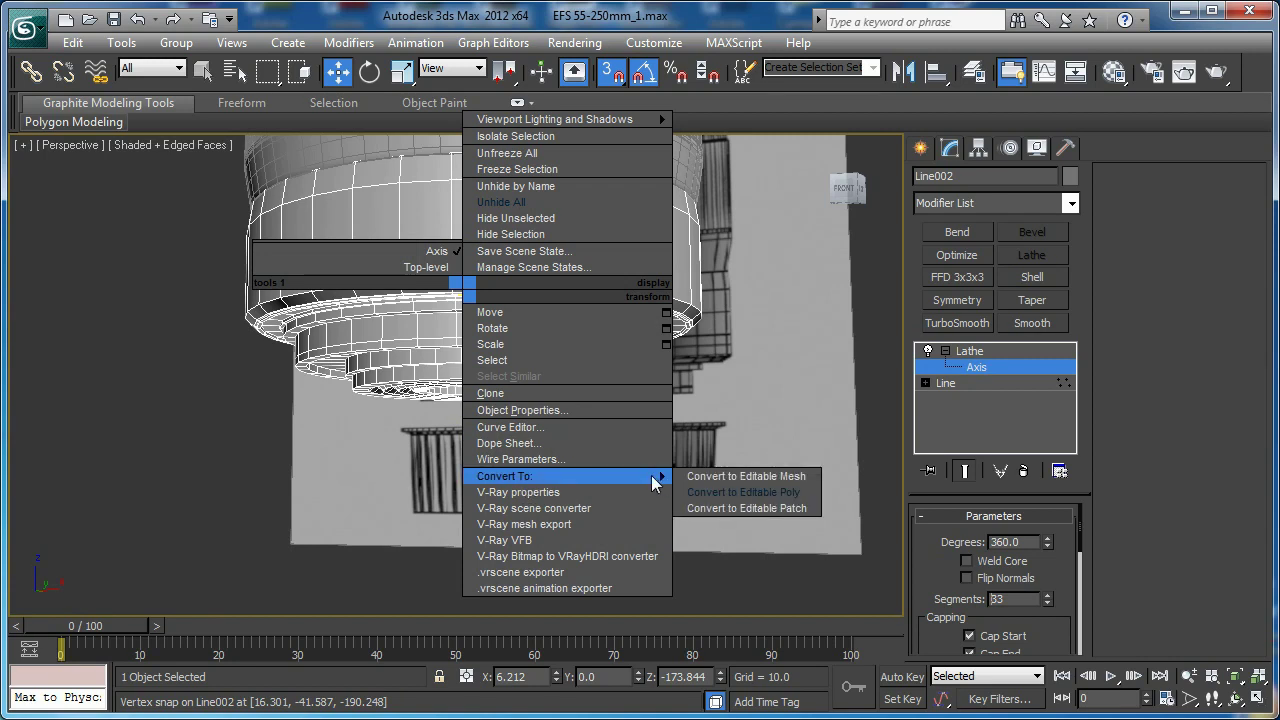
pyautogui.click(755, 493)
# Select the full loop of narrow polygons around the lower edge of the wide mount step
pyautogui.moveTo(543, 268); pyautogui.dragTo(602, 377, button='middle')
pyautogui.scroll(3, 602, 377)
pyautogui.press('4')
pyautogui.click(602, 377)
pyautogui.moveTo(508, 413); pyautogui.dragTo(587, 399, button='middle')
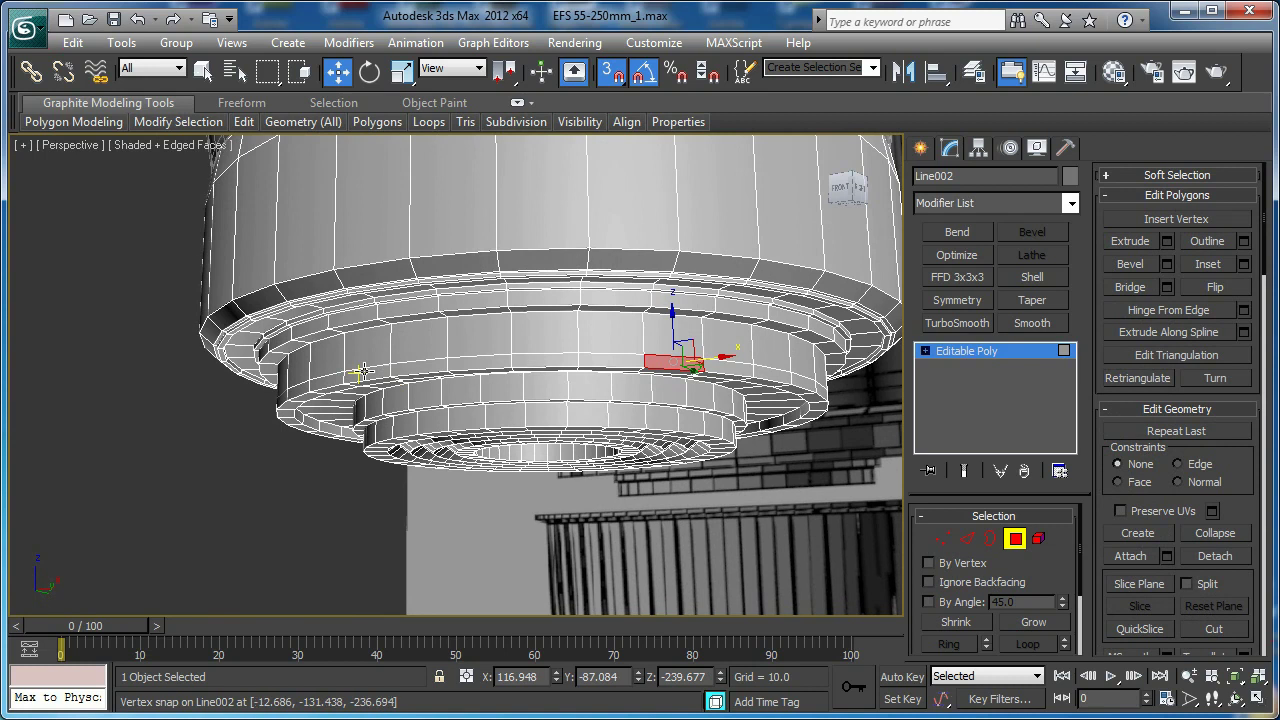
pyautogui.keyDown('shift'); pyautogui.click(720, 366); pyautogui.keyUp('shift')
pyautogui.moveTo(430, 411); pyautogui.dragTo(438, 395, button='middle')
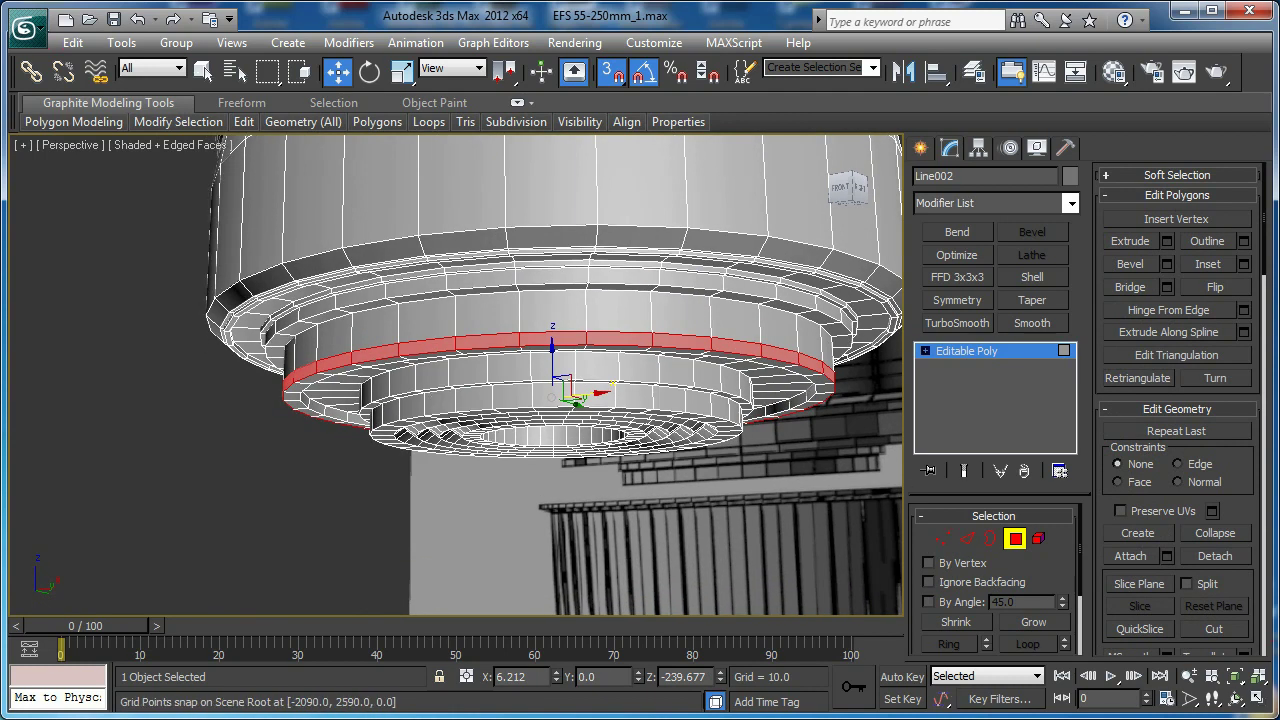
# Examine the EF-S Mount reference photo for the bayonet tabs around the mount
pyautogui.scroll(1, 588, 316)
pyautogui.moveTo(586, 314); pyautogui.dragTo(622, 387)
pyautogui.scroll(-1, 621, 386)
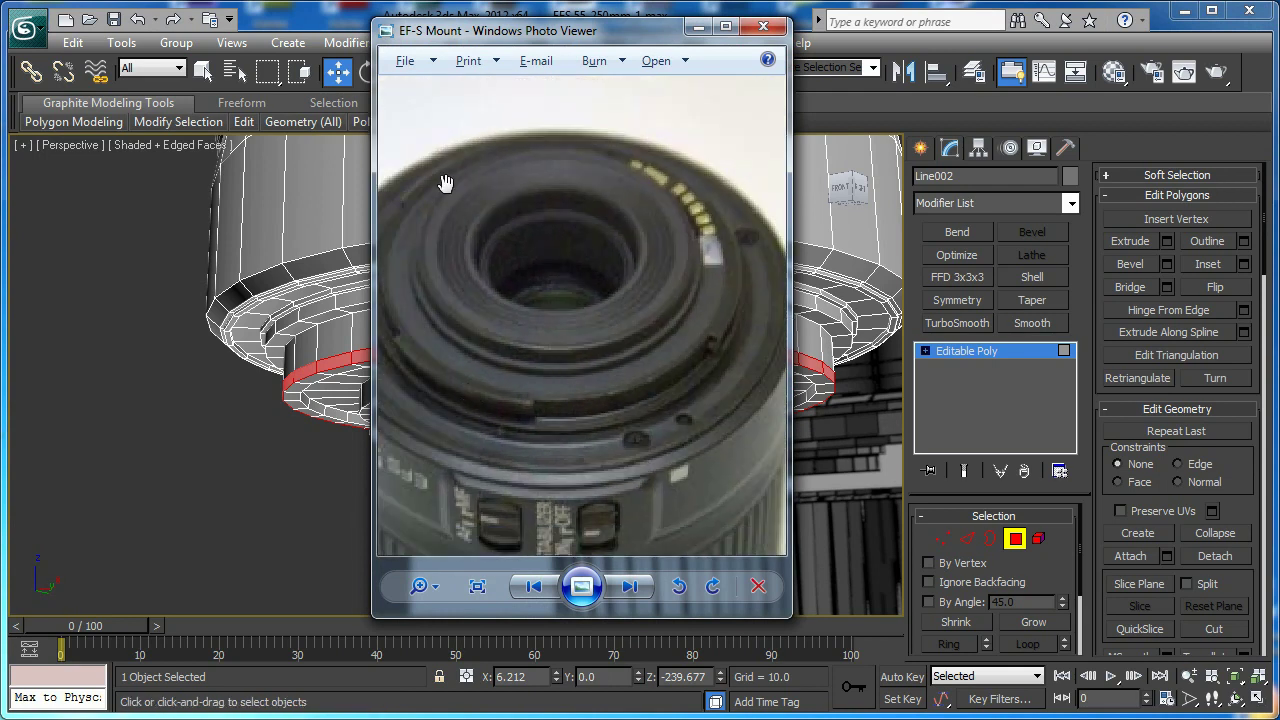
pyautogui.click(697, 27)
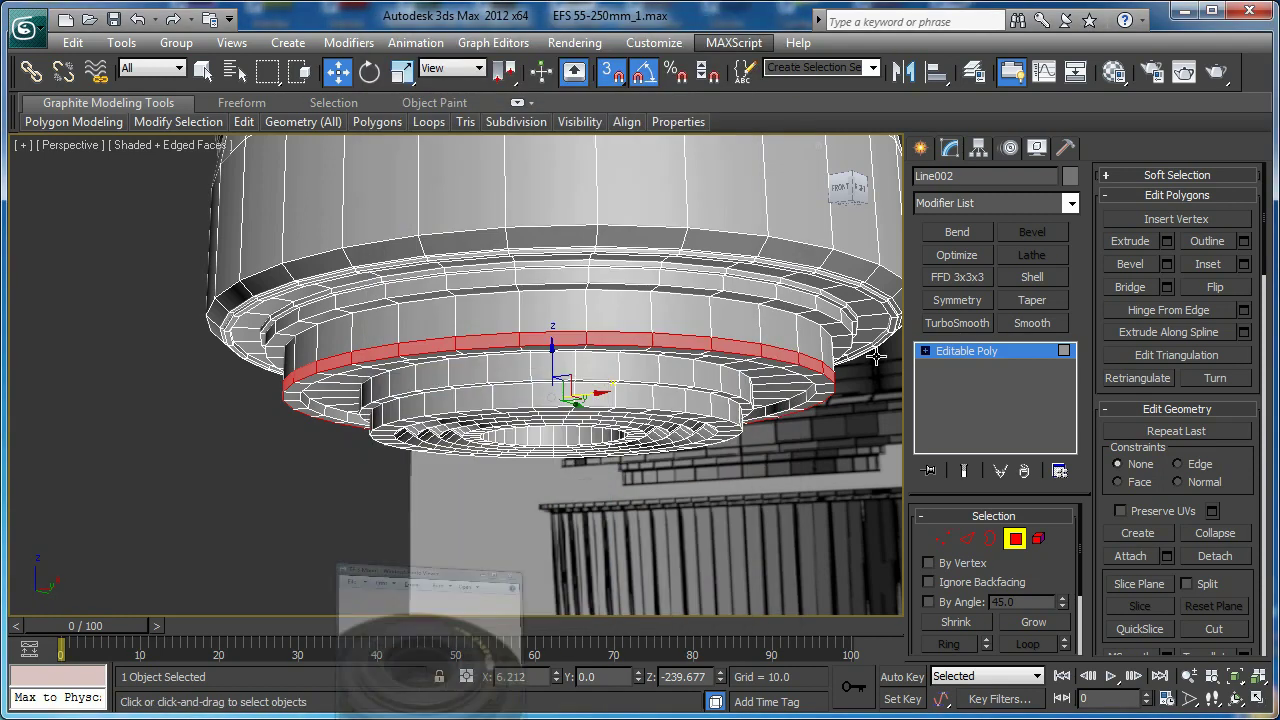
# Leave polygon editing and make the mount section see-through in the front view
pyautogui.click(1015, 539)
pyautogui.scroll(-1, 614, 315)
pyautogui.moveTo(614, 315); pyautogui.dragTo(622, 317, button='middle')
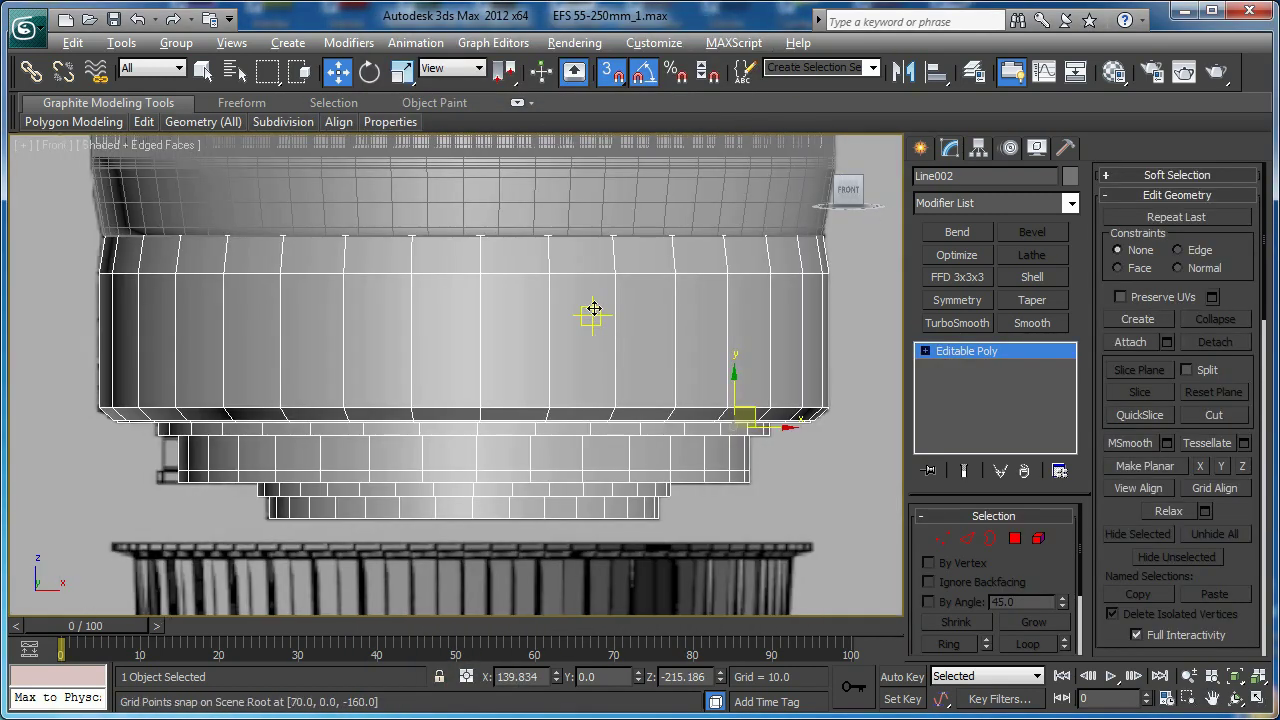
pyautogui.hotkey('alt', 'x')
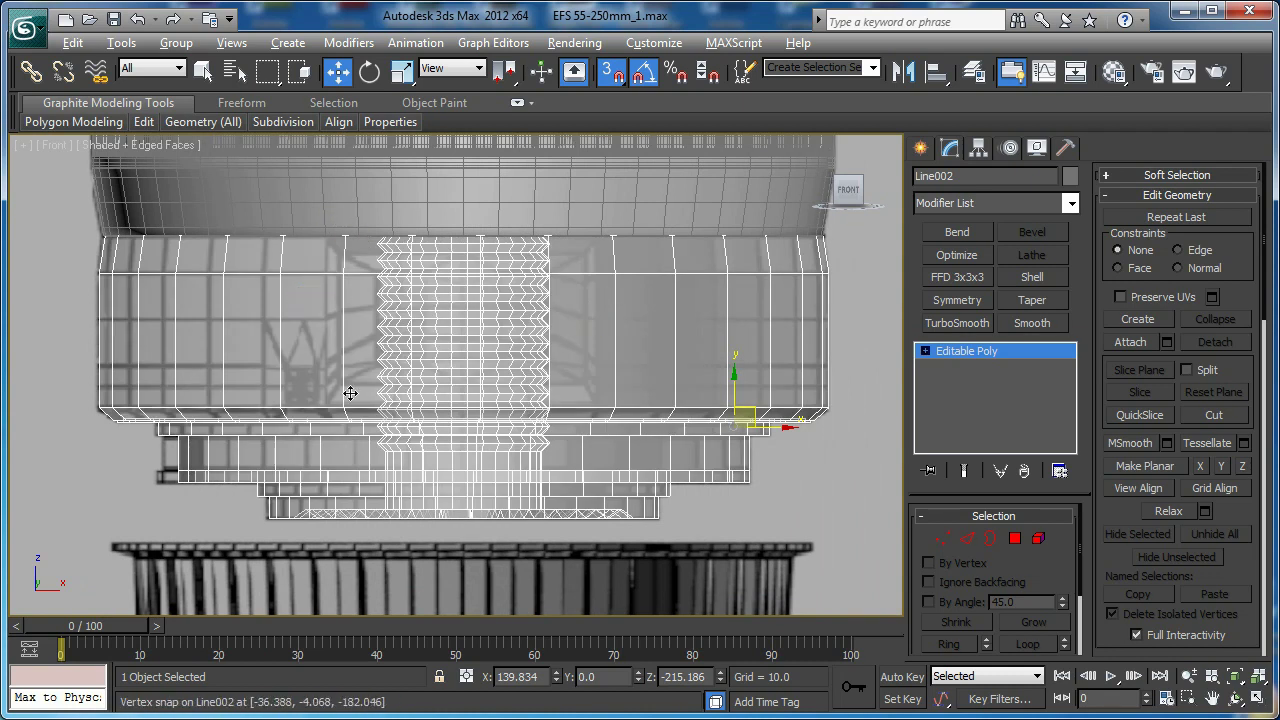
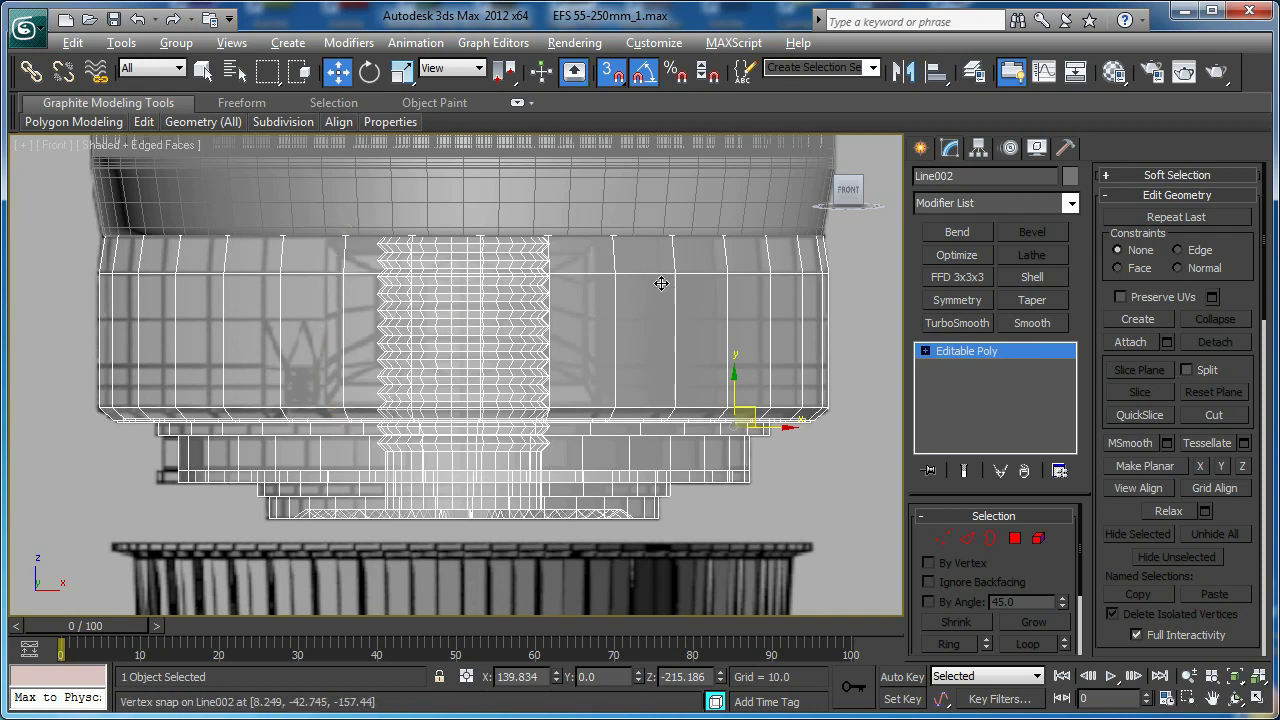
# Turn snapping off and center the mount section's pivot to the object
pyautogui.press('s')
pyautogui.click(978, 148)
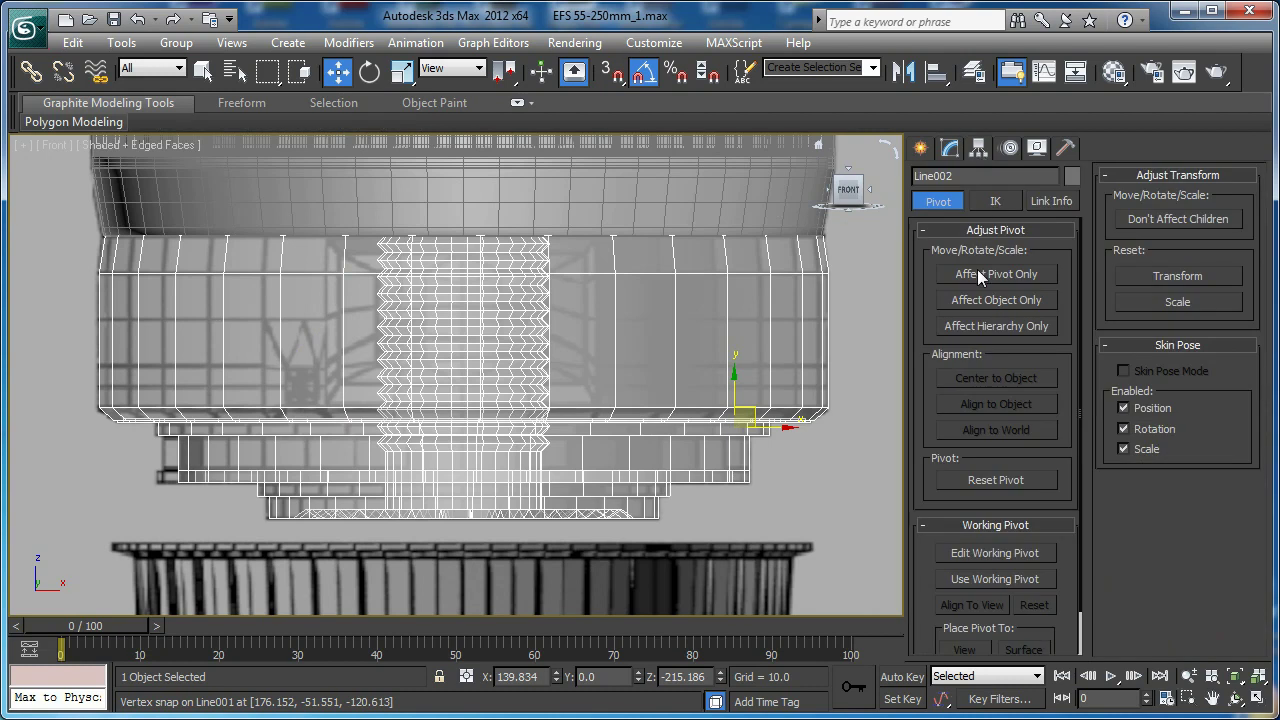
pyautogui.click(978, 270)
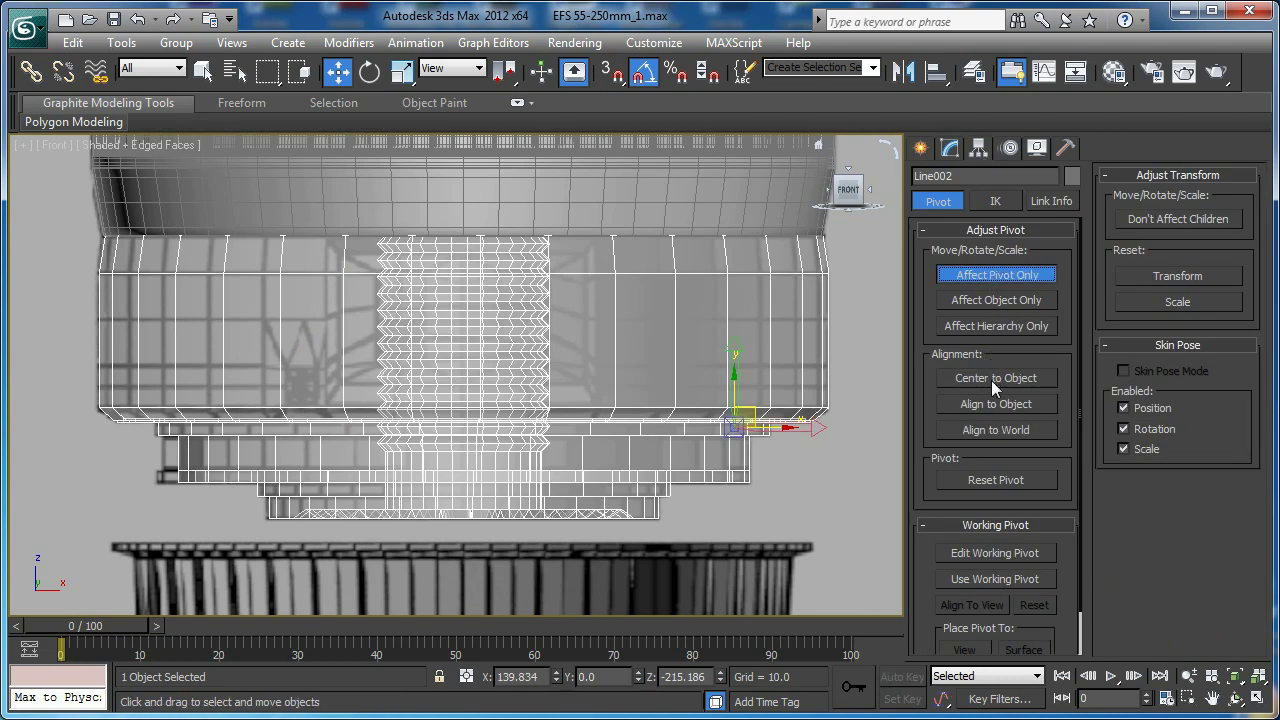
pyautogui.click(991, 380)
pyautogui.click(996, 280)
pyautogui.click(951, 150)
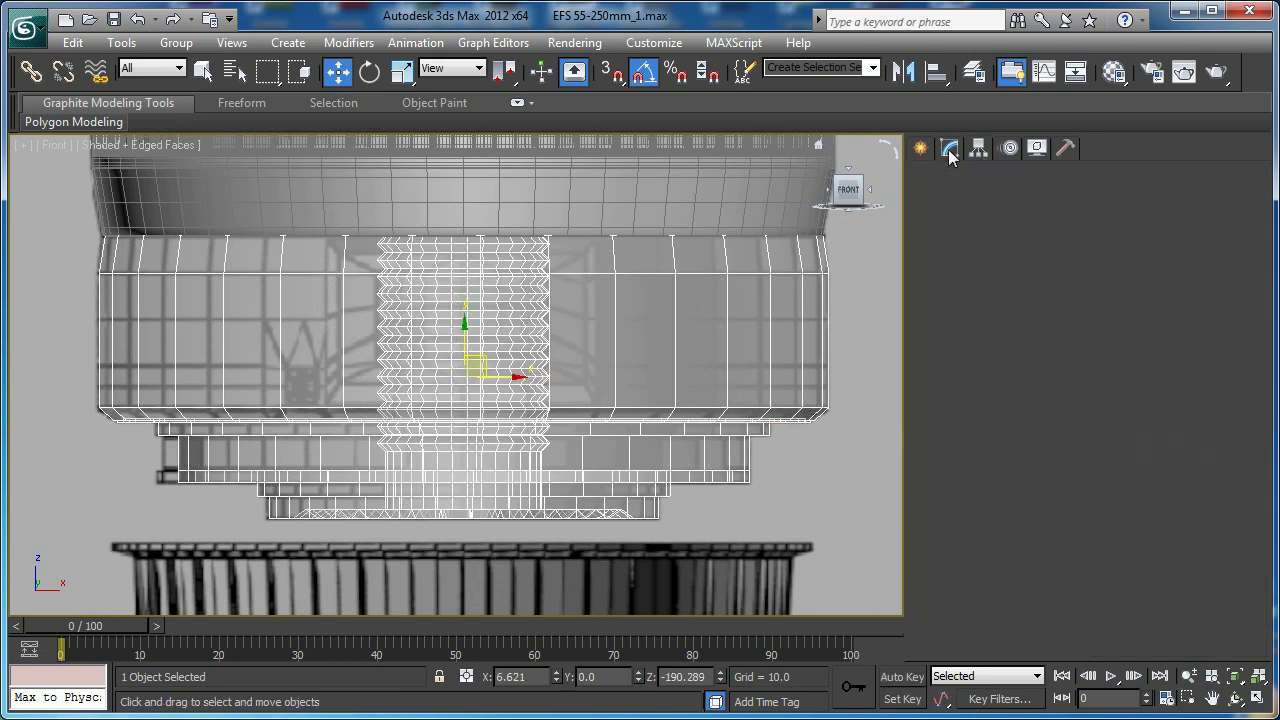
# Rotate the mount section to -25° about its vertical axis and return to editing its polygons
pyautogui.moveTo(459, 386); pyautogui.dragTo(508, 329, button='middle')
pyautogui.press('e')
pyautogui.moveTo(549, 322); pyautogui.dragTo(526, 322)
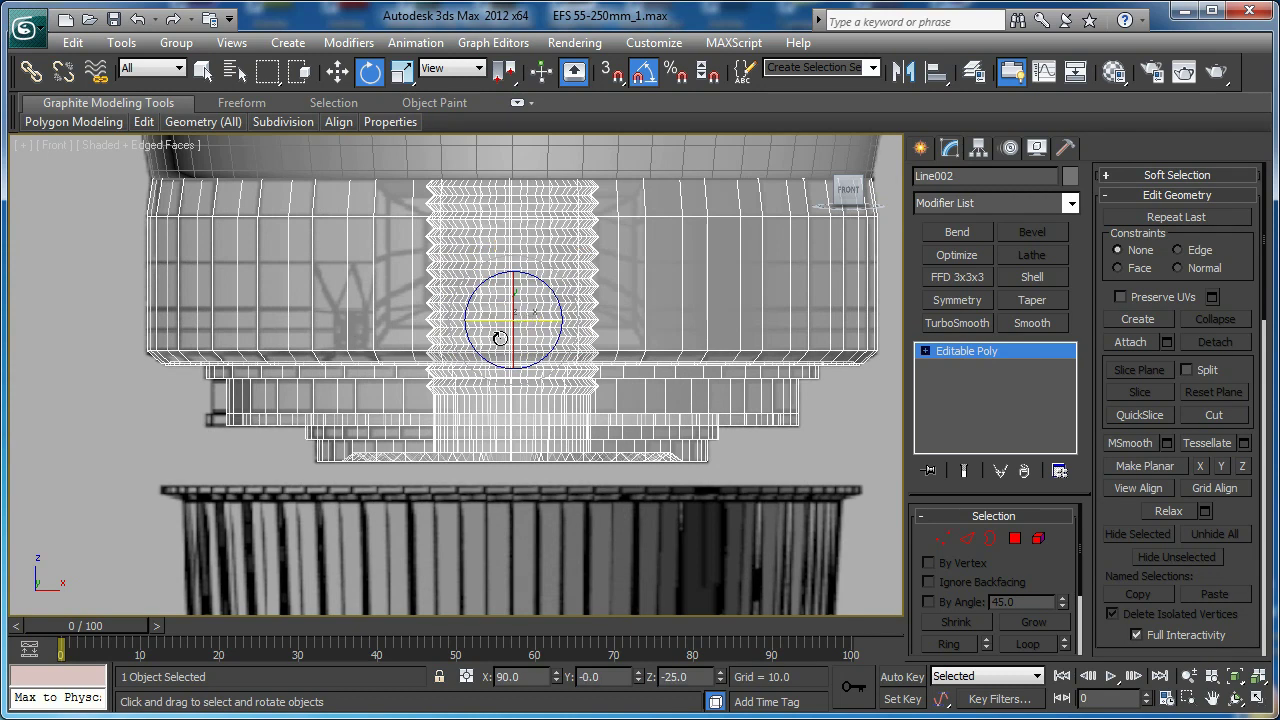
pyautogui.press('4')
pyautogui.moveTo(484, 428); pyautogui.dragTo(467, 421, button='middle')
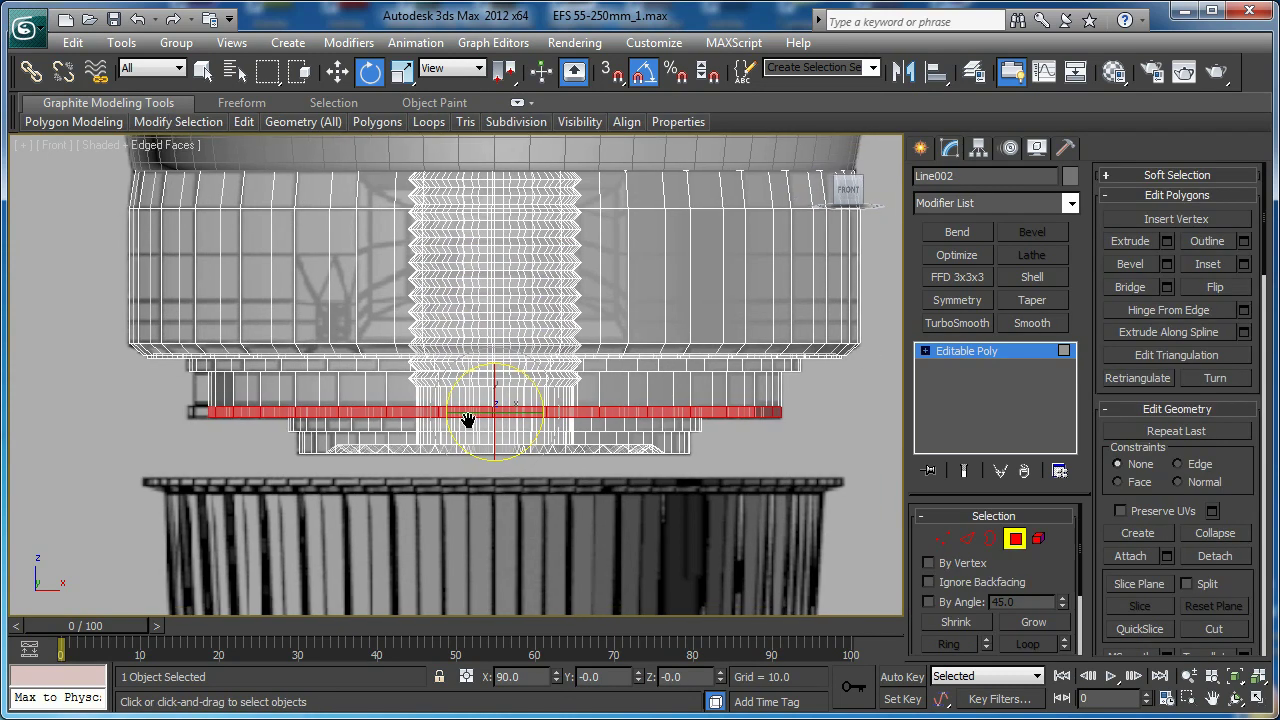
# Turn off the mount section's see-through display and select five narrow band polygons for the first bayonet tab
pyautogui.scroll(2, 472, 417)
pyautogui.hotkey('alt', 'x')
pyautogui.click(559, 432)
pyautogui.keyDown('ctrl'); pyautogui.click(599, 426); pyautogui.keyUp('ctrl')
pyautogui.keyDown('ctrl'); pyautogui.click(690, 430); pyautogui.keyUp('ctrl')
pyautogui.keyDown('ctrl'); pyautogui.click(747, 430); pyautogui.keyUp('ctrl')
pyautogui.keyDown('ctrl'); pyautogui.click(812, 426); pyautogui.keyUp('ctrl')
pyautogui.moveTo(795, 433); pyautogui.dragTo(770, 425, button='middle')
pyautogui.keyDown('ctrl'); pyautogui.click(836, 421); pyautogui.keyUp('ctrl')
pyautogui.moveTo(1028, 589); pyautogui.dragTo(1018, 450)
pyautogui.keyDown('alt'); pyautogui.click(822, 419); pyautogui.keyUp('alt')
pyautogui.moveTo(782, 422); pyautogui.dragTo(493, 347, button='middle')
pyautogui.scroll(-2, 700, 404)
pyautogui.press('p')
pyautogui.press('z')
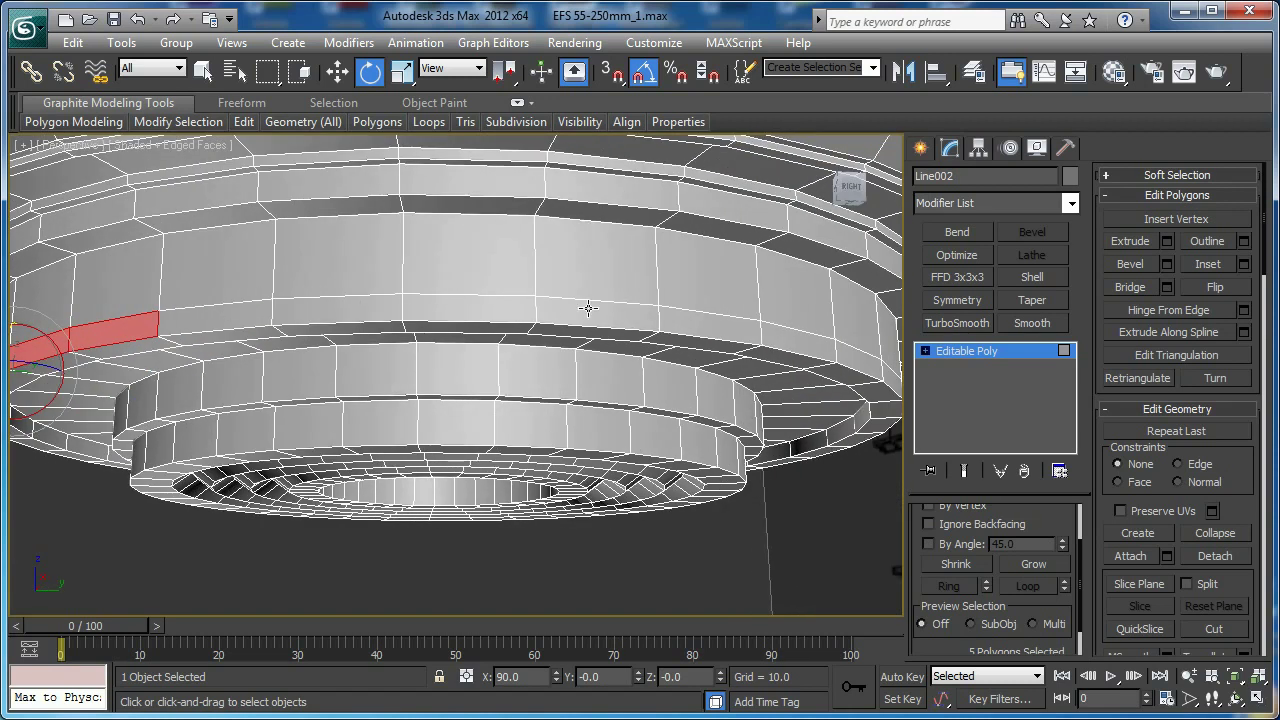
# Add five adjoining polygons of the same narrow band to the selection for the second bayonet tab
pyautogui.keyDown('ctrl'); pyautogui.click(862, 357); pyautogui.keyUp('ctrl')
pyautogui.keyDown('alt'); pyautogui.moveTo(505, 296); pyautogui.dragTo(430, 315, button='middle'); pyautogui.keyUp('alt')
pyautogui.keyDown('ctrl'); pyautogui.click(731, 322); pyautogui.keyUp('ctrl')
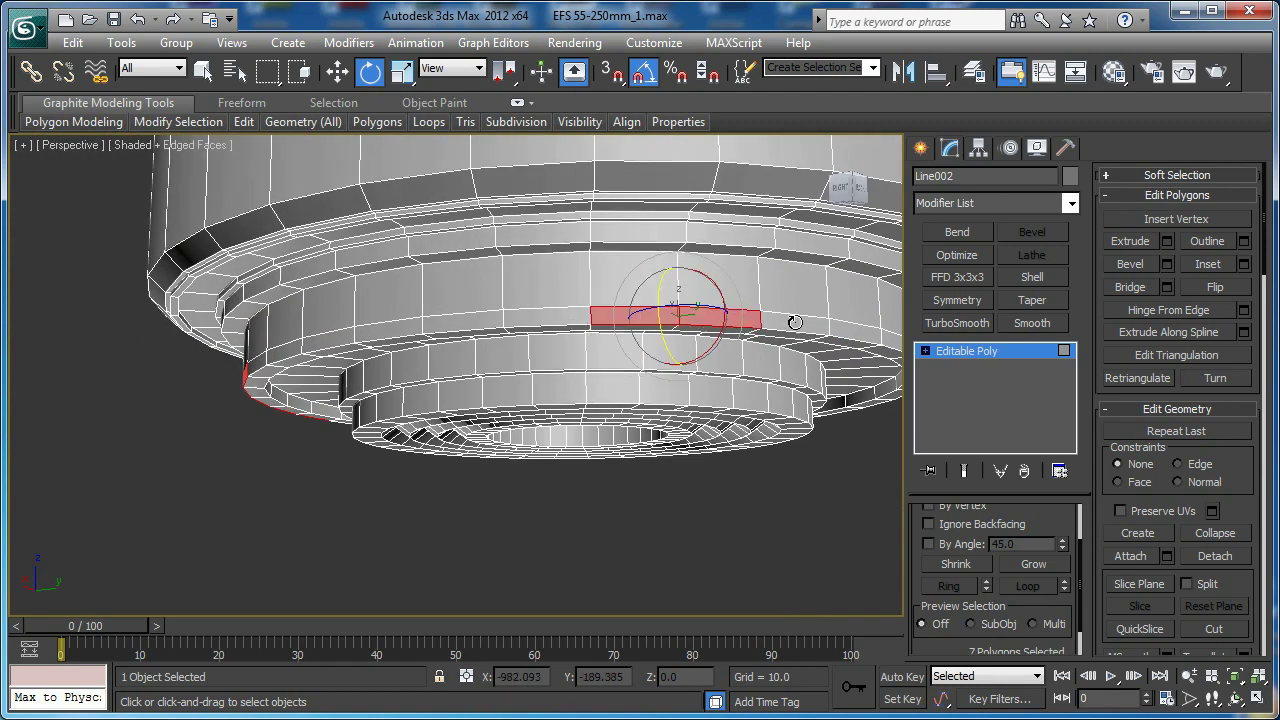
pyautogui.keyDown('ctrl'); pyautogui.click(795, 322); pyautogui.keyUp('ctrl')
pyautogui.keyDown('ctrl'); pyautogui.click(858, 332); pyautogui.keyUp('ctrl')
pyautogui.keyDown('ctrl'); pyautogui.click(890, 340); pyautogui.keyUp('ctrl')
pyautogui.keyDown('alt'); pyautogui.moveTo(882, 341); pyautogui.dragTo(447, 316, button='middle'); pyautogui.keyUp('alt')
pyautogui.moveTo(581, 316)
pyautogui.keyDown('alt'); pyautogui.mouseDown(button='middle')
pyautogui.moveTo(491, 331)
pyautogui.moveTo(543, 334)
pyautogui.moveTo(406, 323)
pyautogui.moveTo(569, 335)
pyautogui.mouseUp(button='middle'); pyautogui.keyUp('alt')
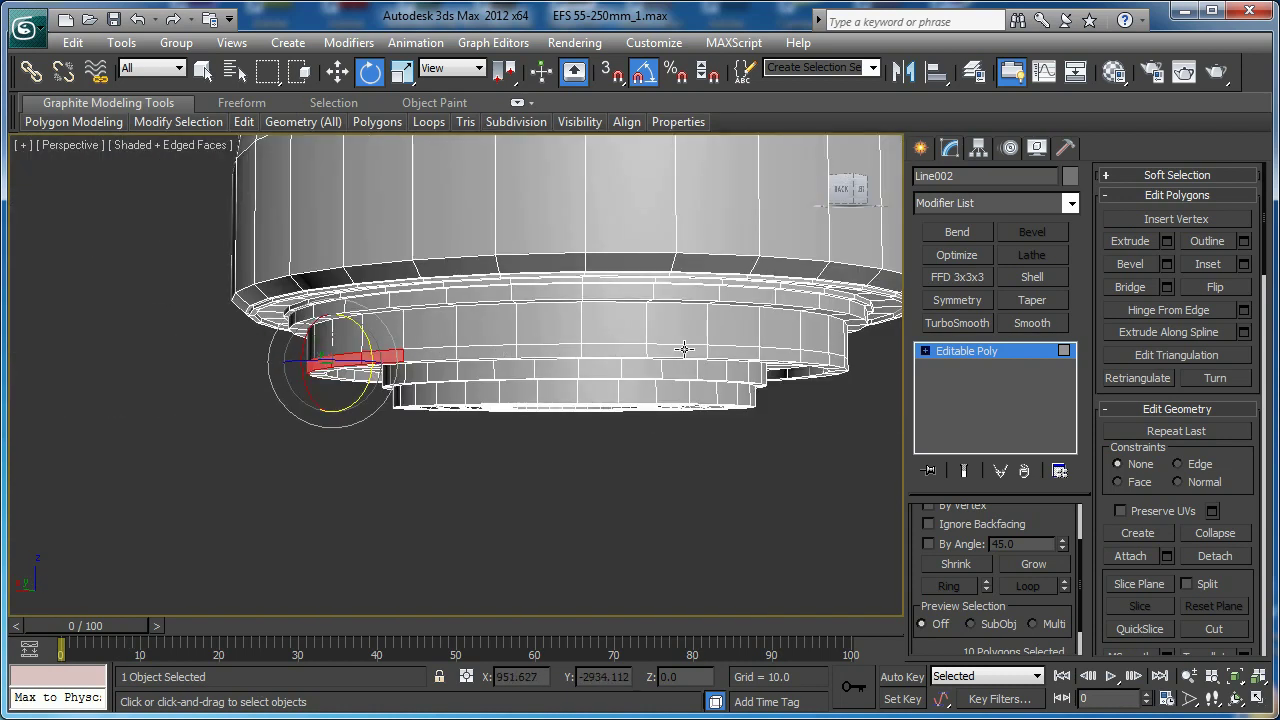
# Add the third tab's band polygons to the selection, including the taller polygon adjoining its last segment
pyautogui.keyDown('alt'); pyautogui.moveTo(763, 352); pyautogui.dragTo(645, 373, button='middle'); pyautogui.keyUp('alt')
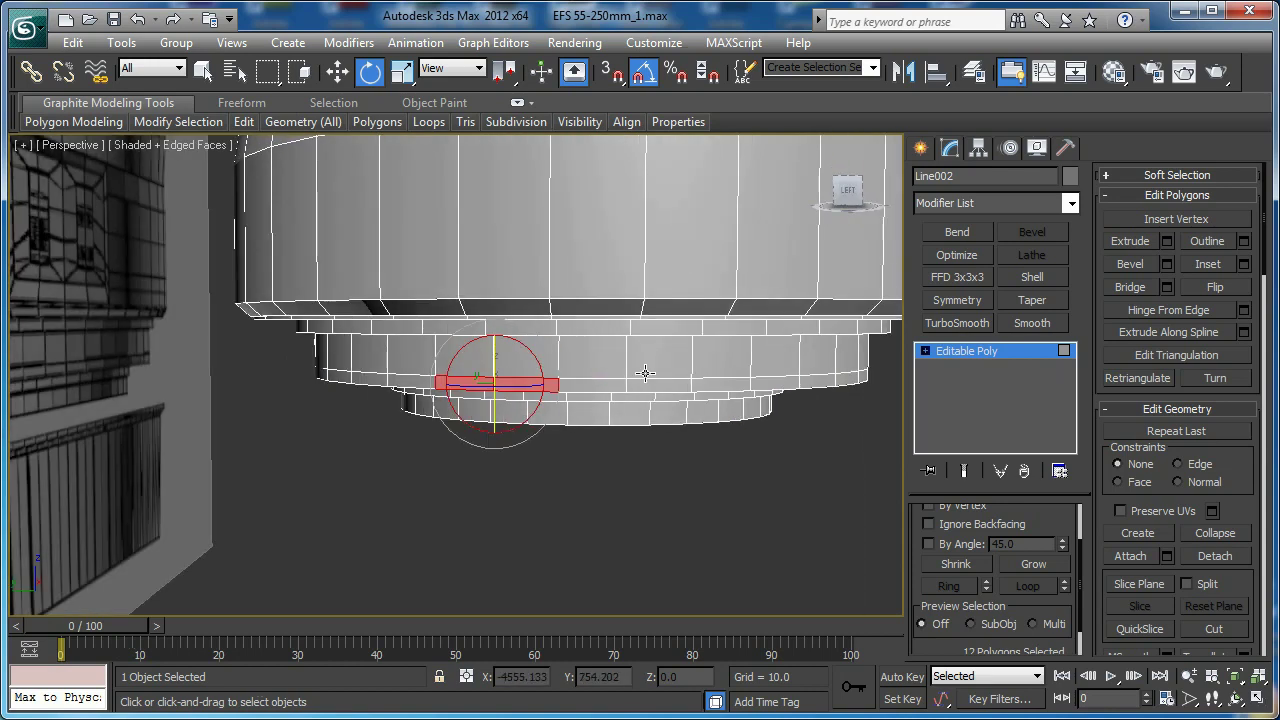
pyautogui.keyDown('ctrl'); pyautogui.click(609, 387); pyautogui.keyUp('ctrl')
pyautogui.keyDown('ctrl'); pyautogui.click(659, 382); pyautogui.keyUp('ctrl')
pyautogui.keyDown('ctrl'); pyautogui.click(719, 384); pyautogui.keyUp('ctrl')
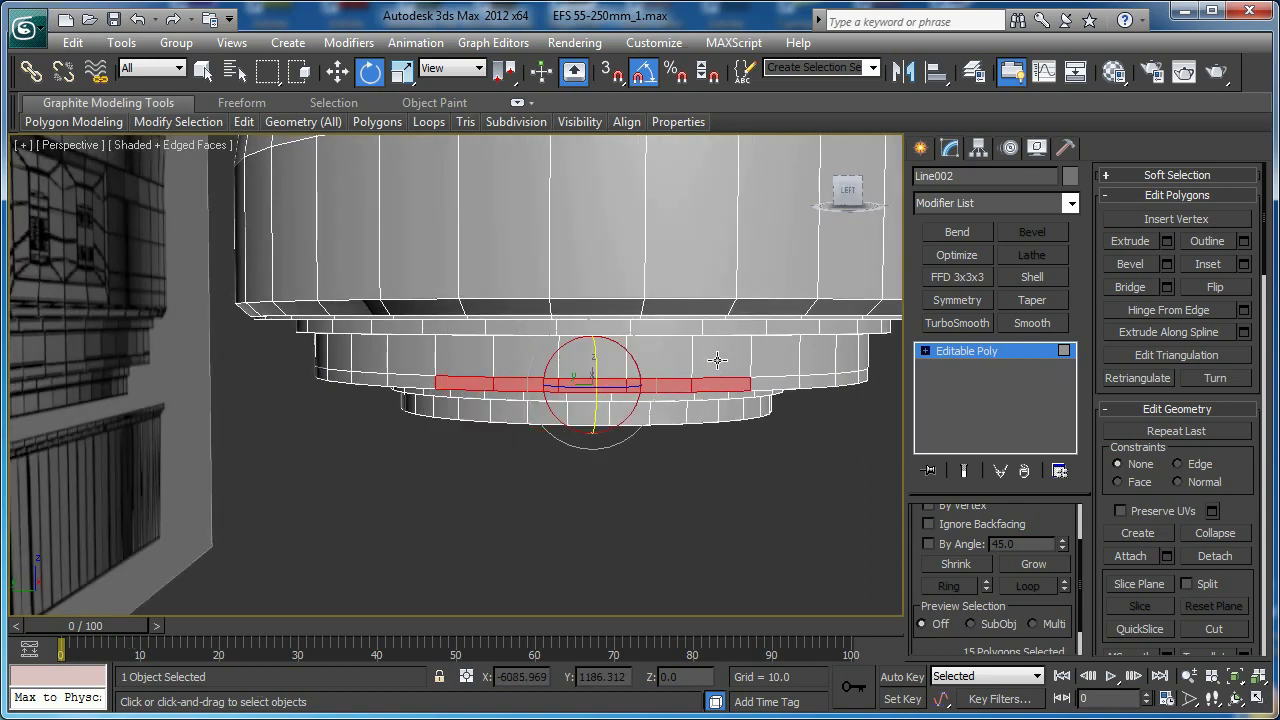
pyautogui.keyDown('ctrl'); pyautogui.click(718, 358); pyautogui.keyUp('ctrl')
pyautogui.keyDown('alt'); pyautogui.moveTo(722, 363); pyautogui.dragTo(640, 290, button='middle'); pyautogui.keyUp('alt')
pyautogui.scroll(-3, 621, 346)
pyautogui.moveTo(621, 346)
pyautogui.keyDown('alt'); pyautogui.mouseDown(button='middle')
pyautogui.moveTo(598, 324)
pyautogui.moveTo(613, 364)
pyautogui.mouseUp(button='middle'); pyautogui.keyUp('alt')
pyautogui.scroll(4, 598, 324)
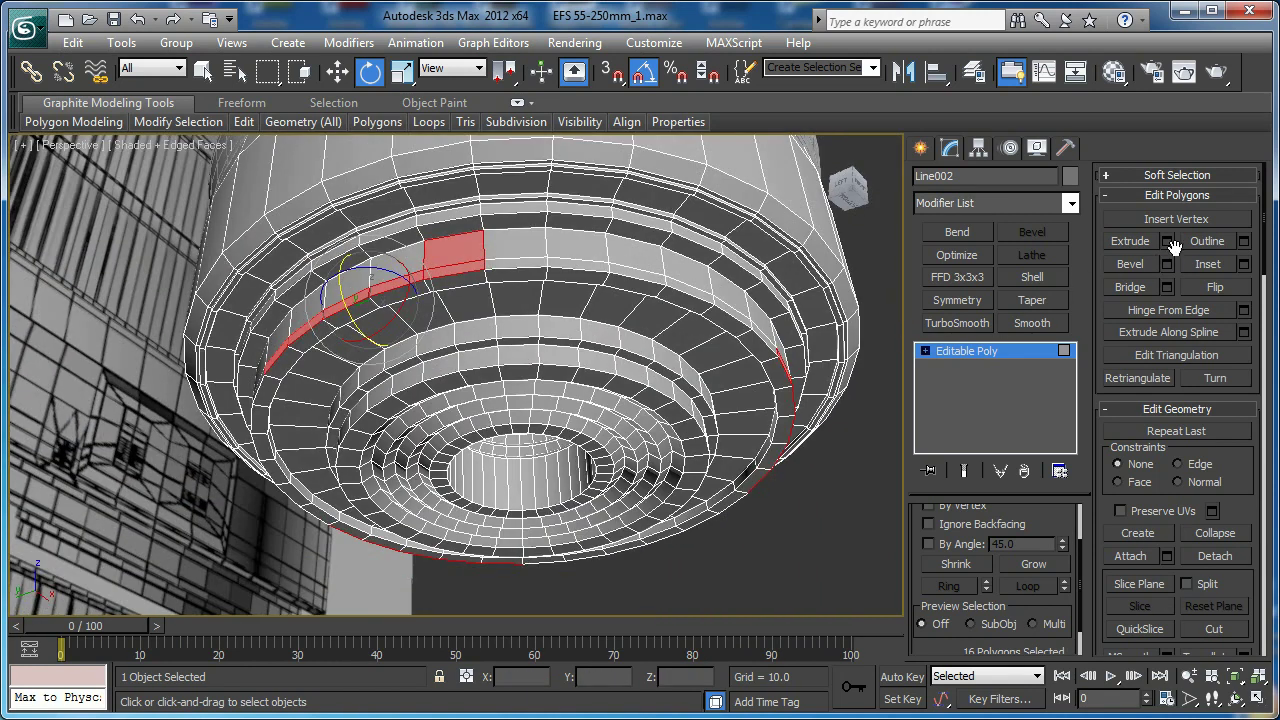
# Preview the extrusion of the selected tab polygons and examine its end corner closely in the bottom view
pyautogui.keyDown('alt'); pyautogui.moveTo(319, 228); pyautogui.dragTo(354, 250, button='middle'); pyautogui.keyUp('alt')
pyautogui.keyDown('alt'); pyautogui.moveTo(432, 310); pyautogui.dragTo(438, 250, button='middle'); pyautogui.keyUp('alt')
pyautogui.moveTo(442, 248); pyautogui.dragTo(449, 338, button='middle')
pyautogui.scroll(3, 449, 338)
pyautogui.keyDown('alt'); pyautogui.moveTo(437, 270); pyautogui.dragTo(360, 381, button='middle'); pyautogui.keyUp('alt')
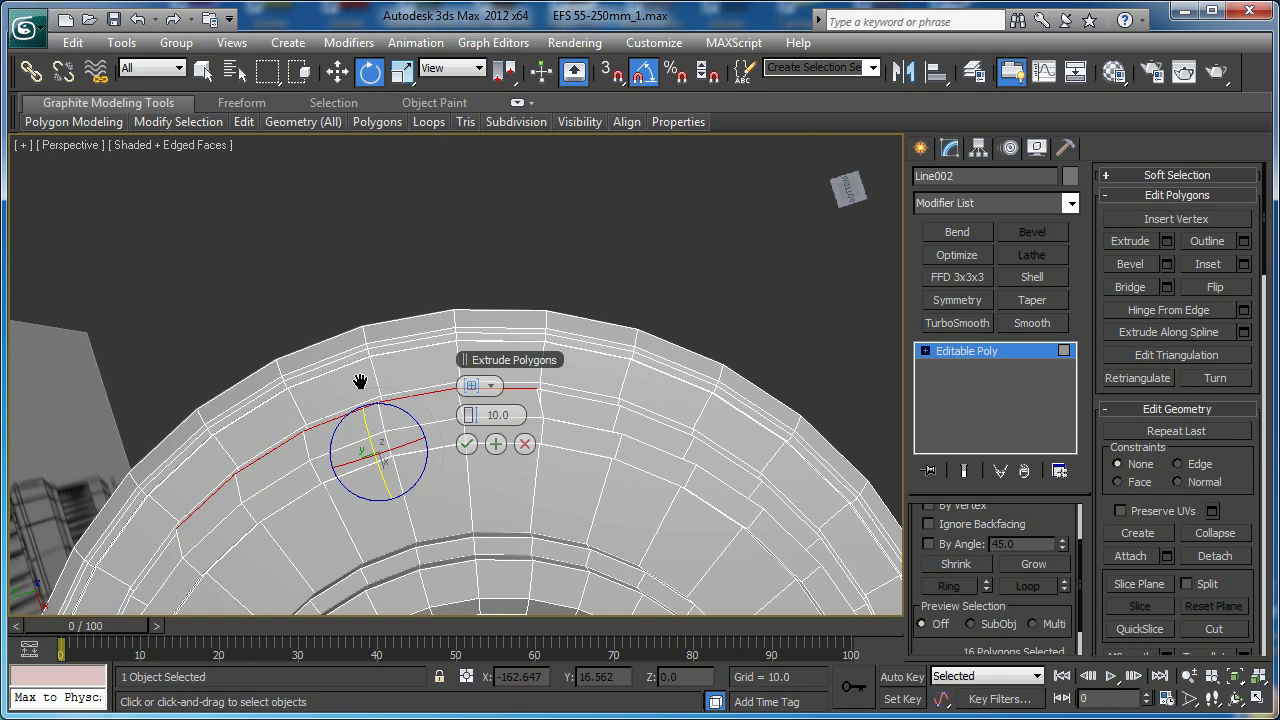
pyautogui.press('b')
pyautogui.scroll(-2, 360, 382)
pyautogui.moveTo(489, 290); pyautogui.dragTo(327, 427, button='middle')
pyautogui.scroll(3, 326, 427)
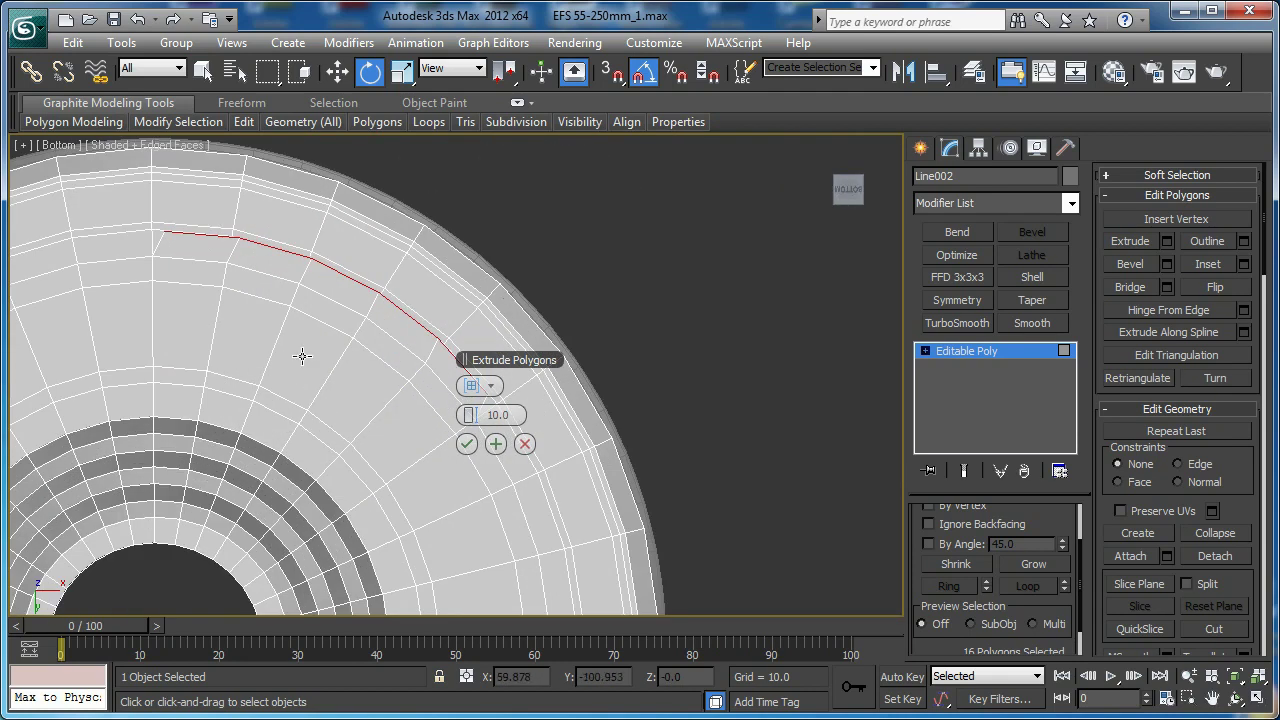
pyautogui.scroll(3, 302, 355)
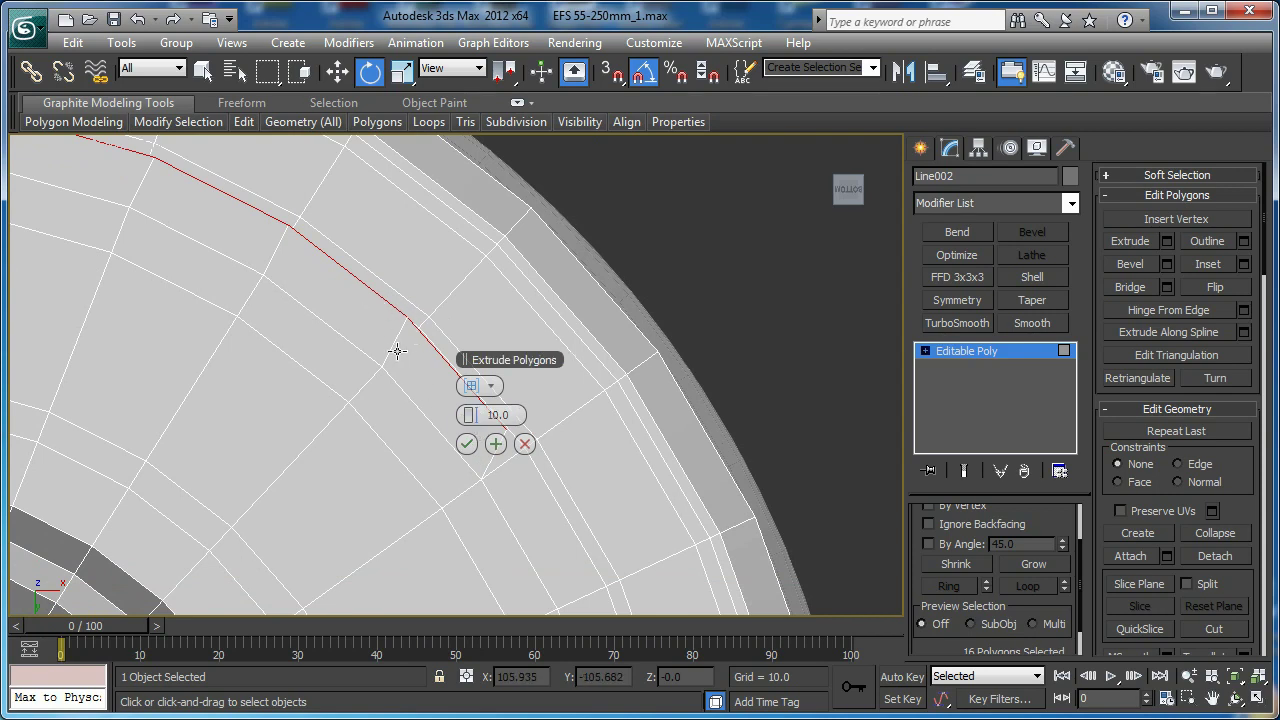
pyautogui.moveTo(397, 351); pyautogui.dragTo(325, 333, button='middle')
pyautogui.moveTo(362, 381); pyautogui.dragTo(315, 332, button='middle')
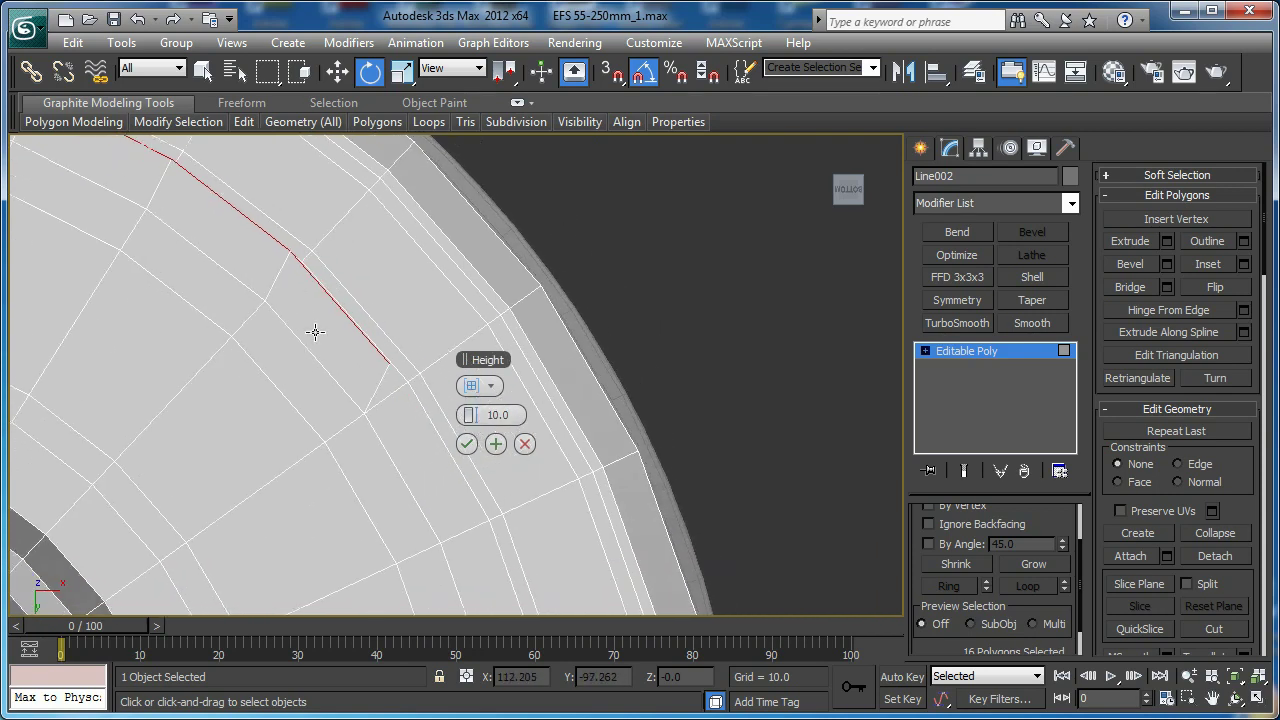
pyautogui.scroll(2, 315, 332)
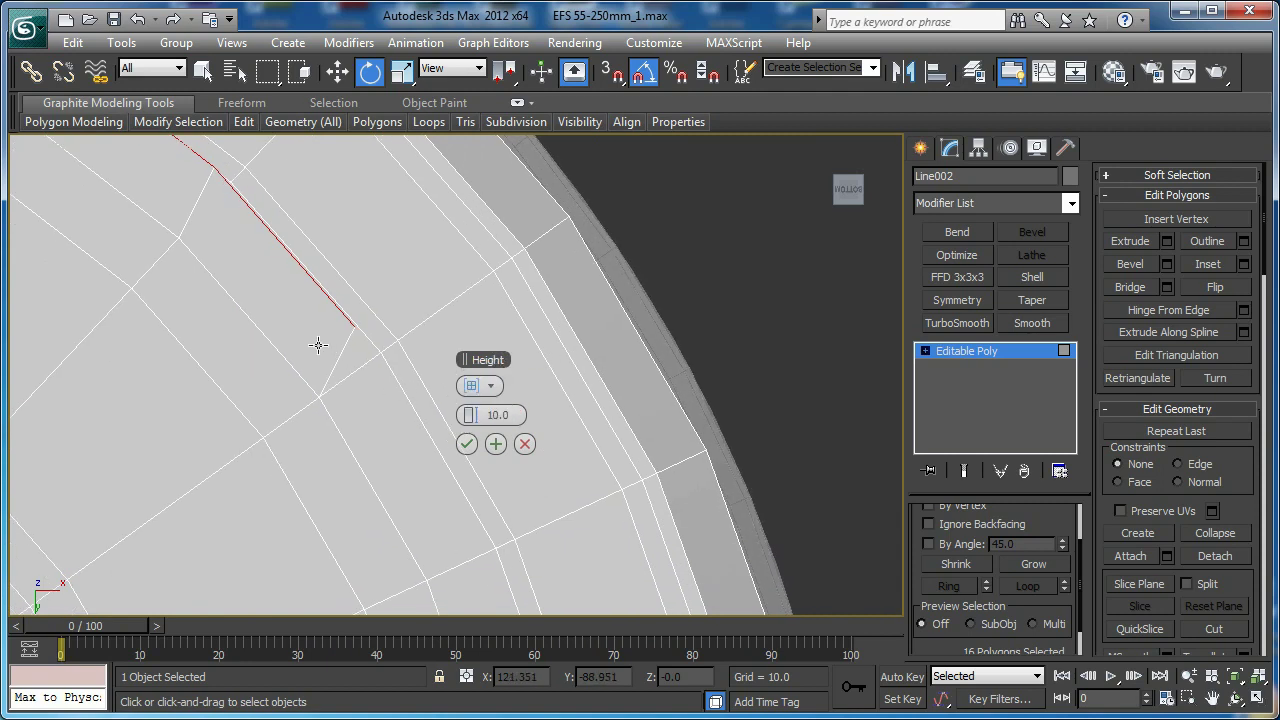
pyautogui.scroll(1, 398, 359)
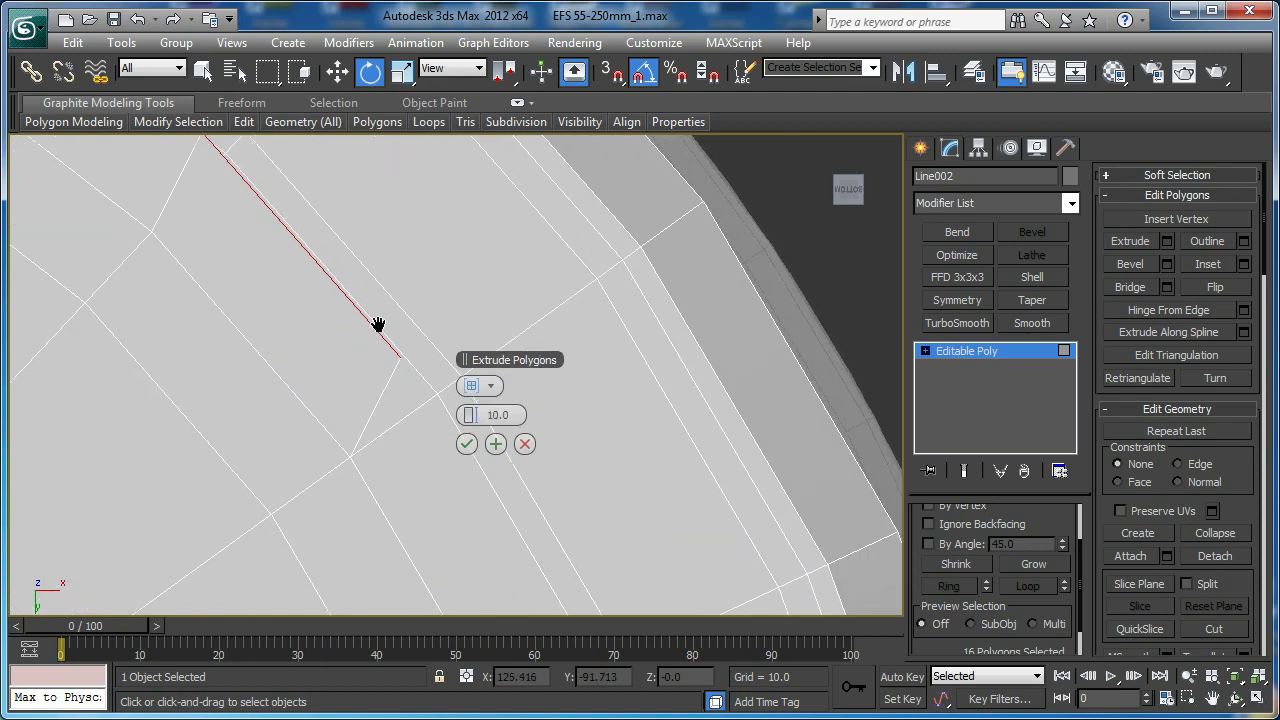
pyautogui.scroll(2, 380, 329)
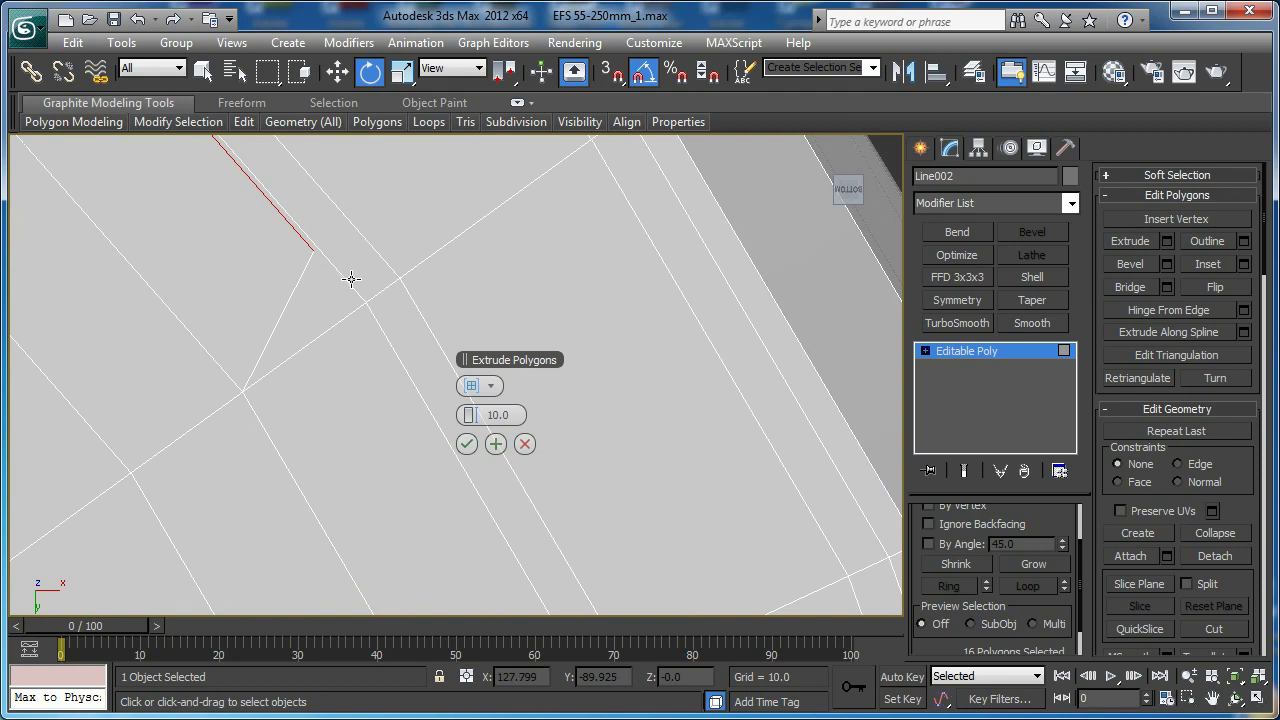
pyautogui.moveTo(345, 300); pyautogui.dragTo(351, 329, button='middle')
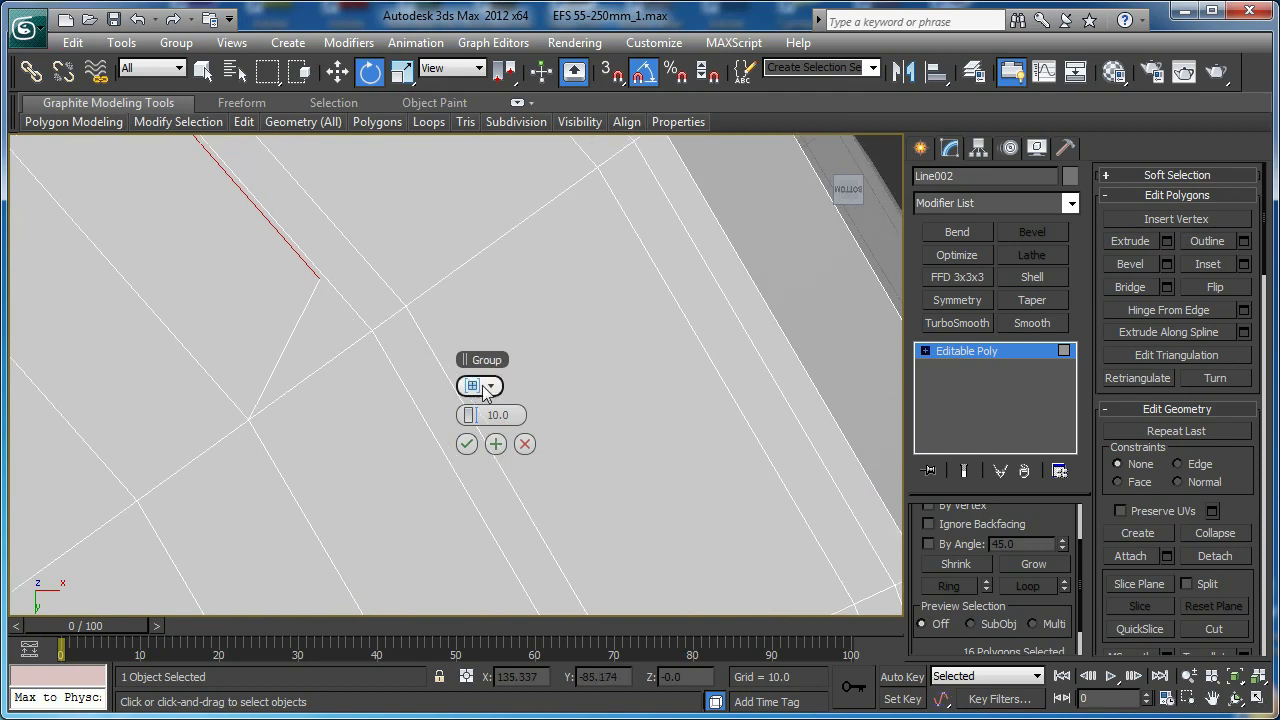
# Extrude the selected tab polygons along their Local Normal with a height of 9.62
pyautogui.click(491, 388)
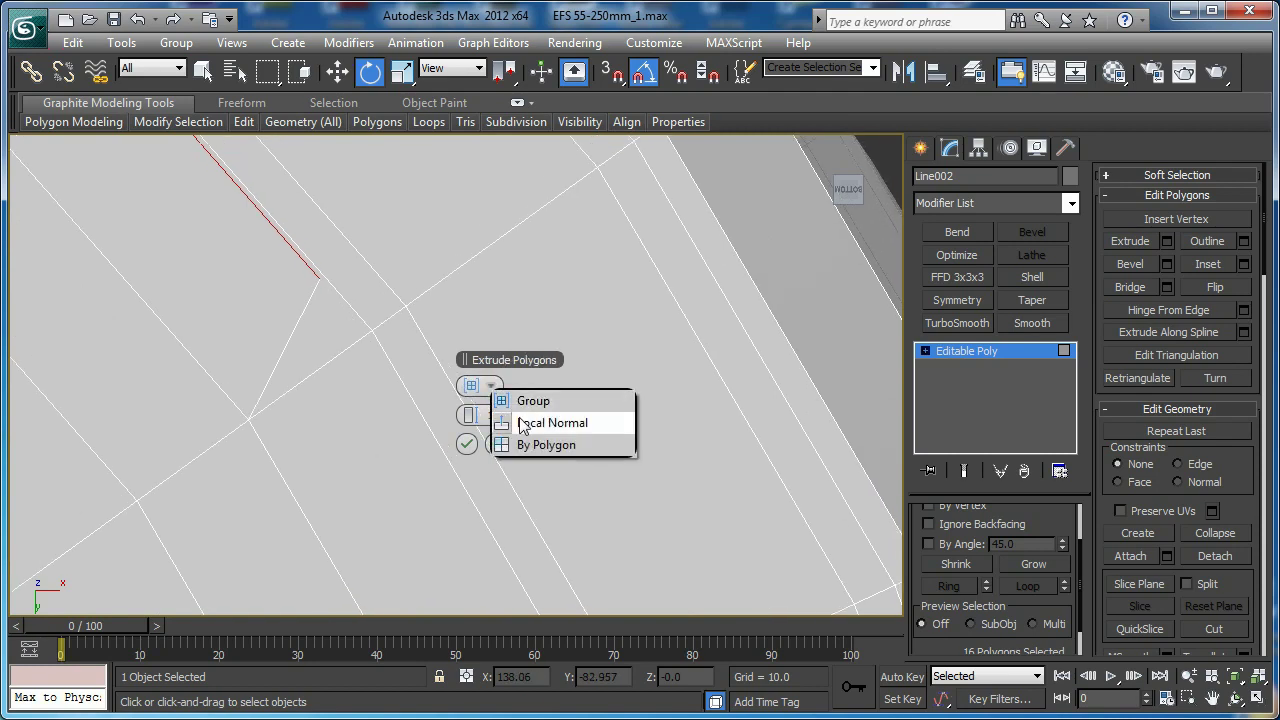
pyautogui.click(521, 421)
pyautogui.moveTo(466, 414); pyautogui.dragTo(466, 414)
pyautogui.scroll(2, 320, 354)
pyautogui.moveTo(320, 354); pyautogui.dragTo(376, 397, button='middle')
pyautogui.scroll(2, 410, 370)
pyautogui.scroll(5, 391, 391)
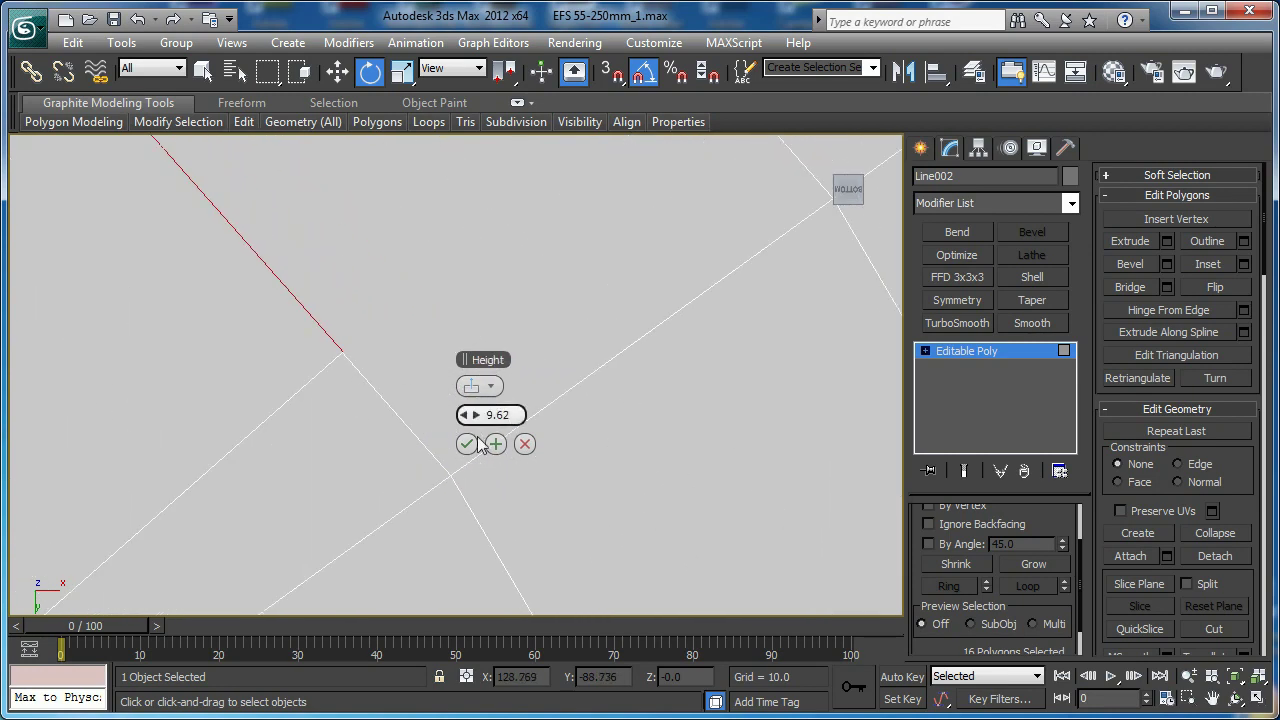
pyautogui.click(468, 445)
# Turn snapping on and snap the end-corner vertices of the upper-right bayonet tab into line with the adjacent segment edge
pyautogui.moveTo(386, 321); pyautogui.dragTo(508, 350, button='middle')
pyautogui.scroll(-8, 511, 351)
pyautogui.scroll(5, 475, 362)
pyautogui.press('1')
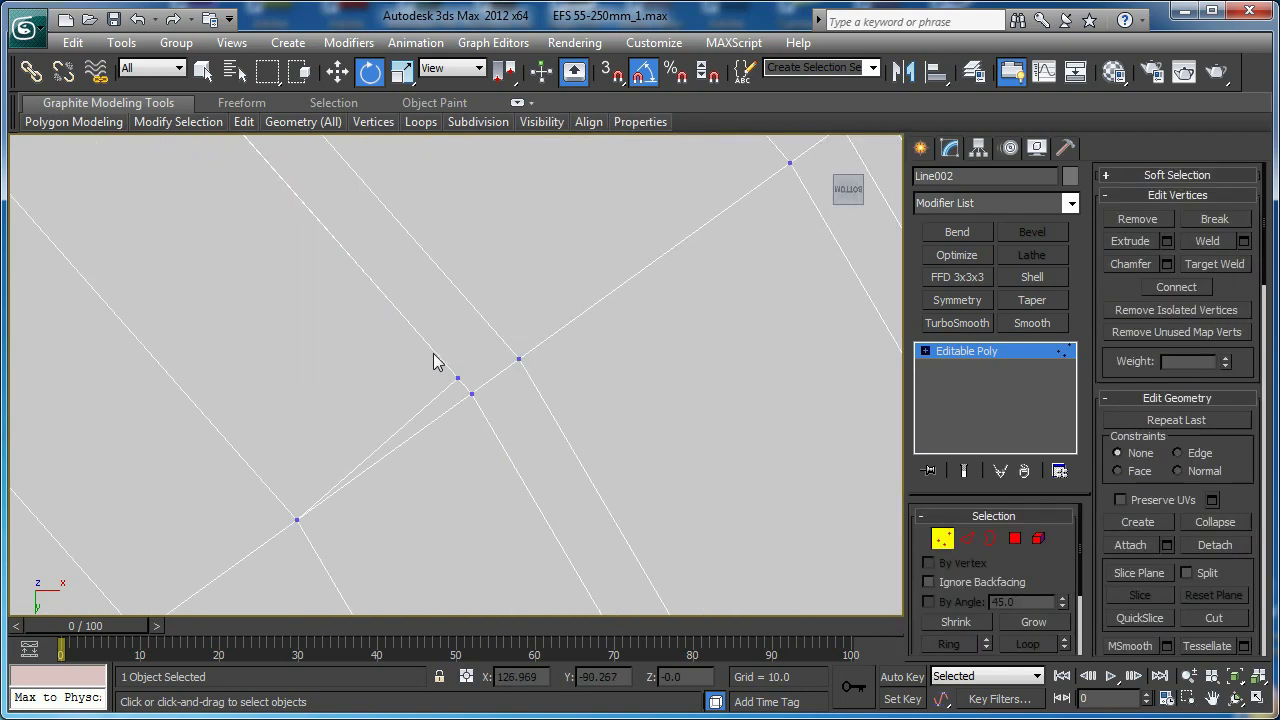
pyautogui.click(459, 377)
pyautogui.scroll(-5, 470, 375)
pyautogui.press('p')
pyautogui.scroll(5, 450, 365)
pyautogui.keyDown('alt'); pyautogui.moveTo(547, 374); pyautogui.dragTo(409, 400, button='middle'); pyautogui.keyUp('alt')
pyautogui.scroll(-5, 412, 400)
pyautogui.scroll(3, 490, 369)
pyautogui.keyDown('alt'); pyautogui.moveTo(490, 369); pyautogui.dragTo(460, 410, button='middle'); pyautogui.keyUp('alt')
pyautogui.press('w')
pyautogui.keyDown('alt'); pyautogui.moveTo(466, 360); pyautogui.dragTo(483, 323, button='middle'); pyautogui.keyUp('alt')
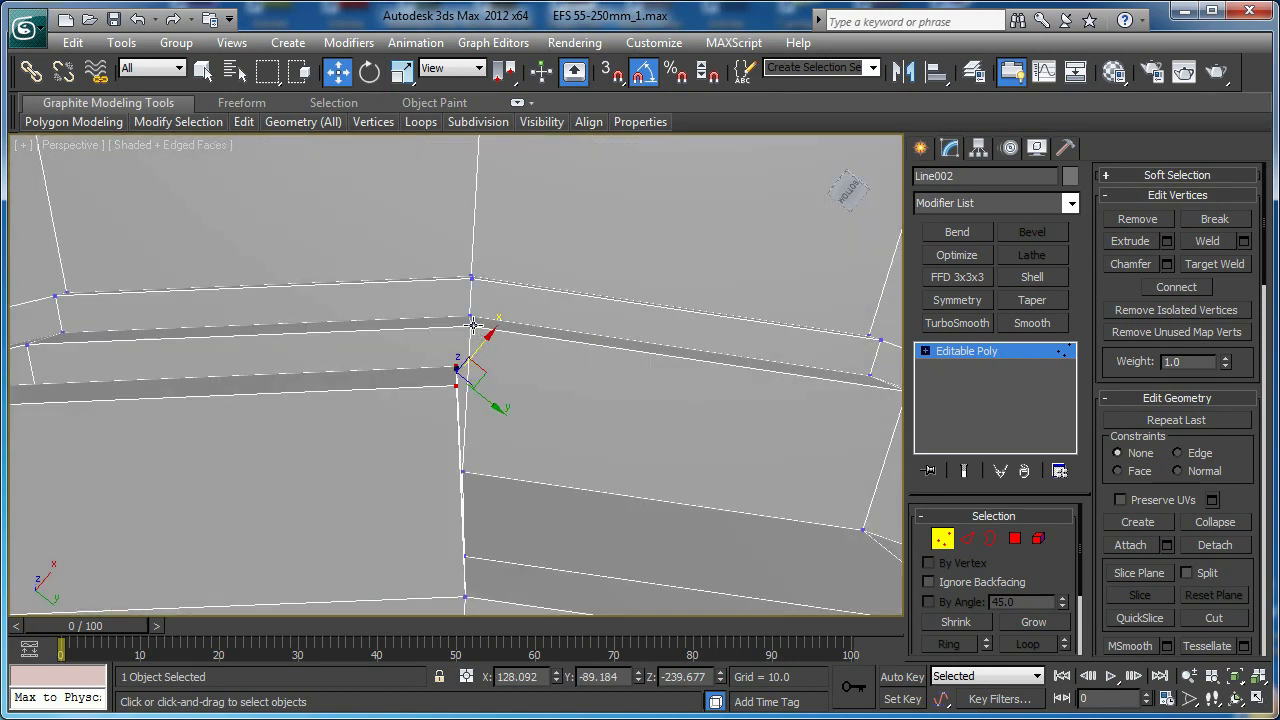
pyautogui.press('s')
pyautogui.moveTo(482, 370); pyautogui.dragTo(470, 326)
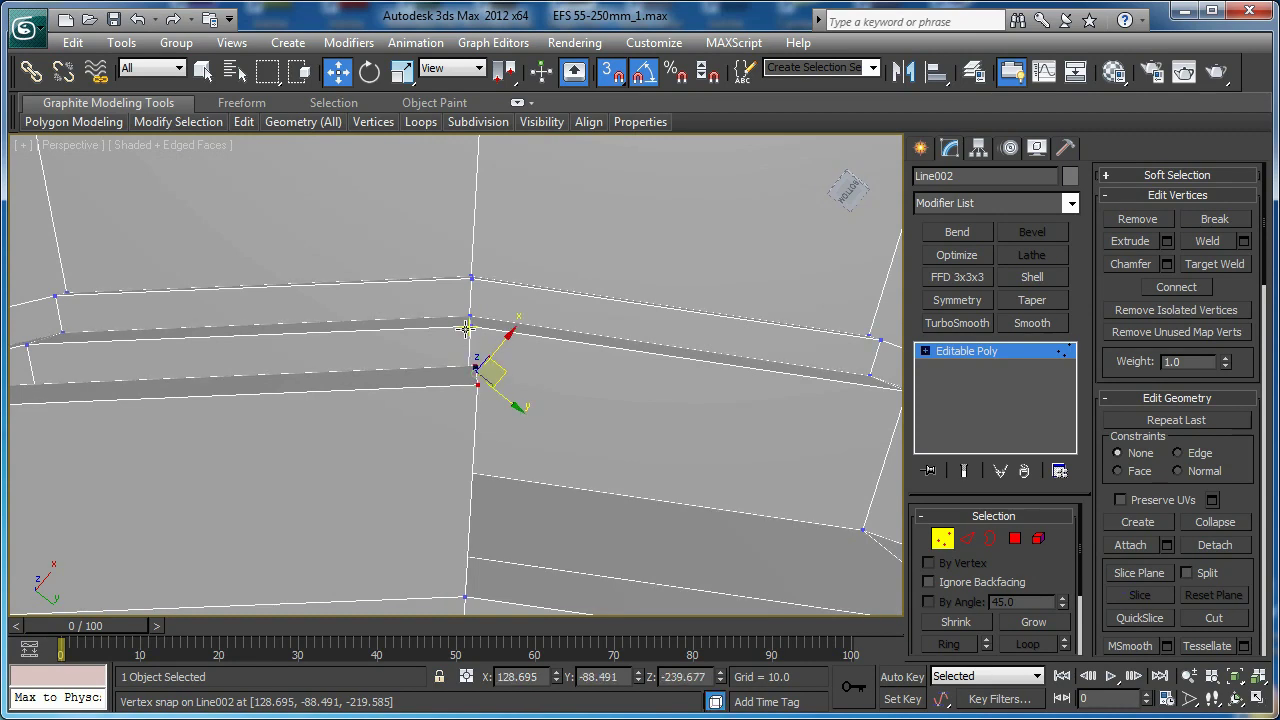
# Snap the same tab's other end vertices, at the top of the mount in the bottom view, onto the neighbouring vertex
pyautogui.scroll(-5, 465, 329)
pyautogui.moveTo(391, 337); pyautogui.dragTo(554, 291, button='middle')
pyautogui.moveTo(345, 372); pyautogui.dragTo(568, 387, button='middle')
pyautogui.press('b')
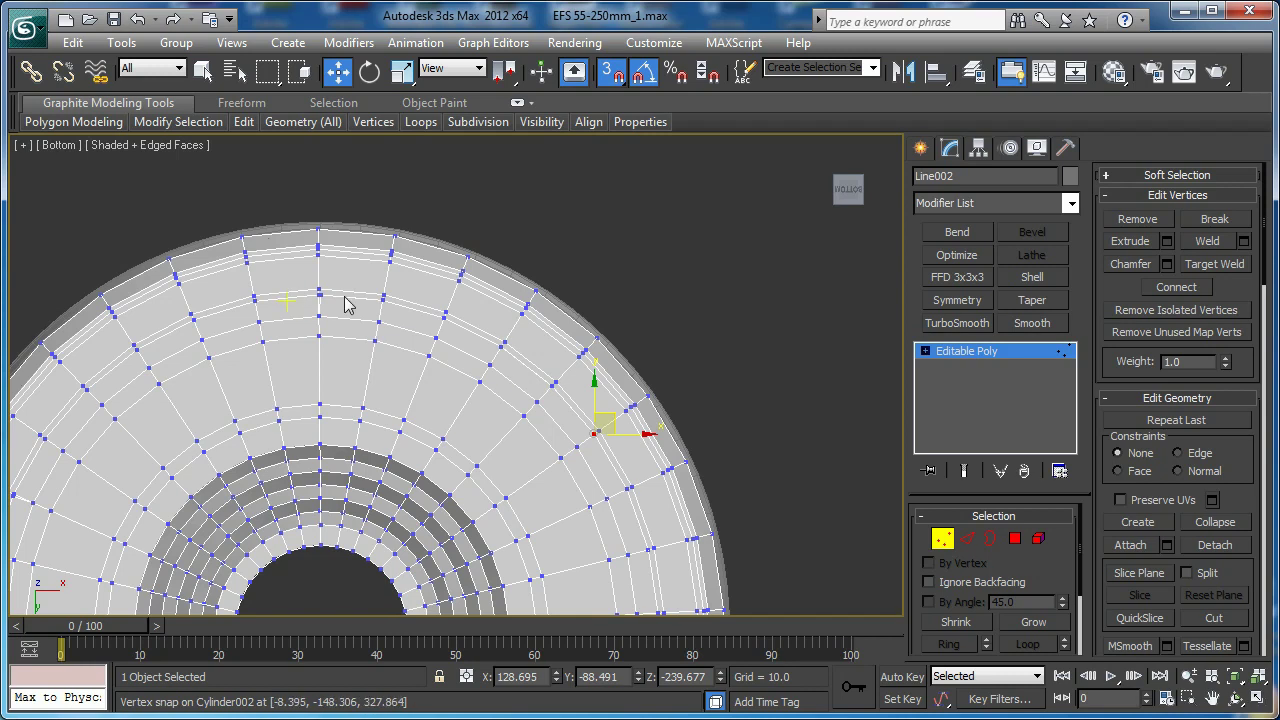
pyautogui.scroll(8, 586, 369)
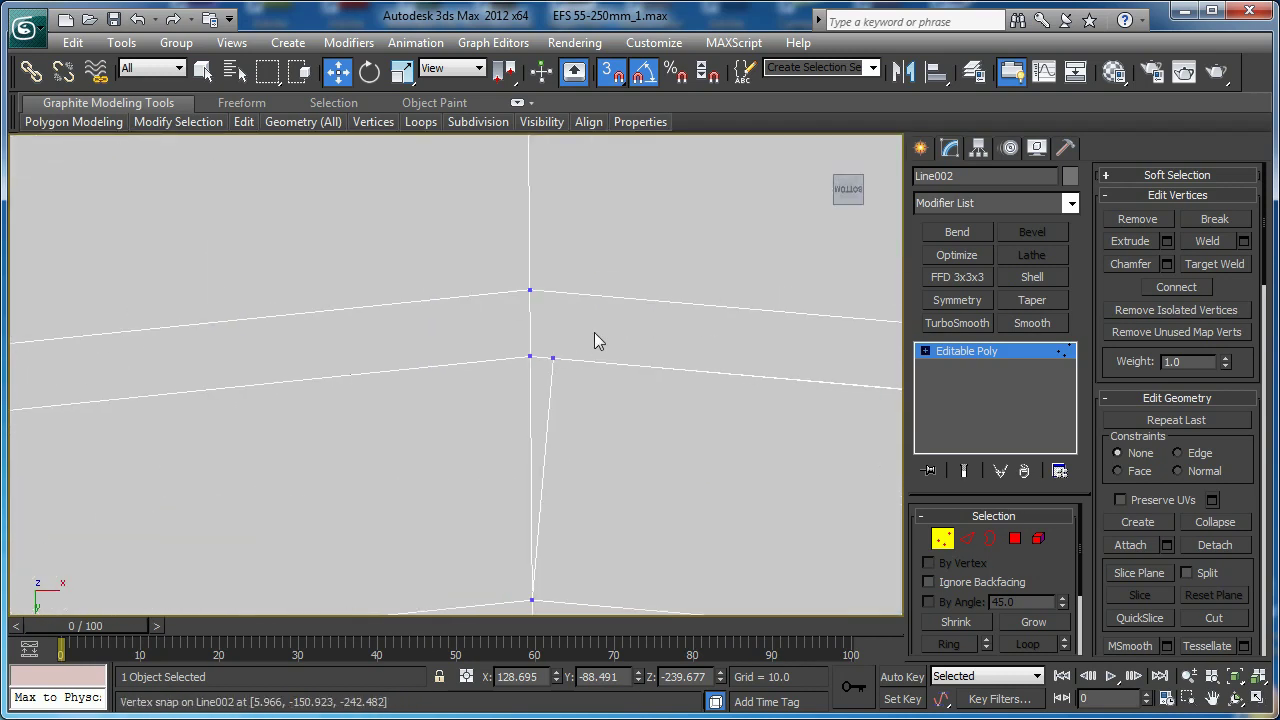
pyautogui.click(553, 359)
pyautogui.moveTo(571, 342); pyautogui.dragTo(530, 355)
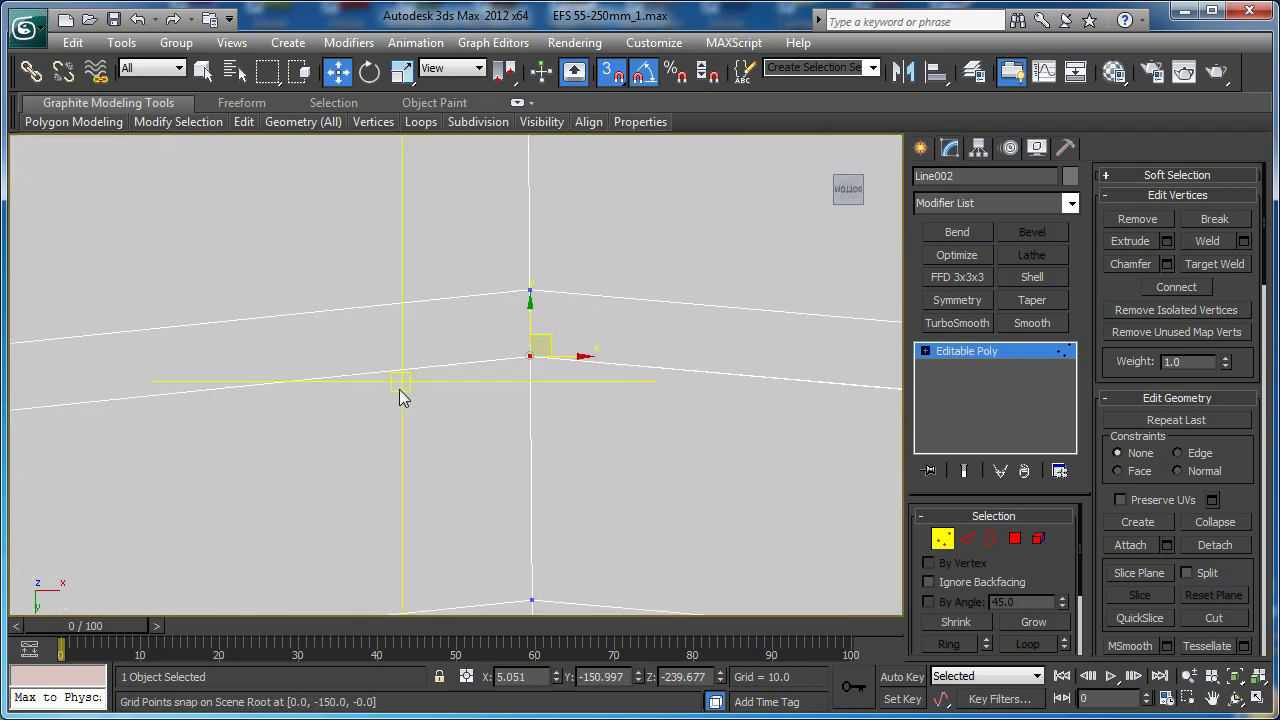
# Snap the upper end vertices of the tab on the mount's left side, in the bottom view, onto the adjacent vertex
pyautogui.scroll(-5, 390, 394)
pyautogui.scroll(-3, 268, 380)
pyautogui.moveTo(124, 447); pyautogui.dragTo(490, 268, button='middle')
pyautogui.moveTo(360, 485); pyautogui.dragTo(457, 214, button='middle')
pyautogui.scroll(3, 457, 214)
pyautogui.moveTo(365, 300); pyautogui.dragTo(586, 460, button='middle')
pyautogui.scroll(4, 588, 441)
pyautogui.moveTo(619, 414); pyautogui.dragTo(630, 378)
pyautogui.moveTo(586, 454); pyautogui.dragTo(594, 320, button='middle')
pyautogui.scroll(-5, 594, 320)
pyautogui.moveTo(608, 471); pyautogui.dragTo(590, 230, button='middle')
pyautogui.moveTo(457, 560); pyautogui.dragTo(449, 394, button='middle')
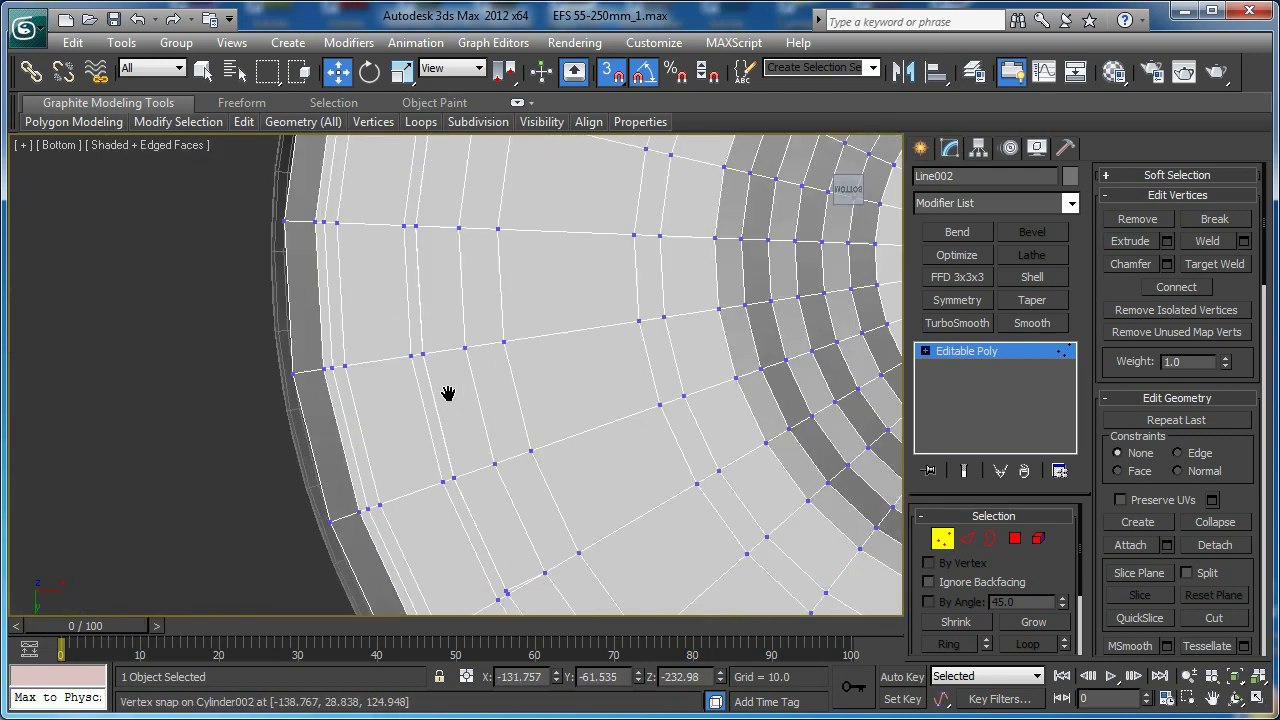
# Snap the lower end vertices of the left-side tab onto the neighbouring segment vertex
pyautogui.moveTo(549, 420); pyautogui.dragTo(521, 375, button='middle')
pyautogui.moveTo(472, 474); pyautogui.dragTo(480, 374, button='middle')
pyautogui.scroll(4, 480, 374)
pyautogui.moveTo(597, 414); pyautogui.dragTo(495, 355, button='middle')
pyautogui.scroll(1, 494, 353)
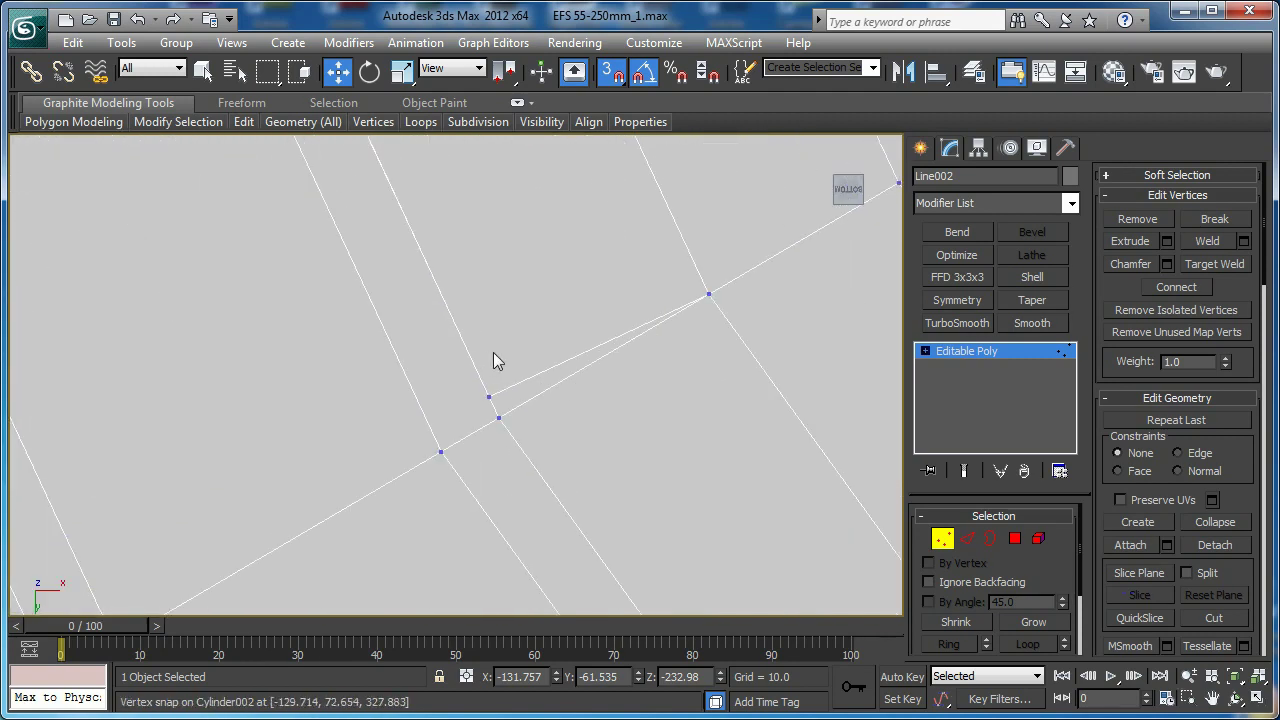
pyautogui.click(489, 397)
pyautogui.moveTo(504, 378); pyautogui.dragTo(500, 420)
# Snap the end vertices of the remaining tab, near the mount's lowest rim in the bottom view, onto the adjacent vertex
pyautogui.moveTo(650, 350); pyautogui.dragTo(500, 329, button='middle')
pyautogui.scroll(-5, 500, 329)
pyautogui.moveTo(740, 410); pyautogui.dragTo(300, 140, button='middle')
pyautogui.moveTo(720, 434); pyautogui.dragTo(436, 369, button='middle')
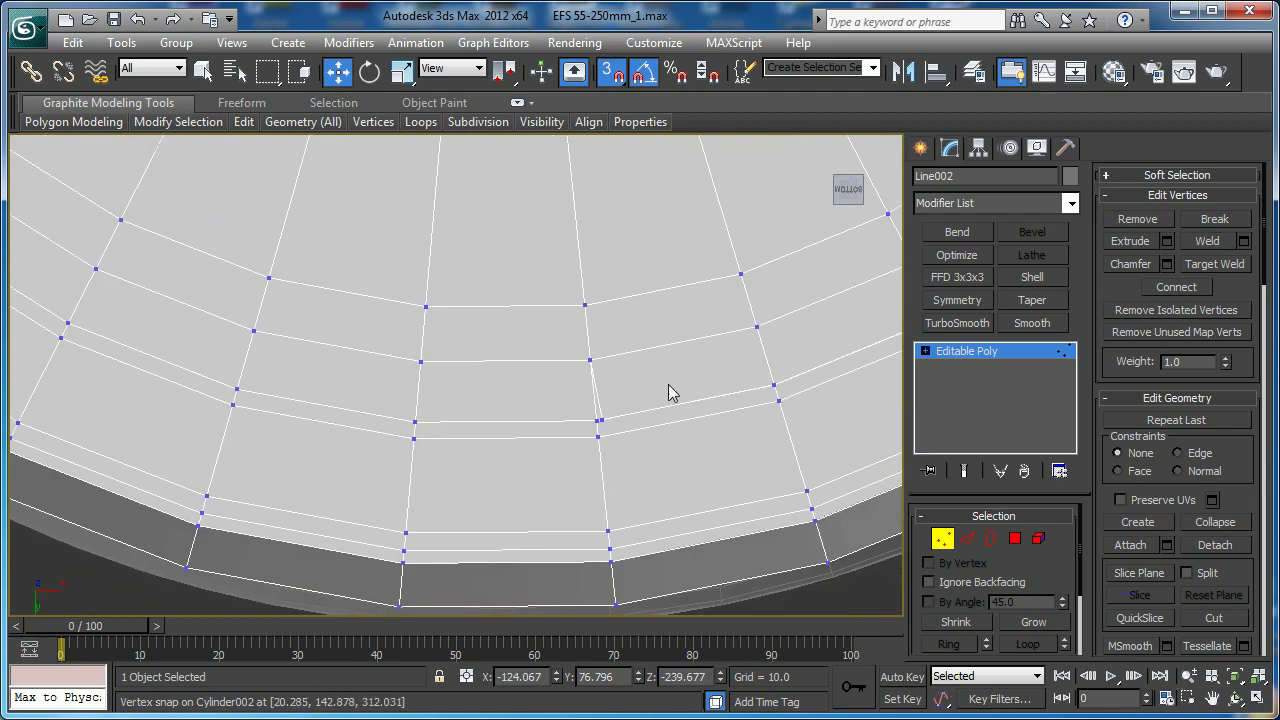
pyautogui.scroll(4, 668, 386)
pyautogui.moveTo(615, 398); pyautogui.dragTo(500, 366, button='middle')
pyautogui.scroll(2, 464, 408)
pyautogui.moveTo(450, 410); pyautogui.dragTo(520, 332, button='middle')
pyautogui.scroll(2, 511, 345)
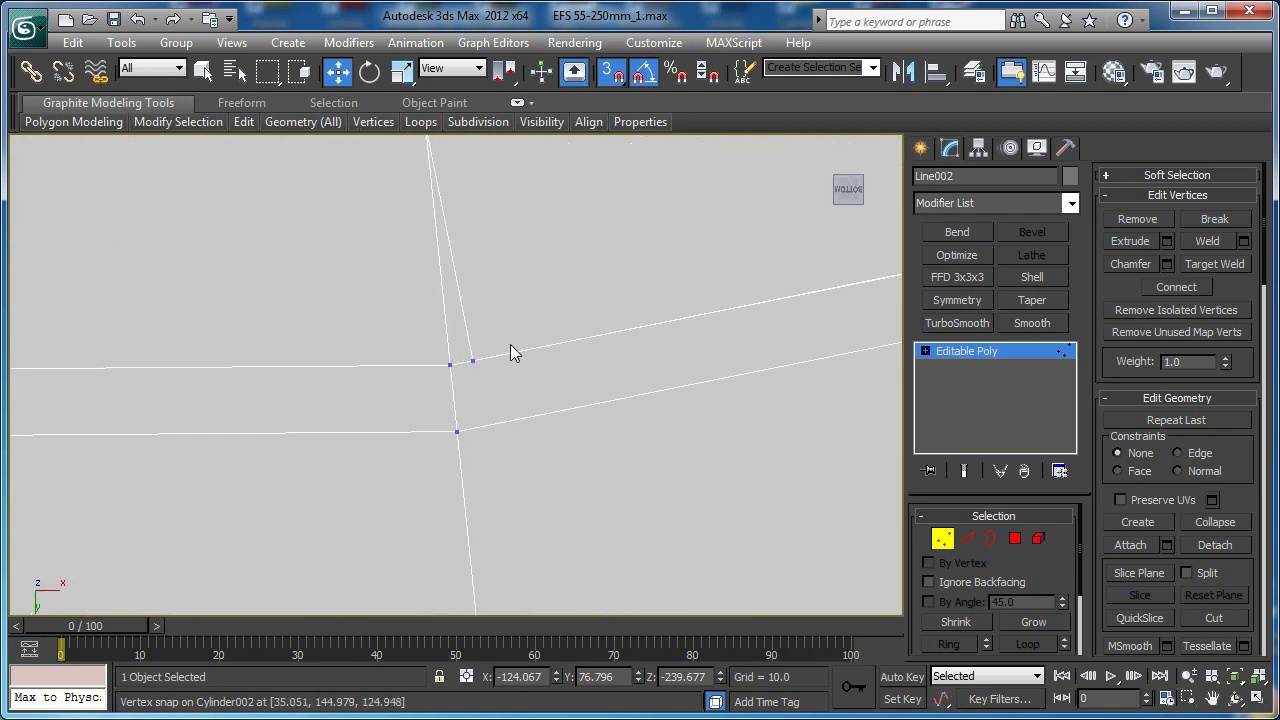
pyautogui.click(473, 378)
pyautogui.moveTo(491, 347); pyautogui.dragTo(450, 366)
# Snap the remaining tab's other end vertices, on the lower-right rim in the bottom view, onto the neighbouring vertex
pyautogui.moveTo(603, 290); pyautogui.dragTo(467, 378, button='middle')
pyautogui.scroll(-5, 467, 378)
pyautogui.moveTo(646, 306); pyautogui.dragTo(390, 520, button='middle')
pyautogui.moveTo(840, 290); pyautogui.dragTo(686, 421, button='middle')
pyautogui.moveTo(783, 317); pyautogui.dragTo(556, 580, button='middle')
pyautogui.scroll(3, 556, 580)
pyautogui.scroll(2, 508, 472)
pyautogui.moveTo(508, 472); pyautogui.dragTo(586, 456, button='middle')
pyautogui.moveTo(556, 433); pyautogui.dragTo(584, 401)
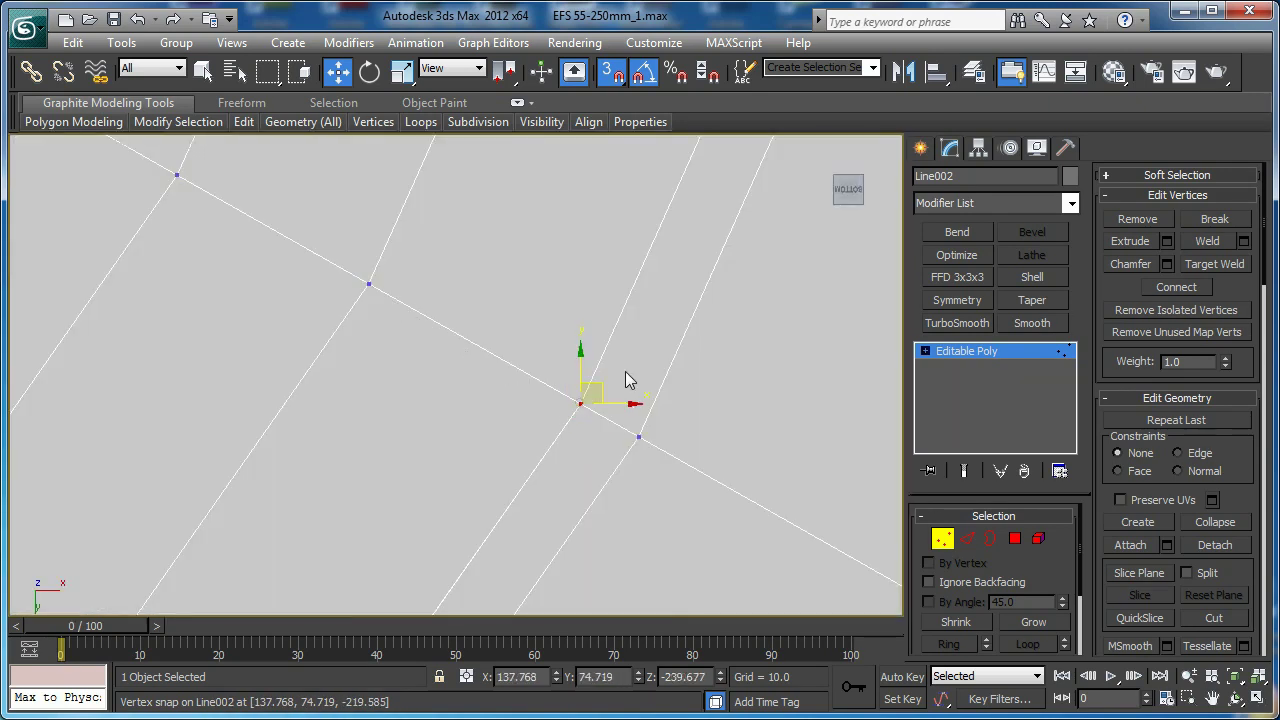
# Inspect the aligned bayonet tabs around the mount from below and in perspective
pyautogui.moveTo(750, 252); pyautogui.dragTo(566, 385, button='middle')
pyautogui.scroll(-5, 566, 385)
pyautogui.moveTo(686, 298); pyautogui.dragTo(574, 437, button='middle')
pyautogui.moveTo(559, 257); pyautogui.dragTo(514, 434, button='middle')
pyautogui.moveTo(520, 196); pyautogui.dragTo(535, 441, button='middle')
pyautogui.moveTo(555, 255); pyautogui.dragTo(523, 271, button='middle')
pyautogui.scroll(-5, 523, 368)
pyautogui.scroll(5, 502, 362)
pyautogui.press('z')
pyautogui.scroll(-4, 522, 270)
pyautogui.scroll(-5, 457, 334)
pyautogui.moveTo(340, 412); pyautogui.dragTo(530, 262, button='middle')
pyautogui.keyDown('alt'); pyautogui.moveTo(530, 262); pyautogui.dragTo(838, 300, button='middle'); pyautogui.keyUp('alt')
pyautogui.scroll(3, 727, 307)
pyautogui.moveTo(838, 300); pyautogui.dragTo(788, 280, button='middle')
pyautogui.scroll(2, 606, 286)
pyautogui.scroll(-3, 707, 285)
pyautogui.scroll(4, 614, 337)
pyautogui.moveTo(566, 464); pyautogui.dragTo(517, 427, button='middle')
pyautogui.scroll(-3, 517, 427)
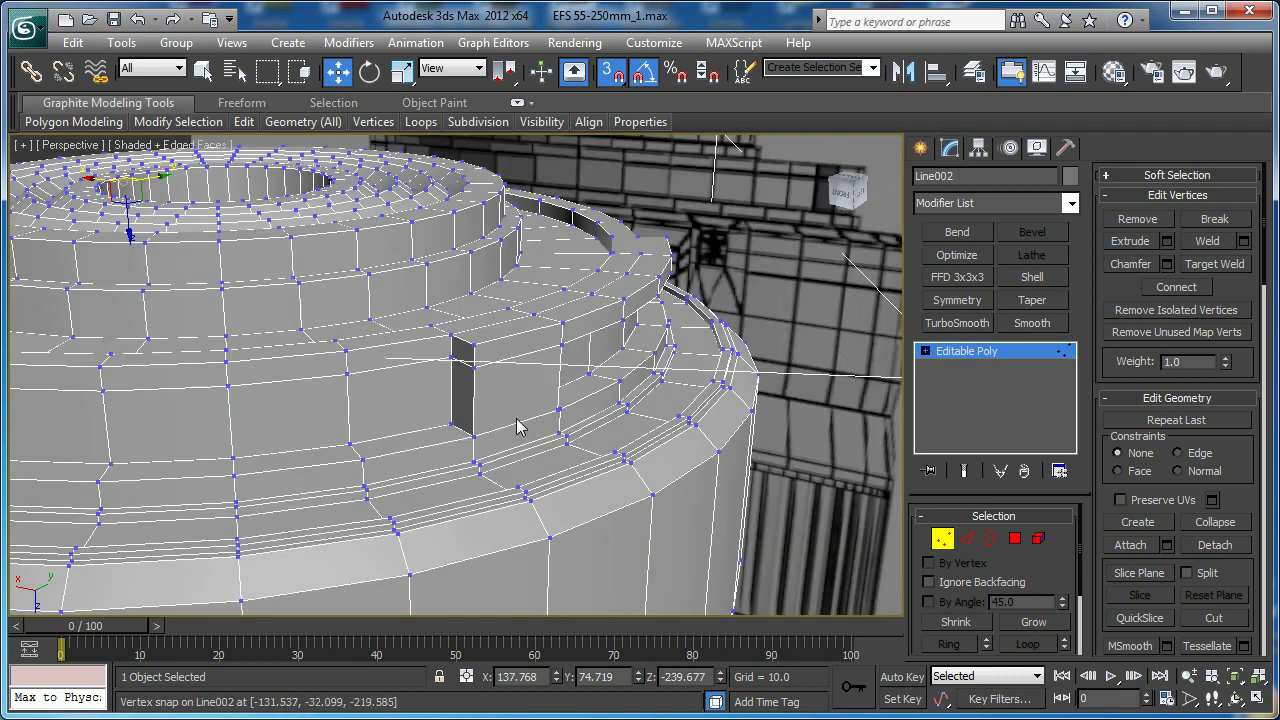
# Return to polygon editing, turn snapping off, and delete the unwanted polygon at the end of the tab's tall block
pyautogui.press('4')
pyautogui.click(504, 403)
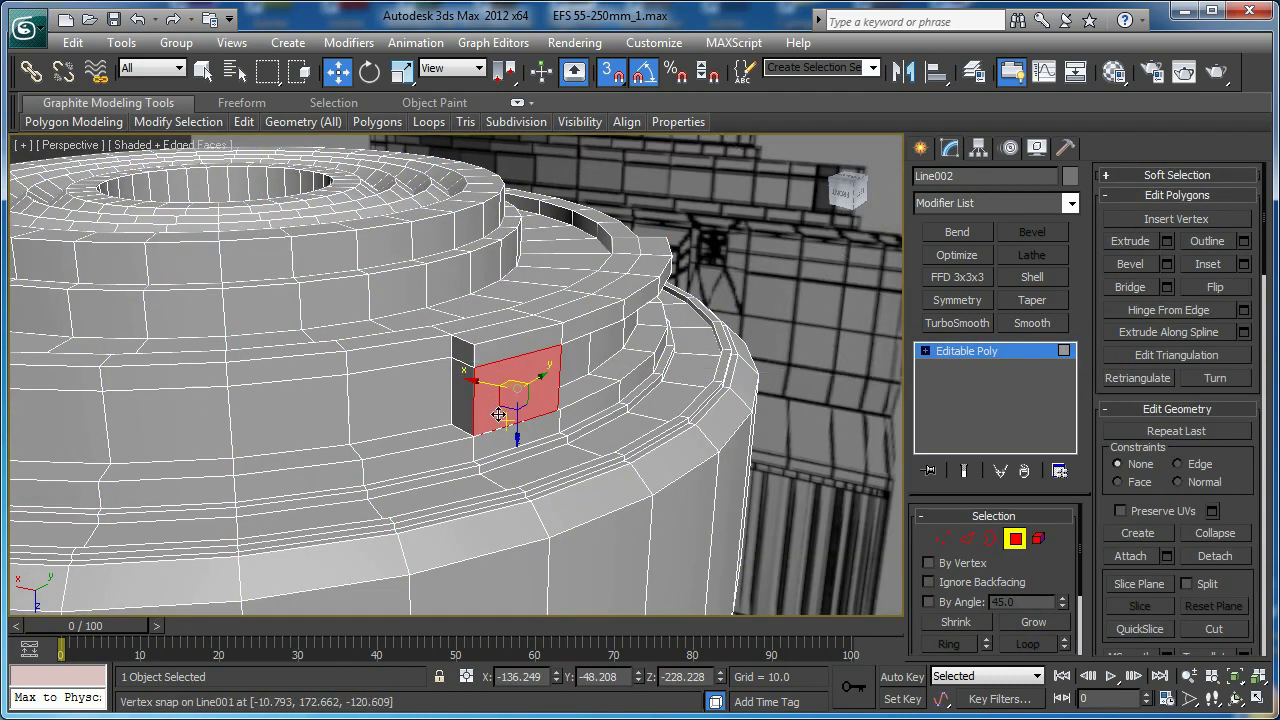
pyautogui.scroll(5, 500, 415)
pyautogui.press('F3')
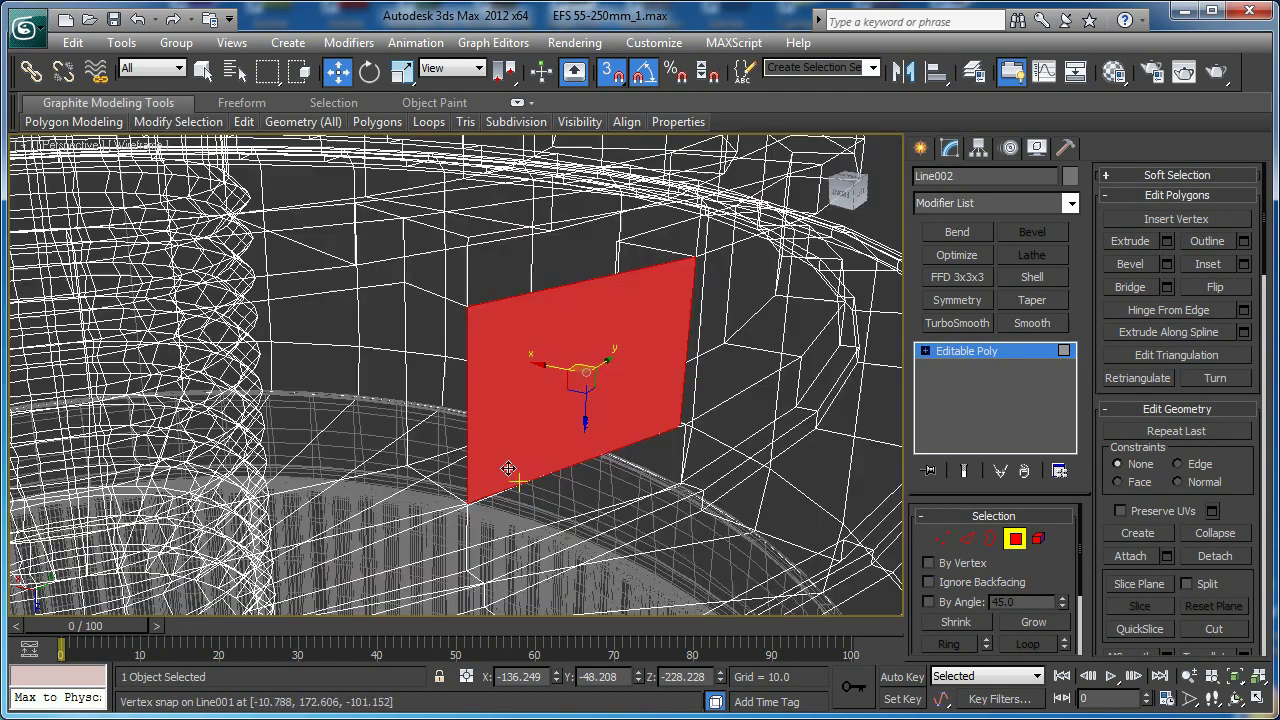
pyautogui.press('F3')
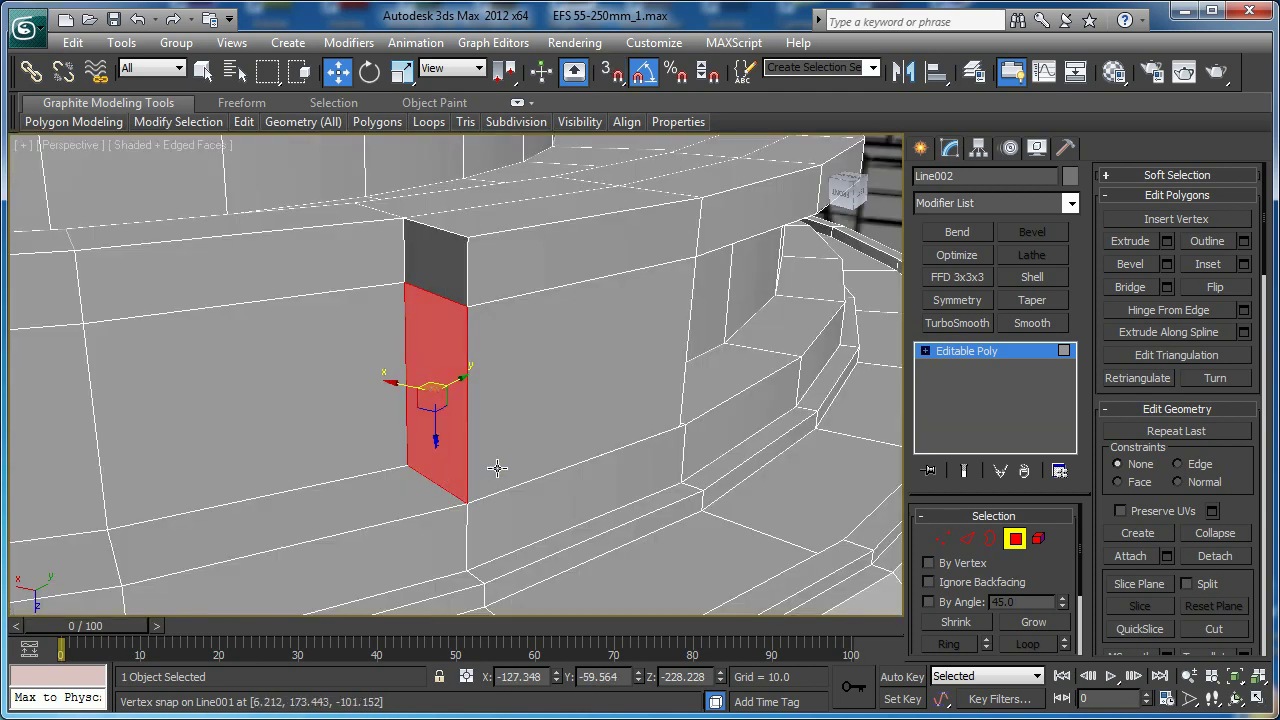
pyautogui.click(497, 468)
pyautogui.press('z')
pyautogui.keyDown('alt'); pyautogui.moveTo(497, 468); pyautogui.dragTo(606, 431, button='middle'); pyautogui.keyUp('alt')
pyautogui.press('Delete')
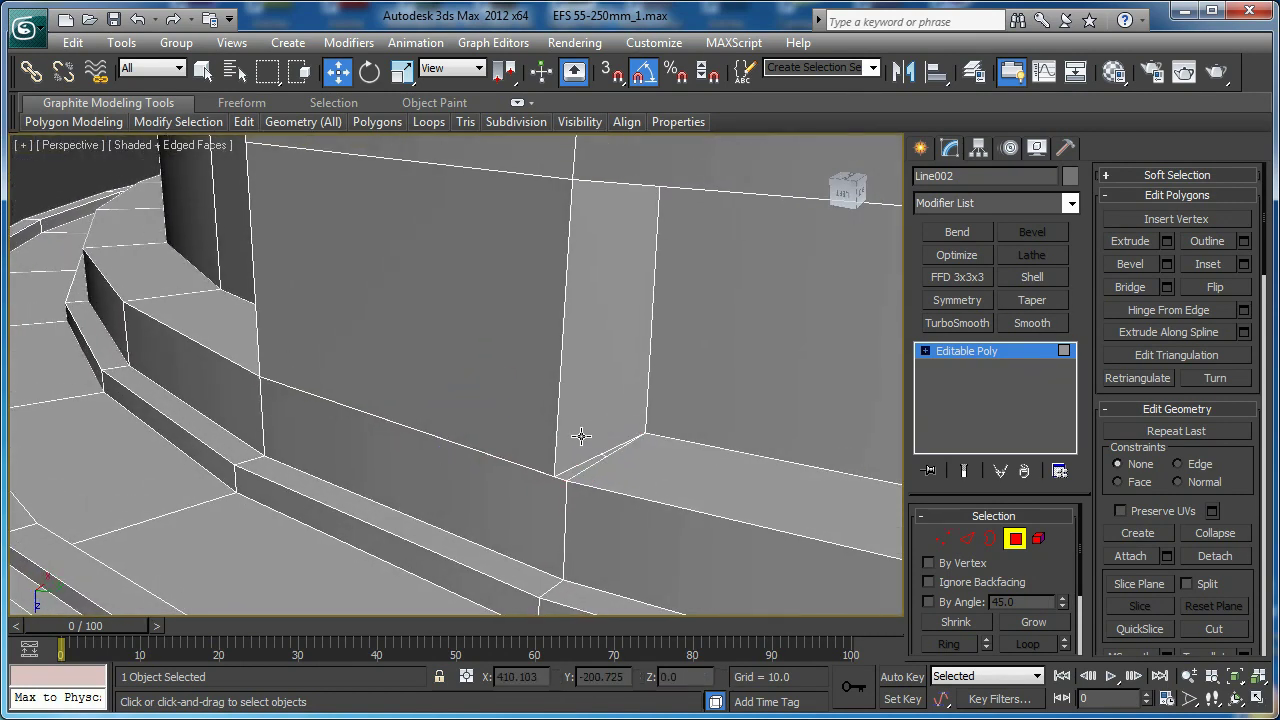
# Delete the unwanted polygon on the opposite side of the tall tab block, checking the selection in wireframe
pyautogui.press('F3')
pyautogui.click(581, 446)
pyautogui.press('F3')
pyautogui.click(536, 413)
pyautogui.press('z')
pyautogui.keyDown('alt'); pyautogui.moveTo(557, 457); pyautogui.dragTo(449, 401, button='middle'); pyautogui.keyUp('alt')
pyautogui.press('Delete')
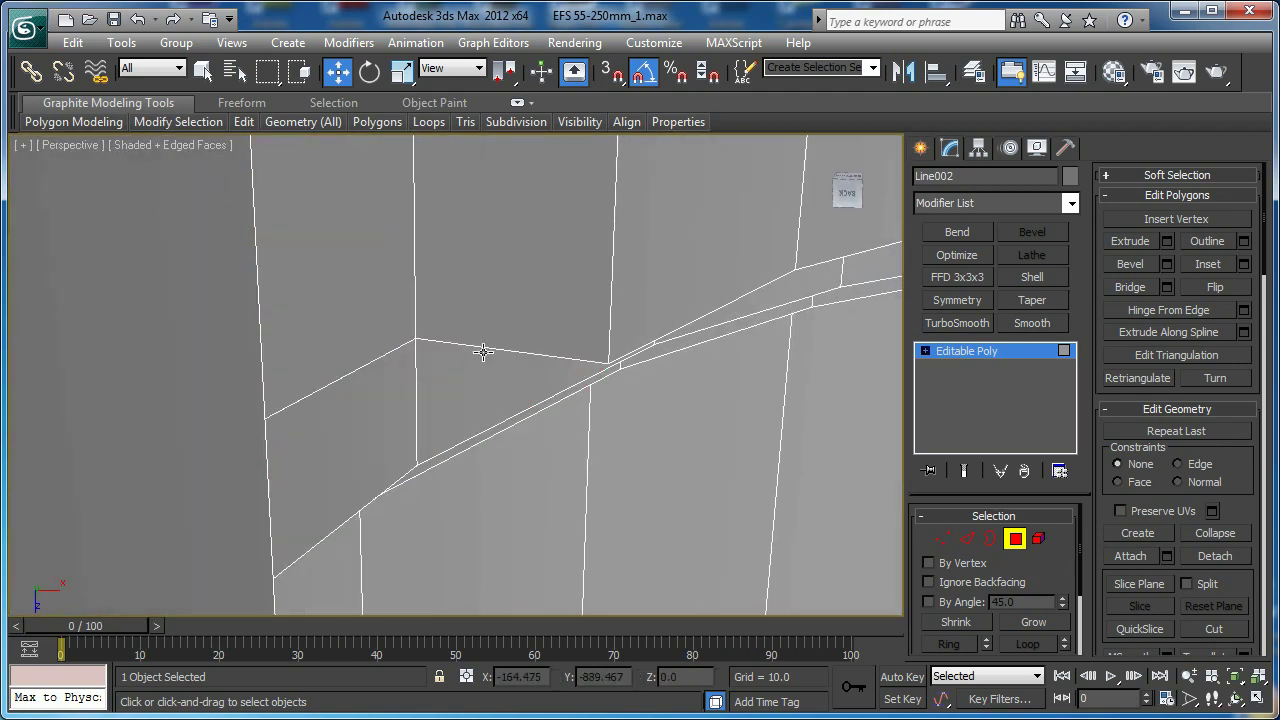
# Target-weld the stray vertex at the tall tab block's lower corner onto the adjacent ledge corner vertex
pyautogui.press('3')
pyautogui.click(452, 342)
pyautogui.press('z')
pyautogui.keyDown('alt'); pyautogui.moveTo(448, 342); pyautogui.dragTo(309, 353, button='middle'); pyautogui.keyUp('alt')
pyautogui.moveTo(511, 396); pyautogui.dragTo(409, 380, button='middle')
pyautogui.scroll(-2, 409, 380)
pyautogui.press('1')
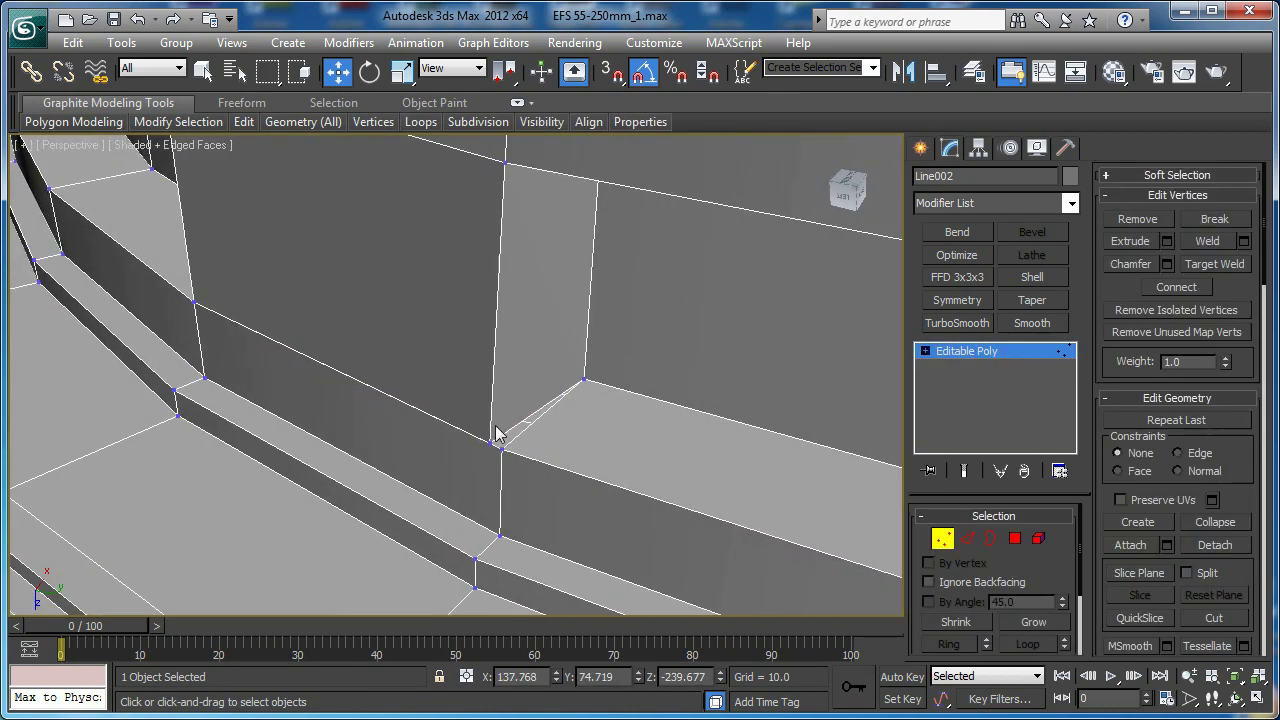
pyautogui.click(1210, 264)
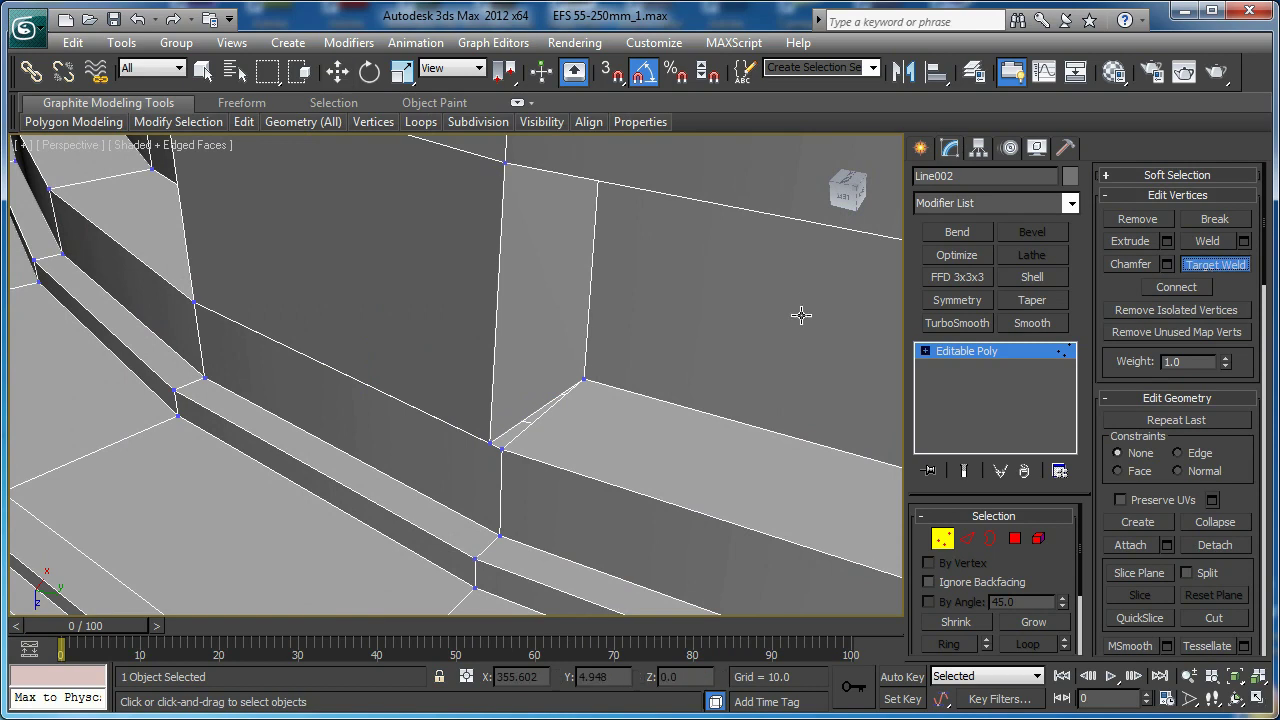
pyautogui.click(505, 447)
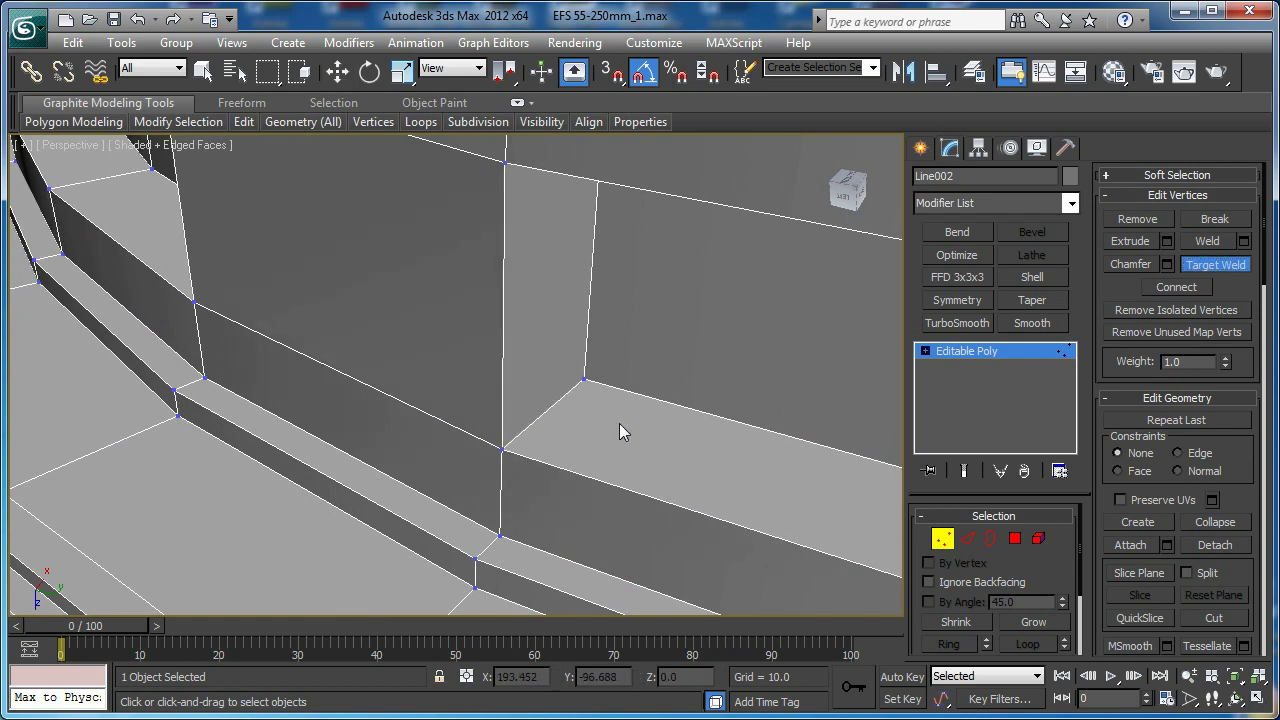
# Select the two upper corner vertices of the tab block and, with snapping on, align them with the corner vertex below
pyautogui.press('w')
pyautogui.scroll(-3, 563, 354)
pyautogui.keyDown('alt'); pyautogui.moveTo(563, 354); pyautogui.dragTo(556, 350, button='middle'); pyautogui.keyUp('alt')
pyautogui.moveTo(556, 350); pyautogui.dragTo(633, 390, button='middle')
pyautogui.scroll(-2, 640, 345)
pyautogui.moveTo(652, 297); pyautogui.dragTo(815, 350, button='middle')
pyautogui.scroll(-2, 330, 274)
pyautogui.click(222, 221)
pyautogui.press('z')
pyautogui.keyDown('alt'); pyautogui.moveTo(314, 260); pyautogui.dragTo(460, 297, button='middle'); pyautogui.keyUp('alt')
pyautogui.scroll(-3, 486, 322)
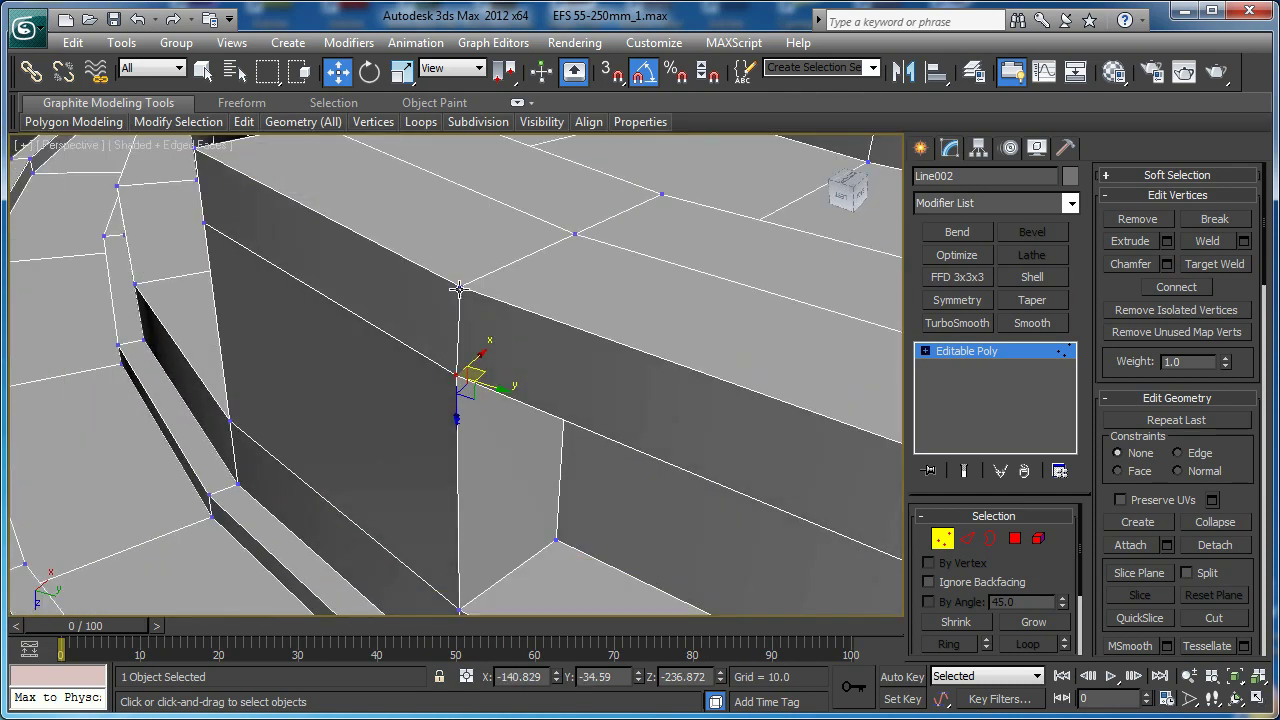
pyautogui.keyDown('ctrl'); pyautogui.click(459, 289); pyautogui.keyUp('ctrl')
pyautogui.scroll(-3, 476, 272)
pyautogui.press('s')
pyautogui.moveTo(488, 296); pyautogui.dragTo(464, 491)
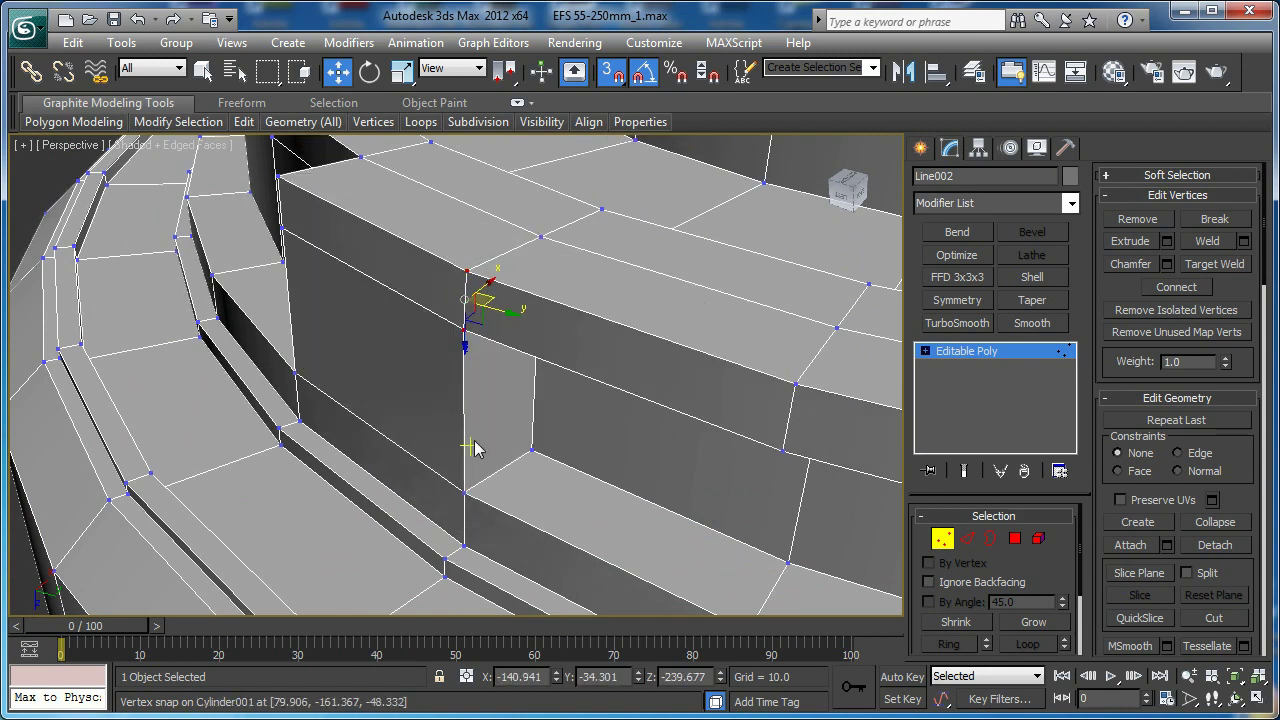
# Connect the edge ring crossing the tab's top face and the recessed ledge with two segments and a pinch of 80
pyautogui.scroll(-3, 475, 355)
pyautogui.press('2')
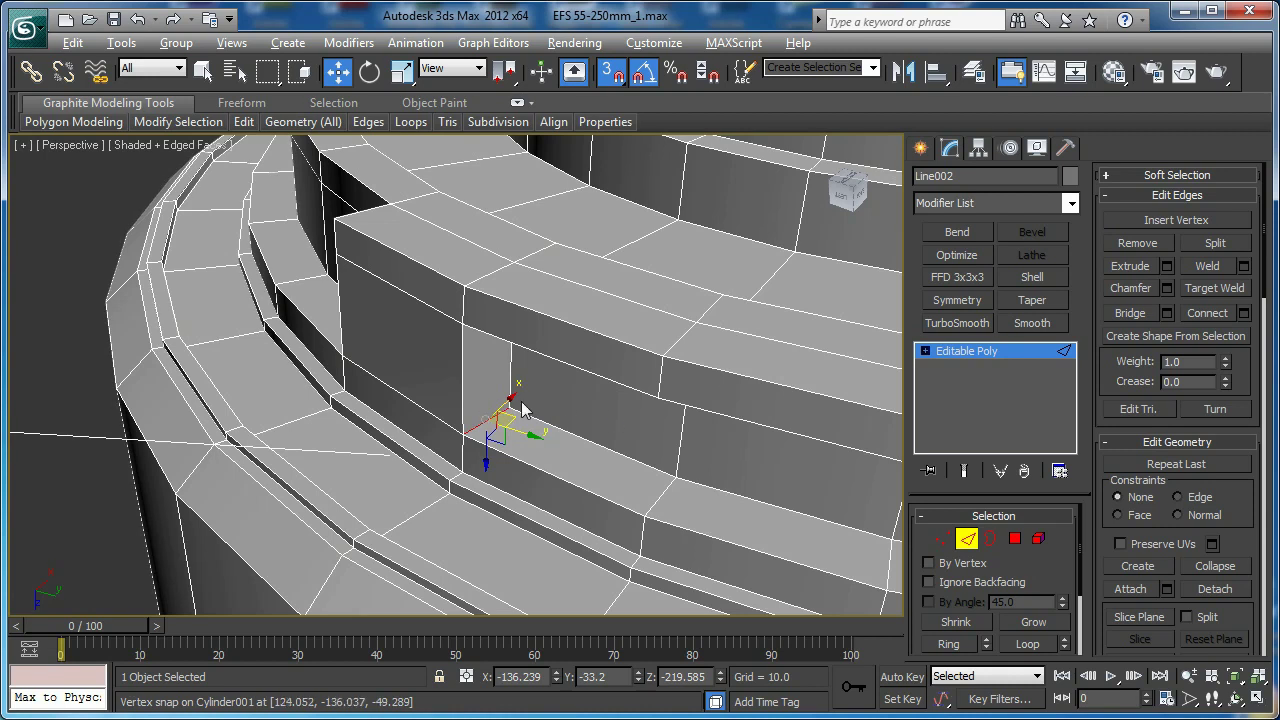
pyautogui.hotkey('alt', 'r')
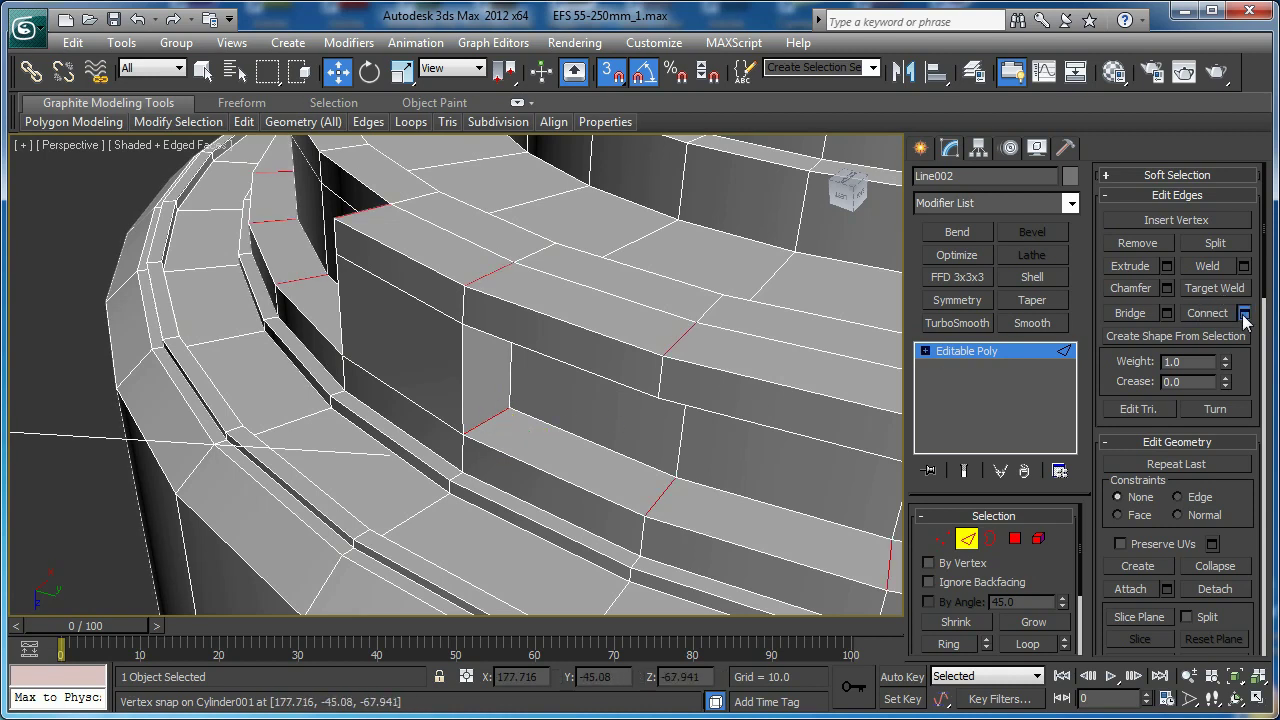
pyautogui.click(1244, 314)
pyautogui.click(478, 387)
pyautogui.moveTo(476, 416); pyautogui.dragTo(770, 341)
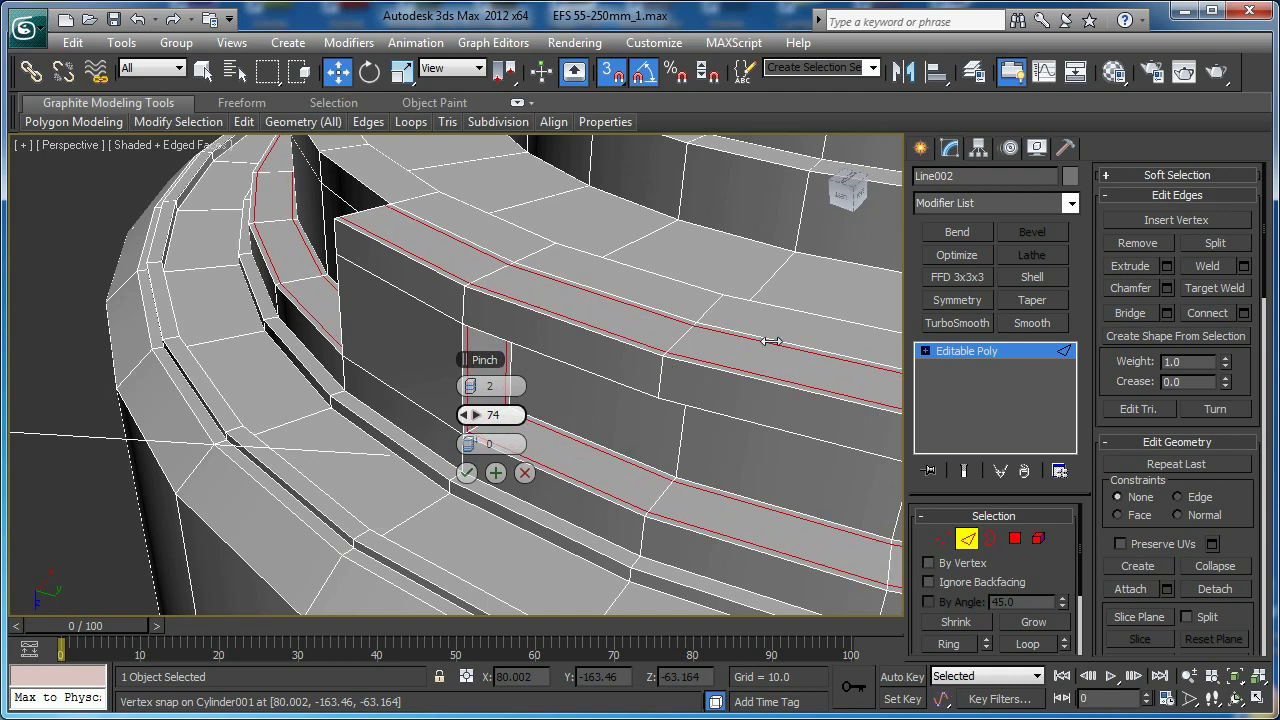
pyautogui.click(467, 473)
# Repeat the two-segment pinched connect on the next edge ring farther around the mount's tabbed rim
pyautogui.moveTo(668, 372); pyautogui.dragTo(577, 369, button='middle')
pyautogui.scroll(-5, 577, 369)
pyautogui.moveTo(790, 384); pyautogui.dragTo(531, 389, button='middle')
pyautogui.scroll(2, 780, 355)
pyautogui.moveTo(800, 350); pyautogui.dragTo(422, 427, button='middle')
pyautogui.scroll(2, 560, 385)
pyautogui.moveTo(608, 361); pyautogui.dragTo(545, 400, button='middle')
pyautogui.scroll(2, 560, 390)
pyautogui.click(621, 343)
pyautogui.hotkey('alt', 'r')
pyautogui.hotkey('ctrl', 'shift', 'e')
# Add the same pair of pinched edge loops to another unsupported edge ring around the tabbed rim
pyautogui.scroll(-5, 500, 310)
pyautogui.moveTo(486, 326); pyautogui.dragTo(309, 417, button='middle')
pyautogui.click(606, 213)
pyautogui.press('z')
pyautogui.keyDown('alt'); pyautogui.moveTo(606, 214); pyautogui.dragTo(640, 254, button='middle'); pyautogui.keyUp('alt')
pyautogui.scroll(-5, 640, 254)
pyautogui.hotkey('alt', 'r')
pyautogui.hotkey('ctrl', 'shift', 'e')
# Connect the short vertical edges around the tab's outer and end faces with two segments and a pinch of 80
pyautogui.keyDown('alt'); pyautogui.moveTo(431, 428); pyautogui.dragTo(503, 234, button='middle'); pyautogui.keyUp('alt')
pyautogui.click(405, 174)
pyautogui.hotkey('alt', 'r')
pyautogui.scroll(-4, 503, 234)
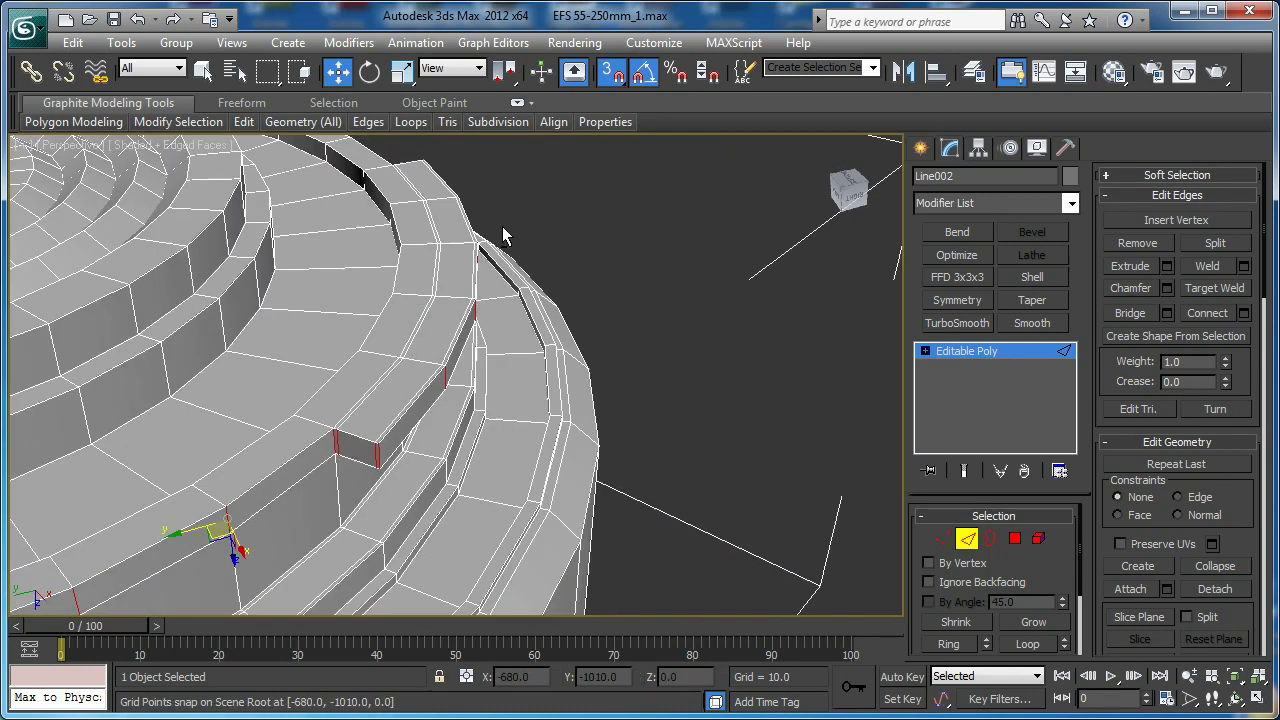
pyautogui.keyDown('alt'); pyautogui.moveTo(392, 385); pyautogui.dragTo(380, 329, button='middle'); pyautogui.keyUp('alt')
pyautogui.scroll(4, 382, 360)
pyautogui.hotkey('alt', 'r')
pyautogui.click(1243, 314)
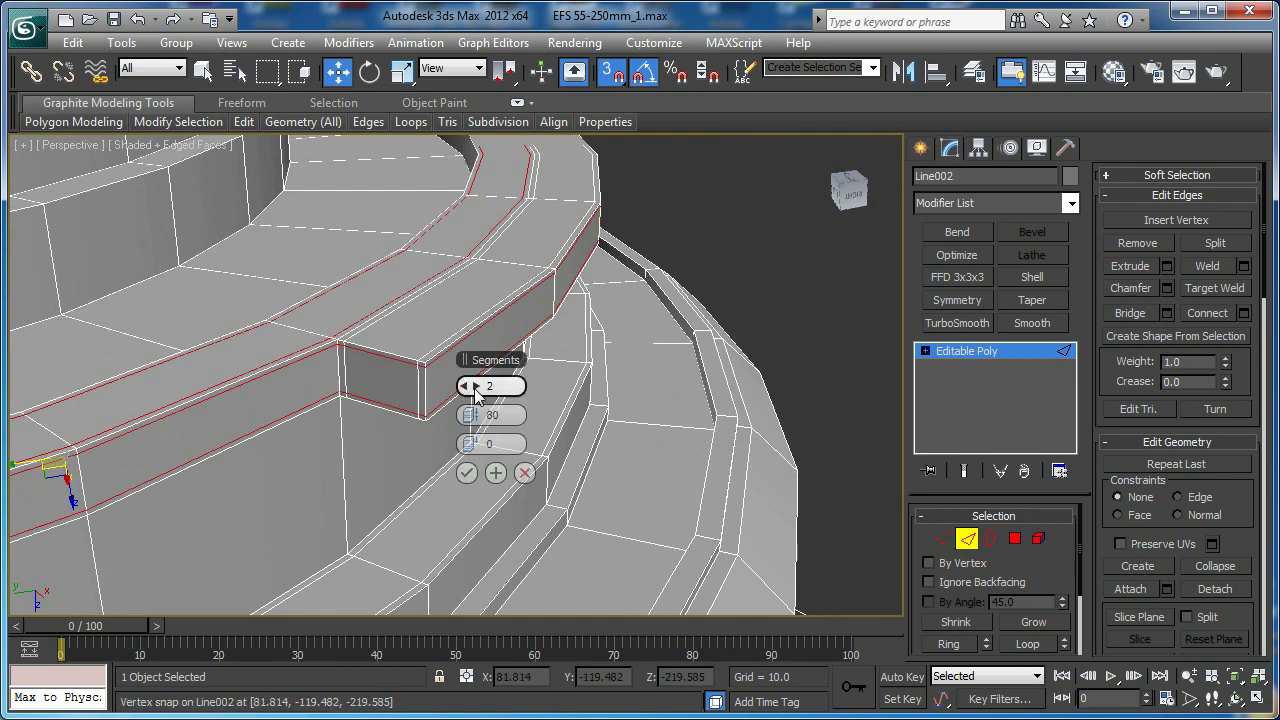
pyautogui.click(466, 474)
# Connect the vertical edge ring of the tall wall below the tab with two segments and a pinch of 90
pyautogui.click(342, 458)
pyautogui.hotkey('alt', 'r')
pyautogui.hotkey('ctrl', 'shift', 'e')
pyautogui.moveTo(343, 458); pyautogui.dragTo(372, 402, button='middle')
pyautogui.hotkey('ctrl', 'z')
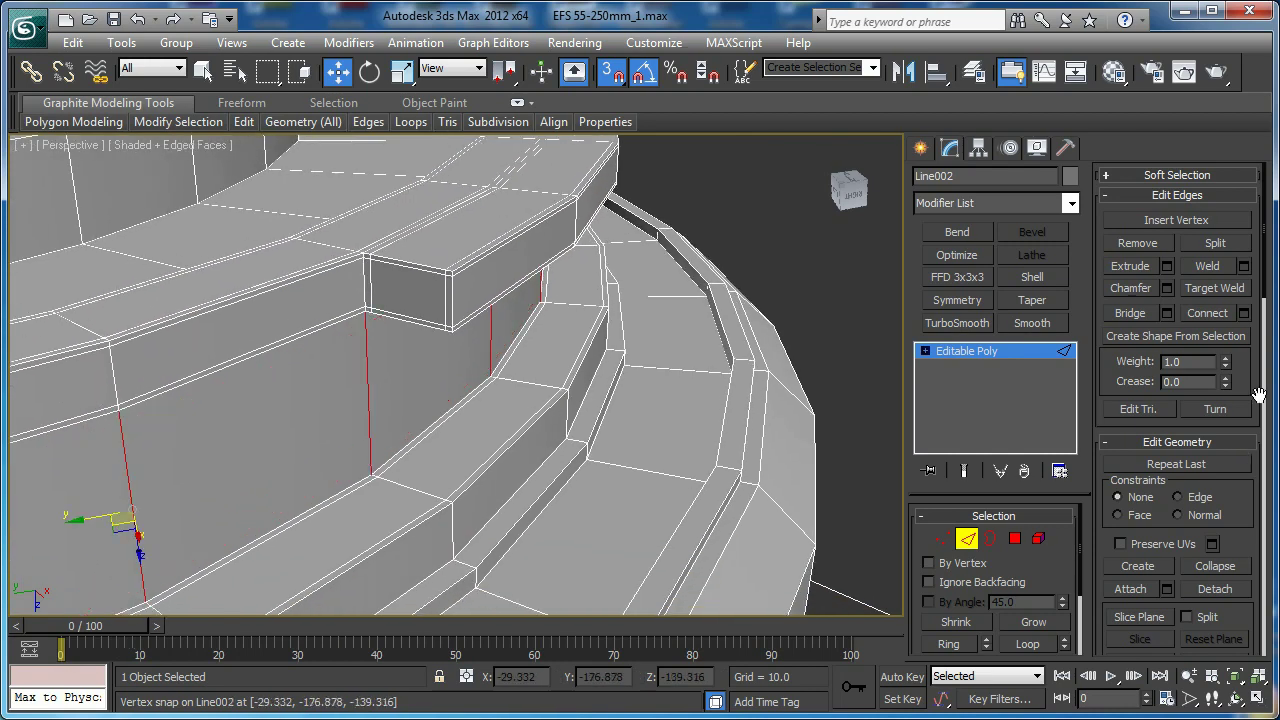
pyautogui.click(1243, 313)
pyautogui.moveTo(484, 413); pyautogui.dragTo(517, 411)
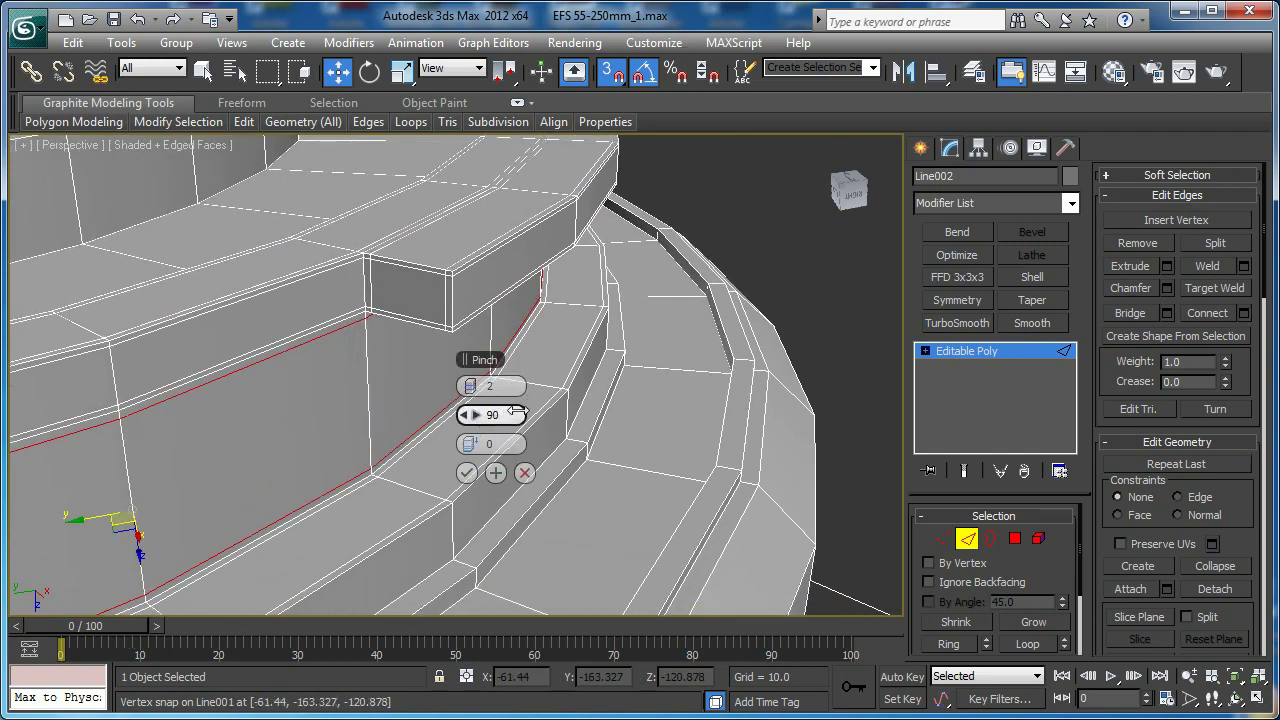
pyautogui.click(466, 473)
# Connect the vertical edge ring of the riser below the recessed ledge with two segments and a pinch of 83
pyautogui.moveTo(438, 475); pyautogui.dragTo(471, 429, button='middle')
pyautogui.click(482, 486)
pyautogui.hotkey('alt', 'r')
pyautogui.hotkey('ctrl', 'shift', 'e')
pyautogui.scroll(4, 529, 522)
pyautogui.hotkey('ctrl', 'z')
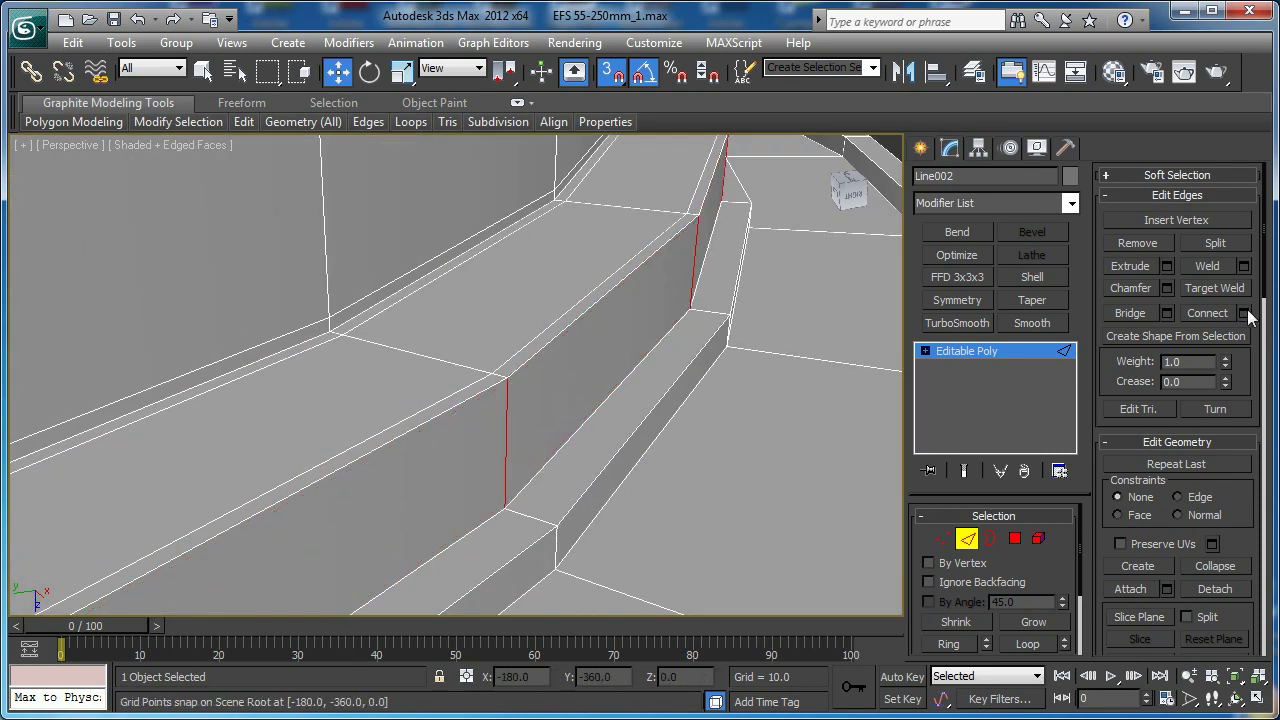
pyautogui.click(1246, 314)
pyautogui.moveTo(465, 416); pyautogui.dragTo(442, 417)
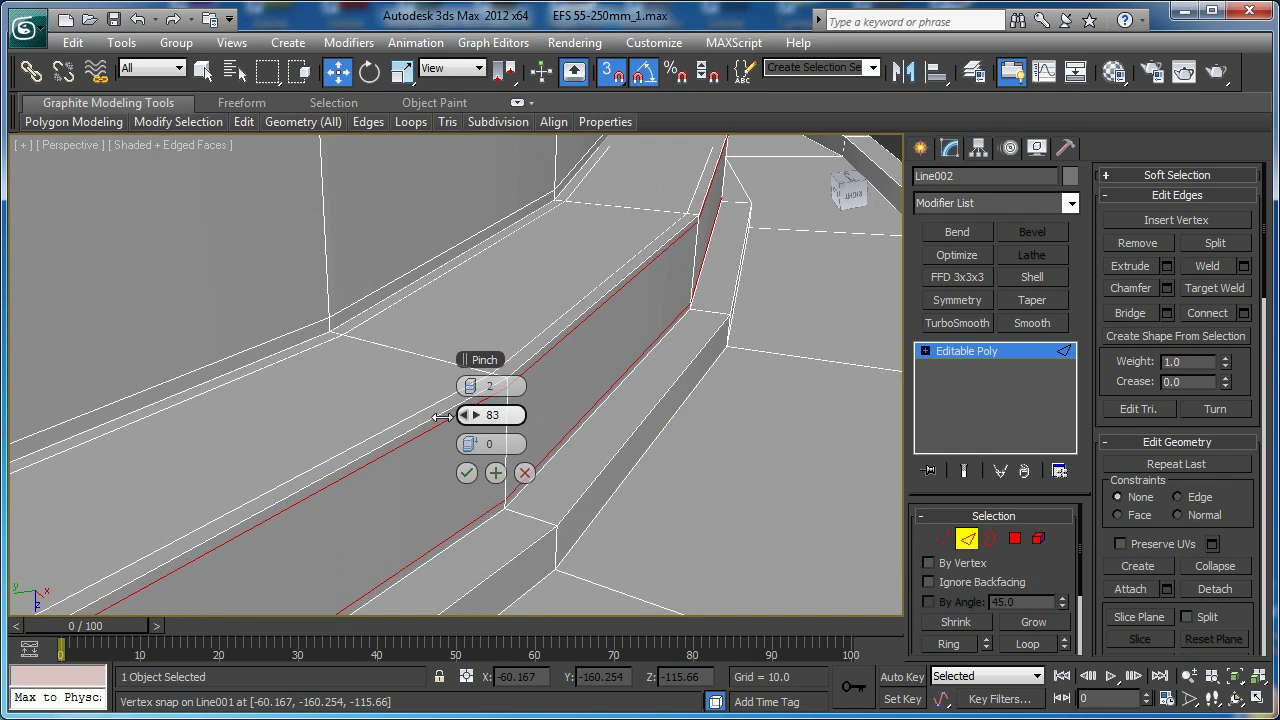
pyautogui.click(466, 473)
# Connect the edge rings of the narrow inner step's top and riser and the outer rim's top with two segments, pinch 74
pyautogui.click(528, 517)
pyautogui.keyDown('ctrl'); pyautogui.click(557, 543); pyautogui.keyUp('ctrl')
pyautogui.moveTo(636, 491); pyautogui.dragTo(546, 449, button='middle')
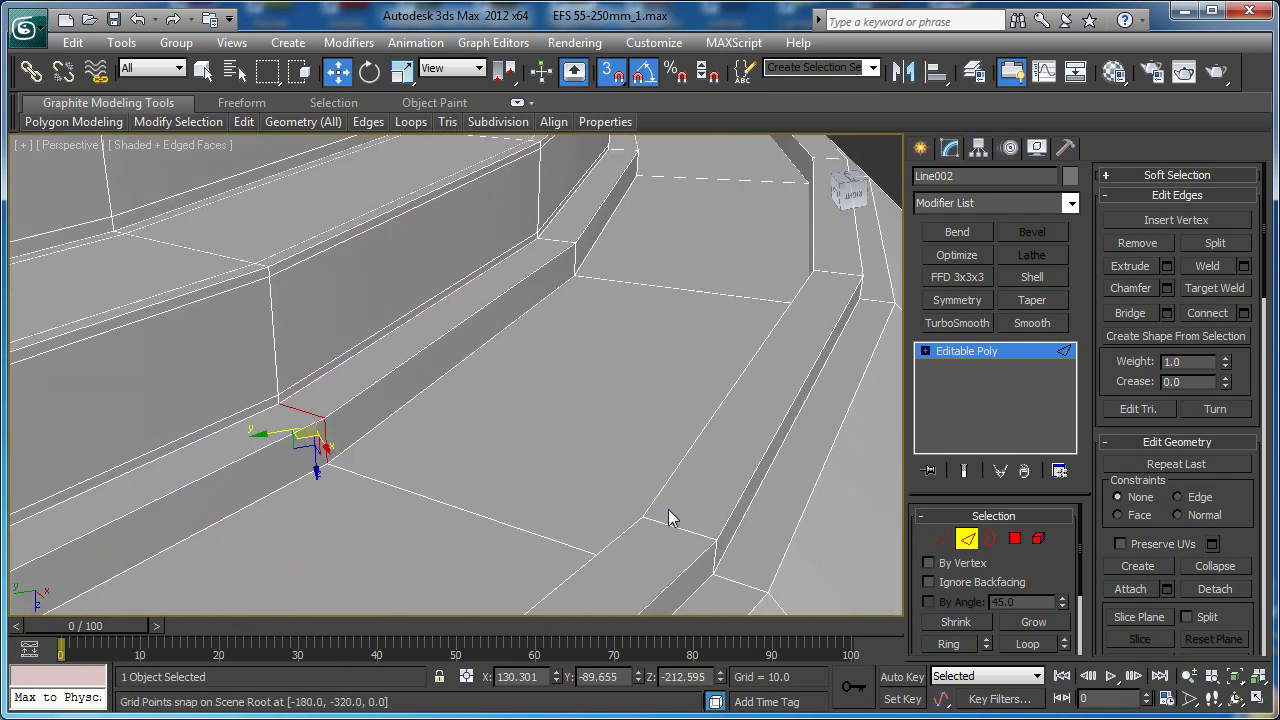
pyautogui.keyDown('alt'); pyautogui.moveTo(671, 523); pyautogui.dragTo(826, 294, button='middle'); pyautogui.keyUp('alt')
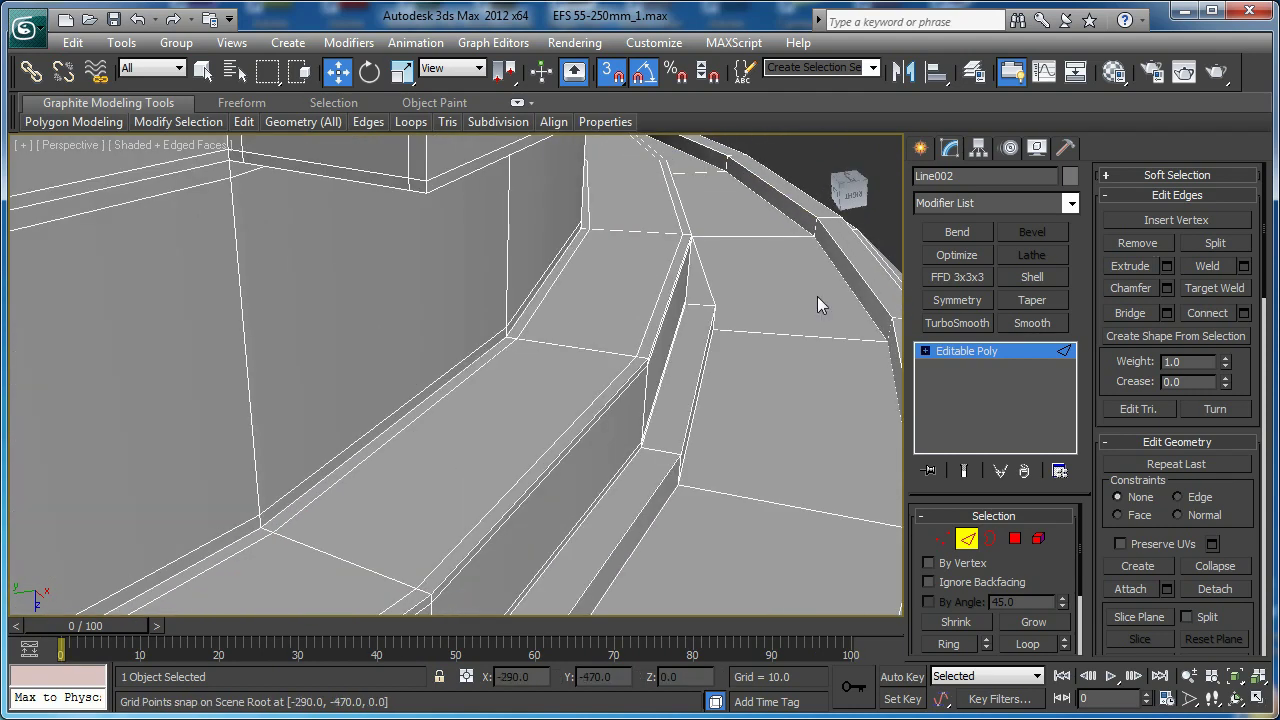
pyautogui.keyDown('ctrl'); pyautogui.click(815, 231); pyautogui.keyUp('ctrl')
pyautogui.hotkey('alt', 'r')
pyautogui.moveTo(741, 375); pyautogui.dragTo(694, 227, button='middle')
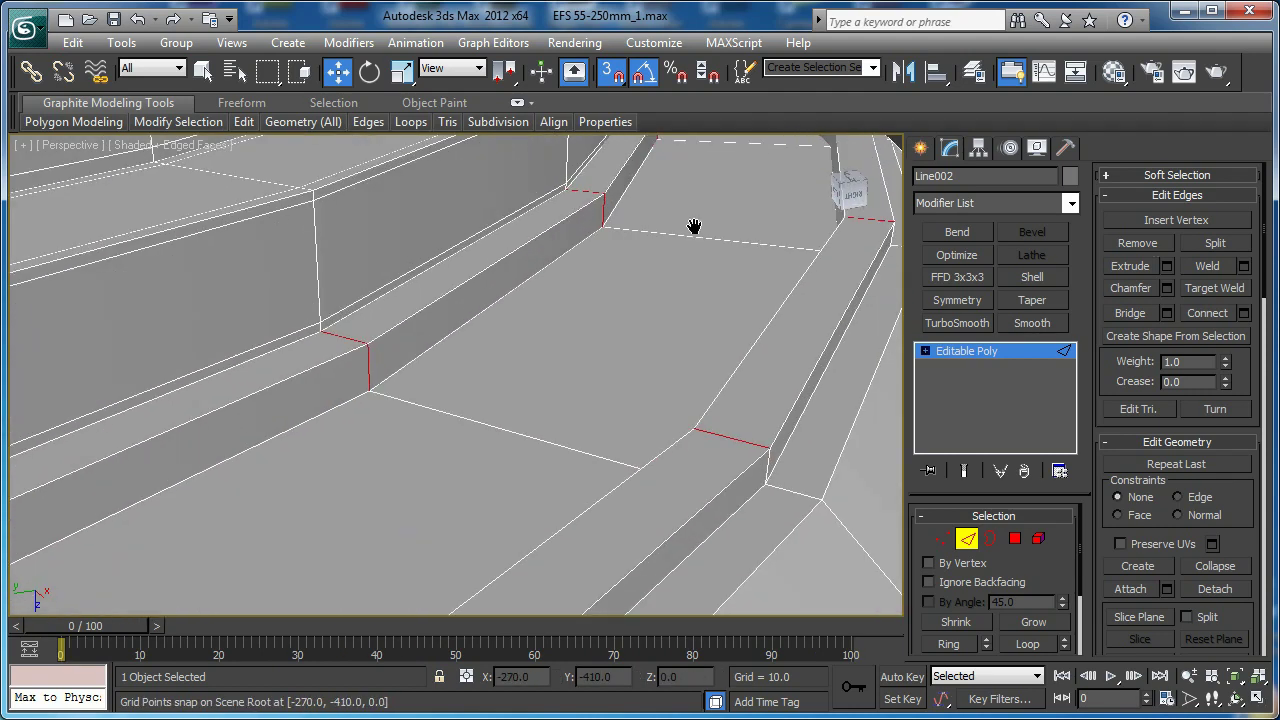
pyautogui.click(1243, 313)
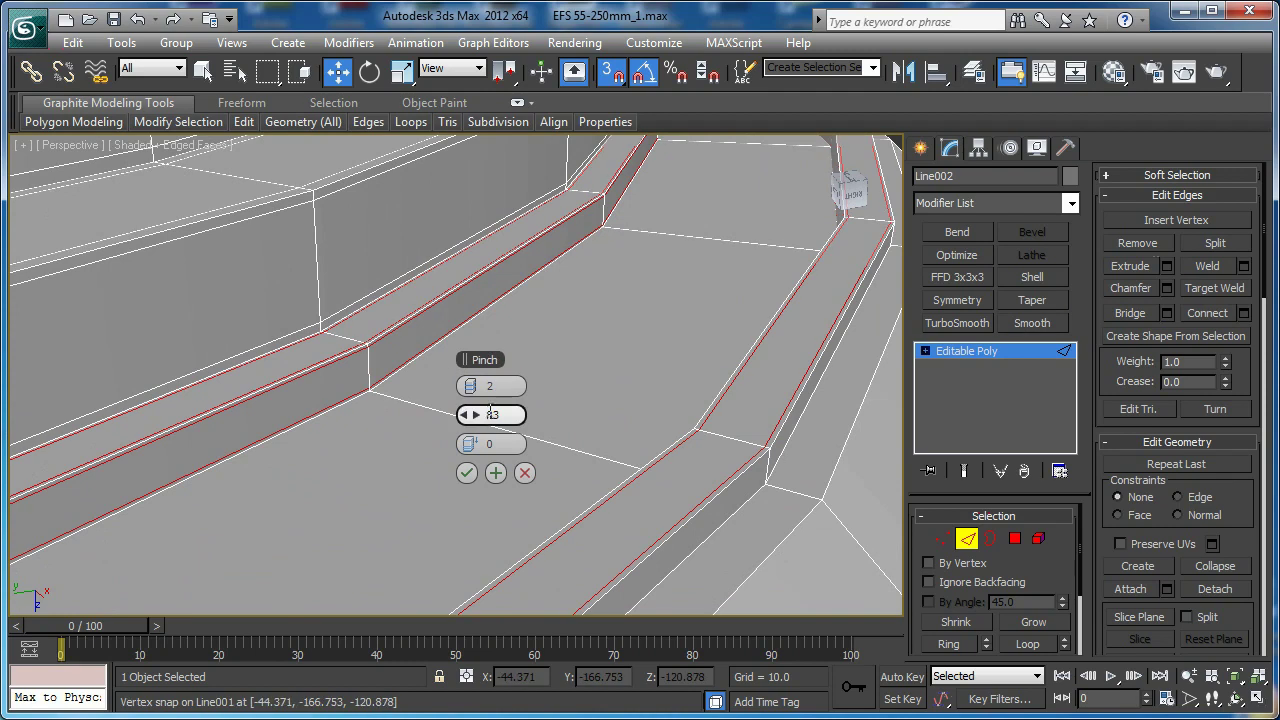
pyautogui.moveTo(478, 420); pyautogui.dragTo(445, 413)
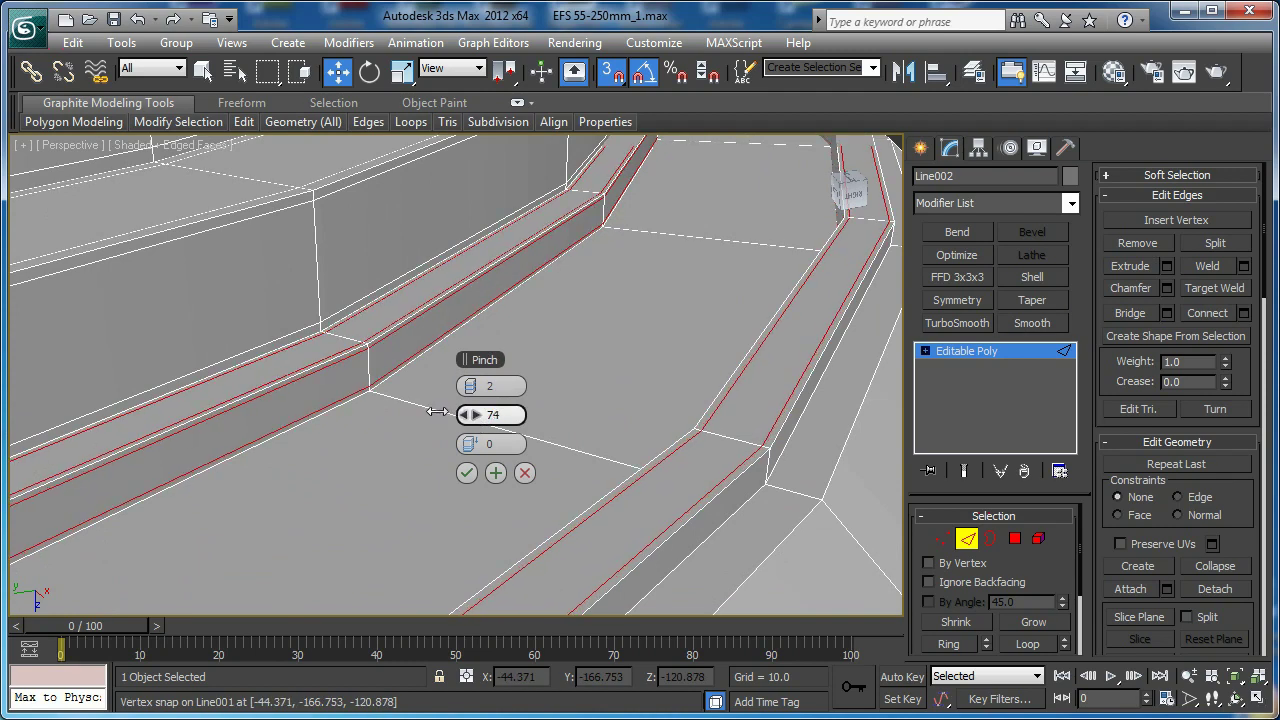
pyautogui.click(466, 472)
# Connect the edge ring across the wide flat floor between the inner step and outer rim with two segments, pinch 91
pyautogui.click(481, 428)
pyautogui.hotkey('alt', 'r')
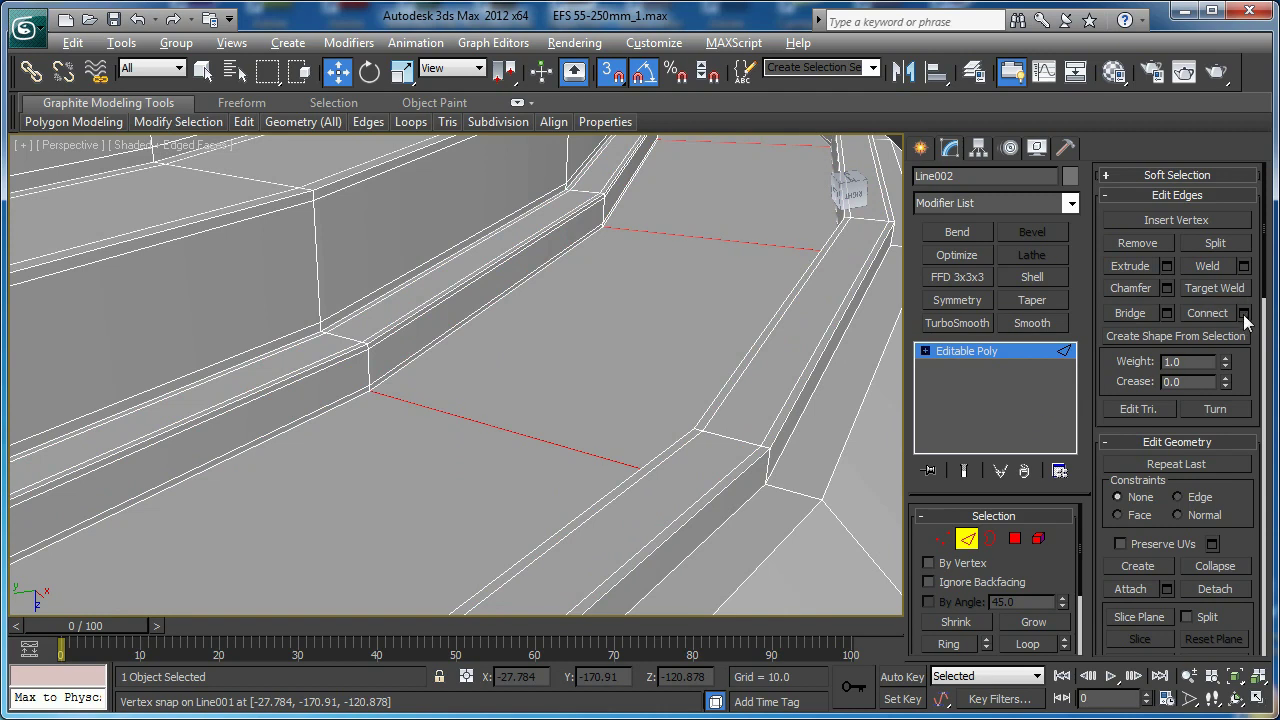
pyautogui.click(1244, 315)
pyautogui.moveTo(477, 416); pyautogui.dragTo(561, 411)
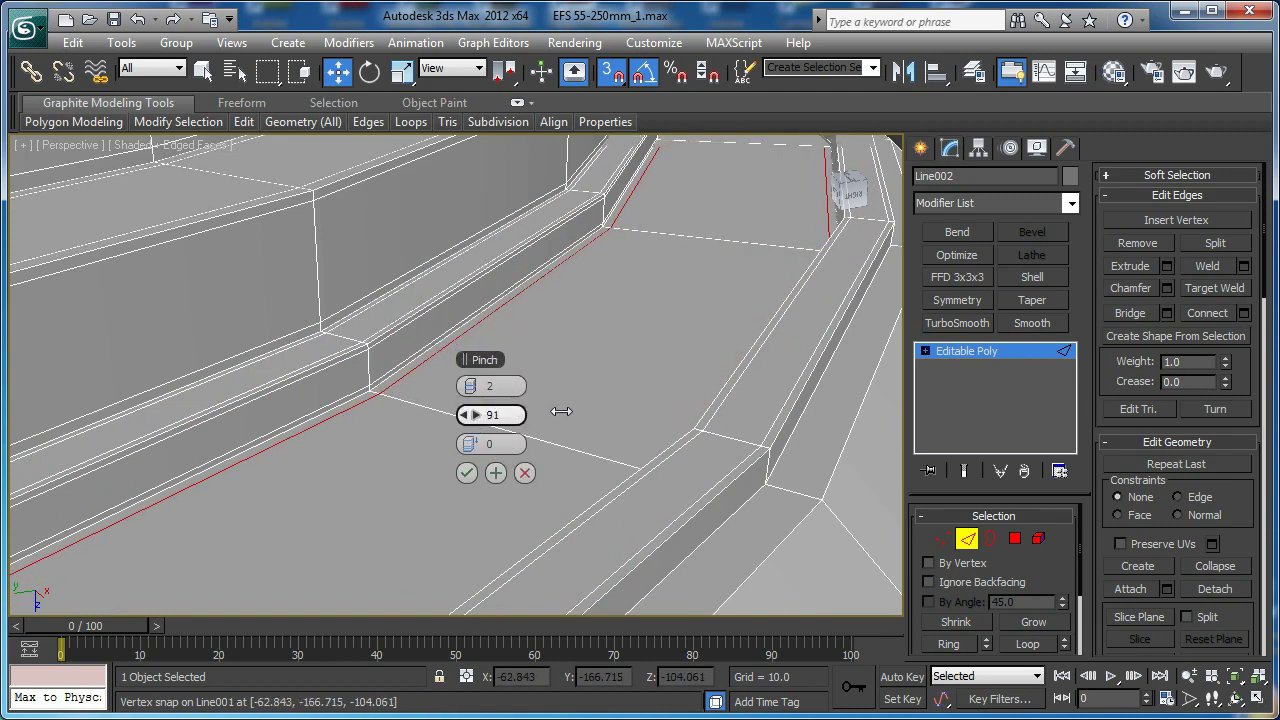
pyautogui.click(467, 473)
# Add two pinched edge loops to the outer rim's short riser and the narrow ledge beside it
pyautogui.moveTo(480, 423); pyautogui.dragTo(456, 396, button='middle')
pyautogui.click(694, 396)
pyautogui.keyDown('ctrl'); pyautogui.click(715, 420); pyautogui.keyUp('ctrl')
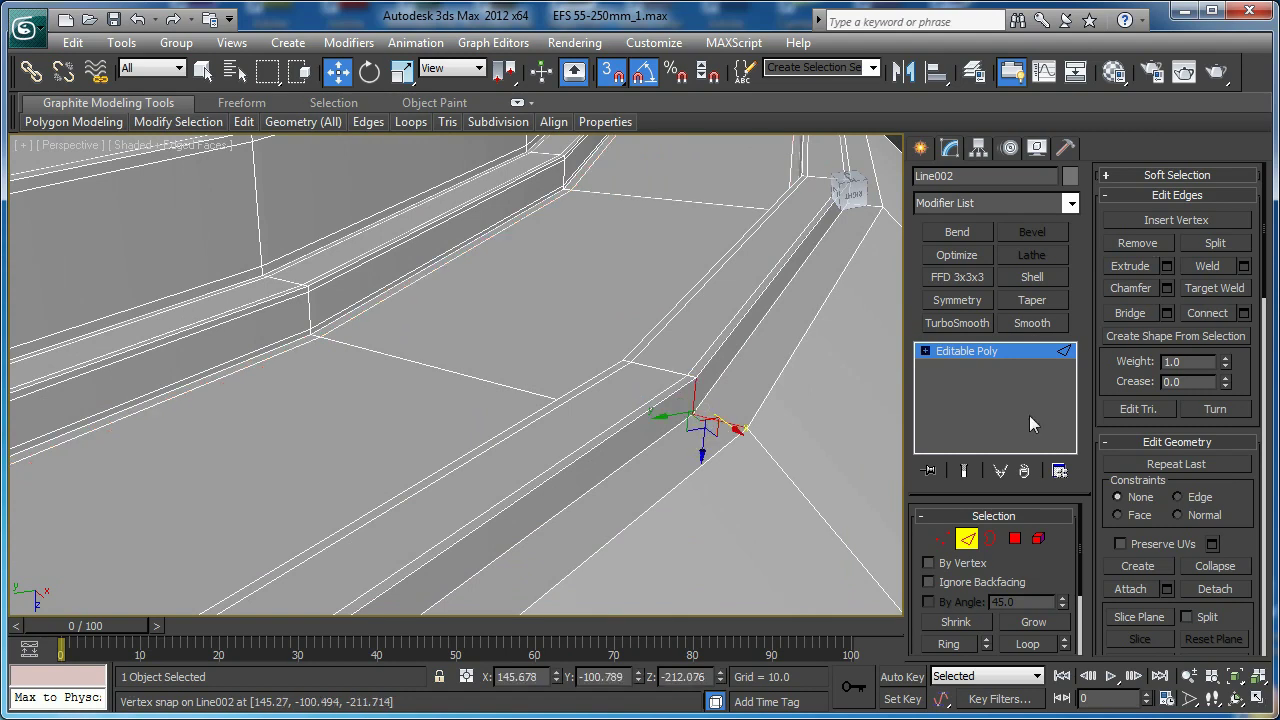
pyautogui.hotkey('alt', 'r')
pyautogui.click(1244, 313)
pyautogui.moveTo(451, 414); pyautogui.dragTo(409, 415)
pyautogui.click(467, 473)
# Add two pinched edge loops across the sloped outer surface of the mount, close to its borders
pyautogui.scroll(-4, 572, 472)
pyautogui.moveTo(576, 468); pyautogui.dragTo(534, 426, button='middle')
pyautogui.click(552, 389)
pyautogui.hotkey('alt', 'r')
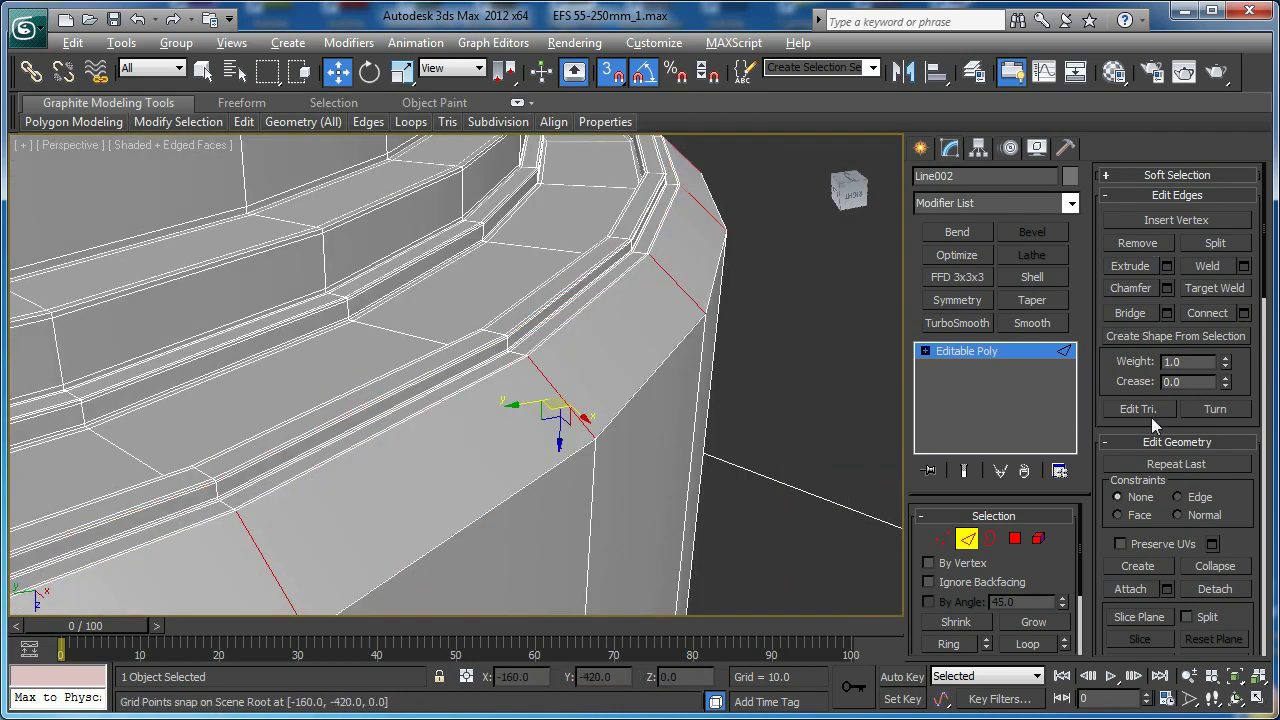
pyautogui.click(1245, 314)
pyautogui.moveTo(475, 416); pyautogui.dragTo(551, 416)
pyautogui.click(467, 473)
# Connect the vertical edge rings of the two inner step walls with two segments and a pinch of 80
pyautogui.moveTo(329, 266); pyautogui.dragTo(443, 517, button='middle')
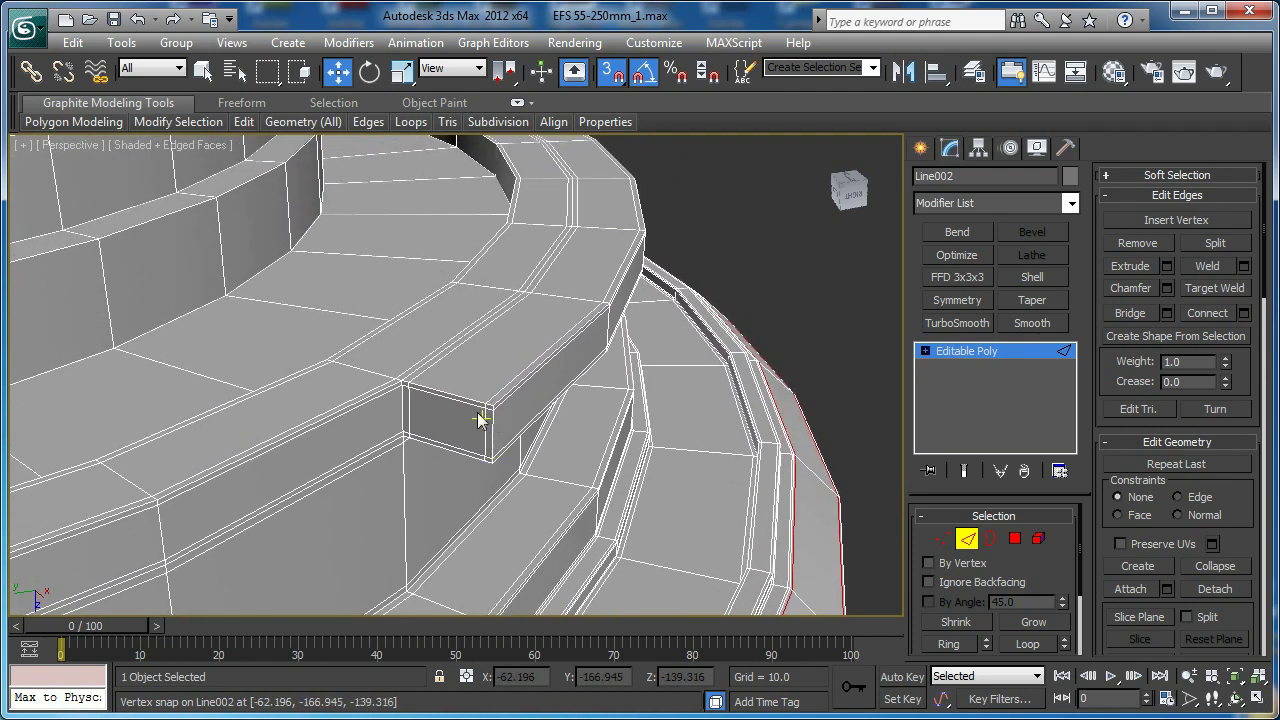
pyautogui.moveTo(430, 259); pyautogui.dragTo(454, 277, button='middle')
pyautogui.click(243, 273)
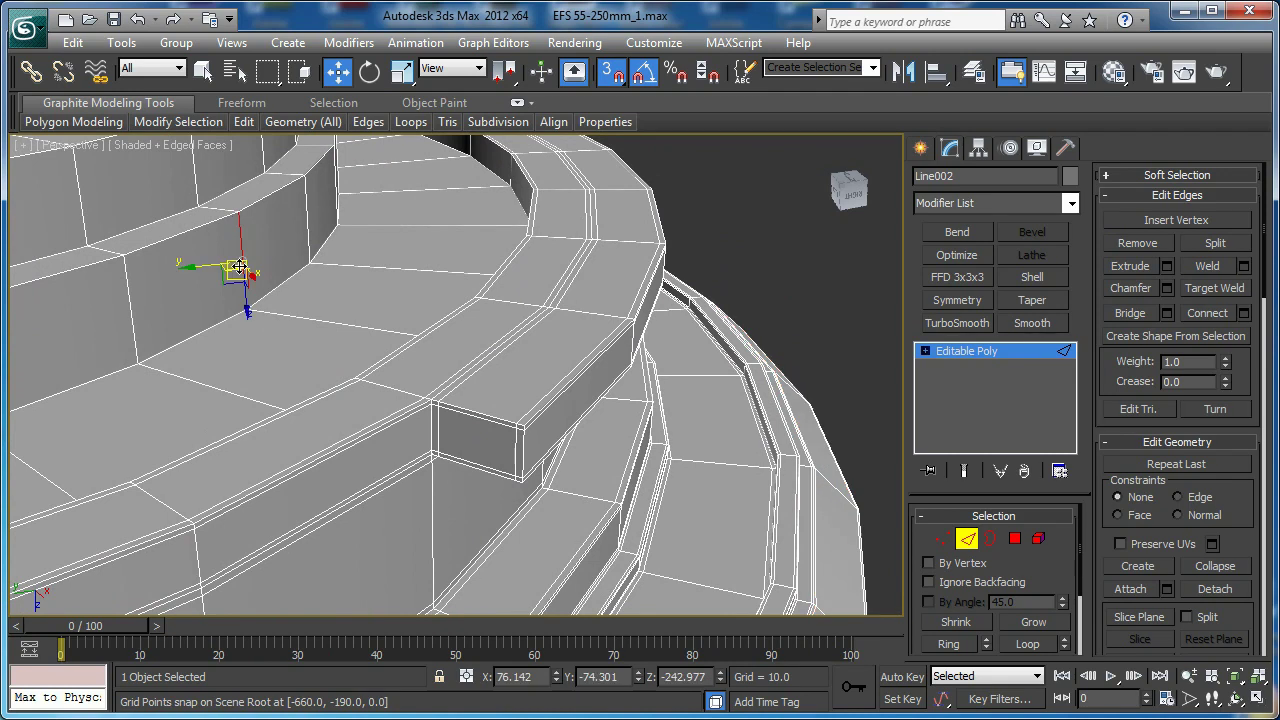
pyautogui.keyDown('ctrl'); pyautogui.click(194, 184); pyautogui.keyUp('ctrl')
pyautogui.moveTo(212, 214); pyautogui.dragTo(374, 342, button='middle')
pyautogui.hotkey('alt', 'r')
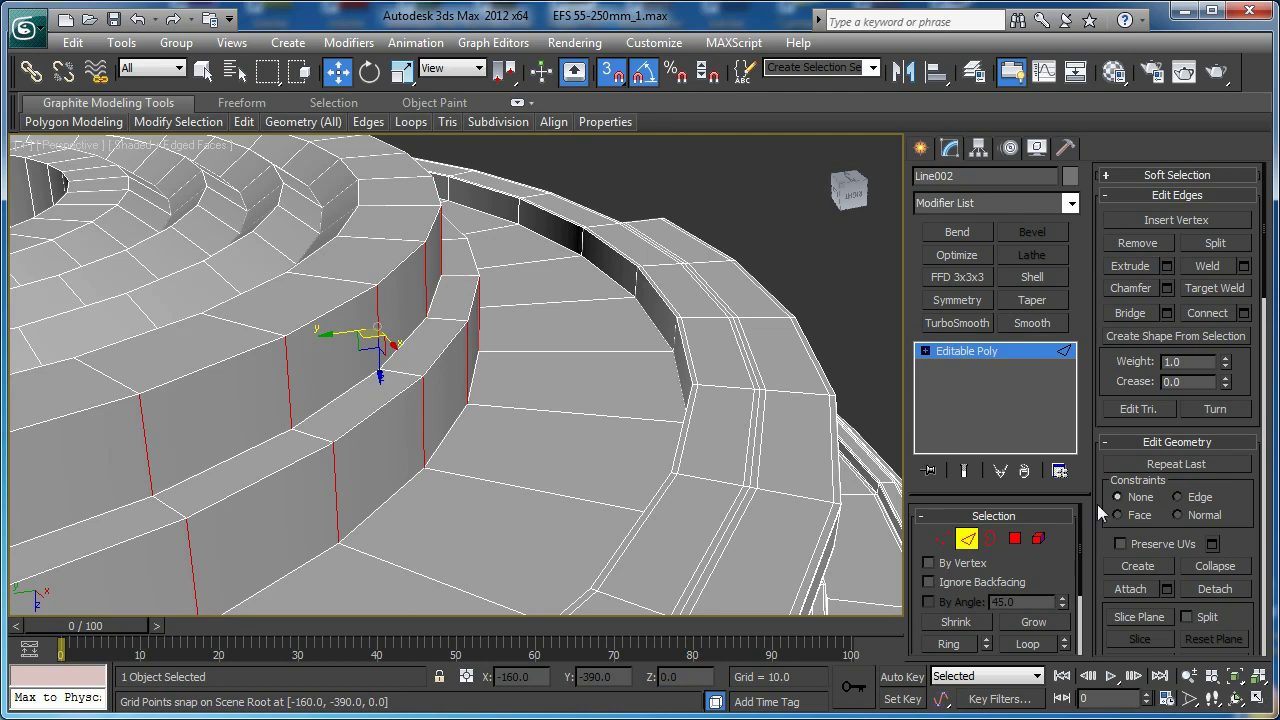
pyautogui.click(1243, 315)
pyautogui.moveTo(469, 414); pyautogui.dragTo(428, 409)
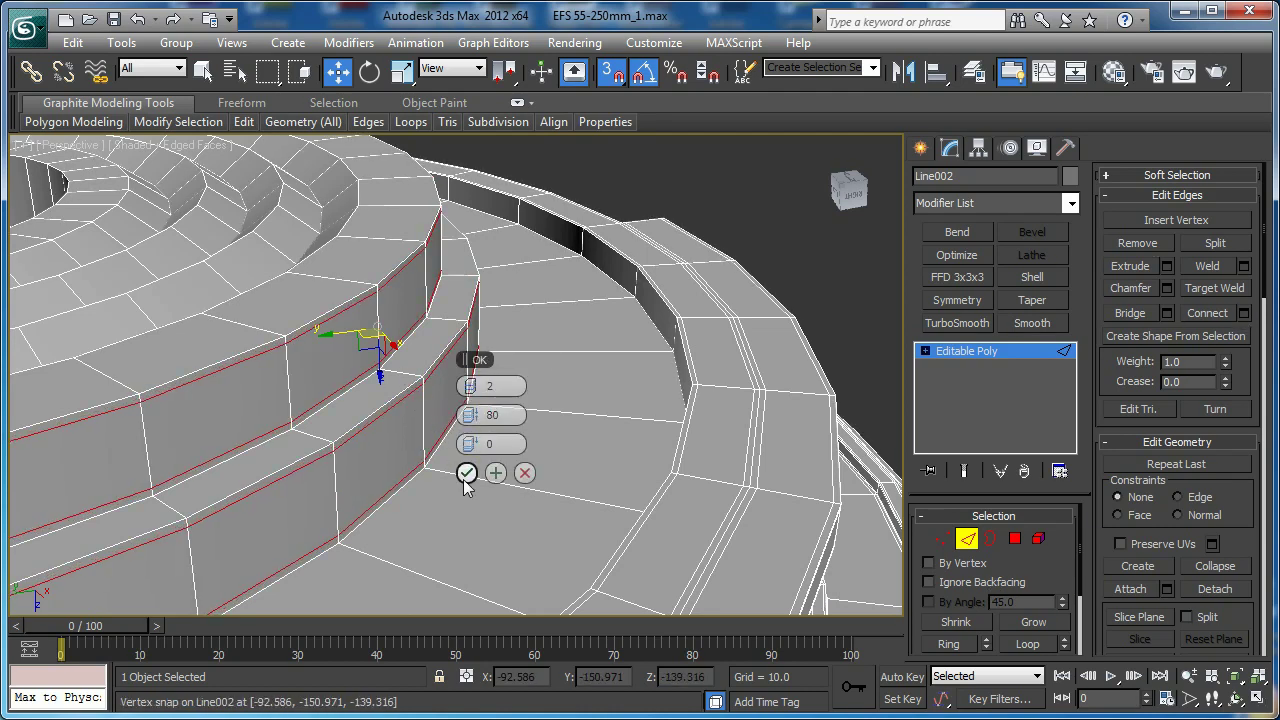
pyautogui.click(466, 474)
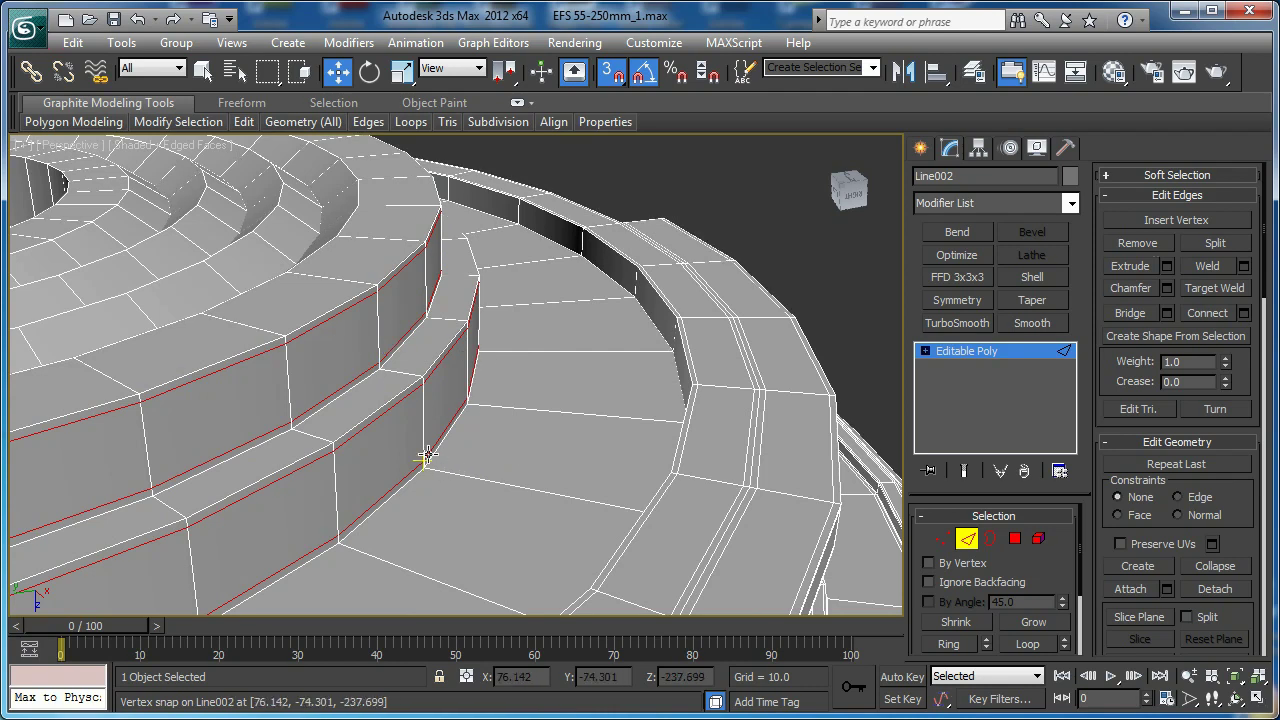
# Connect the edge ring across the narrow ledge between the two inner step walls with two segments and a pinch of 70
pyautogui.click(314, 436)
pyautogui.hotkey('alt', 'r')
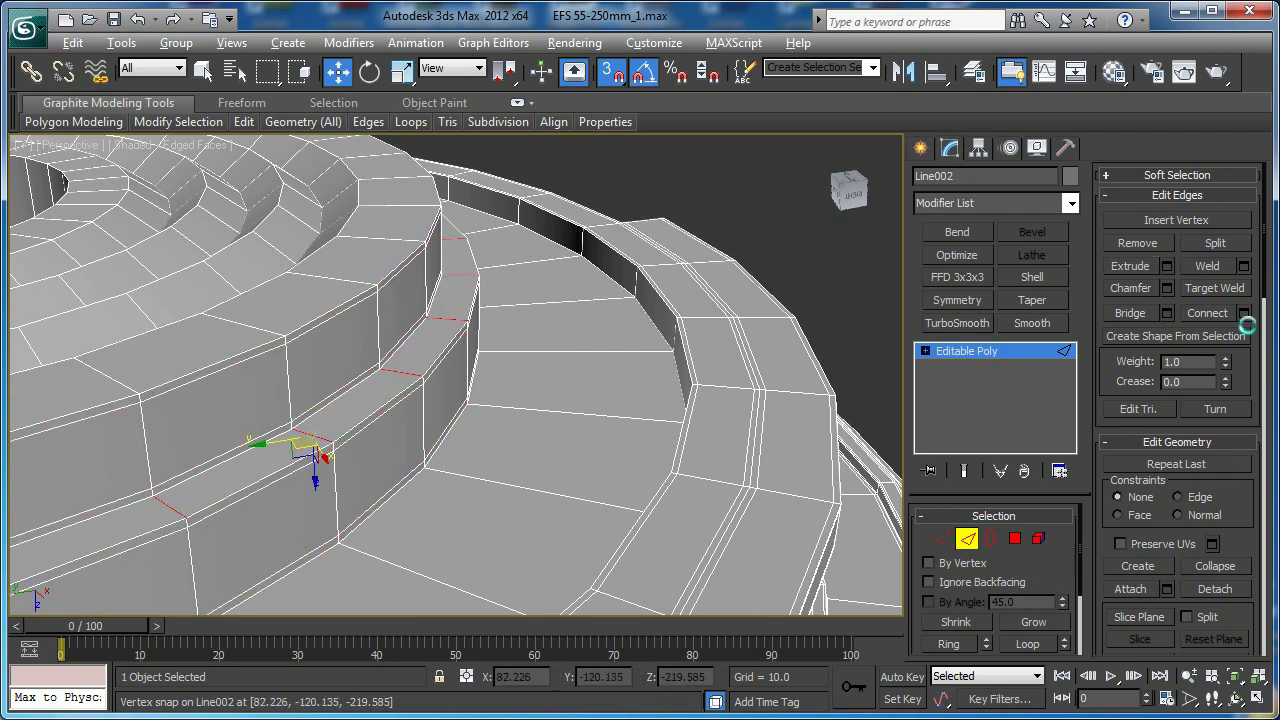
pyautogui.click(1244, 314)
pyautogui.moveTo(466, 414); pyautogui.dragTo(432, 420)
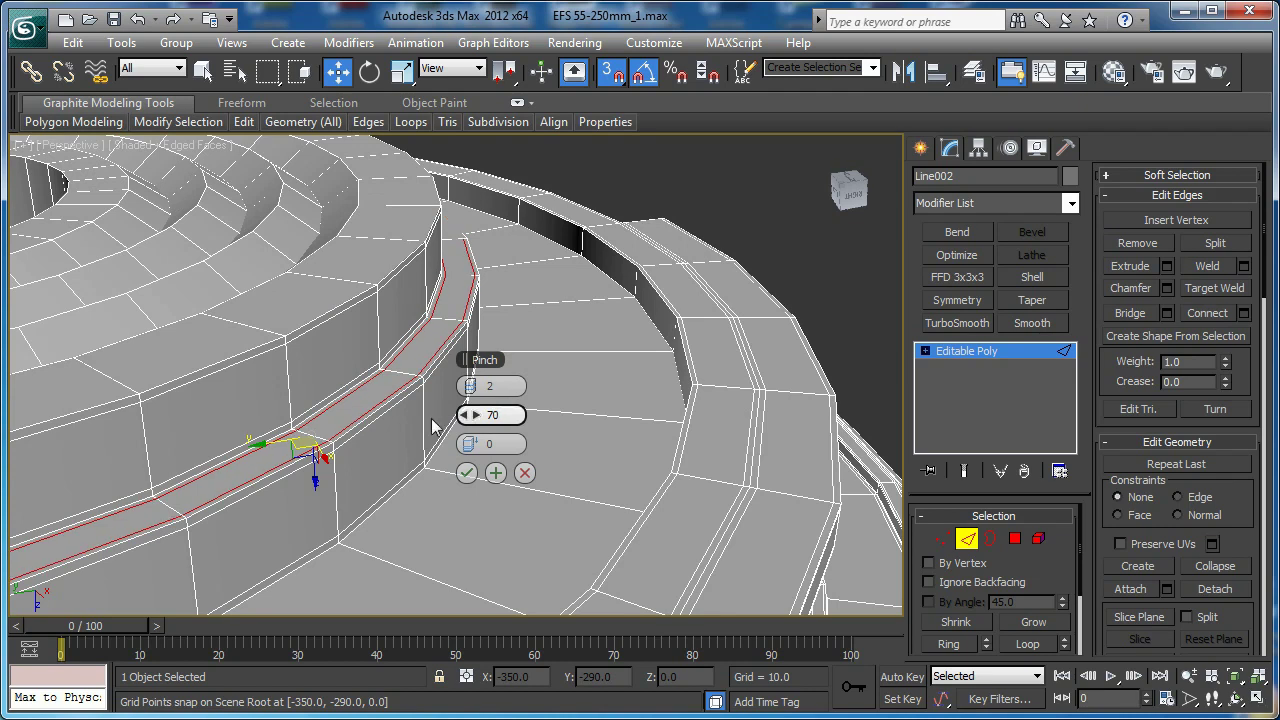
pyautogui.click(466, 474)
# Connect the edge ring across the wide floor outside the inner steps with two segments and a pinch of 93
pyautogui.click(504, 485)
pyautogui.hotkey('alt', 'r')
pyautogui.click(1243, 314)
pyautogui.moveTo(478, 415); pyautogui.dragTo(542, 414)
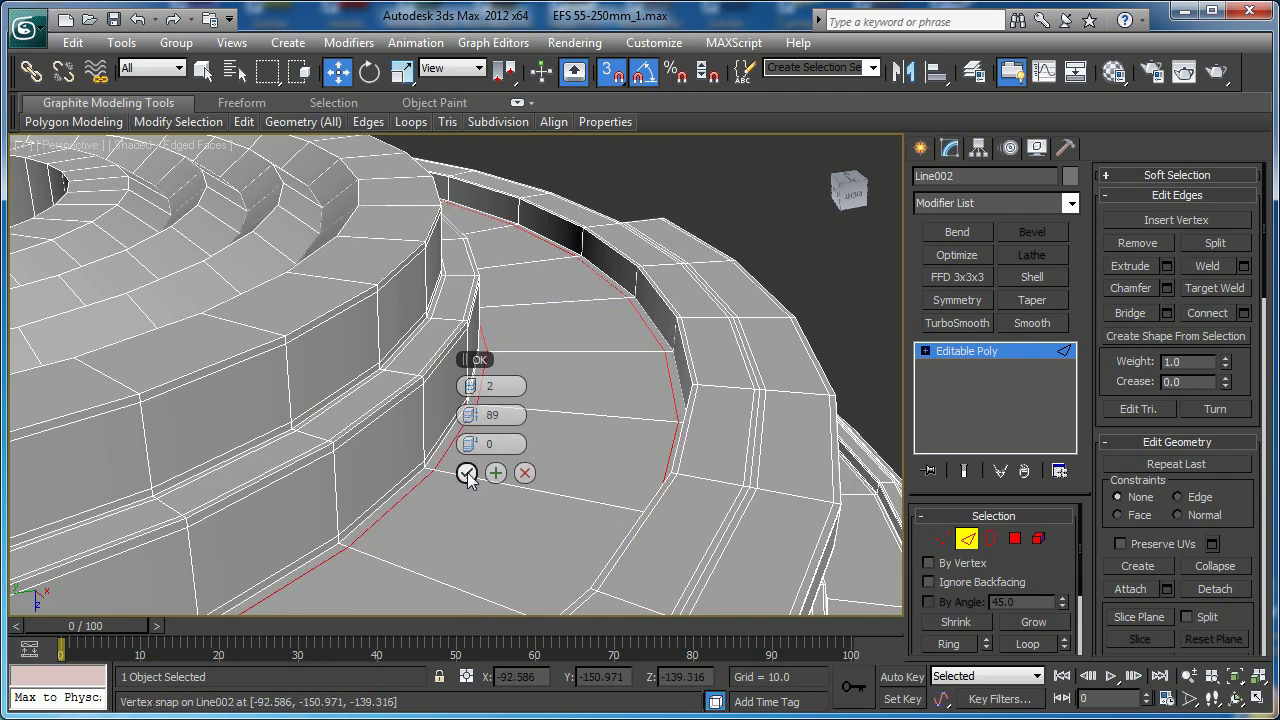
pyautogui.click(478, 415)
pyautogui.click(478, 415)
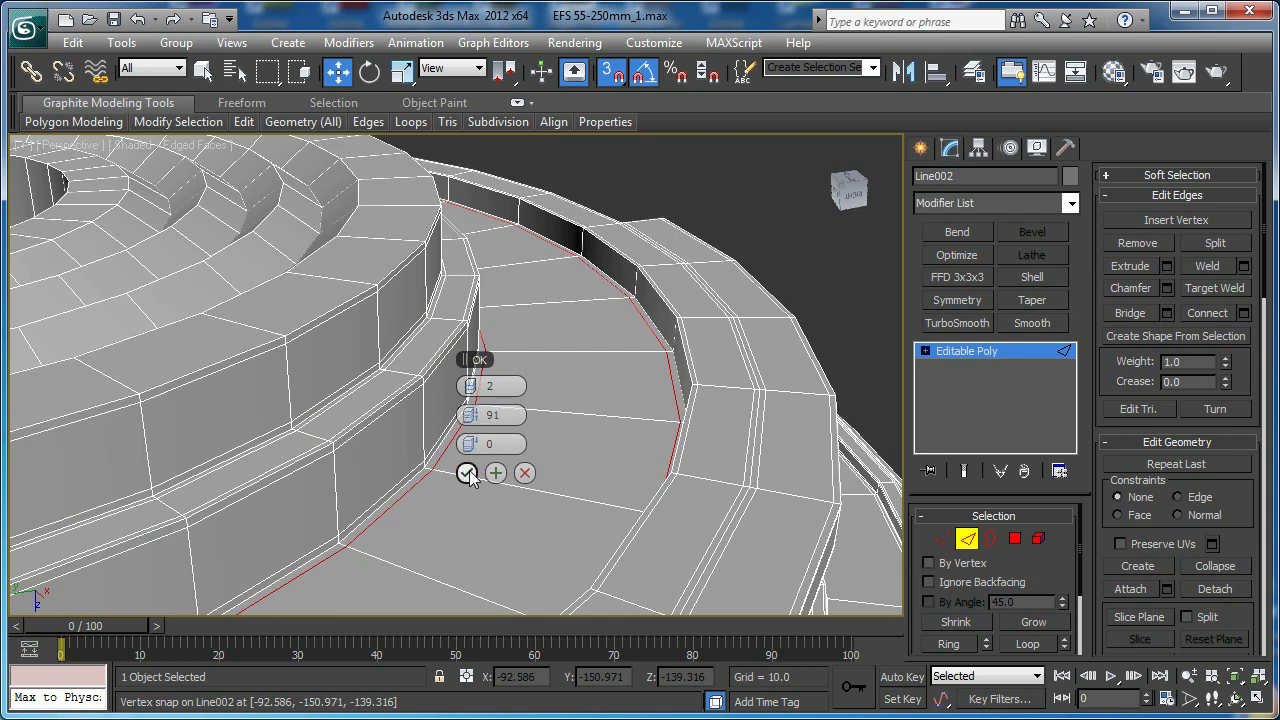
pyautogui.moveTo(471, 420); pyautogui.dragTo(476, 420)
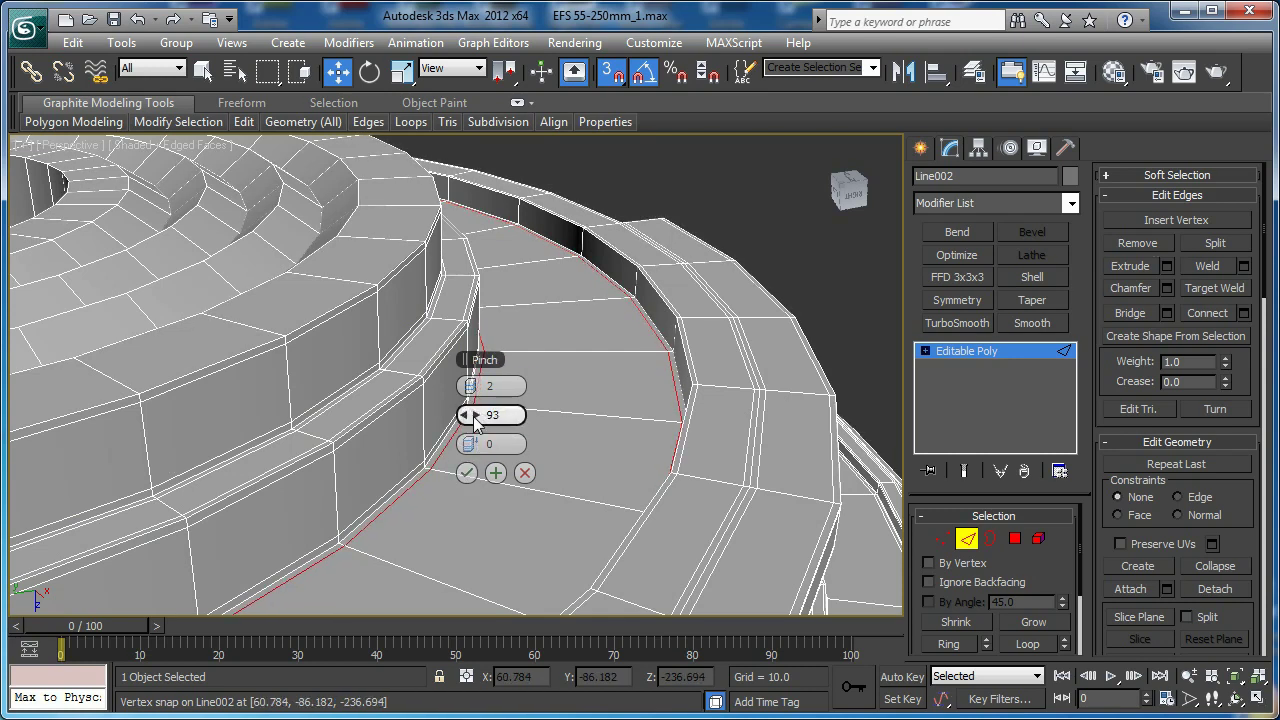
pyautogui.click(467, 473)
# Connect the vertical edge ring of the wall outside the wide floor with two segments and a pinch of 76
pyautogui.click(629, 287)
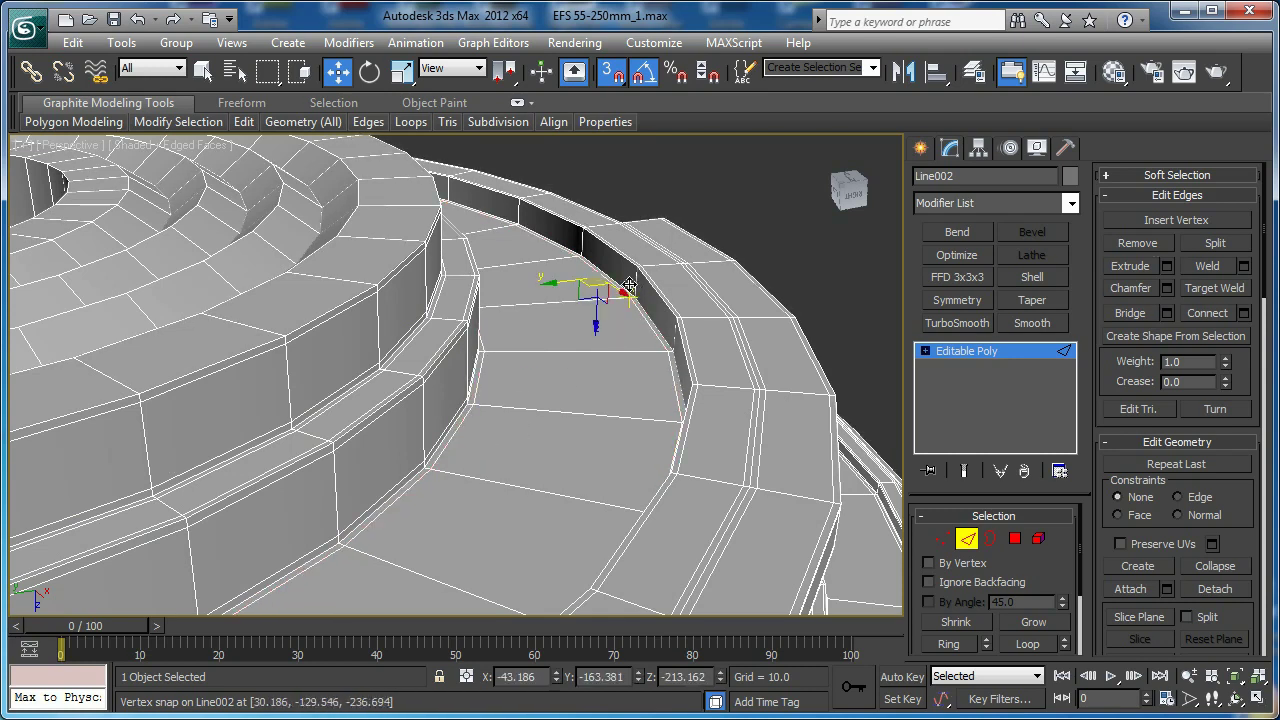
pyautogui.click(635, 286)
pyautogui.hotkey('alt', 'r')
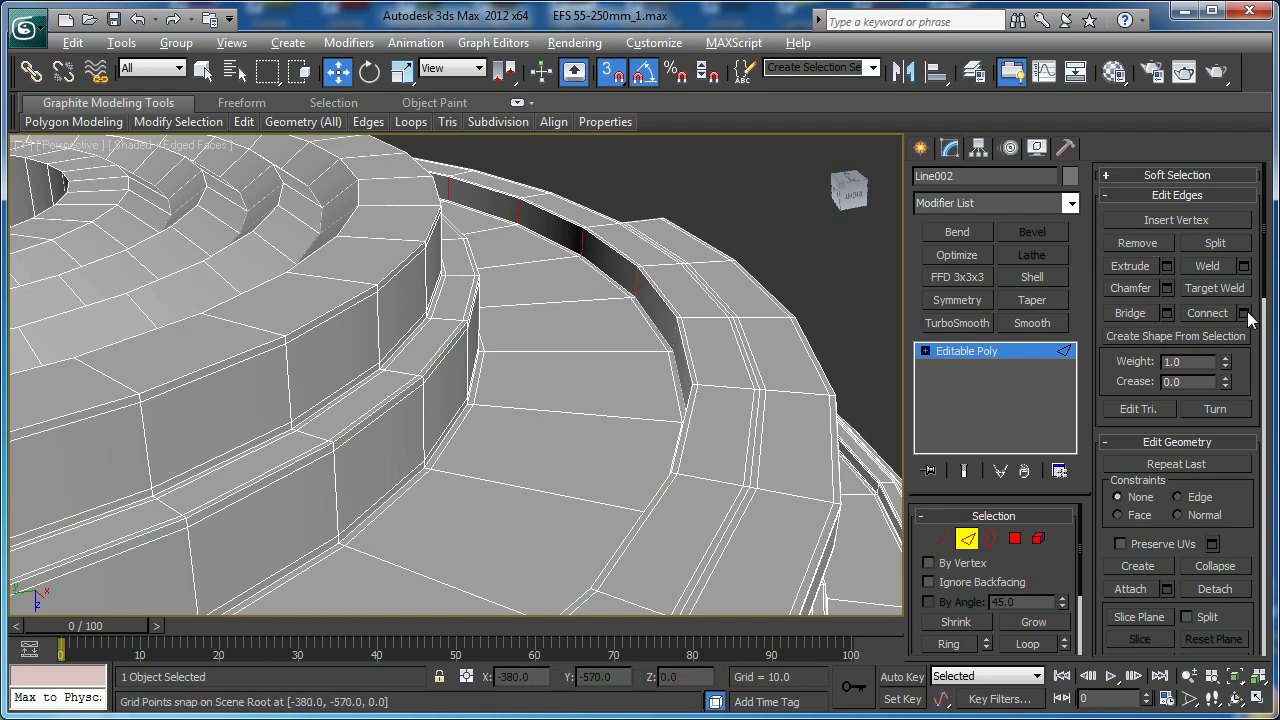
pyautogui.click(1246, 314)
pyautogui.moveTo(660, 303); pyautogui.dragTo(643, 234, button='middle')
pyautogui.scroll(3, 643, 236)
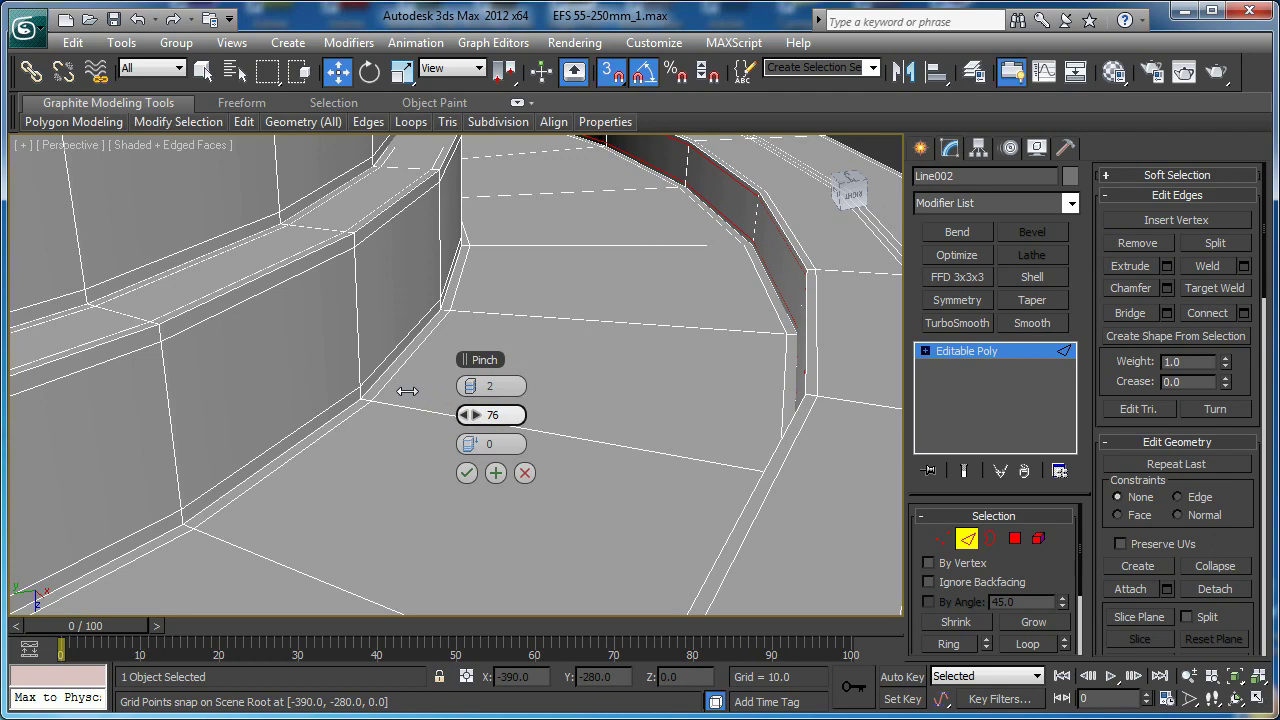
pyautogui.click(467, 473)
# Connect the edge ring across the flat top rim of the raised inner steps with two segments and a pinch of 82
pyautogui.moveTo(385, 195); pyautogui.dragTo(637, 409, button='middle')
pyautogui.scroll(-3, 421, 338)
pyautogui.click(380, 290)
pyautogui.hotkey('alt', 'r')
pyautogui.hotkey('ctrl', 'shift', 'e')
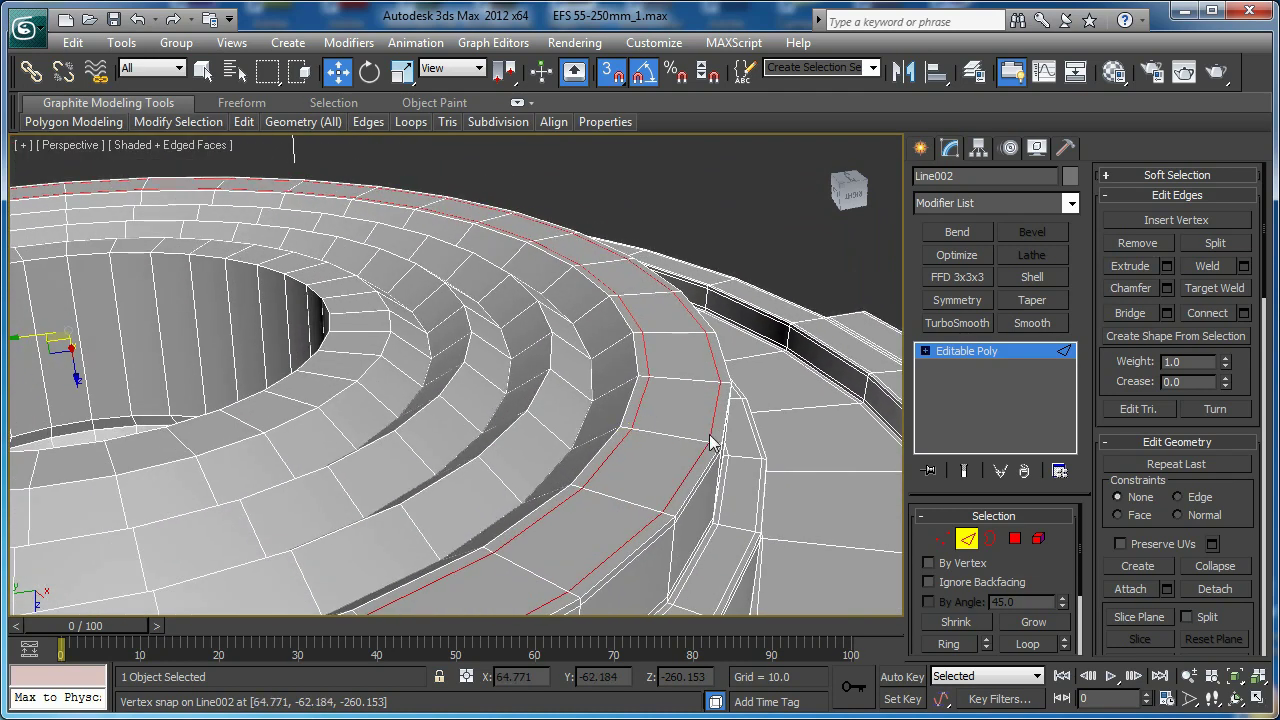
pyautogui.click(1244, 313)
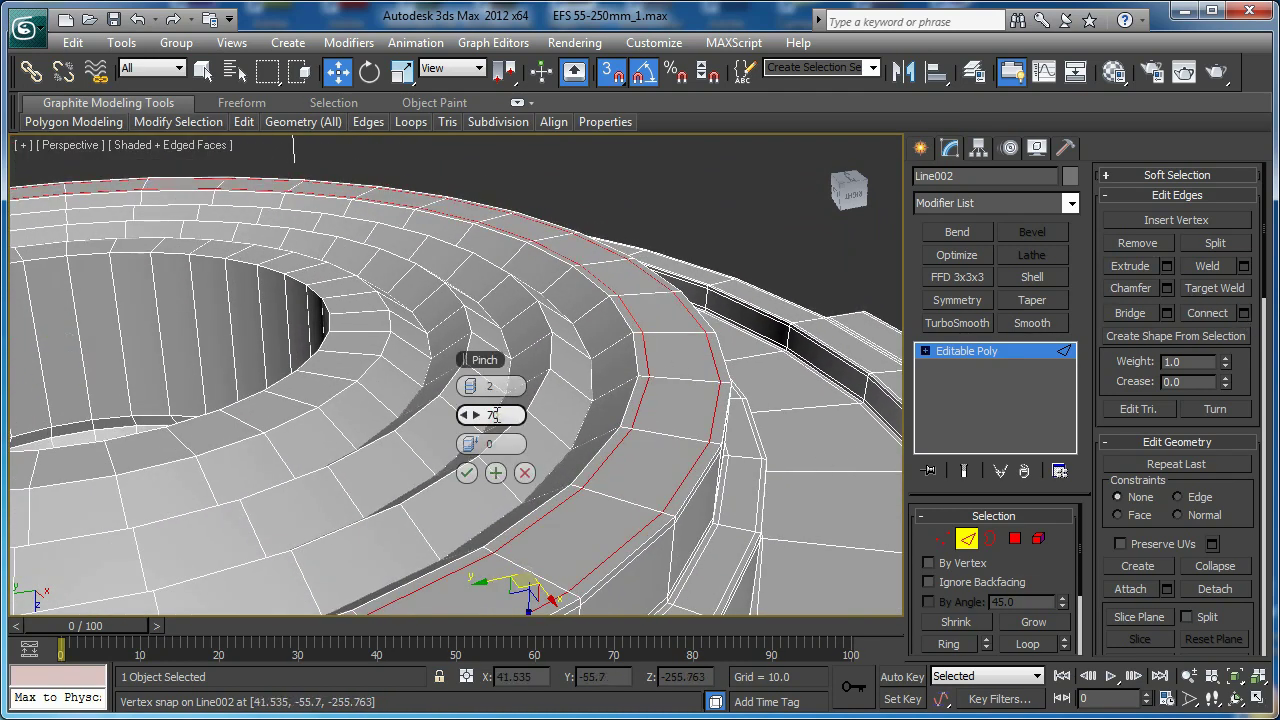
pyautogui.moveTo(476, 418); pyautogui.dragTo(508, 424)
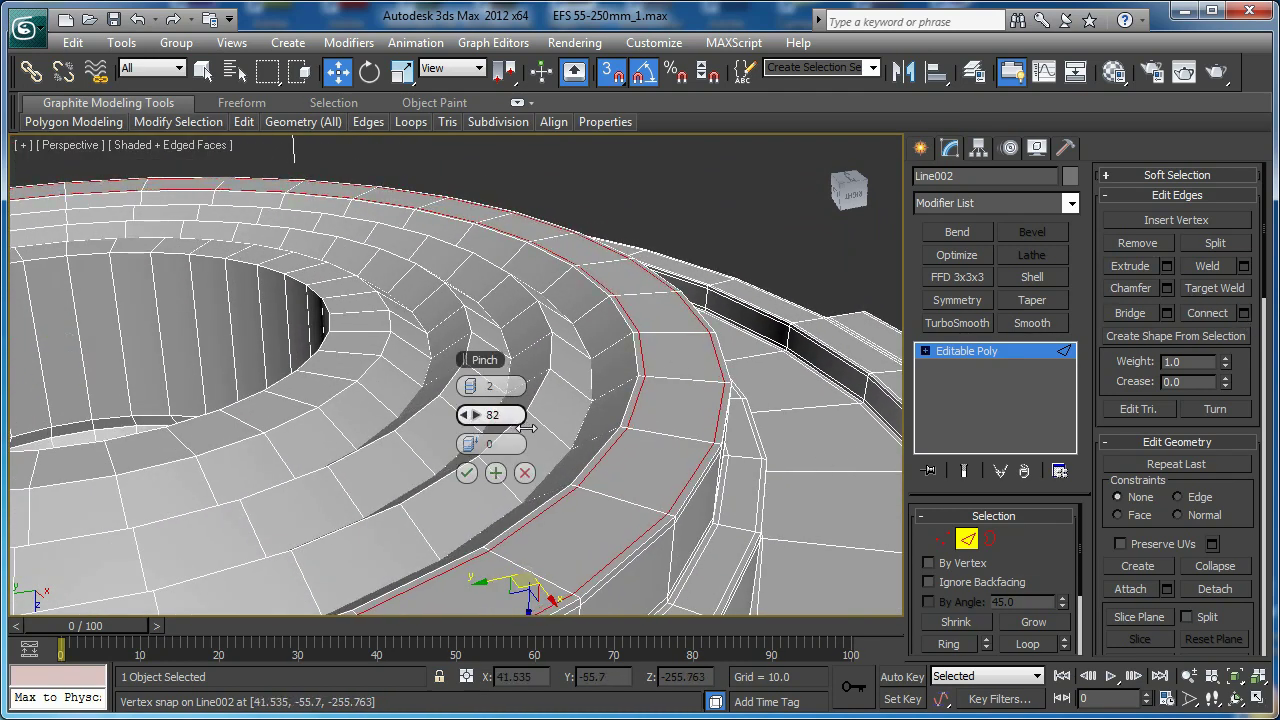
pyautogui.click(466, 473)
# Select the upper outer edge of a bayonet tab and examine the loops around the tab's end up close
pyautogui.moveTo(580, 490); pyautogui.dragTo(598, 362, button='middle')
pyautogui.scroll(-4, 514, 377)
pyautogui.moveTo(598, 362); pyautogui.dragTo(655, 296, button='middle')
pyautogui.moveTo(572, 495); pyautogui.dragTo(557, 314, button='middle')
pyautogui.scroll(4, 557, 314)
pyautogui.moveTo(690, 400); pyautogui.dragTo(414, 343, button='middle')
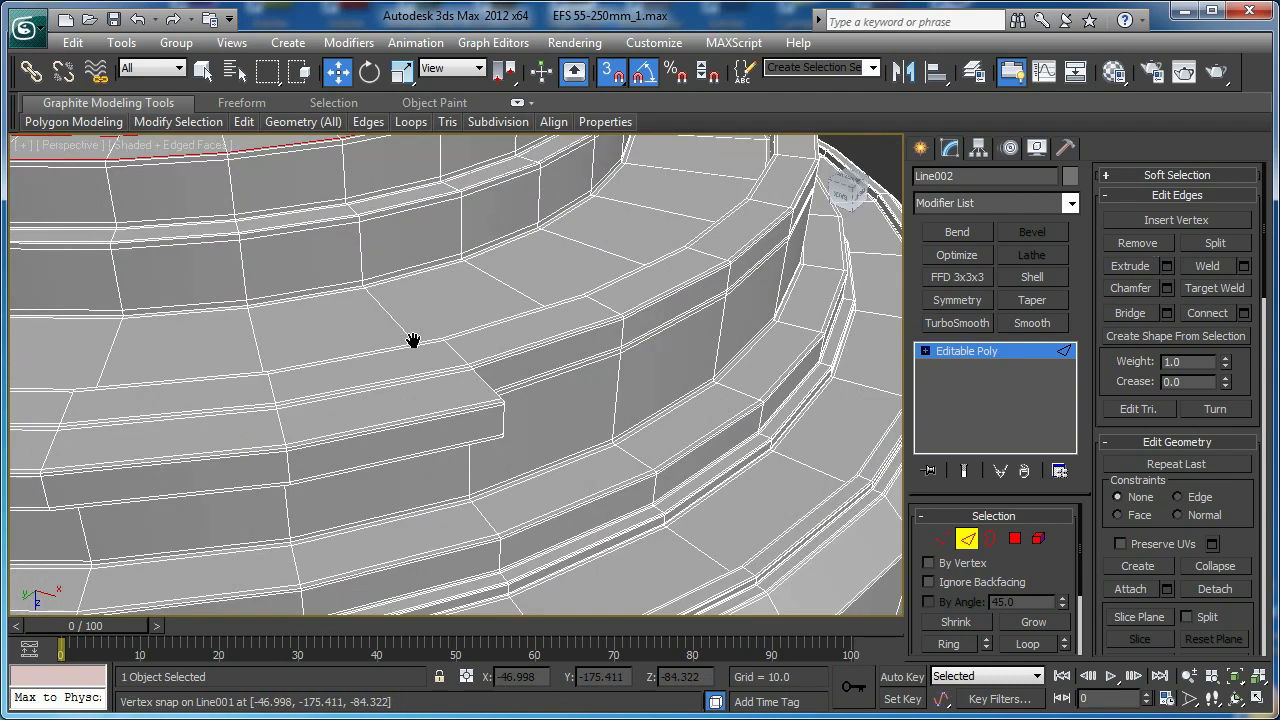
pyautogui.click(464, 413)
pyautogui.press('z')
pyautogui.keyDown('alt'); pyautogui.moveTo(464, 413); pyautogui.dragTo(563, 411, button='middle'); pyautogui.keyUp('alt')
pyautogui.scroll(-2, 597, 400)
pyautogui.press('F3')
pyautogui.press('F3')
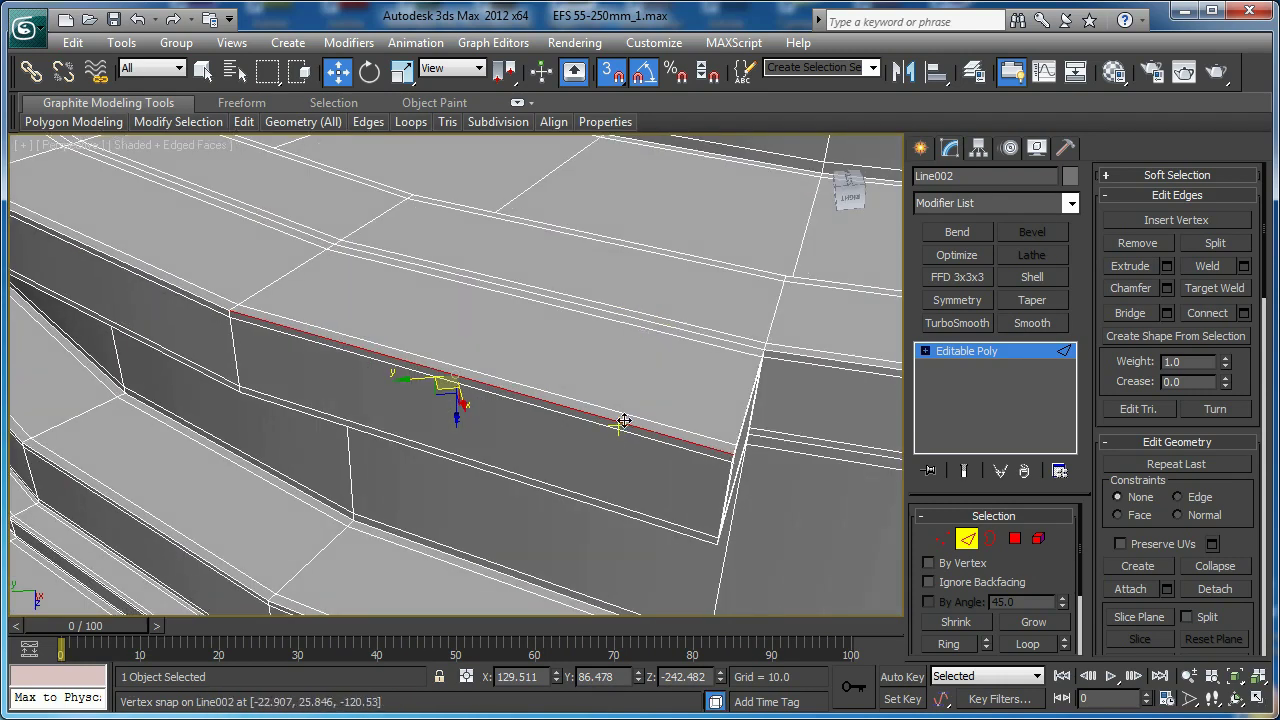
# Connect the lengthwise edges on both sides of the raised step's corner with 2 segments and a pinch of 96
pyautogui.keyDown('ctrl'); pyautogui.click(614, 508); pyautogui.keyUp('ctrl')
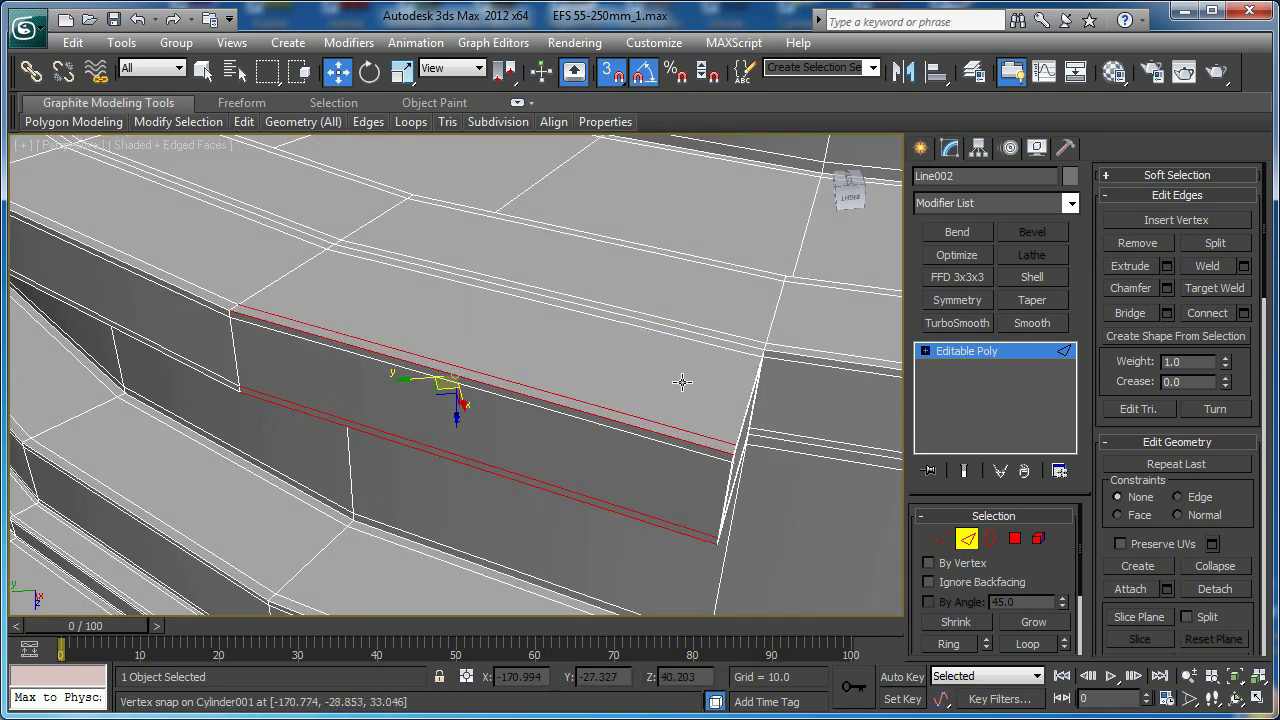
pyautogui.keyDown('ctrl'); pyautogui.click(714, 335); pyautogui.keyUp('ctrl')
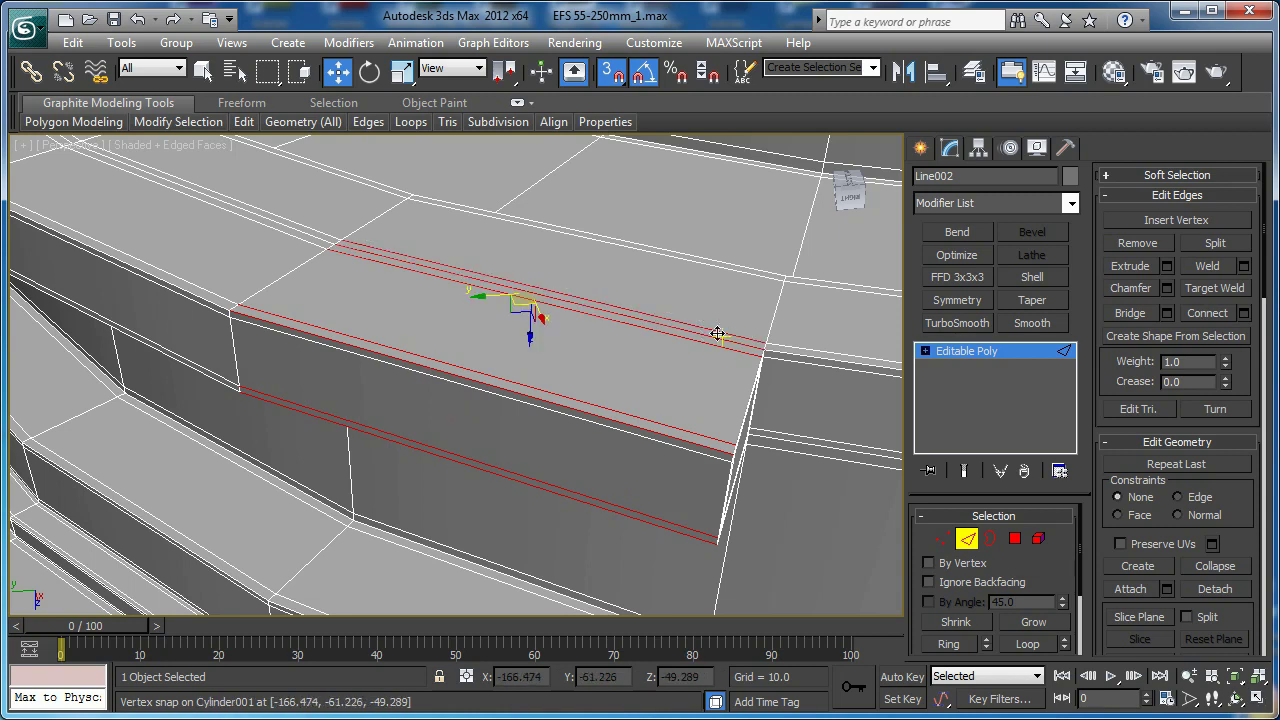
pyautogui.keyDown('ctrl'); pyautogui.click(784, 348); pyautogui.keyUp('ctrl')
pyautogui.keyDown('ctrl'); pyautogui.click(780, 355); pyautogui.keyUp('ctrl')
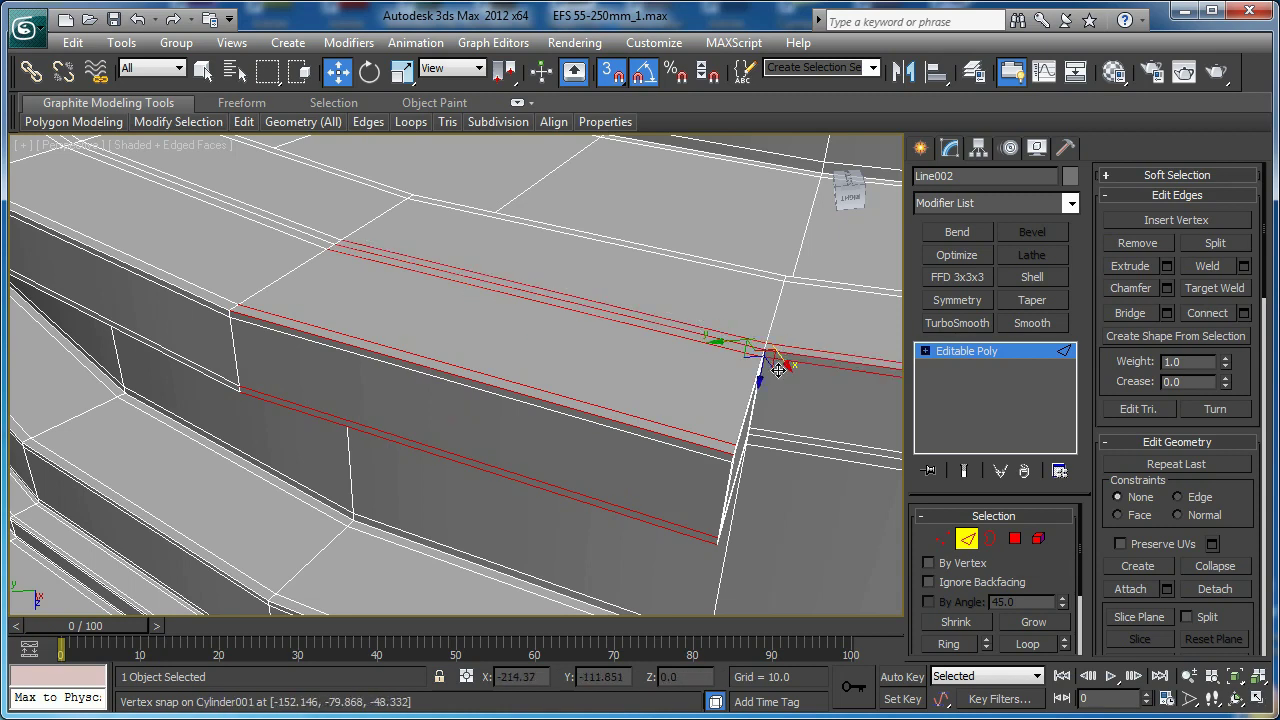
pyautogui.keyDown('alt'); pyautogui.moveTo(769, 441); pyautogui.dragTo(745, 345, button='middle'); pyautogui.keyUp('alt')
pyautogui.moveTo(683, 409); pyautogui.dragTo(579, 334, button='middle')
pyautogui.scroll(2, 579, 334)
pyautogui.keyDown('ctrl'); pyautogui.click(655, 353); pyautogui.keyUp('ctrl')
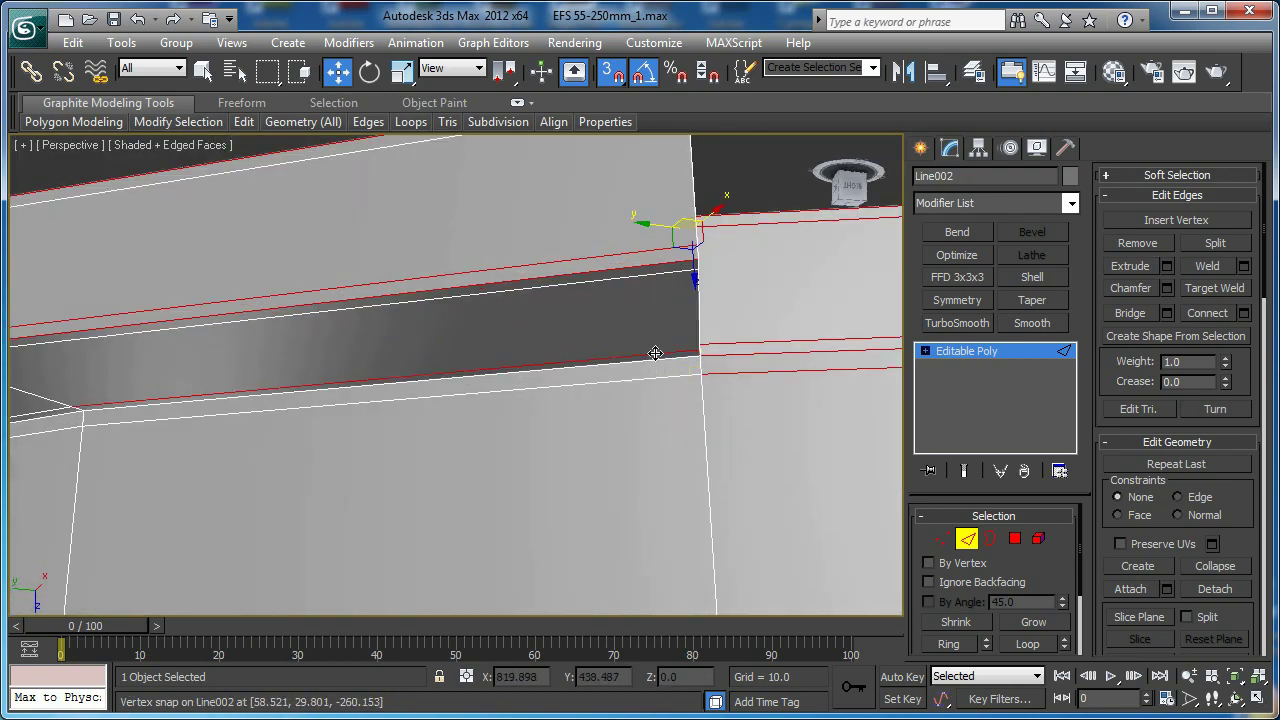
pyautogui.keyDown('ctrl'); pyautogui.click(661, 360); pyautogui.keyUp('ctrl')
pyautogui.keyDown('ctrl'); pyautogui.click(661, 376); pyautogui.keyUp('ctrl')
pyautogui.scroll(-2, 595, 358)
pyautogui.moveTo(635, 368); pyautogui.dragTo(604, 377, button='middle')
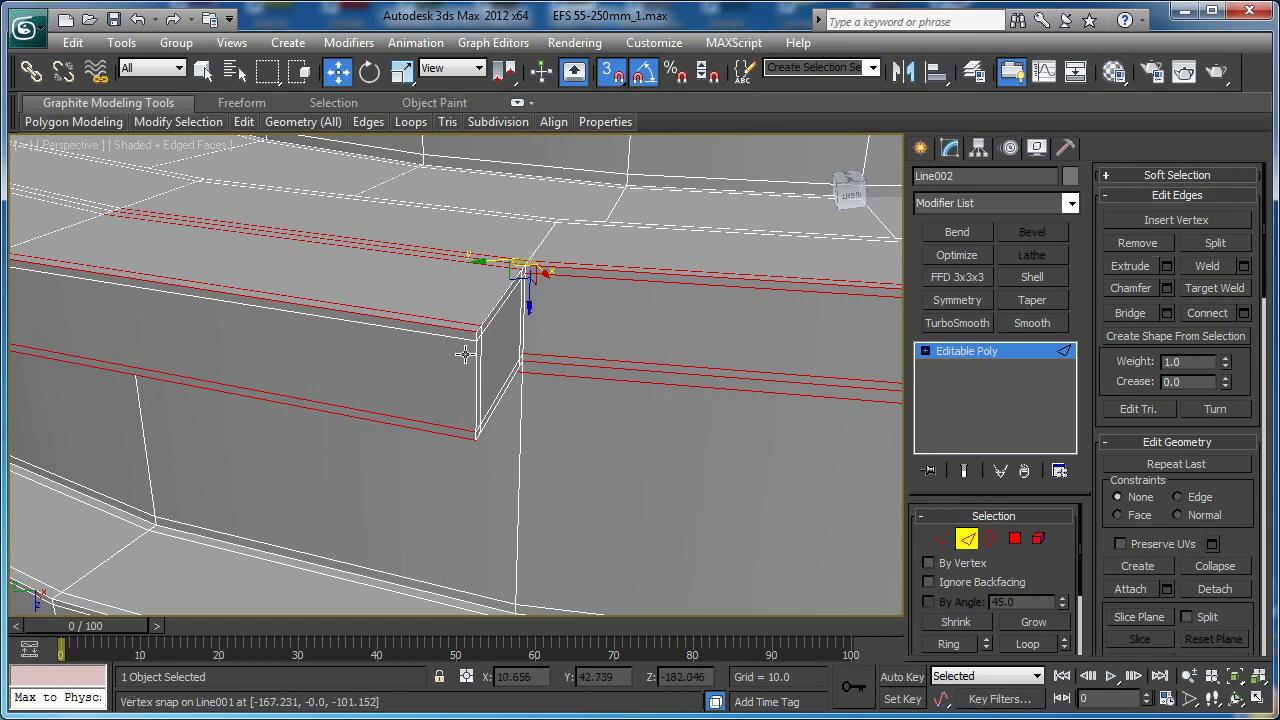
pyautogui.click(1244, 314)
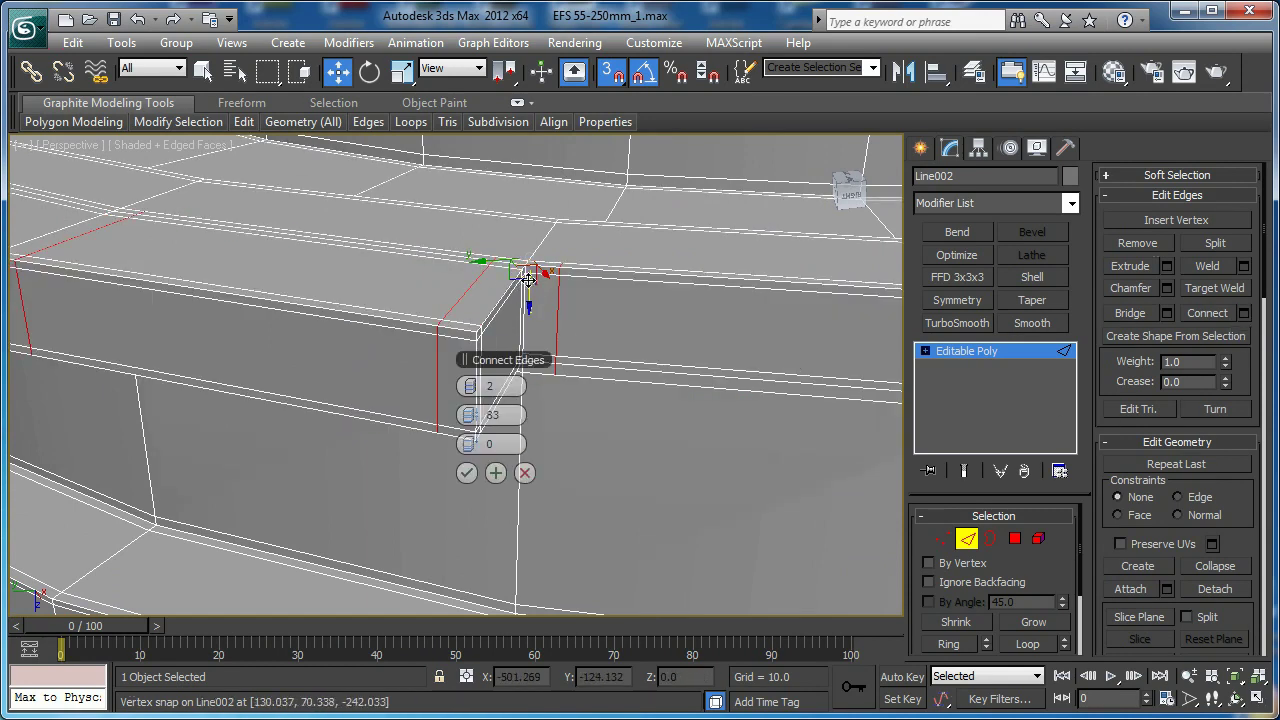
pyautogui.moveTo(478, 416); pyautogui.dragTo(528, 410)
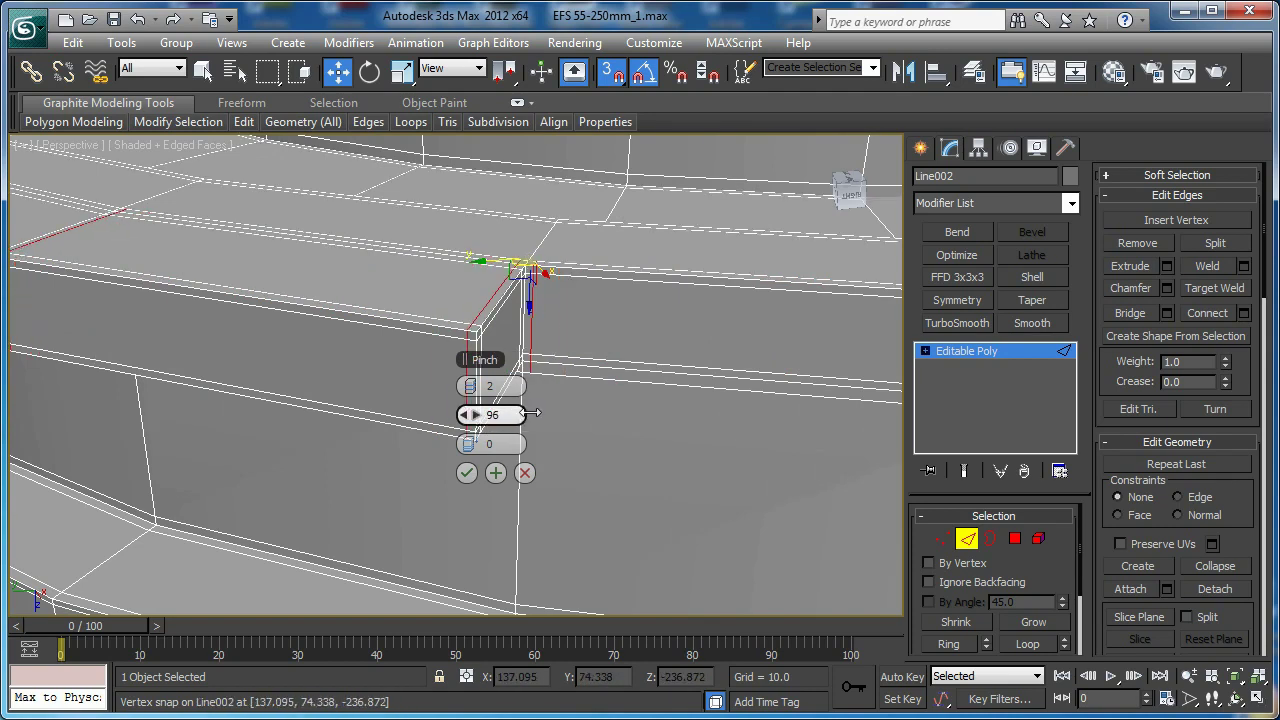
pyautogui.click(467, 473)
pyautogui.click(969, 540)
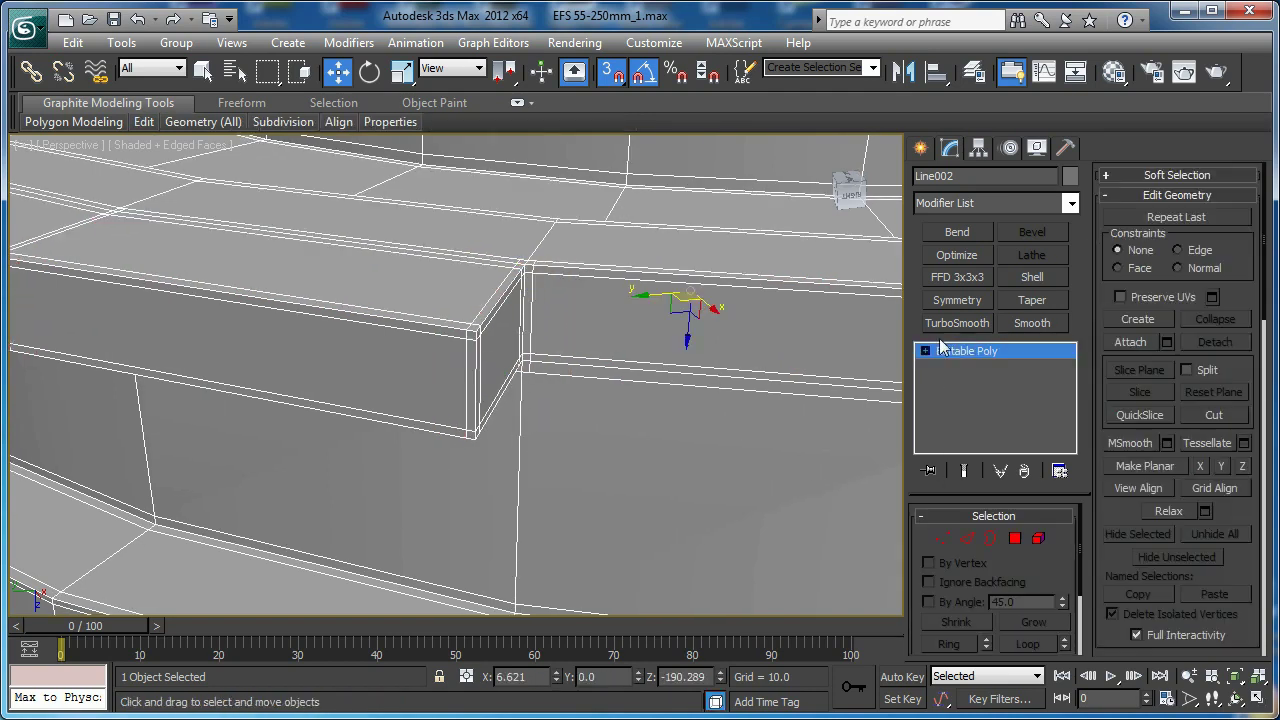
# Apply TurboSmooth with 2 iterations and inspect both ends of the raised step in plain shading
pyautogui.click(957, 323)
pyautogui.press('F4')
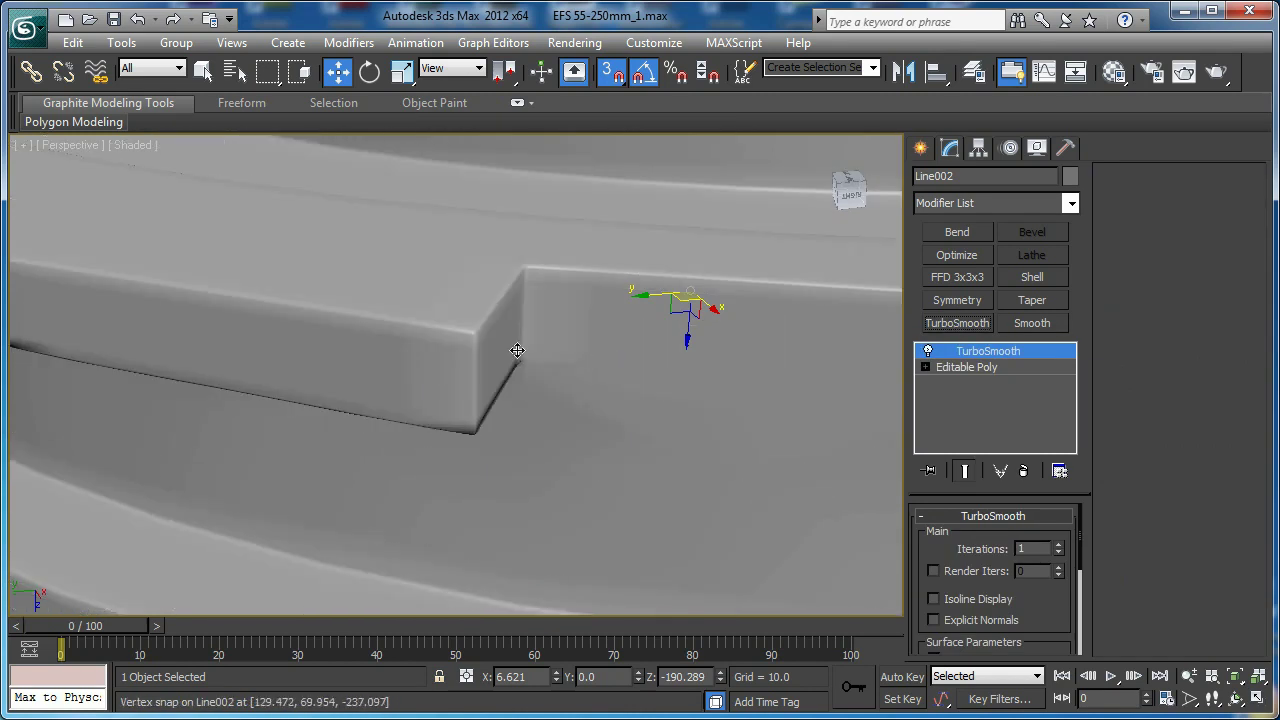
pyautogui.click(1059, 545)
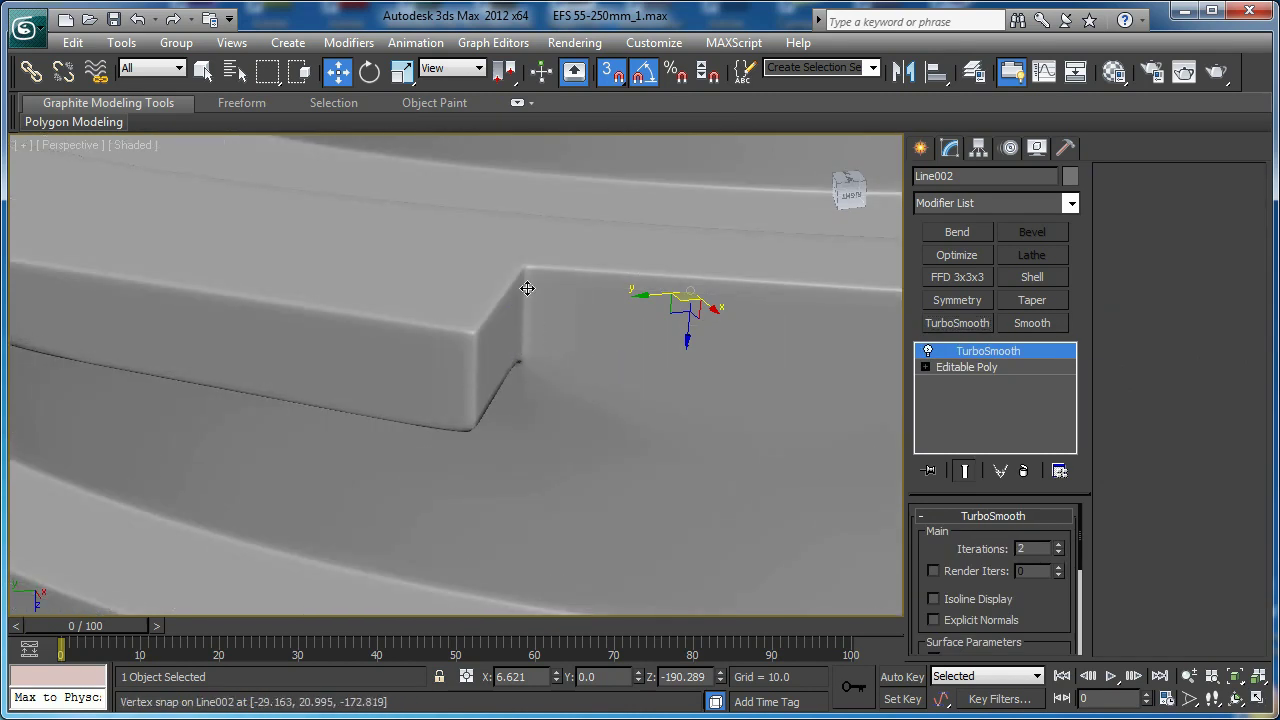
pyautogui.scroll(-5, 552, 308)
pyautogui.keyDown('alt'); pyautogui.moveTo(671, 355); pyautogui.dragTo(568, 363, button='middle'); pyautogui.keyUp('alt')
pyautogui.scroll(3, 490, 356)
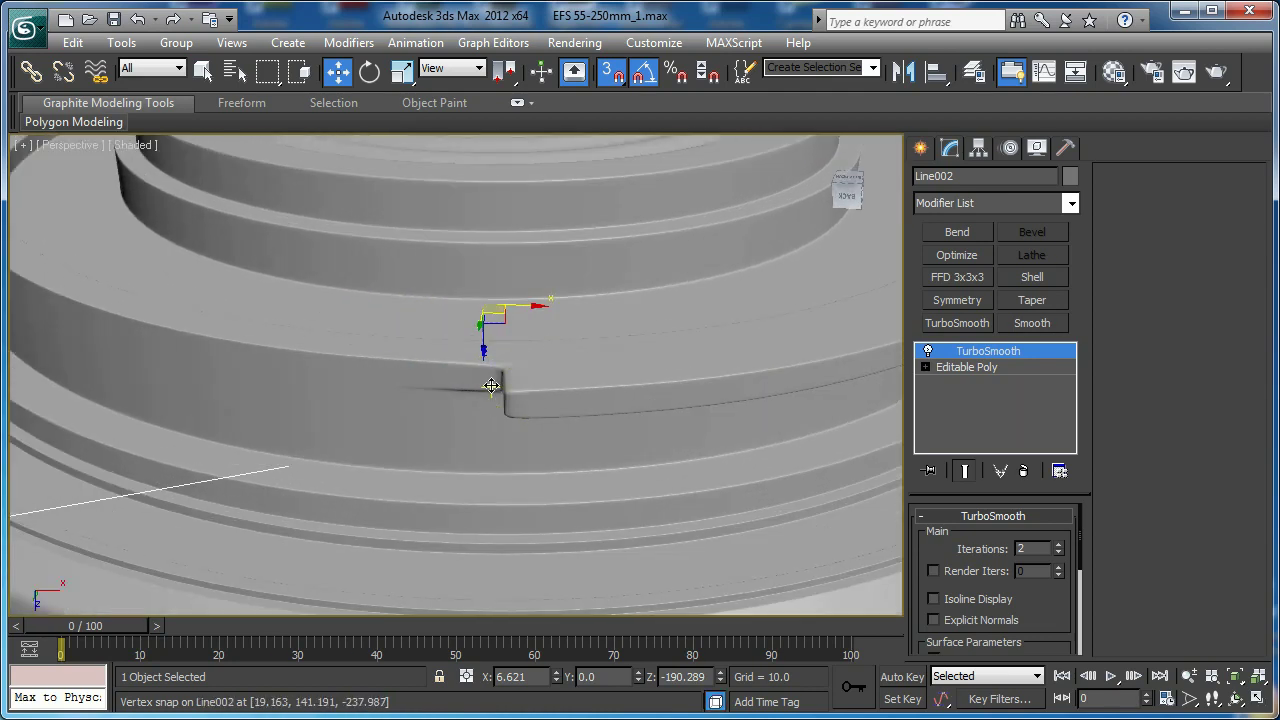
pyautogui.scroll(2, 491, 386)
# Return to the Editable Poly's edges and examine the raised step's support edges in wireframe and shaded display
pyautogui.click(958, 368)
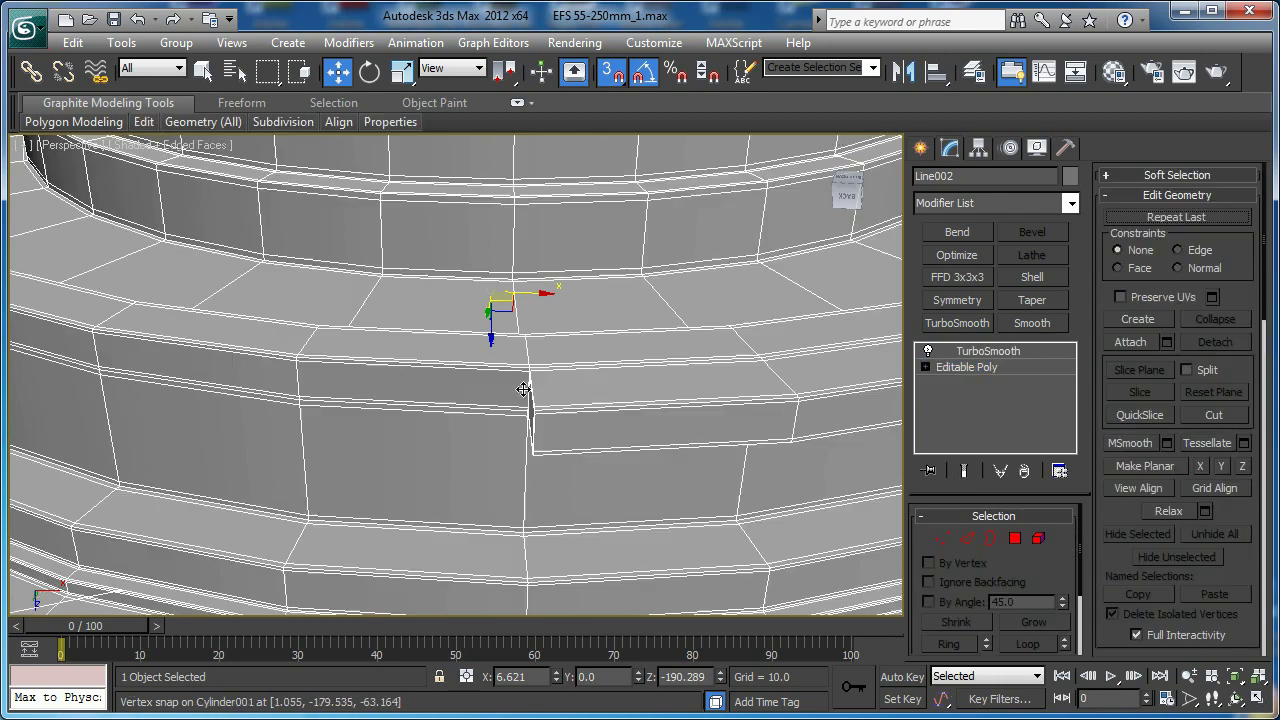
pyautogui.press('2')
pyautogui.keyDown('alt'); pyautogui.moveTo(540, 362); pyautogui.dragTo(541, 447, button='middle'); pyautogui.keyUp('alt')
pyautogui.scroll(-2, 545, 361)
pyautogui.scroll(2, 541, 447)
pyautogui.moveTo(632, 406); pyautogui.dragTo(531, 400, button='middle')
pyautogui.press('F3')
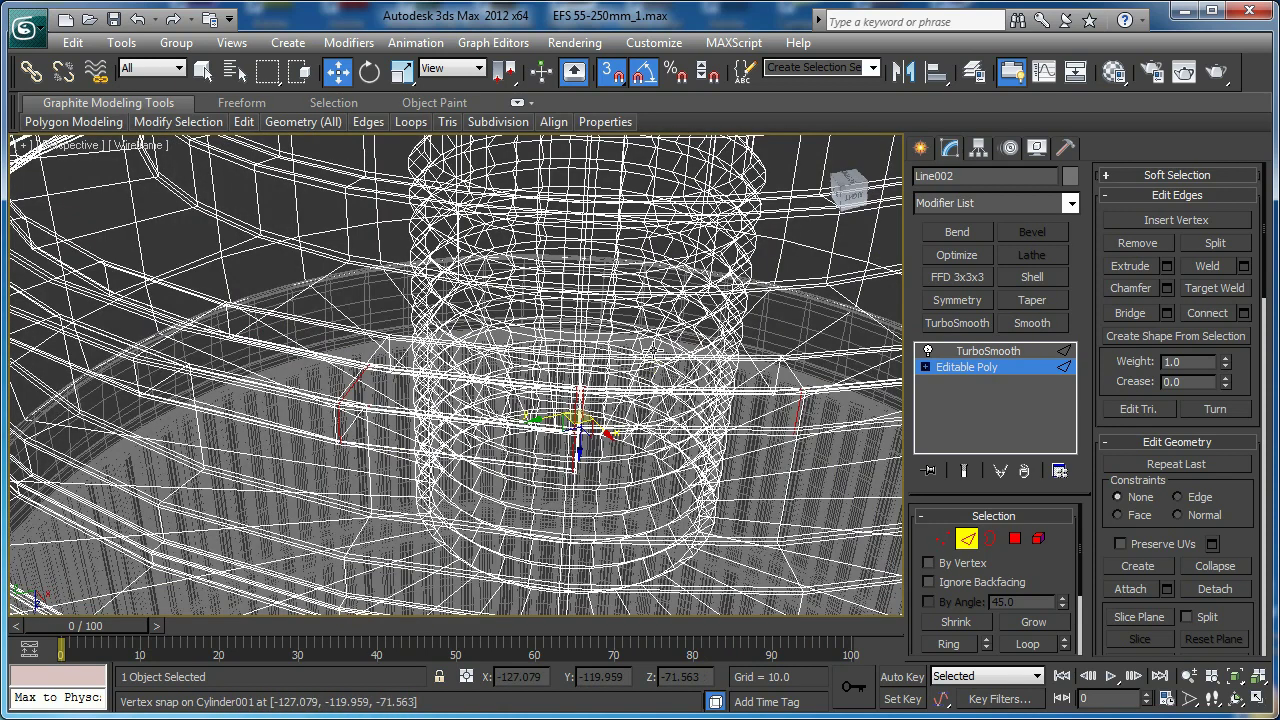
pyautogui.press('F3')
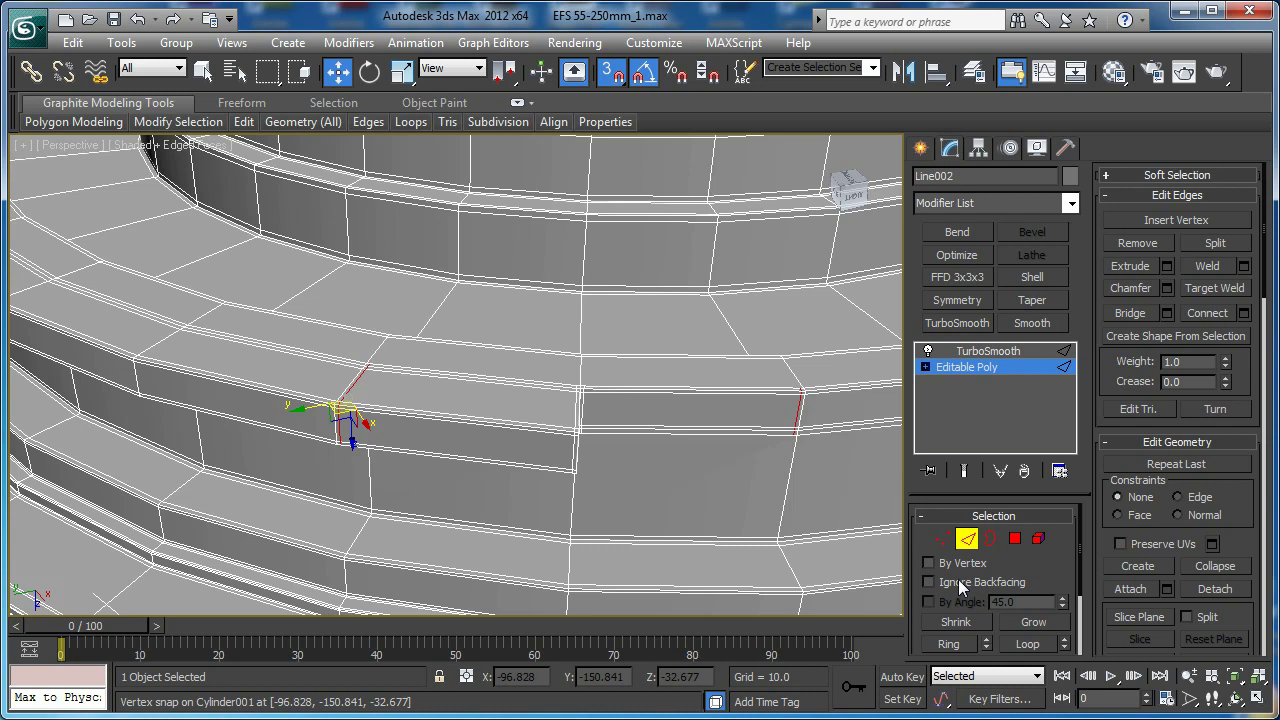
pyautogui.press('super')
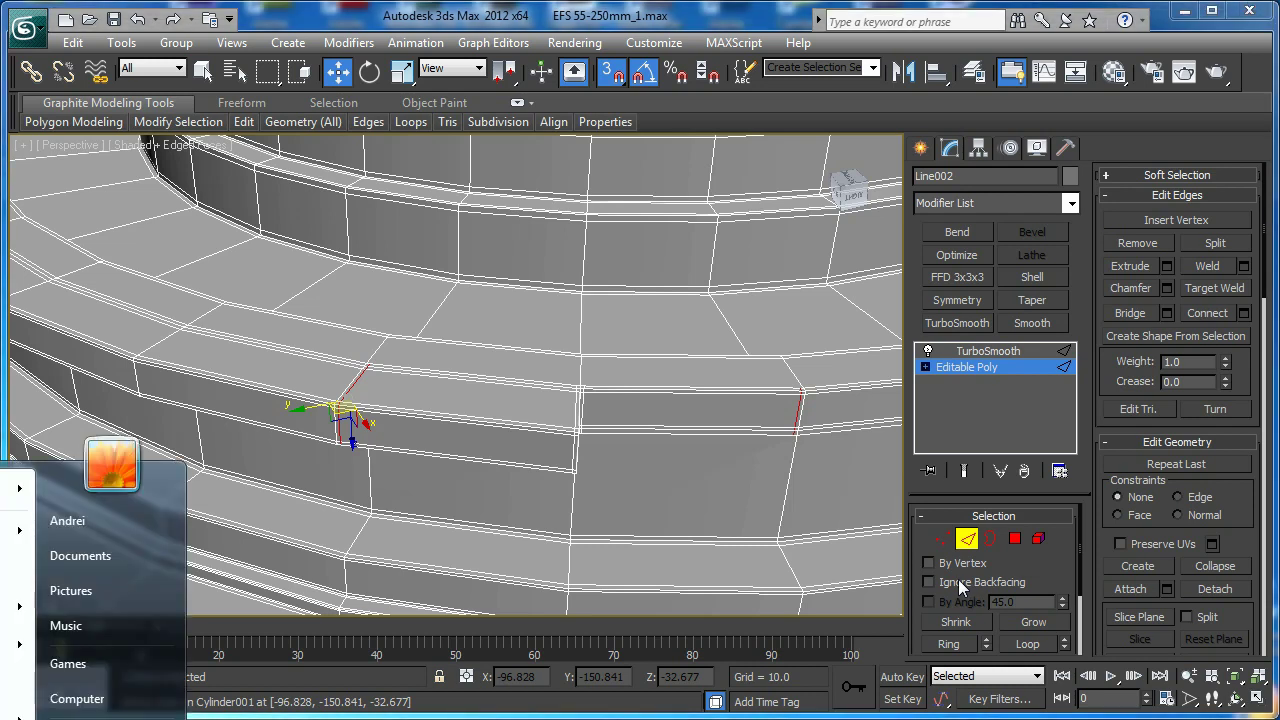
pyautogui.press('super')
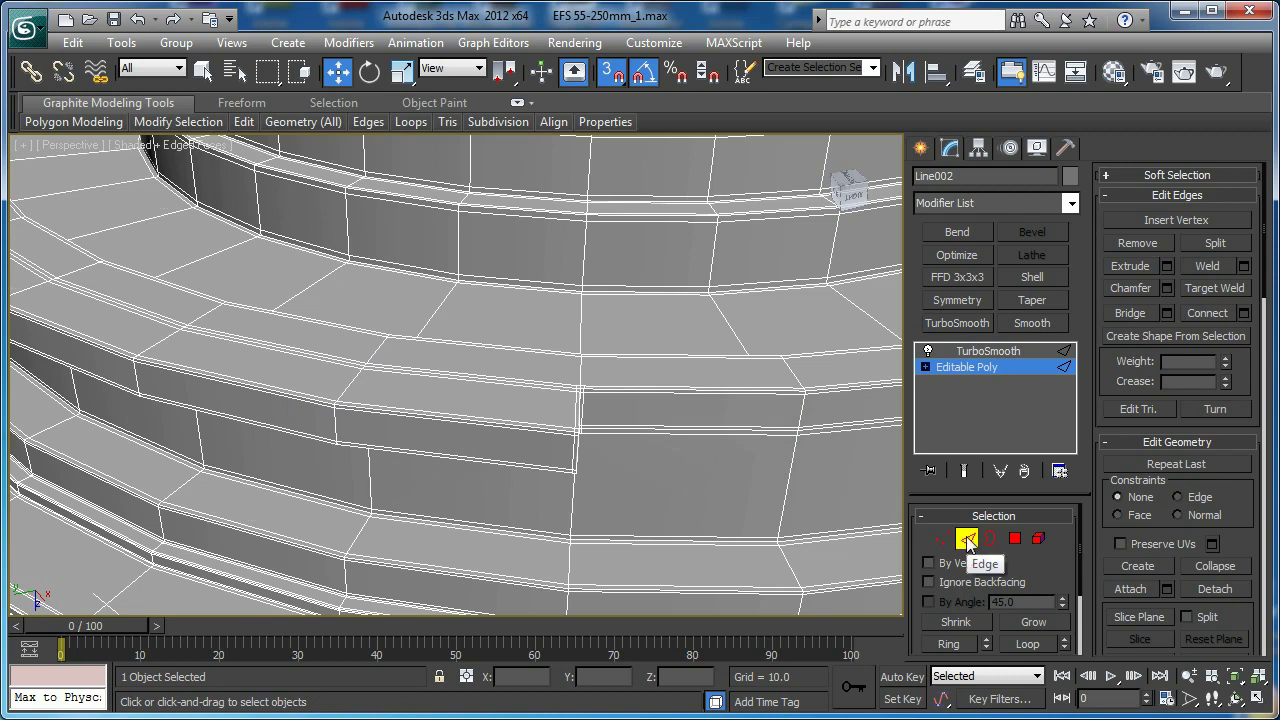
pyautogui.click(967, 540)
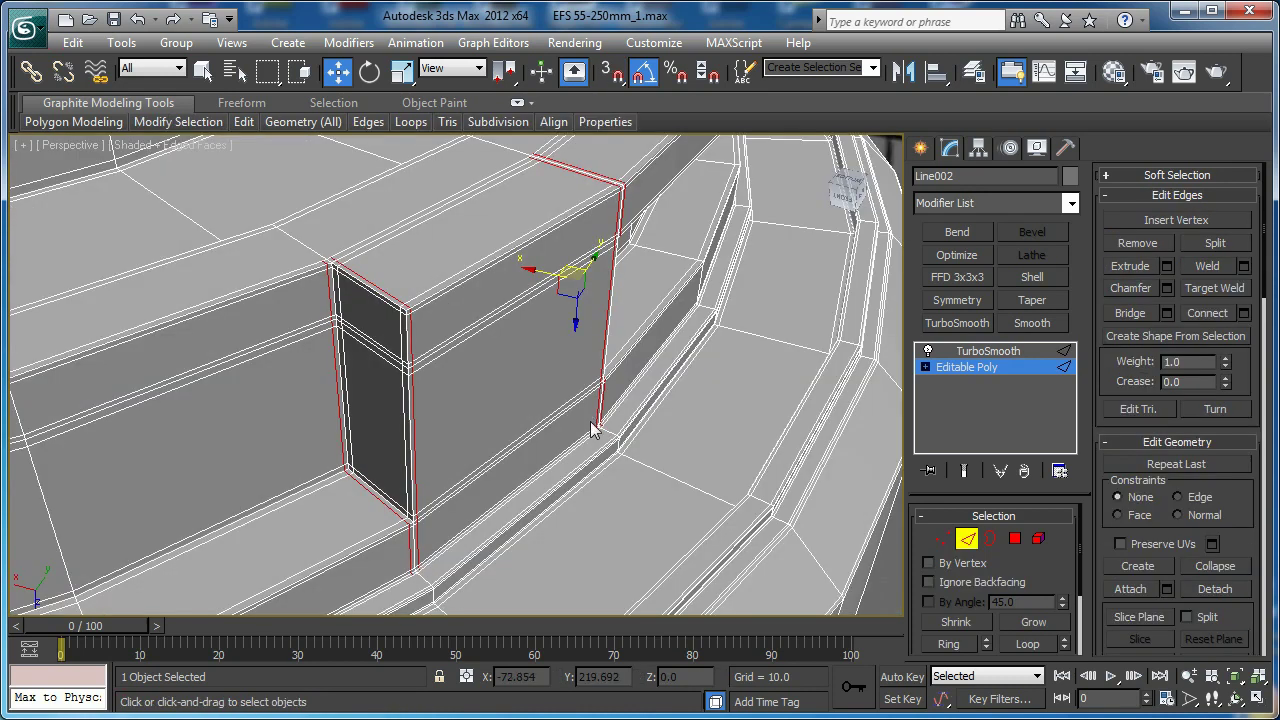
# Examine the support edges around the protruding block, from its upper corner down to its base
pyautogui.click(382, 423)
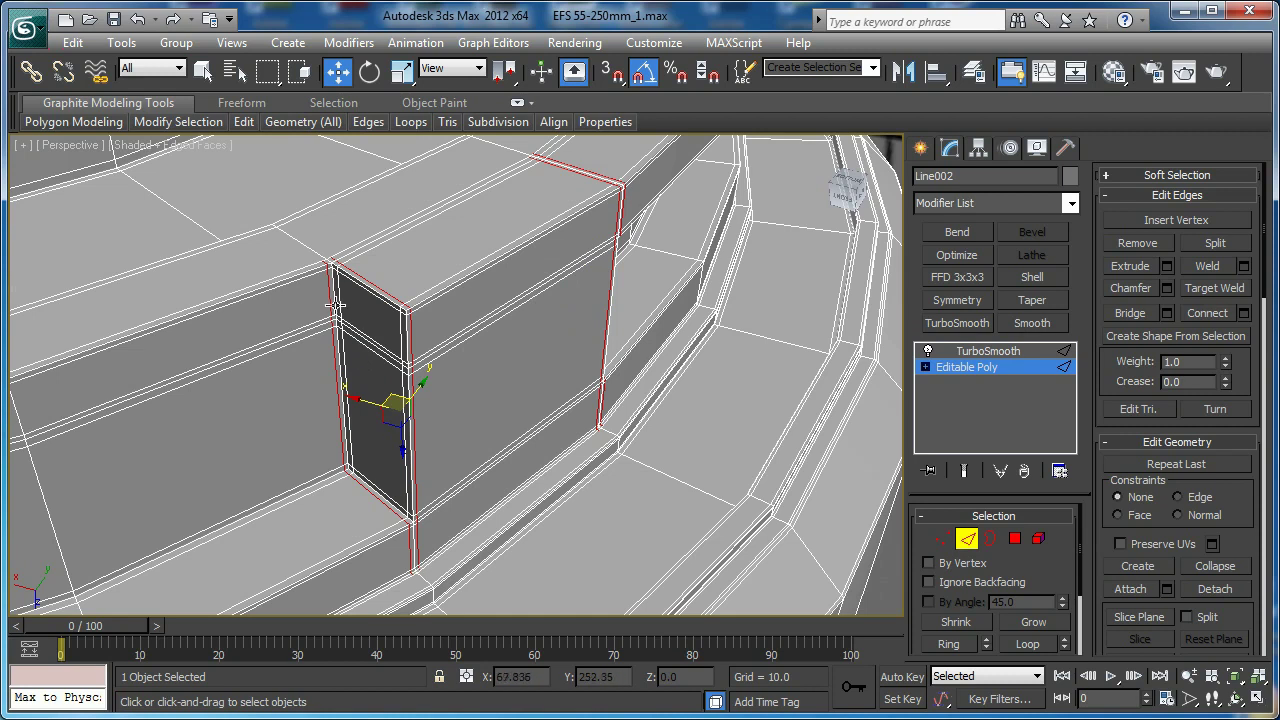
pyautogui.moveTo(336, 296); pyautogui.dragTo(571, 385, button='middle')
pyautogui.scroll(2, 328, 268)
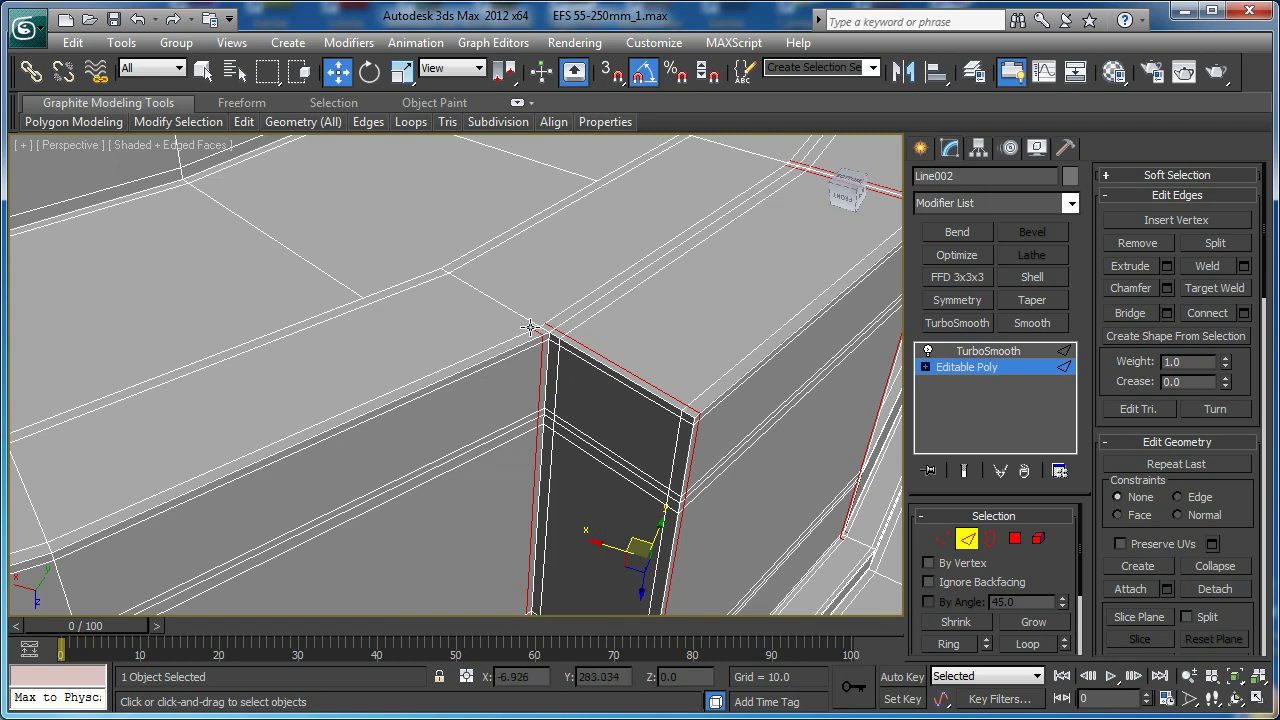
pyautogui.moveTo(572, 397); pyautogui.dragTo(543, 281, button='middle')
pyautogui.moveTo(588, 453); pyautogui.dragTo(543, 322, button='middle')
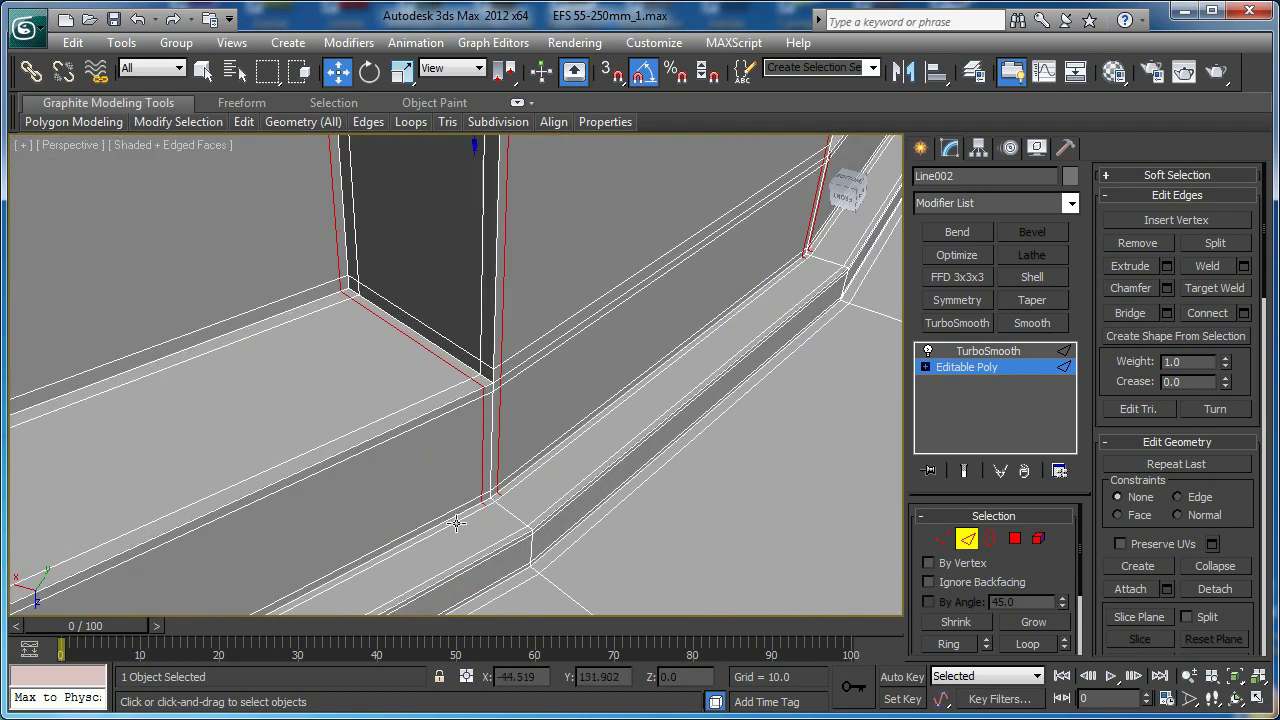
pyautogui.keyDown('alt'); pyautogui.moveTo(507, 498); pyautogui.dragTo(469, 497, button='middle'); pyautogui.keyUp('alt')
pyautogui.scroll(-5, 580, 357)
pyautogui.keyDown('alt'); pyautogui.moveTo(580, 357); pyautogui.dragTo(606, 350, button='middle'); pyautogui.keyUp('alt')
pyautogui.scroll(-5, 602, 330)
pyautogui.click(967, 543)
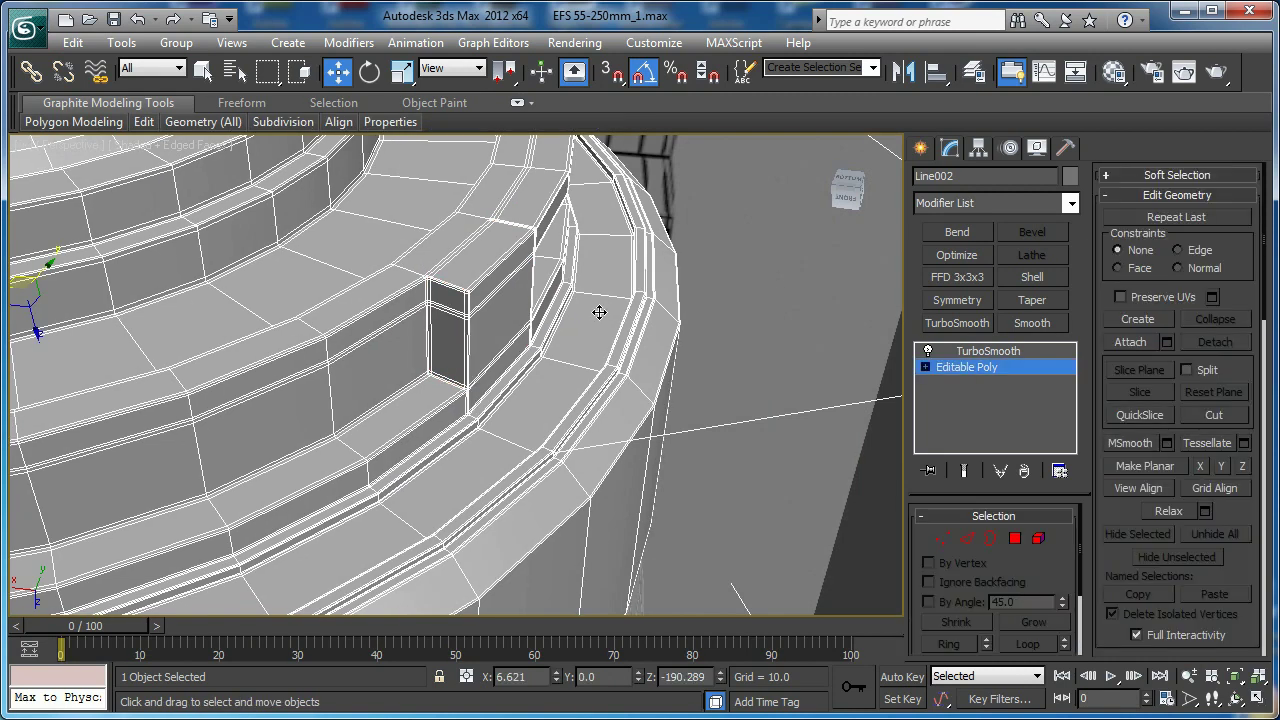
# Preview the smoothed ring without edge display and inspect the concentric steps around the central opening
pyautogui.press('Up')
pyautogui.press('F4')
pyautogui.scroll(-3, 592, 345)
pyautogui.keyDown('alt'); pyautogui.moveTo(594, 371); pyautogui.dragTo(726, 341, button='middle'); pyautogui.keyUp('alt')
pyautogui.moveTo(344, 346); pyautogui.dragTo(491, 486, button='middle')
pyautogui.scroll(3, 518, 429)
# Chamfer the edge loops of the concentric steps around the central opening by 0.619 with 2 segments
pyautogui.click(987, 367)
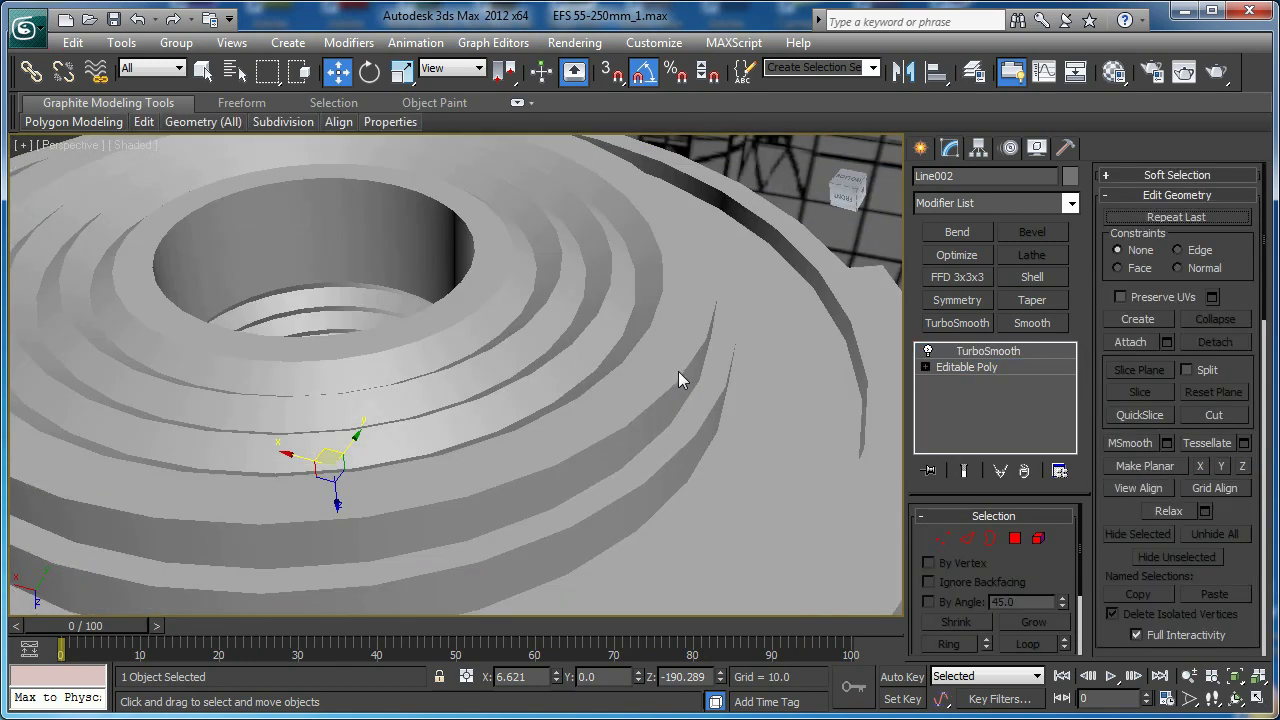
pyautogui.press('F4')
pyautogui.press('2')
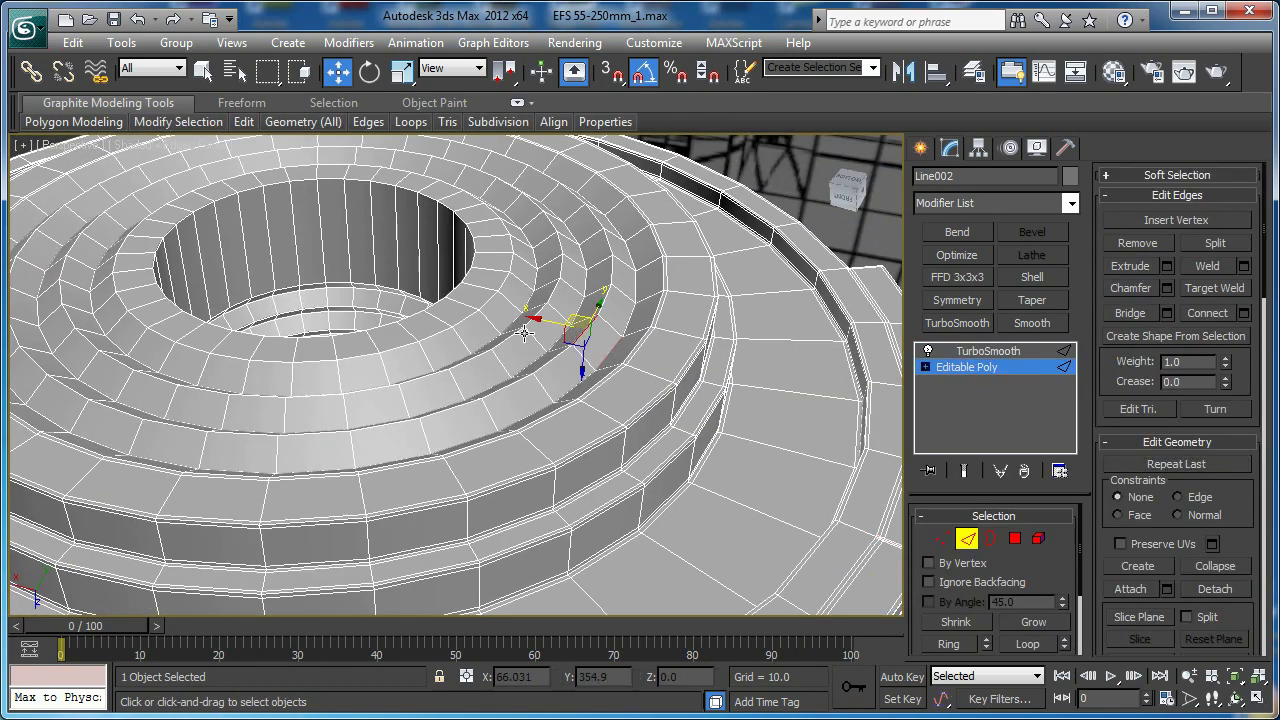
pyautogui.scroll(3, 564, 349)
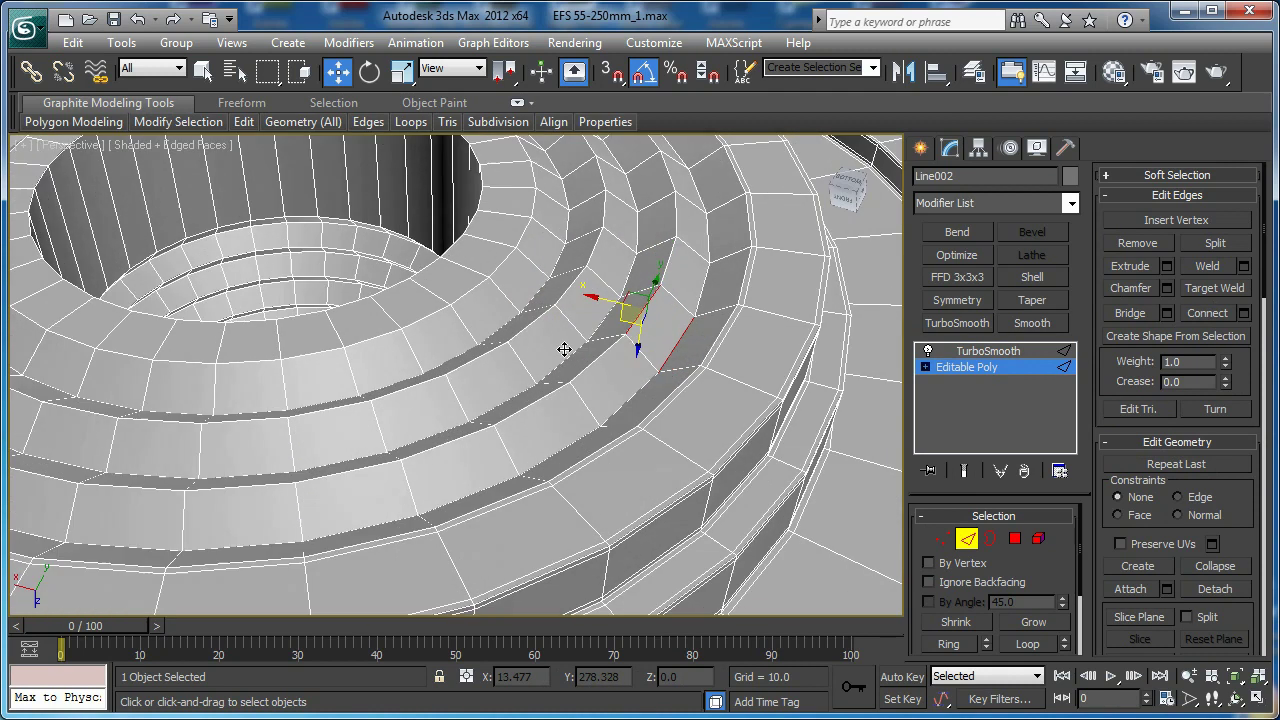
pyautogui.keyDown('ctrl'); pyautogui.click(597, 329); pyautogui.keyUp('ctrl')
pyautogui.keyDown('ctrl'); pyautogui.click(564, 297); pyautogui.keyUp('ctrl')
pyautogui.keyDown('ctrl'); pyautogui.click(539, 296); pyautogui.keyUp('ctrl')
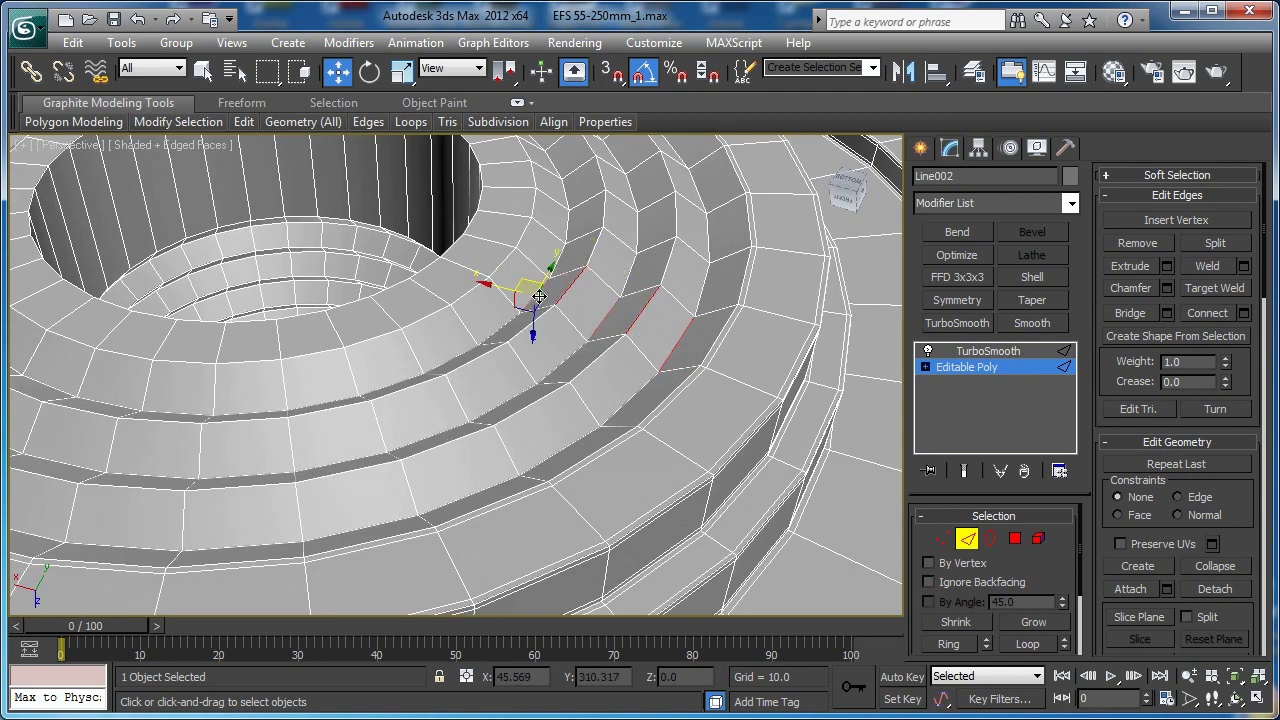
pyautogui.keyDown('ctrl'); pyautogui.click(494, 272); pyautogui.keyUp('ctrl')
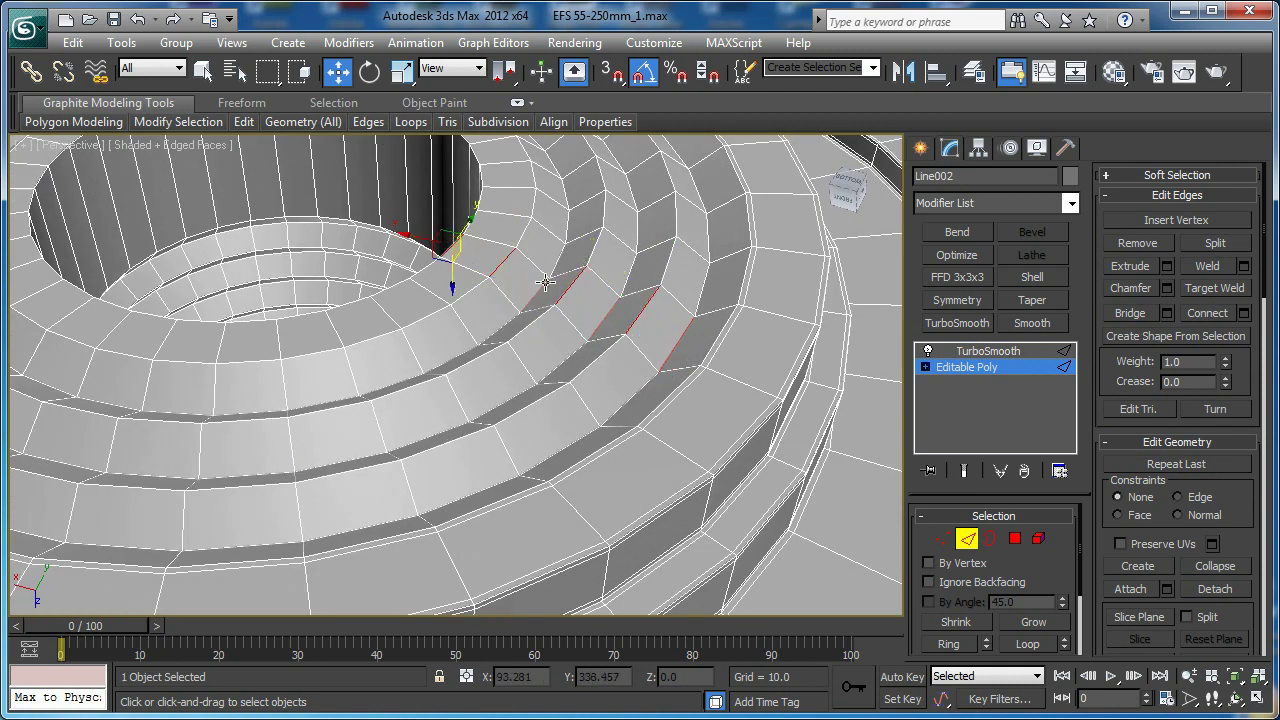
pyautogui.click(1025, 643)
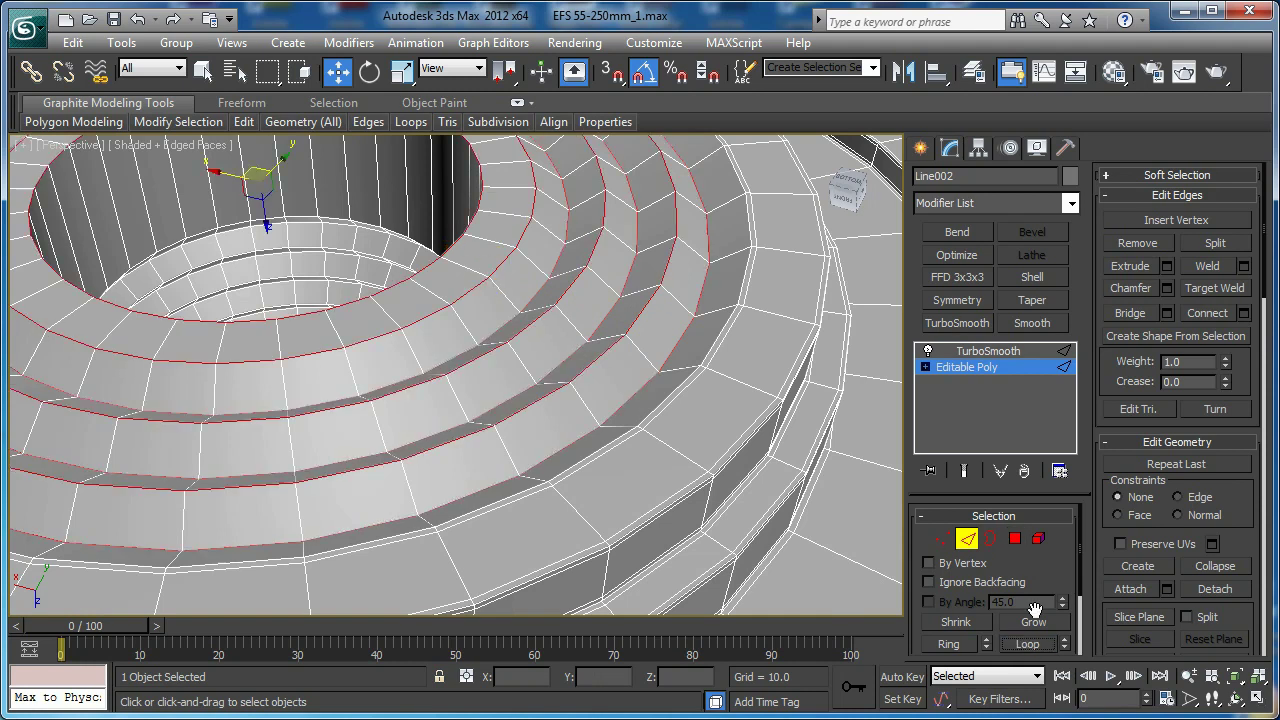
pyautogui.click(1170, 290)
pyautogui.scroll(2, 445, 256)
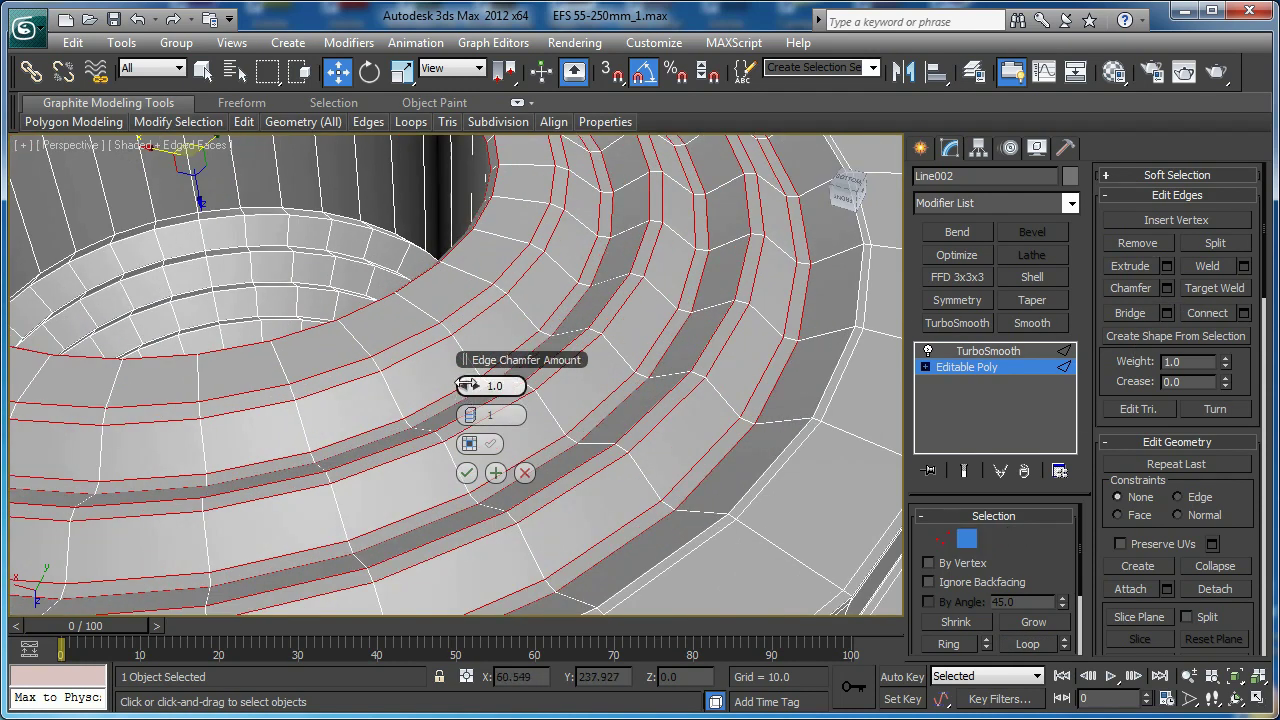
pyautogui.moveTo(466, 384); pyautogui.dragTo(463, 381)
pyautogui.click(476, 415)
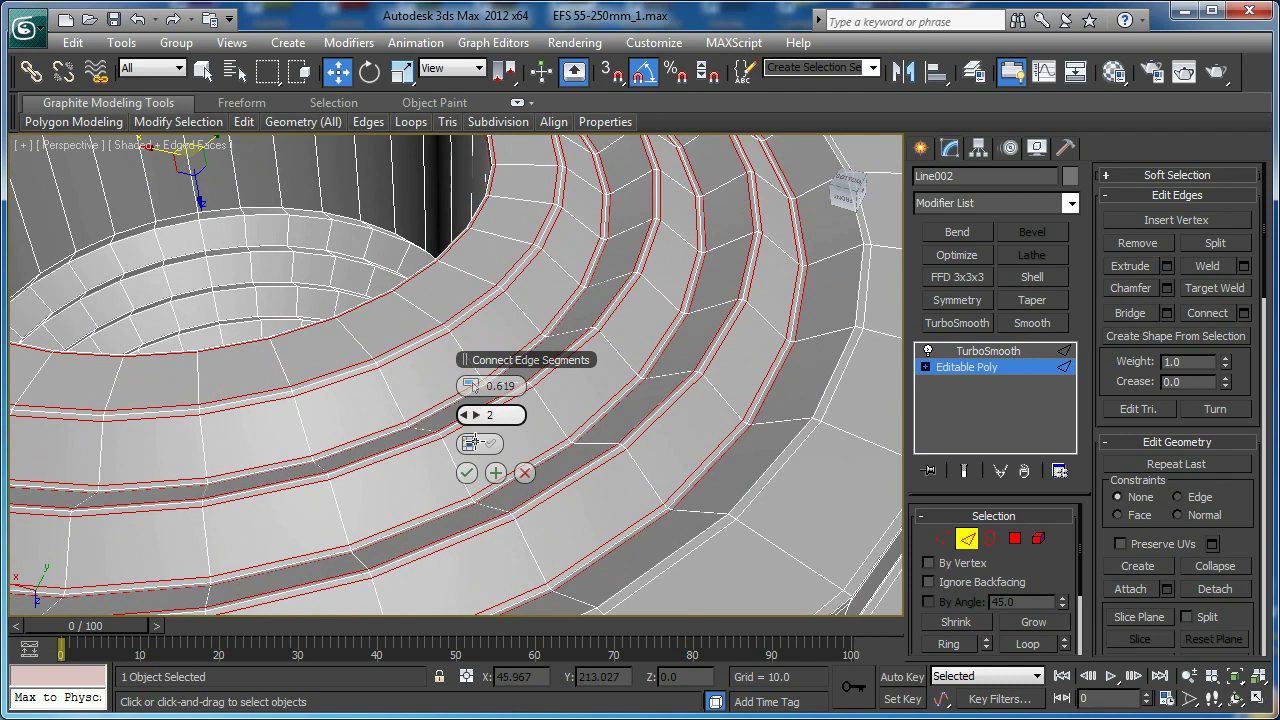
pyautogui.click(467, 473)
# Select the full edge loops bordering the first stepped ring inside the central bore
pyautogui.scroll(-2, 408, 280)
pyautogui.moveTo(408, 280); pyautogui.dragTo(588, 400, button='middle')
pyautogui.scroll(2, 500, 285)
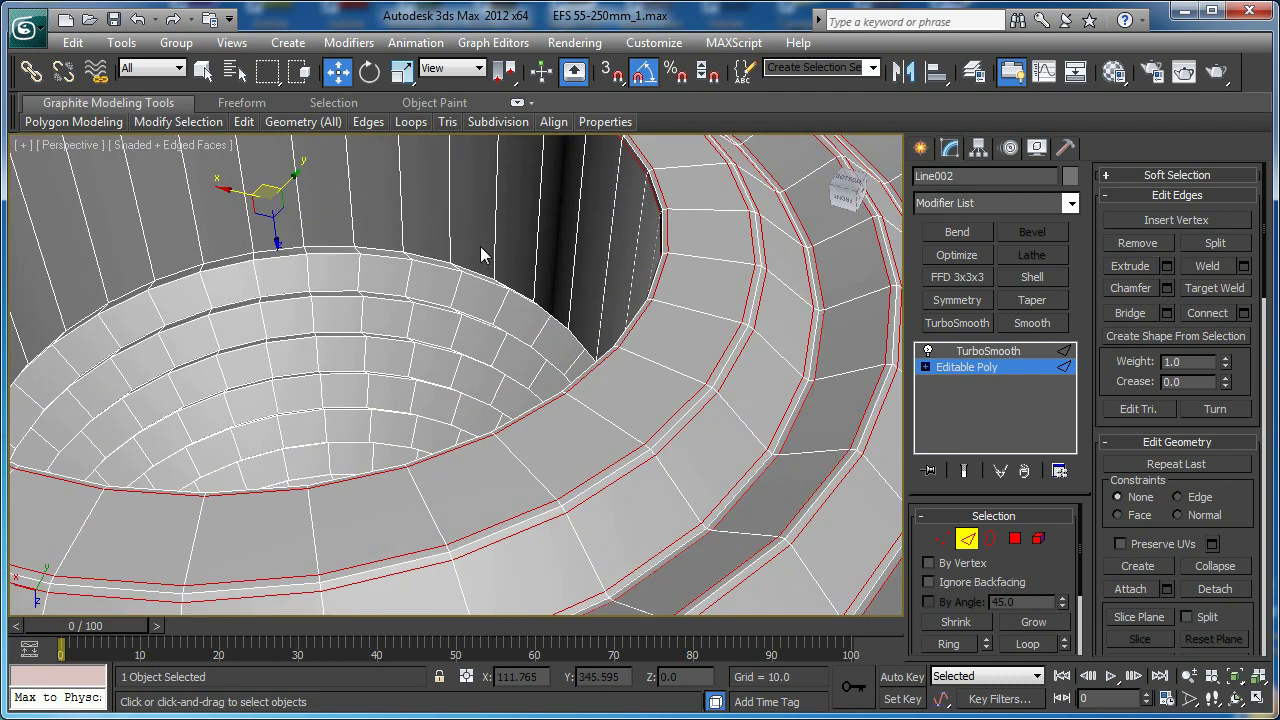
pyautogui.click(476, 271)
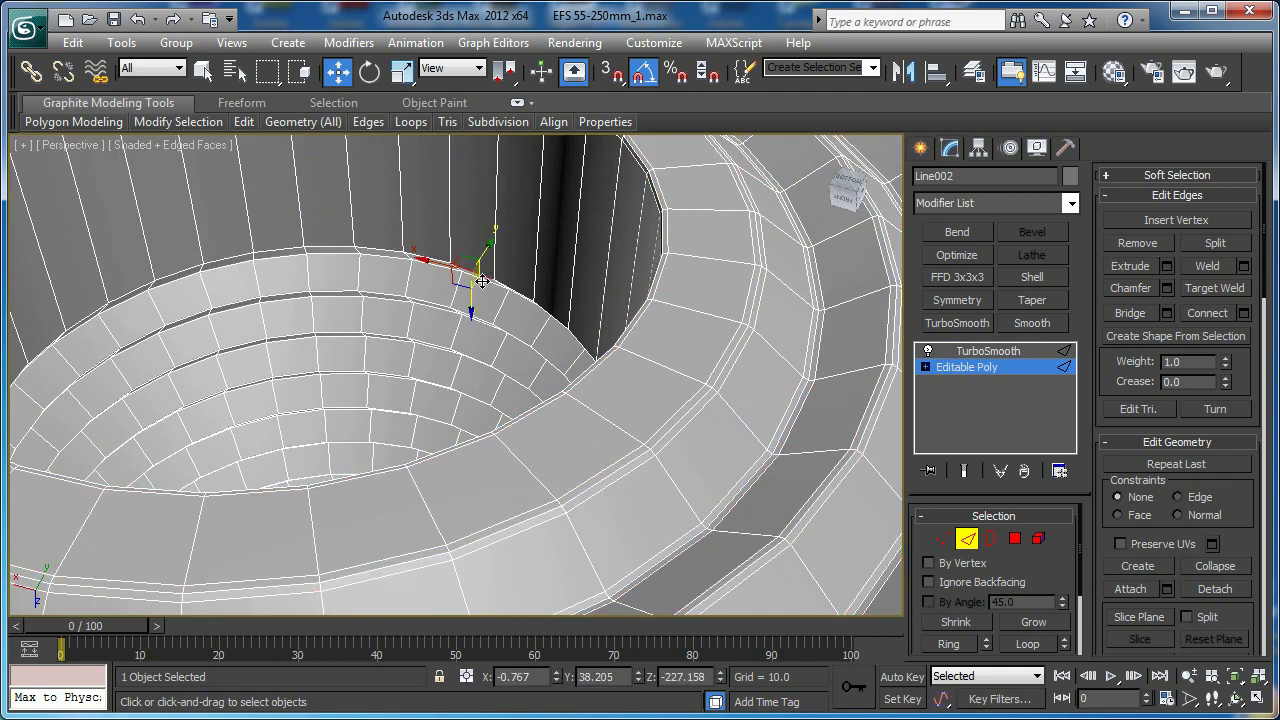
pyautogui.keyDown('ctrl'); pyautogui.click(384, 257); pyautogui.keyUp('ctrl')
pyautogui.keyDown('ctrl'); pyautogui.click(384, 296); pyautogui.keyUp('ctrl')
pyautogui.keyDown('alt'); pyautogui.moveTo(480, 352); pyautogui.dragTo(510, 343, button='middle'); pyautogui.keyUp('alt')
pyautogui.click(1034, 646)
pyautogui.keyDown('alt'); pyautogui.moveTo(527, 279); pyautogui.dragTo(492, 273, button='middle'); pyautogui.keyUp('alt')
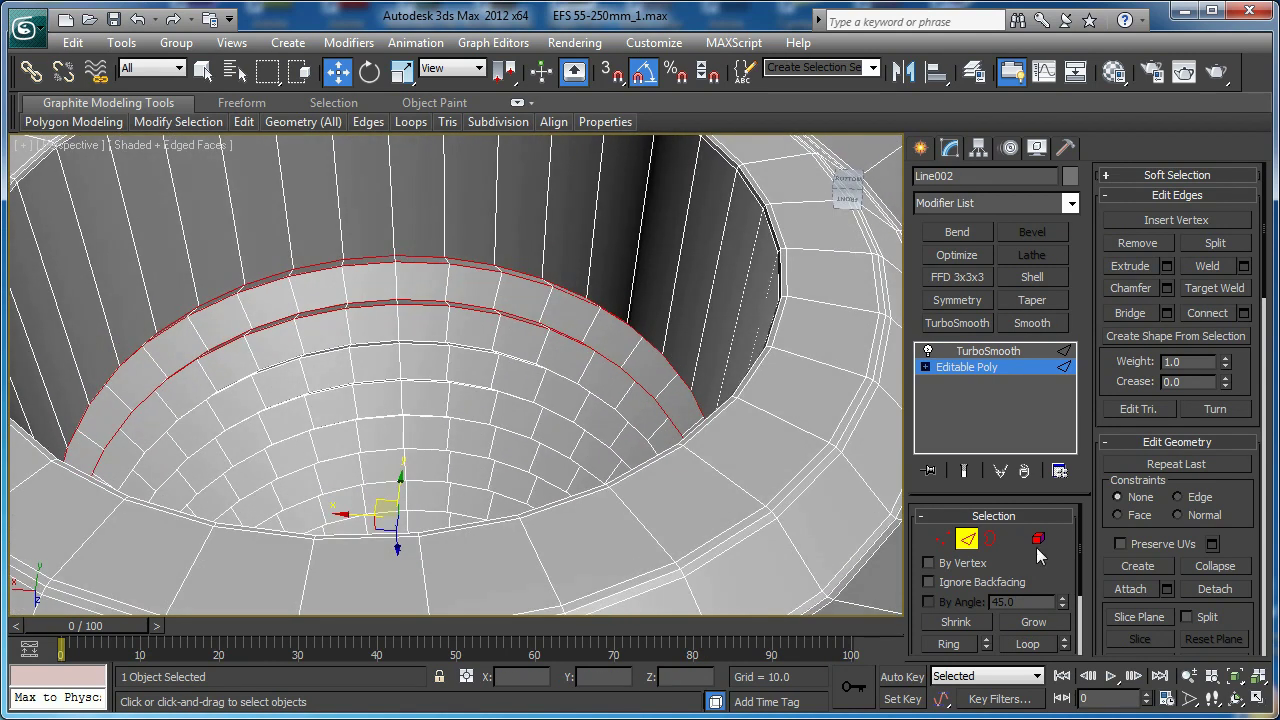
# Extend the edge selection to all the remaining stepped loops down the inside of the central bore
pyautogui.keyDown('alt'); pyautogui.click(988, 647); pyautogui.keyUp('alt')
pyautogui.keyDown('ctrl'); pyautogui.click(985, 638); pyautogui.keyUp('ctrl')
pyautogui.keyDown('ctrl'); pyautogui.click(985, 638); pyautogui.keyUp('ctrl')
pyautogui.keyDown('ctrl'); pyautogui.click(985, 638); pyautogui.keyUp('ctrl')
pyautogui.keyDown('ctrl'); pyautogui.click(985, 638); pyautogui.keyUp('ctrl')
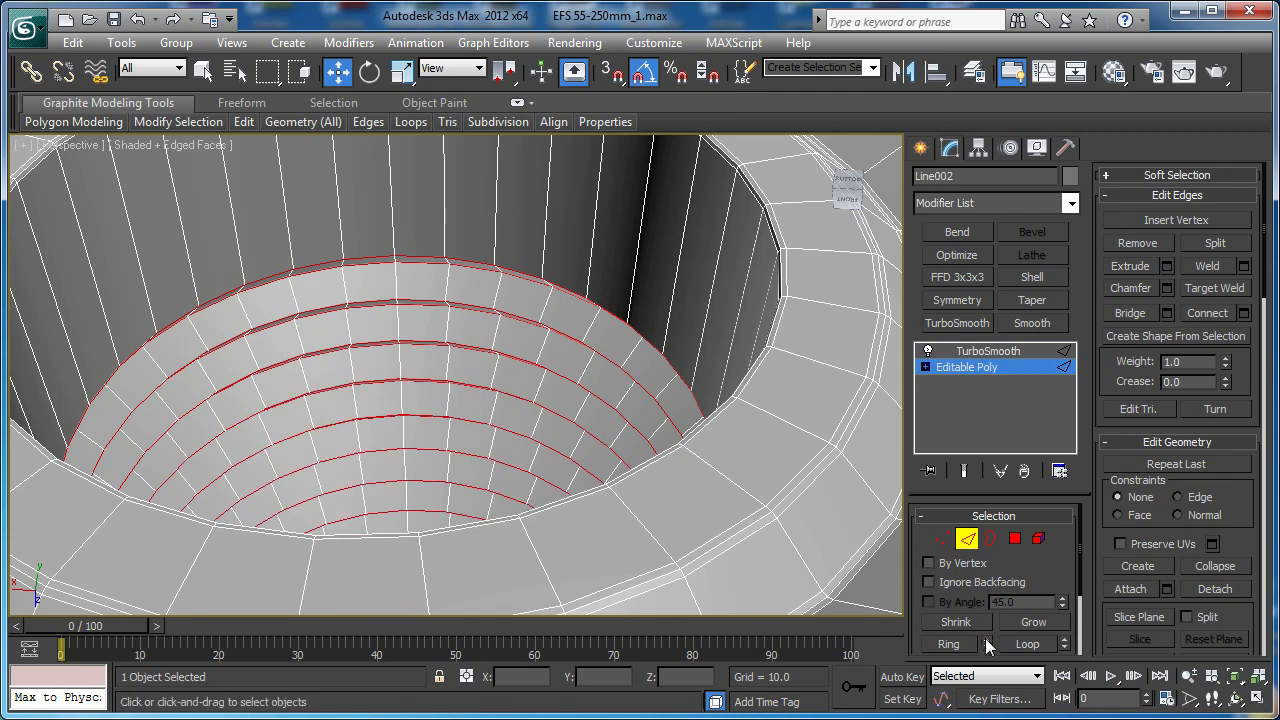
pyautogui.keyDown('alt'); pyautogui.moveTo(590, 348); pyautogui.dragTo(580, 420, button='middle'); pyautogui.keyUp('alt')
pyautogui.keyDown('ctrl'); pyautogui.click(988, 639); pyautogui.keyUp('ctrl')
pyautogui.keyDown('ctrl'); pyautogui.click(988, 639); pyautogui.keyUp('ctrl')
pyautogui.keyDown('ctrl'); pyautogui.click(989, 639); pyautogui.keyUp('ctrl')
pyautogui.keyDown('alt'); pyautogui.moveTo(432, 352); pyautogui.dragTo(549, 408, button='middle'); pyautogui.keyUp('alt')
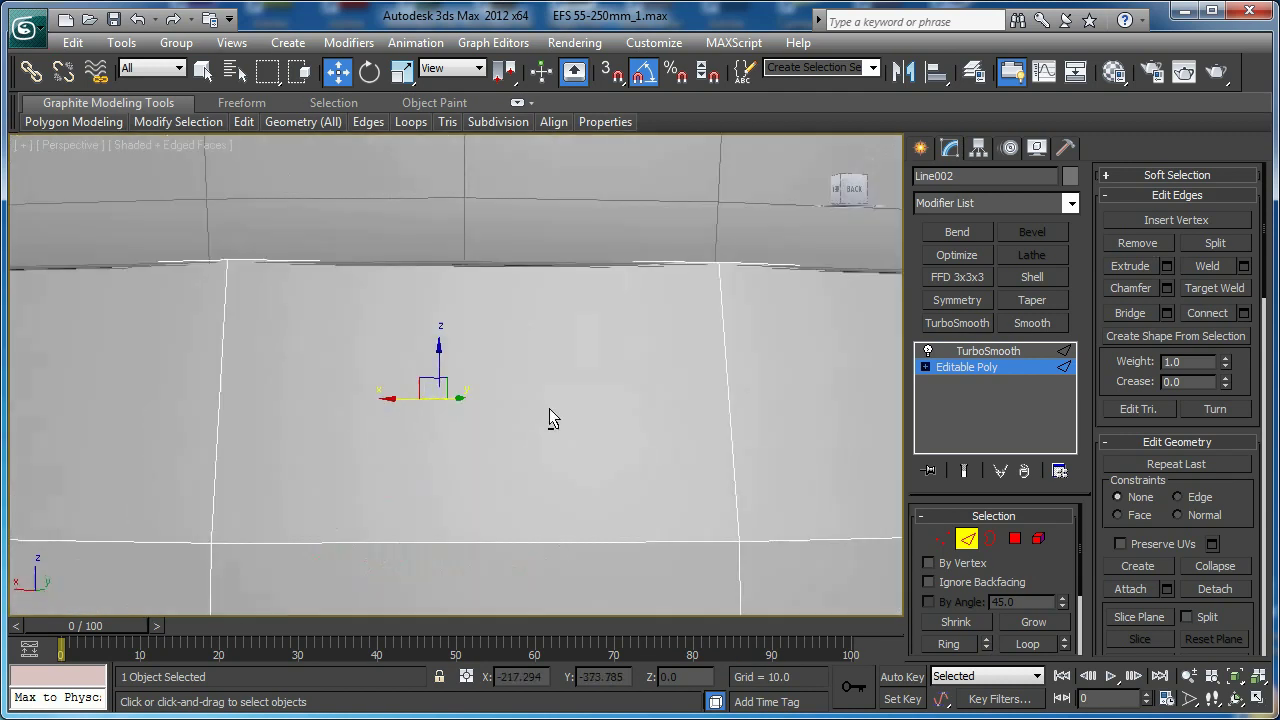
# Isolate the rear lens part and return to its Editable Poly edges, with the stepped bore loops selected
pyautogui.scroll(-10, 560, 340)
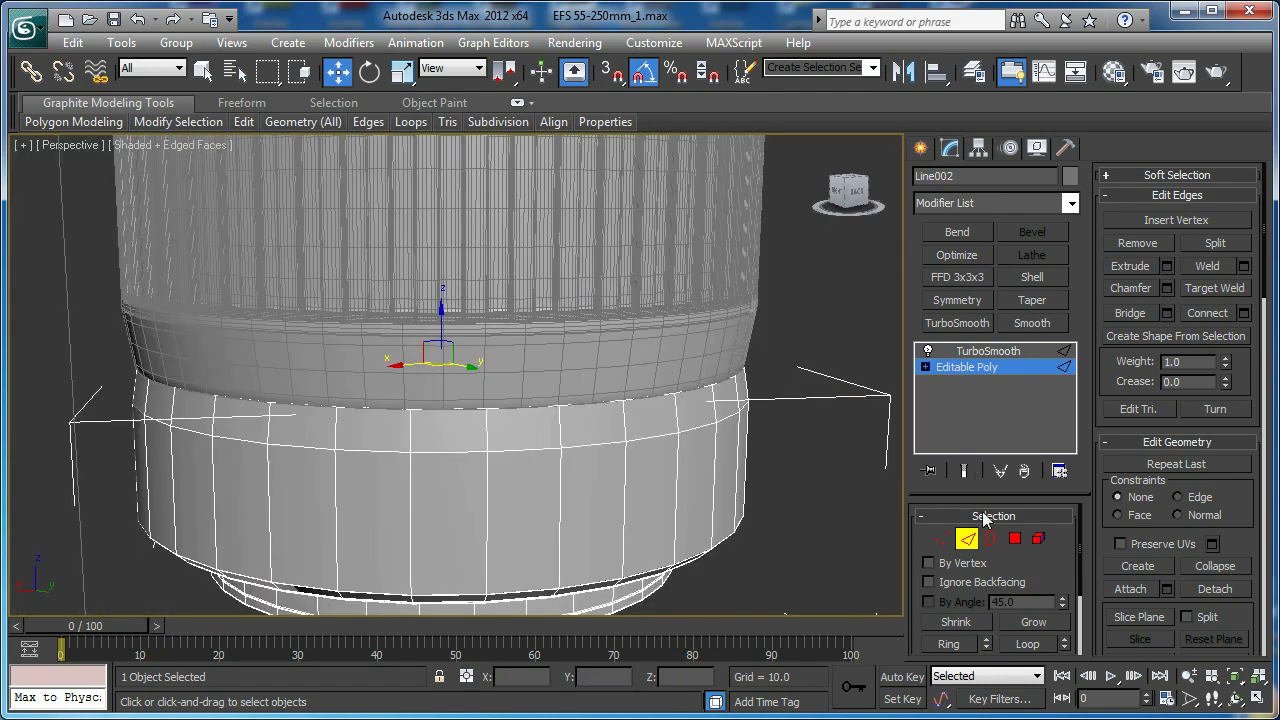
pyautogui.hotkey('alt', 'q')
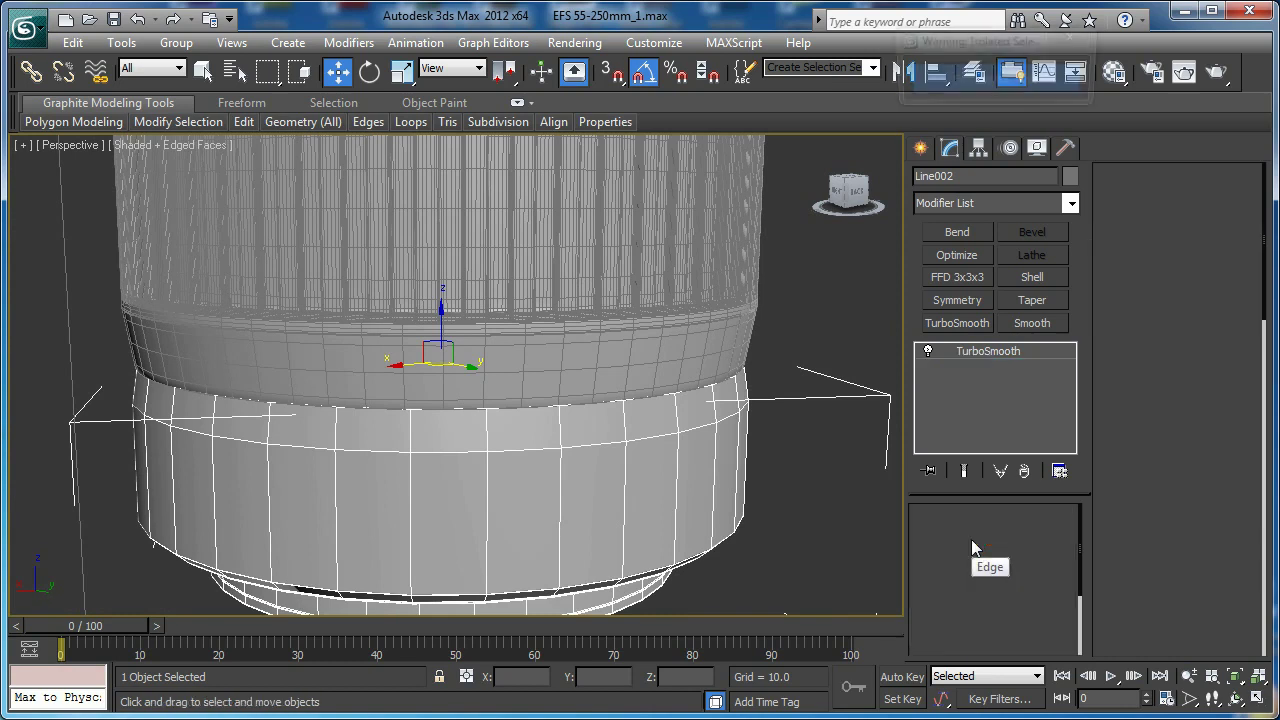
pyautogui.scroll(3, 514, 366)
pyautogui.keyDown('alt'); pyautogui.moveTo(508, 357); pyautogui.dragTo(512, 412, button='middle'); pyautogui.keyUp('alt')
pyautogui.click(946, 367)
pyautogui.scroll(4, 690, 300)
pyautogui.moveTo(690, 270); pyautogui.dragTo(591, 360, button='middle')
pyautogui.press('2')
pyautogui.scroll(3, 520, 400)
pyautogui.moveTo(499, 413); pyautogui.dragTo(500, 353, button='middle')
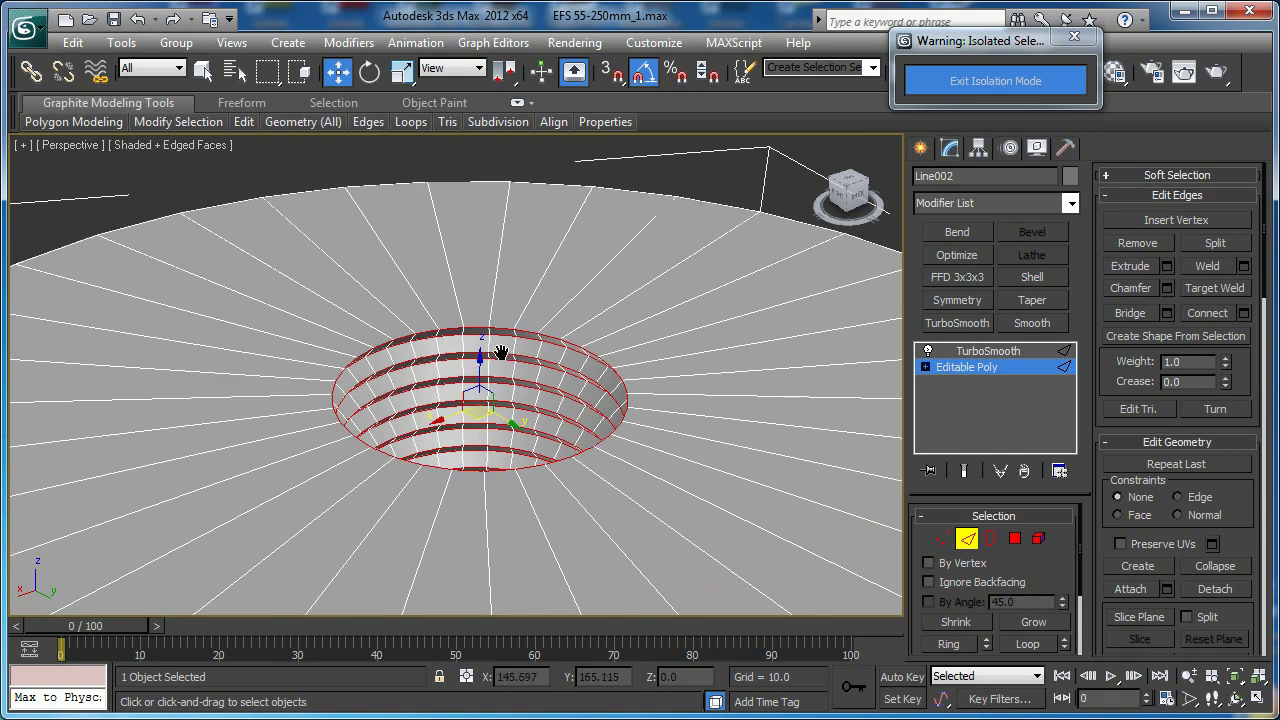
pyautogui.press('j')
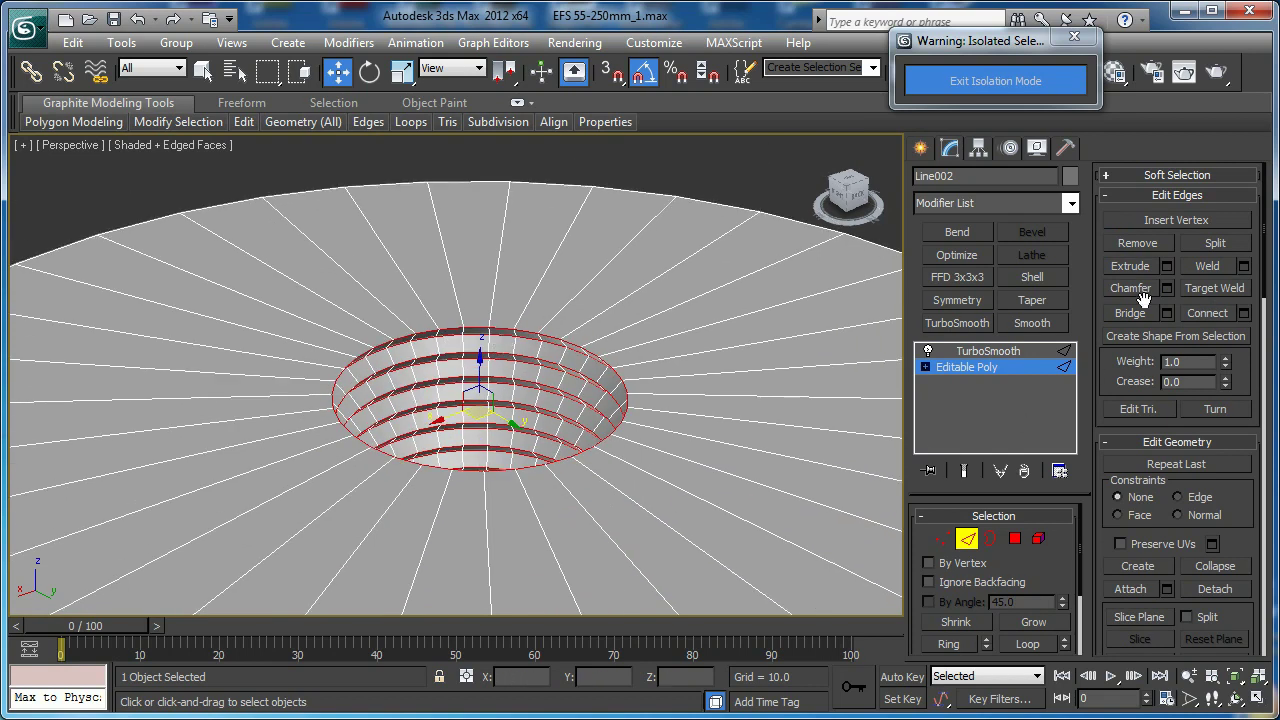
# Chamfer the selected stepped bore loops by 0.619 with 2 segments
pyautogui.click(1166, 288)
pyautogui.scroll(5, 374, 314)
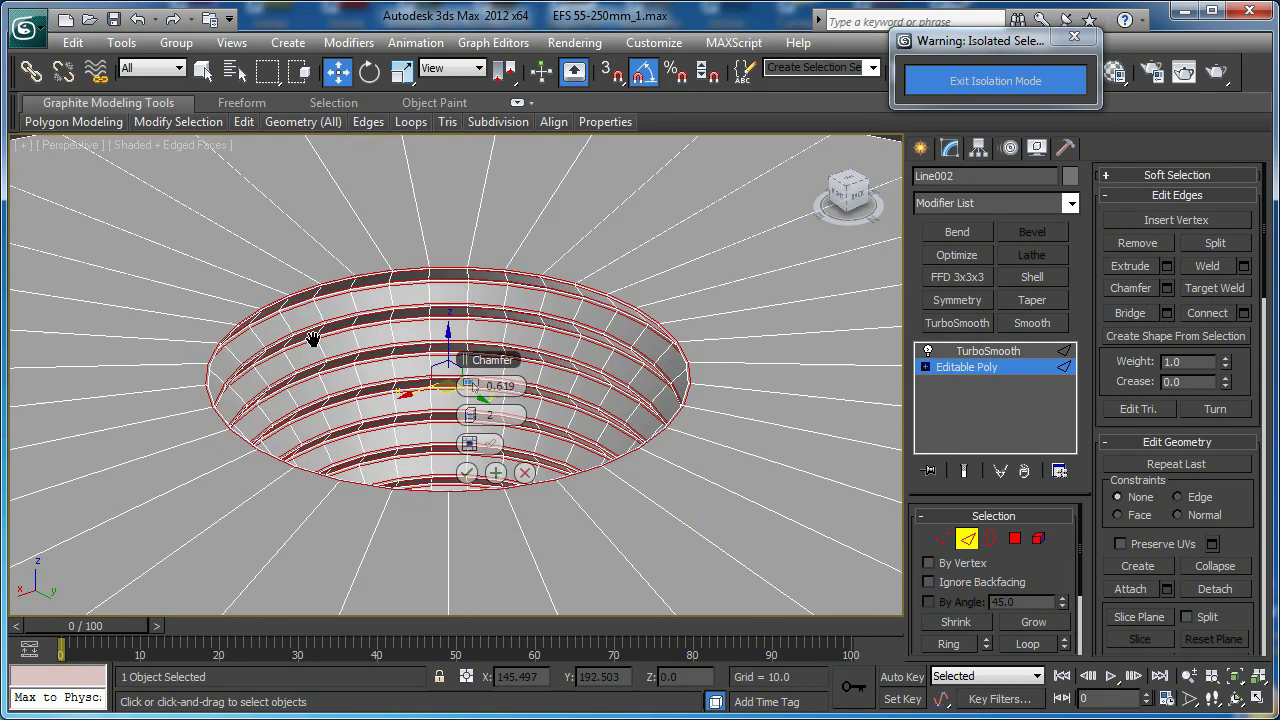
pyautogui.click(468, 475)
pyautogui.scroll(-7, 406, 309)
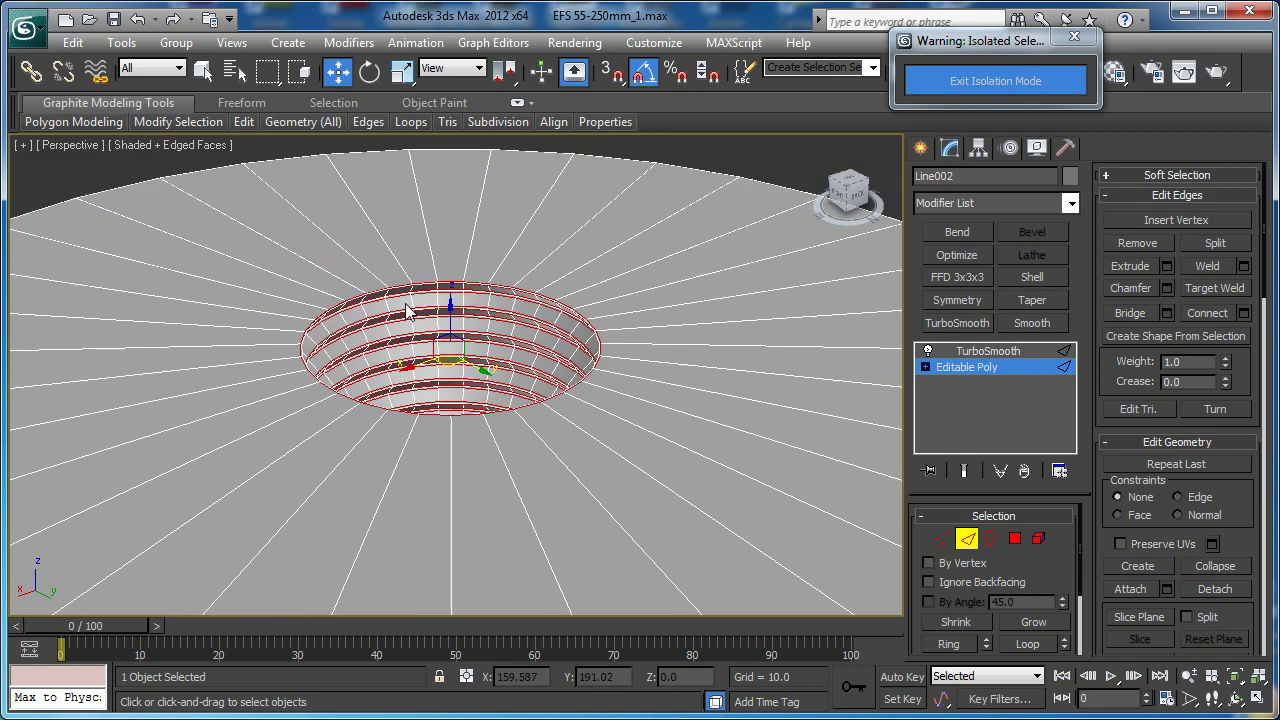
# Connect the ring of radial edges on the flat disc face with 1 segment and slide 97, beside the outer rim
pyautogui.keyDown('alt'); pyautogui.moveTo(427, 390); pyautogui.dragTo(448, 440, button='middle'); pyautogui.keyUp('alt')
pyautogui.scroll(4, 432, 362)
pyautogui.click(491, 413)
pyautogui.click(405, 378)
pyautogui.hotkey('alt', 'r')
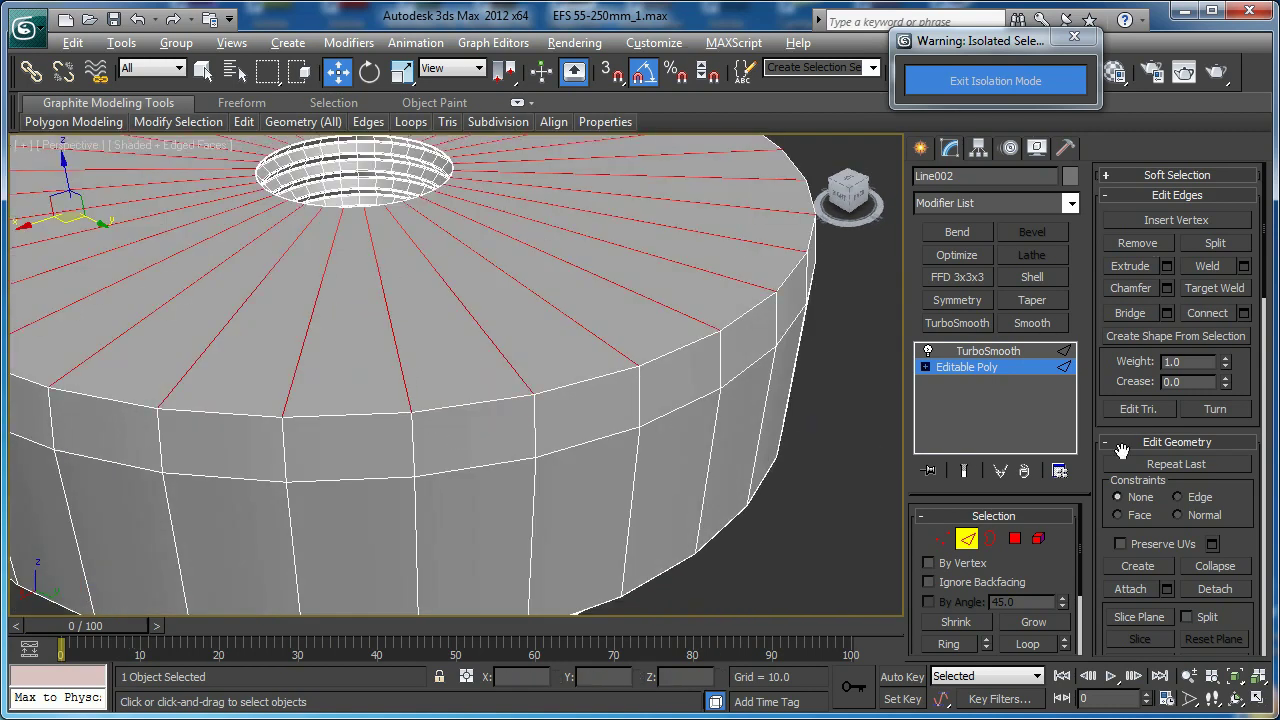
pyautogui.click(1242, 315)
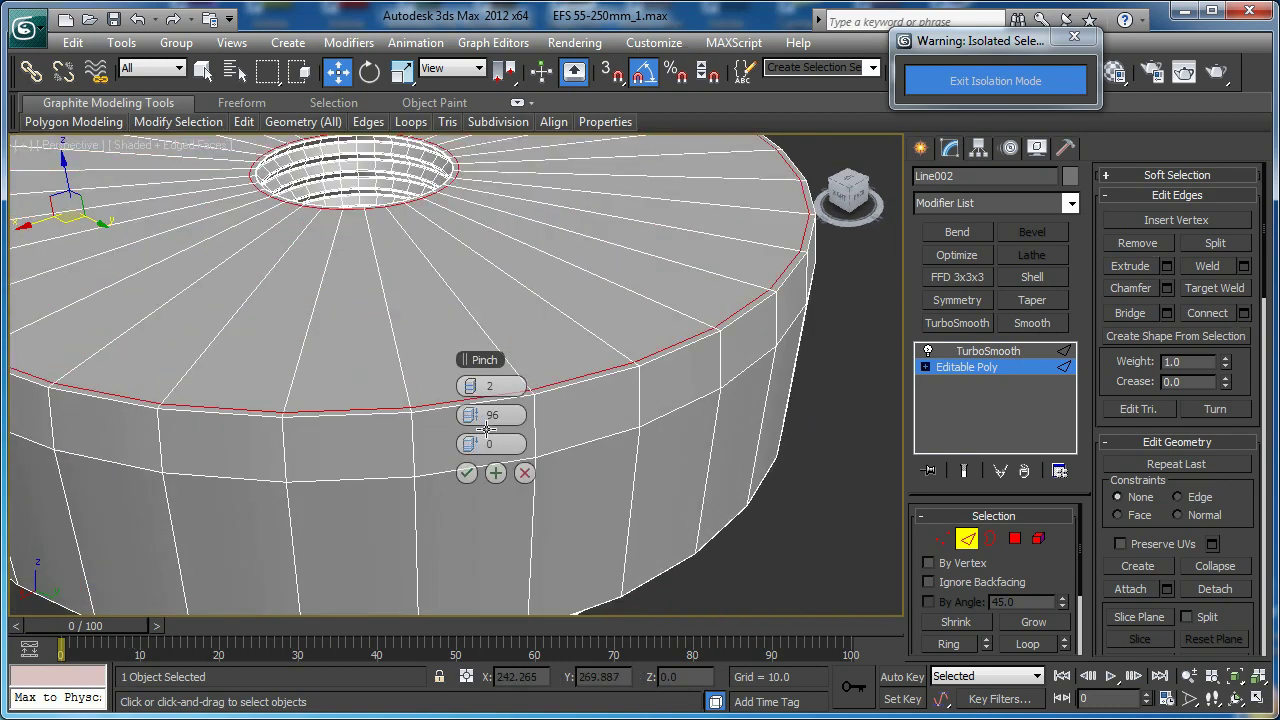
pyautogui.moveTo(478, 452); pyautogui.dragTo(864, 405)
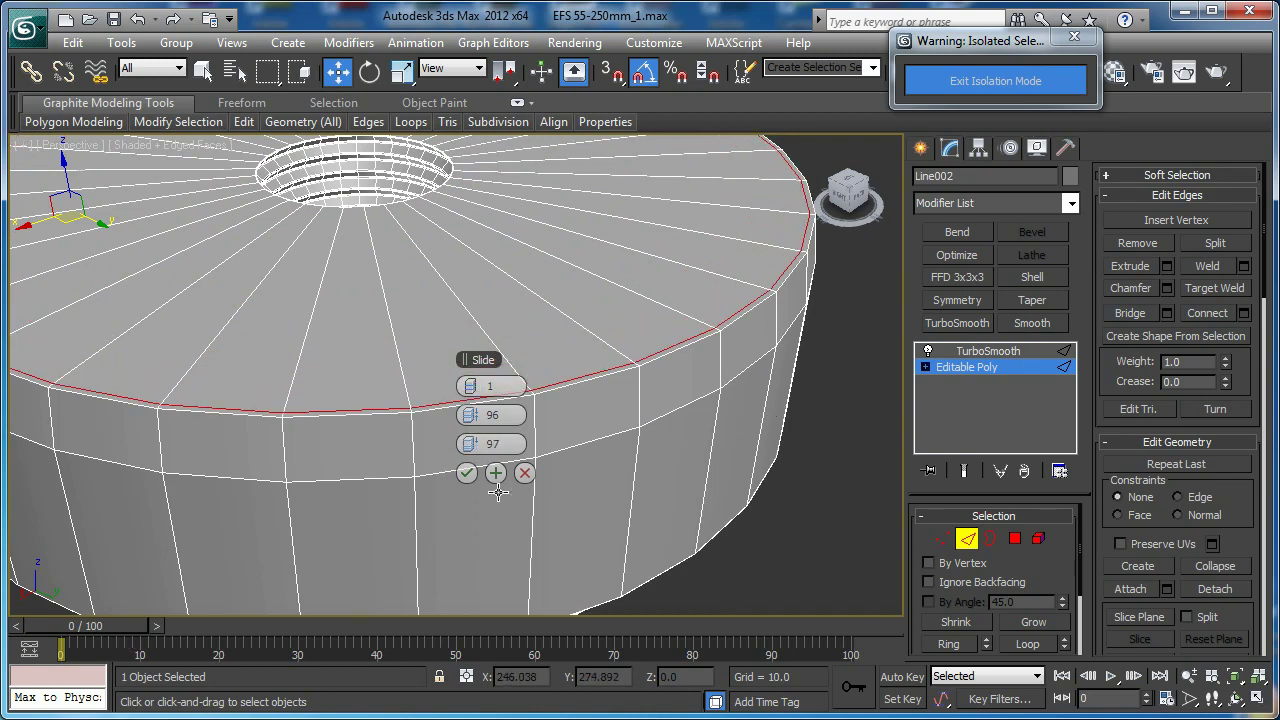
pyautogui.click(467, 473)
# Connect the ring of vertical edges on the narrow band below the rim with 1 segment and slide -93
pyautogui.click(539, 412)
pyautogui.click(536, 425)
pyautogui.hotkey('alt', 'r')
pyautogui.scroll(4, 540, 426)
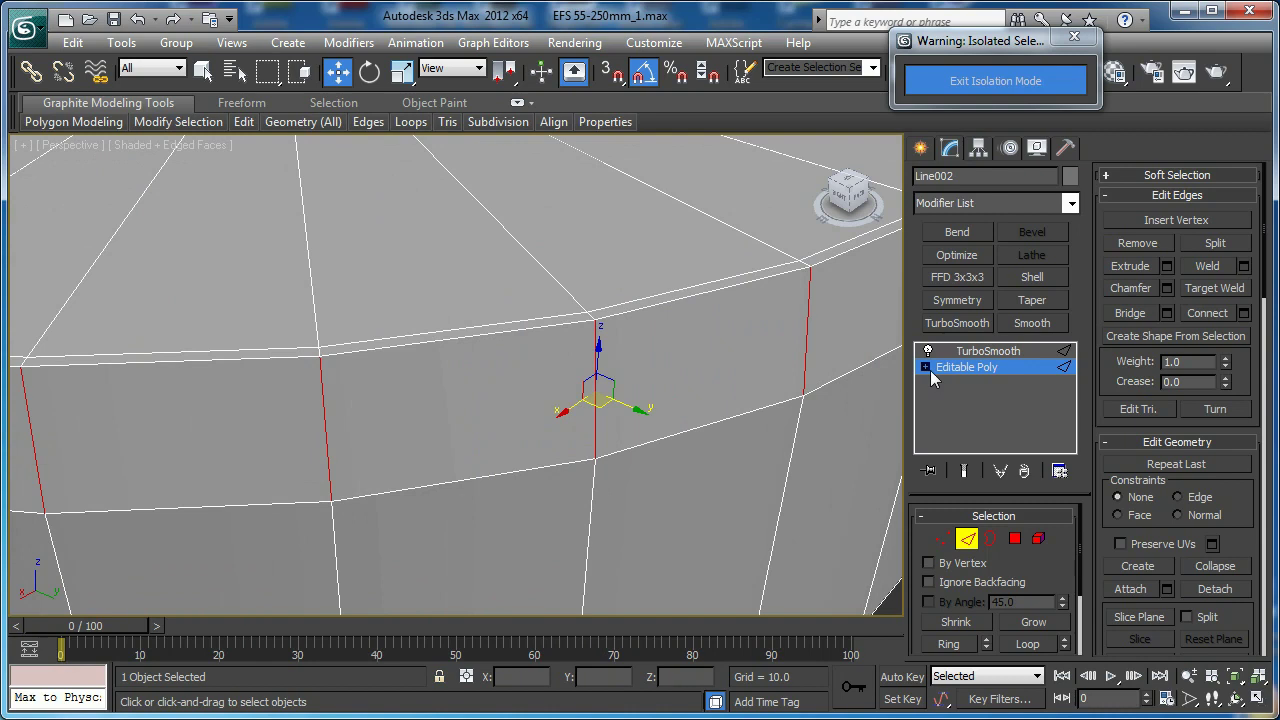
pyautogui.click(1245, 317)
pyautogui.rightClick(477, 445)
pyautogui.moveTo(477, 445); pyautogui.dragTo(107, 415)
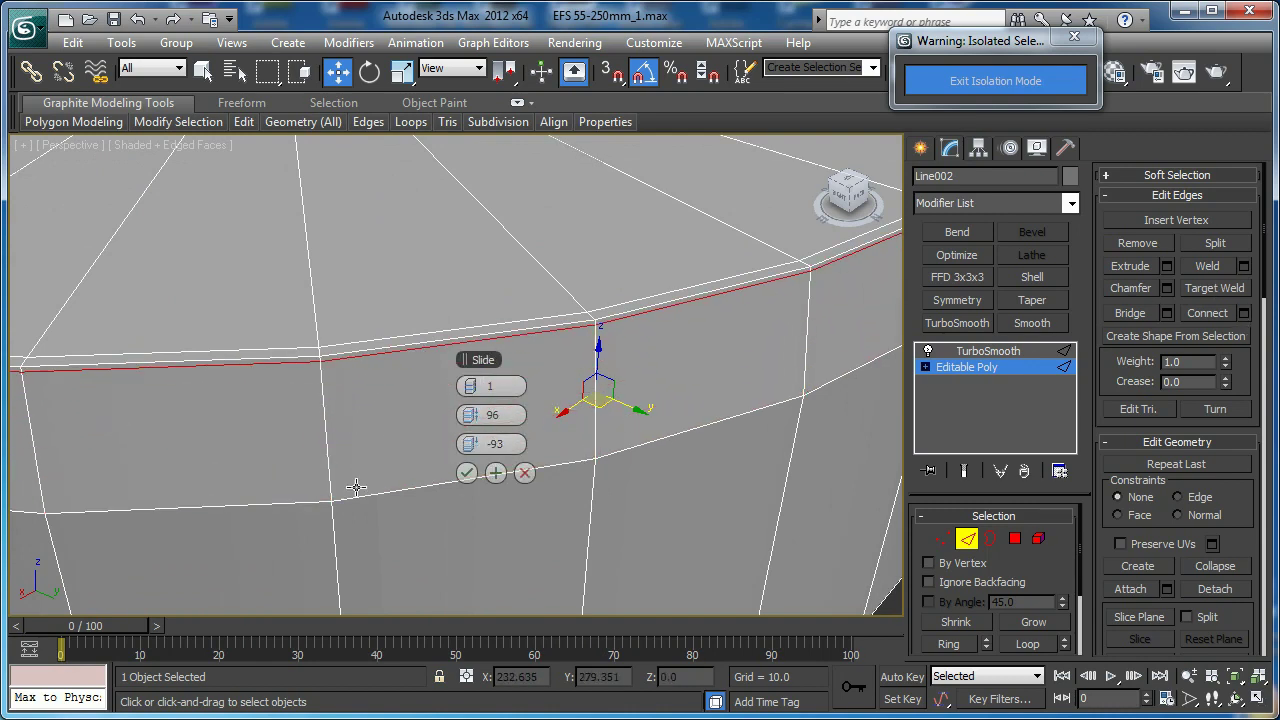
pyautogui.click(466, 472)
# Connect the ring of vertical edges on the tall outer side wall with 1 segment and slide 99
pyautogui.click(593, 506)
pyautogui.press('f')
pyautogui.press('z')
pyautogui.moveTo(601, 490); pyautogui.dragTo(495, 458, button='middle')
pyautogui.scroll(-3, 541, 436)
pyautogui.hotkey('alt', 'r')
pyautogui.press('p')
pyautogui.press('z')
pyautogui.scroll(10, 495, 458)
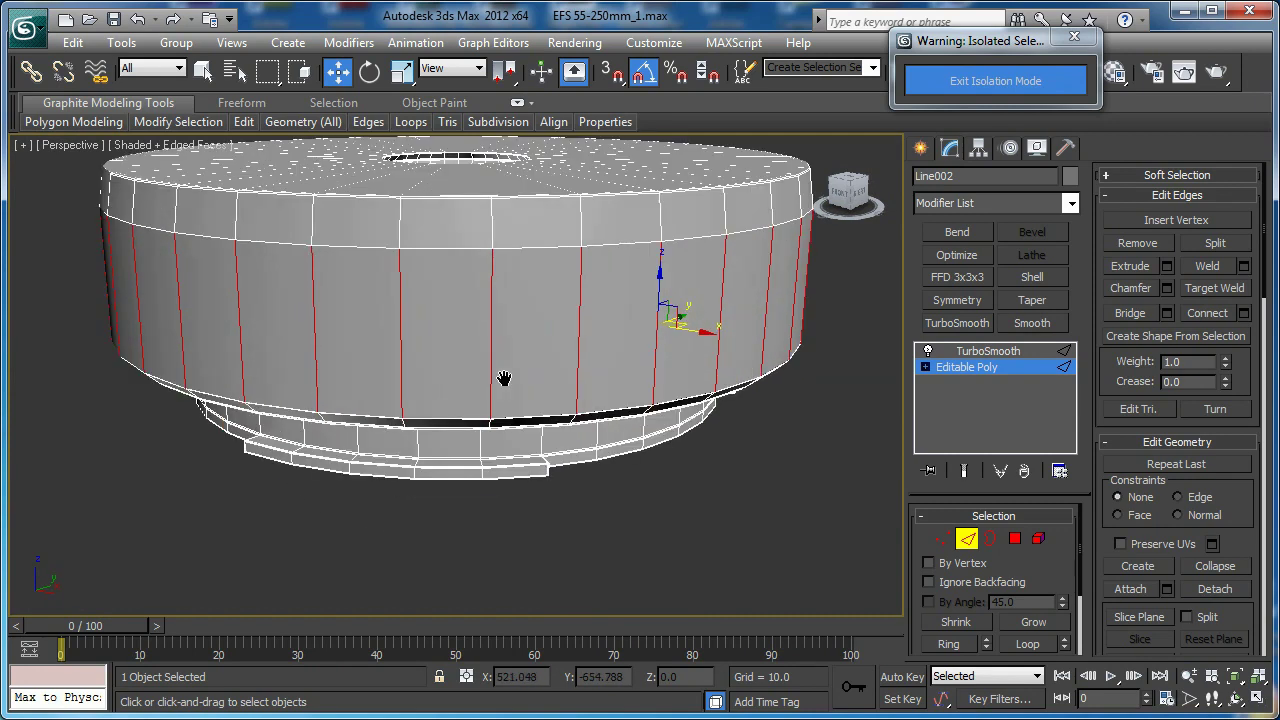
pyautogui.click(1243, 314)
pyautogui.moveTo(479, 444); pyautogui.dragTo(879, 426)
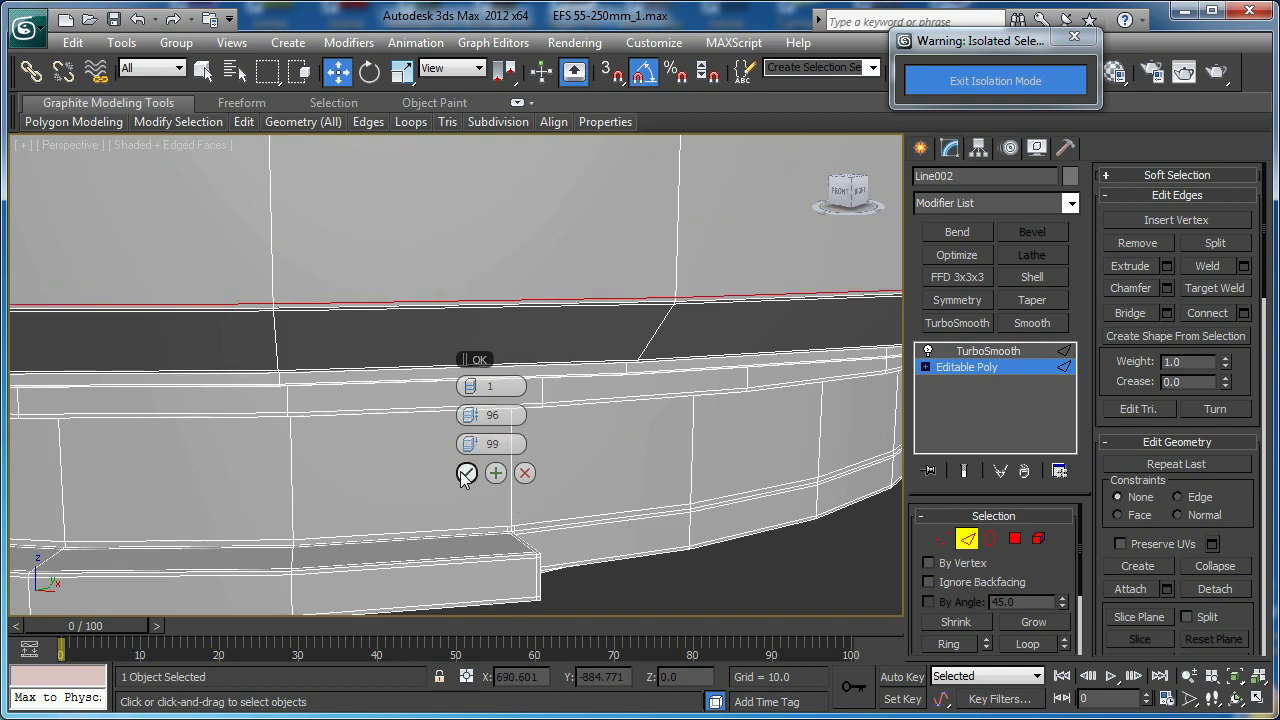
pyautogui.click(467, 472)
# Deselect the part and inspect the smoothed rear mount without edge display
pyautogui.click(966, 540)
pyautogui.click(751, 558)
pyautogui.press('F4')
pyautogui.moveTo(642, 365); pyautogui.dragTo(646, 423, button='middle')
pyautogui.scroll(-6, 646, 423)
pyautogui.keyDown('alt'); pyautogui.moveTo(600, 340); pyautogui.dragTo(503, 371, button='middle'); pyautogui.keyUp('alt')
pyautogui.scroll(5, 379, 270)
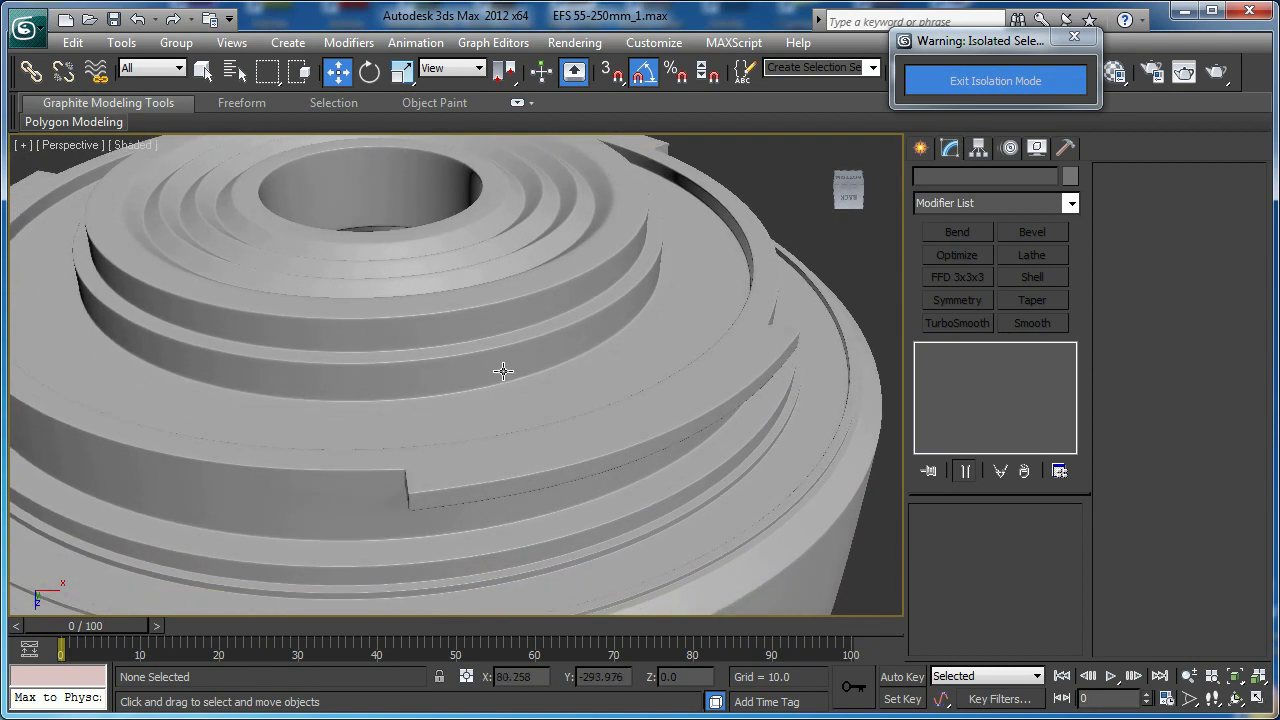
# Switch to Windows Photo Viewer and examine the gold contacts in the EF-S Mount reference photo
pyautogui.click(380, 718)
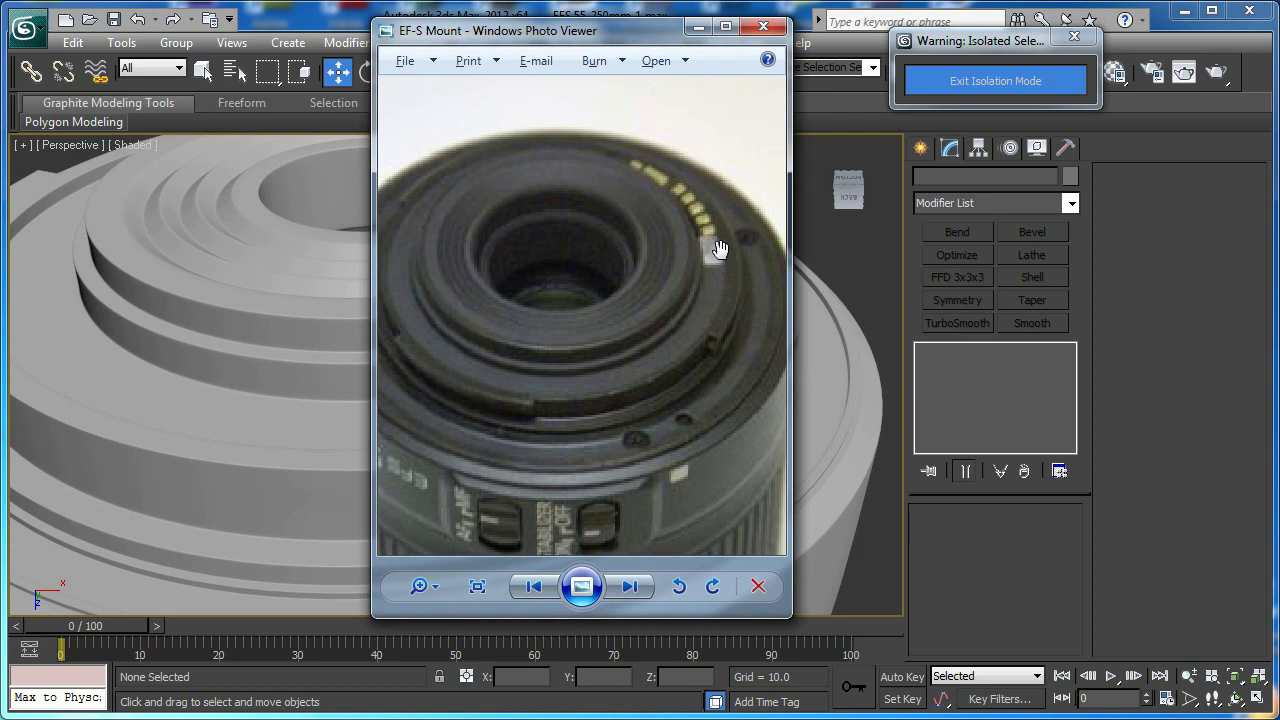
pyautogui.scroll(2, 712, 244)
pyautogui.moveTo(712, 238); pyautogui.dragTo(698, 271)
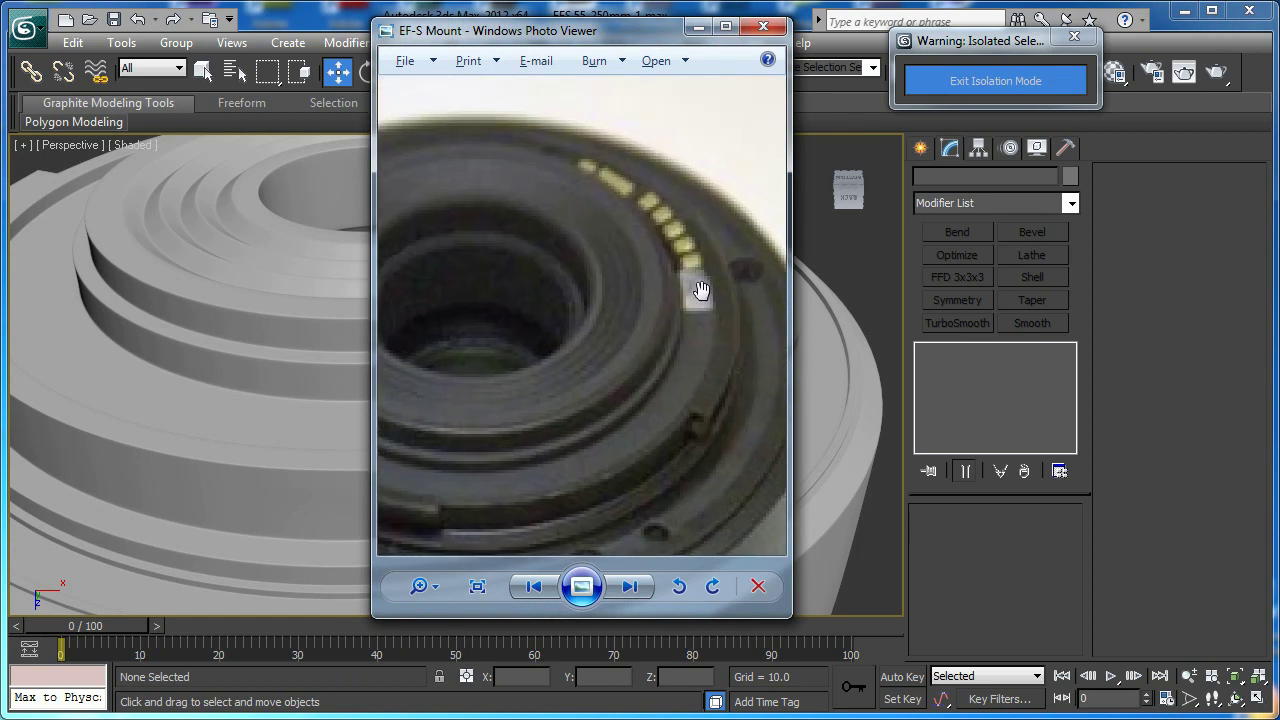
pyautogui.click(697, 31)
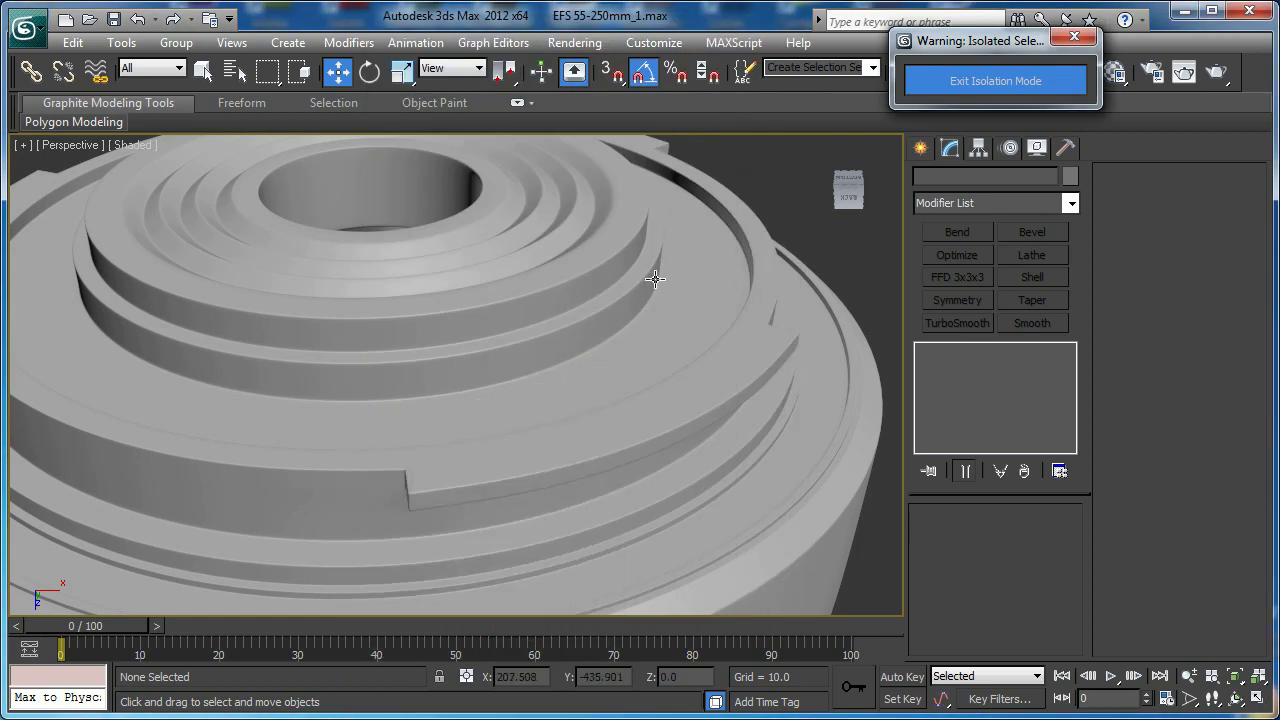
# Select eight adjacent polygons along the flat ring outside the raised central steps, at the Editable Poly level
pyautogui.moveTo(657, 277); pyautogui.dragTo(612, 288, button='middle')
pyautogui.click(604, 304)
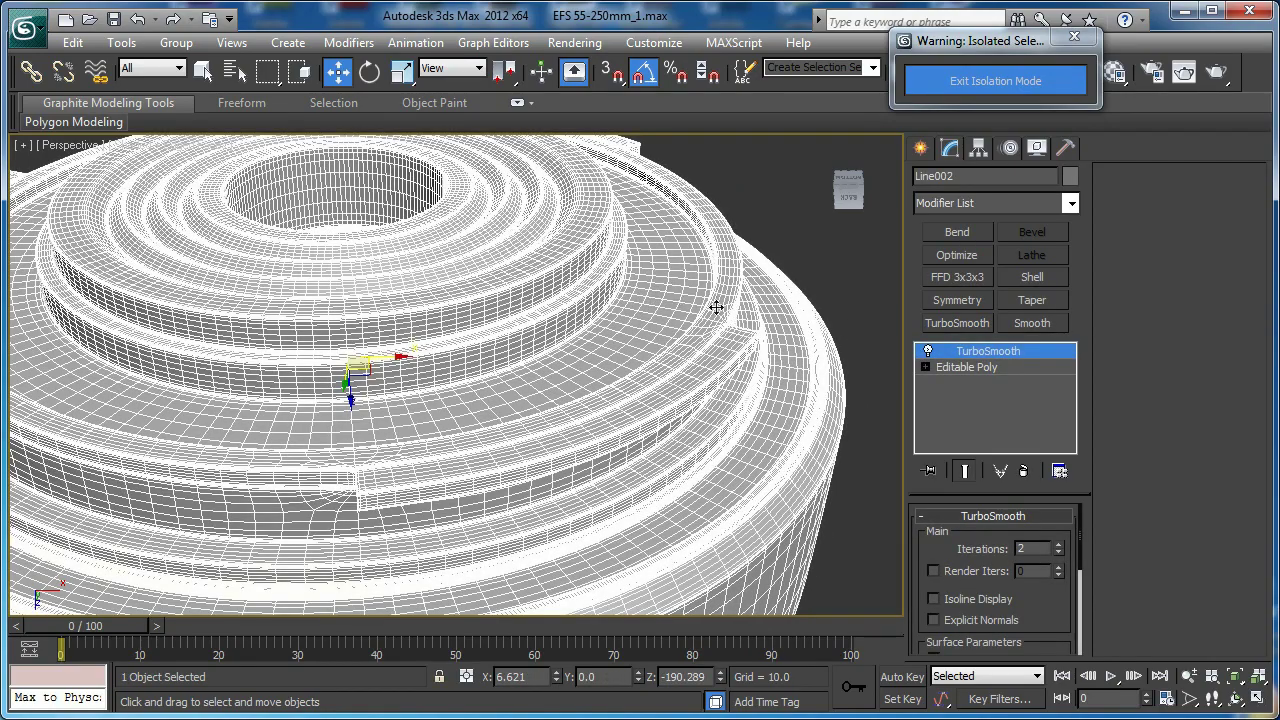
pyautogui.click(979, 367)
pyautogui.press('4')
pyautogui.scroll(-3, 623, 337)
pyautogui.keyDown('alt'); pyautogui.moveTo(615, 278); pyautogui.dragTo(418, 412, button='middle'); pyautogui.keyUp('alt')
pyautogui.click(422, 408)
pyautogui.keyDown('ctrl'); pyautogui.click(478, 403); pyautogui.keyUp('ctrl')
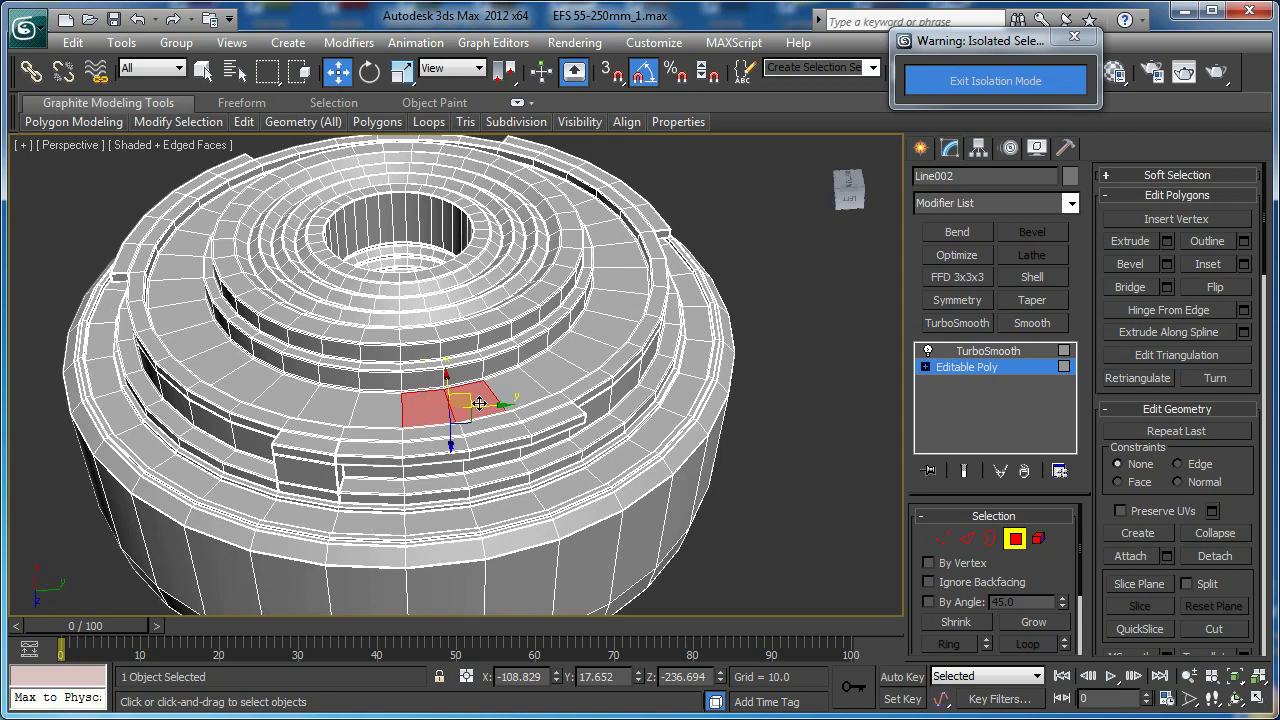
pyautogui.keyDown('ctrl'); pyautogui.click(515, 388); pyautogui.keyUp('ctrl')
pyautogui.keyDown('ctrl'); pyautogui.click(546, 373); pyautogui.keyUp('ctrl')
pyautogui.keyDown('ctrl'); pyautogui.click(588, 346); pyautogui.keyUp('ctrl')
pyautogui.keyDown('ctrl'); pyautogui.click(603, 332); pyautogui.keyUp('ctrl')
pyautogui.moveTo(1024, 566); pyautogui.dragTo(1023, 450)
pyautogui.keyDown('ctrl'); pyautogui.click(613, 303); pyautogui.keyUp('ctrl')
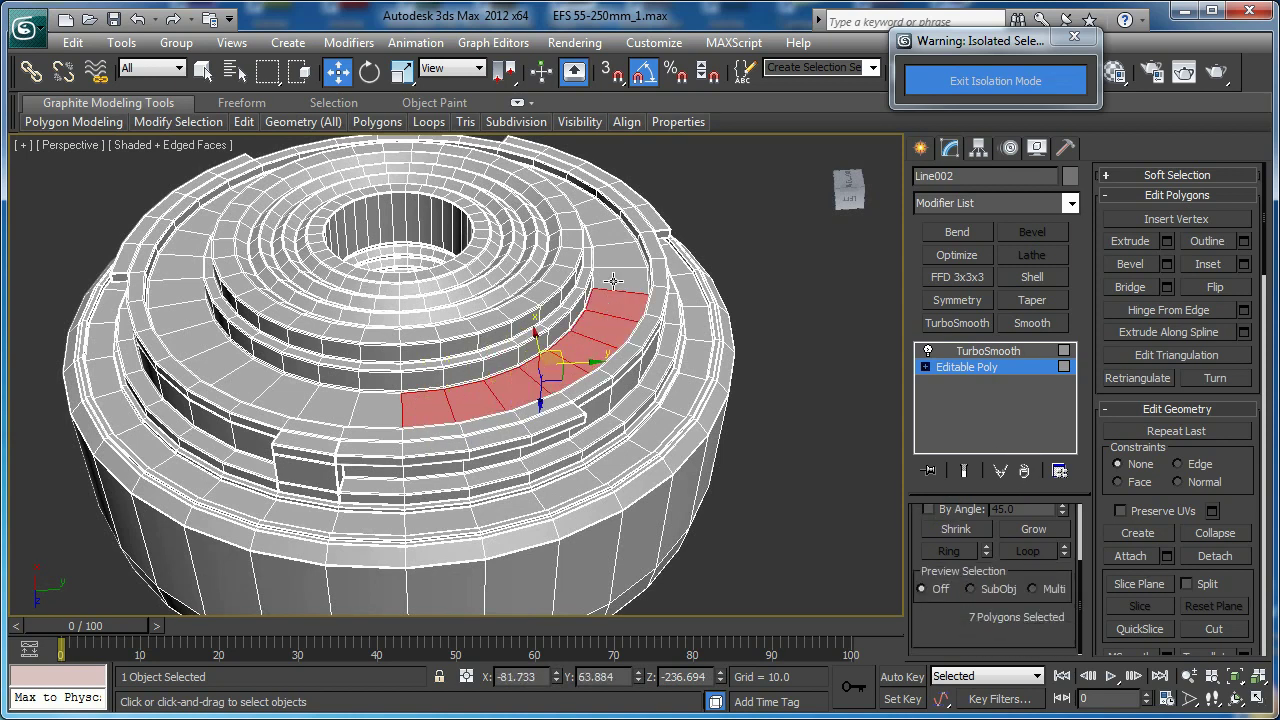
pyautogui.keyDown('ctrl'); pyautogui.click(613, 274); pyautogui.keyUp('ctrl')
# Extrude the eight selected polygons inward into a shallow recess and detach its floor polygons
pyautogui.keyDown('alt'); pyautogui.moveTo(617, 335); pyautogui.dragTo(611, 317, button='middle'); pyautogui.keyUp('alt')
pyautogui.scroll(1, 611, 317)
pyautogui.scroll(4, 422, 374)
pyautogui.moveTo(422, 374); pyautogui.dragTo(501, 380, button='middle')
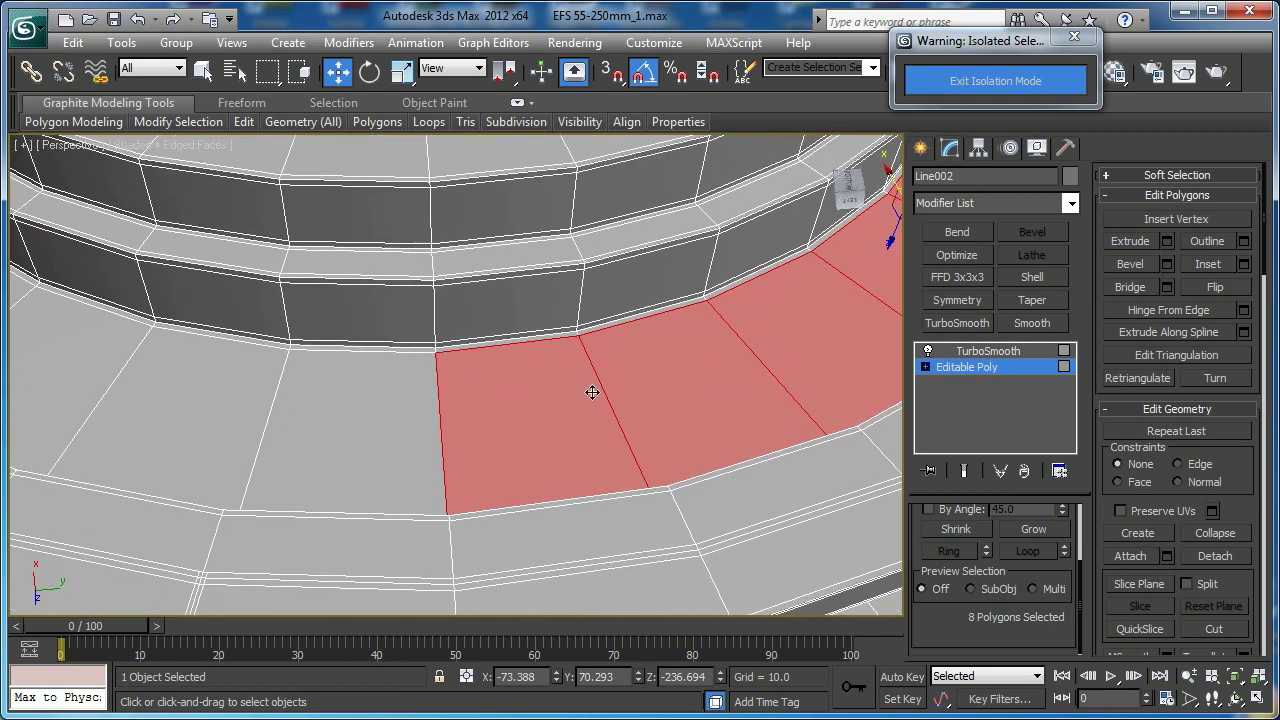
pyautogui.moveTo(592, 392); pyautogui.dragTo(545, 375, button='middle')
pyautogui.click(1168, 243)
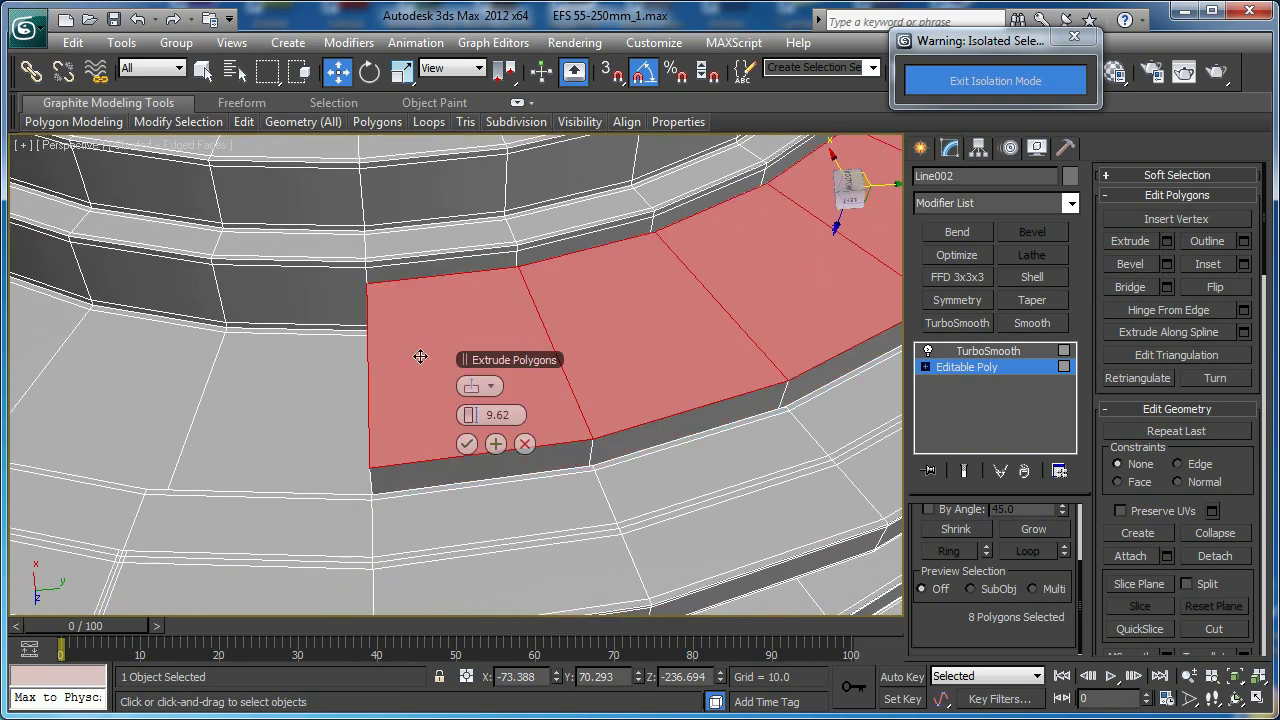
pyautogui.moveTo(466, 415); pyautogui.dragTo(466, 416)
pyautogui.keyDown('alt'); pyautogui.moveTo(361, 364); pyautogui.dragTo(415, 340, button='middle'); pyautogui.keyUp('alt')
pyautogui.click(466, 446)
pyautogui.moveTo(451, 249); pyautogui.dragTo(445, 302, button='middle')
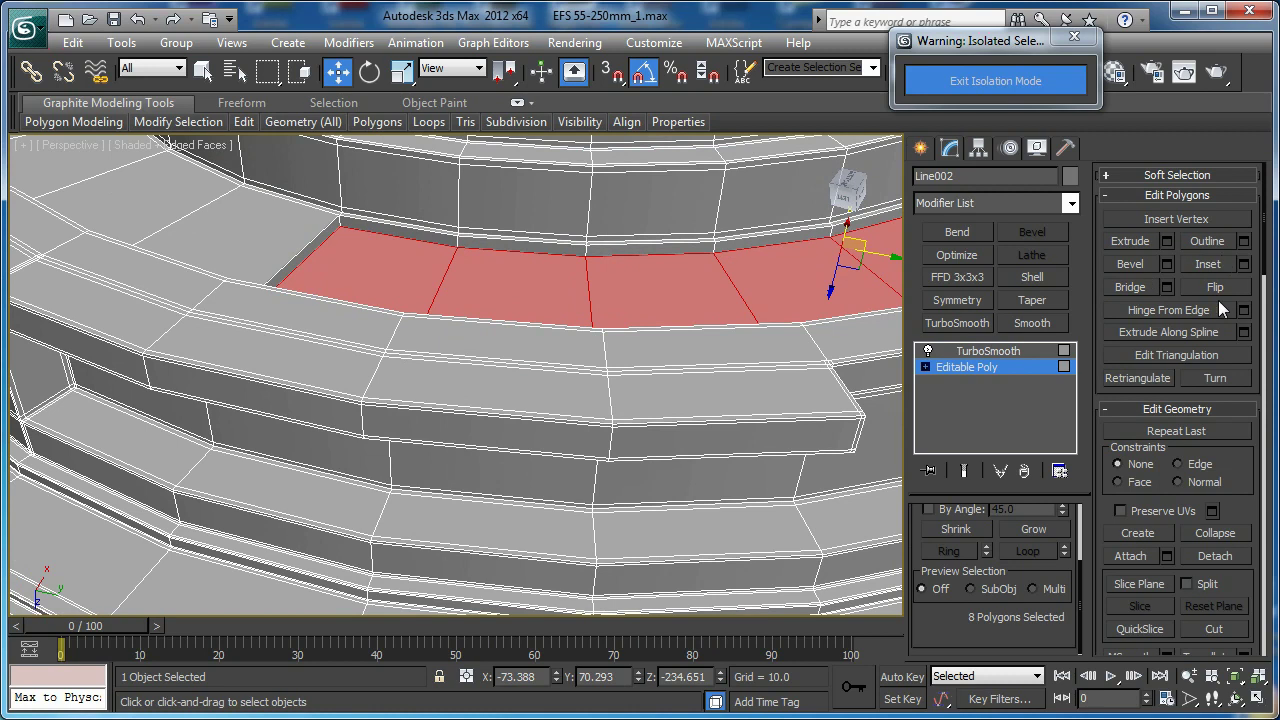
pyautogui.click(1227, 558)
pyautogui.click(705, 378)
# Connect the short vertical edges of the recess walls with 1 segment and slide -65, towards the upper rim
pyautogui.moveTo(328, 240); pyautogui.dragTo(628, 482, button='middle')
pyautogui.scroll(5, 395, 292)
pyautogui.press('2')
pyautogui.click(476, 237)
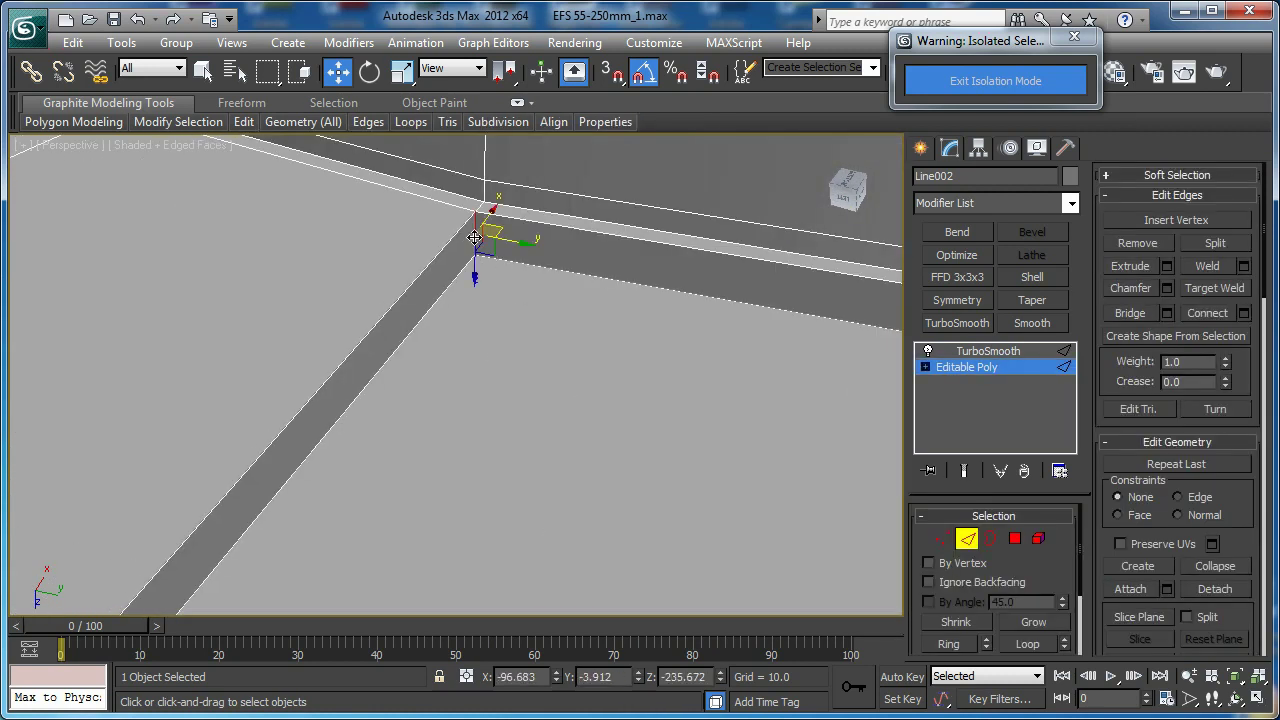
pyautogui.click(1243, 313)
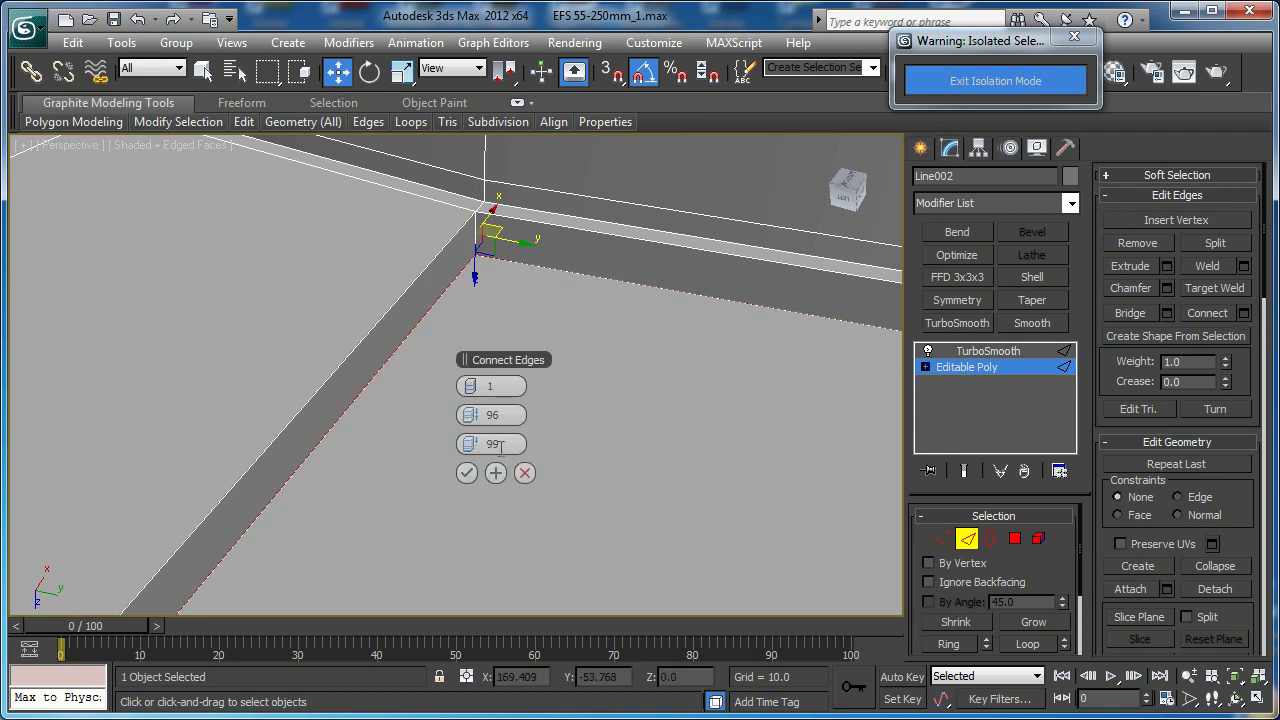
pyautogui.moveTo(466, 450); pyautogui.dragTo(202, 452)
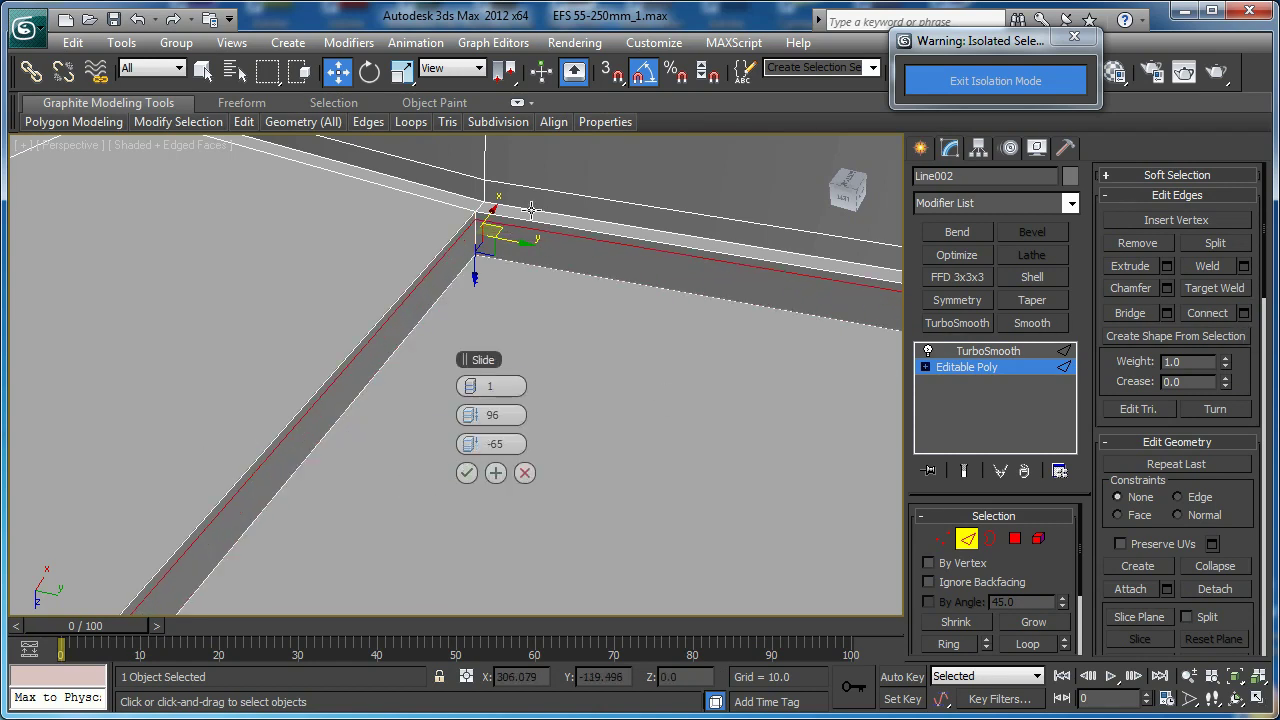
pyautogui.click(466, 473)
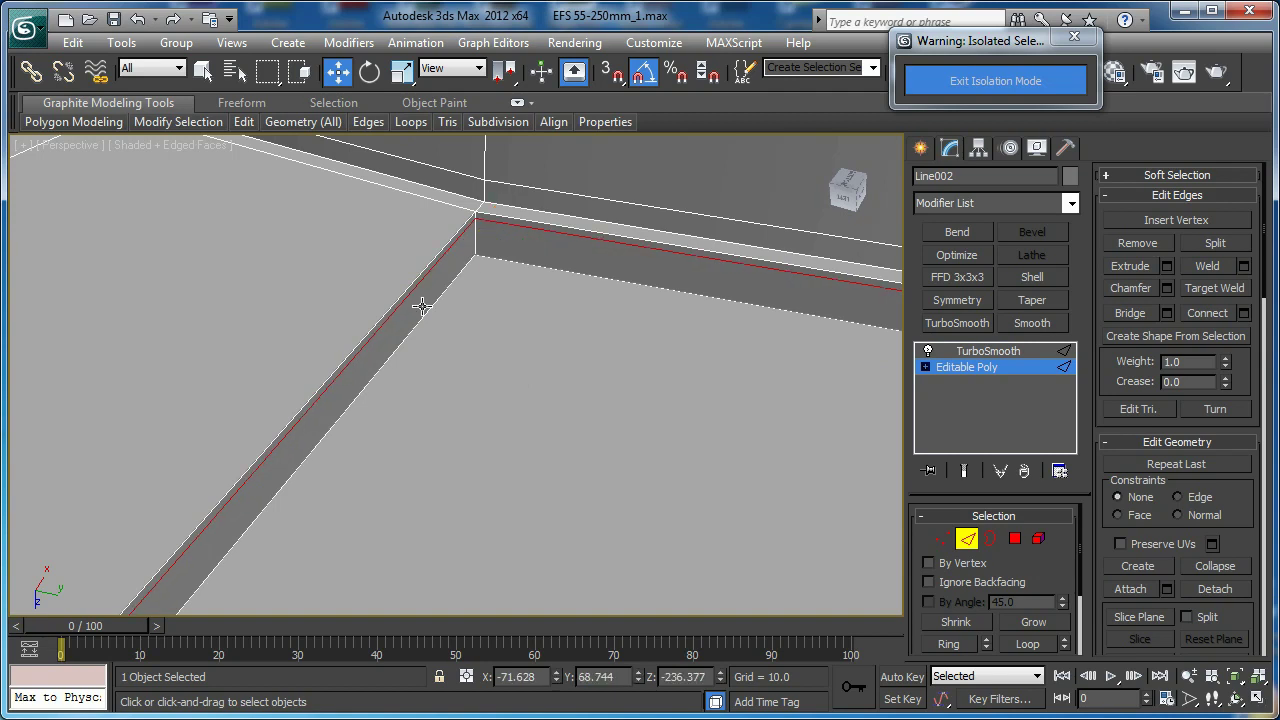
# Select the lengthwise edges bordering the inner recess wall on both sides of its first end corner
pyautogui.click(413, 284)
pyautogui.hotkey('alt', 'r')
pyautogui.scroll(-3, 431, 303)
pyautogui.keyDown('alt'); pyautogui.moveTo(434, 304); pyautogui.dragTo(445, 312, button='middle'); pyautogui.keyUp('alt')
pyautogui.scroll(3, 682, 330)
pyautogui.moveTo(682, 330); pyautogui.dragTo(566, 341, button='middle')
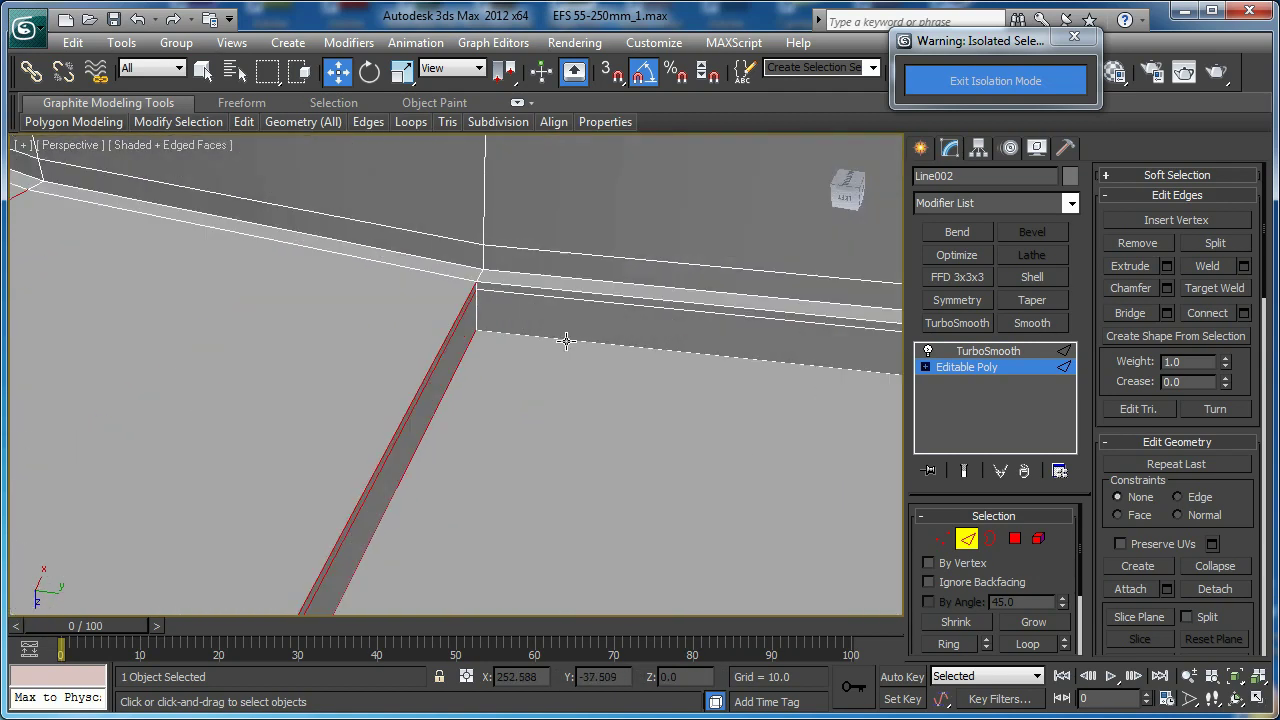
pyautogui.click(511, 290)
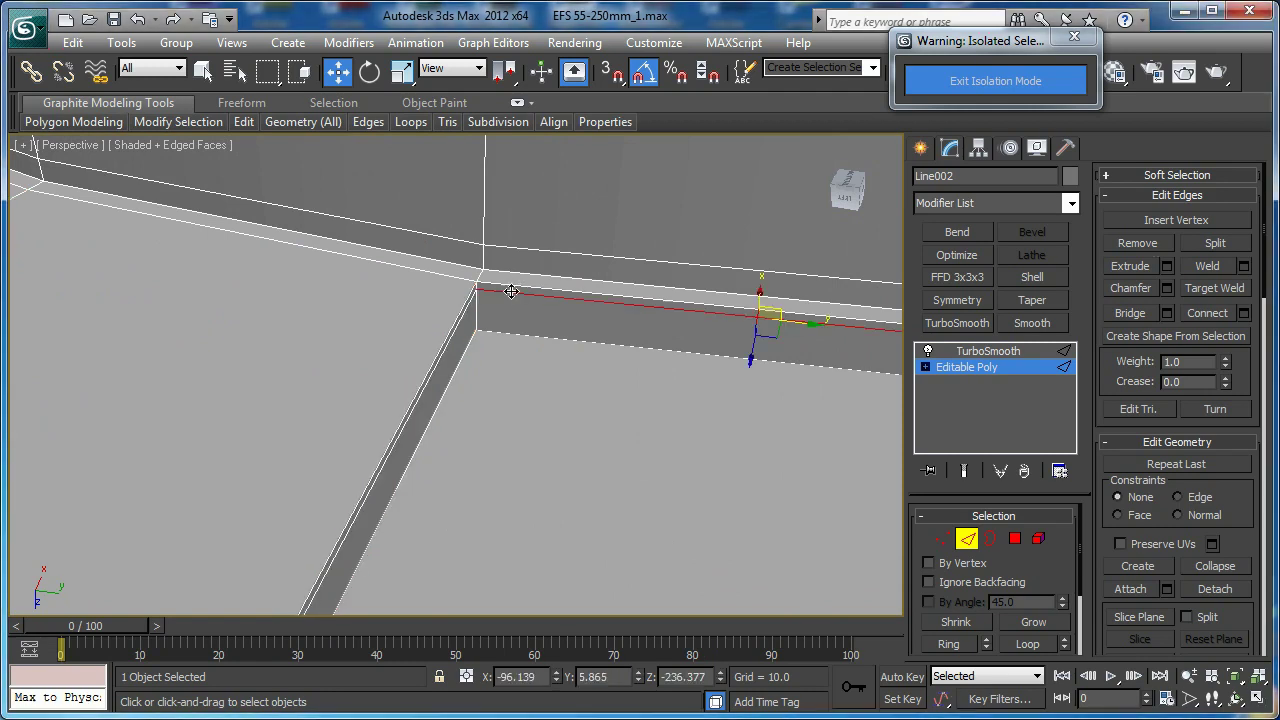
pyautogui.keyDown('ctrl'); pyautogui.click(511, 284); pyautogui.keyUp('ctrl')
pyautogui.keyDown('ctrl'); pyautogui.click(513, 273); pyautogui.keyUp('ctrl')
pyautogui.keyDown('ctrl'); pyautogui.click(452, 264); pyautogui.keyUp('ctrl')
pyautogui.keyDown('ctrl'); pyautogui.click(437, 274); pyautogui.keyUp('ctrl')
# Add the lengthwise edges along the outer recess wall and rim at the opposite end to the selection
pyautogui.scroll(-5, 499, 347)
pyautogui.keyDown('alt'); pyautogui.moveTo(583, 294); pyautogui.dragTo(340, 312, button='middle'); pyautogui.keyUp('alt')
pyautogui.scroll(3, 685, 373)
pyautogui.moveTo(685, 373); pyautogui.dragTo(643, 371, button='middle')
pyautogui.scroll(3, 750, 347)
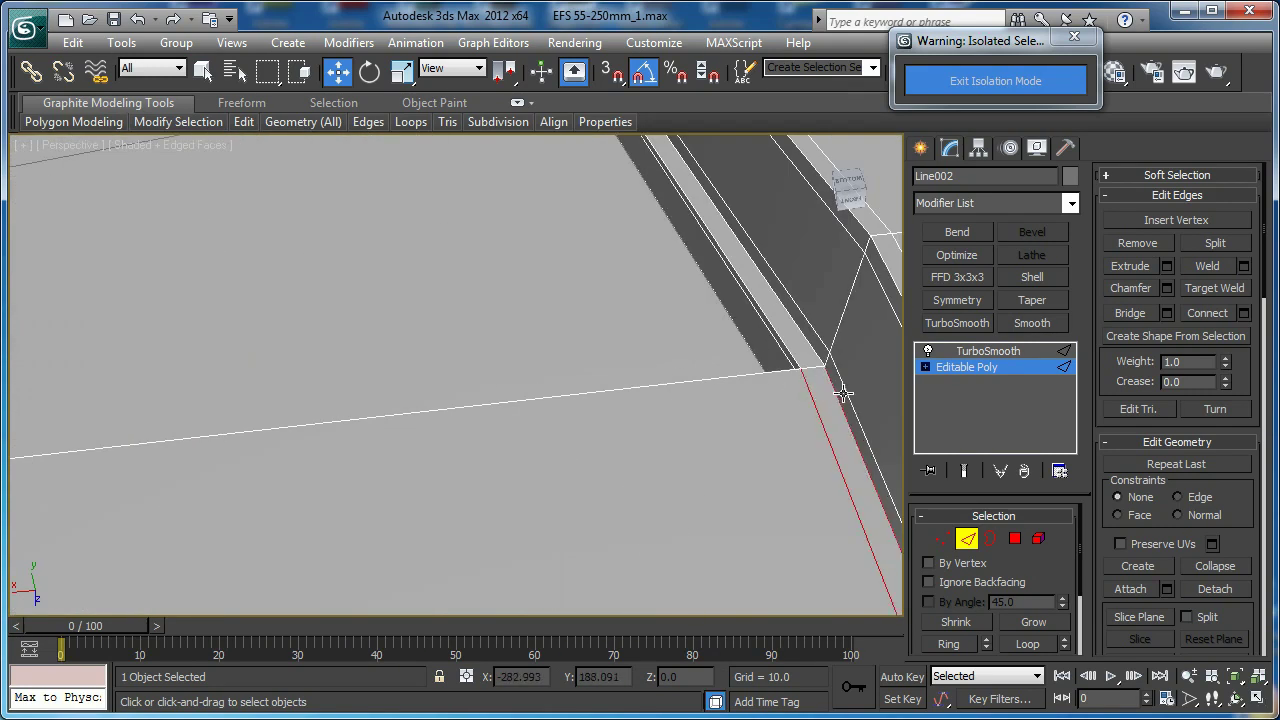
pyautogui.keyDown('ctrl'); pyautogui.click(879, 265); pyautogui.keyUp('ctrl')
pyautogui.moveTo(879, 265); pyautogui.dragTo(832, 277, button='middle')
pyautogui.keyDown('ctrl'); pyautogui.click(796, 290); pyautogui.keyUp('ctrl')
pyautogui.keyDown('ctrl'); pyautogui.click(762, 232); pyautogui.keyUp('ctrl')
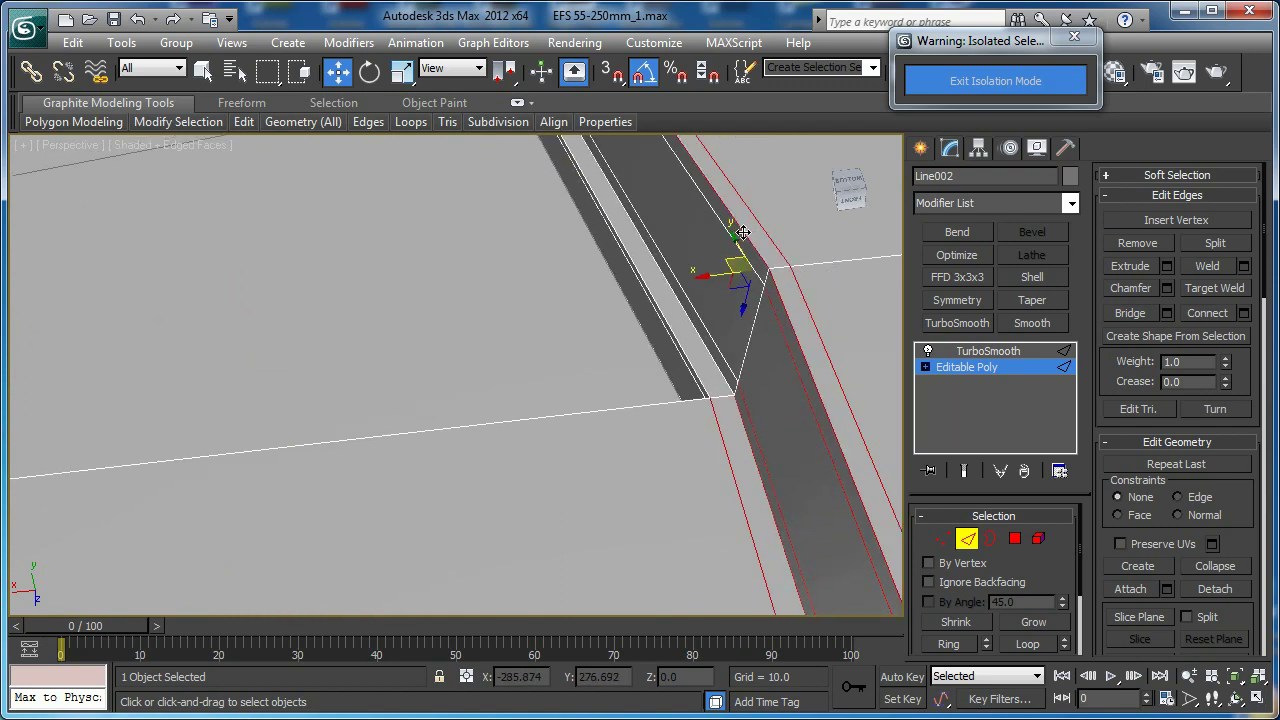
pyautogui.keyDown('ctrl'); pyautogui.click(696, 314); pyautogui.keyUp('ctrl')
pyautogui.keyDown('ctrl'); pyautogui.click(689, 317); pyautogui.keyUp('ctrl')
pyautogui.keyDown('ctrl'); pyautogui.click(670, 329); pyautogui.keyUp('ctrl')
# Connect the selected lengthwise edges around the first recess end corners with 2 segments, pinch 96 and slide 0
pyautogui.press('F3')
pyautogui.press('F3')
pyautogui.scroll(-5, 666, 380)
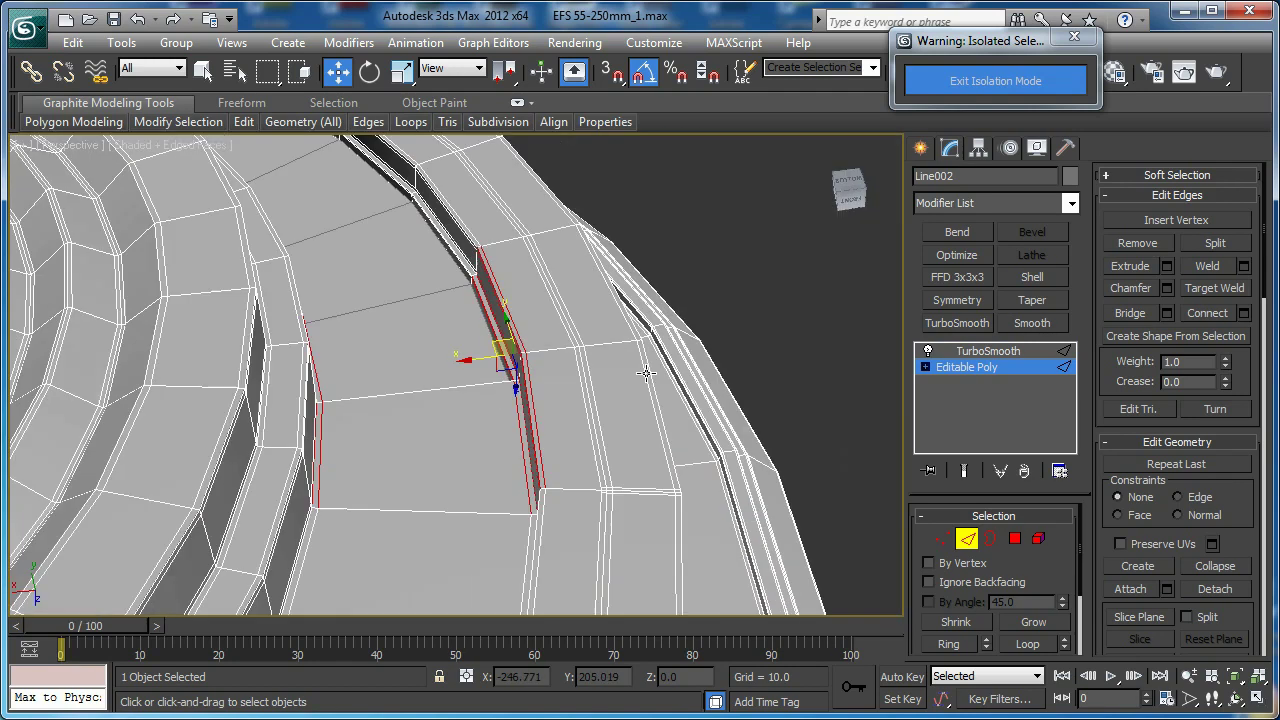
pyautogui.keyDown('alt'); pyautogui.moveTo(666, 380); pyautogui.dragTo(721, 348, button='middle'); pyautogui.keyUp('alt')
pyautogui.moveTo(591, 356)
pyautogui.mouseDown(button='middle')
pyautogui.moveTo(751, 345)
pyautogui.moveTo(486, 329)
pyautogui.moveTo(477, 311)
pyautogui.mouseUp(button='middle')
pyautogui.scroll(4, 691, 344)
pyautogui.scroll(5, 400, 315)
pyautogui.moveTo(400, 315); pyautogui.dragTo(593, 327, button='middle')
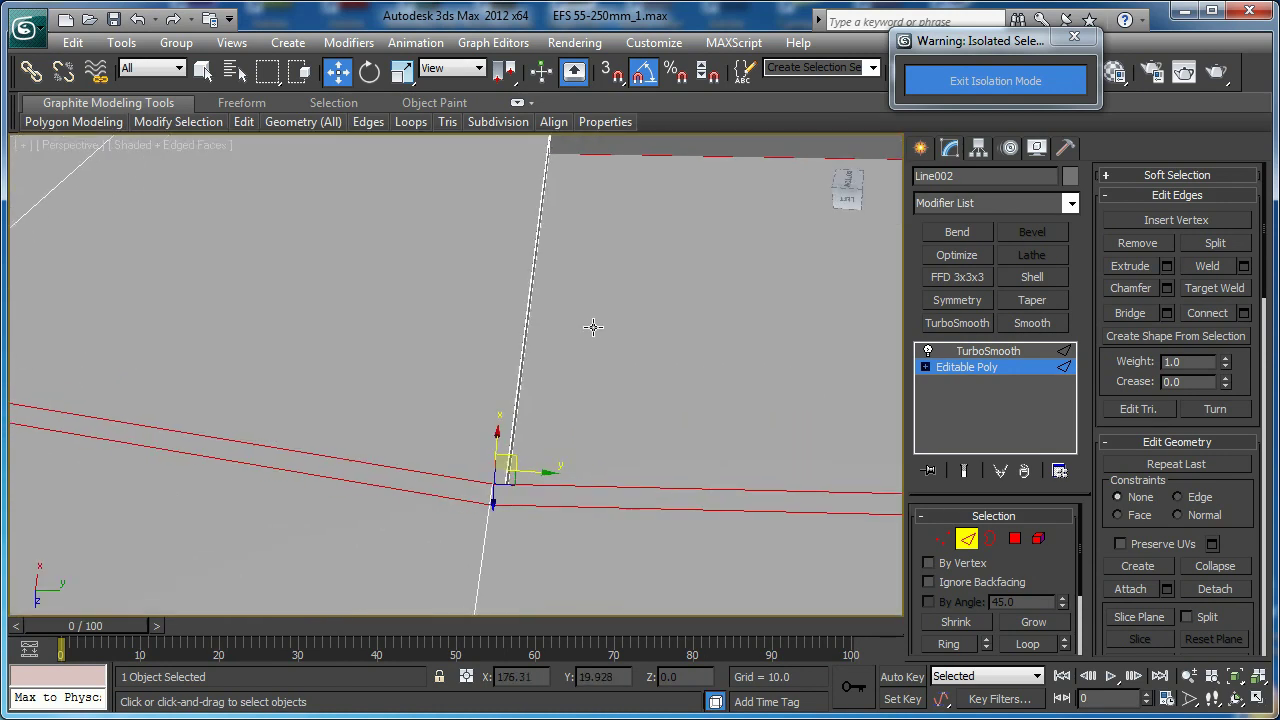
pyautogui.click(1243, 313)
pyautogui.scroll(-4, 407, 362)
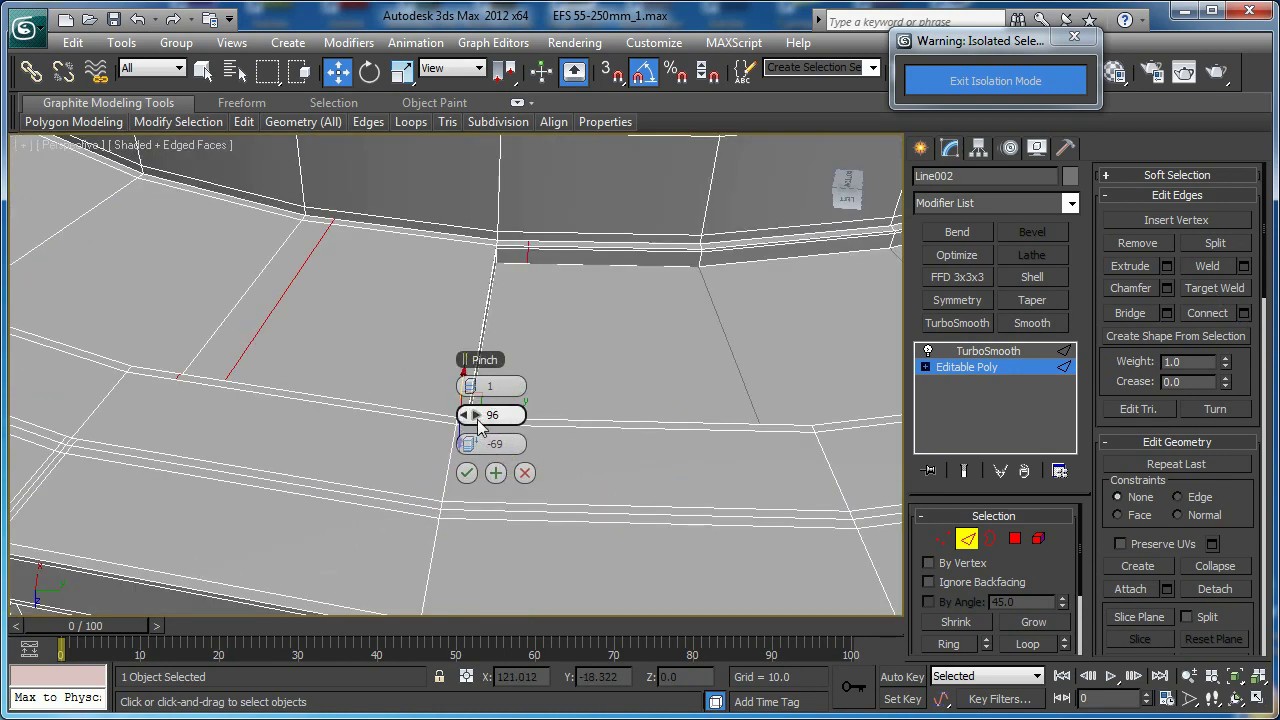
pyautogui.rightClick(476, 445)
pyautogui.click(475, 387)
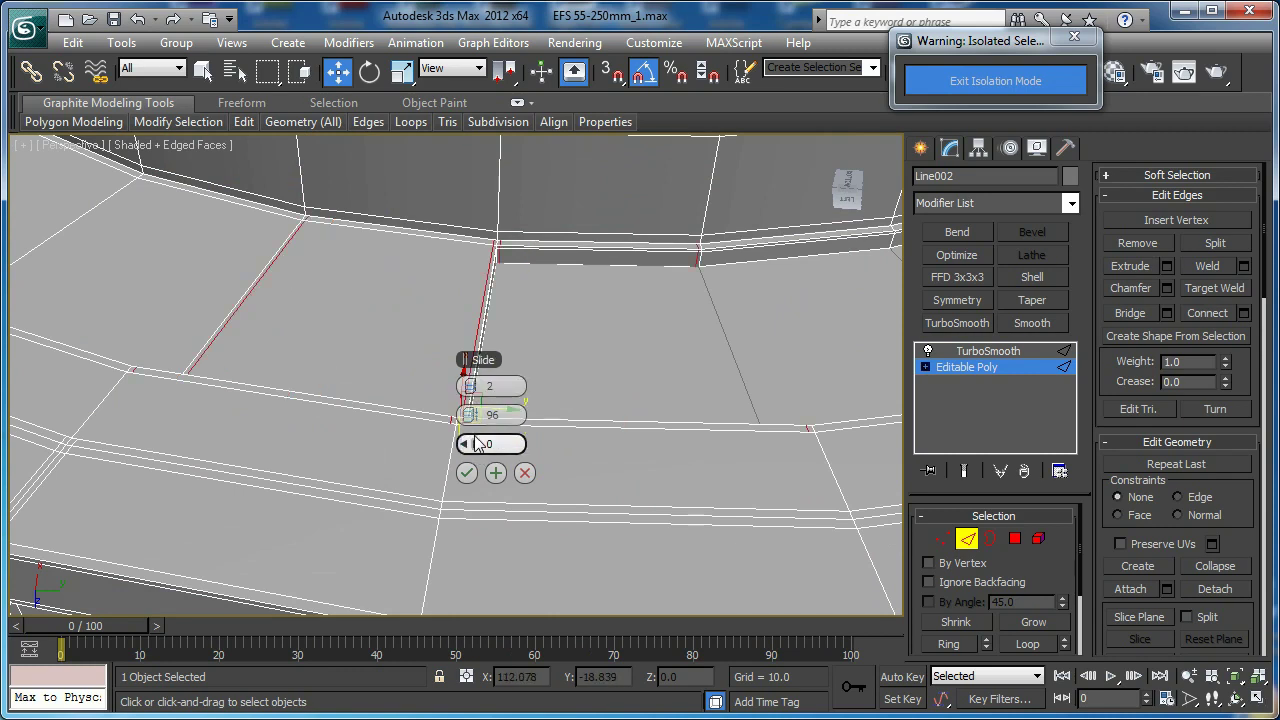
pyautogui.click(467, 473)
# Deselect the new support edges along the recess end and remove the stray connected edges on the neighbouring sections
pyautogui.scroll(-4, 529, 271)
pyautogui.press('F3')
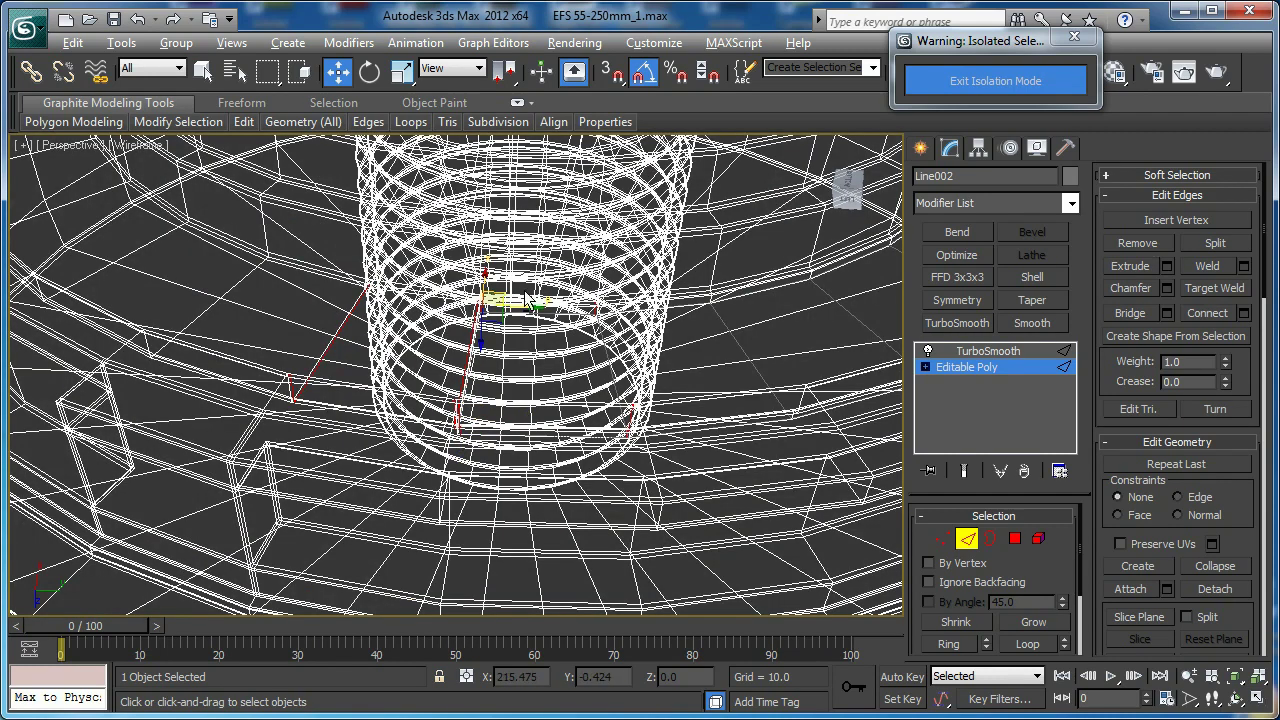
pyautogui.keyDown('alt'); pyautogui.moveTo(417, 501); pyautogui.dragTo(415, 502); pyautogui.keyUp('alt')
pyautogui.press('F3')
pyautogui.hotkey('ctrl', 'BackSpace')
# Select the lengthwise edges along the inner recess wall and rim on both sides of the opposite end corner
pyautogui.moveTo(624, 375); pyautogui.dragTo(529, 368, button='middle')
pyautogui.keyDown('alt'); pyautogui.moveTo(593, 340); pyautogui.dragTo(660, 345, button='middle'); pyautogui.keyUp('alt')
pyautogui.moveTo(660, 345); pyautogui.dragTo(528, 345, button='middle')
pyautogui.scroll(5, 526, 363)
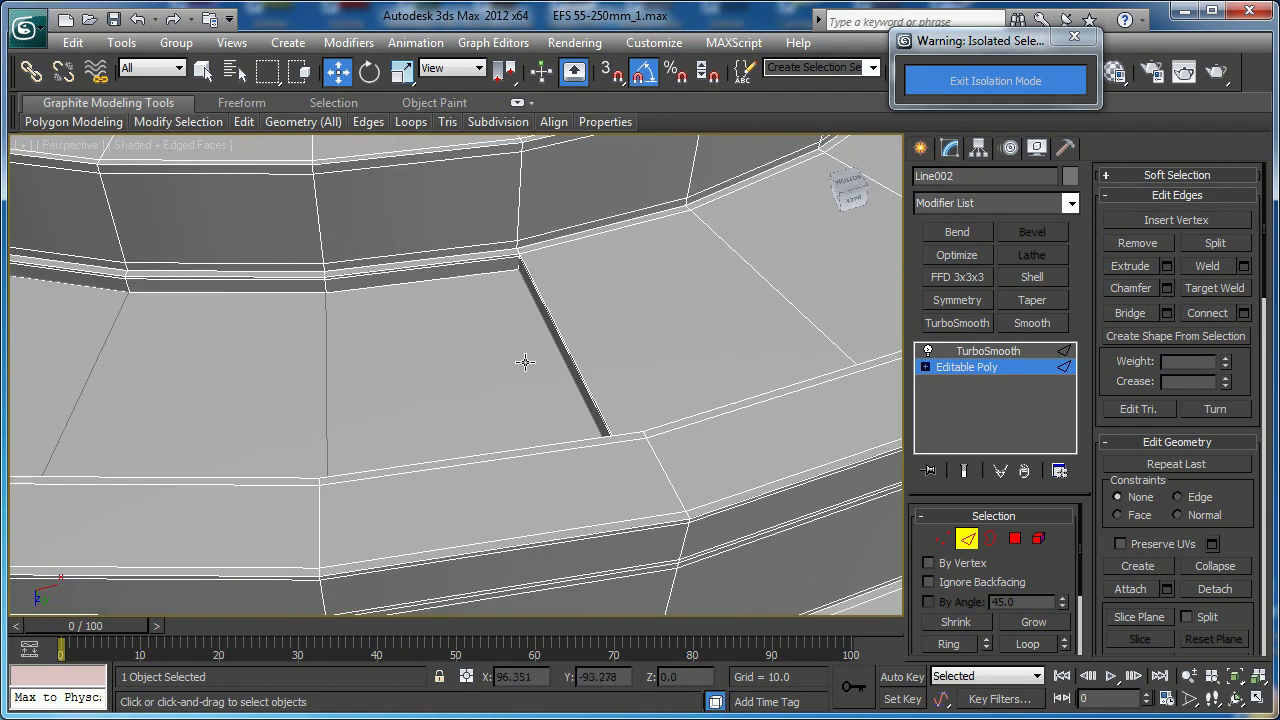
pyautogui.moveTo(487, 205); pyautogui.dragTo(487, 376, button='middle')
pyautogui.click(524, 372)
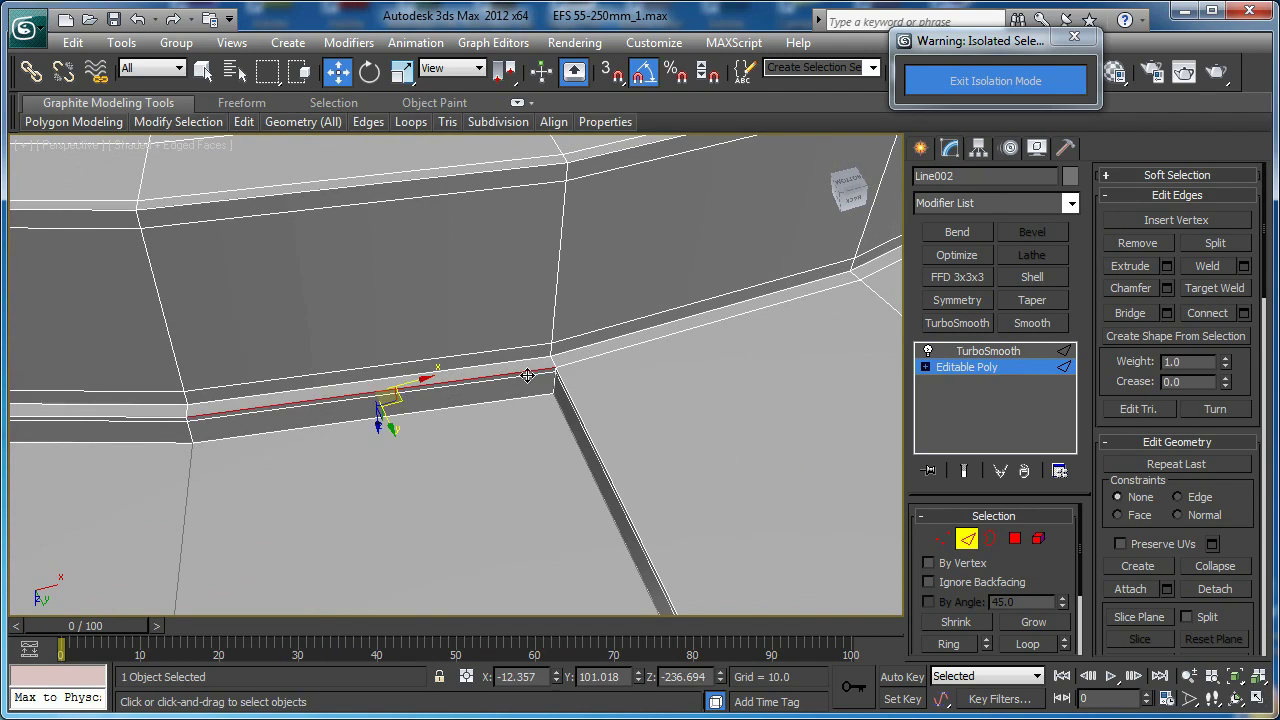
pyautogui.keyDown('ctrl'); pyautogui.click(526, 381); pyautogui.keyUp('ctrl')
pyautogui.press('F3')
pyautogui.press('F3')
pyautogui.keyDown('ctrl'); pyautogui.click(531, 352); pyautogui.keyUp('ctrl')
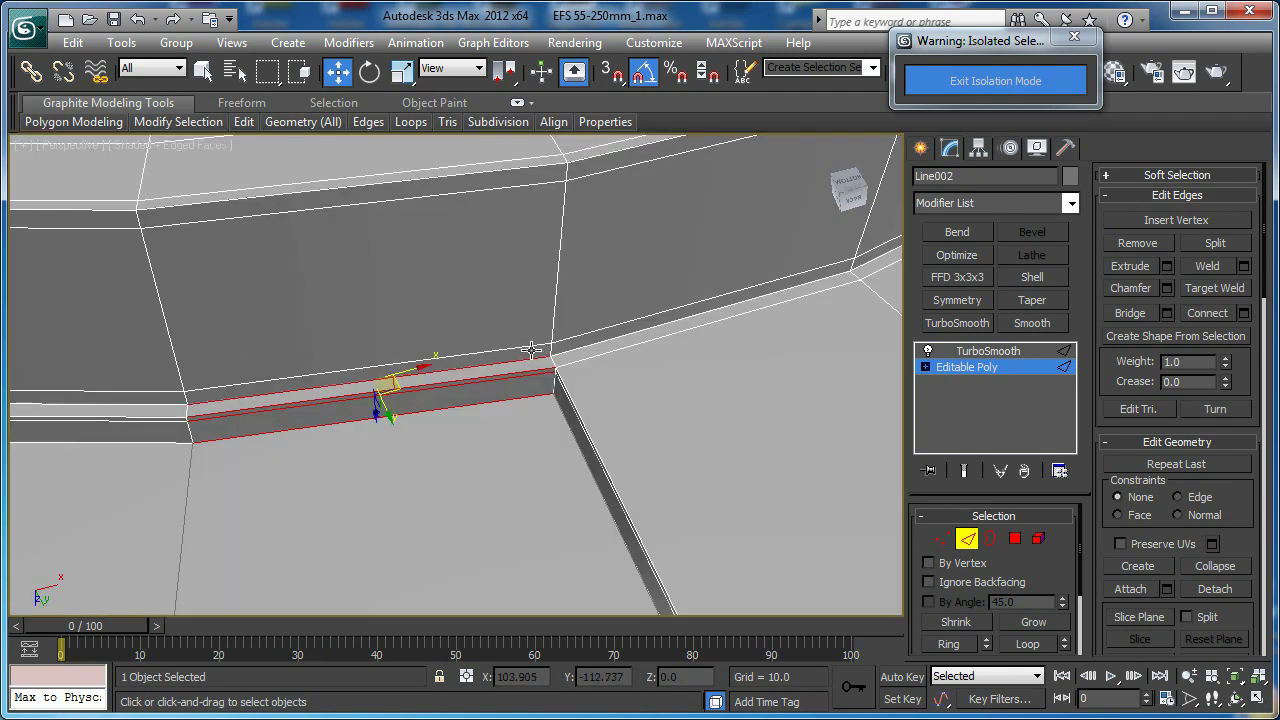
pyautogui.keyDown('ctrl'); pyautogui.click(531, 344); pyautogui.keyUp('ctrl')
pyautogui.keyDown('ctrl'); pyautogui.click(573, 340); pyautogui.keyUp('ctrl')
pyautogui.keyDown('ctrl'); pyautogui.click(573, 351); pyautogui.keyUp('ctrl')
pyautogui.keyDown('ctrl'); pyautogui.click(579, 361); pyautogui.keyUp('ctrl')
# Check the edge selection around the second recess end and connect it with the same Connect settings
pyautogui.moveTo(587, 398); pyautogui.dragTo(560, 295, button='middle')
pyautogui.scroll(-3, 603, 519)
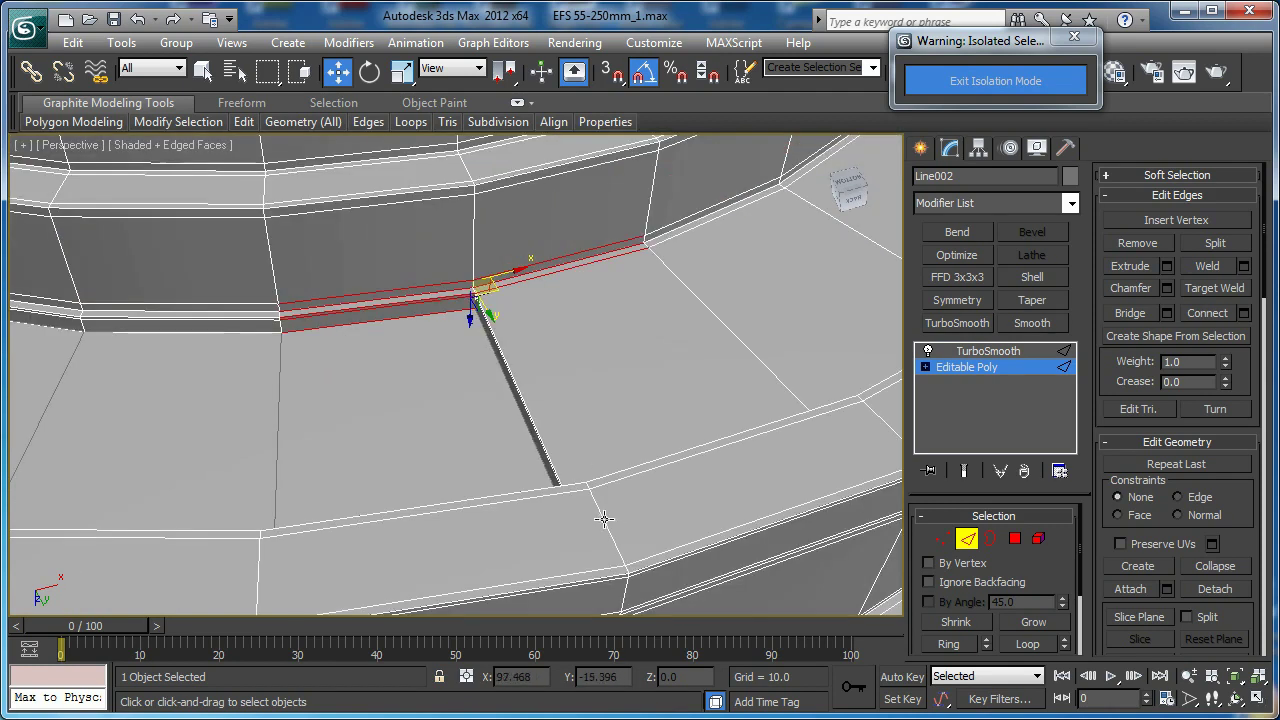
pyautogui.keyDown('alt'); pyautogui.moveTo(604, 520); pyautogui.dragTo(373, 532, button='middle'); pyautogui.keyUp('alt')
pyautogui.moveTo(733, 228); pyautogui.dragTo(637, 468, button='middle')
pyautogui.moveTo(547, 358); pyautogui.dragTo(624, 299, button='middle')
pyautogui.scroll(3, 624, 299)
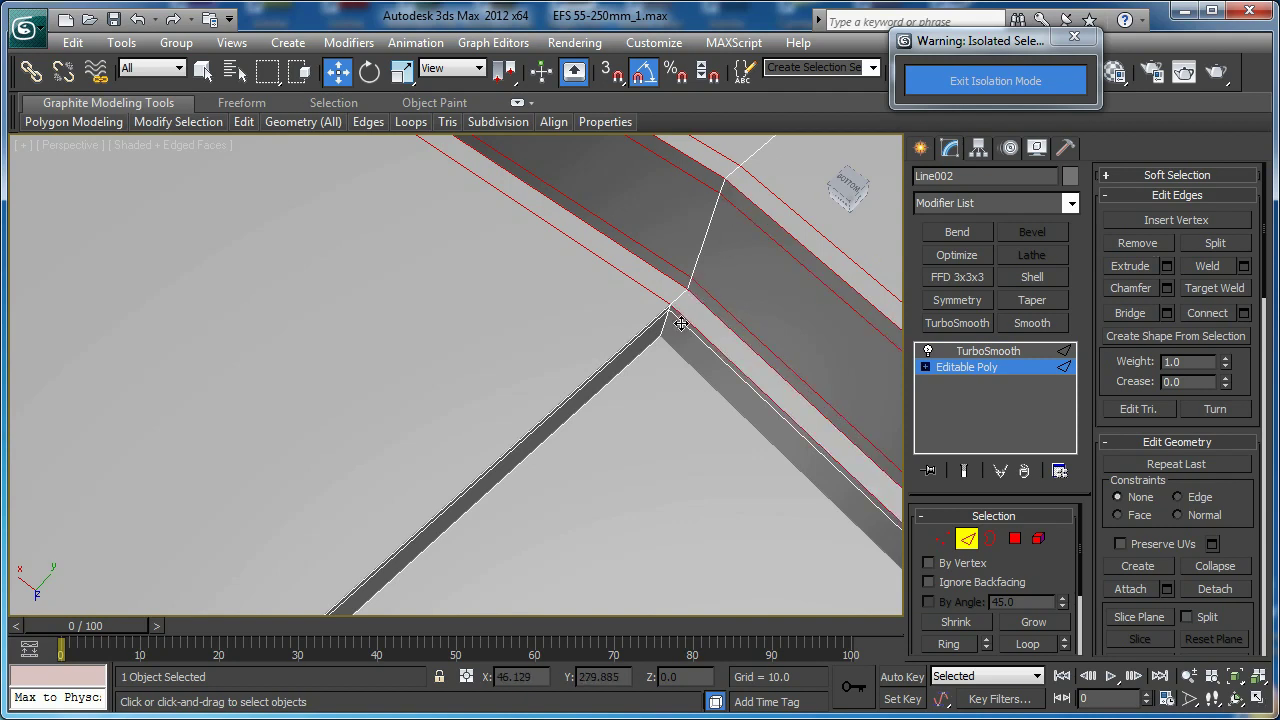
pyautogui.press('F3')
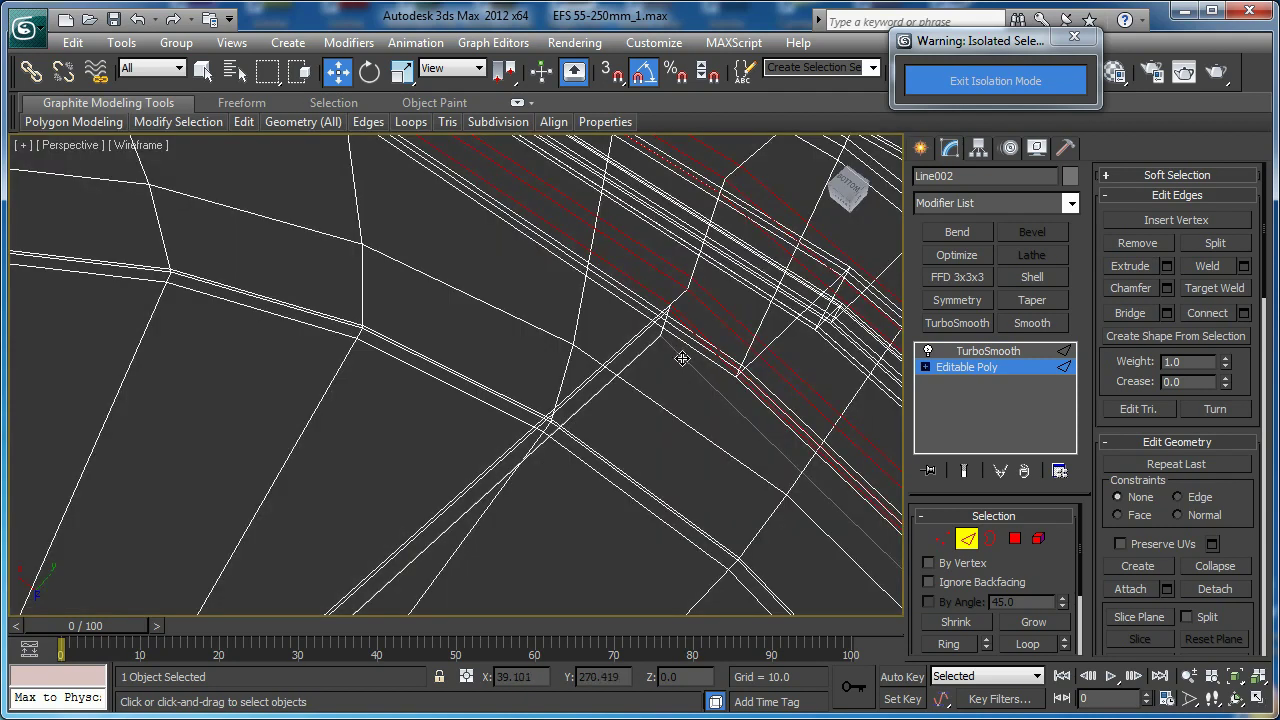
pyautogui.moveTo(682, 371)
pyautogui.keyDown('alt'); pyautogui.mouseDown(button='middle')
pyautogui.moveTo(647, 393)
pyautogui.moveTo(602, 383)
pyautogui.mouseUp(button='middle'); pyautogui.keyUp('alt')
pyautogui.press('F3')
pyautogui.press('F3')
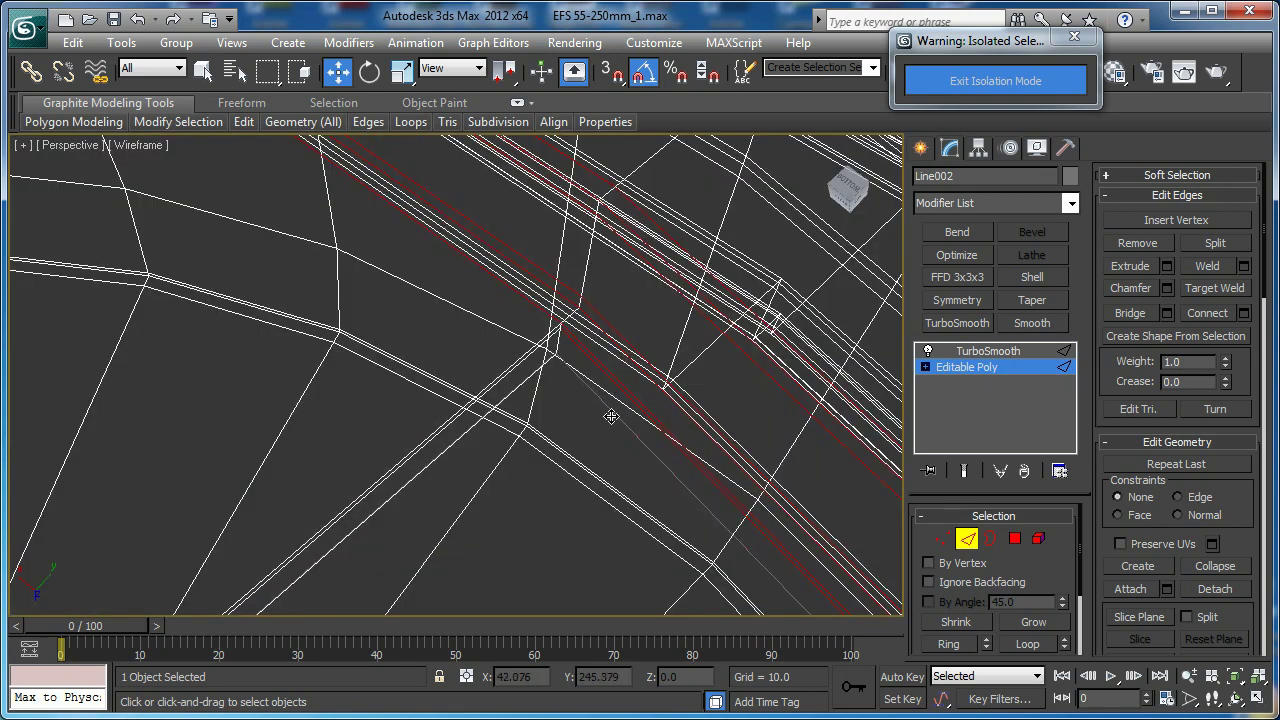
pyautogui.press('F3')
pyautogui.hotkey('ctrl', 'shift', 'e')
# Keep the new support edges at the second recess end and remove the stray connected edges beside it
pyautogui.moveTo(617, 416); pyautogui.dragTo(898, 298, button='middle')
pyautogui.scroll(-3, 620, 380)
pyautogui.moveTo(546, 482); pyautogui.dragTo(551, 400, button='middle')
pyautogui.scroll(-4, 529, 330)
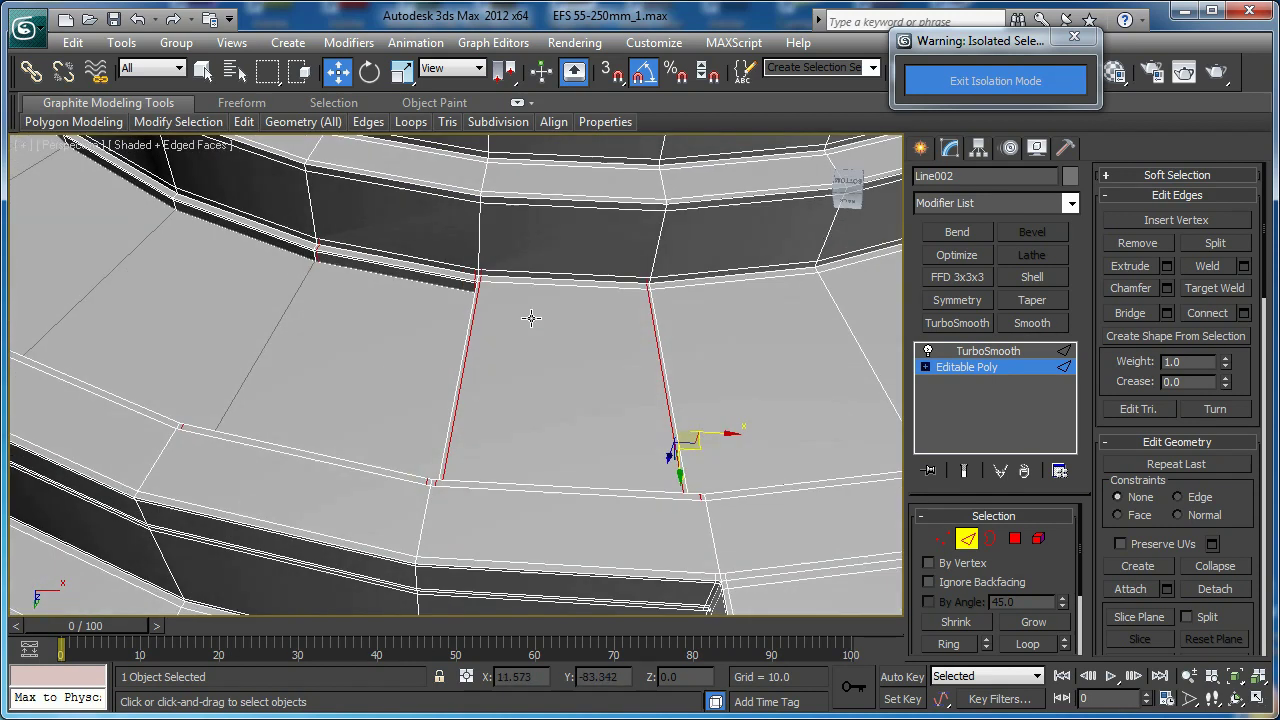
pyautogui.keyDown('alt'); pyautogui.moveTo(529, 317); pyautogui.dragTo(517, 300, button='middle'); pyautogui.keyUp('alt')
pyautogui.press('F3')
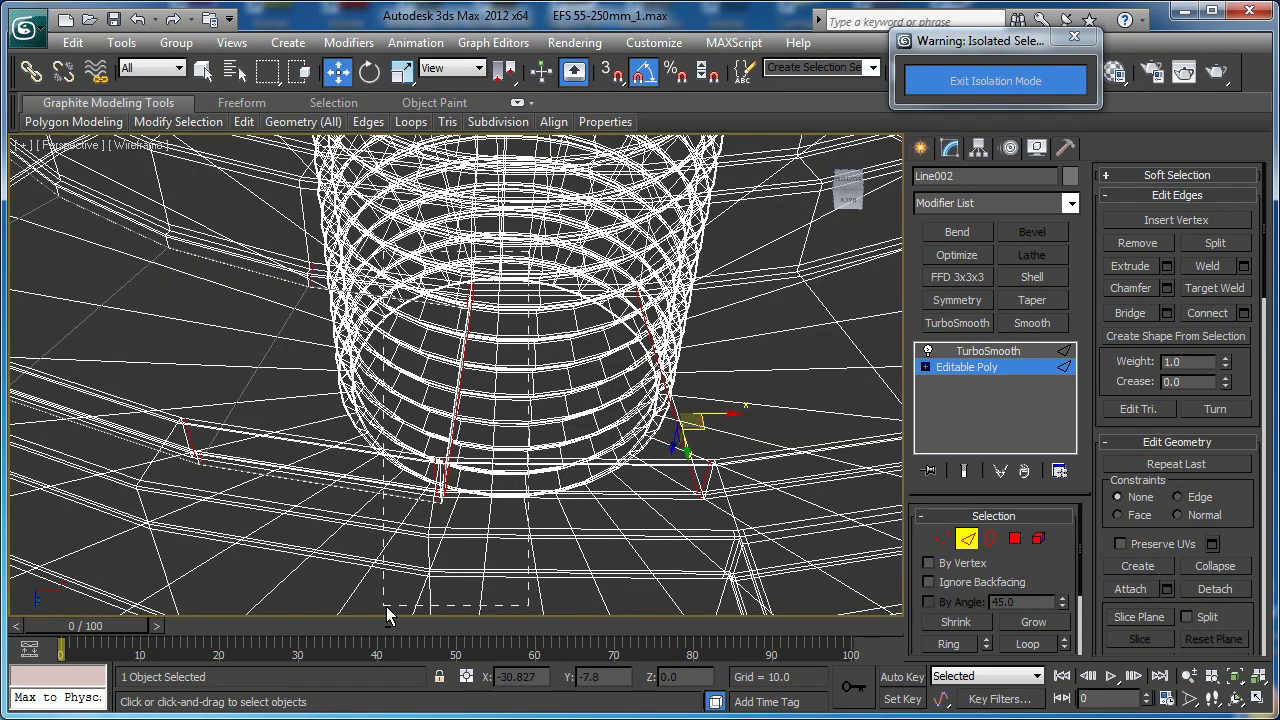
pyautogui.press('F3')
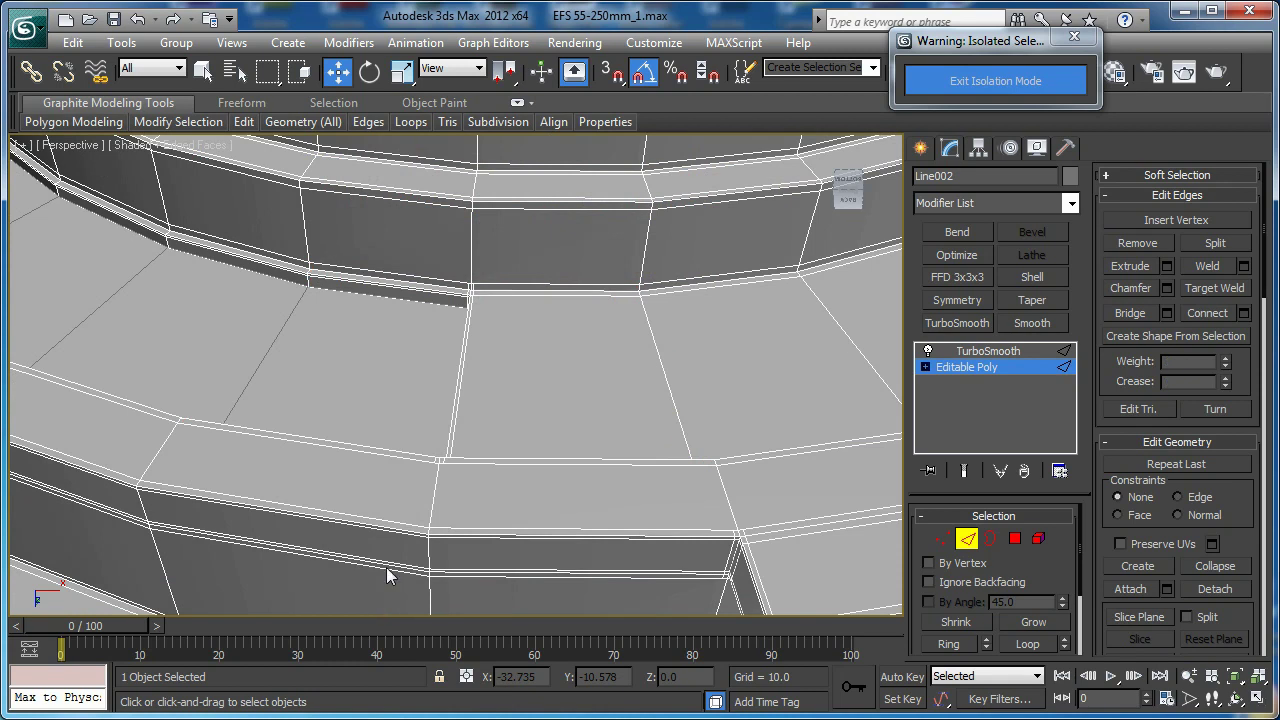
# Examine the recess end corner with the TurboSmooth result shown, both shaded and with edged faces
pyautogui.scroll(-3, 408, 452)
pyautogui.keyDown('alt'); pyautogui.moveTo(405, 455); pyautogui.dragTo(423, 429, button='middle'); pyautogui.keyUp('alt')
pyautogui.moveTo(612, 364); pyautogui.dragTo(579, 420, button='middle')
pyautogui.scroll(3, 579, 420)
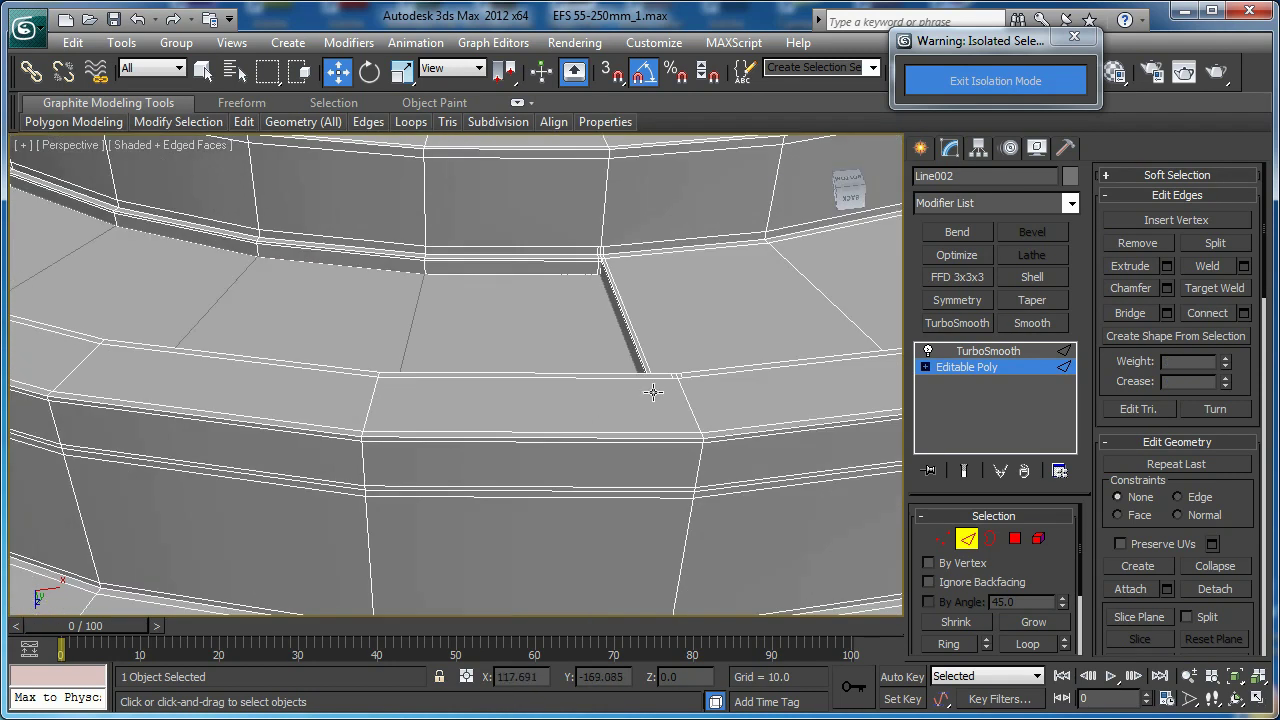
pyautogui.moveTo(655, 390); pyautogui.dragTo(644, 402, button='middle')
pyautogui.click(968, 539)
pyautogui.click(964, 471)
pyautogui.moveTo(562, 220); pyautogui.dragTo(511, 283, button='middle')
pyautogui.press('F4')
pyautogui.scroll(2, 511, 283)
pyautogui.moveTo(580, 310); pyautogui.dragTo(537, 356, button='middle')
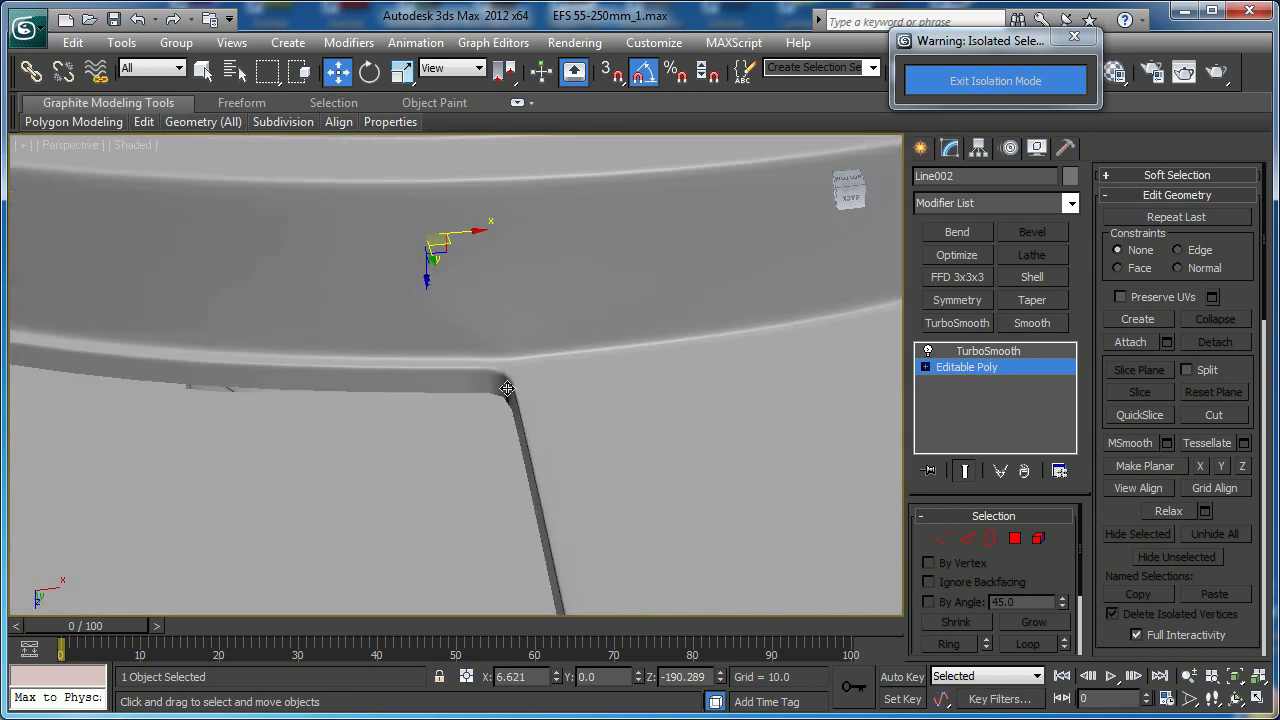
pyautogui.press('F4')
pyautogui.keyDown('alt'); pyautogui.moveTo(508, 440); pyautogui.dragTo(512, 396, button='middle'); pyautogui.keyUp('alt')
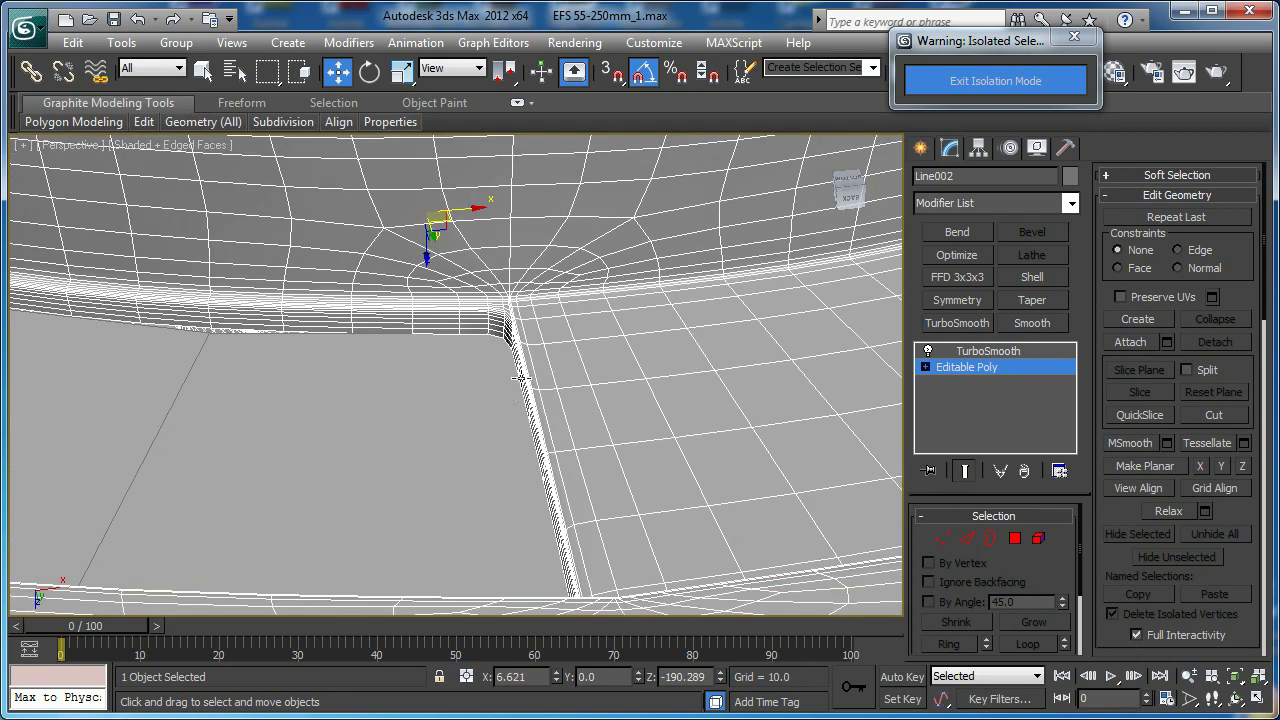
pyautogui.scroll(2, 521, 378)
pyautogui.moveTo(525, 332); pyautogui.dragTo(527, 384, button='middle')
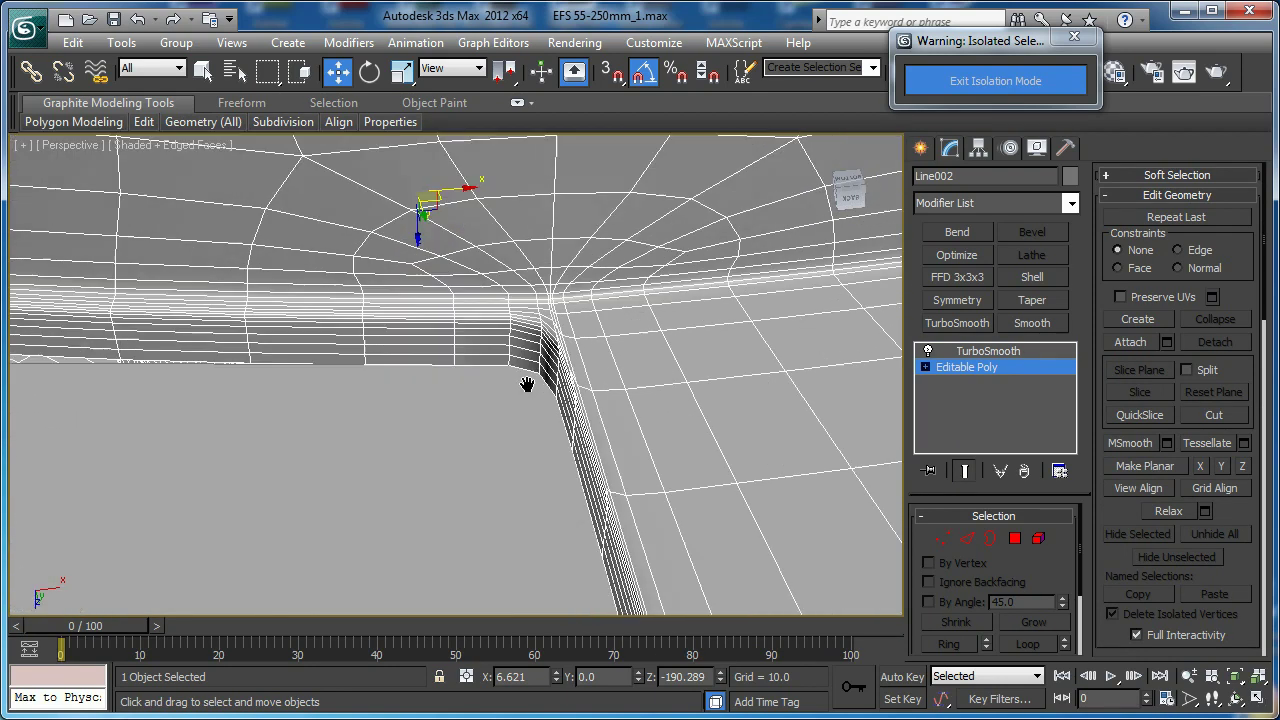
# Return to the unsmoothed mesh and select the ring of edges that runs across the recess end wall
pyautogui.click(966, 470)
pyautogui.press('2')
pyautogui.click(577, 355)
pyautogui.hotkey('alt', 'r')
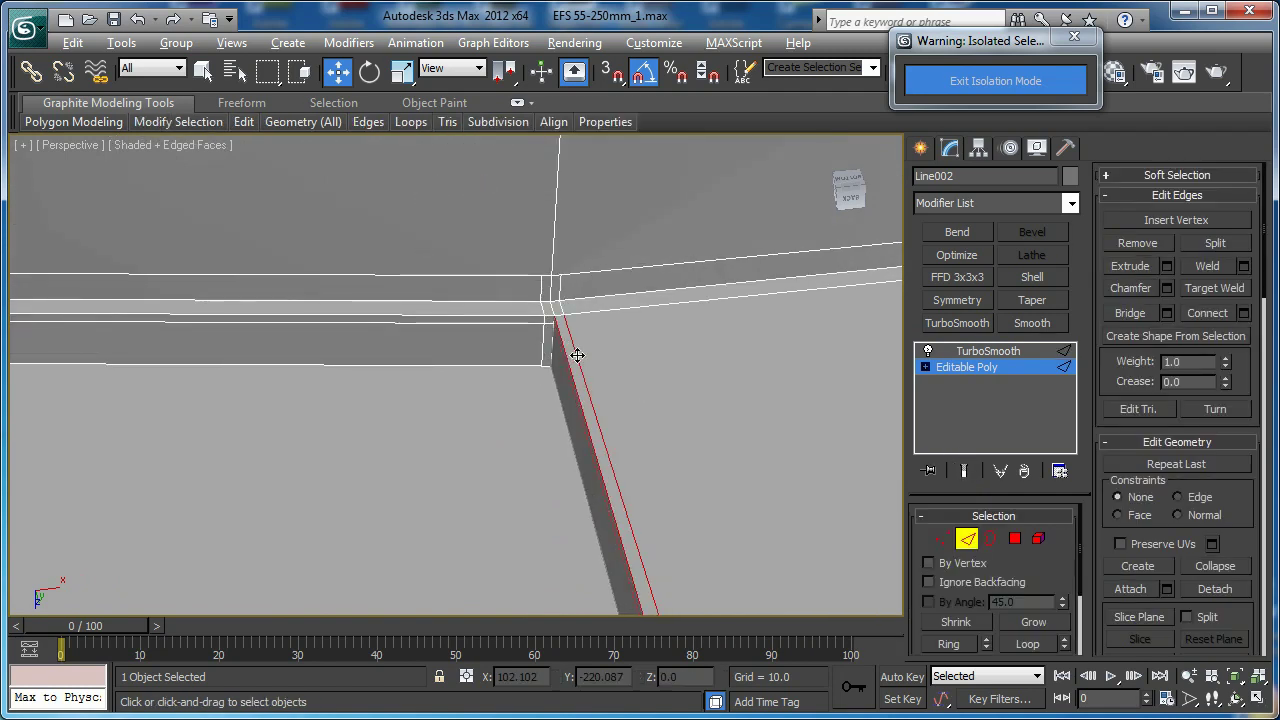
pyautogui.scroll(-5, 577, 356)
pyautogui.keyDown('alt'); pyautogui.moveTo(463, 297); pyautogui.dragTo(442, 371, button='middle'); pyautogui.keyUp('alt')
pyautogui.scroll(2, 346, 346)
pyautogui.moveTo(346, 346); pyautogui.dragTo(502, 384, button='middle')
pyautogui.scroll(2, 563, 374)
pyautogui.scroll(2, 563, 376)
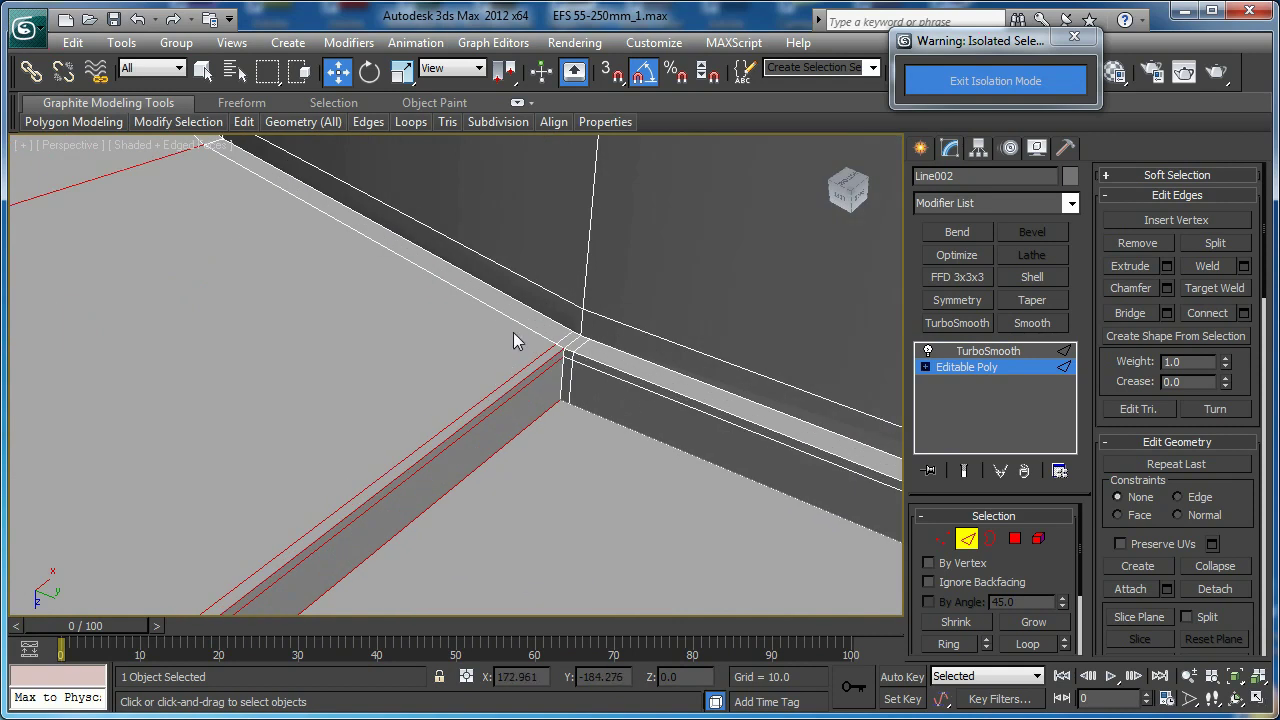
pyautogui.moveTo(548, 320); pyautogui.dragTo(832, 328, button='middle')
pyautogui.scroll(-3, 112, 362)
pyautogui.moveTo(72, 490); pyautogui.dragTo(316, 431, button='middle')
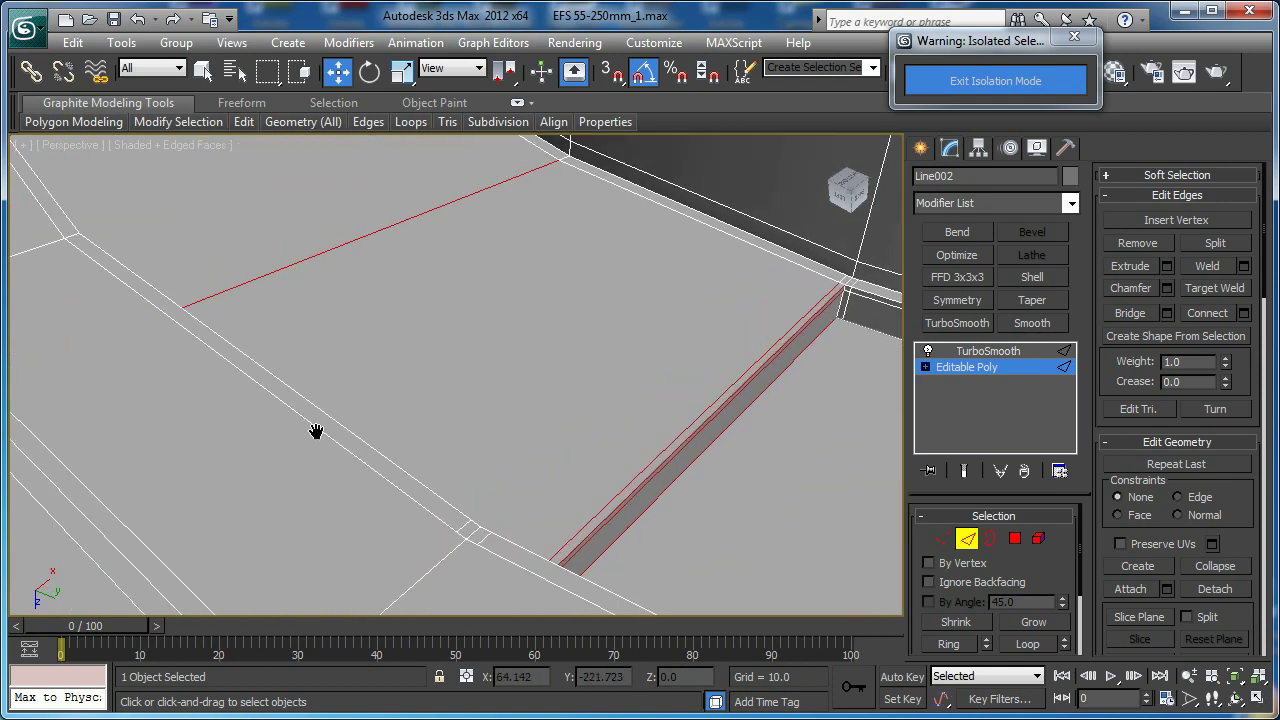
pyautogui.keyDown('alt'); pyautogui.moveTo(488, 481); pyautogui.dragTo(533, 412, button='middle'); pyautogui.keyUp('alt')
pyautogui.scroll(-3, 486, 349)
pyautogui.scroll(2, 533, 412)
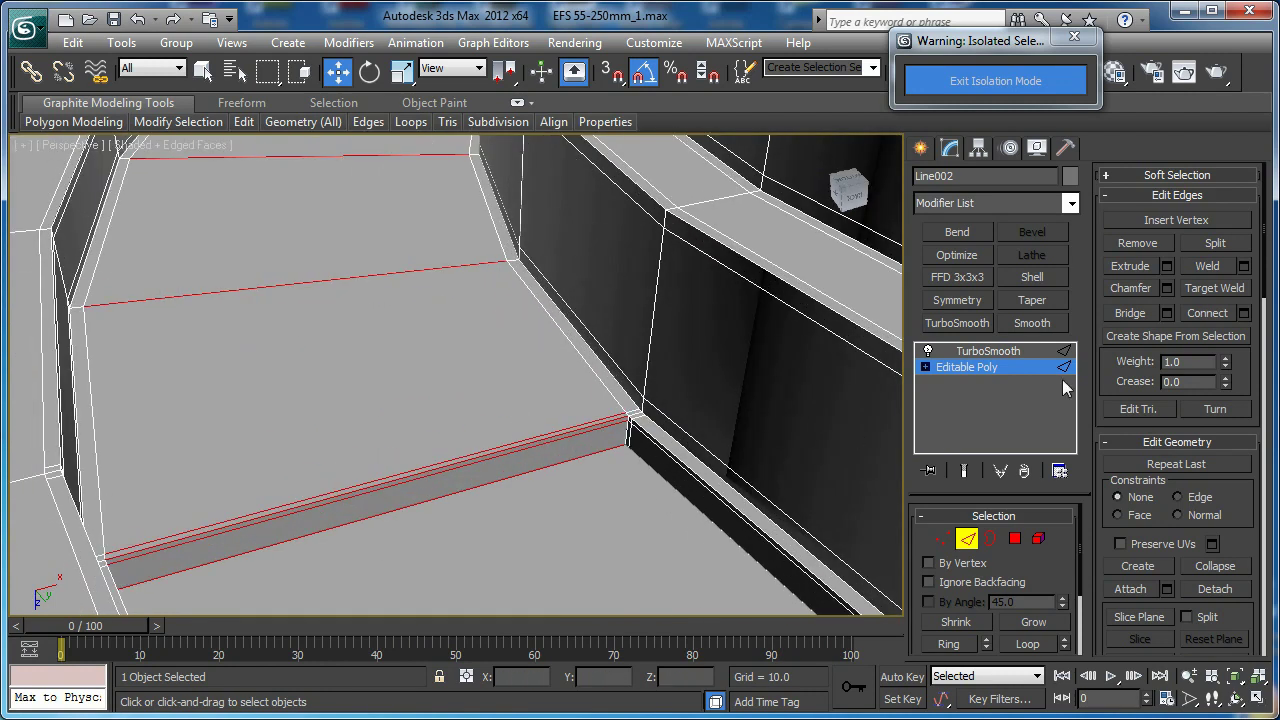
# Connect the selected edge ring with 2 segments, pinched tightly towards the inner and outer walls
pyautogui.click(1242, 314)
pyautogui.click(479, 414)
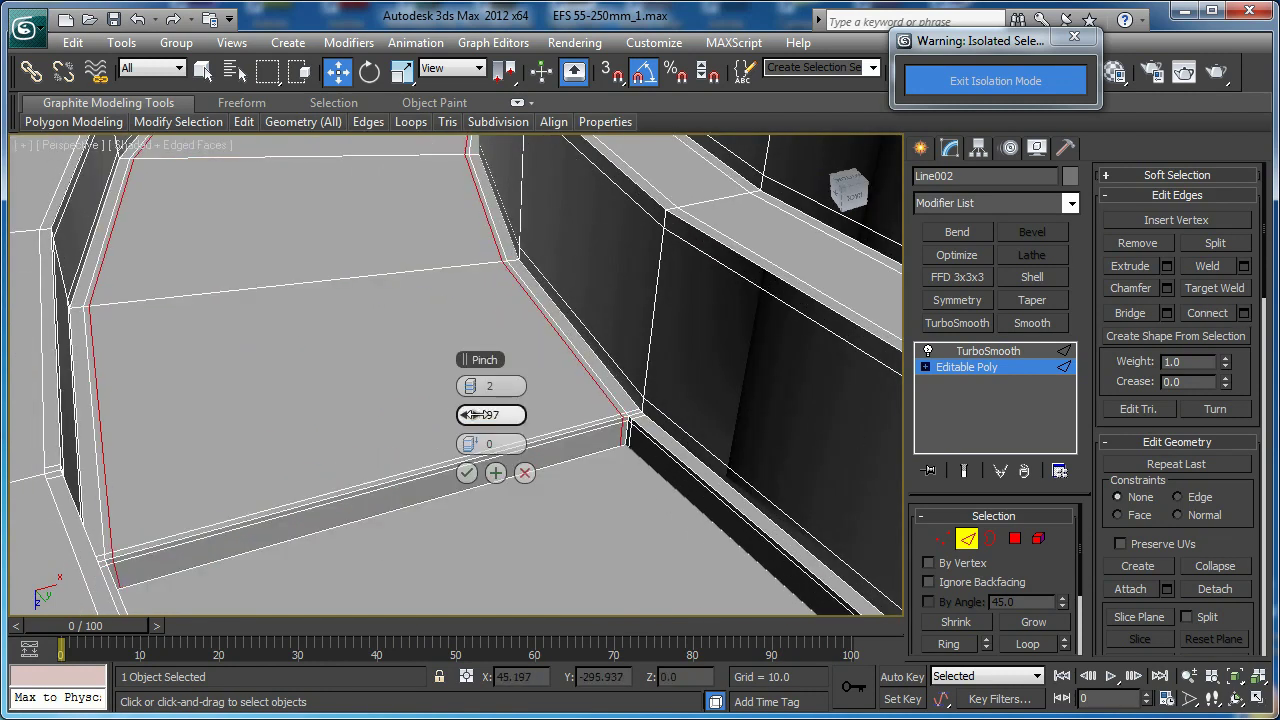
pyautogui.click(479, 414)
pyautogui.click(467, 474)
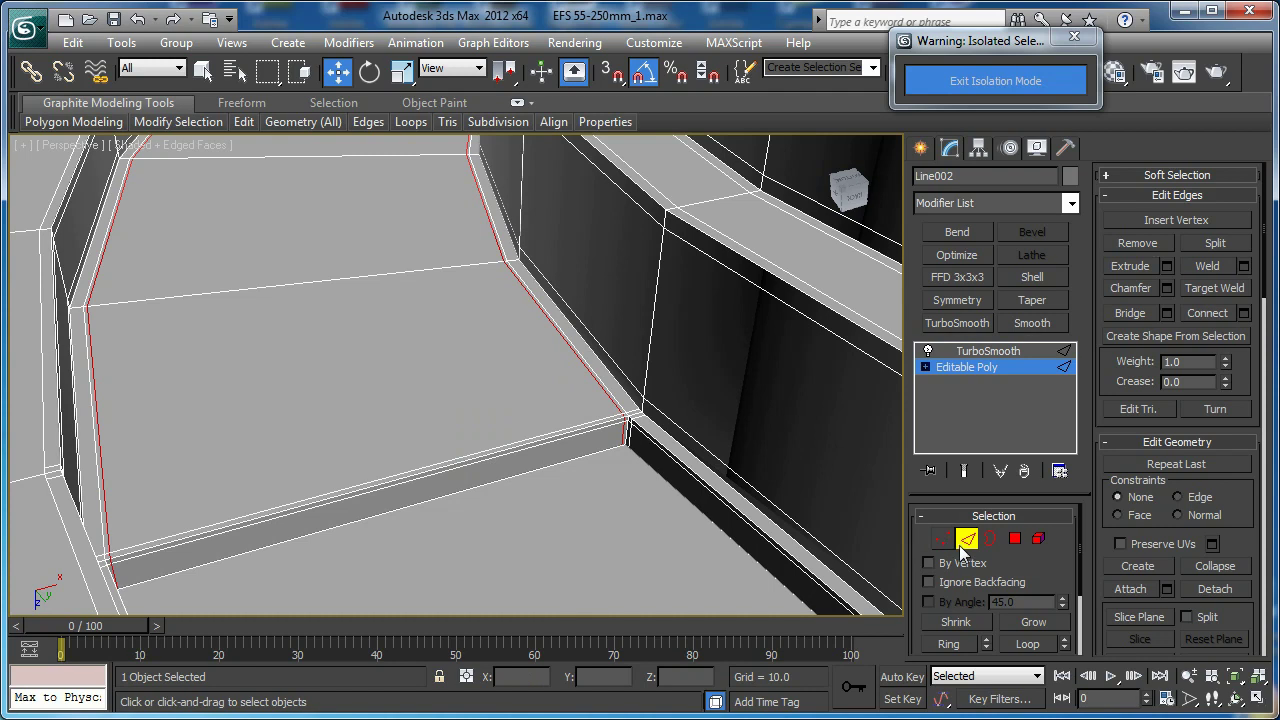
# Examine the smoothed recess corners with the TurboSmooth result shown
pyautogui.click(969, 542)
pyautogui.click(965, 471)
pyautogui.press('F4')
pyautogui.moveTo(614, 440); pyautogui.dragTo(604, 421, button='middle')
pyautogui.moveTo(514, 507); pyautogui.dragTo(603, 404, button='middle')
pyautogui.scroll(-3, 421, 441)
pyautogui.press('F4')
# Select the detached recess floor object and check the contacts in the EF-S Mount photo in Windows Photo Viewer
pyautogui.click(602, 404)
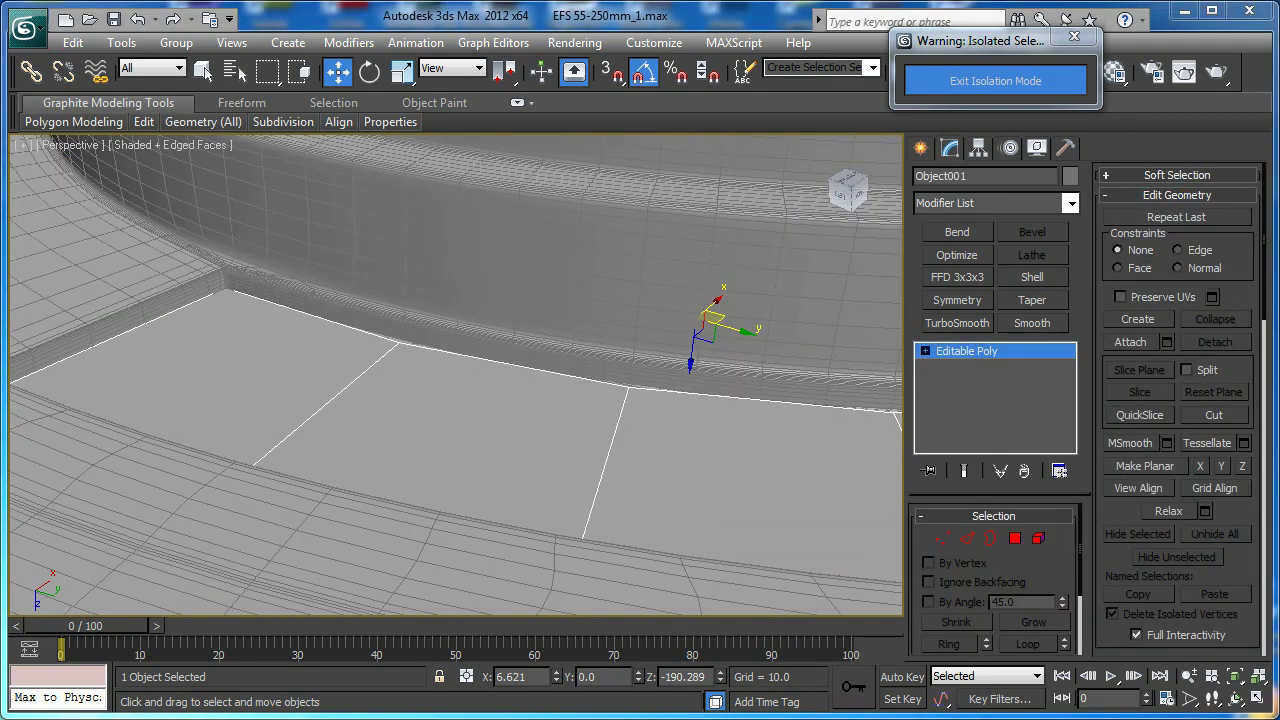
pyautogui.hotkey('alt', 'Tab')
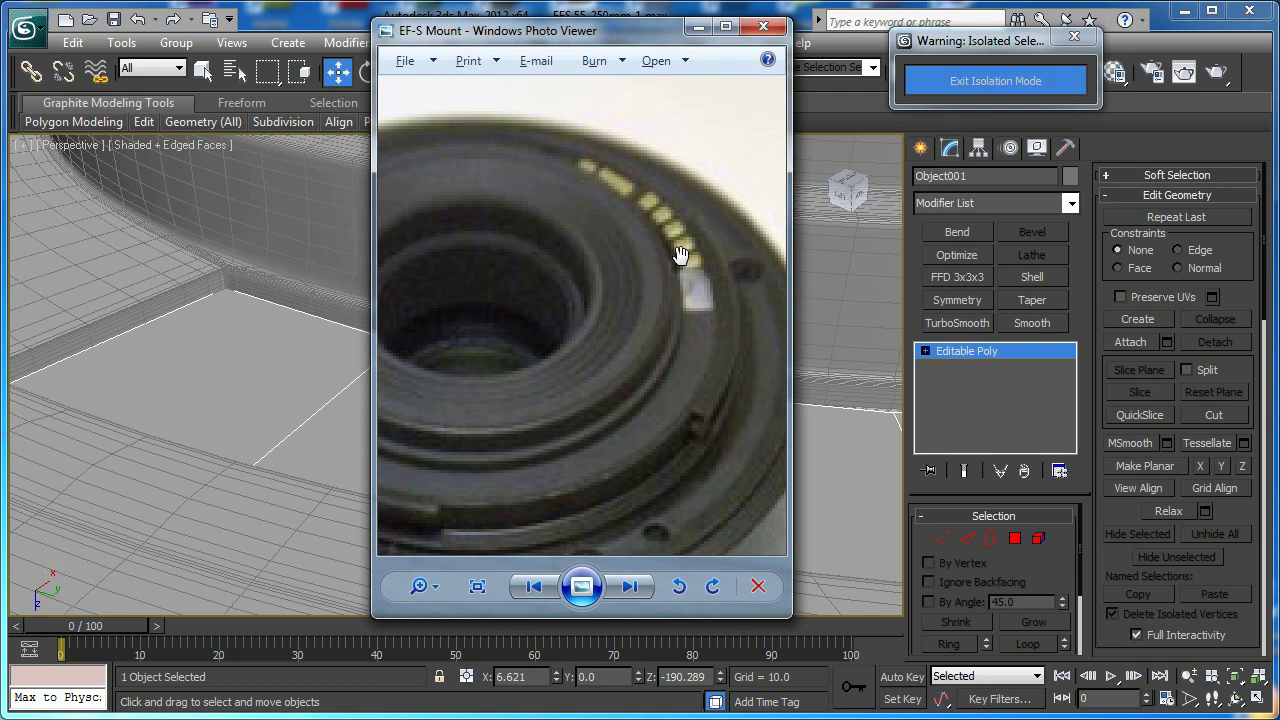
pyautogui.click(692, 33)
# Extrude all polygons of the detached recess floor upwards by a small amount
pyautogui.moveTo(538, 316); pyautogui.dragTo(474, 320, button='middle')
pyautogui.press('4')
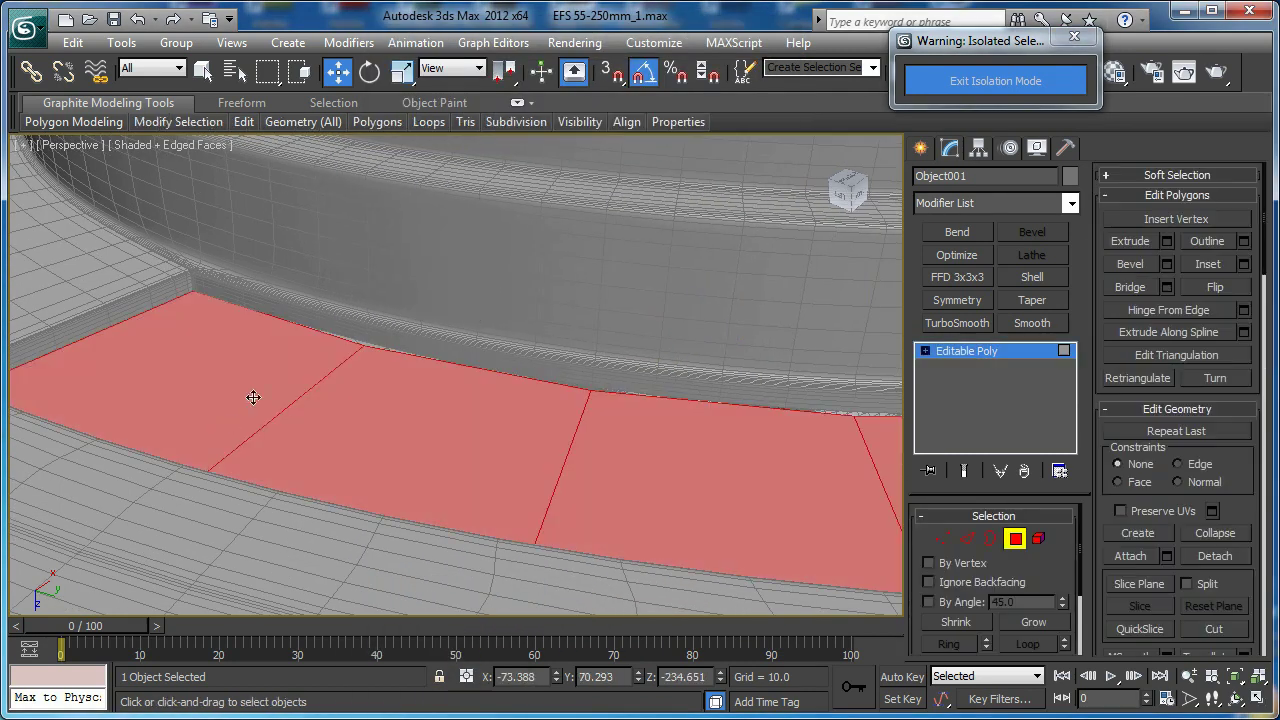
pyautogui.scroll(-4, 363, 406)
pyautogui.moveTo(550, 434); pyautogui.dragTo(489, 389, button='middle')
pyautogui.scroll(4, 383, 371)
pyautogui.moveTo(383, 371); pyautogui.dragTo(669, 446, button='middle')
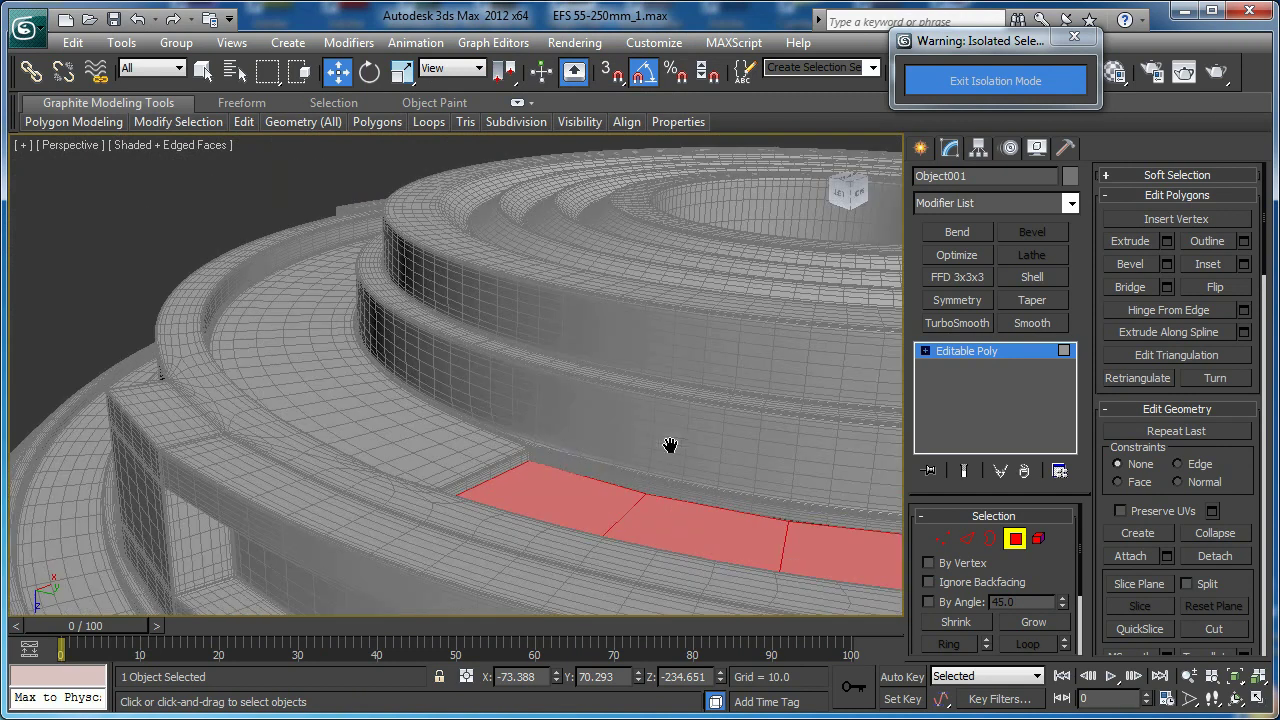
pyautogui.scroll(2, 534, 408)
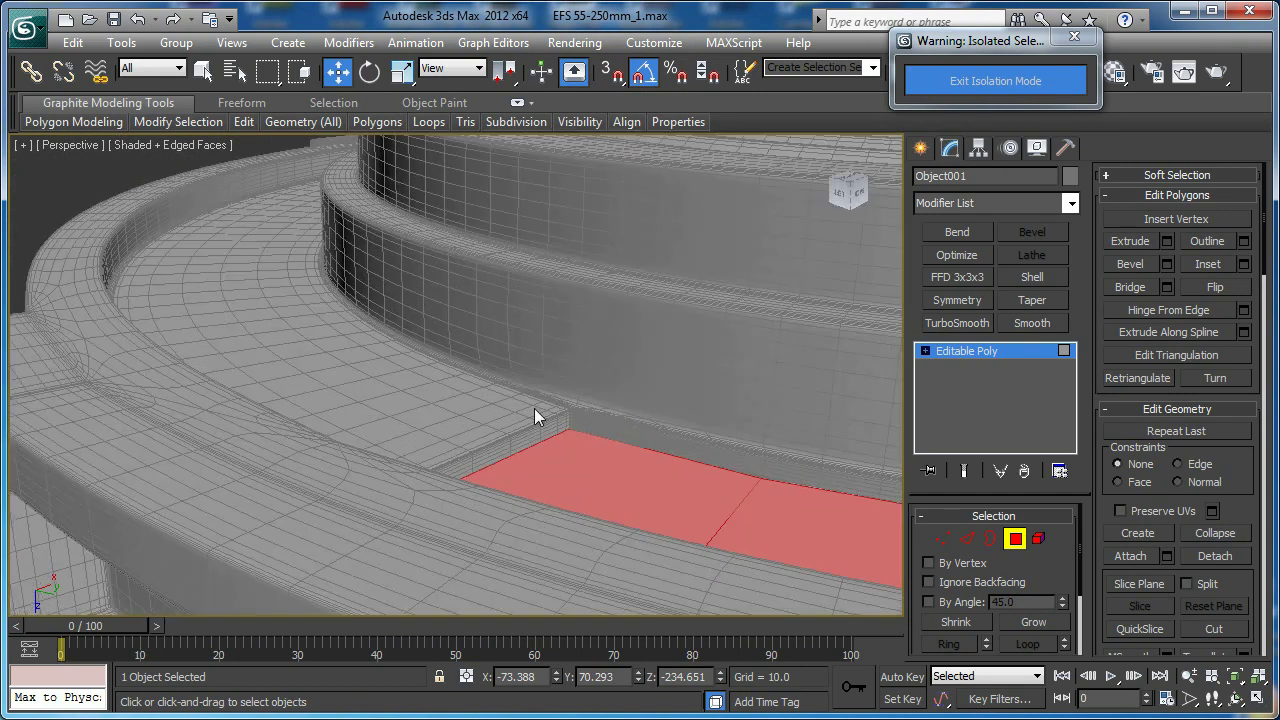
pyautogui.click(1167, 242)
pyautogui.moveTo(466, 417); pyautogui.dragTo(473, 414)
pyautogui.click(466, 444)
pyautogui.moveTo(576, 462); pyautogui.dragTo(473, 343, button='middle')
pyautogui.scroll(-3, 456, 336)
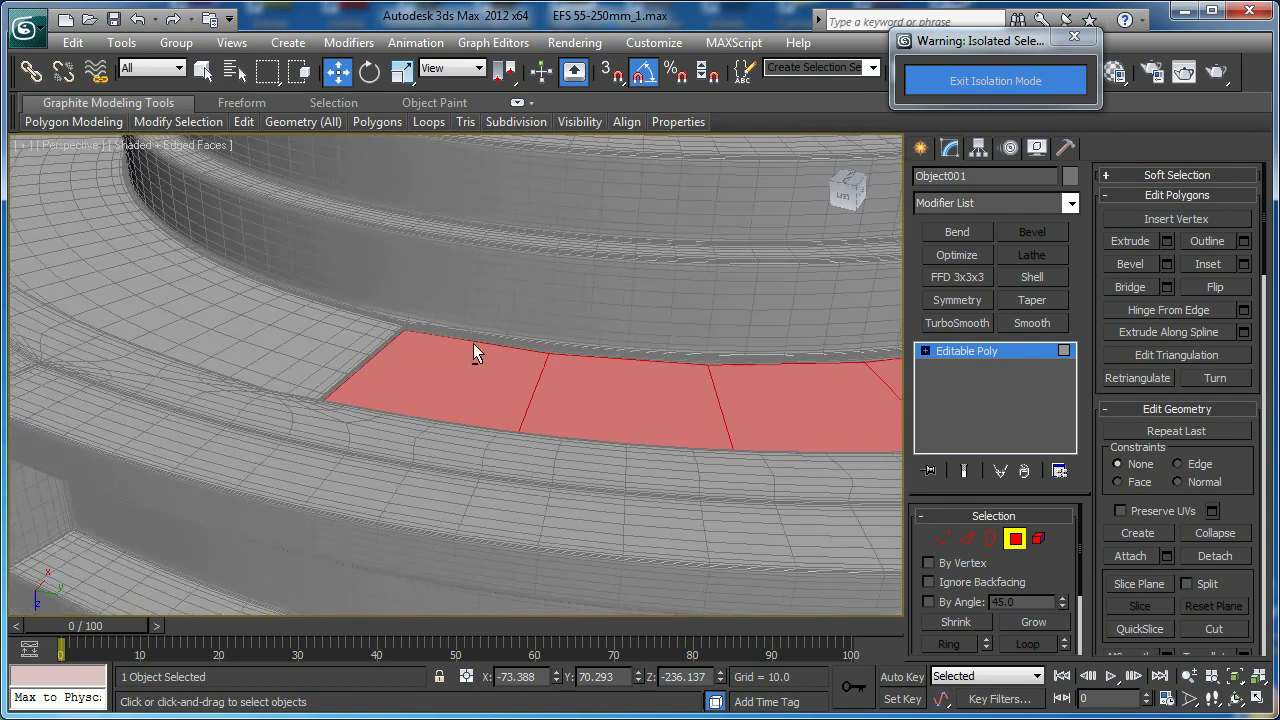
# Extrude the floor polygons a second time, by about 7 units, to raise the strip above the recess
pyautogui.click(1167, 243)
pyautogui.moveTo(469, 416); pyautogui.dragTo(506, 413)
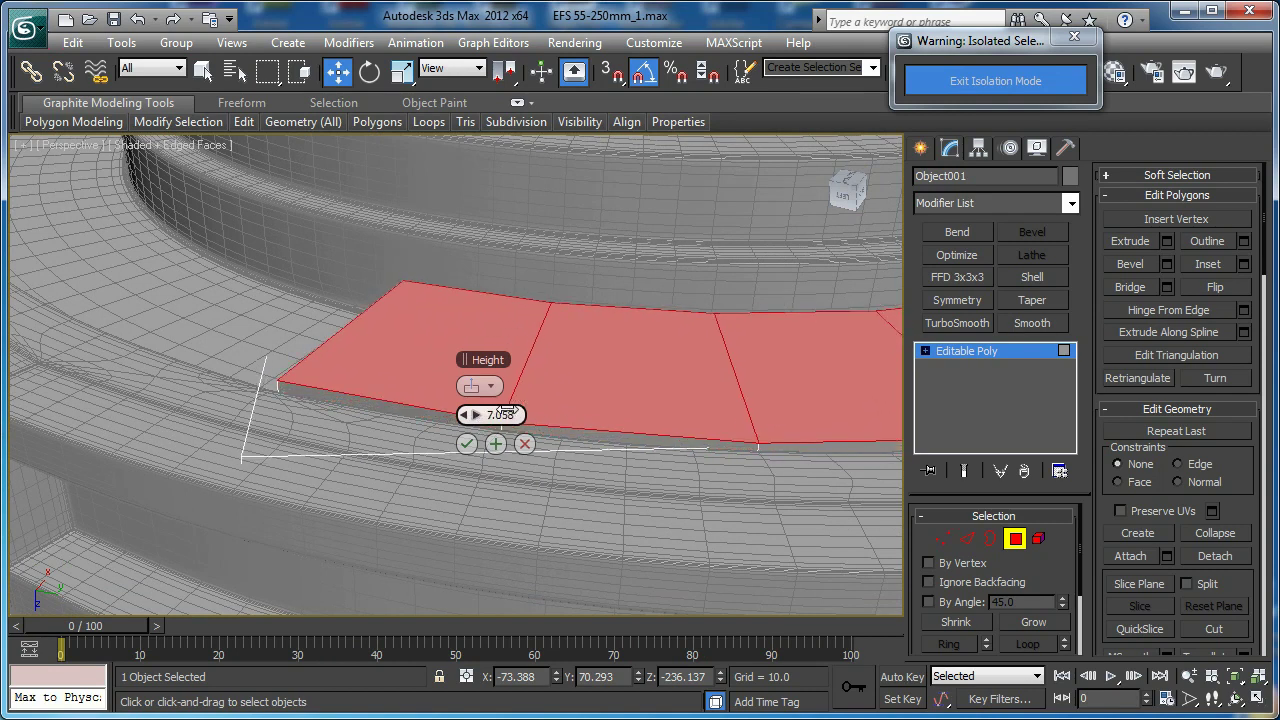
pyautogui.click(468, 443)
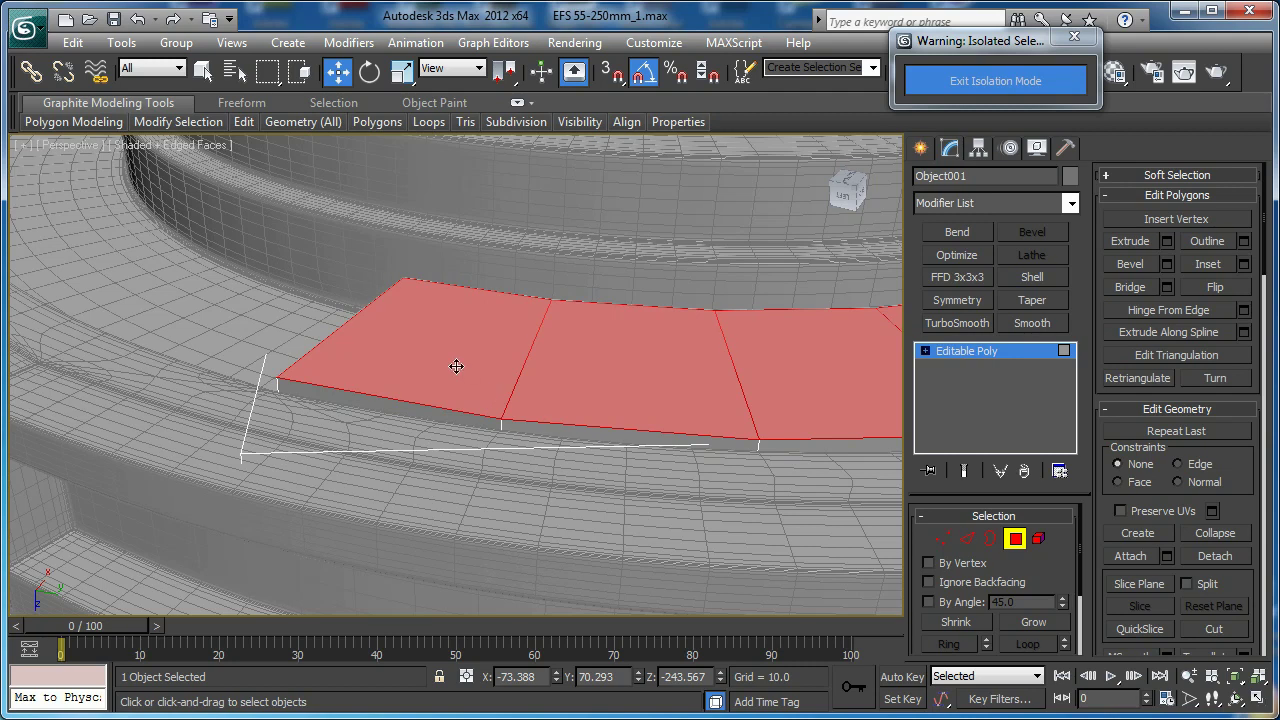
# Move the strip's selected polygons along Z to about -248.94 in the Front view, level with the neighbouring step of the lens body
pyautogui.scroll(-4, 456, 366)
pyautogui.keyDown('alt'); pyautogui.moveTo(711, 354); pyautogui.dragTo(684, 335, button='middle'); pyautogui.keyUp('alt')
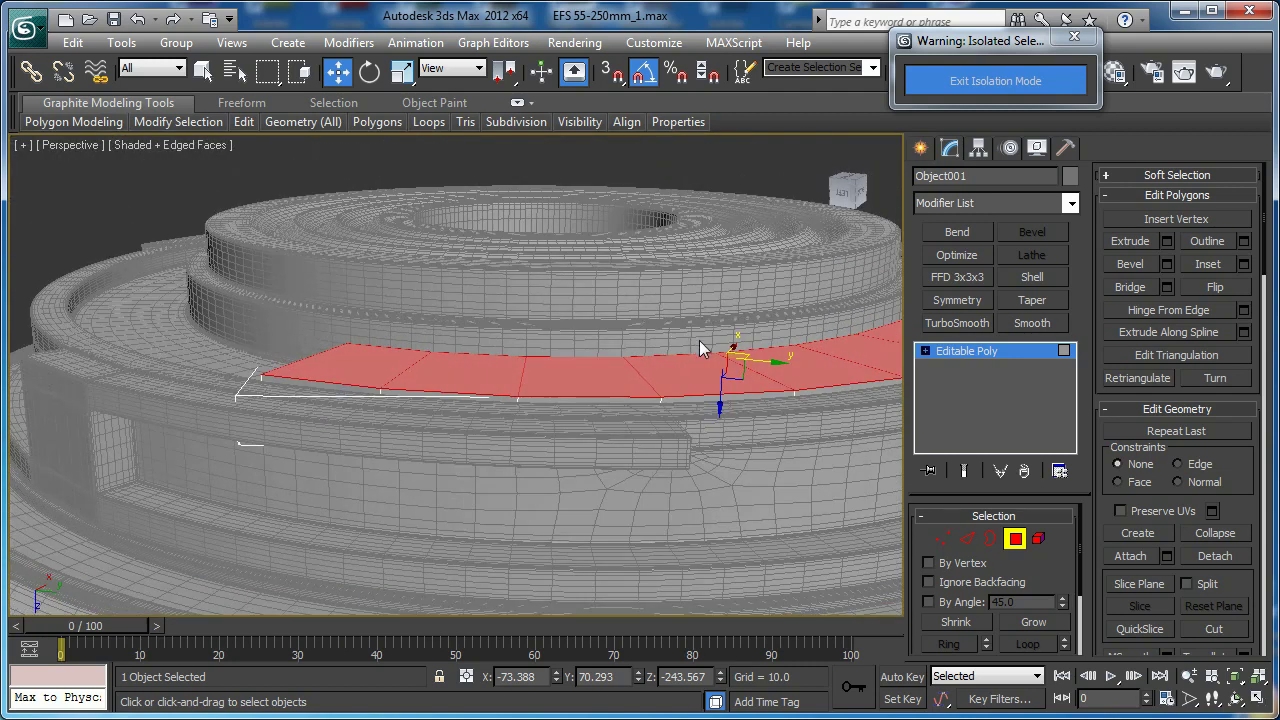
pyautogui.press('f')
pyautogui.scroll(4, 683, 343)
pyautogui.moveTo(377, 365); pyautogui.dragTo(583, 340, button='middle')
pyautogui.scroll(4, 583, 340)
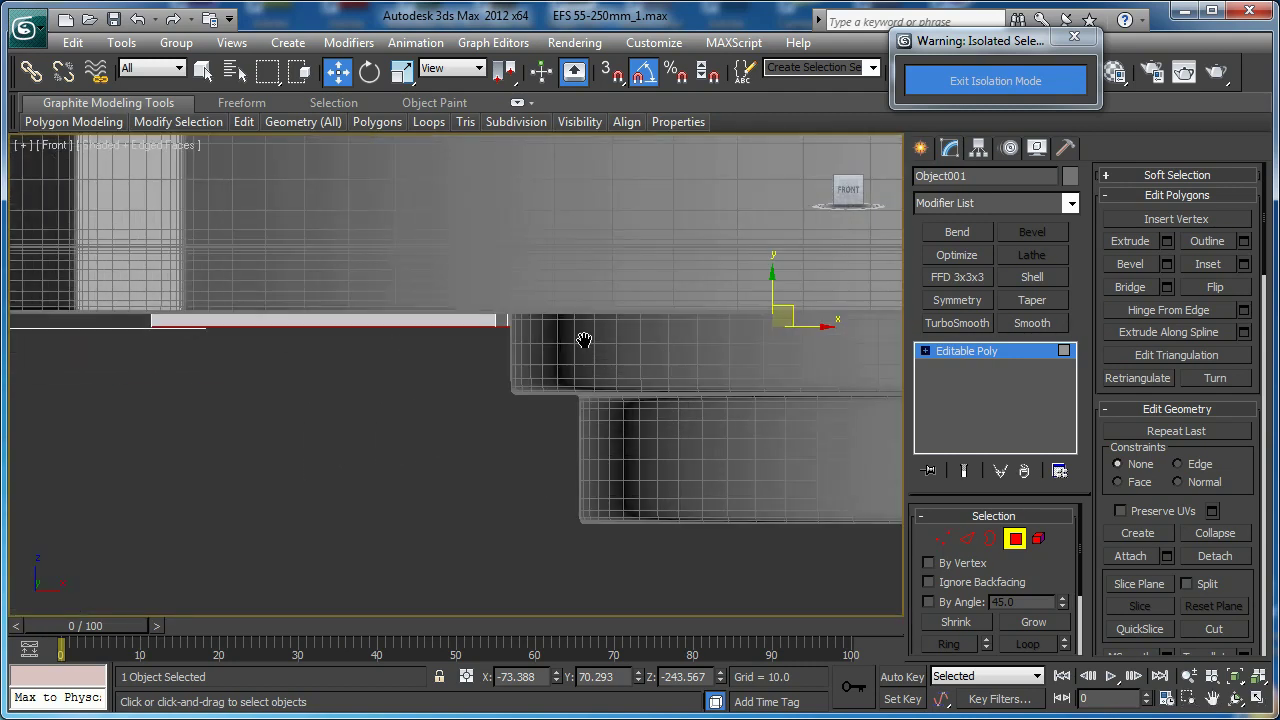
pyautogui.moveTo(773, 288); pyautogui.dragTo(645, 351)
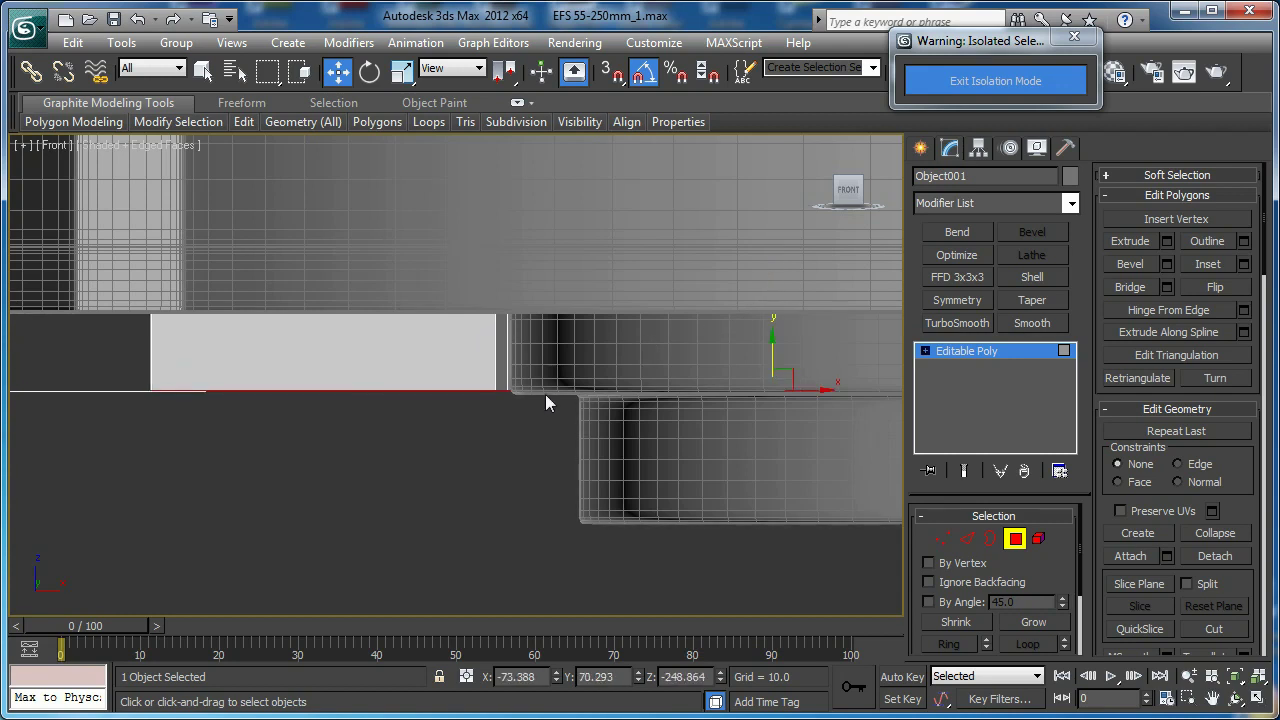
pyautogui.moveTo(771, 348); pyautogui.dragTo(769, 349)
# Check the strip's raised end edge against the lens body, and isolate the contact strip object
pyautogui.press('p')
pyautogui.press('z')
pyautogui.keyDown('alt'); pyautogui.moveTo(560, 380); pyautogui.dragTo(305, 308, button='middle'); pyautogui.keyUp('alt')
pyautogui.moveTo(305, 308); pyautogui.dragTo(533, 385, button='middle')
pyautogui.press('2')
pyautogui.click(518, 381)
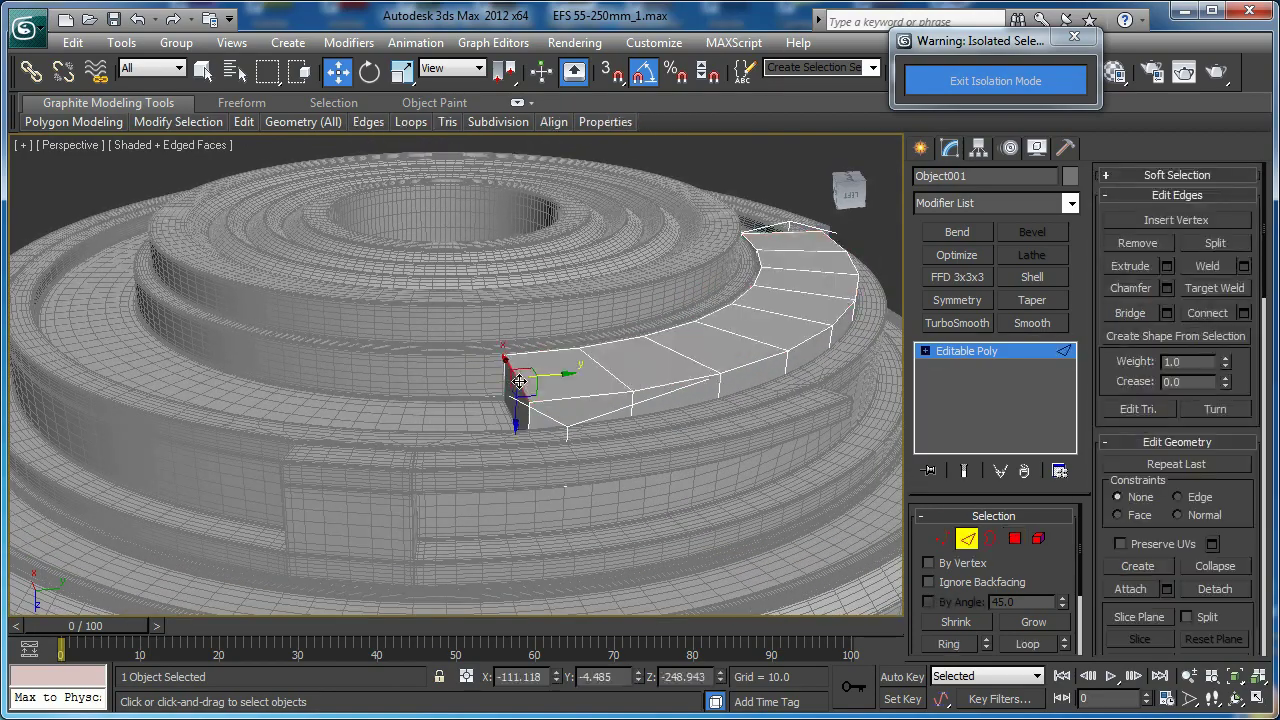
pyautogui.press('z')
pyautogui.scroll(-5, 518, 387)
pyautogui.scroll(-3, 506, 362)
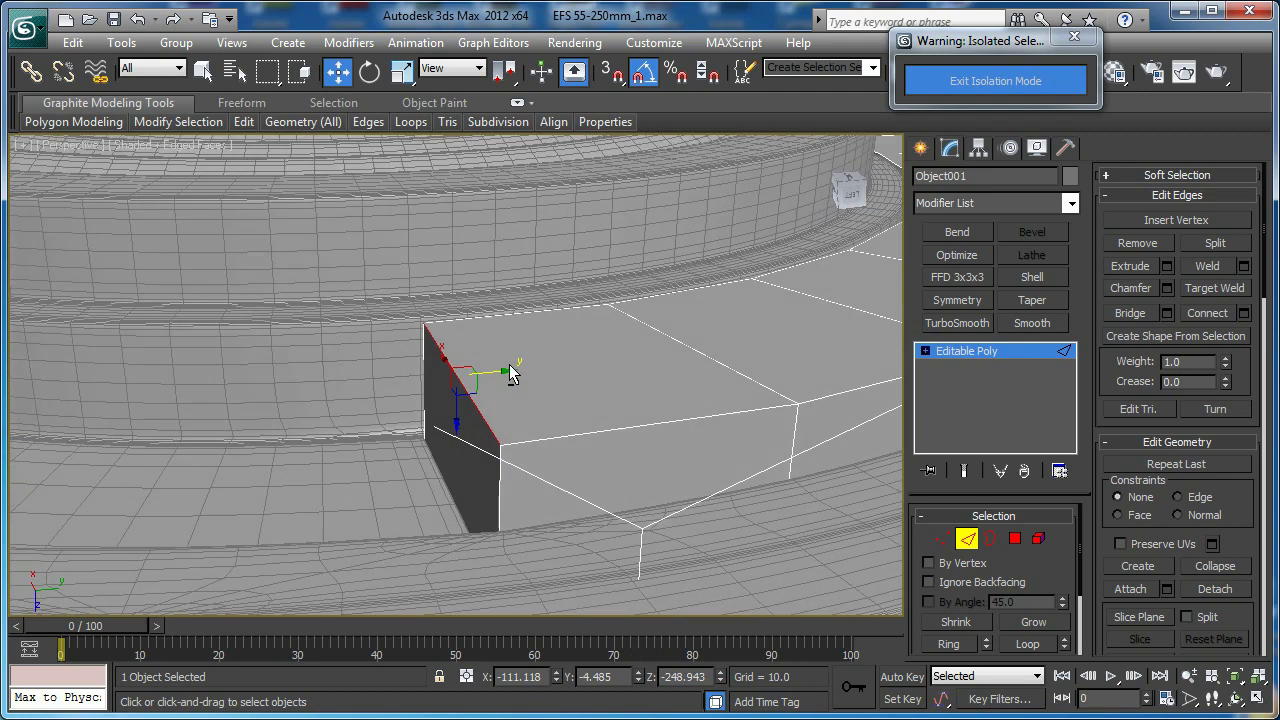
pyautogui.moveTo(510, 416); pyautogui.dragTo(484, 393, button='middle')
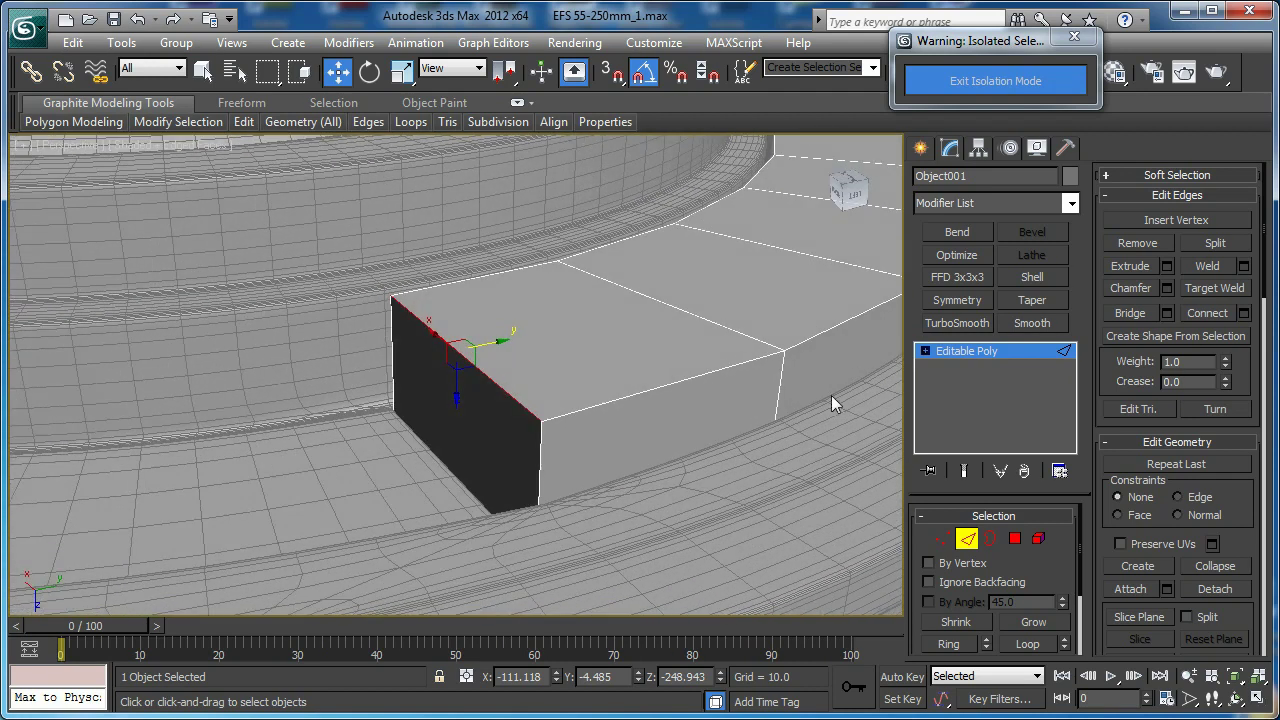
pyautogui.click(967, 539)
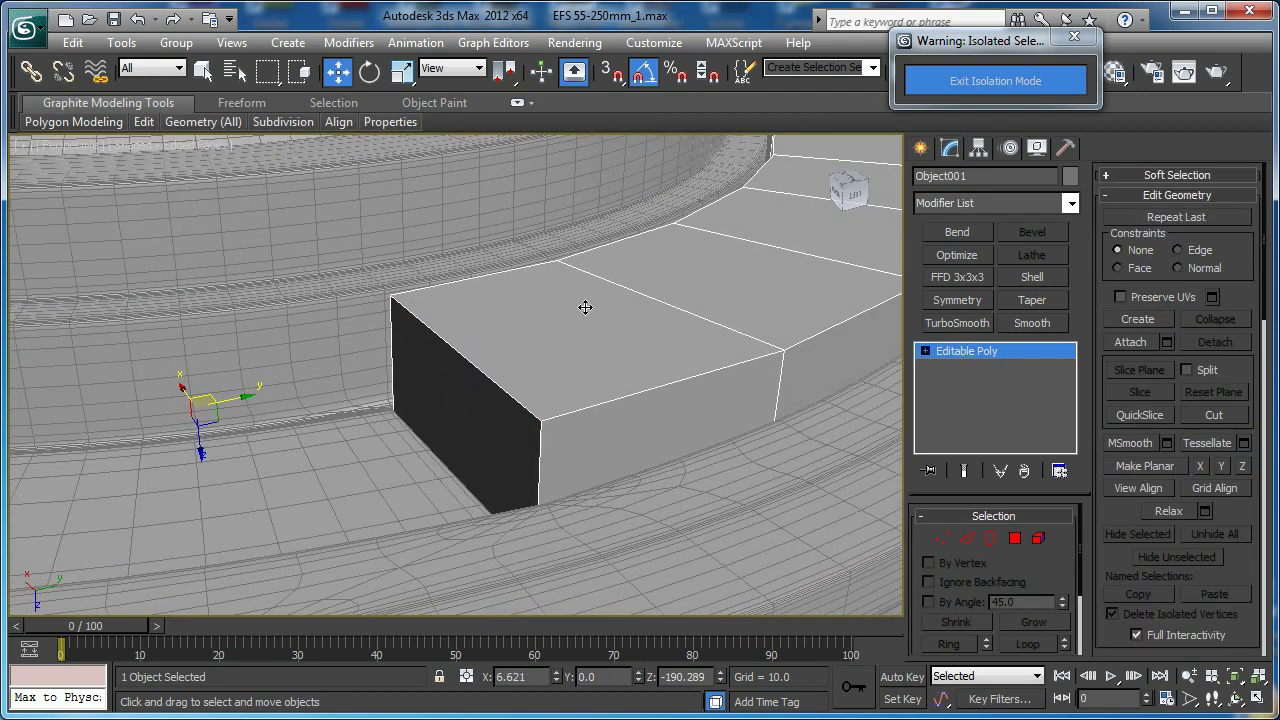
pyautogui.hotkey('alt', 'q')
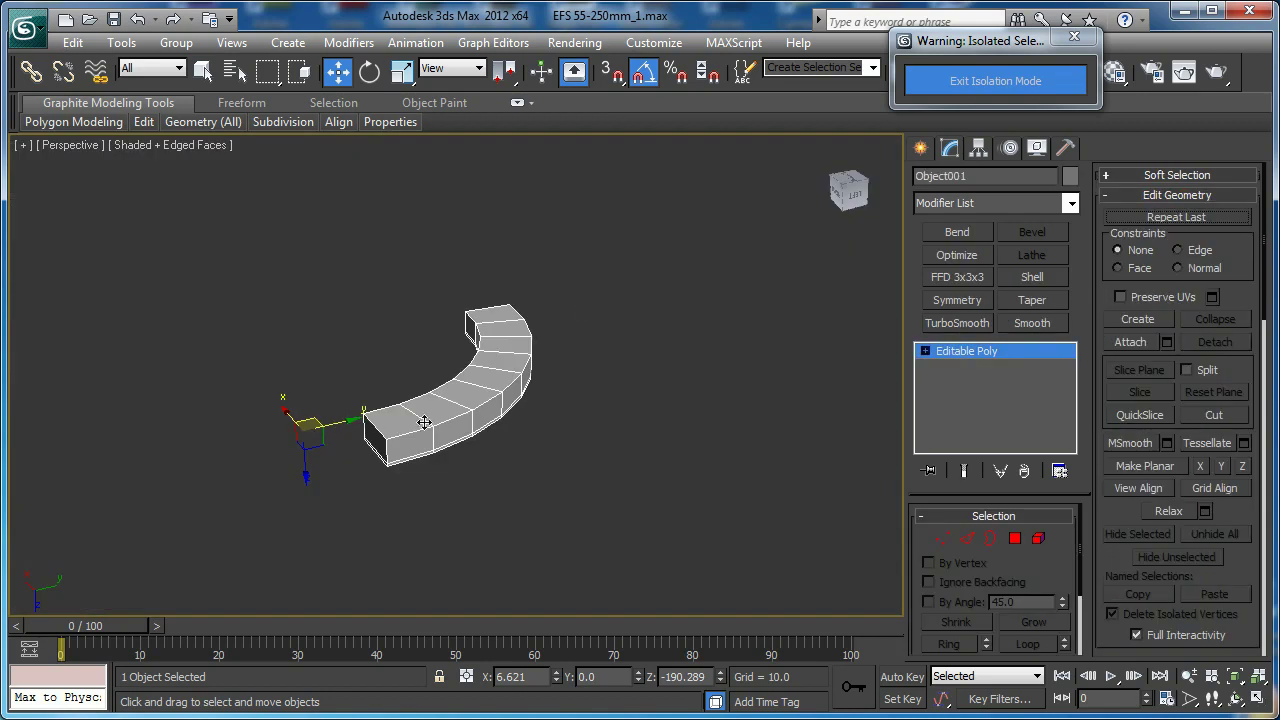
# Target-weld the two upper corner vertices of the strip's end onto the vertices directly beneath them to form a ramp
pyautogui.scroll(3, 546, 394)
pyautogui.moveTo(413, 448); pyautogui.dragTo(496, 376, button='middle')
pyautogui.scroll(4, 510, 393)
pyautogui.press('2')
pyautogui.press('1')
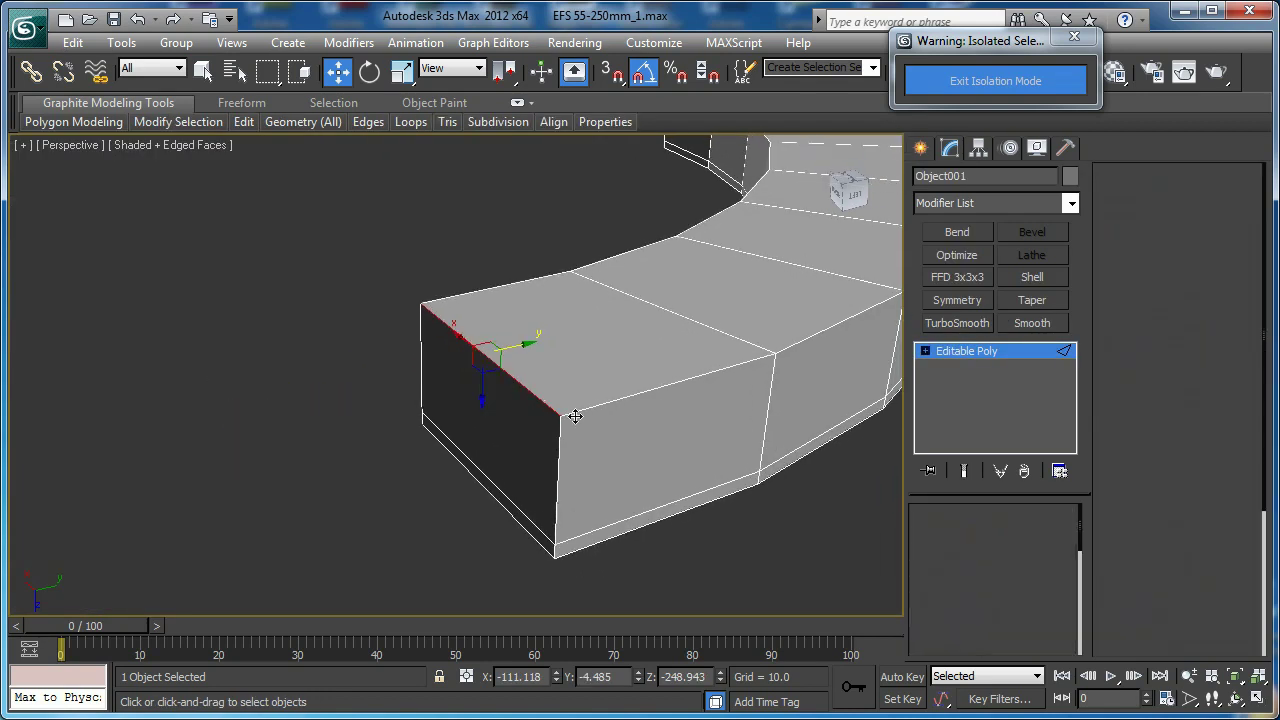
pyautogui.click(560, 417)
pyautogui.click(1205, 266)
pyautogui.moveTo(601, 383); pyautogui.dragTo(618, 348, button='middle')
pyautogui.scroll(3, 660, 324)
pyautogui.scroll(-3, 660, 315)
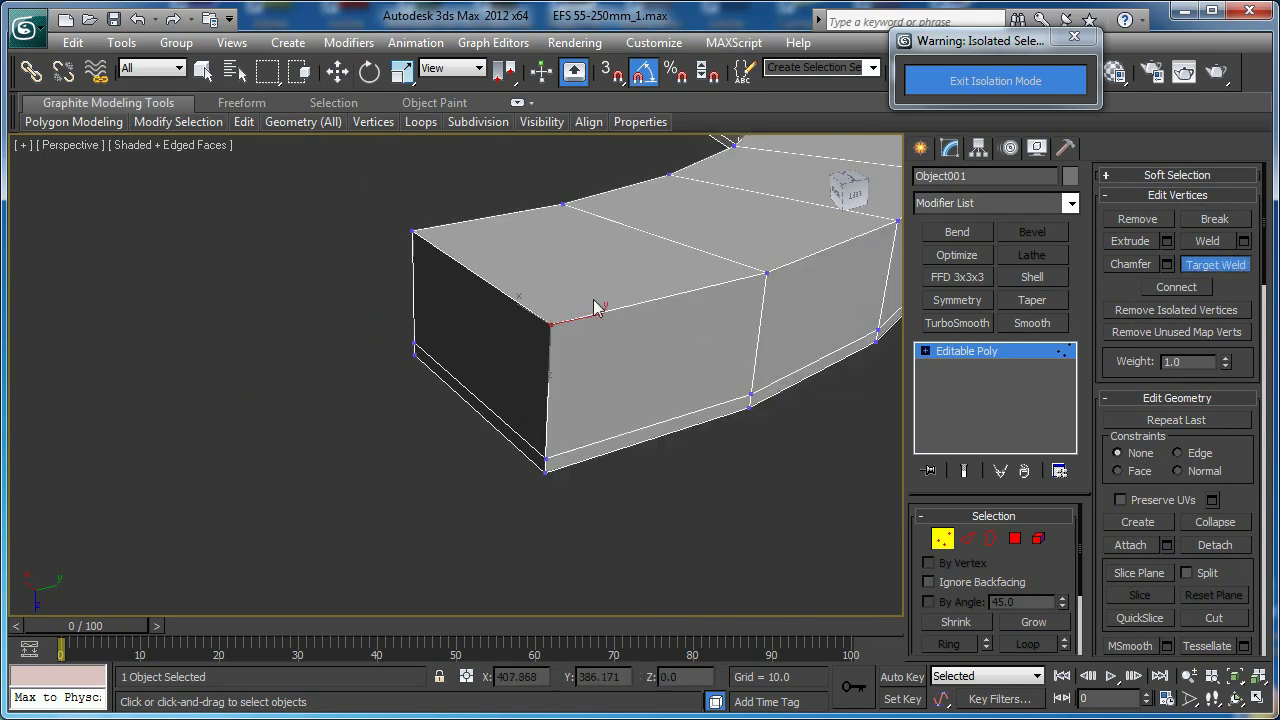
pyautogui.click(544, 459)
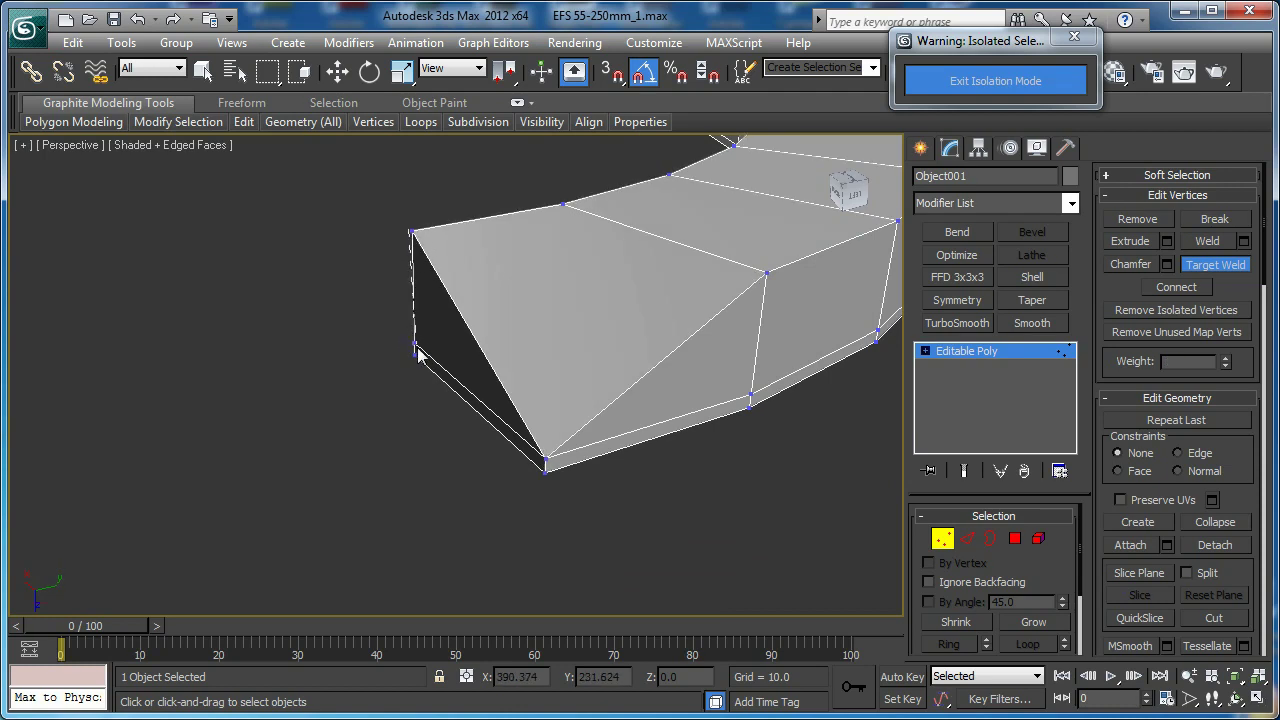
pyautogui.click(415, 343)
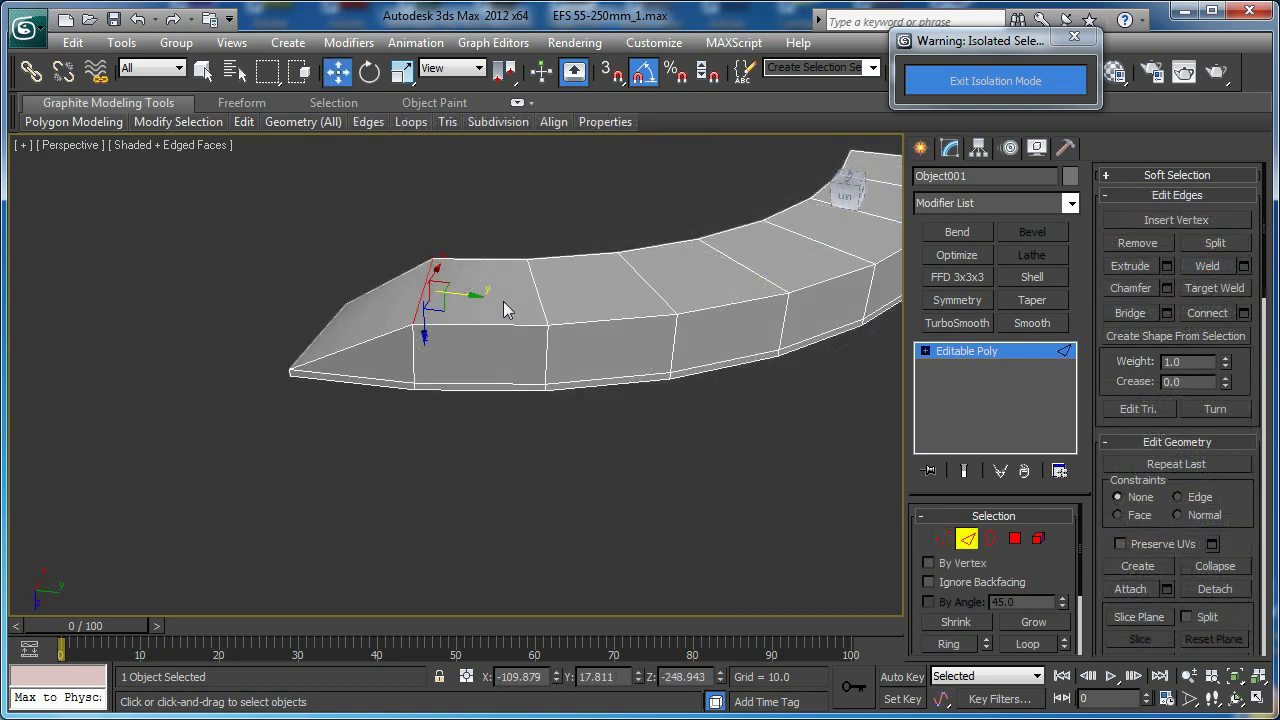
# With the Edge constraint, slide the cross edge behind the ramp about 8.6 units along the strip and adjust the next inner vertex
pyautogui.moveTo(504, 302); pyautogui.dragTo(559, 388, button='middle')
pyautogui.scroll(3, 574, 386)
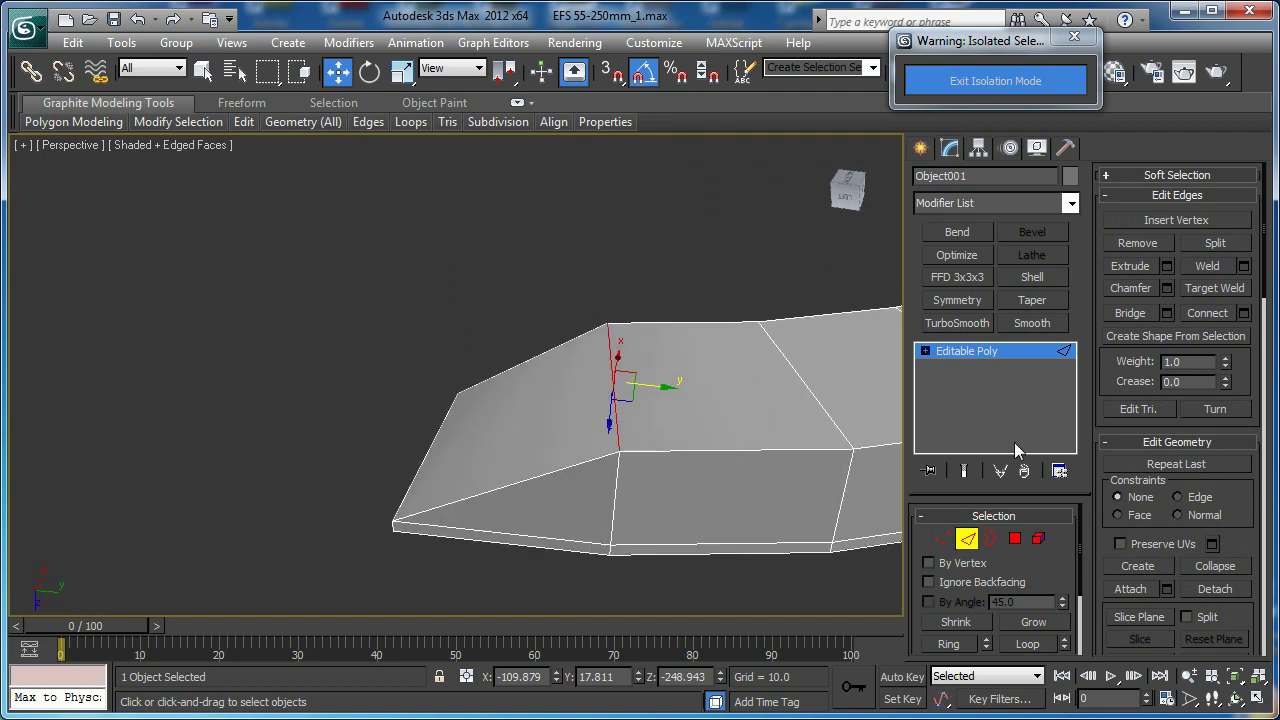
pyautogui.click(1177, 497)
pyautogui.moveTo(643, 387); pyautogui.dragTo(725, 385)
pyautogui.keyDown('alt'); pyautogui.moveTo(725, 385); pyautogui.dragTo(628, 306, button='middle'); pyautogui.keyUp('alt')
pyautogui.press('1')
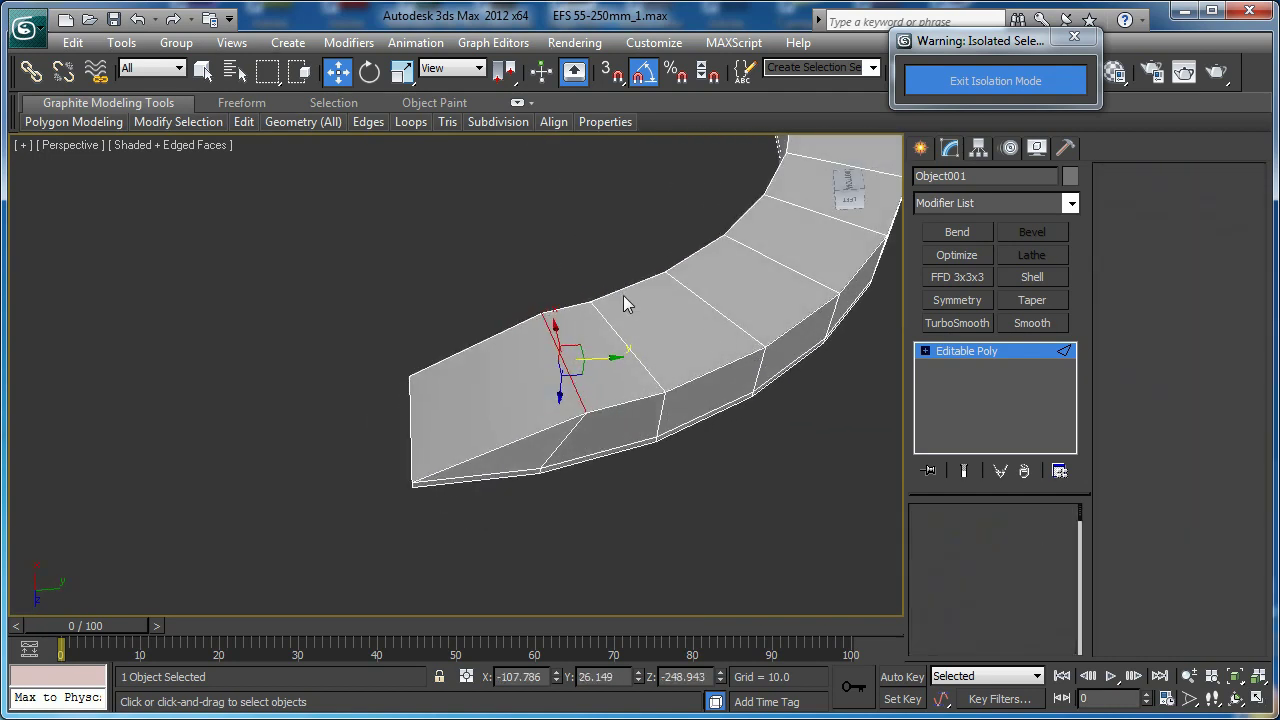
pyautogui.click(587, 299)
pyautogui.moveTo(621, 300); pyautogui.dragTo(706, 393)
# Connect the ring of edges across the strip's width with two segments at pinch 98 and slide 0
pyautogui.moveTo(663, 400); pyautogui.dragTo(707, 338, button='middle')
pyautogui.keyDown('alt'); pyautogui.moveTo(707, 338); pyautogui.dragTo(606, 314, button='middle'); pyautogui.keyUp('alt')
pyautogui.scroll(3, 608, 341)
pyautogui.moveTo(583, 403); pyautogui.dragTo(596, 366, button='middle')
pyautogui.press('2')
pyautogui.click(598, 418)
pyautogui.hotkey('alt', 'r')
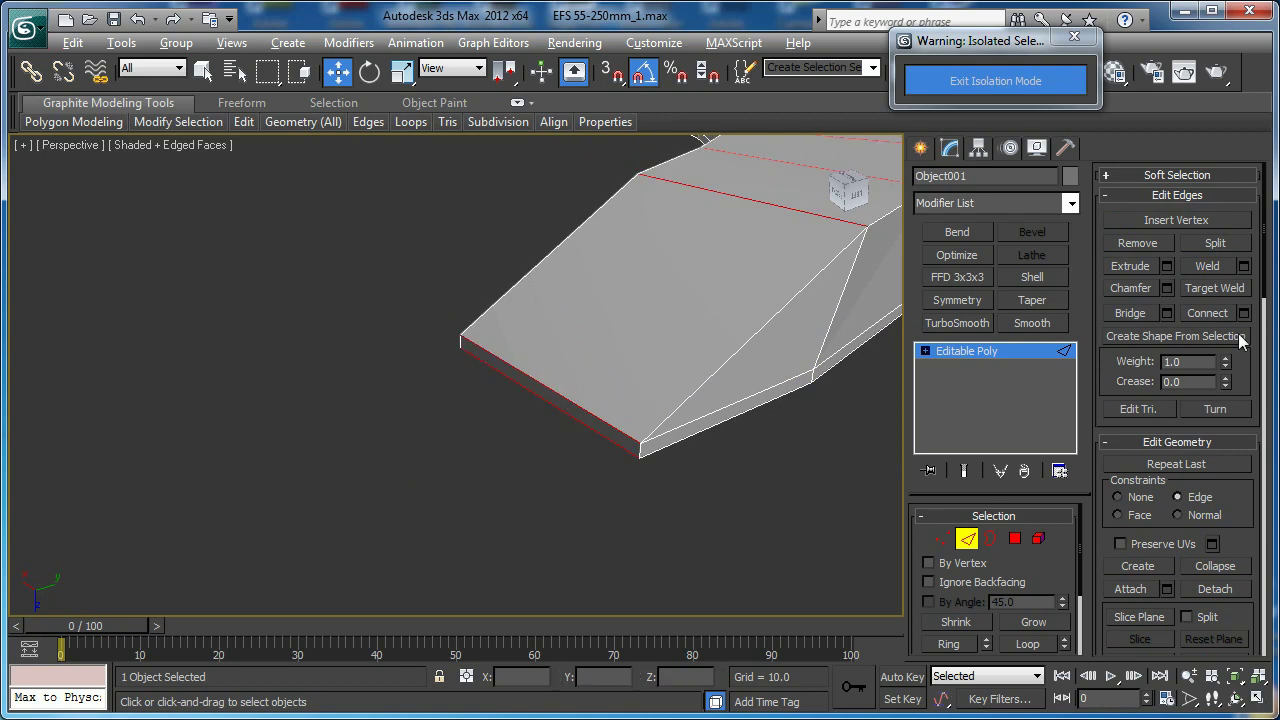
pyautogui.click(1244, 314)
pyautogui.moveTo(376, 382); pyautogui.dragTo(311, 379, button='middle')
pyautogui.scroll(4, 311, 379)
pyautogui.rightClick(469, 442)
pyautogui.click(477, 388)
pyautogui.moveTo(477, 421); pyautogui.dragTo(486, 420)
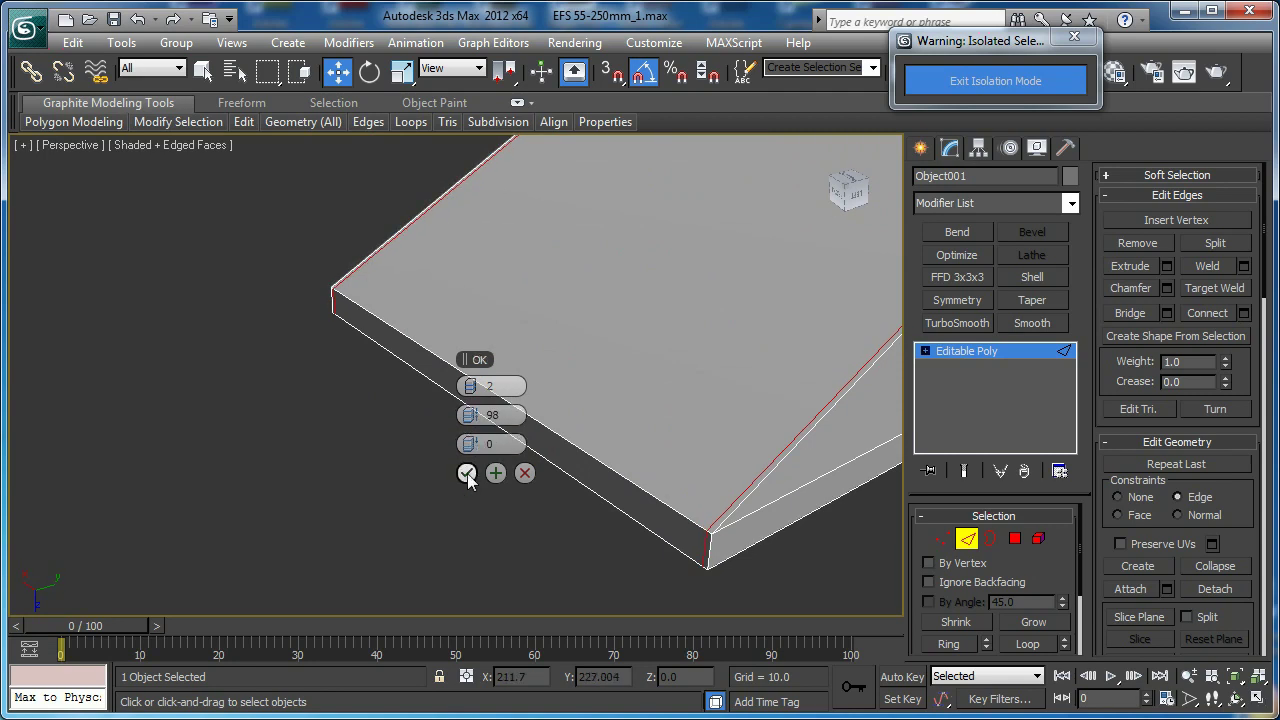
pyautogui.click(467, 474)
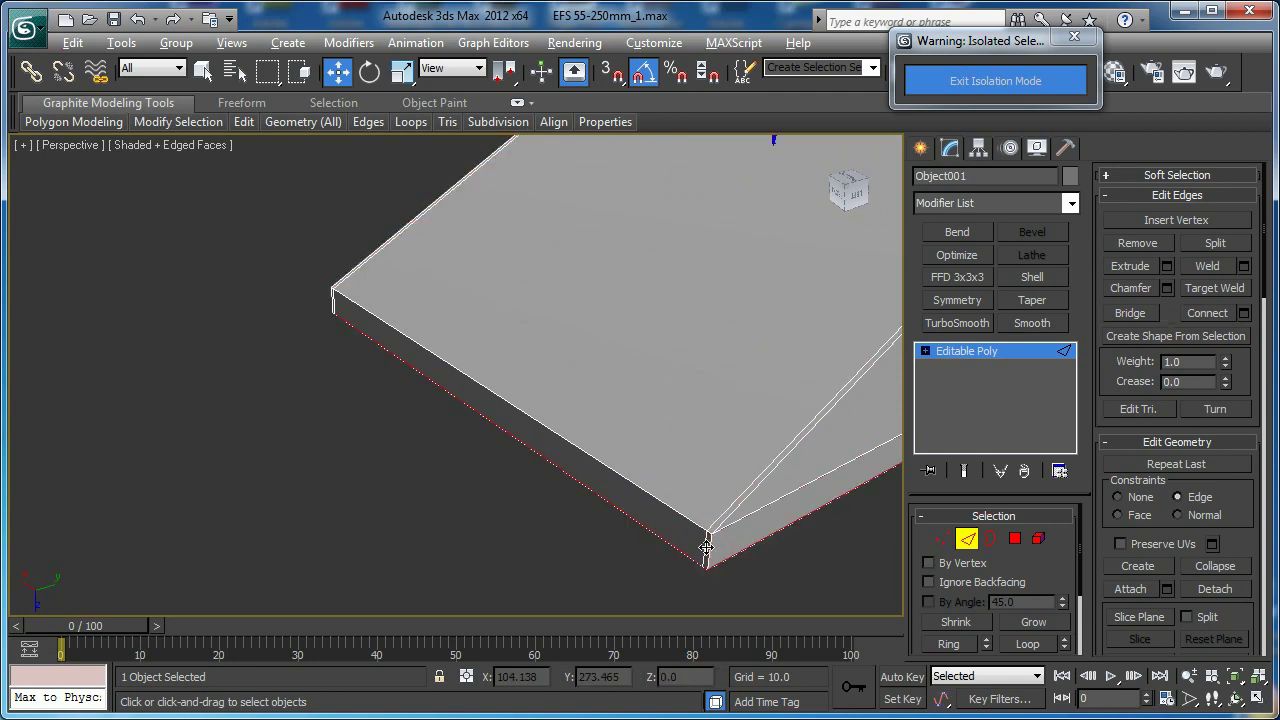
# Connect the short vertical edges around the strip's thin base band with two segments at pinch 70
pyautogui.scroll(5, 700, 515)
pyautogui.scroll(-5, 692, 505)
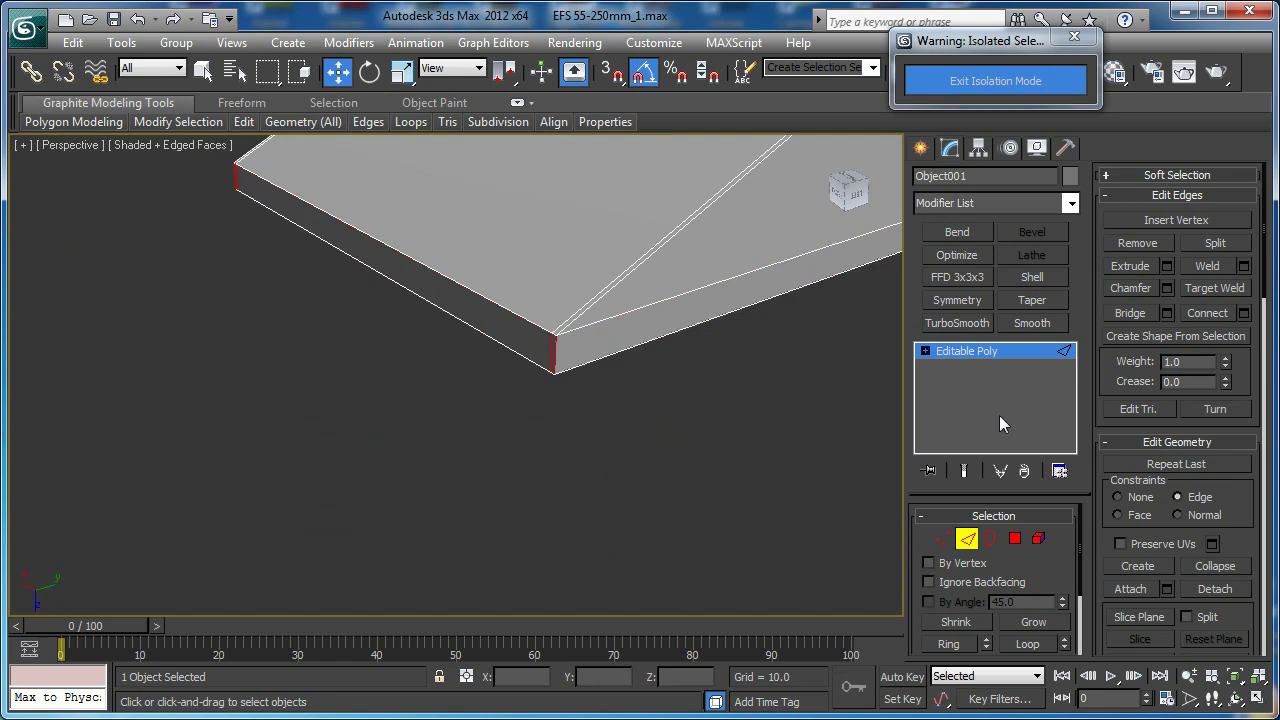
pyautogui.click(1243, 314)
pyautogui.moveTo(490, 404); pyautogui.dragTo(356, 383)
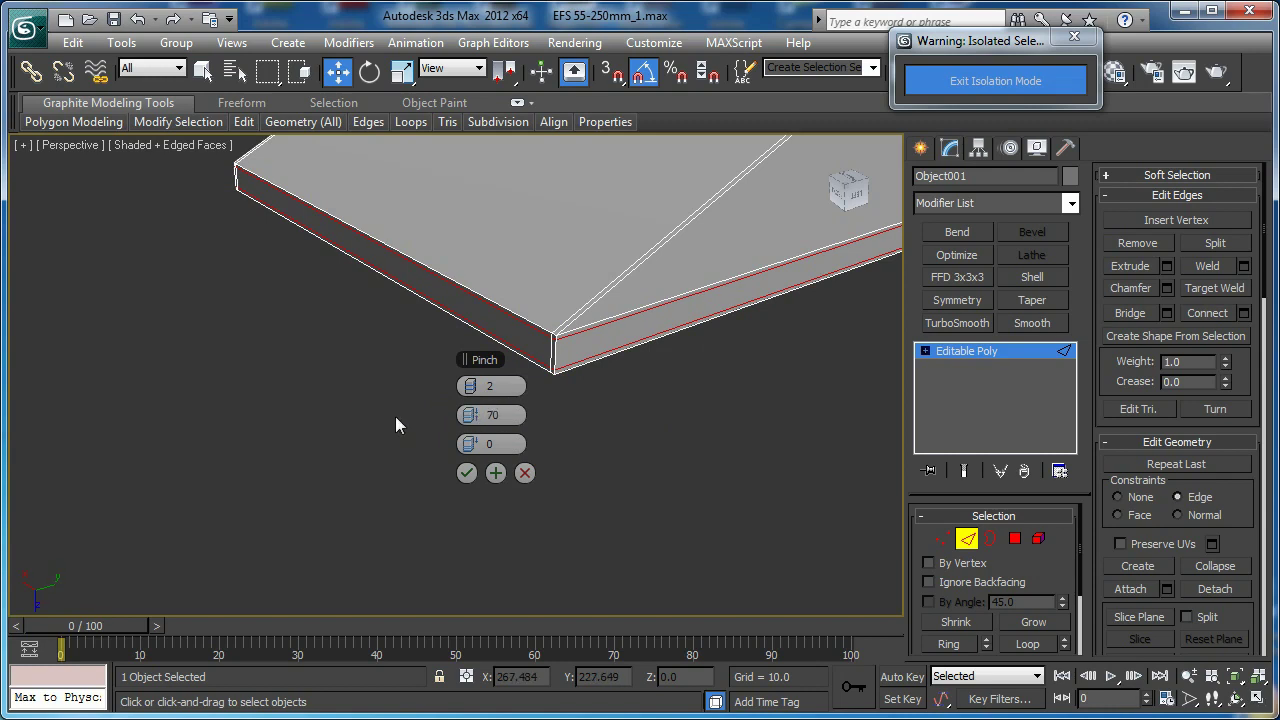
pyautogui.click(464, 473)
# Lower the top polygons of the far end's last two segments, including their narrow border strips, to about Z -244.48 without constraints
pyautogui.scroll(-5, 572, 408)
pyautogui.keyDown('alt'); pyautogui.moveTo(590, 402); pyautogui.dragTo(919, 381, button='middle'); pyautogui.keyUp('alt')
pyautogui.moveTo(708, 332); pyautogui.dragTo(478, 368, button='middle')
pyautogui.keyDown('alt'); pyautogui.moveTo(478, 368); pyautogui.dragTo(451, 347, button='middle'); pyautogui.keyUp('alt')
pyautogui.press('4')
pyautogui.click(525, 250)
pyautogui.keyDown('alt'); pyautogui.moveTo(558, 278); pyautogui.dragTo(567, 318, button='middle'); pyautogui.keyUp('alt')
pyautogui.keyDown('ctrl'); pyautogui.click(620, 268); pyautogui.keyUp('ctrl')
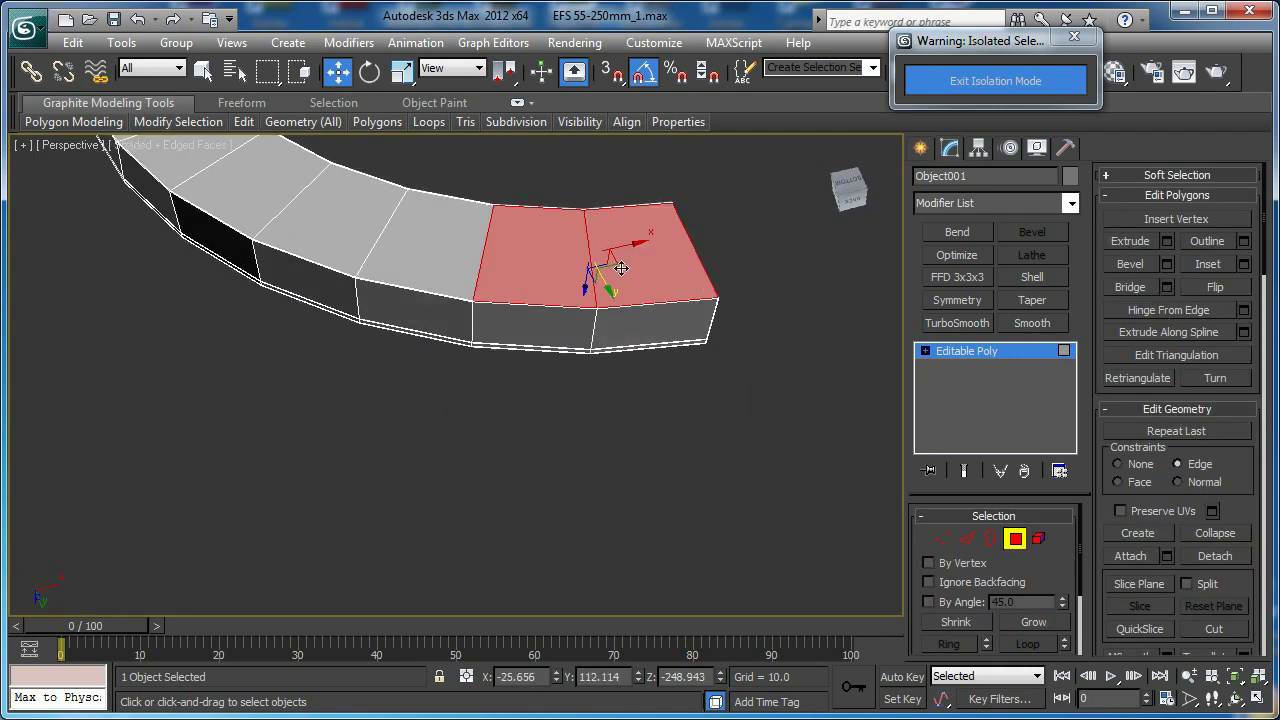
pyautogui.moveTo(621, 268); pyautogui.dragTo(624, 368, button='middle')
pyautogui.scroll(5, 615, 380)
pyautogui.keyDown('ctrl'); pyautogui.click(540, 403); pyautogui.keyUp('ctrl')
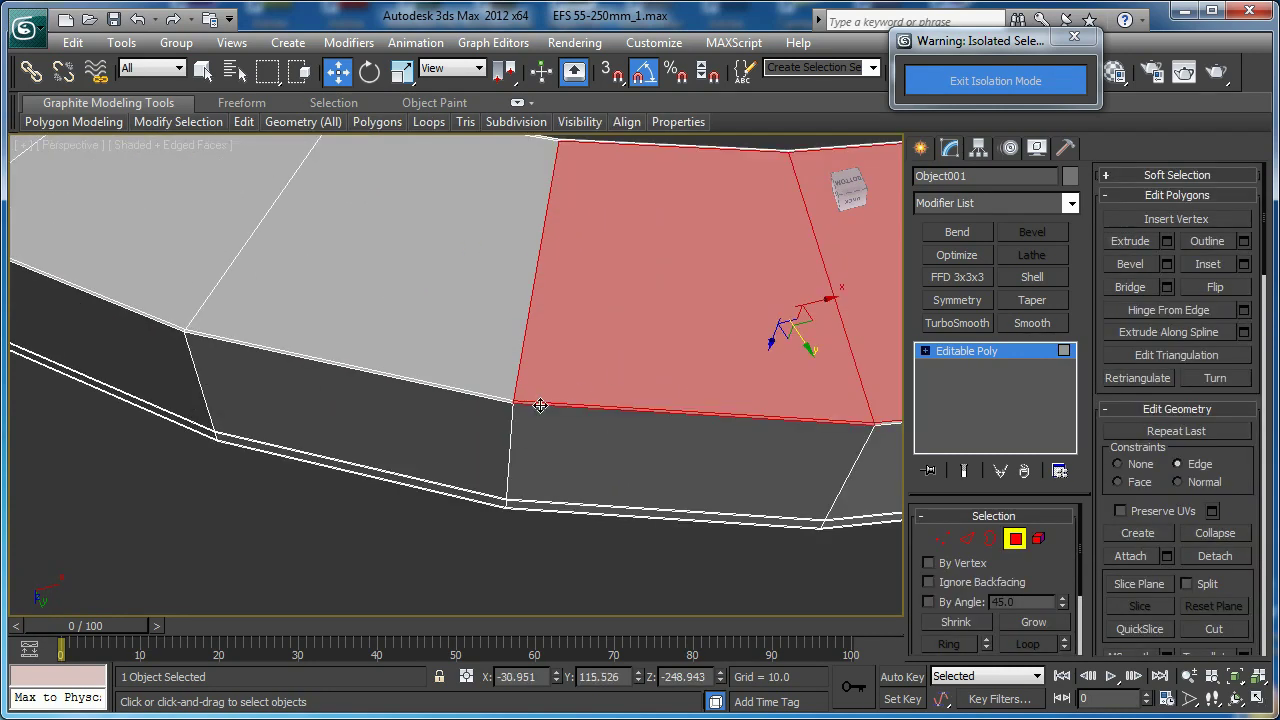
pyautogui.moveTo(607, 318); pyautogui.dragTo(569, 464, button='middle')
pyautogui.scroll(3, 568, 466)
pyautogui.keyDown('ctrl'); pyautogui.click(585, 340); pyautogui.keyUp('ctrl')
pyautogui.moveTo(690, 386); pyautogui.dragTo(609, 386, button='middle')
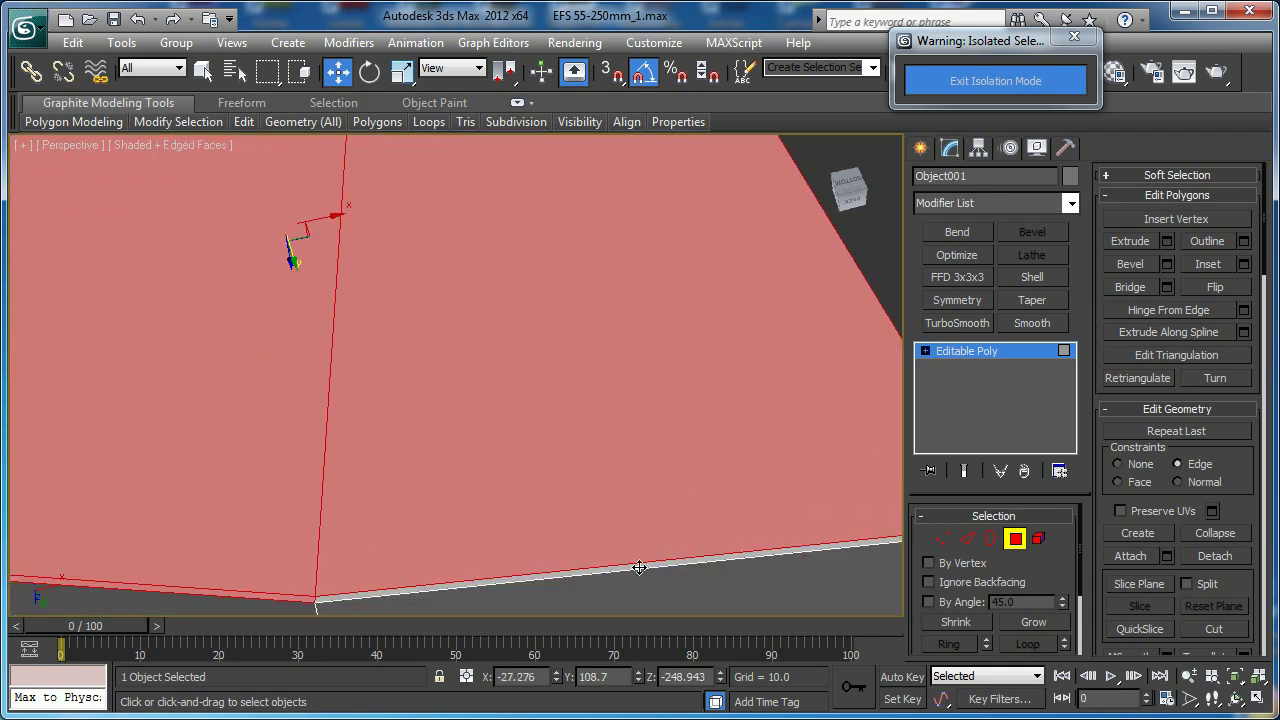
pyautogui.keyDown('ctrl'); pyautogui.click(639, 567); pyautogui.keyUp('ctrl')
pyautogui.scroll(-4, 634, 520)
pyautogui.keyDown('alt'); pyautogui.moveTo(605, 472); pyautogui.dragTo(579, 398, button='middle'); pyautogui.keyUp('alt')
pyautogui.keyDown('alt'); pyautogui.moveTo(434, 420); pyautogui.dragTo(437, 408, button='middle'); pyautogui.keyUp('alt')
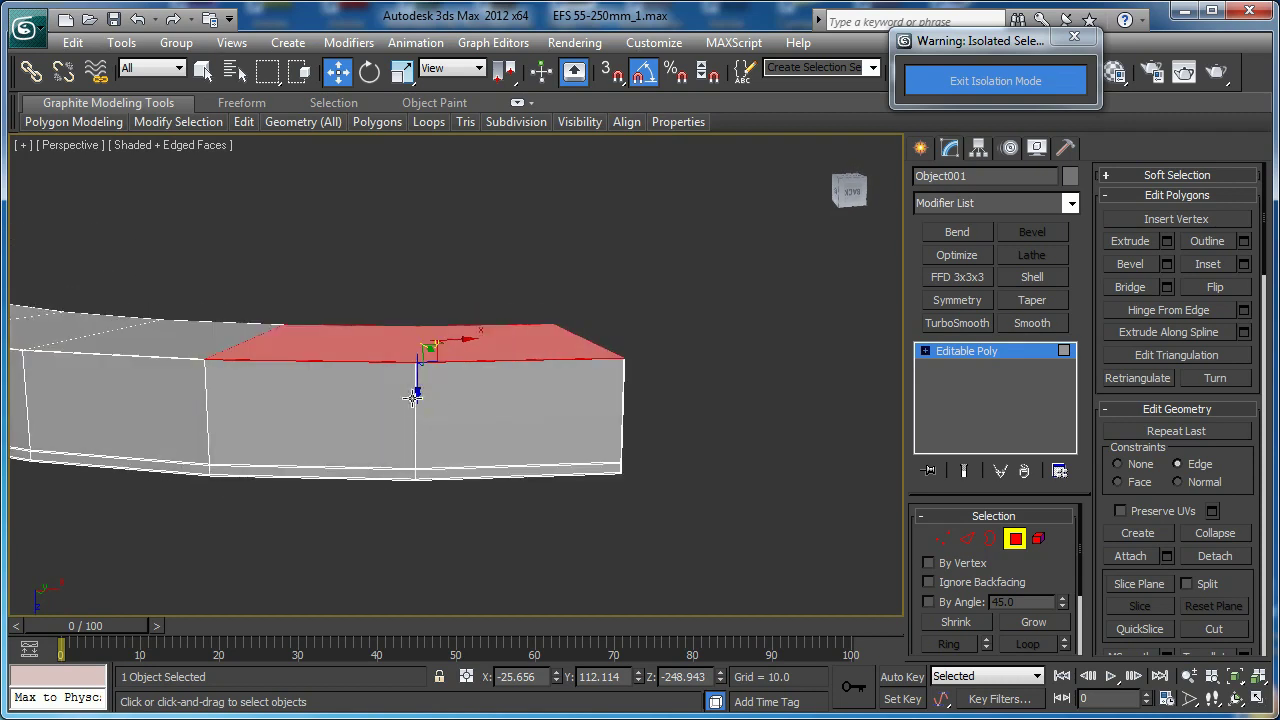
pyautogui.moveTo(418, 400); pyautogui.dragTo(420, 409)
pyautogui.rightClick(420, 409)
pyautogui.click(1131, 466)
pyautogui.keyDown('alt'); pyautogui.moveTo(574, 346); pyautogui.dragTo(573, 357, button='middle'); pyautogui.keyUp('alt')
pyautogui.moveTo(417, 395); pyautogui.dragTo(421, 425)
# Connect the lengthwise edge ring of the far end's last segment with one segment at slide -98, close to the end face
pyautogui.keyDown('alt'); pyautogui.moveTo(421, 425); pyautogui.dragTo(389, 417, button='middle'); pyautogui.keyUp('alt')
pyautogui.scroll(-4, 486, 363)
pyautogui.moveTo(389, 417); pyautogui.dragTo(470, 414, button='middle')
pyautogui.scroll(2, 477, 413)
pyautogui.moveTo(769, 414); pyautogui.dragTo(580, 415, button='middle')
pyautogui.scroll(3, 591, 409)
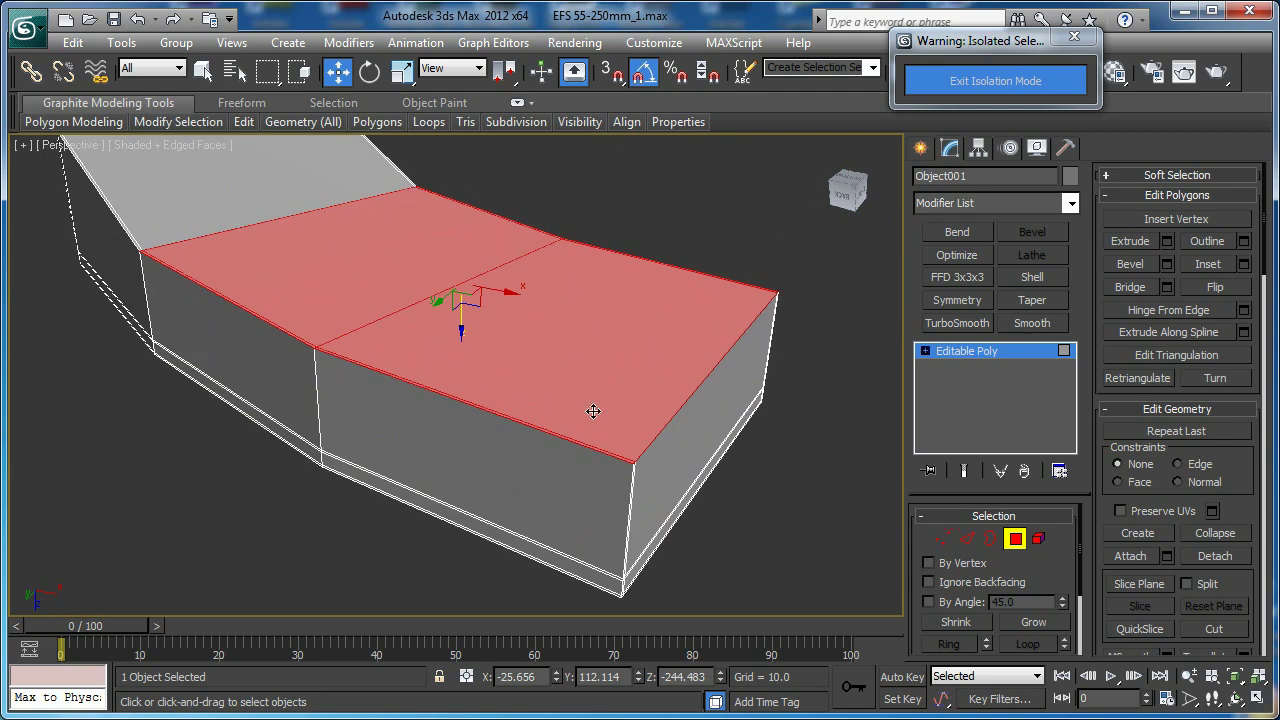
pyautogui.press('2')
pyautogui.click(609, 457)
pyautogui.hotkey('alt', 'r')
pyautogui.scroll(3, 611, 457)
pyautogui.moveTo(740, 449); pyautogui.dragTo(543, 417, button='middle')
pyautogui.scroll(-3, 543, 417)
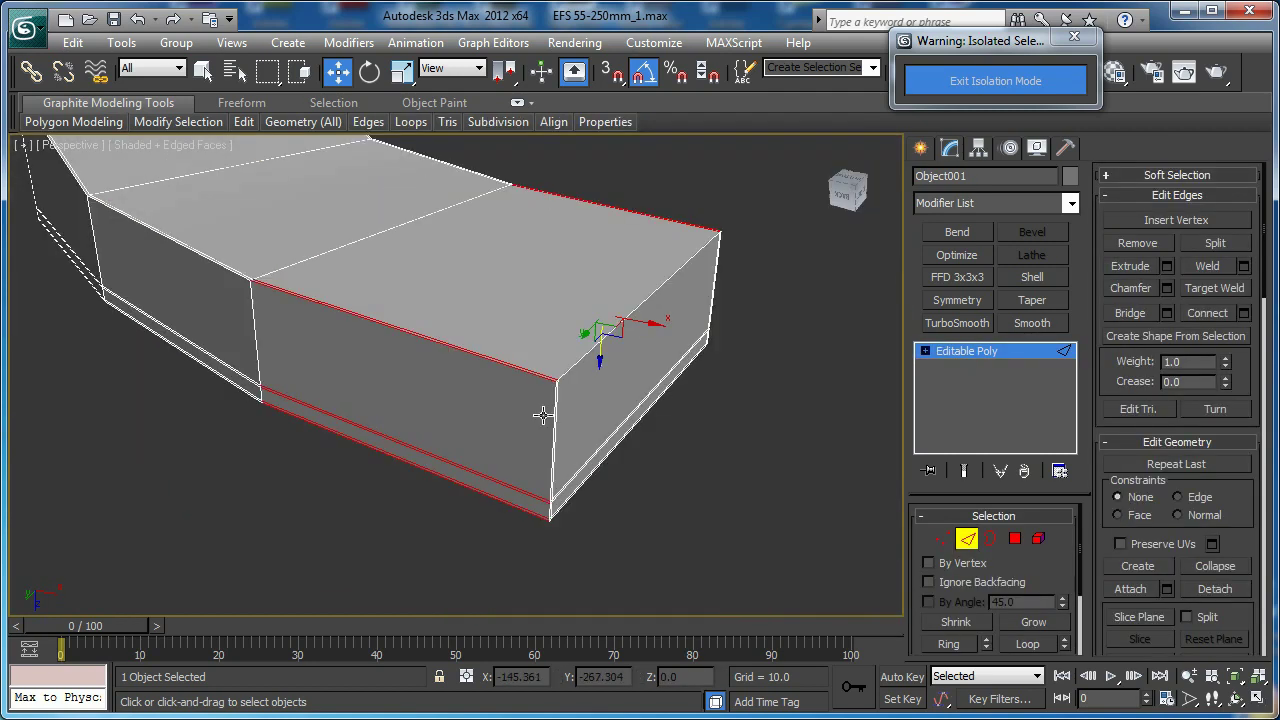
pyautogui.click(1243, 315)
pyautogui.click(464, 386)
pyautogui.moveTo(475, 444); pyautogui.dragTo(69, 358)
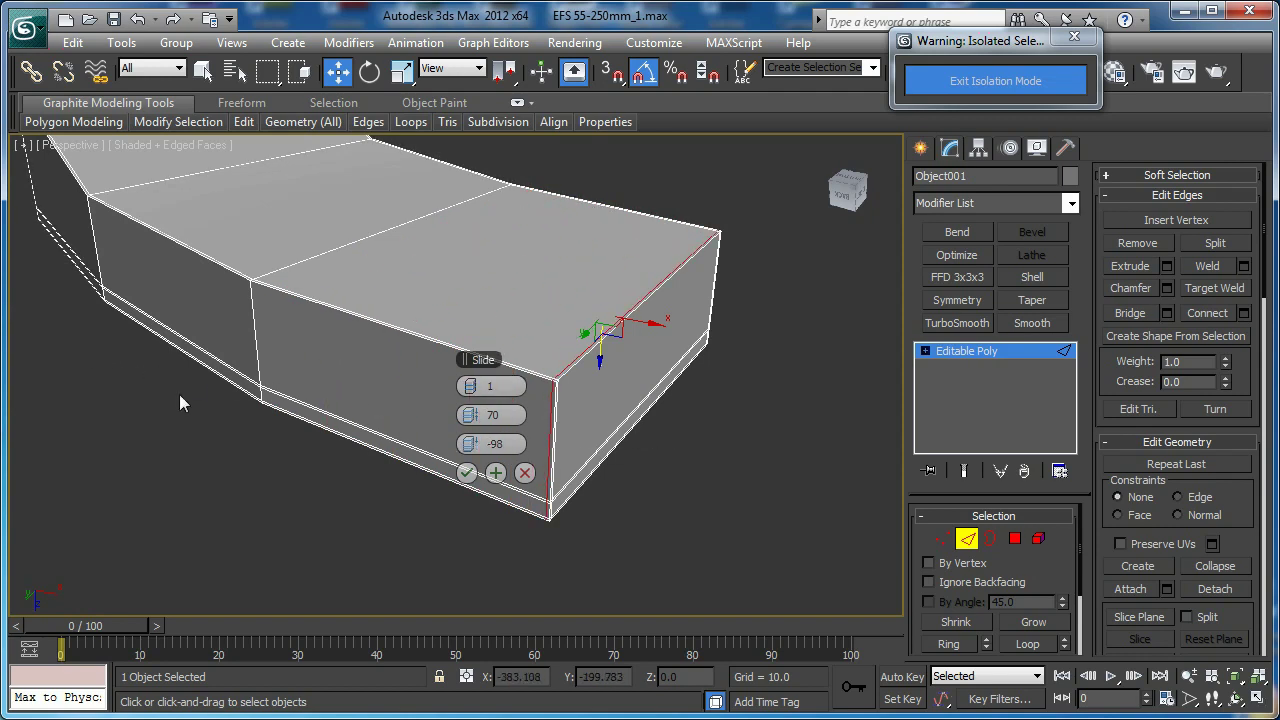
pyautogui.click(467, 474)
pyautogui.scroll(6, 519, 460)
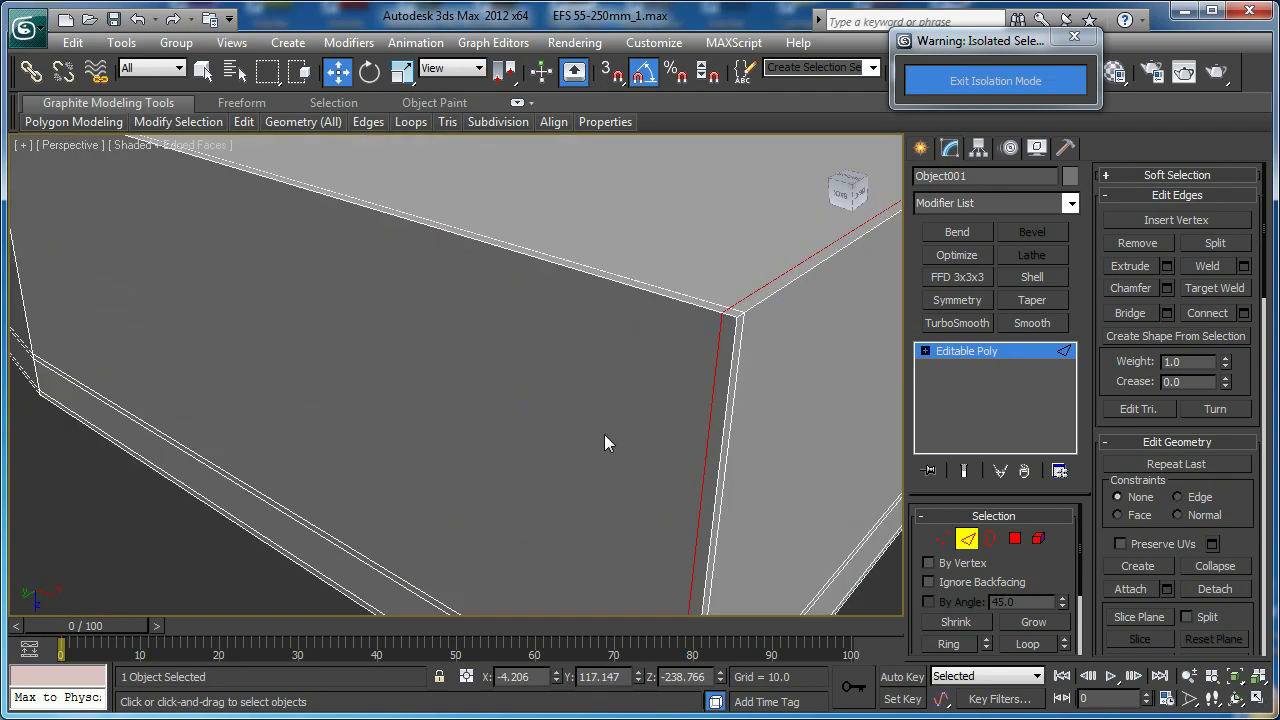
pyautogui.moveTo(604, 434); pyautogui.dragTo(577, 424, button='middle')
pyautogui.click(604, 369)
pyautogui.hotkey('alt', 'r')
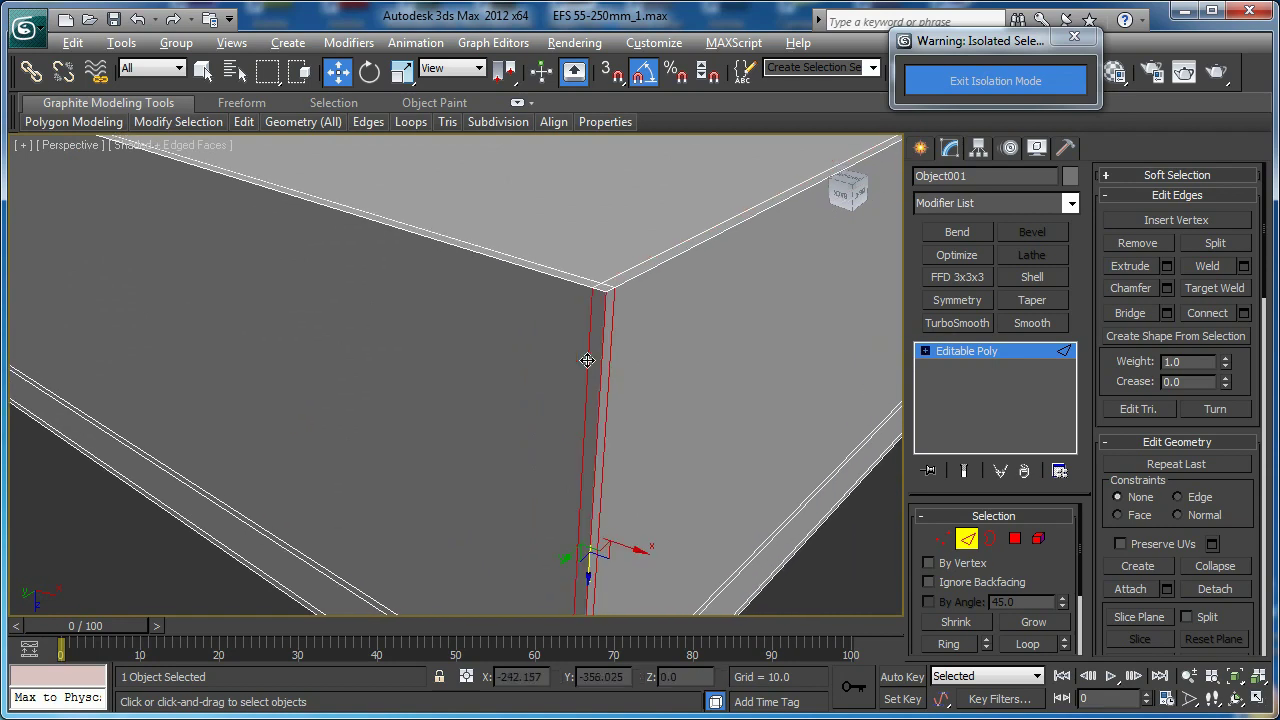
pyautogui.scroll(-7, 576, 362)
pyautogui.keyDown('alt'); pyautogui.moveTo(556, 366); pyautogui.dragTo(493, 366, button='middle'); pyautogui.keyUp('alt')
pyautogui.scroll(5, 474, 340)
pyautogui.click(1243, 313)
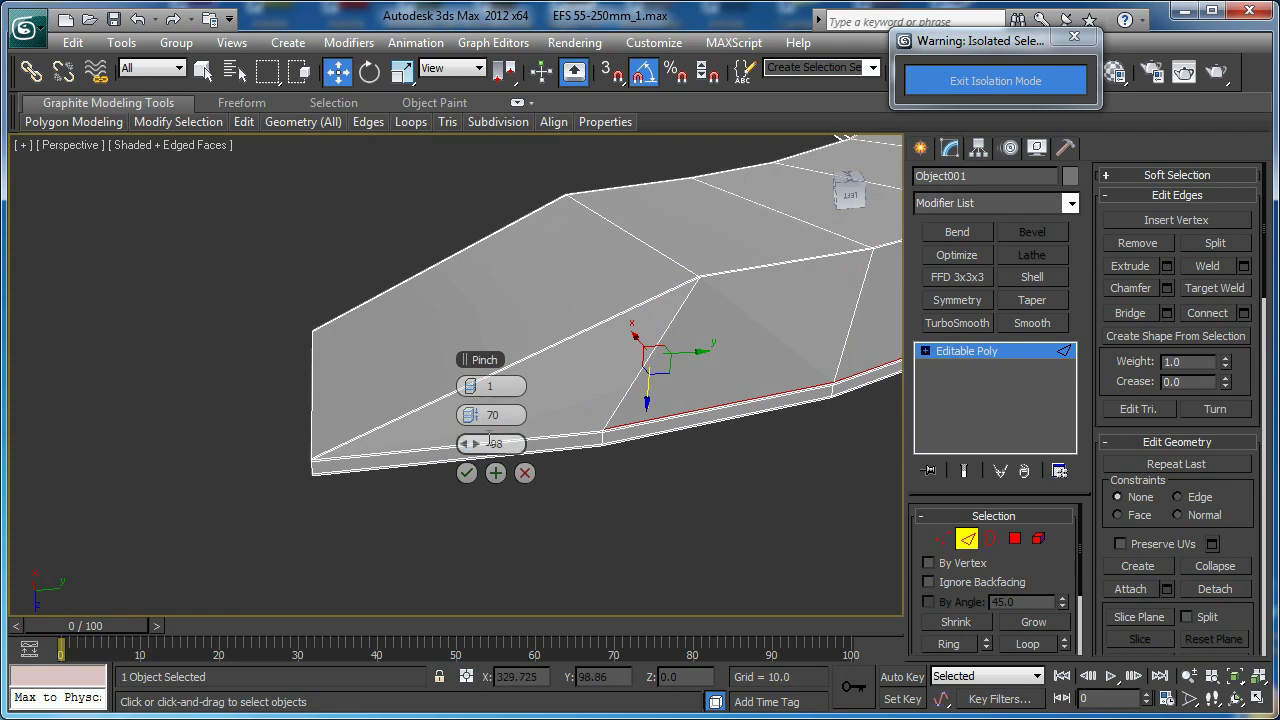
pyautogui.click(482, 389)
pyautogui.moveTo(476, 414); pyautogui.dragTo(548, 413)
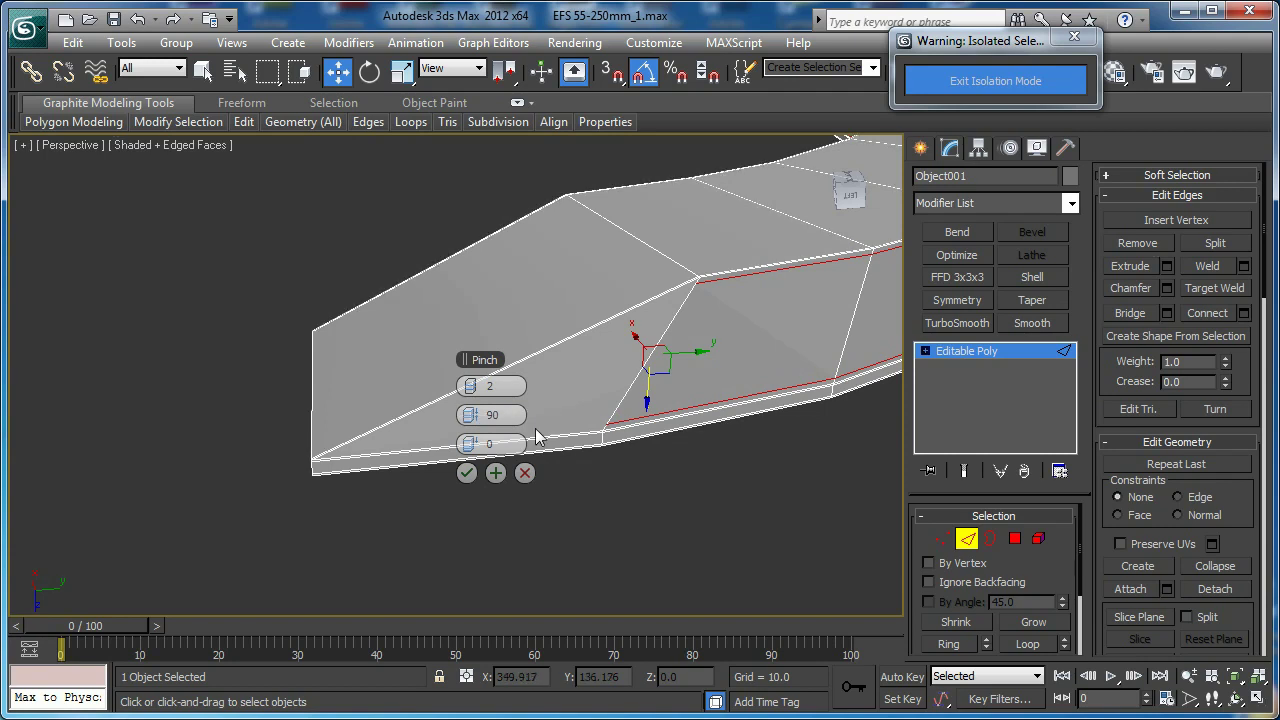
pyautogui.click(525, 473)
# Connect the lengthwise edges of the ramped end segment with two segments, pinched close to the segment's two ends
pyautogui.click(483, 381)
pyautogui.hotkey('alt', 'r')
pyautogui.press('F3')
pyautogui.keyDown('ctrl'); pyautogui.moveTo(473, 471); pyautogui.dragTo(492, 439); pyautogui.keyUp('ctrl')
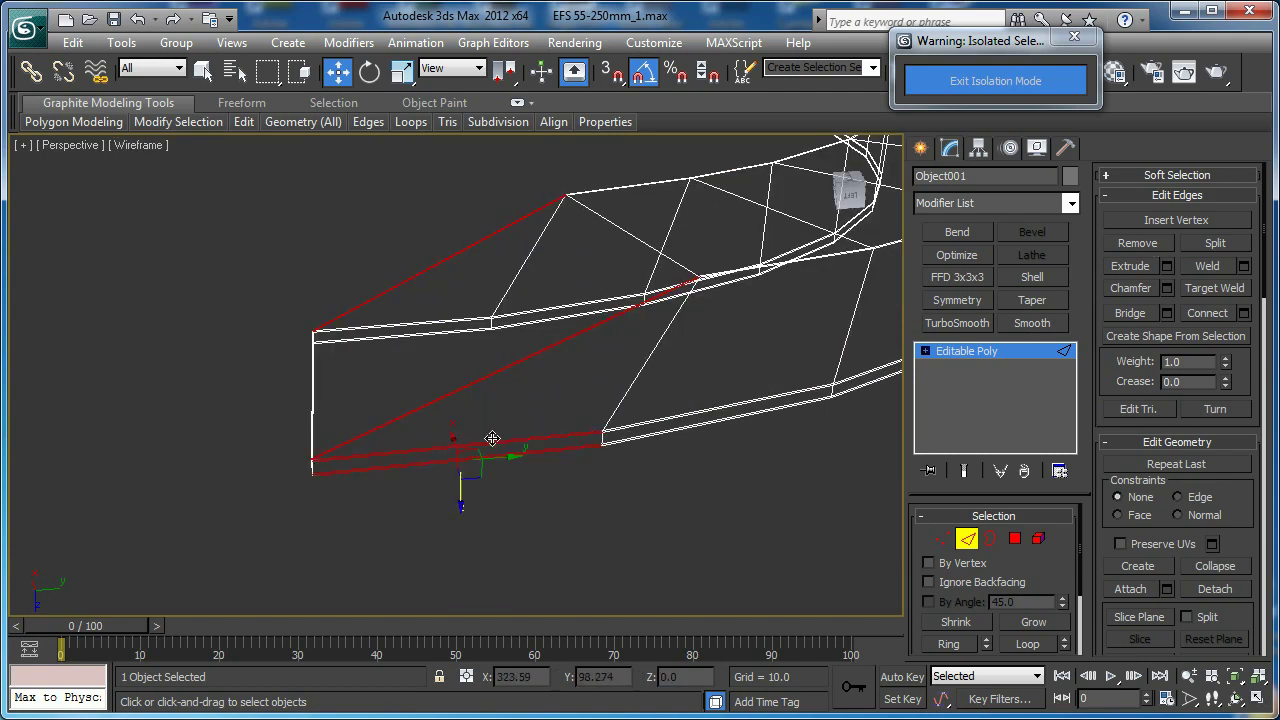
pyautogui.keyDown('ctrl'); pyautogui.moveTo(378, 349); pyautogui.dragTo(404, 313); pyautogui.keyUp('ctrl')
pyautogui.hotkey('ctrl', 'shift', 'e')
pyautogui.press('F3')
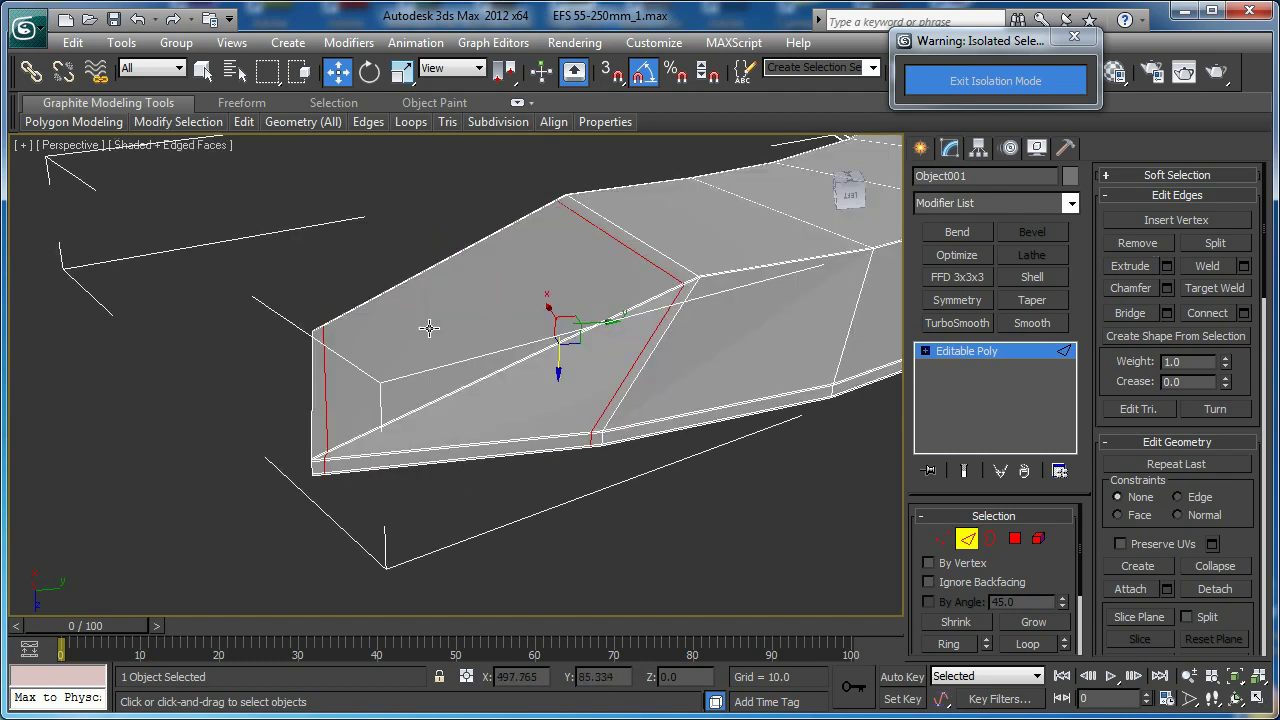
pyautogui.keyDown('alt'); pyautogui.moveTo(571, 362); pyautogui.dragTo(552, 367, button='middle'); pyautogui.keyUp('alt')
pyautogui.hotkey('ctrl', 'z')
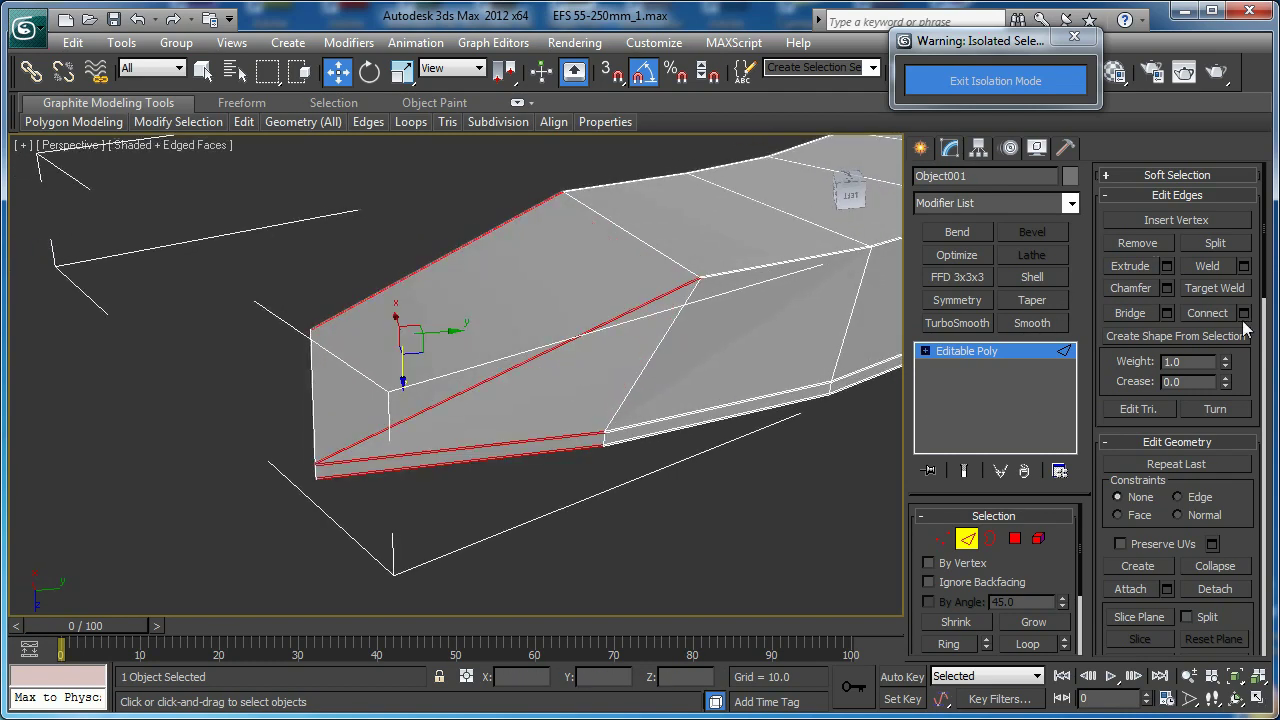
pyautogui.click(1244, 314)
pyautogui.moveTo(473, 415); pyautogui.dragTo(482, 416)
pyautogui.scroll(4, 321, 417)
pyautogui.moveTo(323, 417); pyautogui.dragTo(326, 350, button='middle')
pyautogui.click(466, 474)
pyautogui.scroll(-4, 563, 409)
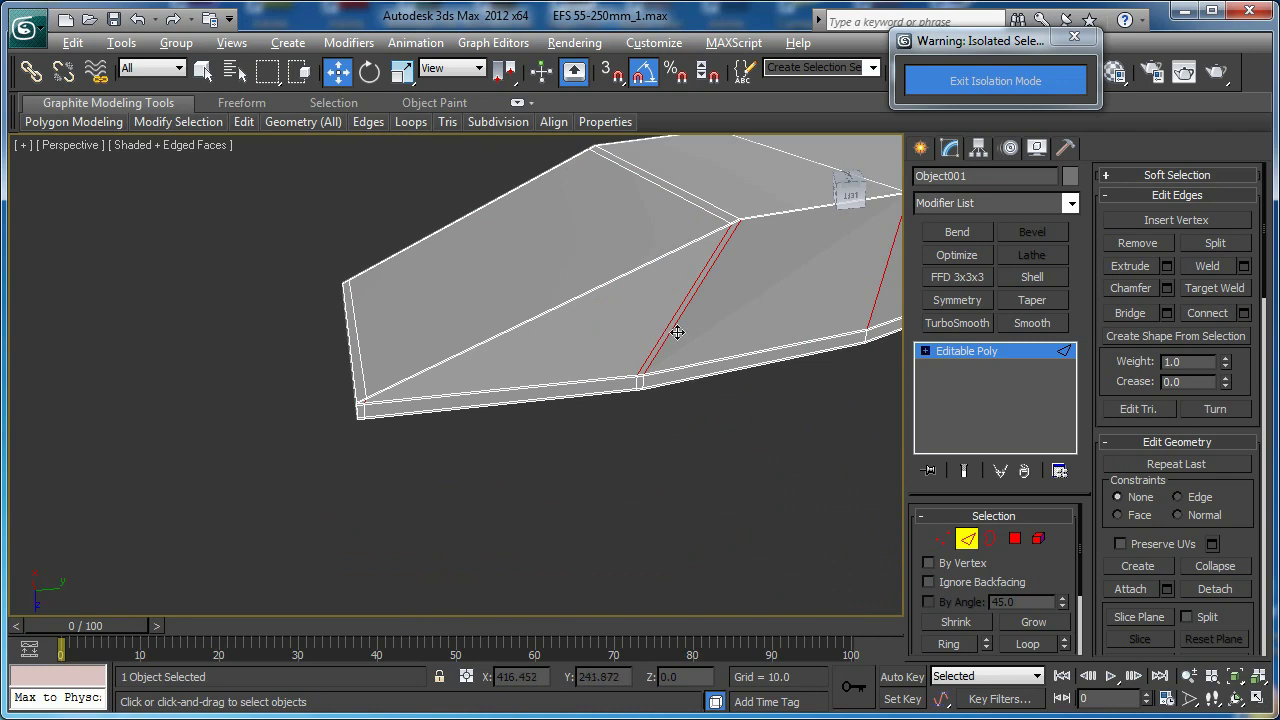
# Connect the strip's vertical side edges with two segments near the upper and lower borders, and check the ramp's corner
pyautogui.scroll(5, 410, 365)
pyautogui.moveTo(402, 342); pyautogui.dragTo(260, 392, button='middle')
pyautogui.moveTo(550, 367); pyautogui.dragTo(725, 371, button='middle')
pyautogui.keyDown('alt'); pyautogui.moveTo(410, 445); pyautogui.dragTo(489, 426, button='middle'); pyautogui.keyUp('alt')
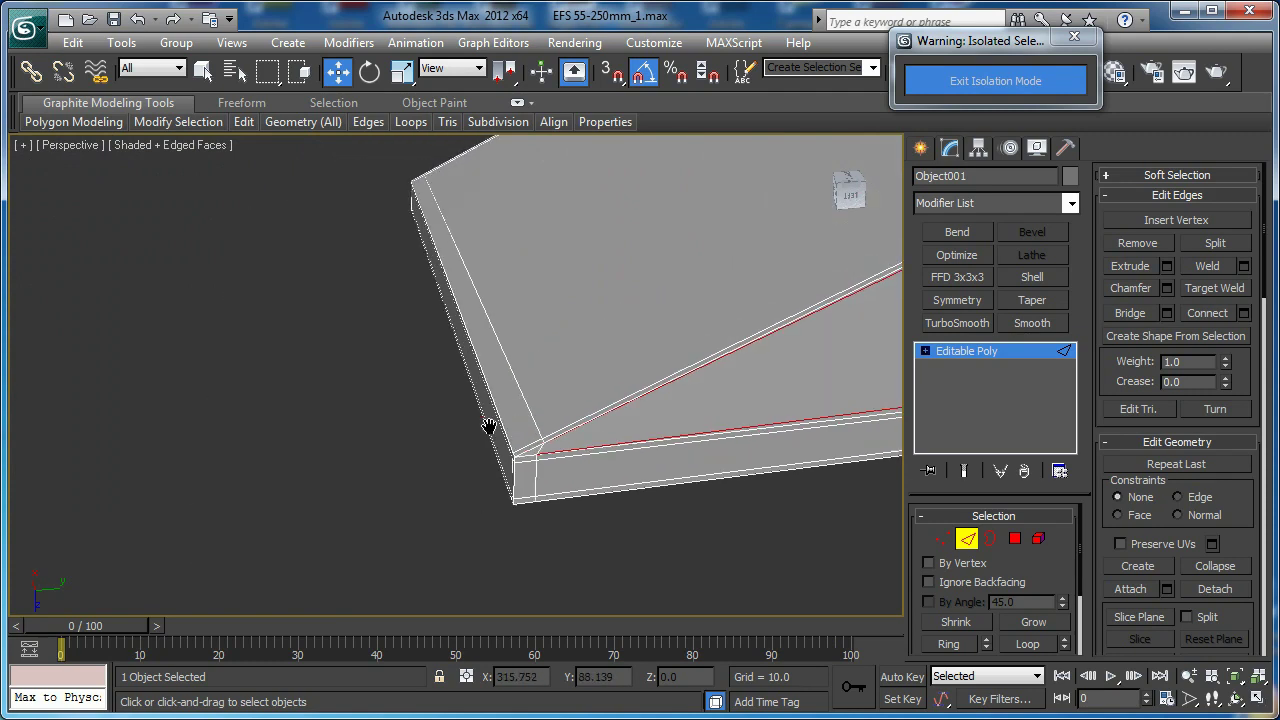
# Select the three vertices around the narrow triangular face at the ramp's low corner and inspect that corner
pyautogui.press('1')
pyautogui.click(515, 457)
pyautogui.press('z')
pyautogui.keyDown('alt'); pyautogui.moveTo(515, 457); pyautogui.dragTo(491, 448); pyautogui.keyUp('alt')
pyautogui.keyDown('alt'); pyautogui.moveTo(491, 448); pyautogui.dragTo(612, 414, button='middle'); pyautogui.keyUp('alt')
pyautogui.moveTo(839, 309); pyautogui.dragTo(690, 409, button='middle')
pyautogui.keyDown('ctrl'); pyautogui.click(713, 410); pyautogui.keyUp('ctrl')
pyautogui.moveTo(796, 346); pyautogui.dragTo(741, 408, button='middle')
pyautogui.keyDown('ctrl'); pyautogui.click(786, 266); pyautogui.keyUp('ctrl')
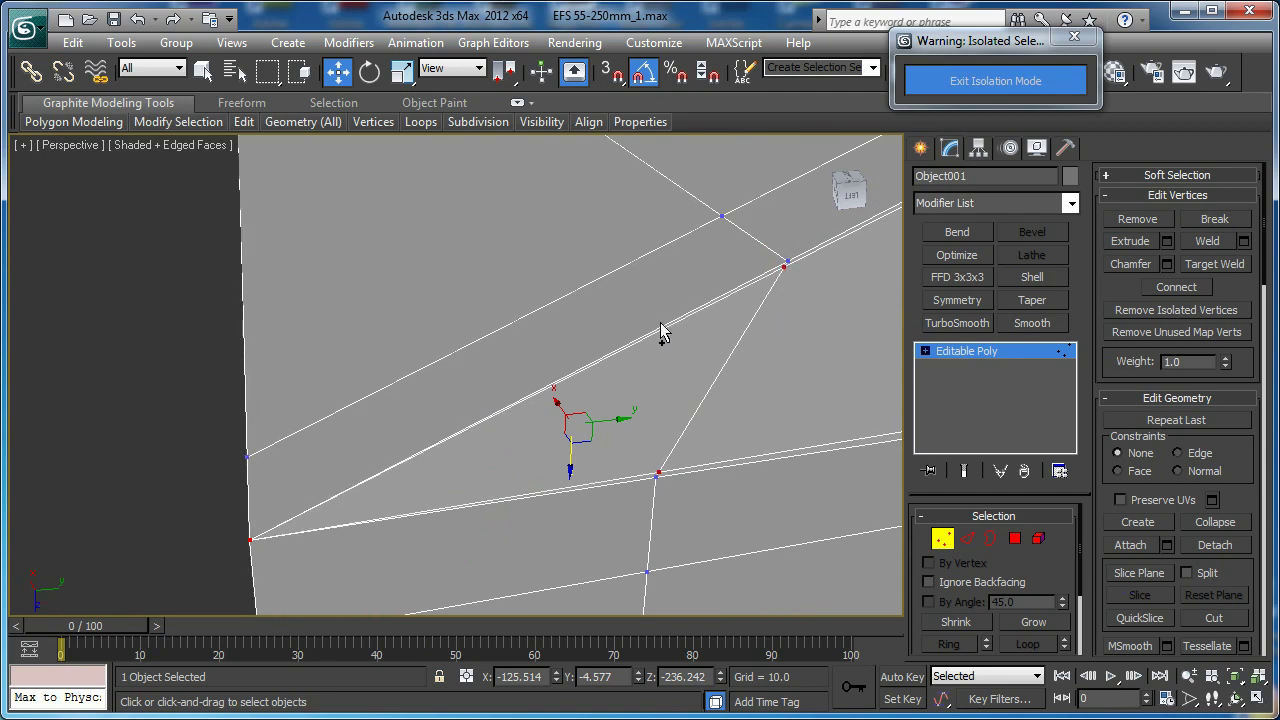
pyautogui.moveTo(663, 334); pyautogui.dragTo(670, 394, button='middle')
pyautogui.scroll(-3, 362, 285)
pyautogui.keyDown('alt'); pyautogui.moveTo(362, 285); pyautogui.dragTo(353, 287, button='middle'); pyautogui.keyUp('alt')
pyautogui.scroll(-4, 353, 287)
pyautogui.moveTo(438, 327); pyautogui.dragTo(488, 441, button='middle')
pyautogui.scroll(-4, 487, 382)
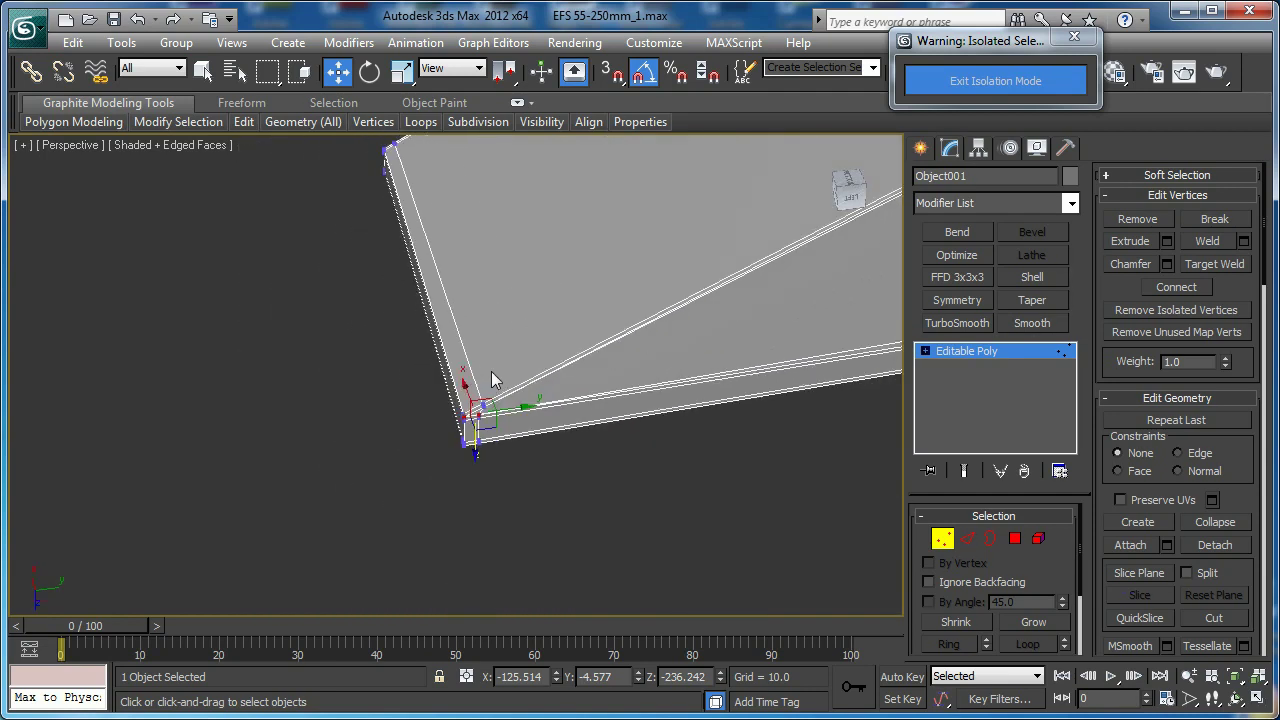
# Convert the border edge loop to vertices, reduce the selection to the ramp's opposite low corner, and include that corner's outer vertex
pyautogui.press('2')
pyautogui.scroll(-3, 487, 368)
pyautogui.scroll(3, 487, 366)
pyautogui.moveTo(508, 378); pyautogui.dragTo(483, 386, button='middle')
pyautogui.scroll(-1, 483, 386)
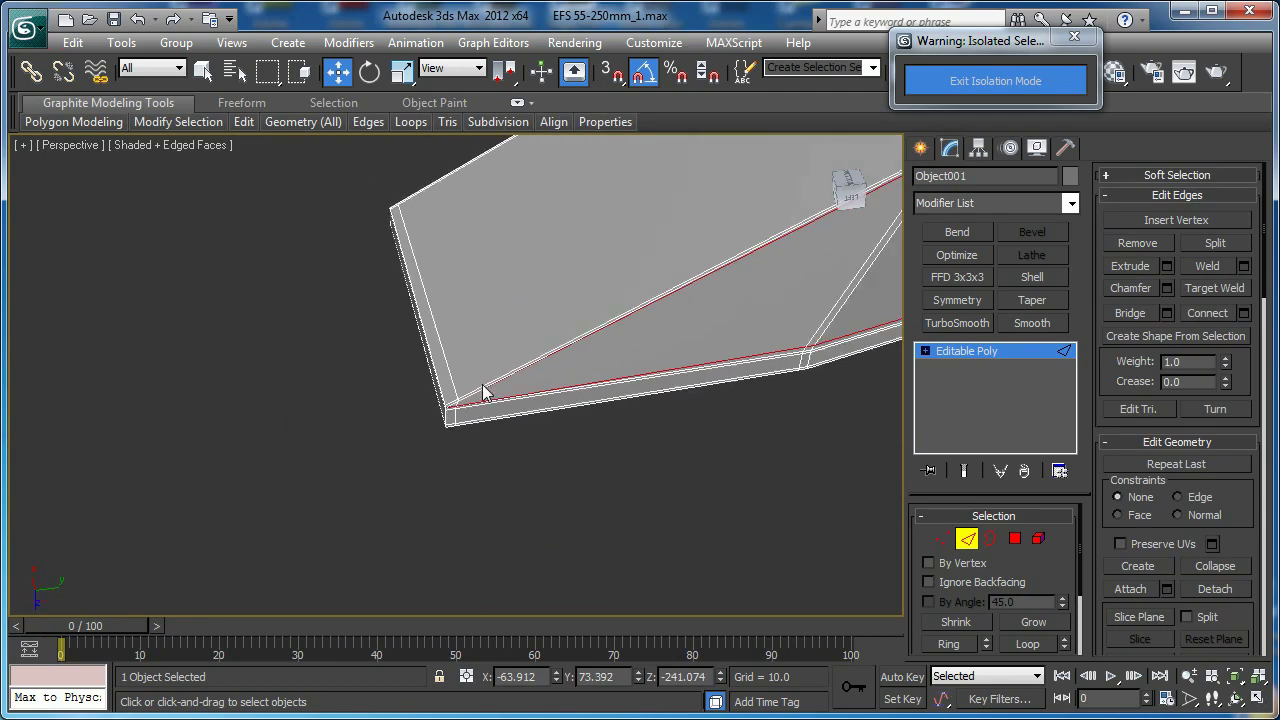
pyautogui.click(943, 540)
pyautogui.scroll(-5, 560, 430)
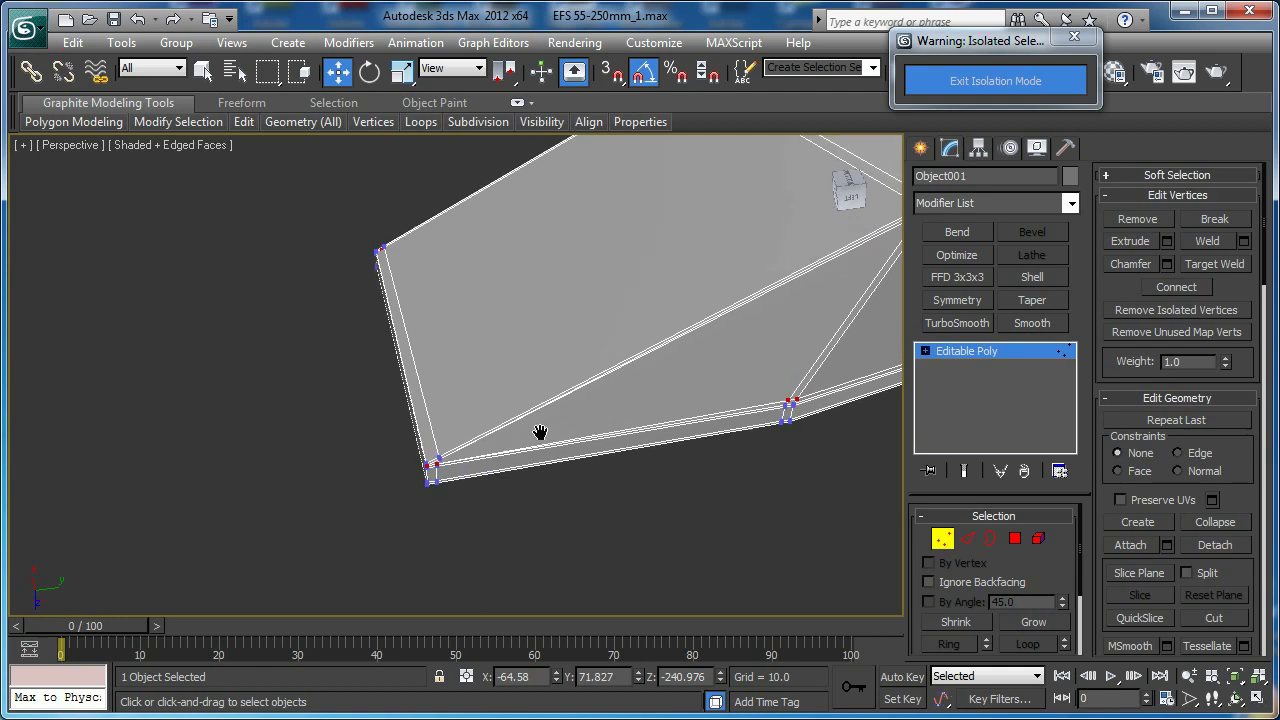
pyautogui.press('F3')
pyautogui.moveTo(700, 346); pyautogui.dragTo(676, 428, button='middle')
pyautogui.scroll(-3, 676, 428)
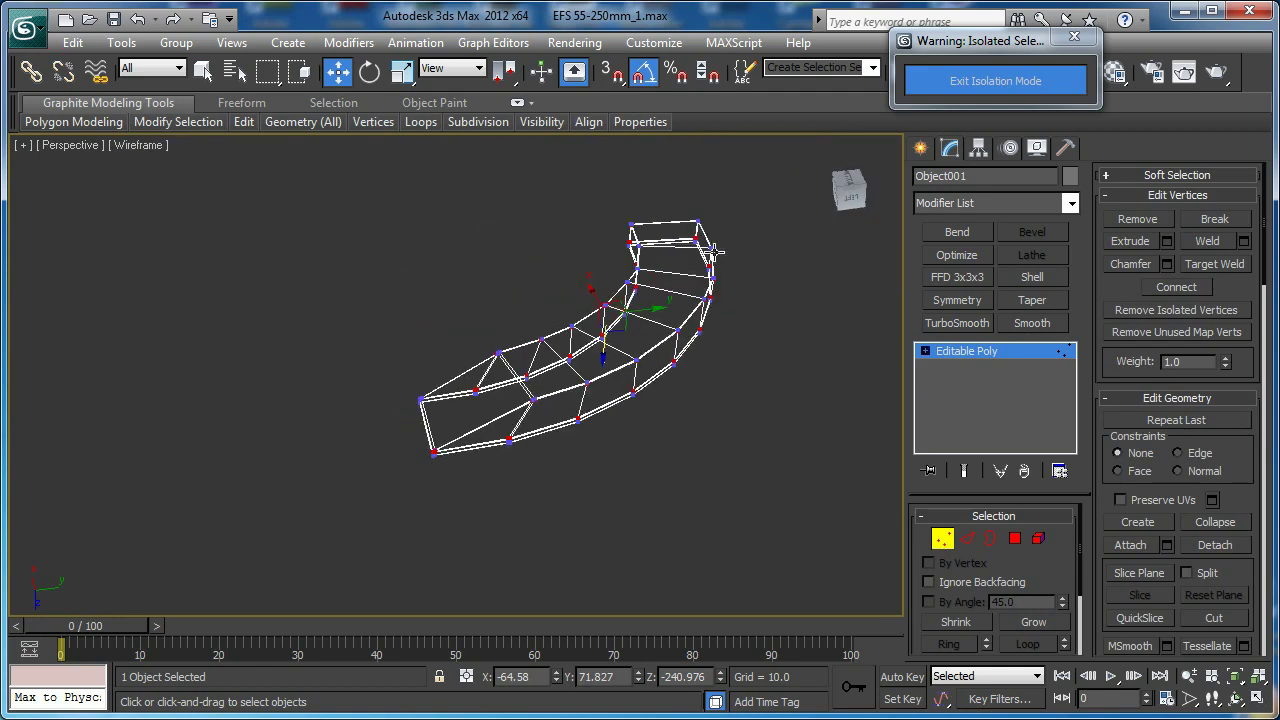
pyautogui.keyDown('alt'); pyautogui.moveTo(457, 493); pyautogui.dragTo(456, 493); pyautogui.keyUp('alt')
pyautogui.keyDown('alt'); pyautogui.moveTo(404, 440); pyautogui.dragTo(401, 435); pyautogui.keyUp('alt')
pyautogui.press('z')
pyautogui.keyDown('alt'); pyautogui.moveTo(404, 425); pyautogui.dragTo(194, 412, button='middle'); pyautogui.keyUp('alt')
pyautogui.scroll(-5, 544, 355)
pyautogui.press('F3')
pyautogui.moveTo(544, 355)
pyautogui.keyDown('alt'); pyautogui.mouseDown(button='middle')
pyautogui.moveTo(484, 348)
pyautogui.moveTo(464, 324)
pyautogui.moveTo(475, 297)
pyautogui.moveTo(472, 323)
pyautogui.mouseUp(button='middle'); pyautogui.keyUp('alt')
pyautogui.keyDown('ctrl'); pyautogui.click(618, 436); pyautogui.keyUp('ctrl')
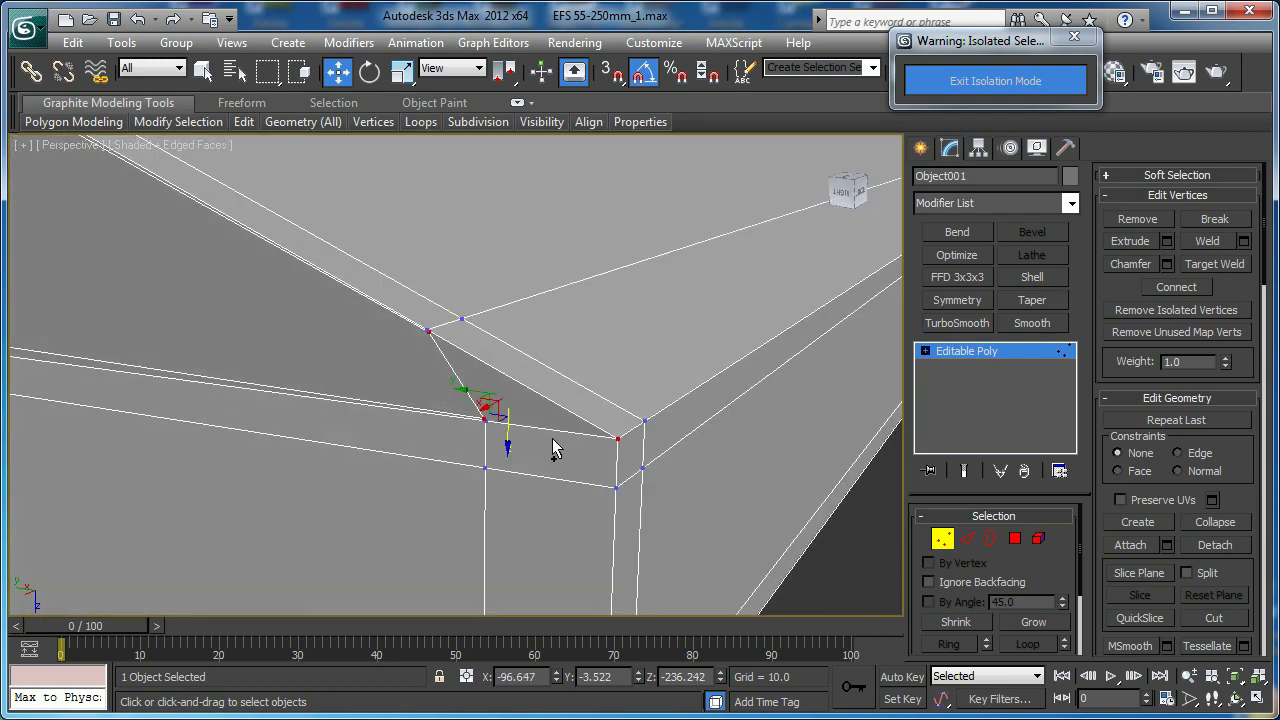
pyautogui.scroll(-6, 600, 435)
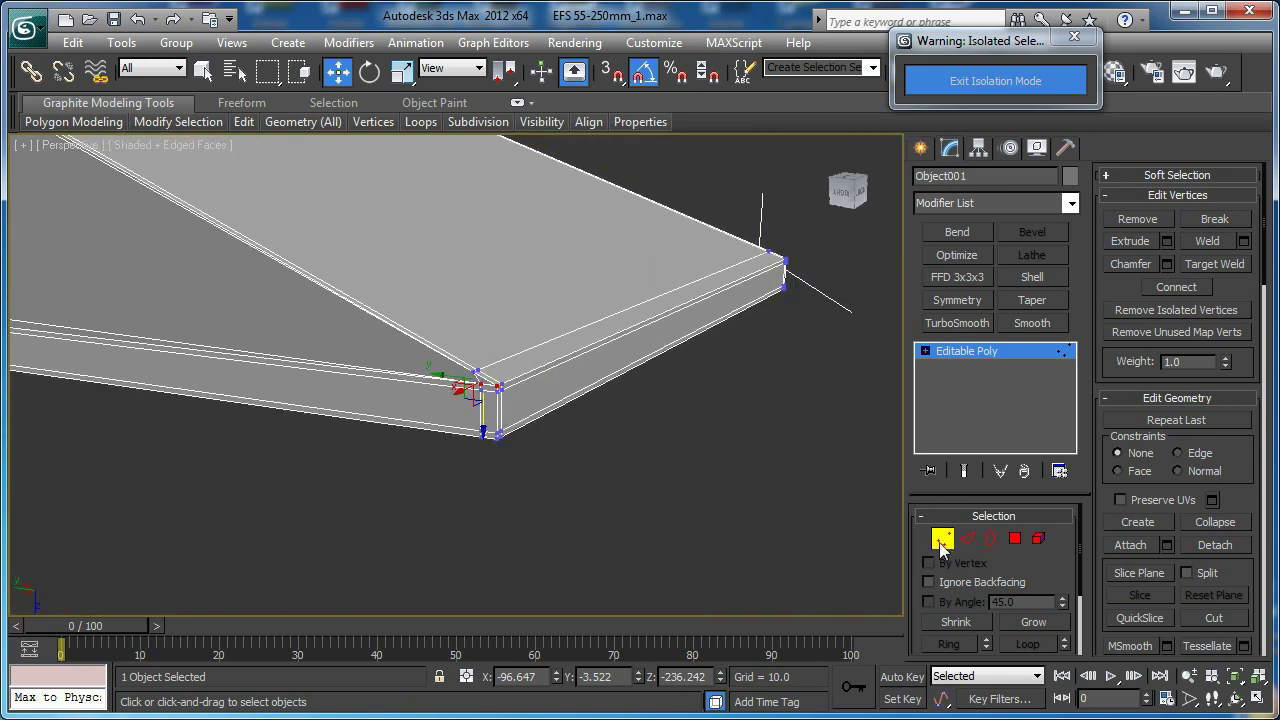
# Apply TurboSmooth with 2 iterations to the contact strip and examine the smoothed ramp end without edge display
pyautogui.click(941, 540)
pyautogui.click(948, 325)
pyautogui.press('F4')
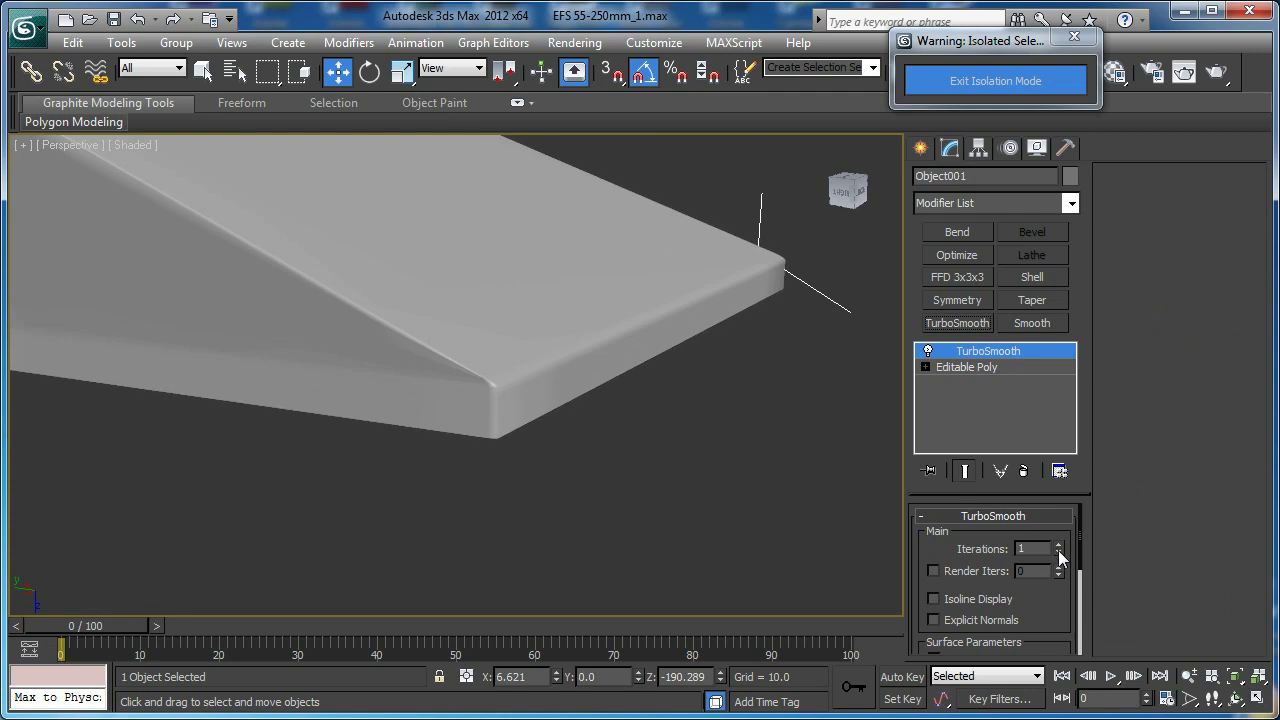
pyautogui.click(1058, 545)
pyautogui.scroll(-4, 440, 409)
pyautogui.keyDown('alt'); pyautogui.moveTo(371, 377); pyautogui.dragTo(406, 404, button='middle'); pyautogui.keyUp('alt')
pyautogui.scroll(3, 409, 399)
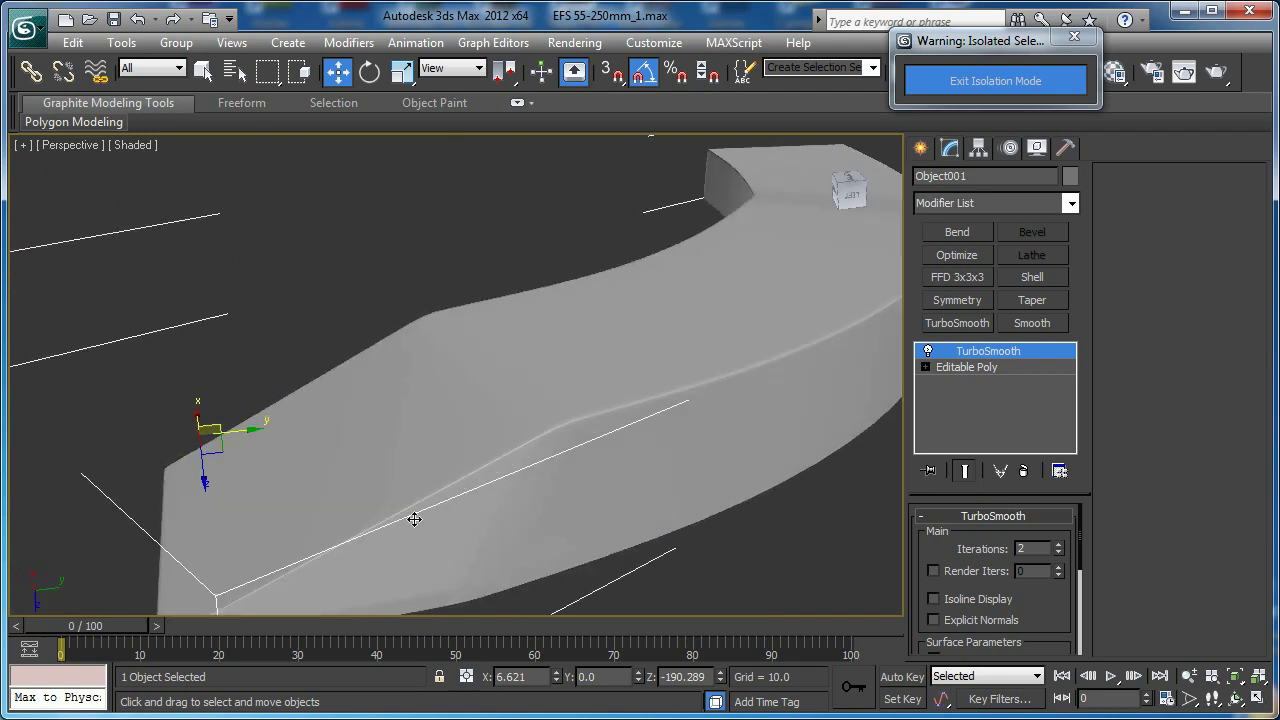
pyautogui.keyDown('alt'); pyautogui.moveTo(414, 517); pyautogui.dragTo(489, 372, button='middle'); pyautogui.keyUp('alt')
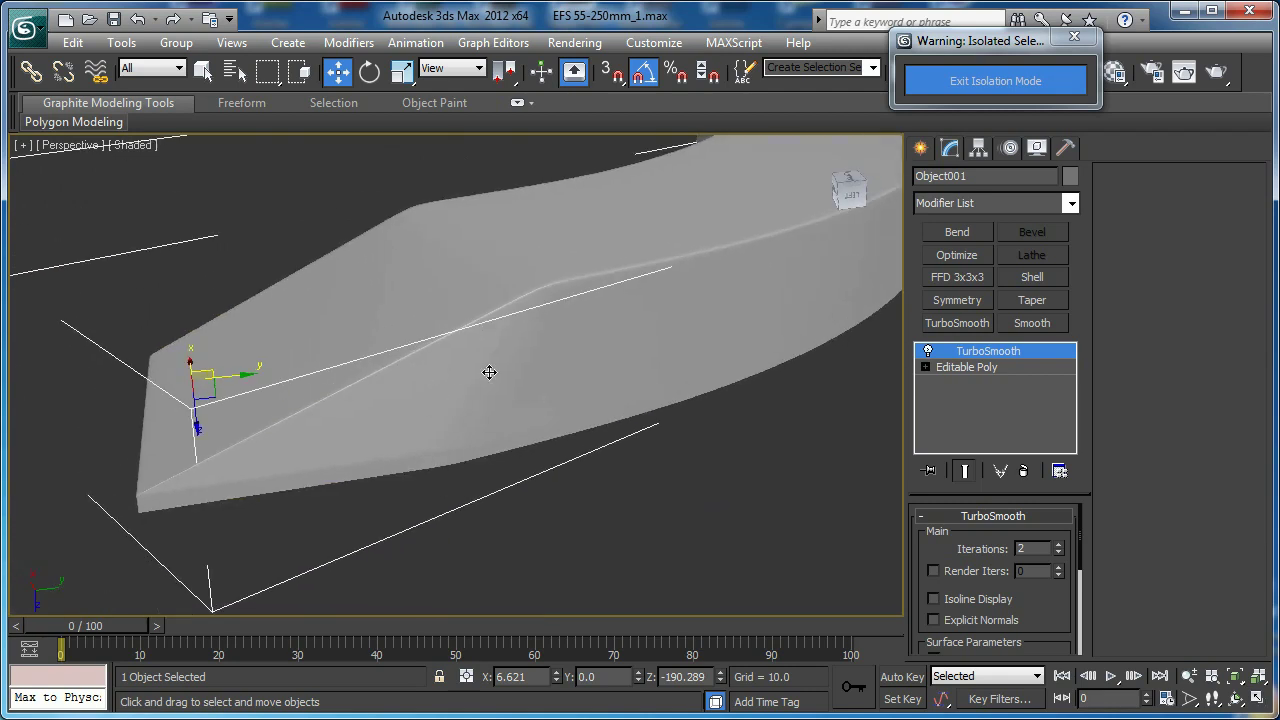
# Connect the lengthwise edge ring of the segment beside the ramp with one segment, slid close to the ramp's bend
pyautogui.click(966, 367)
pyautogui.press('F4')
pyautogui.press('2')
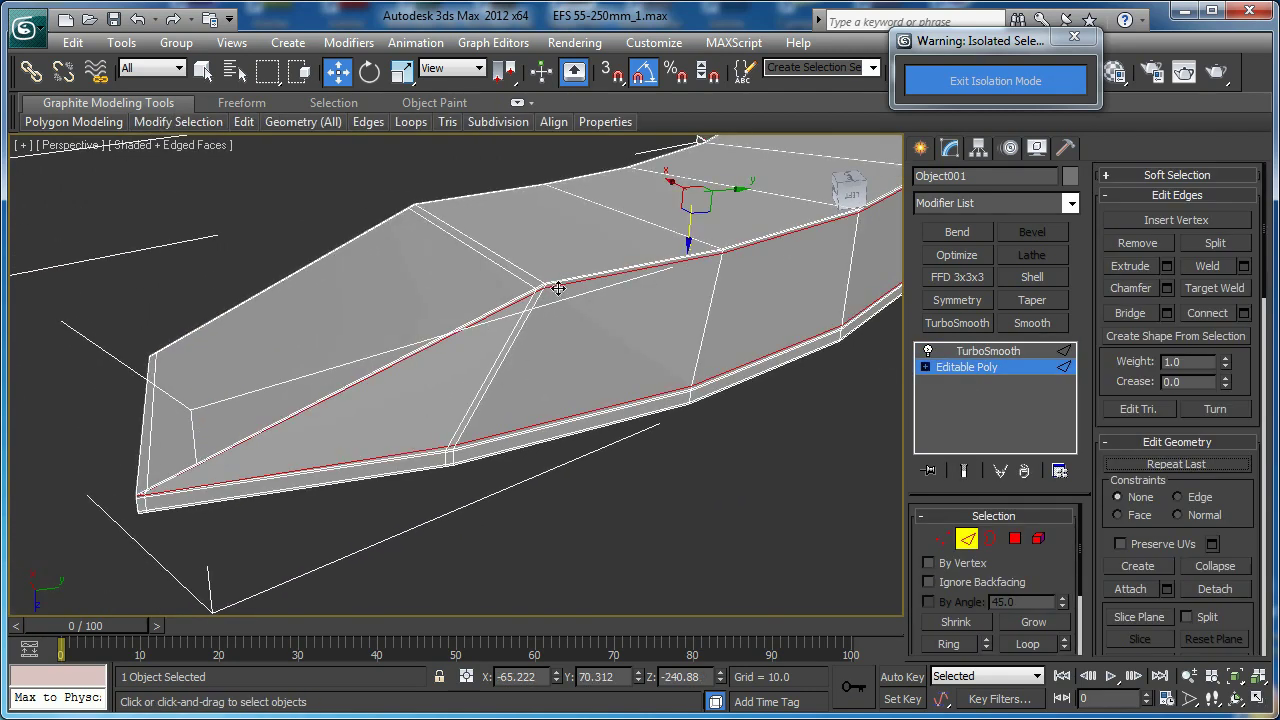
pyautogui.click(558, 288)
pyautogui.hotkey('alt', 'r')
pyautogui.keyDown('alt'); pyautogui.moveTo(574, 302); pyautogui.dragTo(977, 342, button='middle'); pyautogui.keyUp('alt')
pyautogui.keyDown('alt'); pyautogui.moveTo(600, 368); pyautogui.dragTo(412, 386, button='middle'); pyautogui.keyUp('alt')
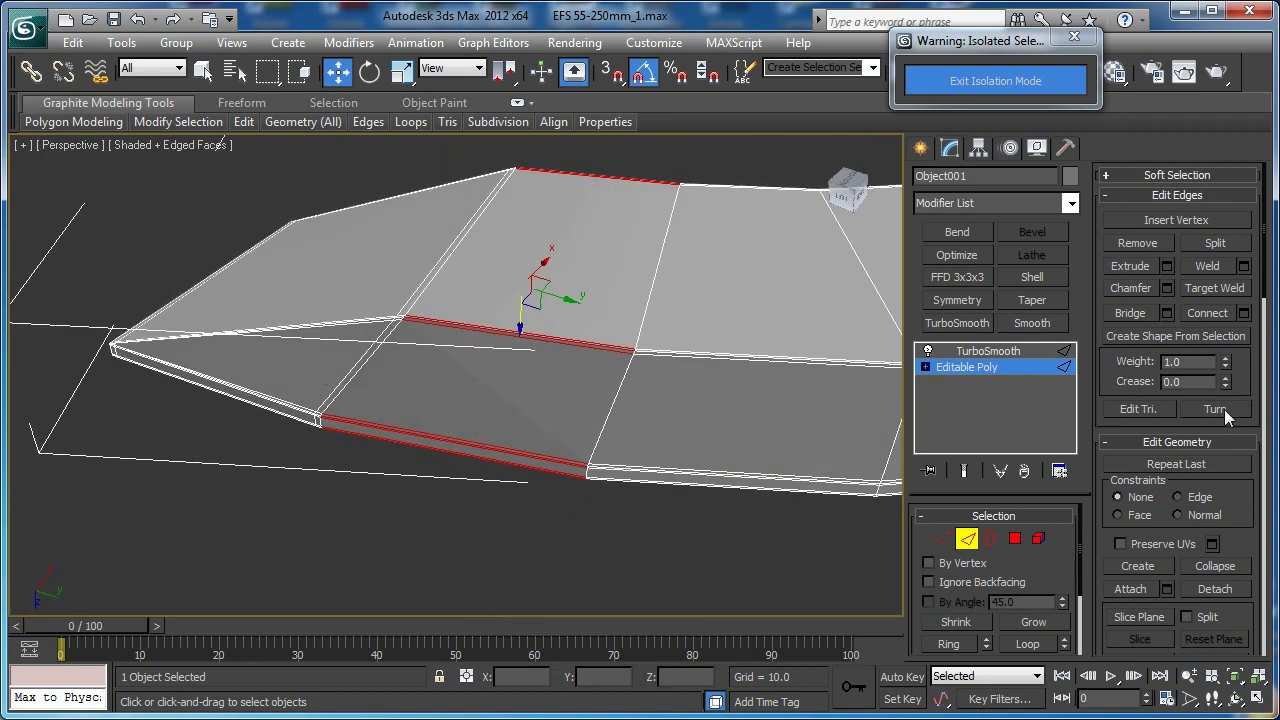
pyautogui.click(1246, 313)
pyautogui.rightClick(473, 415)
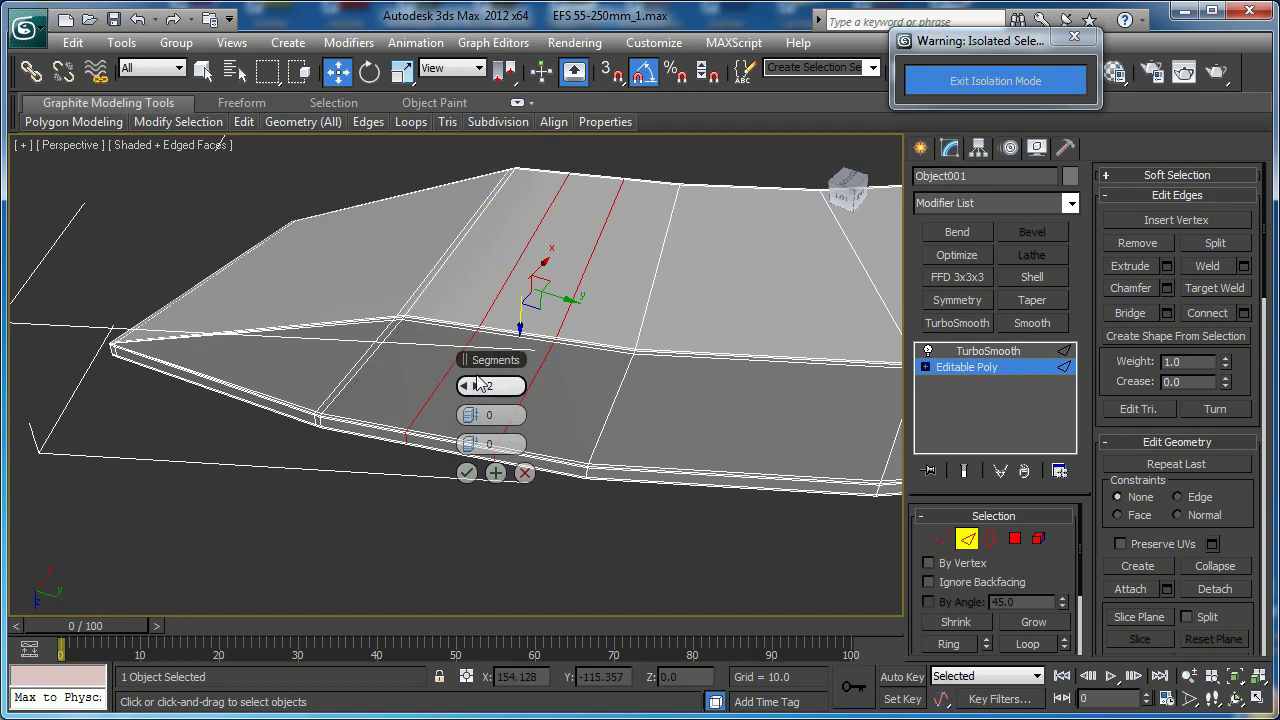
pyautogui.rightClick(471, 374)
pyautogui.click(157, 367)
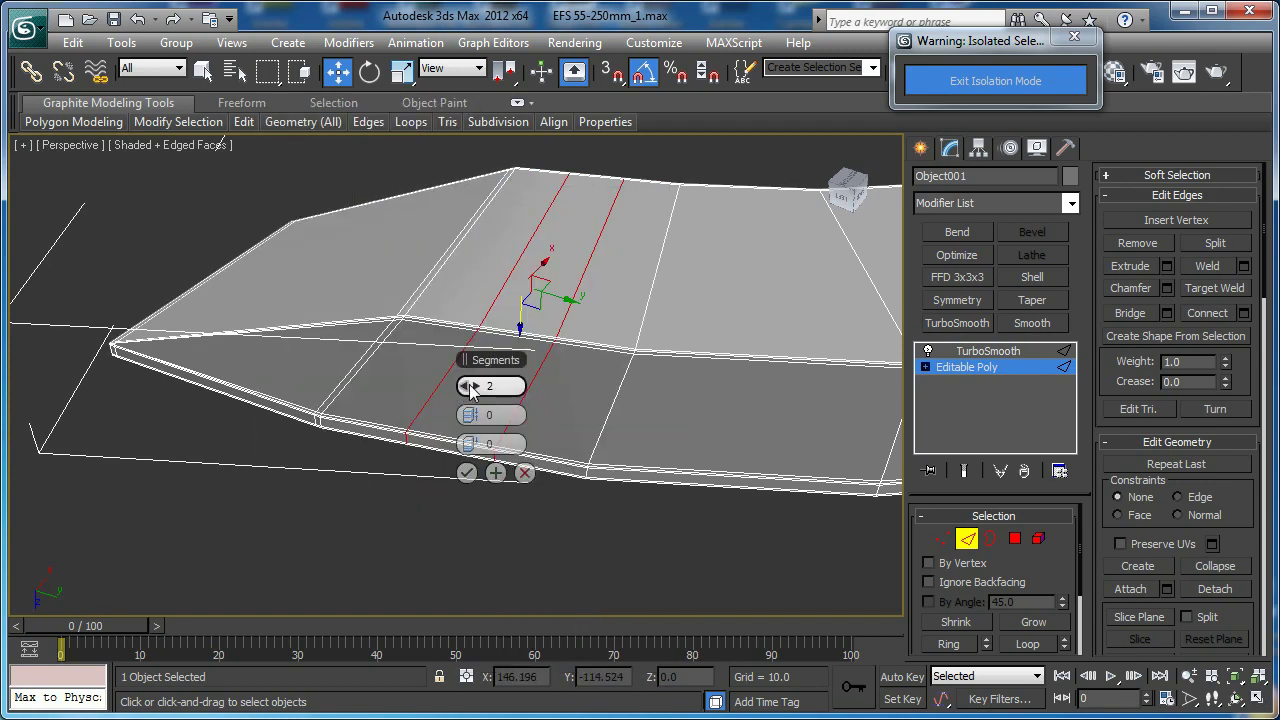
pyautogui.rightClick(470, 388)
pyautogui.moveTo(471, 447); pyautogui.dragTo(846, 441)
pyautogui.click(467, 473)
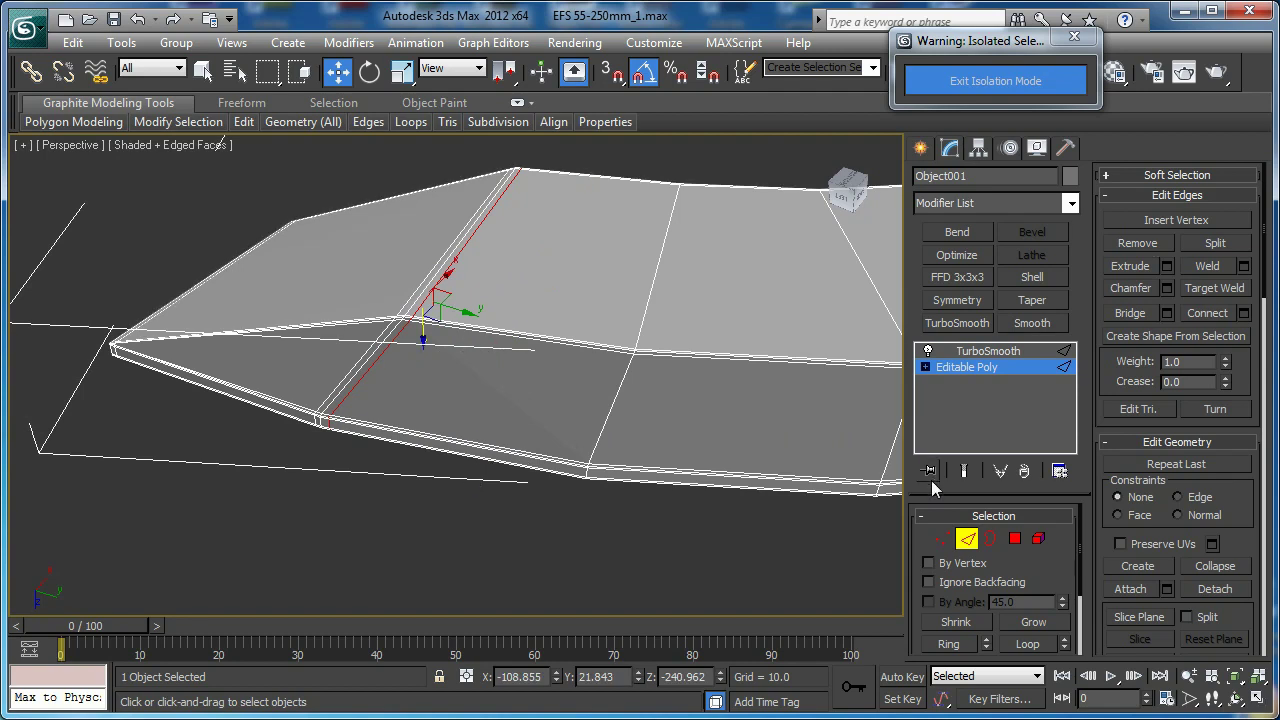
# Compare the smoothed ramp bend with the unsmoothed mesh, leaving the end result display off
pyautogui.click(966, 540)
pyautogui.press('F4')
pyautogui.moveTo(391, 407); pyautogui.dragTo(475, 403, button='middle')
pyautogui.press('j')
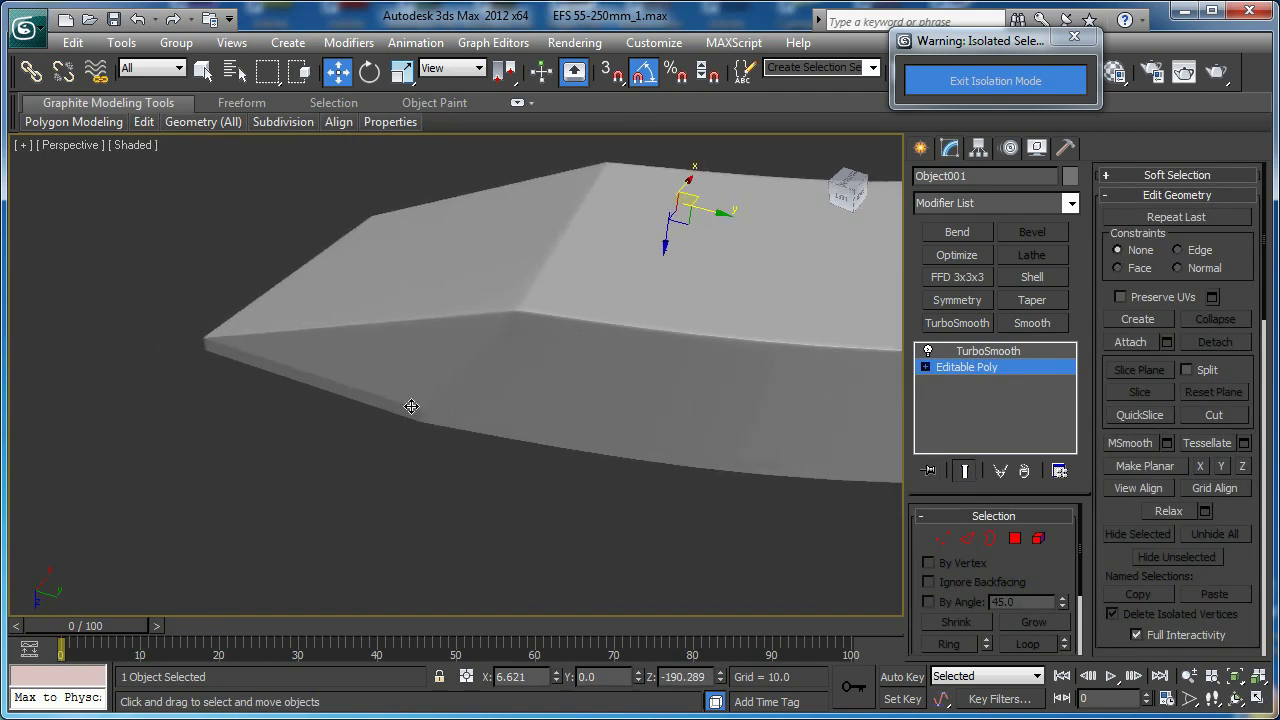
pyautogui.click(966, 475)
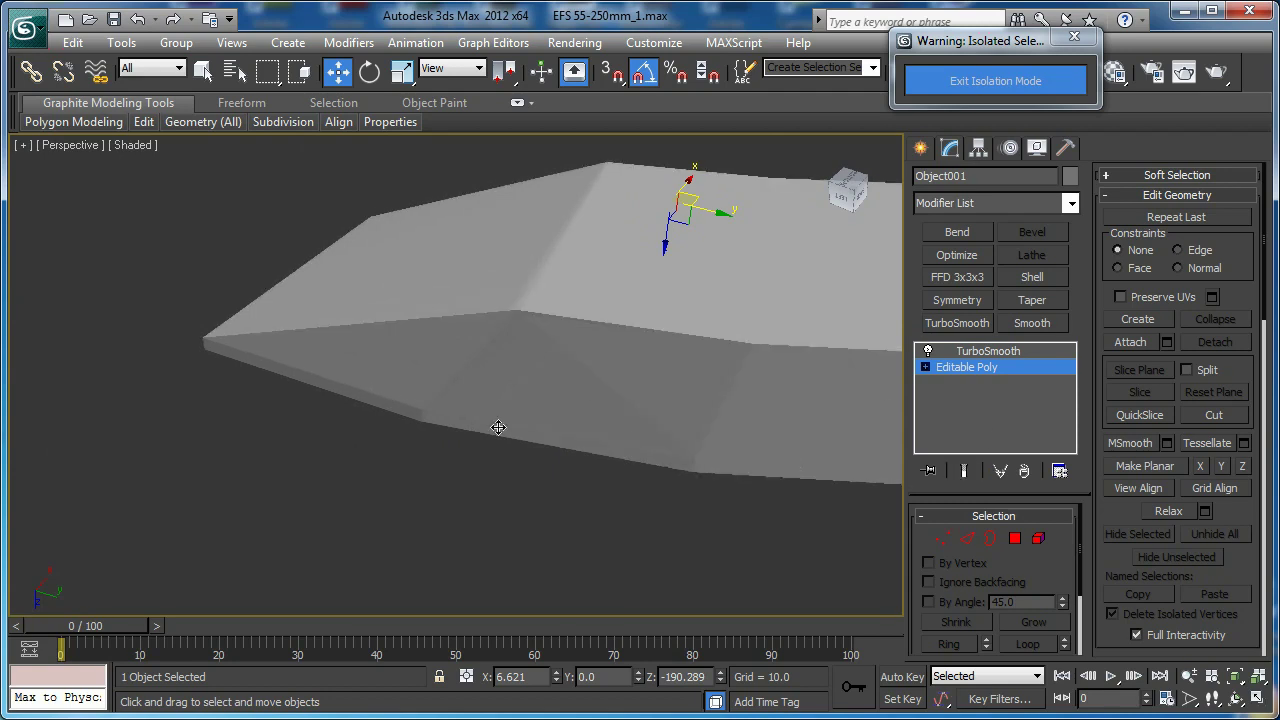
# Select the support vertices on both sides of the side wall's lower bend corner and scale them apart with the Edge constraint
pyautogui.press('1')
pyautogui.press('F3')
pyautogui.press('F3')
pyautogui.scroll(3, 447, 451)
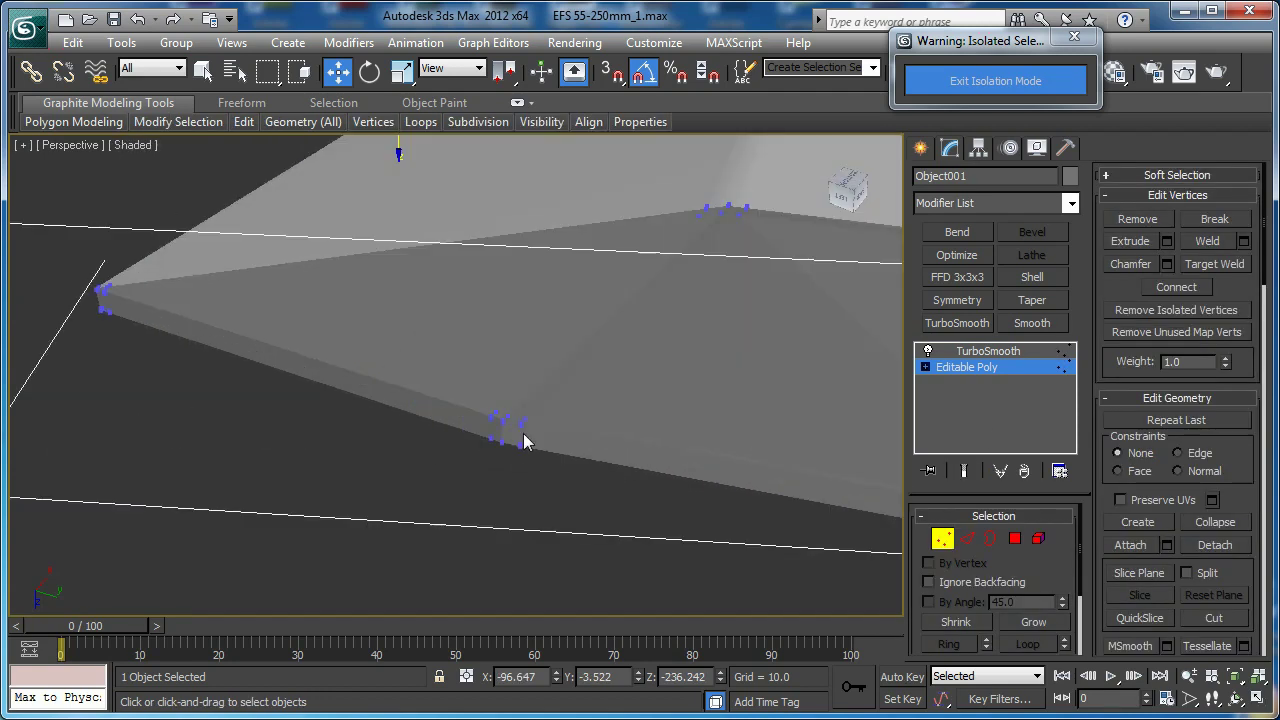
pyautogui.press('F3')
pyautogui.moveTo(511, 460); pyautogui.dragTo(512, 462)
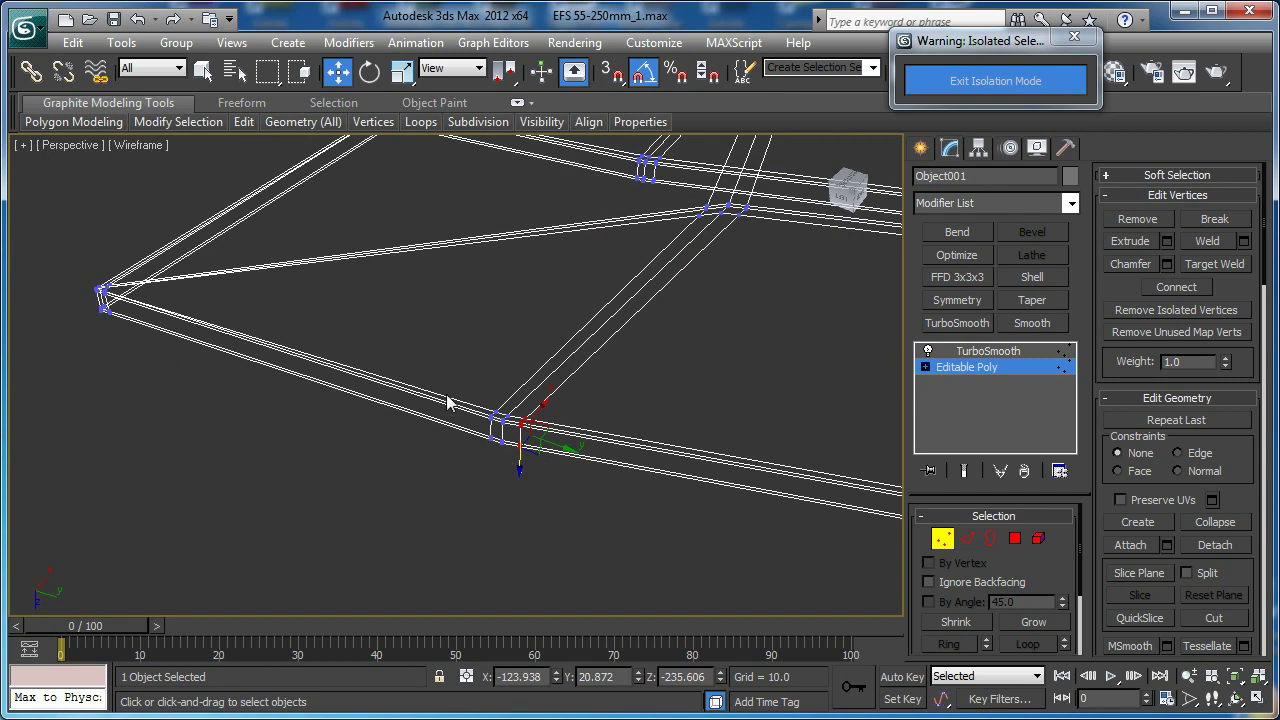
pyautogui.scroll(5, 574, 417)
pyautogui.press('F3')
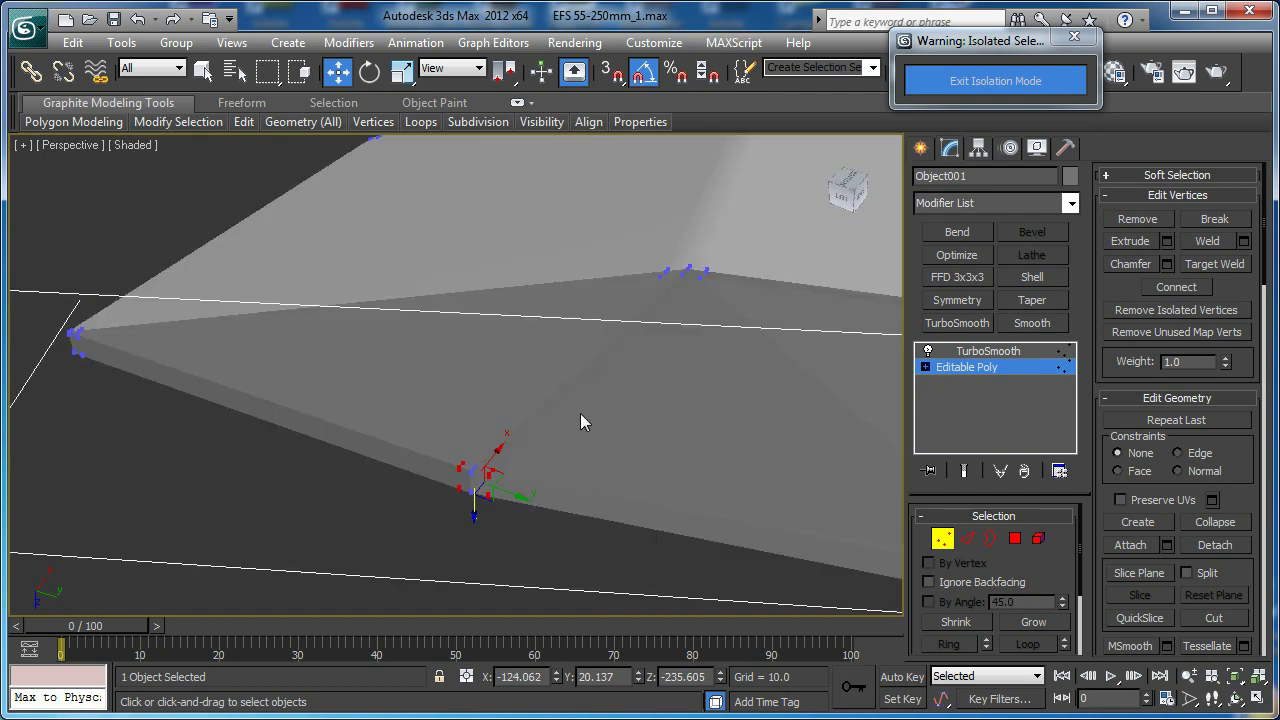
pyautogui.press('j')
pyautogui.keyDown('alt'); pyautogui.moveTo(580, 414); pyautogui.dragTo(612, 386, button='middle'); pyautogui.keyUp('alt')
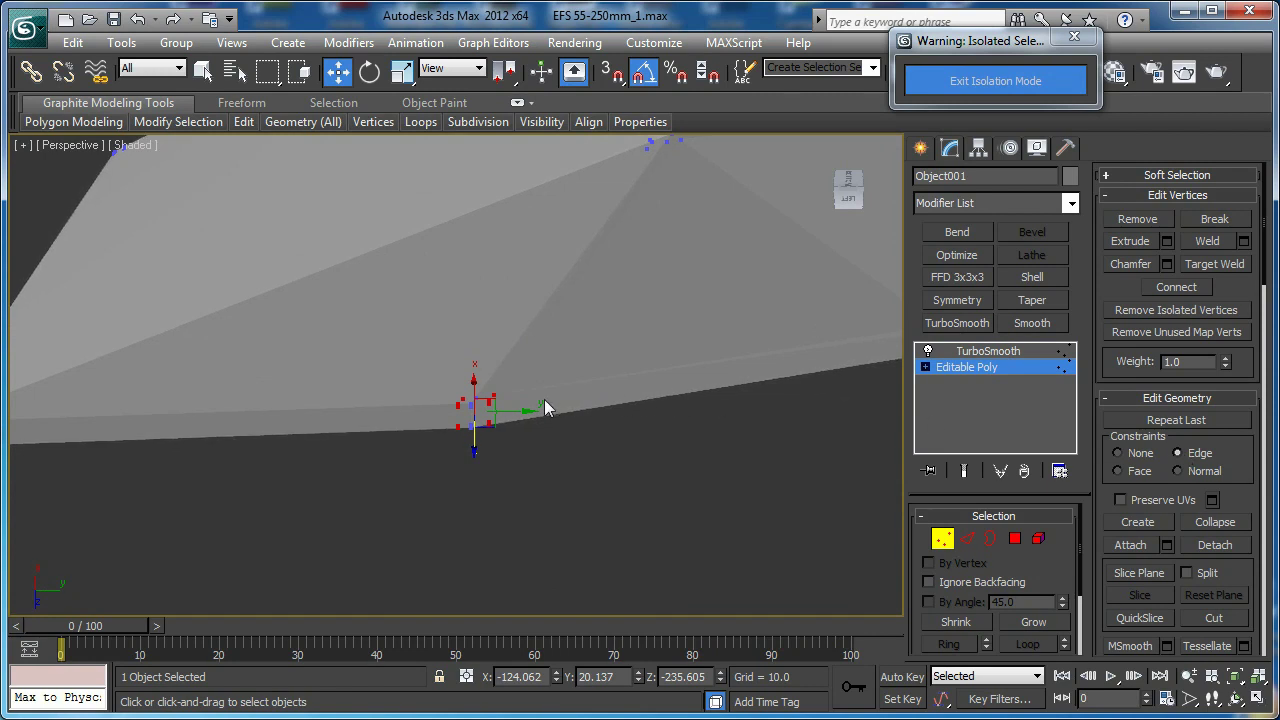
pyautogui.press('r')
pyautogui.moveTo(532, 415)
pyautogui.mouseDown()
pyautogui.moveTo(674, 403)
pyautogui.moveTo(1270, 408)
pyautogui.mouseUp()
pyautogui.press('F3')
pyautogui.scroll(-3, 727, 438)
pyautogui.press('F3')
pyautogui.press('F4')
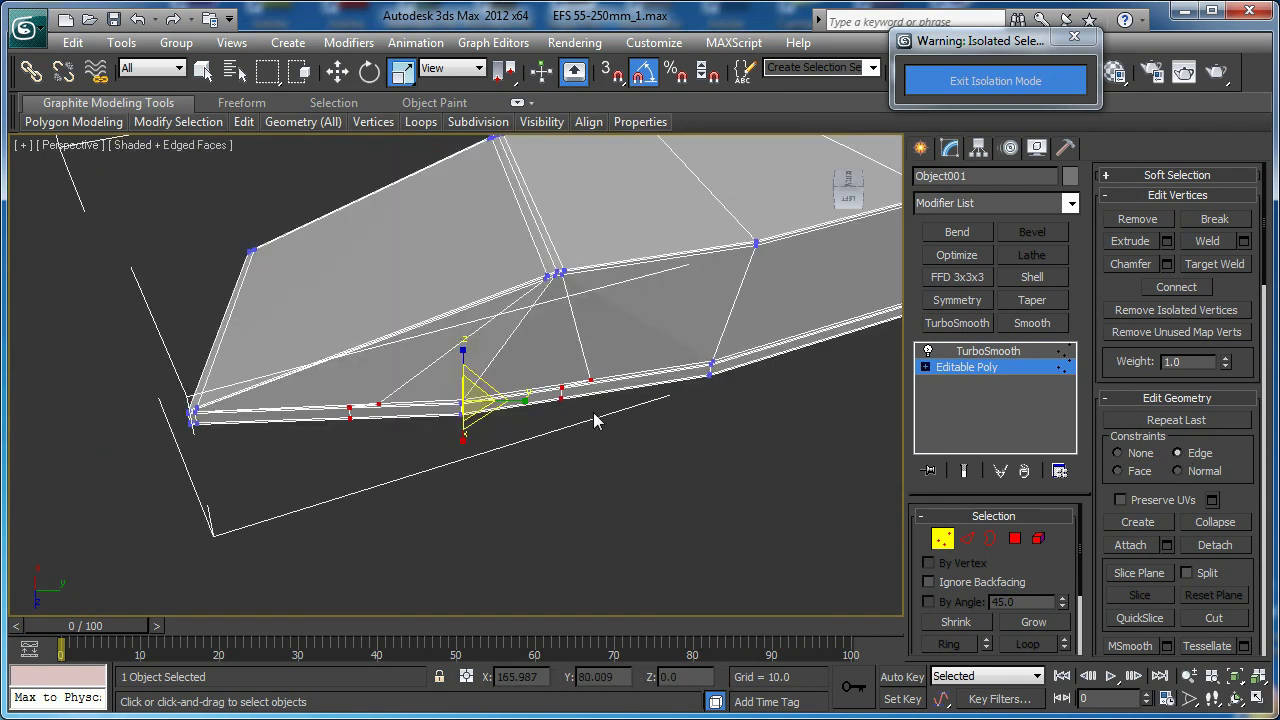
# Slide the border vertex on the ramp side of the bend along its edge into line with the side wall's support vertices
pyautogui.scroll(3, 606, 408)
pyautogui.moveTo(620, 387); pyautogui.dragTo(582, 413, button='middle')
pyautogui.moveTo(496, 417); pyautogui.dragTo(570, 380, button='middle')
pyautogui.click(342, 398)
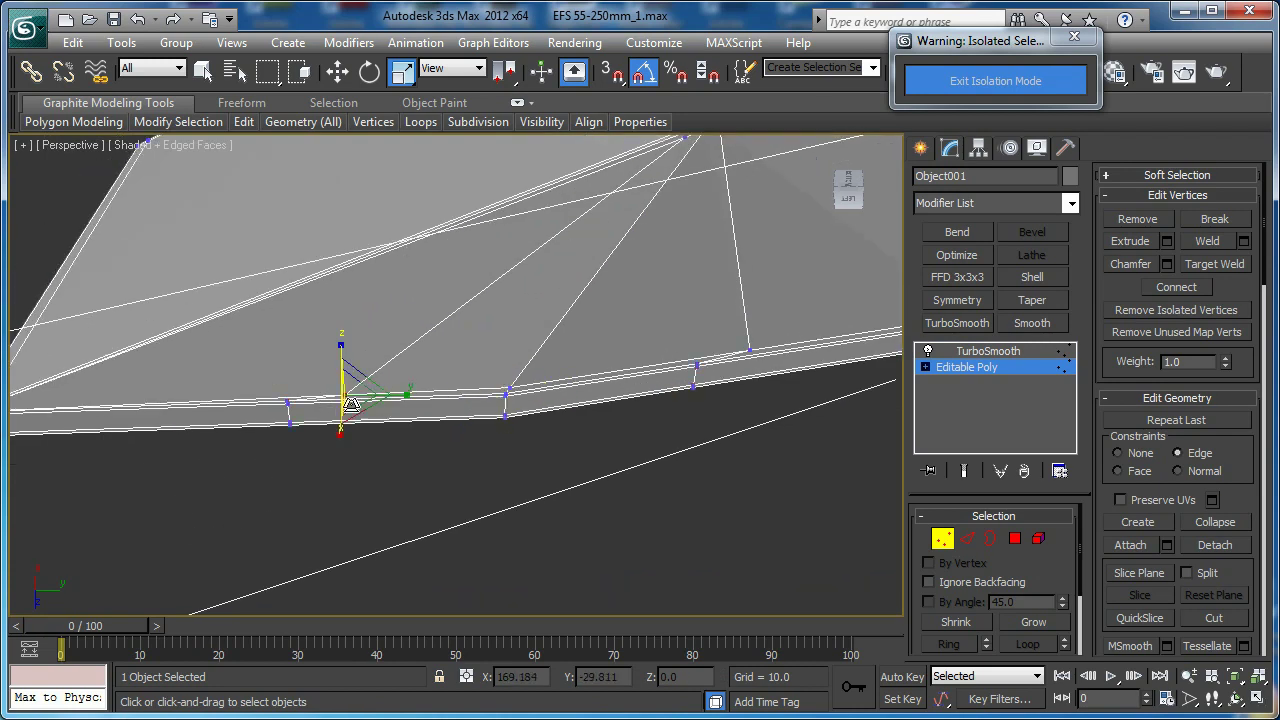
pyautogui.press('w')
pyautogui.moveTo(377, 395); pyautogui.dragTo(325, 390)
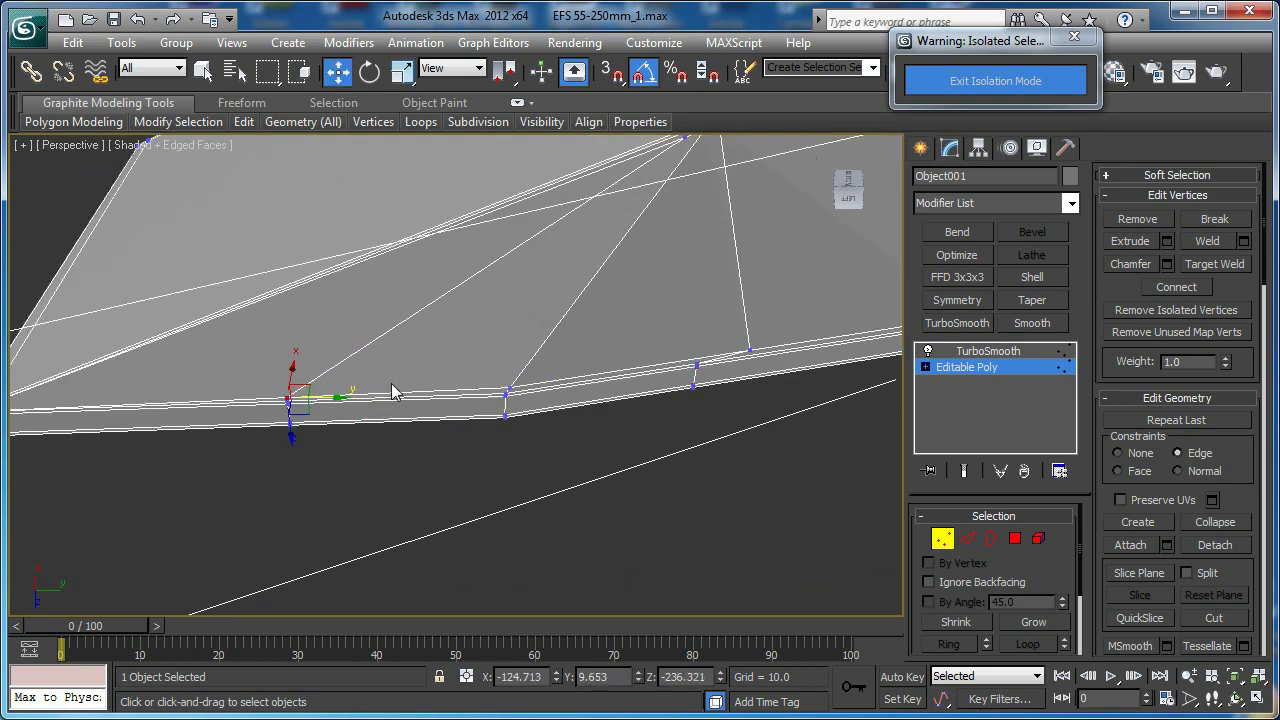
# Align the lower support vertices beyond the bend, and slide the two upper border vertices beside the bend apart along their edges
pyautogui.moveTo(709, 427); pyautogui.dragTo(821, 370)
pyautogui.moveTo(821, 370); pyautogui.dragTo(648, 366, button='middle')
pyautogui.moveTo(556, 384)
pyautogui.mouseDown()
pyautogui.moveTo(539, 374)
pyautogui.moveTo(556, 366)
pyautogui.mouseUp()
pyautogui.click(482, 368)
pyautogui.moveTo(442, 198); pyautogui.dragTo(436, 251, button='middle')
pyautogui.click(404, 270)
pyautogui.moveTo(448, 272); pyautogui.dragTo(492, 287)
pyautogui.moveTo(537, 408); pyautogui.dragTo(499, 511)
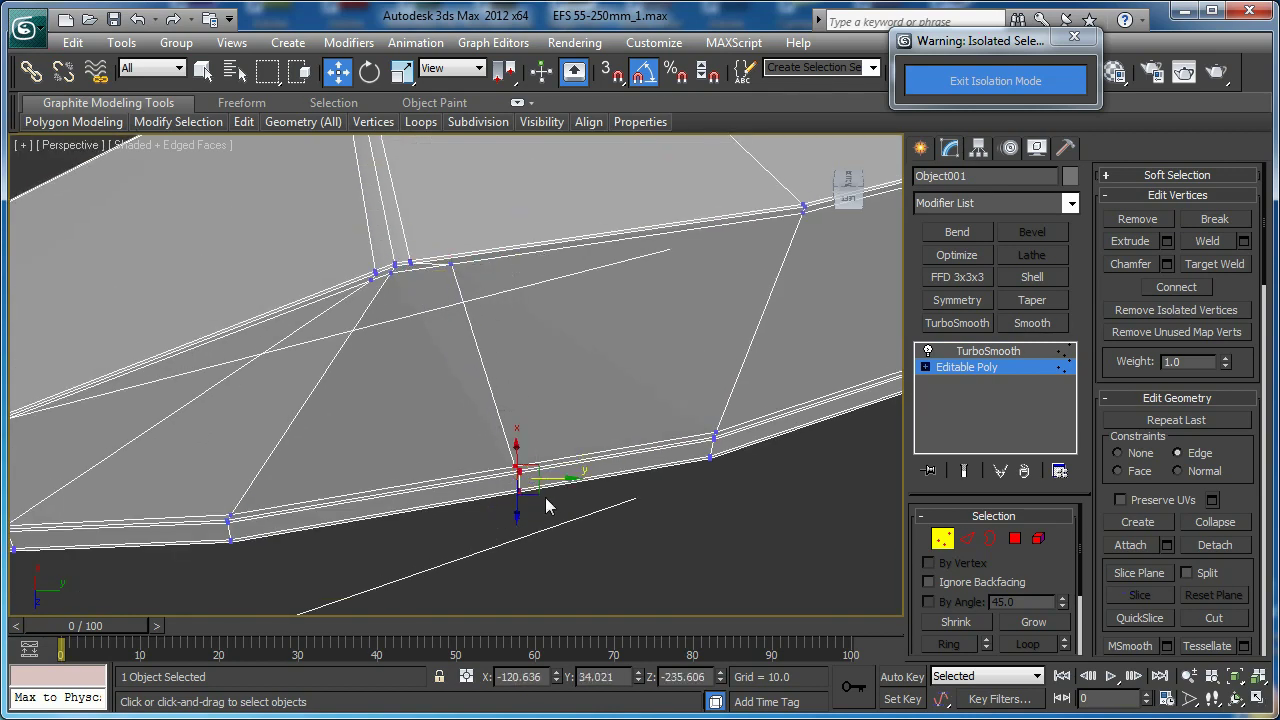
pyautogui.moveTo(560, 481); pyautogui.dragTo(578, 472)
pyautogui.moveTo(217, 404); pyautogui.dragTo(333, 377, button='middle')
pyautogui.click(485, 255)
pyautogui.moveTo(525, 255); pyautogui.dragTo(465, 278)
# Select the matching support vertices at the opposite side wall's lower bend corner and scale them apart along their edges
pyautogui.scroll(-5, 466, 310)
pyautogui.keyDown('alt'); pyautogui.moveTo(469, 337); pyautogui.dragTo(531, 476, button='middle'); pyautogui.keyUp('alt')
pyautogui.scroll(5, 450, 366)
pyautogui.press('F3')
pyautogui.moveTo(616, 428); pyautogui.dragTo(573, 508)
pyautogui.keyDown('alt'); pyautogui.moveTo(574, 506); pyautogui.dragTo(505, 487, button='middle'); pyautogui.keyUp('alt')
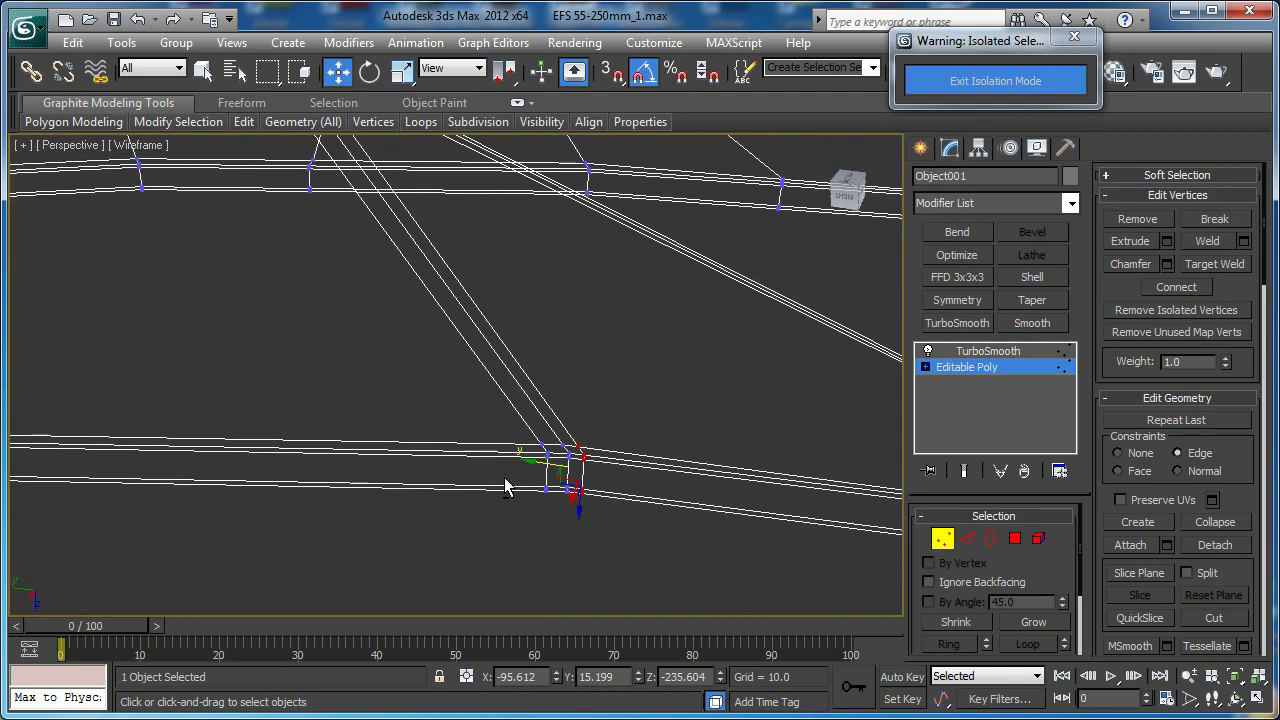
pyautogui.keyDown('ctrl'); pyautogui.moveTo(555, 539); pyautogui.dragTo(558, 542); pyautogui.keyUp('ctrl')
pyautogui.moveTo(558, 542)
pyautogui.keyDown('alt'); pyautogui.mouseDown(button='middle')
pyautogui.moveTo(497, 434)
pyautogui.moveTo(518, 428)
pyautogui.mouseUp(button='middle'); pyautogui.keyUp('alt')
pyautogui.scroll(-4, 497, 436)
pyautogui.press('F3')
pyautogui.press('r')
pyautogui.moveTo(578, 424); pyautogui.dragTo(1005, 510)
pyautogui.moveTo(575, 430)
pyautogui.mouseDown()
pyautogui.moveTo(677, 446)
pyautogui.moveTo(593, 446)
pyautogui.mouseUp()
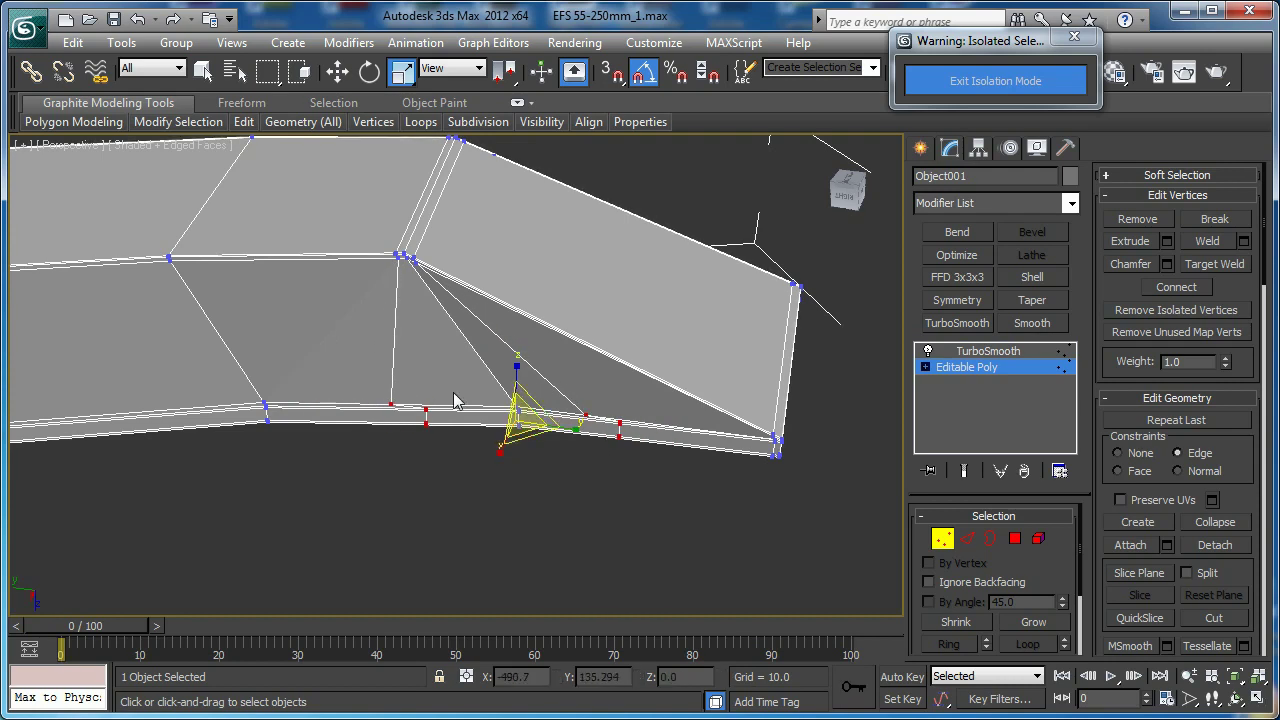
# Slide the two lower border vertices of the opposite side wall into line with their neighbouring support vertices
pyautogui.press('w')
pyautogui.moveTo(446, 397); pyautogui.dragTo(359, 408)
pyautogui.moveTo(605, 400); pyautogui.dragTo(563, 411)
# Slide the opposite side wall's two upper border vertices beside the bend apart along their edges
pyautogui.scroll(5, 344, 282)
pyautogui.moveTo(344, 282); pyautogui.dragTo(470, 369, button='middle')
pyautogui.click(647, 324)
pyautogui.scroll(-5, 599, 307)
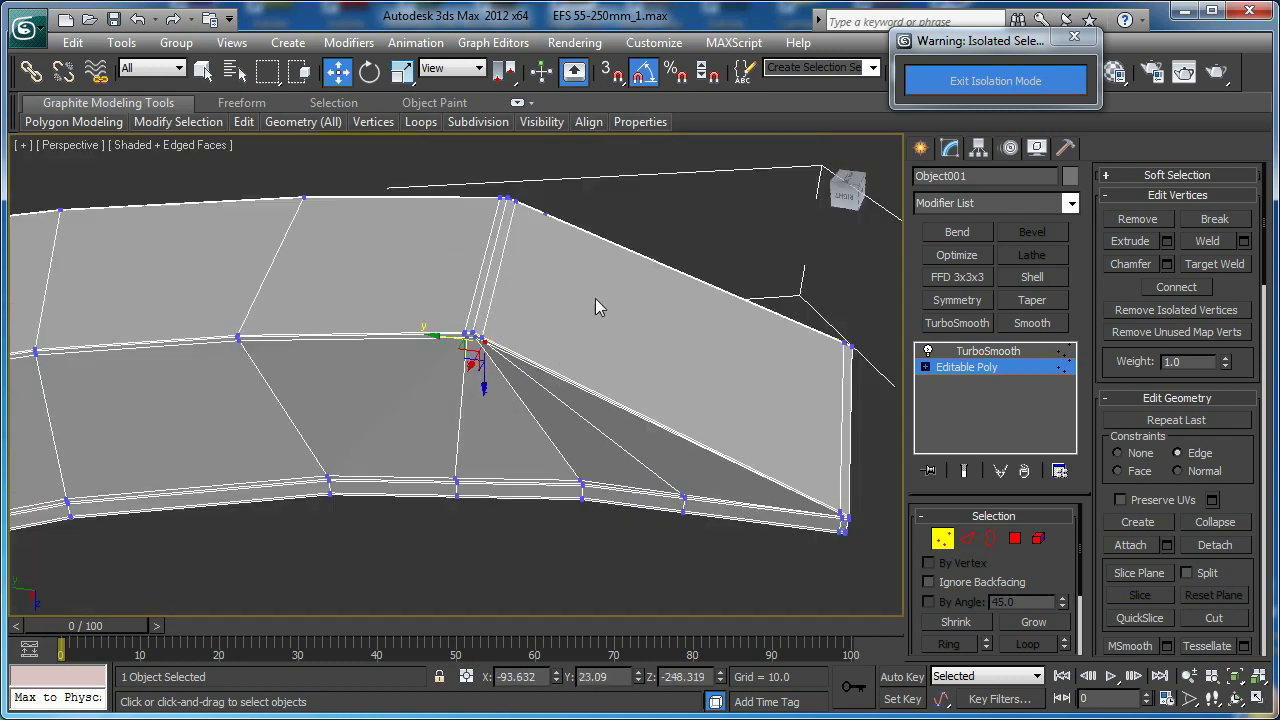
pyautogui.moveTo(453, 340); pyautogui.dragTo(519, 346)
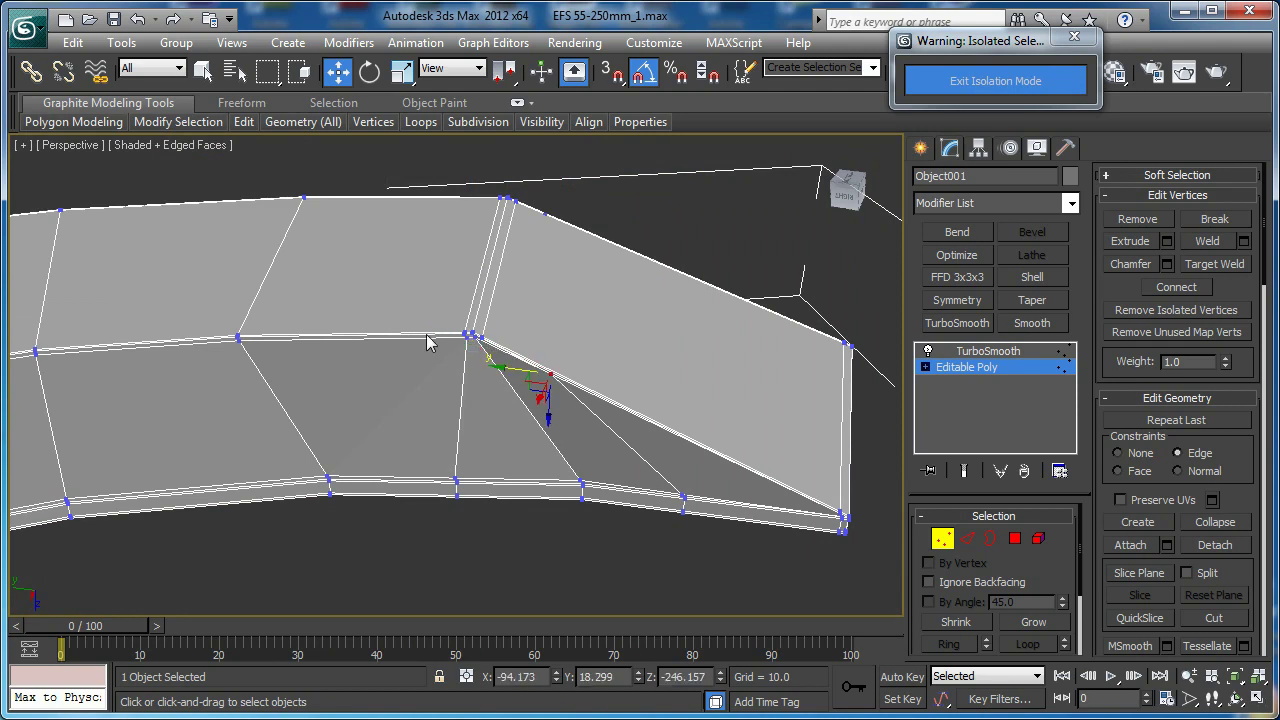
pyautogui.click(463, 340)
pyautogui.moveTo(425, 336)
pyautogui.mouseDown()
pyautogui.moveTo(396, 329)
pyautogui.moveTo(418, 333)
pyautogui.mouseUp()
pyautogui.click(456, 482)
# Leave vertex editing and examine the smoothed contact strip without edge display, from the ramp end to the middle
pyautogui.click(942, 543)
pyautogui.click(727, 238)
pyautogui.press('F4')
pyautogui.scroll(-3, 636, 330)
pyautogui.keyDown('alt'); pyautogui.moveTo(643, 310); pyautogui.dragTo(517, 304, button='middle'); pyautogui.keyUp('alt')
pyautogui.keyDown('alt'); pyautogui.moveTo(652, 304); pyautogui.dragTo(436, 322, button='middle'); pyautogui.keyUp('alt')
pyautogui.moveTo(490, 310); pyautogui.dragTo(609, 415, button='middle')
pyautogui.scroll(3, 609, 415)
pyautogui.click(565, 417)
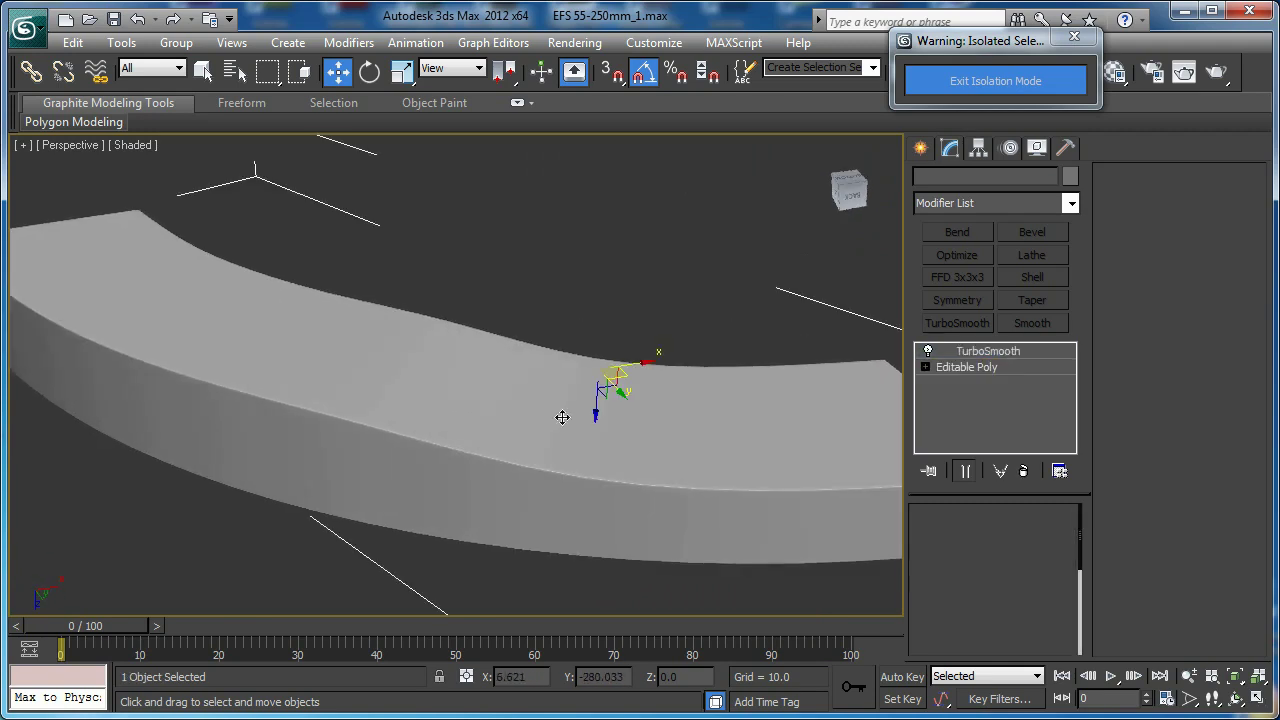
# Chamfer the edge loop crossing the contact strip at the start of its ramp by 0.619 with 2 segments
pyautogui.click(962, 367)
pyautogui.press('F4')
pyautogui.press('2')
pyautogui.click(400, 387)
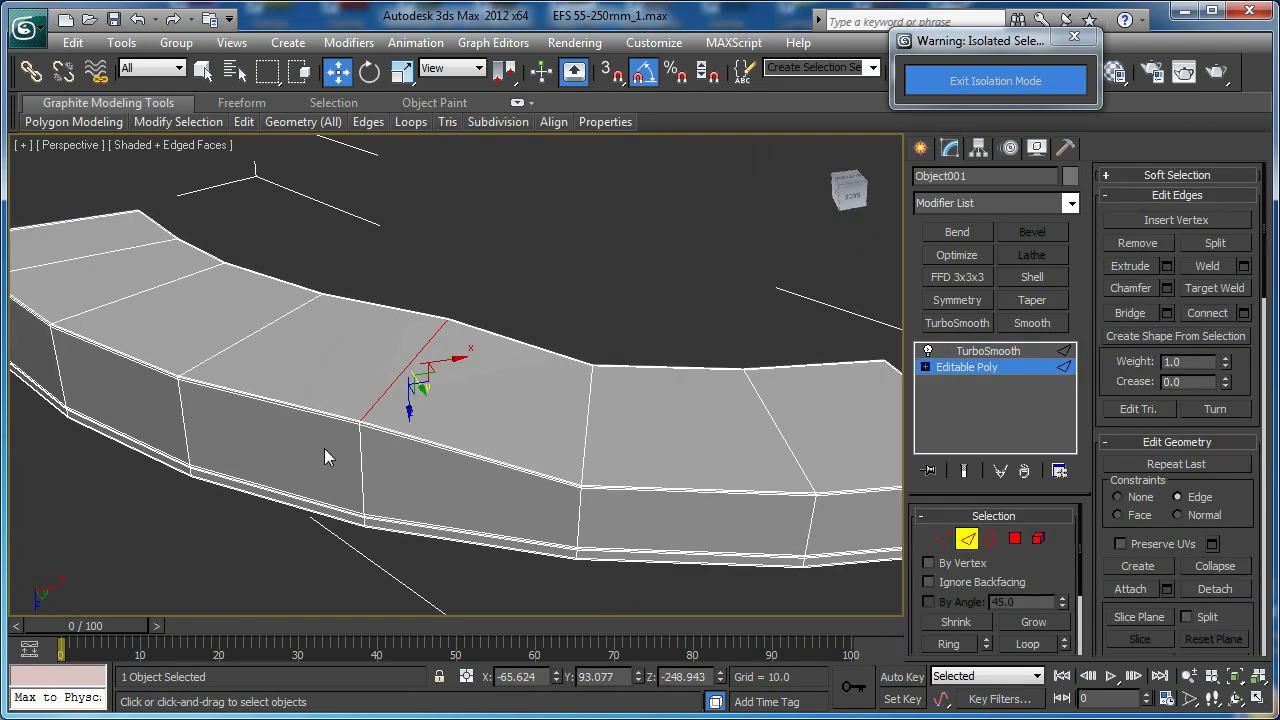
pyautogui.scroll(5, 388, 402)
pyautogui.moveTo(388, 402)
pyautogui.keyDown('alt'); pyautogui.mouseDown(button='middle')
pyautogui.moveTo(346, 406)
pyautogui.moveTo(370, 410)
pyautogui.mouseUp(button='middle'); pyautogui.keyUp('alt')
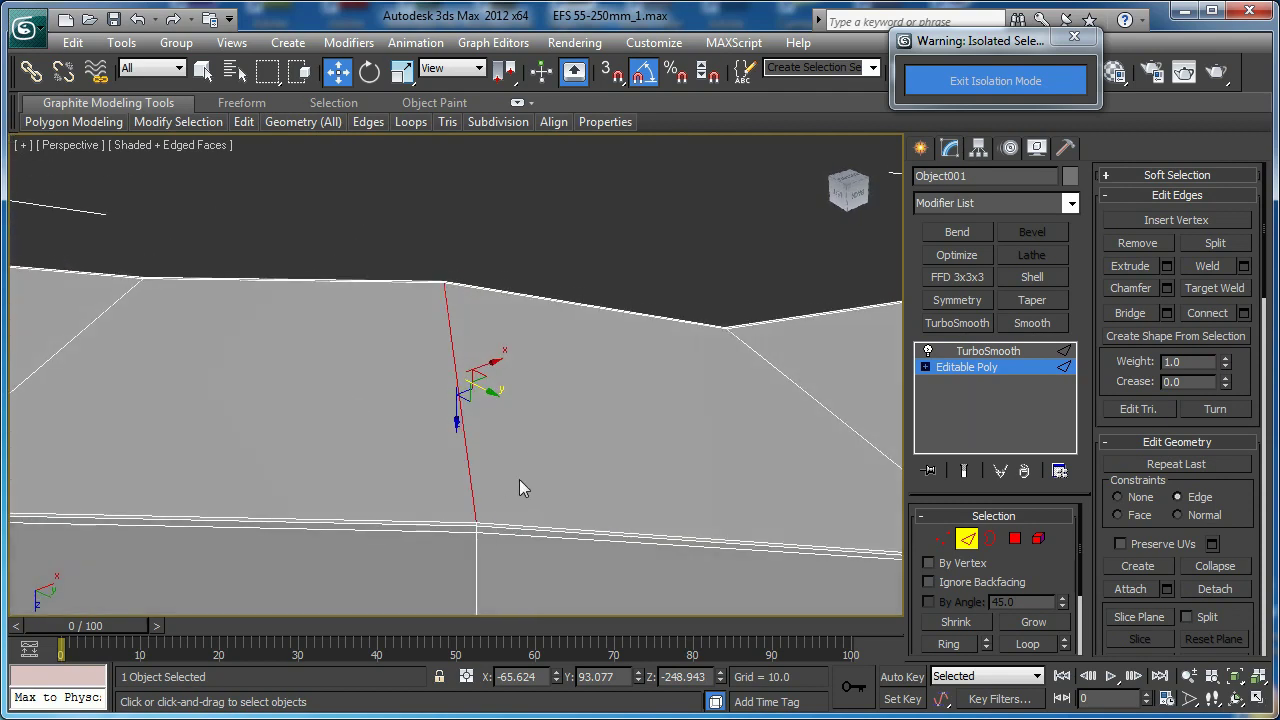
pyautogui.scroll(-4, 495, 420)
pyautogui.keyDown('alt'); pyautogui.moveTo(492, 413); pyautogui.dragTo(489, 418, button='middle'); pyautogui.keyUp('alt')
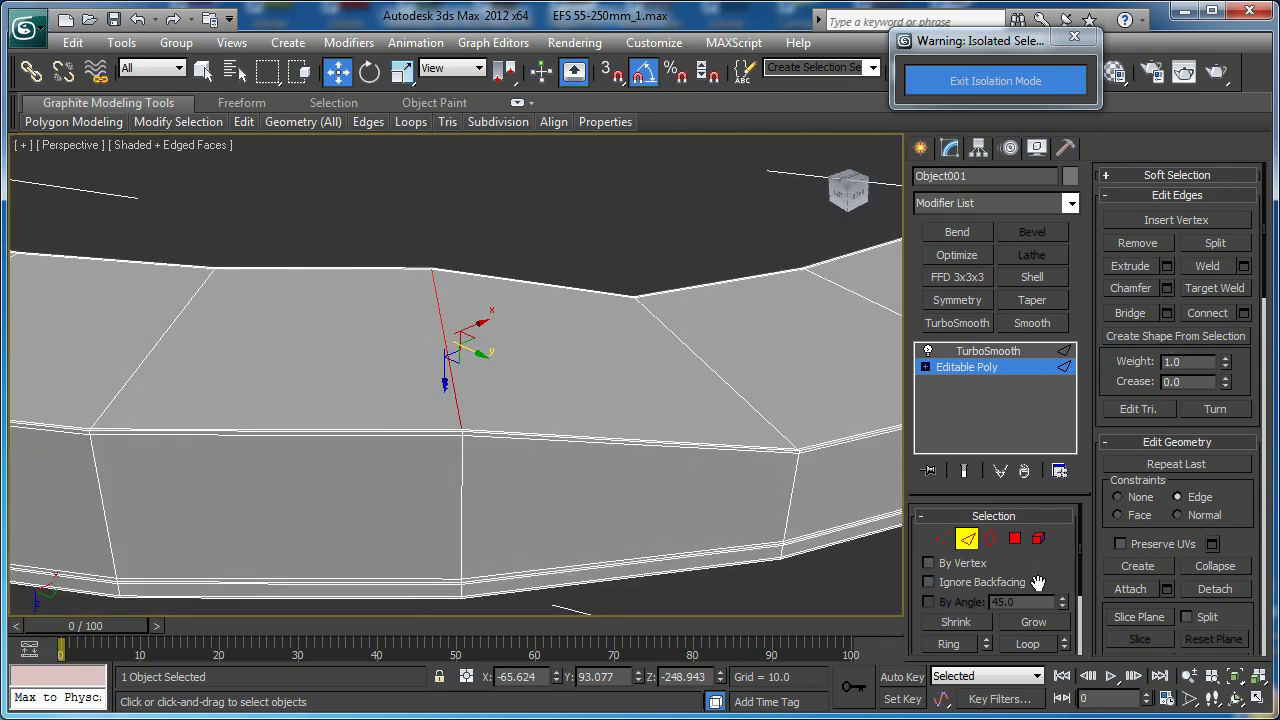
pyautogui.click(1027, 645)
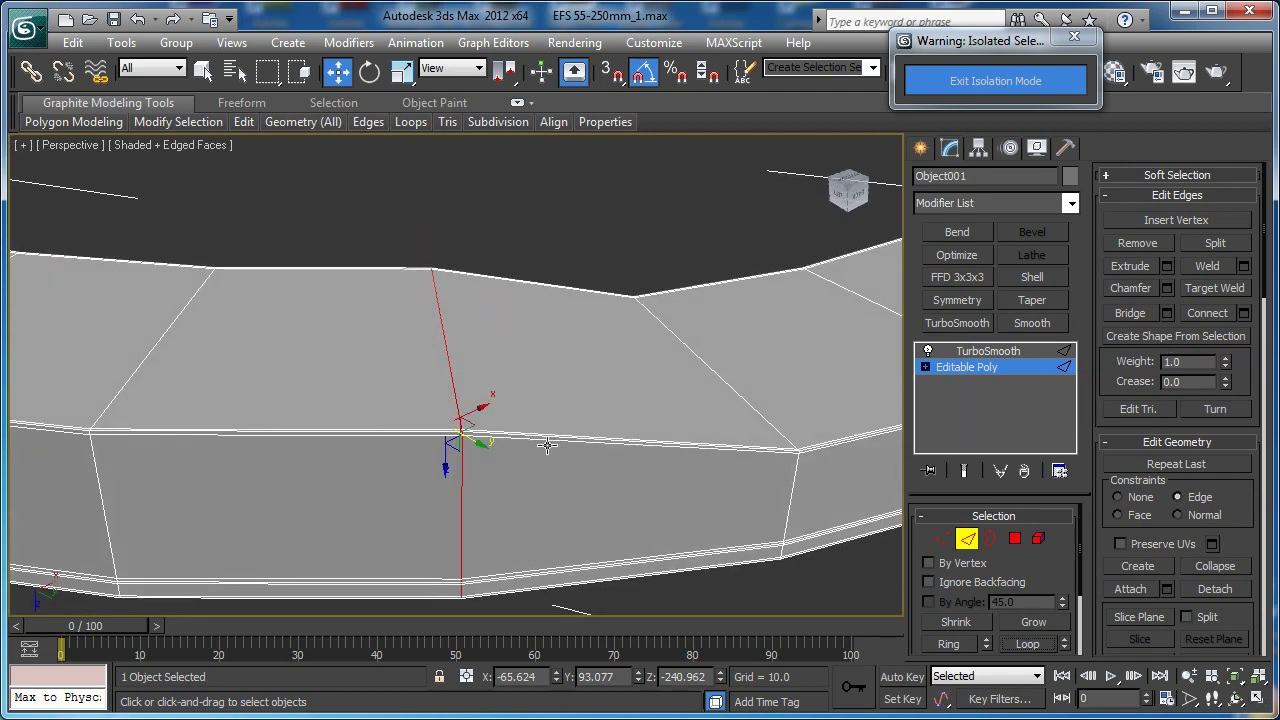
pyautogui.click(1168, 290)
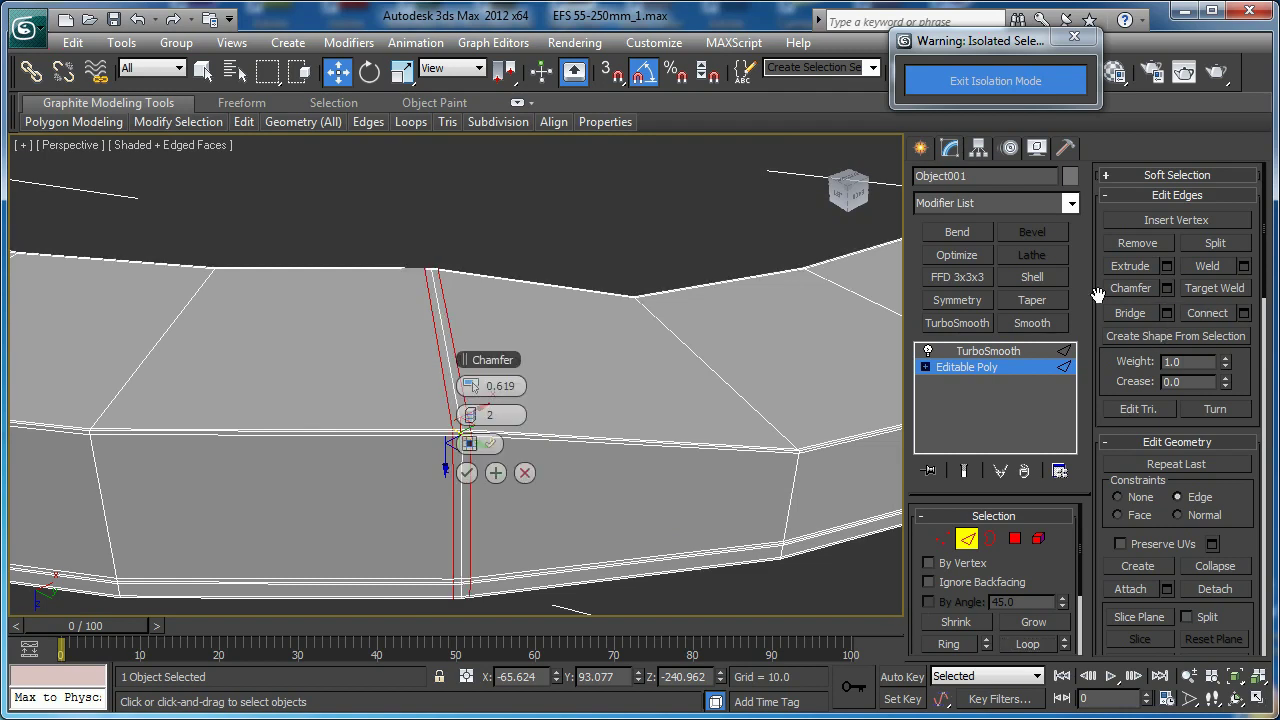
pyautogui.keyDown('alt'); pyautogui.moveTo(432, 418); pyautogui.dragTo(394, 419, button='middle'); pyautogui.keyUp('alt')
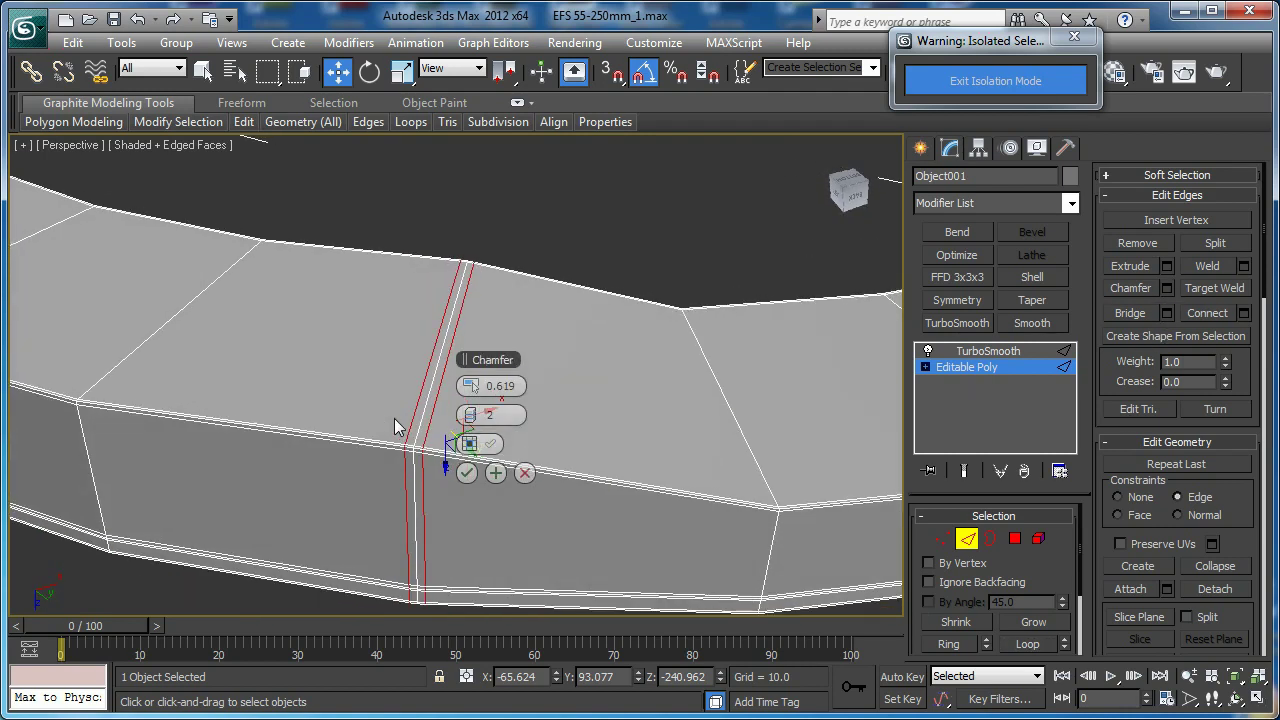
pyautogui.click(466, 473)
pyautogui.moveTo(424, 491); pyautogui.dragTo(437, 425, button='middle')
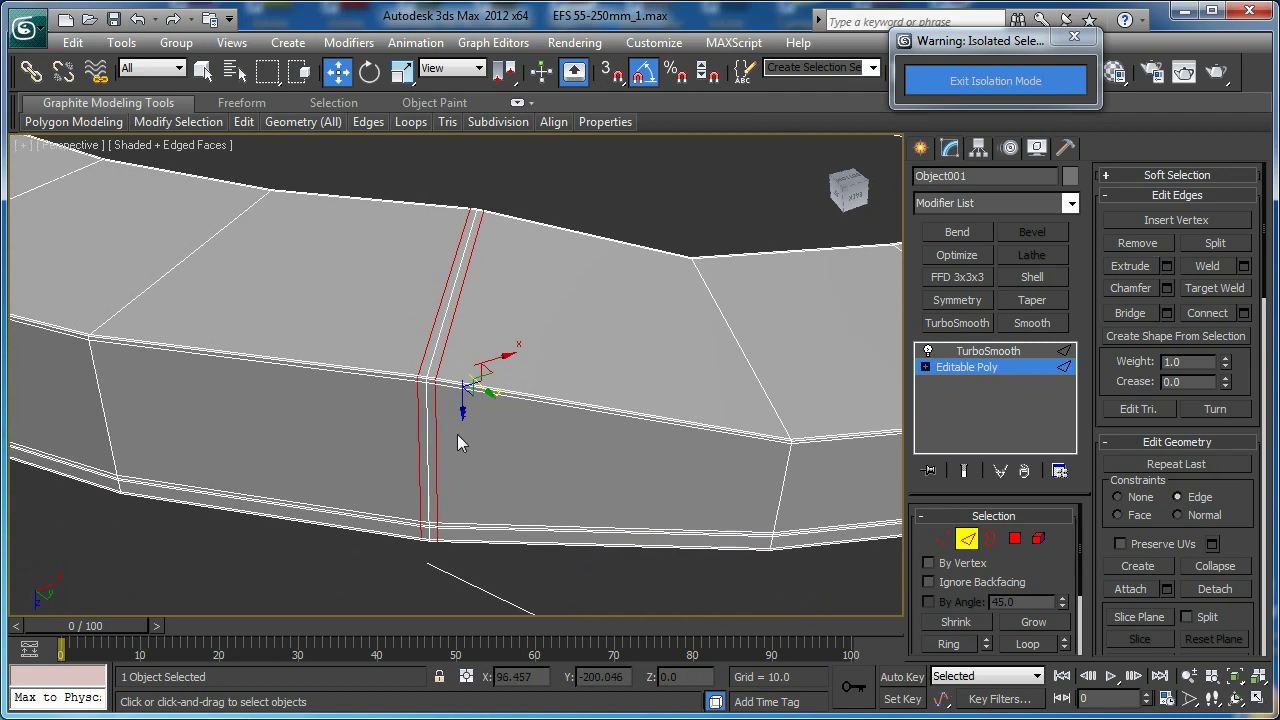
# Try to scale the new loop's lower side-wall vertices apart along their edges on both walls at once
pyautogui.click(940, 538)
pyautogui.press('f')
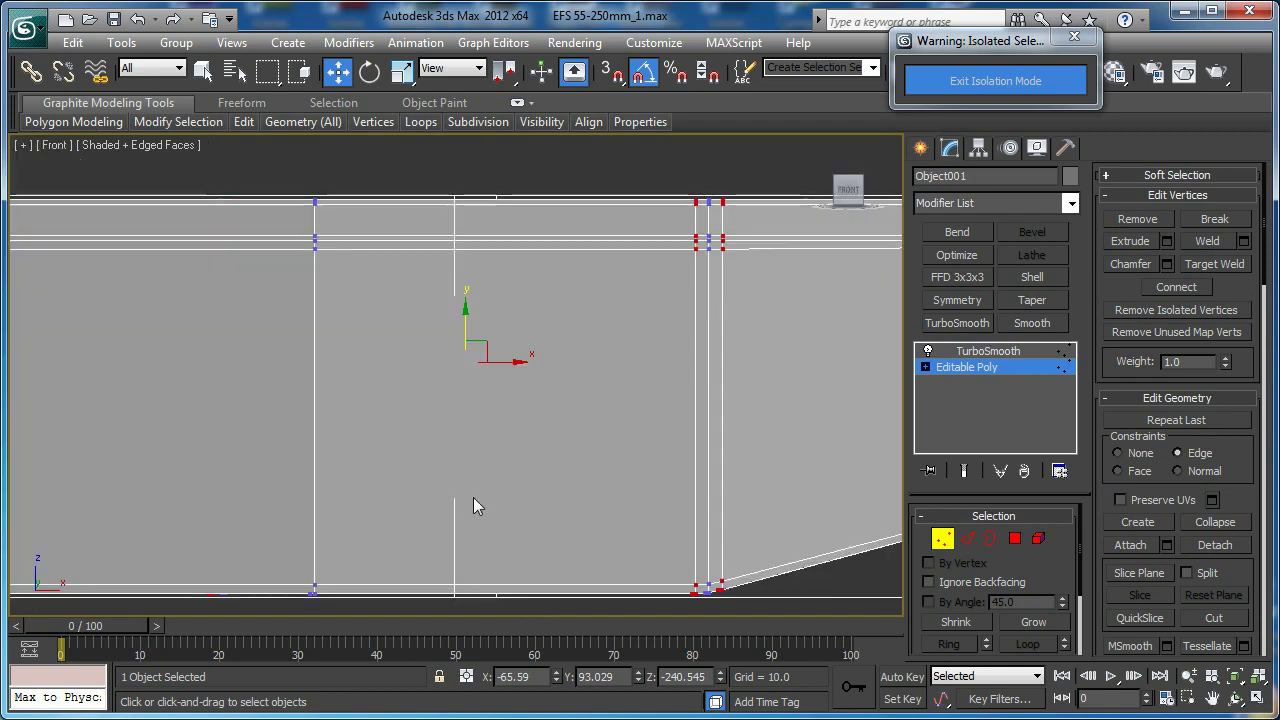
pyautogui.scroll(-4, 530, 488)
pyautogui.moveTo(586, 487); pyautogui.dragTo(520, 442, button='middle')
pyautogui.press('F3')
pyautogui.keyDown('alt'); pyautogui.moveTo(567, 516); pyautogui.dragTo(236, 470); pyautogui.keyUp('alt')
pyautogui.moveTo(468, 449); pyautogui.dragTo(488, 617, button='middle')
pyautogui.press('p')
pyautogui.press('z')
pyautogui.press('F3')
pyautogui.moveTo(511, 245)
pyautogui.keyDown('alt'); pyautogui.mouseDown(button='middle')
pyautogui.moveTo(547, 440)
pyautogui.moveTo(526, 404)
pyautogui.moveTo(459, 426)
pyautogui.mouseUp(button='middle'); pyautogui.keyUp('alt')
pyautogui.scroll(-3, 547, 440)
pyautogui.press('r')
pyautogui.keyDown('alt'); pyautogui.moveTo(428, 384); pyautogui.dragTo(410, 407, button='middle'); pyautogui.keyUp('alt')
pyautogui.moveTo(435, 394); pyautogui.dragTo(433, 388)
pyautogui.press('F3')
pyautogui.moveTo(326, 451); pyautogui.dragTo(352, 423, button='middle')
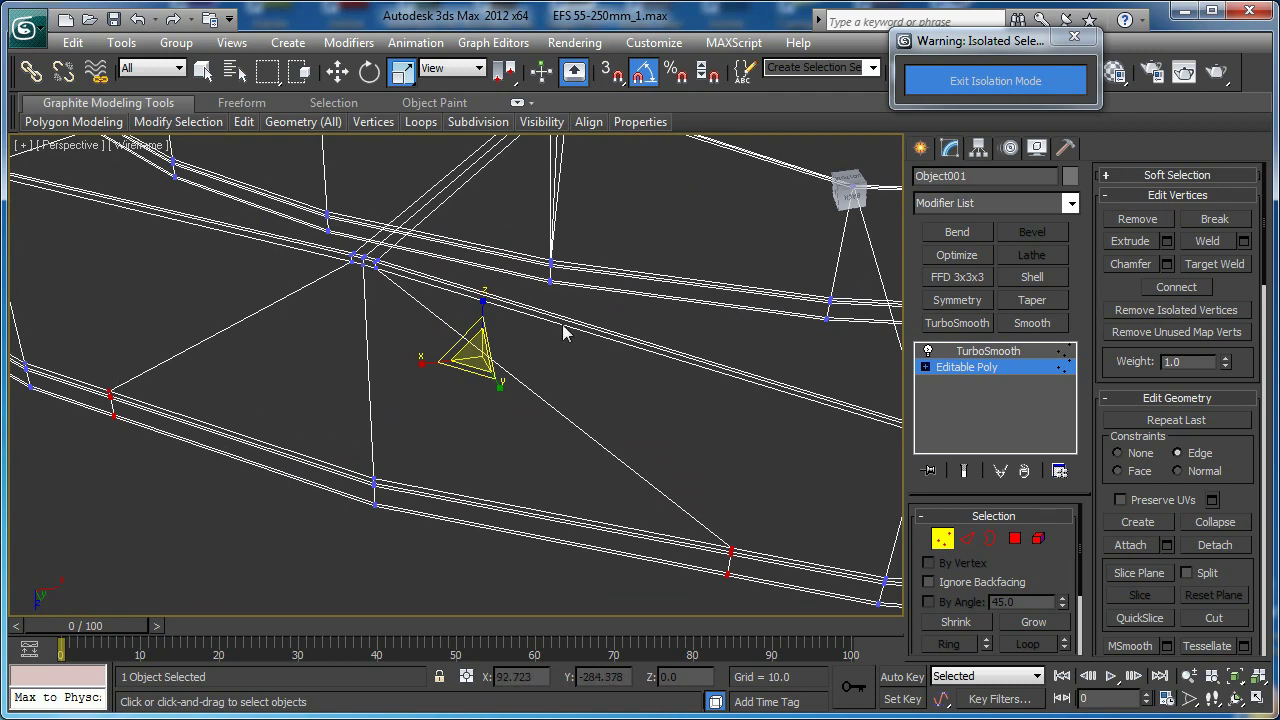
pyautogui.hotkey('ctrl', 'z')
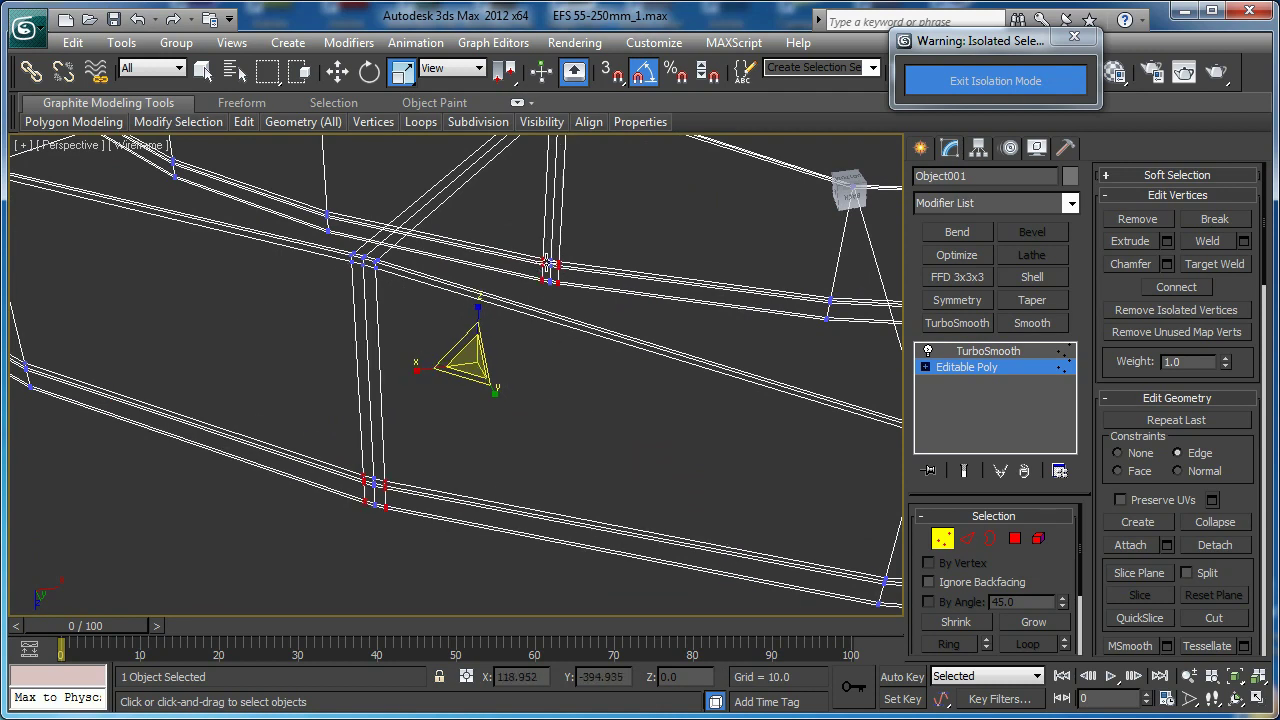
pyautogui.hotkey('ctrl', 'z')
# Select only one side wall's lower support vertices beside the bend and scale them apart along their edges
pyautogui.moveTo(360, 507); pyautogui.dragTo(360, 365)
pyautogui.moveTo(446, 528); pyautogui.dragTo(443, 461)
pyautogui.scroll(-2, 428, 486)
pyautogui.moveTo(428, 486); pyautogui.dragTo(609, 443, button='middle')
pyautogui.moveTo(557, 420)
pyautogui.mouseDown()
pyautogui.moveTo(531, 554)
pyautogui.moveTo(543, 466)
pyautogui.mouseUp()
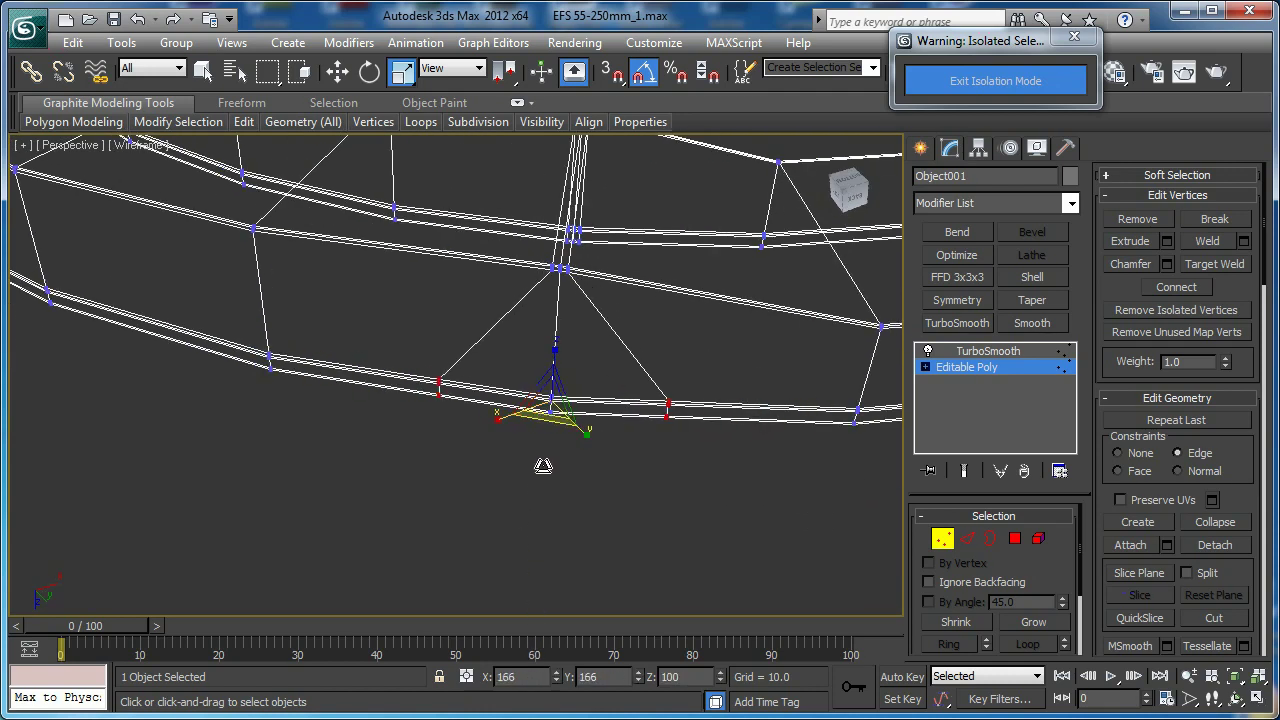
# Spread that side wall's two upper border vertices beside the bend apart along their edges
pyautogui.scroll(3, 571, 322)
pyautogui.moveTo(560, 308); pyautogui.dragTo(611, 339, button='middle')
pyautogui.press('F3')
pyautogui.click(606, 287)
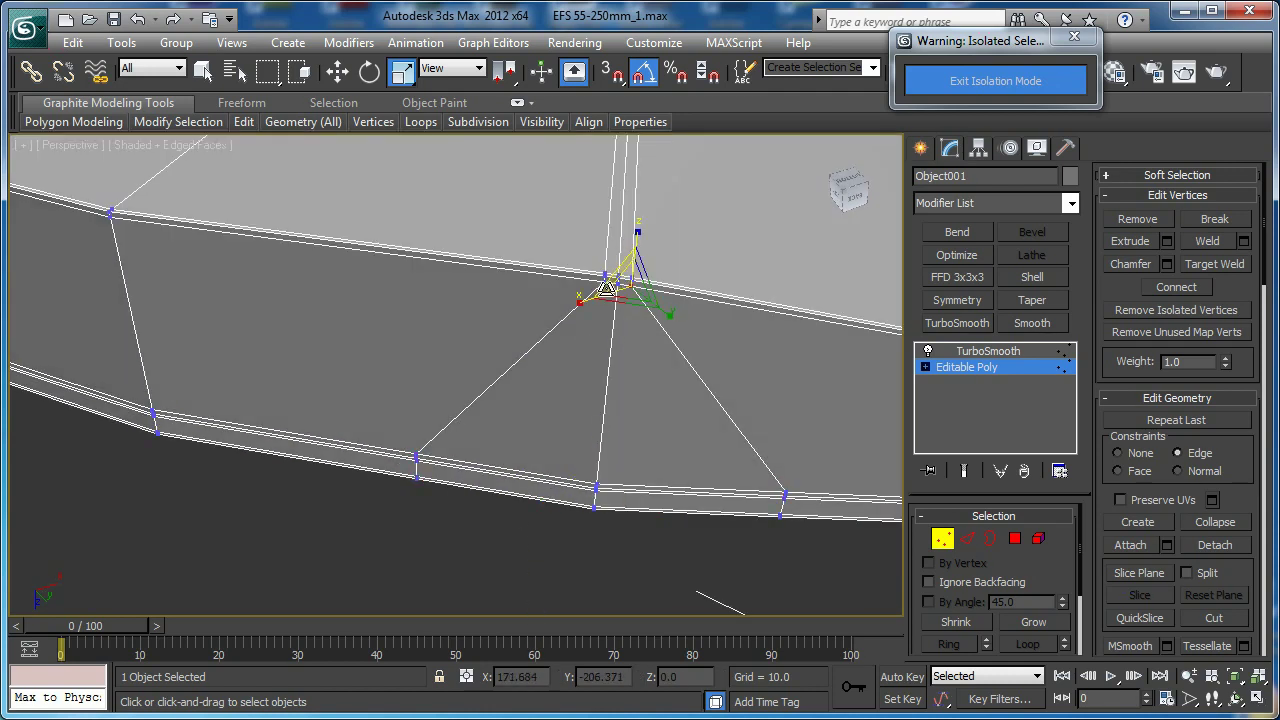
pyautogui.moveTo(604, 282); pyautogui.dragTo(631, 499)
pyautogui.moveTo(463, 427); pyautogui.dragTo(390, 472)
# Slide the same side wall's lower support vertices on one side of the bend farther outward along their edges
pyautogui.press('w')
pyautogui.moveTo(522, 477); pyautogui.dragTo(472, 442, button='middle')
pyautogui.press('F3')
pyautogui.moveTo(704, 513); pyautogui.dragTo(811, 517)
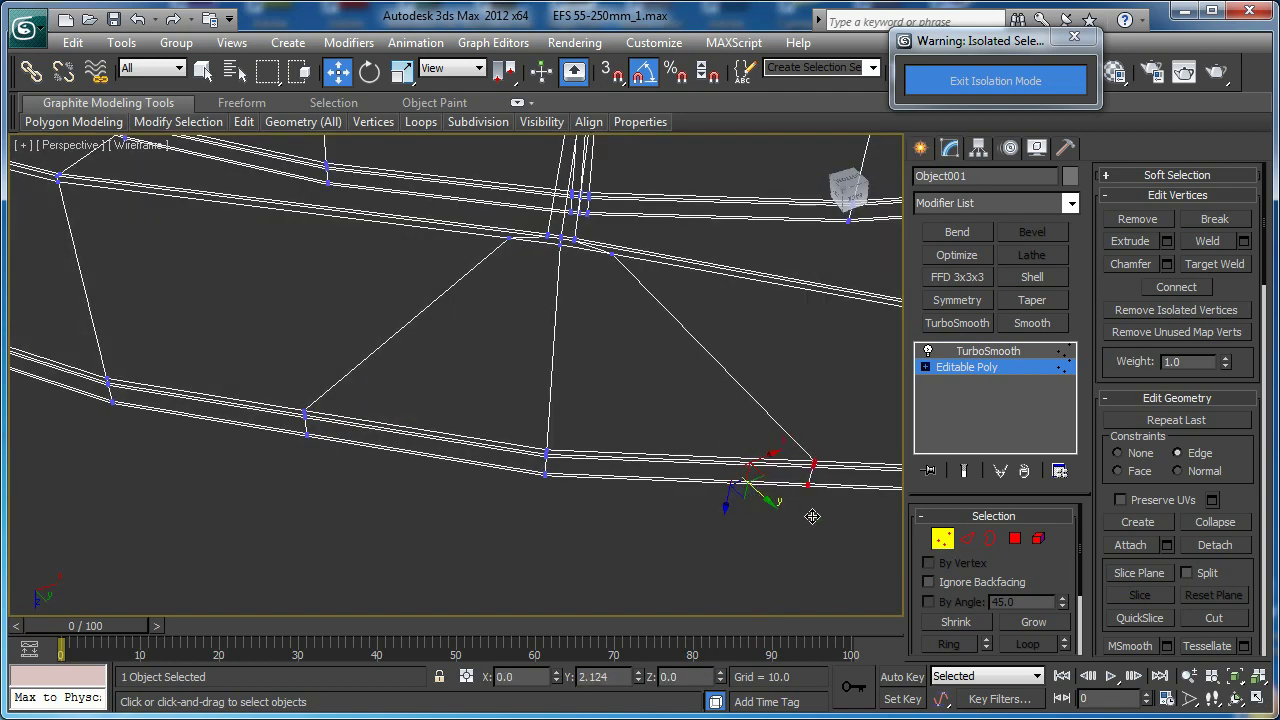
# Select the matching lower support vertices on the opposite side wall and scale them apart along their edges
pyautogui.scroll(-3, 746, 425)
pyautogui.moveTo(746, 425); pyautogui.dragTo(670, 442, button='middle')
pyautogui.press('F3')
pyautogui.keyDown('alt'); pyautogui.moveTo(655, 314); pyautogui.dragTo(596, 304, button='middle'); pyautogui.keyUp('alt')
pyautogui.moveTo(850, 388); pyautogui.dragTo(546, 372, button='middle')
pyautogui.scroll(3, 546, 380)
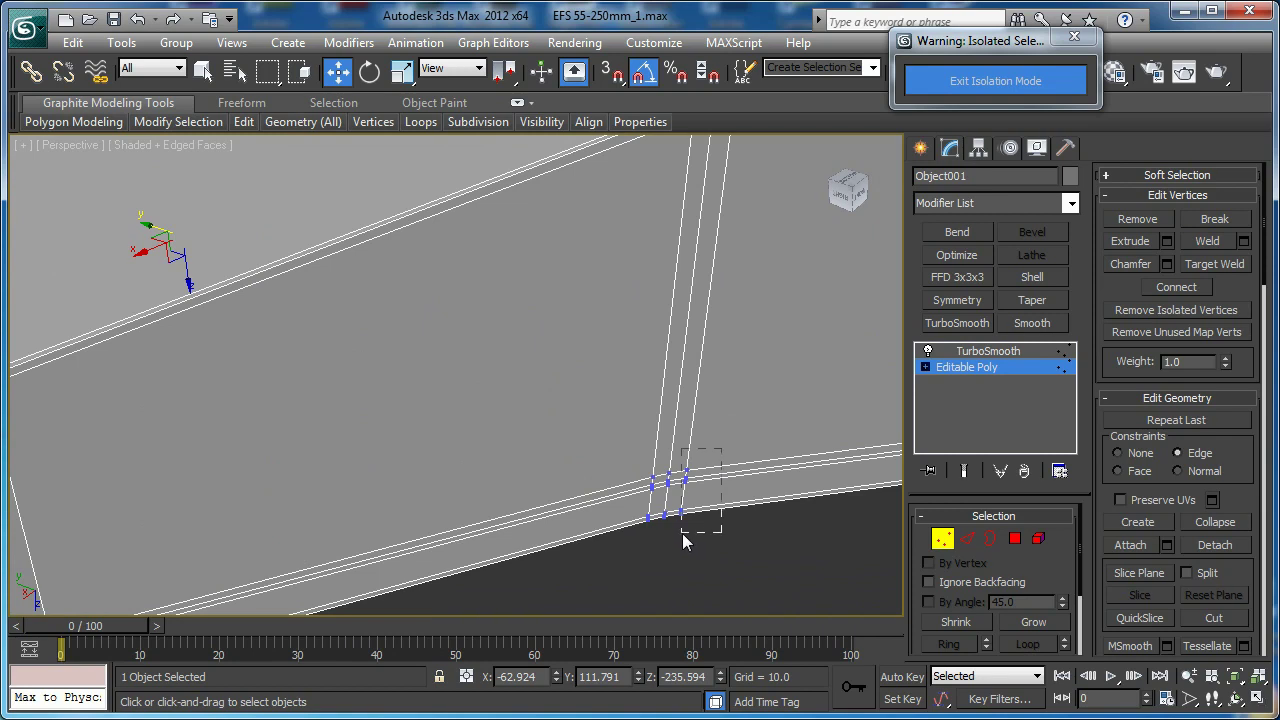
pyautogui.keyDown('ctrl'); pyautogui.moveTo(659, 562); pyautogui.dragTo(657, 567); pyautogui.keyUp('ctrl')
pyautogui.scroll(-4, 654, 523)
pyautogui.press('r')
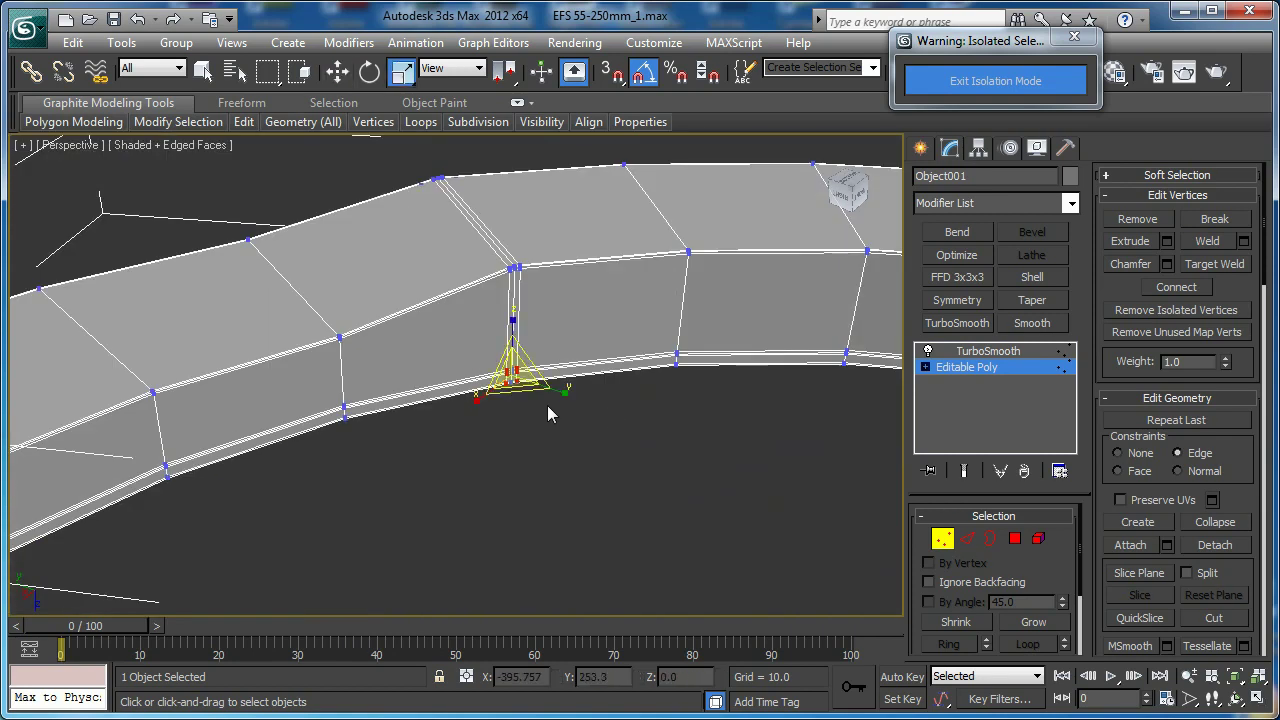
pyautogui.moveTo(524, 393); pyautogui.dragTo(601, 481)
pyautogui.moveTo(596, 541); pyautogui.dragTo(596, 540)
pyautogui.moveTo(522, 398); pyautogui.dragTo(529, 448)
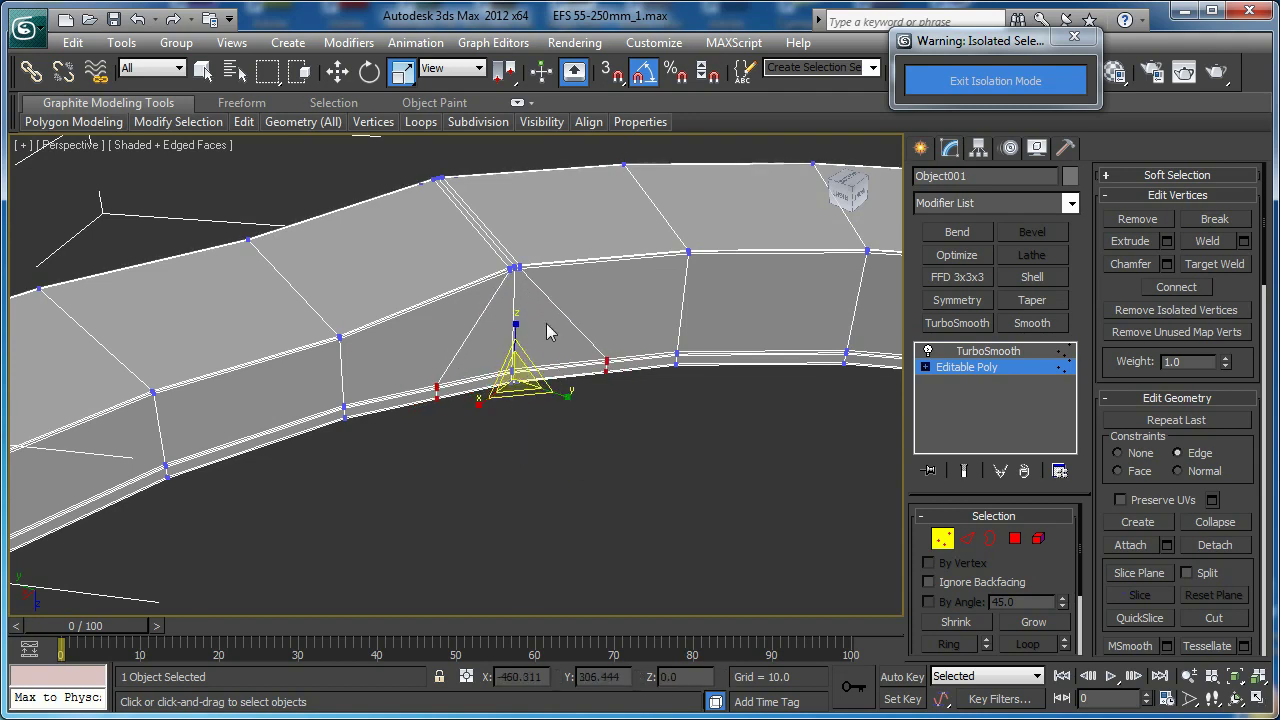
# Select the opposite side wall's two upper border vertices beside the bend and scale them slightly apart along their edges
pyautogui.press('z')
pyautogui.keyDown('alt'); pyautogui.moveTo(524, 272); pyautogui.dragTo(332, 374, button='middle'); pyautogui.keyUp('alt')
pyautogui.keyDown('ctrl'); pyautogui.click(288, 384); pyautogui.keyUp('ctrl')
pyautogui.press('z')
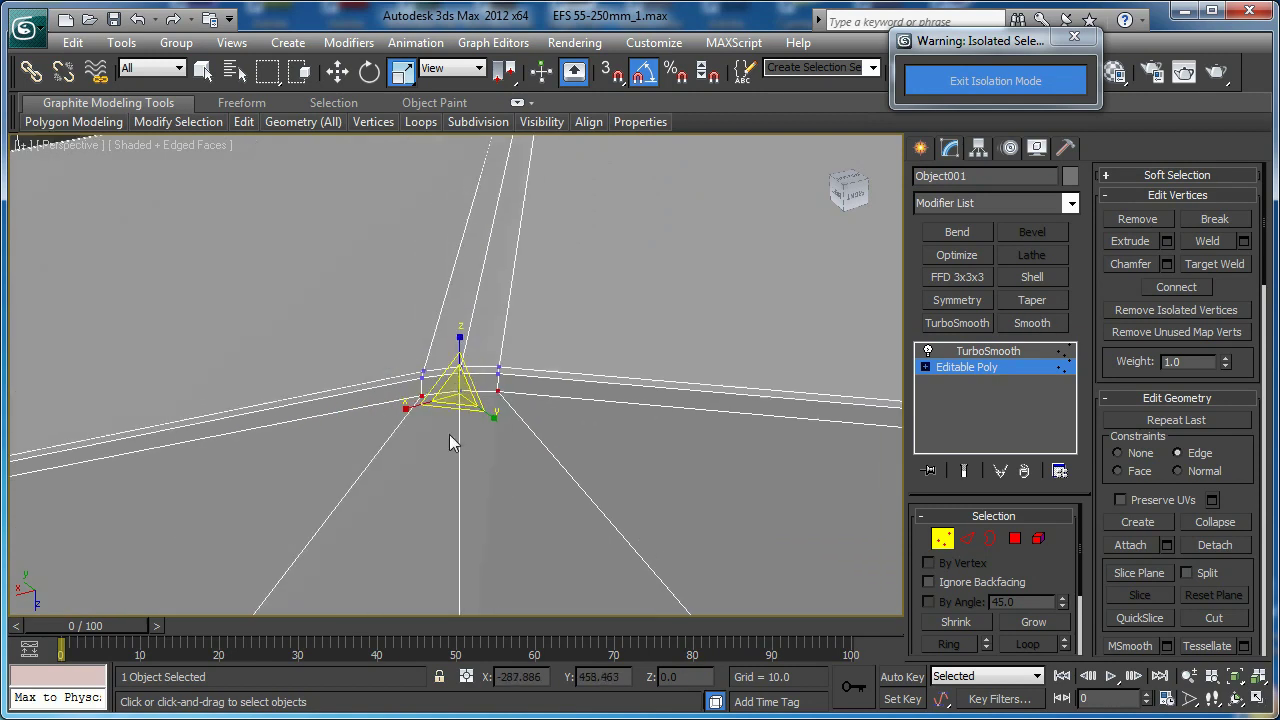
pyautogui.scroll(-5, 449, 434)
pyautogui.keyDown('alt'); pyautogui.moveTo(449, 434); pyautogui.dragTo(453, 455, button='middle'); pyautogui.keyUp('alt')
pyautogui.scroll(-4, 441, 418)
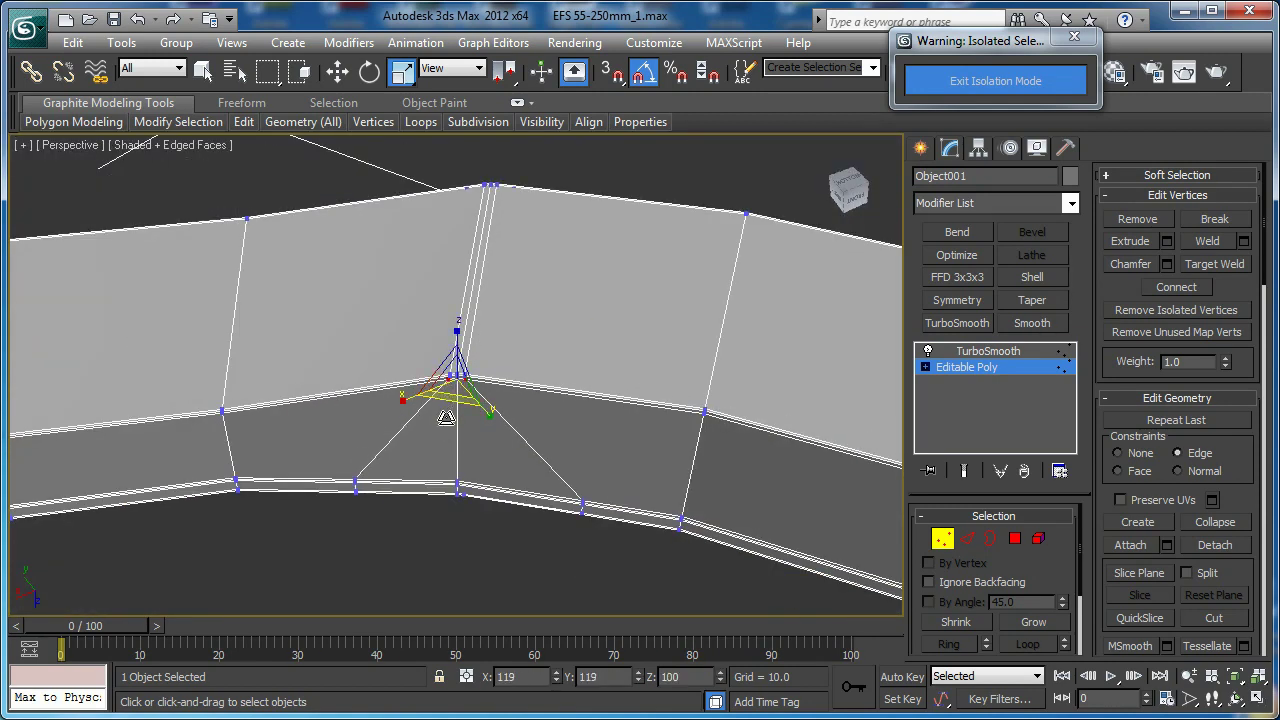
# Leave vertex editing, deselect the strip and examine its smoothed shape without edge display
pyautogui.click(944, 545)
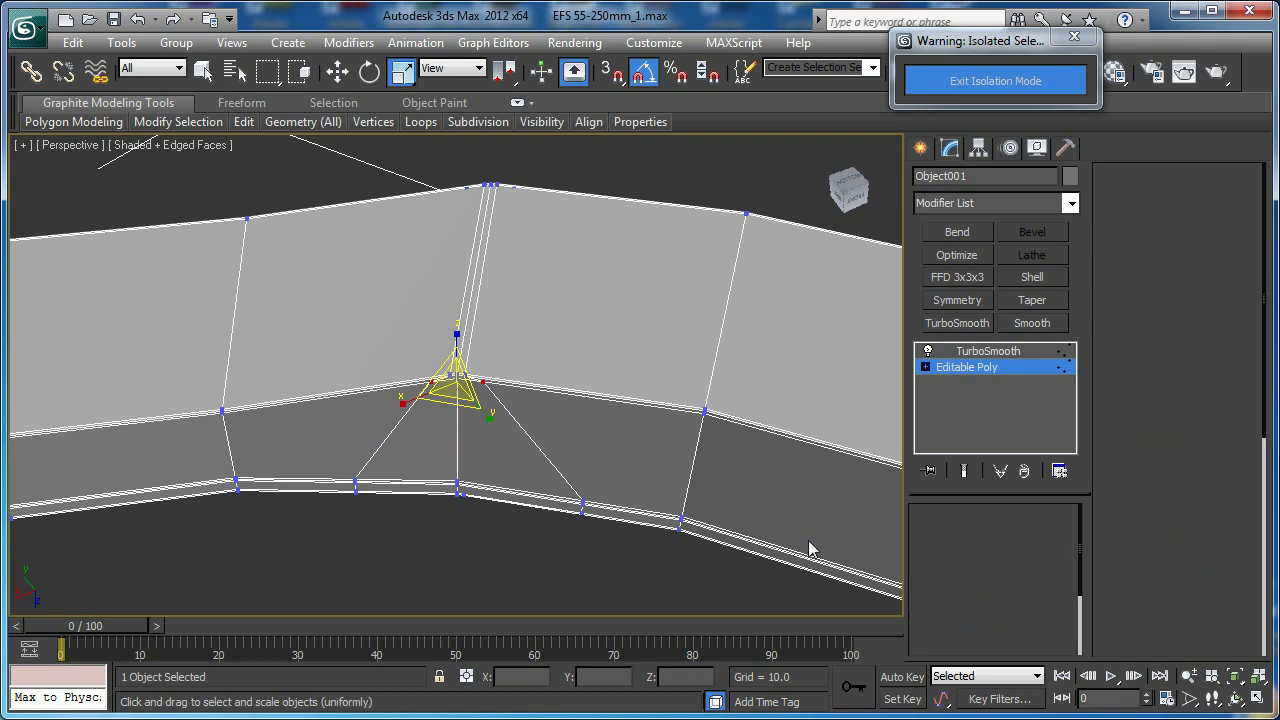
pyautogui.click(508, 528)
pyautogui.press('F4')
pyautogui.moveTo(486, 374); pyautogui.dragTo(512, 397, button='middle')
pyautogui.scroll(-4, 486, 384)
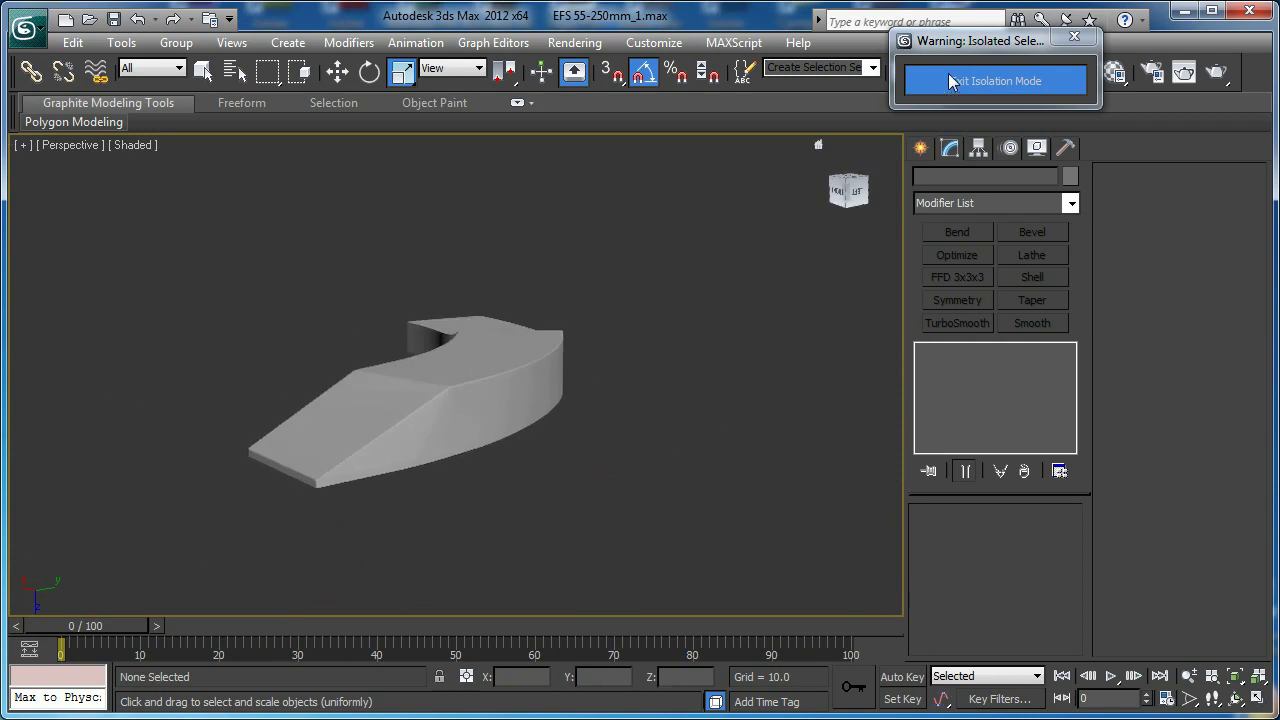
# Exit isolation mode, select the contact strip on the lens rear and view the mount from the front
pyautogui.click(951, 82)
pyautogui.keyDown('alt'); pyautogui.moveTo(635, 301); pyautogui.dragTo(453, 473, button='middle'); pyautogui.keyUp('alt')
pyautogui.scroll(5, 453, 473)
pyautogui.keyDown('alt'); pyautogui.moveTo(618, 320); pyautogui.dragTo(753, 306, button='middle'); pyautogui.keyUp('alt')
pyautogui.click(638, 362)
pyautogui.scroll(3, 753, 306)
pyautogui.keyDown('alt'); pyautogui.moveTo(639, 342); pyautogui.dragTo(424, 324, button='middle'); pyautogui.keyUp('alt')
pyautogui.press('f')
pyautogui.scroll(4, 494, 363)
pyautogui.scroll(-5, 494, 363)
pyautogui.moveTo(542, 359); pyautogui.dragTo(511, 371, button='middle')
# Switch to Windows Photo Viewer and examine the mount rings and flange holes in the EF-S Mount reference photo
pyautogui.click(285, 718)
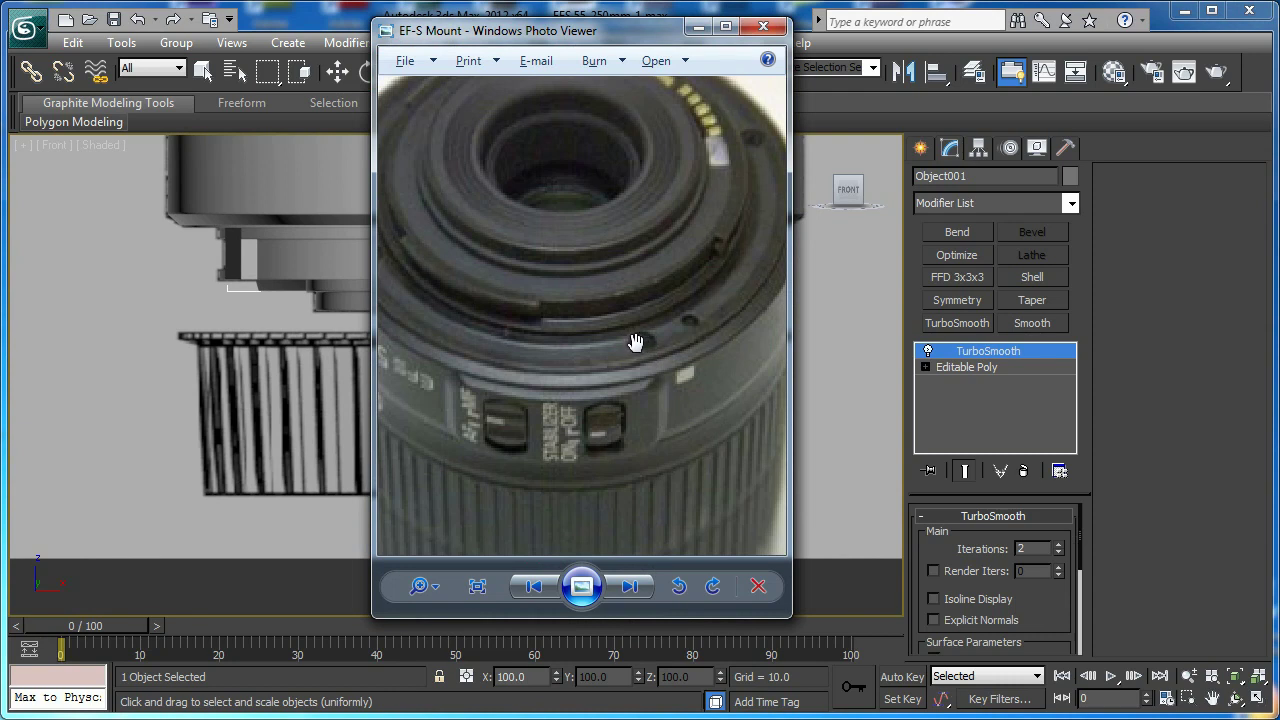
pyautogui.moveTo(691, 326); pyautogui.dragTo(724, 350)
pyautogui.scroll(-1, 686, 363)
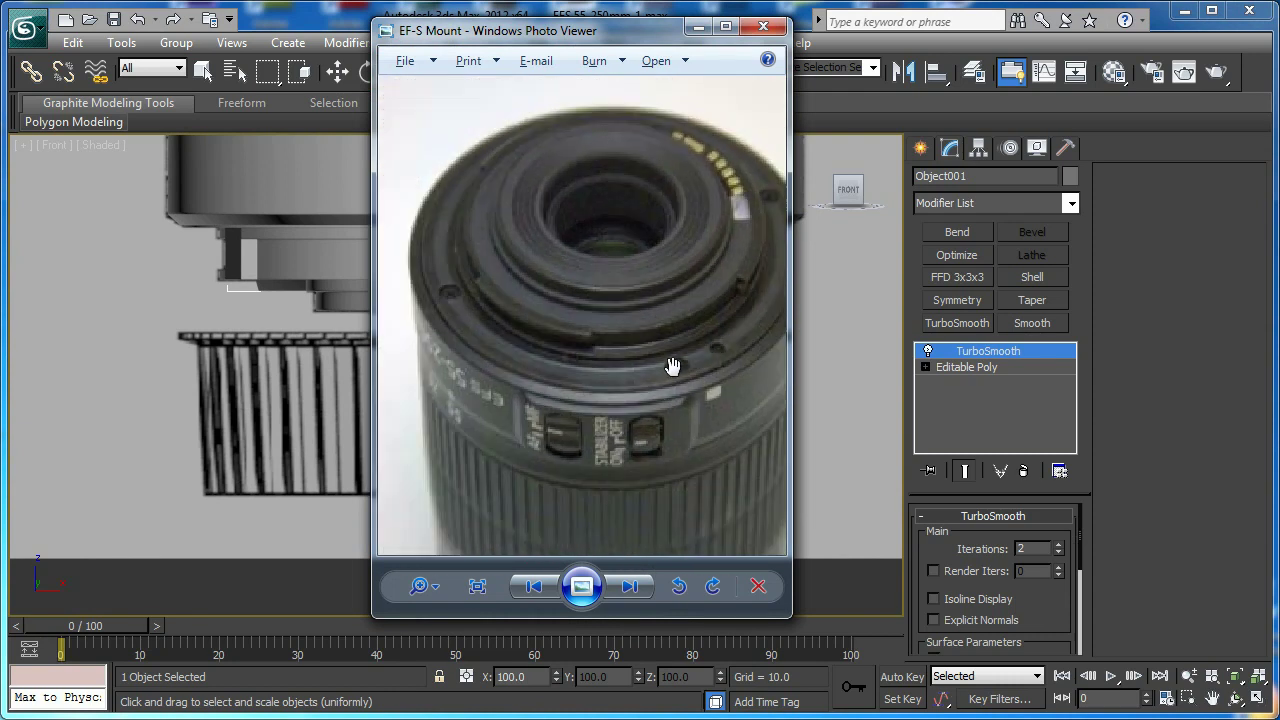
pyautogui.moveTo(572, 151); pyautogui.dragTo(496, 171)
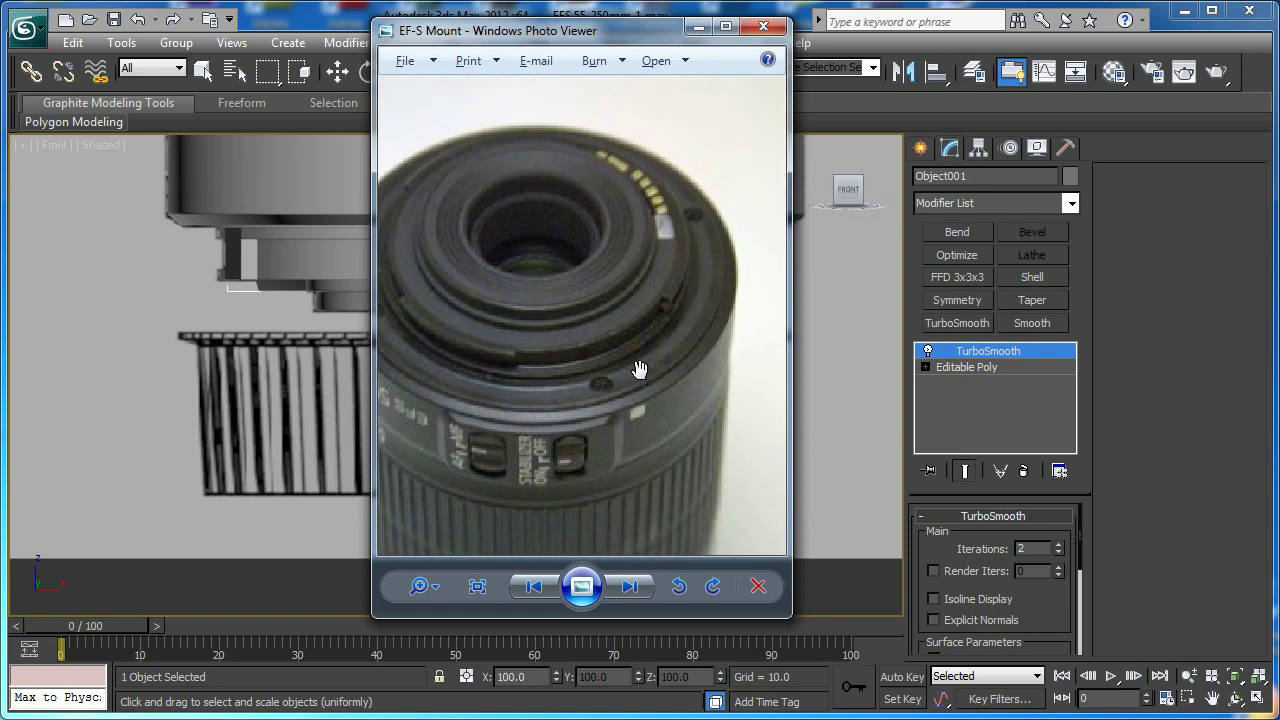
pyautogui.scroll(2, 630, 370)
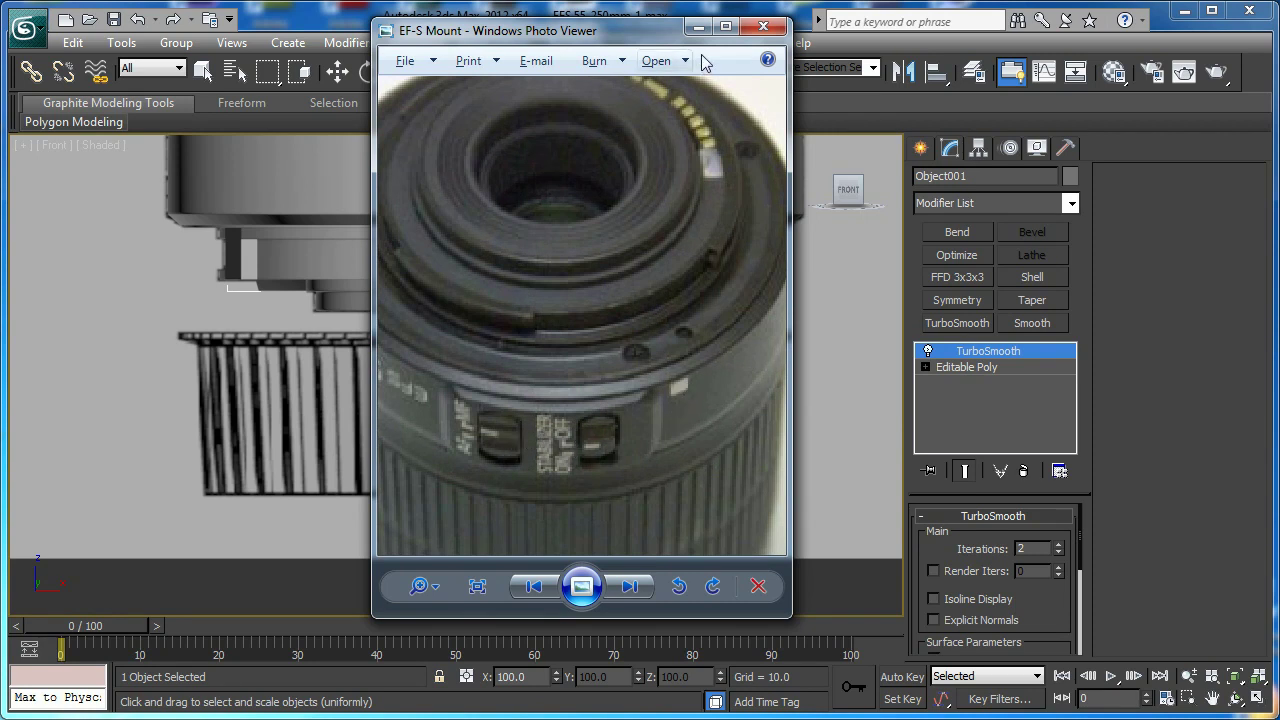
pyautogui.moveTo(584, 358); pyautogui.dragTo(604, 364)
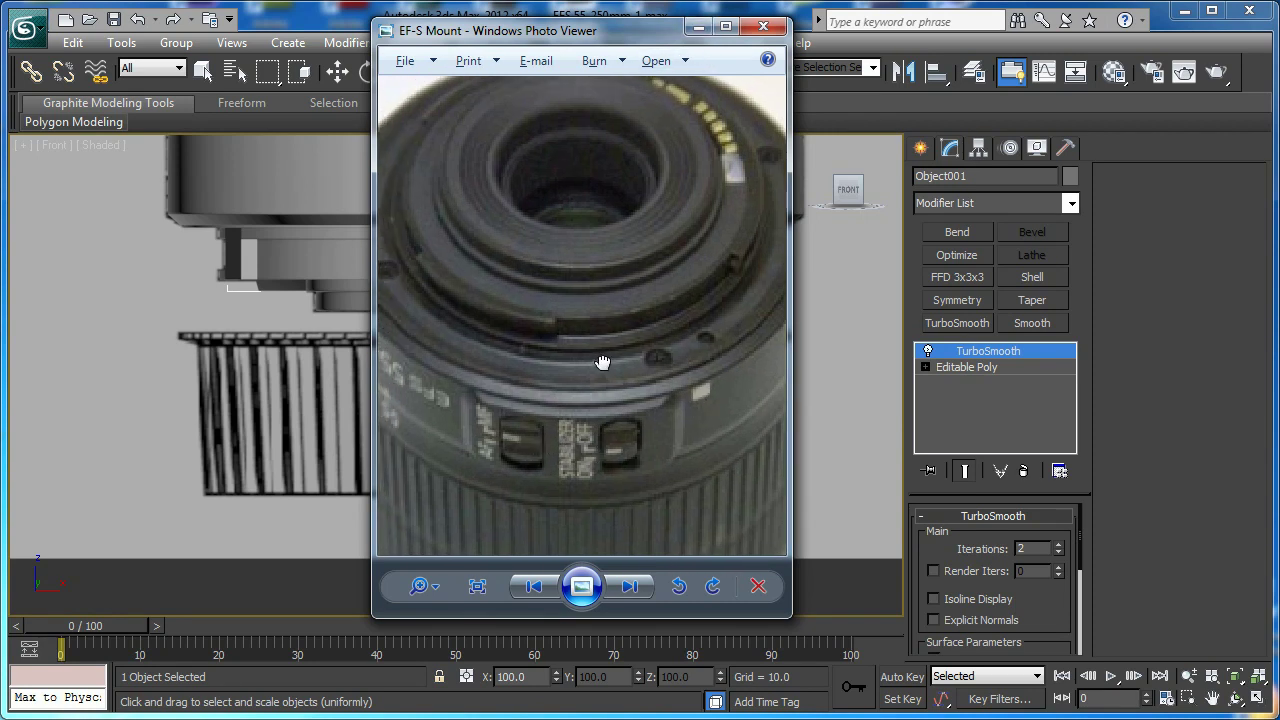
pyautogui.click(697, 28)
# Turn on edge display and show the contact strip's unsmoothed Editable Poly mesh in a perspective view of the lens rear
pyautogui.moveTo(616, 193); pyautogui.dragTo(594, 379, button='middle')
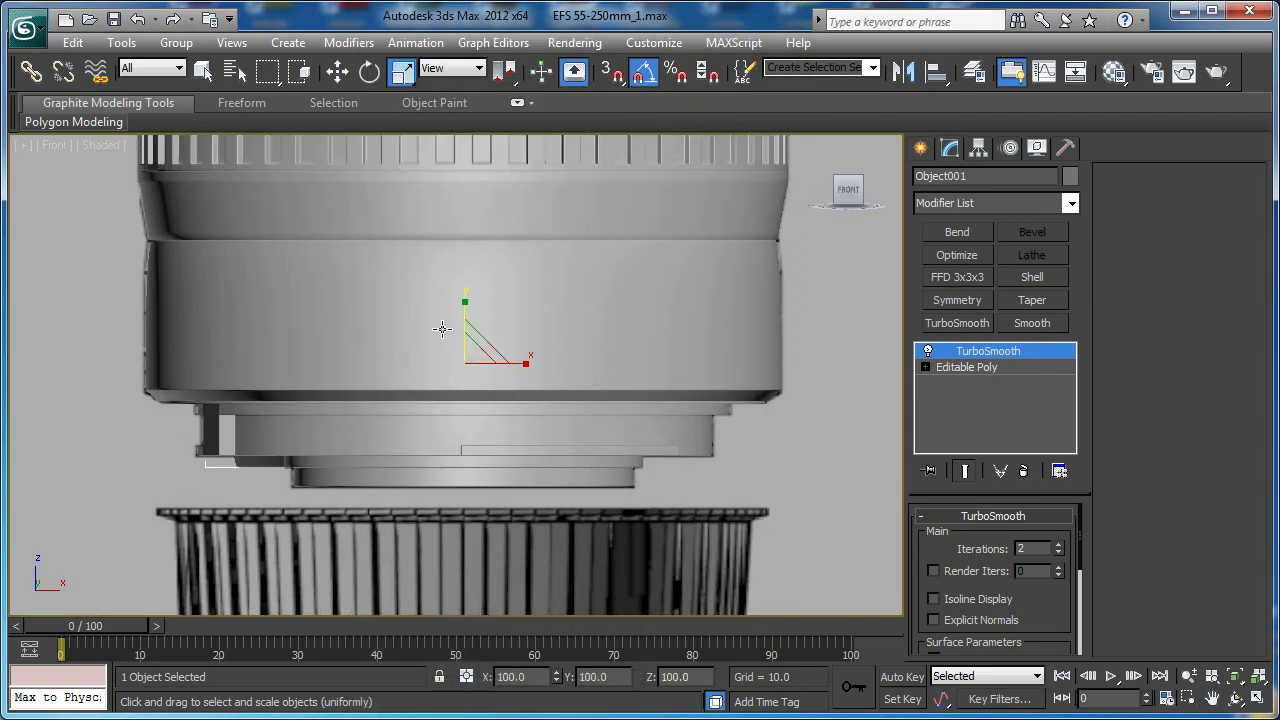
pyautogui.moveTo(521, 326); pyautogui.dragTo(471, 321, button='middle')
pyautogui.scroll(-3, 471, 321)
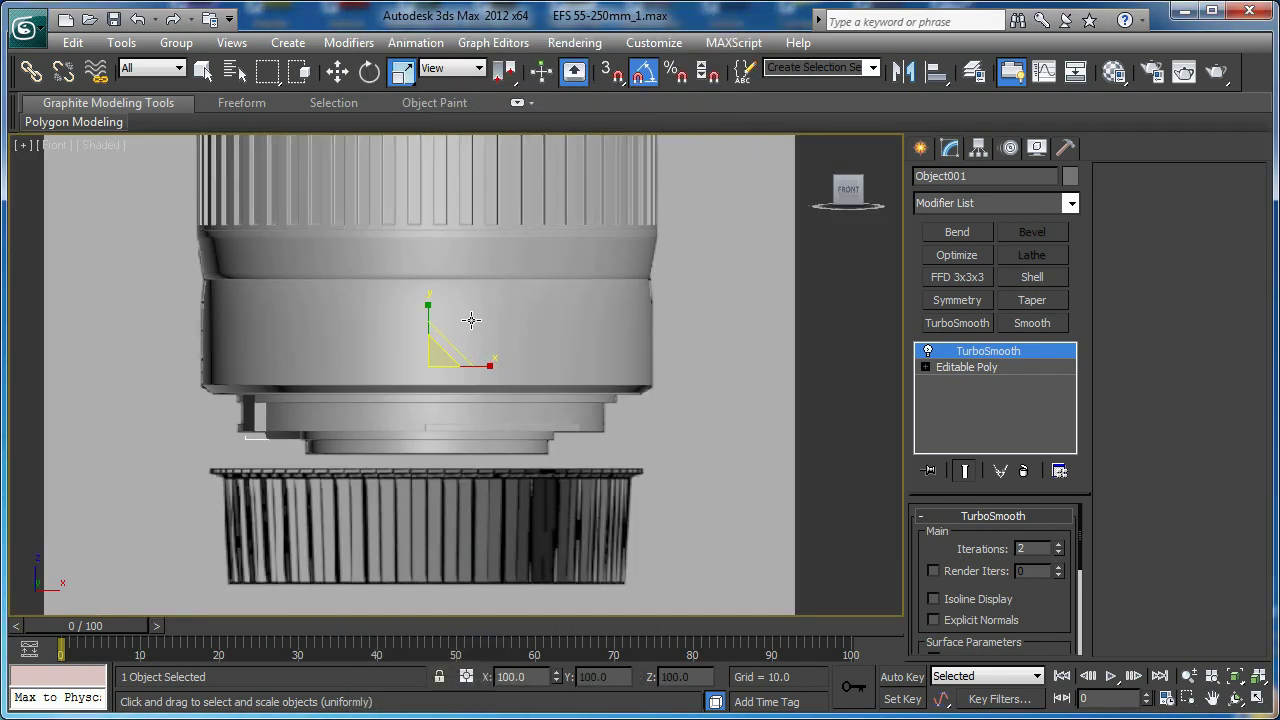
pyautogui.press('p')
pyautogui.scroll(4, 571, 429)
pyautogui.keyDown('alt'); pyautogui.moveTo(571, 429); pyautogui.dragTo(575, 304, button='middle'); pyautogui.keyUp('alt')
pyautogui.moveTo(575, 304); pyautogui.dragTo(556, 468, button='middle')
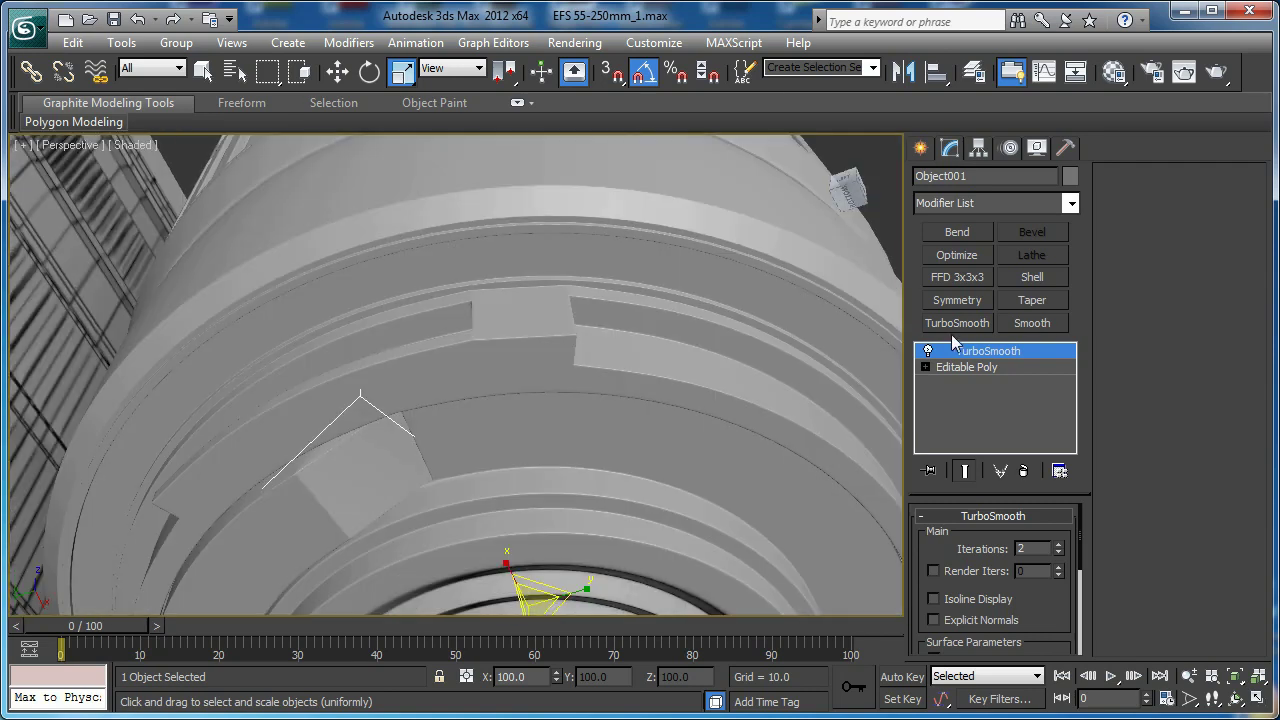
pyautogui.click(957, 368)
pyautogui.moveTo(594, 322); pyautogui.dragTo(520, 329, button='middle')
pyautogui.press('F4')
pyautogui.click(963, 469)
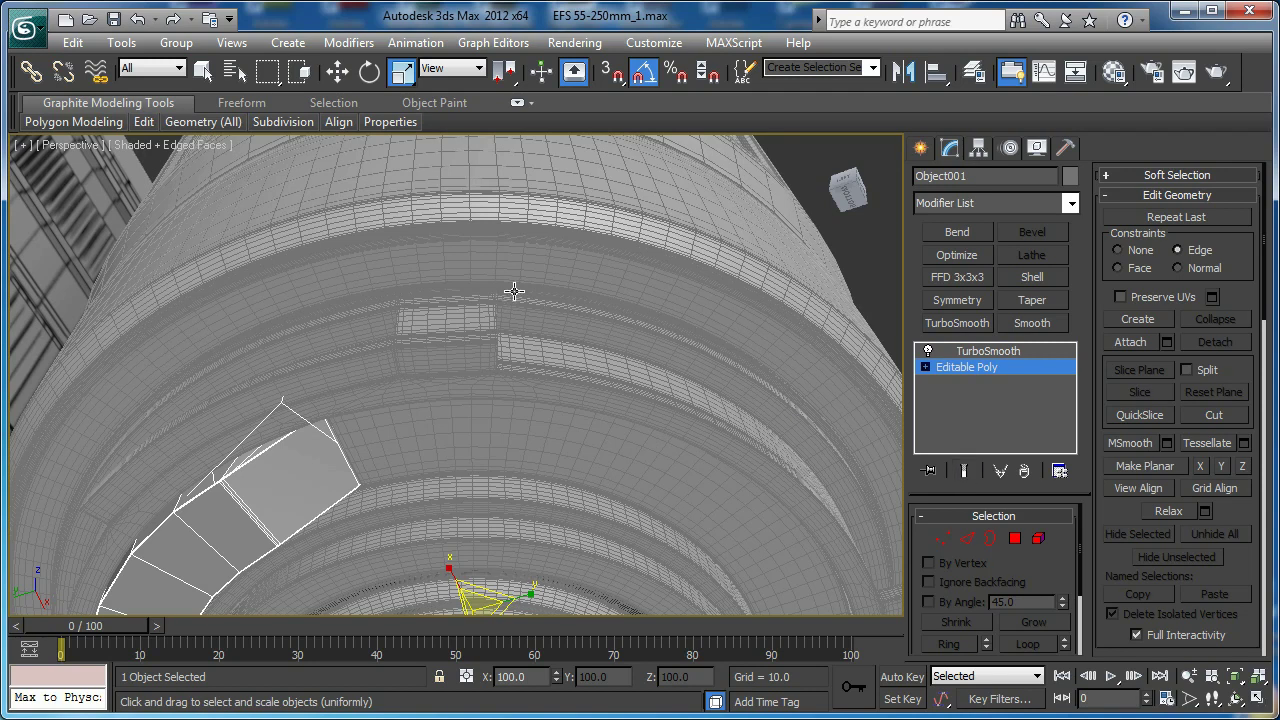
# Show the lens rear body's unsmoothed Editable Poly mesh and select one radial edge on its outer flange
pyautogui.click(514, 291)
pyautogui.click(960, 367)
pyautogui.moveTo(698, 352); pyautogui.dragTo(637, 368, button='middle')
pyautogui.click(966, 469)
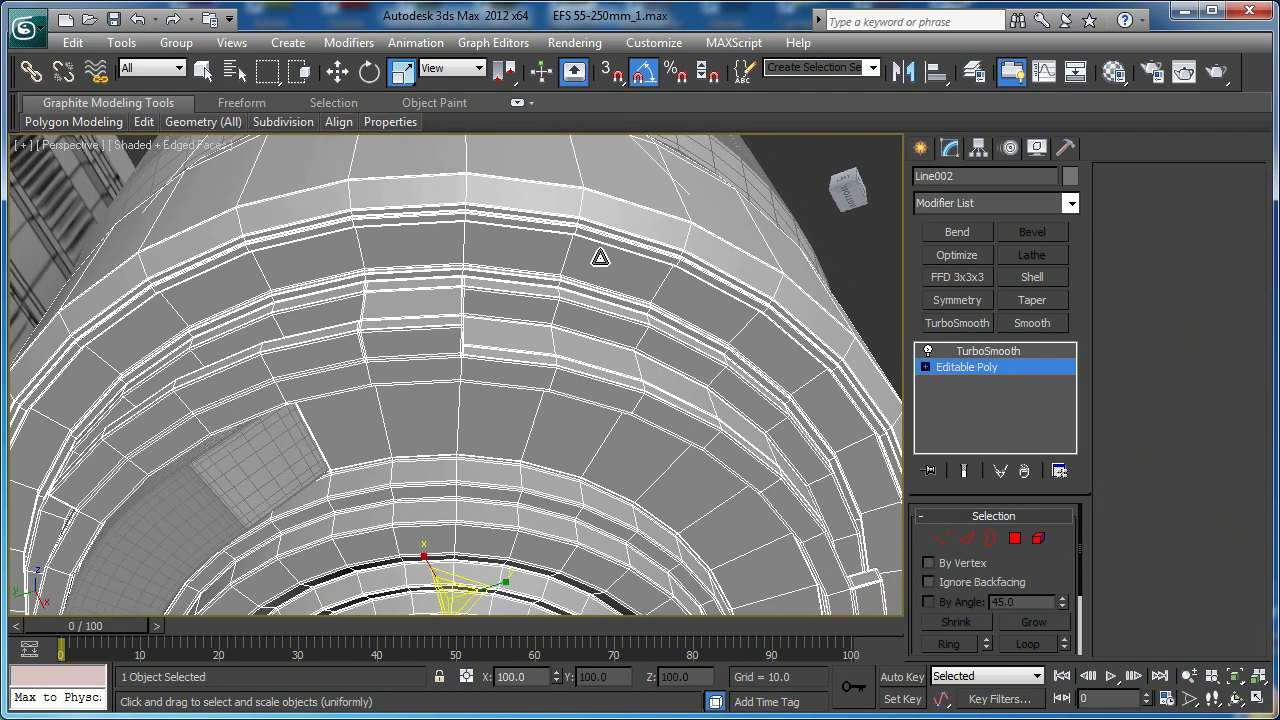
pyautogui.press('2')
pyautogui.click(566, 258)
pyautogui.press('z')
# Isolate the lens rear body and return to its Editable Poly level
pyautogui.keyDown('alt'); pyautogui.moveTo(566, 260); pyautogui.dragTo(592, 190, button='middle'); pyautogui.keyUp('alt')
pyautogui.scroll(-5, 592, 190)
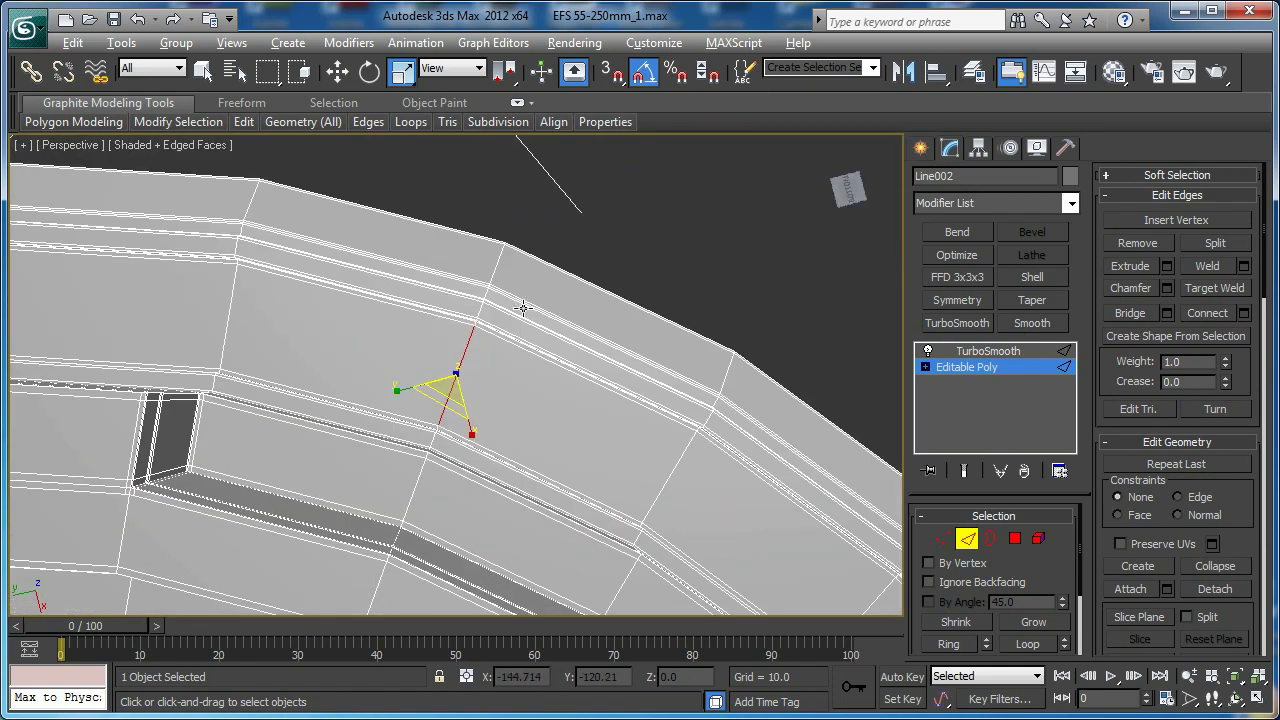
pyautogui.keyDown('alt'); pyautogui.moveTo(523, 308); pyautogui.dragTo(806, 252, button='middle'); pyautogui.keyUp('alt')
pyautogui.scroll(-4, 563, 345)
pyautogui.hotkey('alt', 'q')
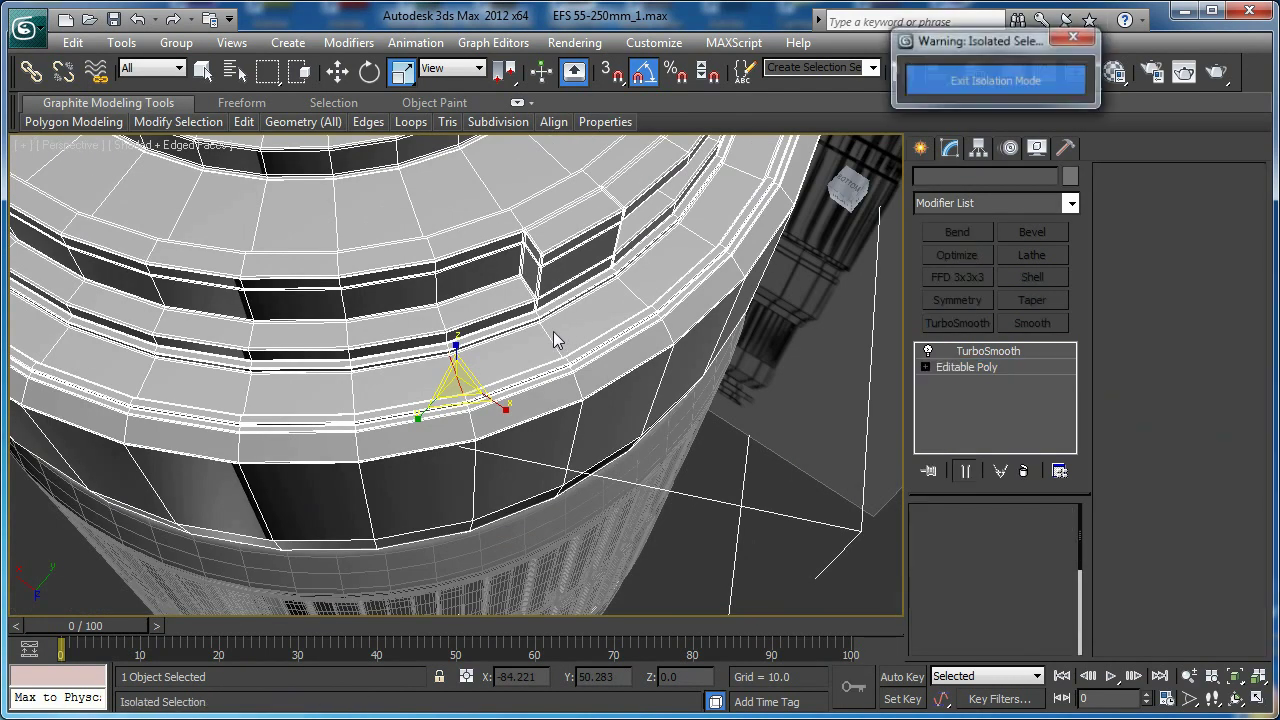
pyautogui.keyDown('alt'); pyautogui.moveTo(529, 318); pyautogui.dragTo(584, 305, button='middle'); pyautogui.keyUp('alt')
pyautogui.scroll(4, 502, 343)
pyautogui.press('j')
pyautogui.click(946, 368)
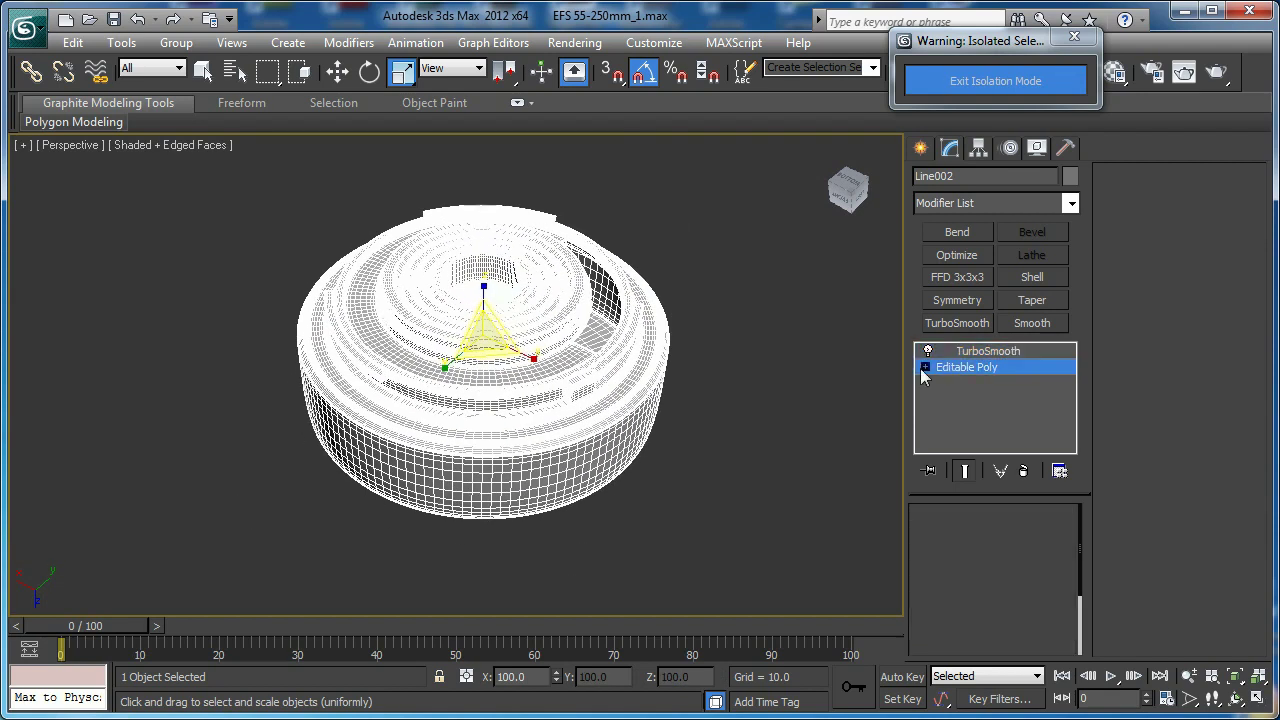
# Expand the flange edge selection to the full ring of radial edges and connect them with new concentric edge loops
pyautogui.scroll(3, 591, 366)
pyautogui.press('2')
pyautogui.moveTo(596, 372); pyautogui.dragTo(483, 348, button='middle')
pyautogui.scroll(3, 483, 348)
pyautogui.hotkey('alt', 'r')
pyautogui.moveTo(598, 414); pyautogui.dragTo(606, 345, button='middle')
pyautogui.keyDown('alt'); pyautogui.moveTo(606, 345); pyautogui.dragTo(551, 364, button='middle'); pyautogui.keyUp('alt')
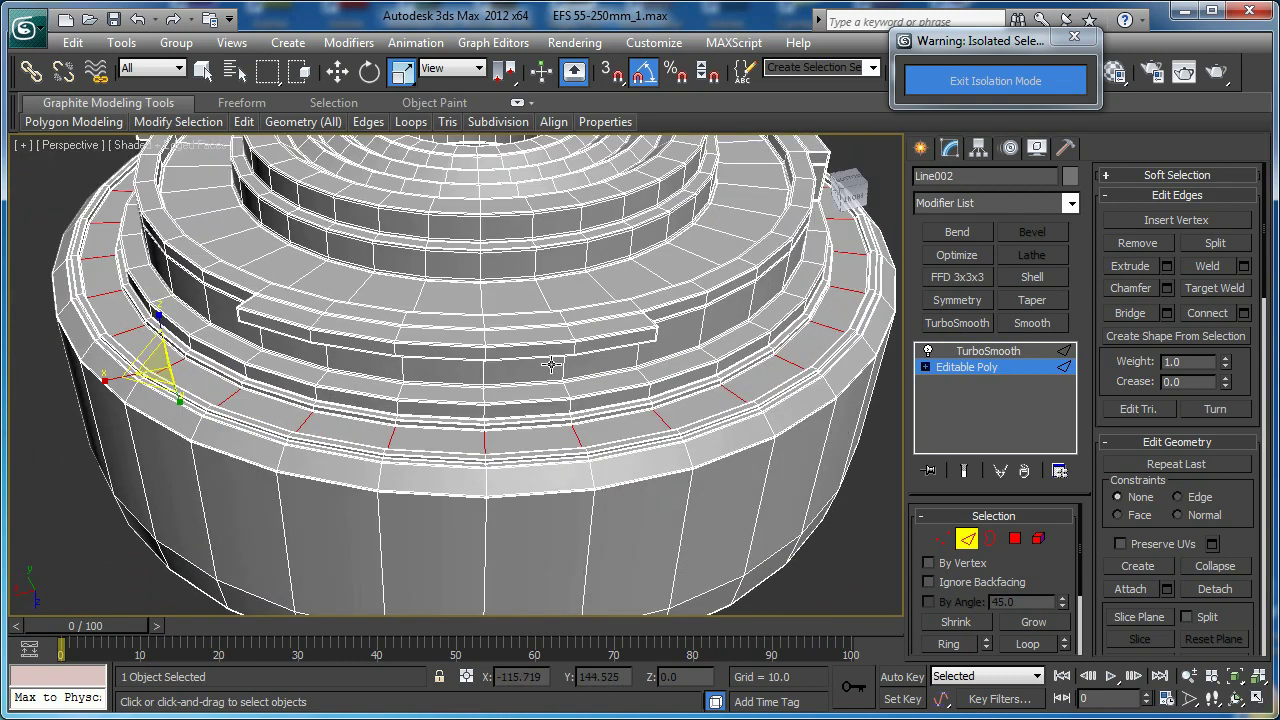
pyautogui.click(1244, 314)
pyautogui.click(467, 473)
# Mark a polygon on the mount flange and check the EF-S Mount reference photo for the screw hole positions
pyautogui.keyDown('alt'); pyautogui.moveTo(631, 390); pyautogui.dragTo(696, 424, button='middle'); pyautogui.keyUp('alt')
pyautogui.press('4')
pyautogui.click(695, 424)
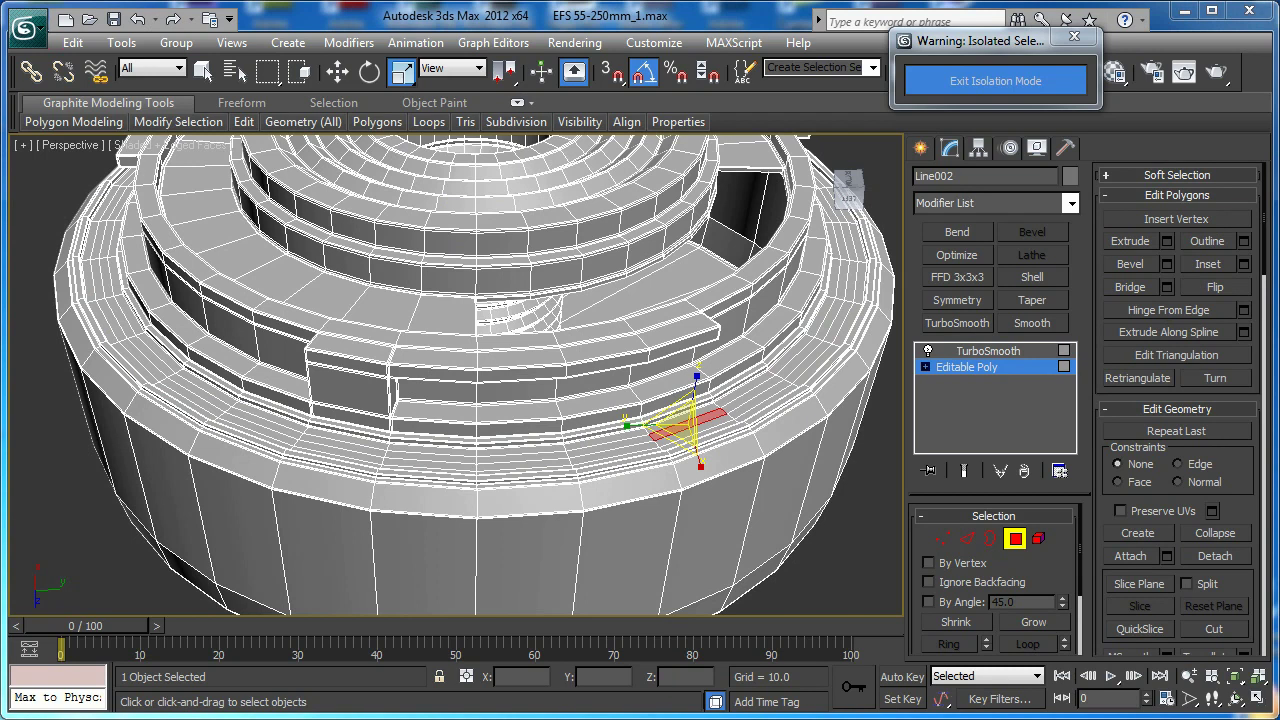
pyautogui.click(426, 675)
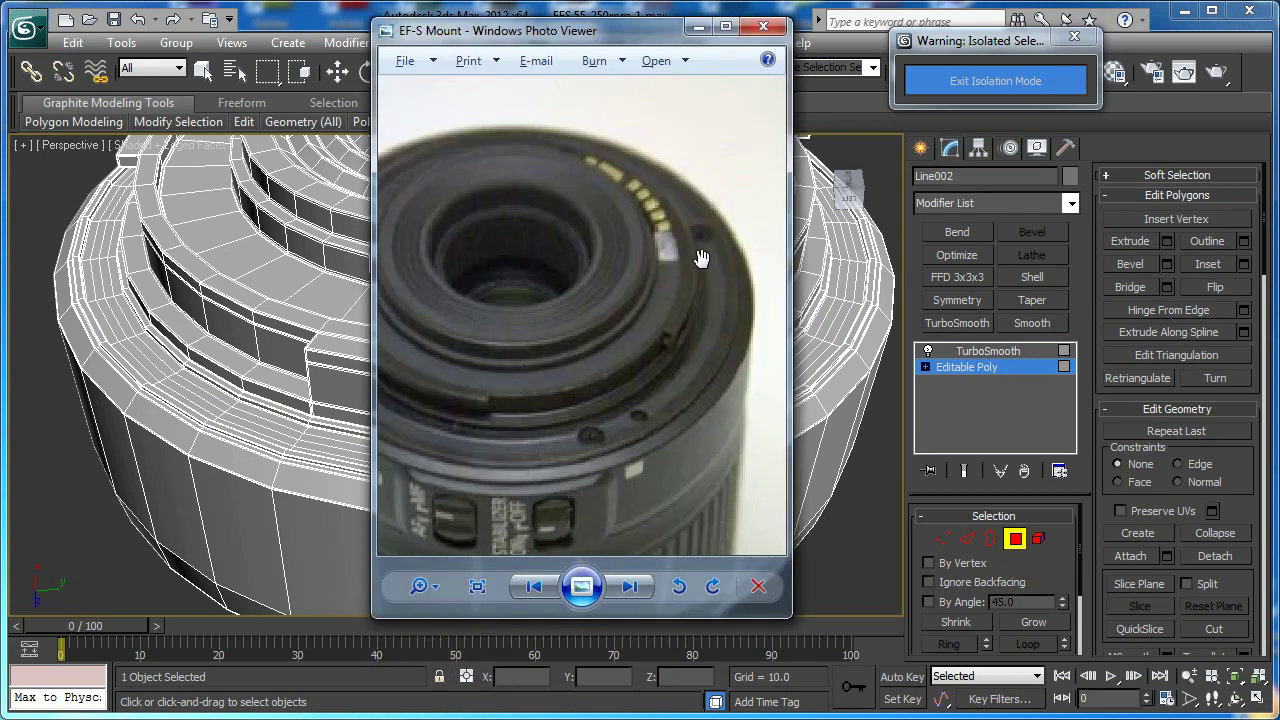
pyautogui.click(698, 27)
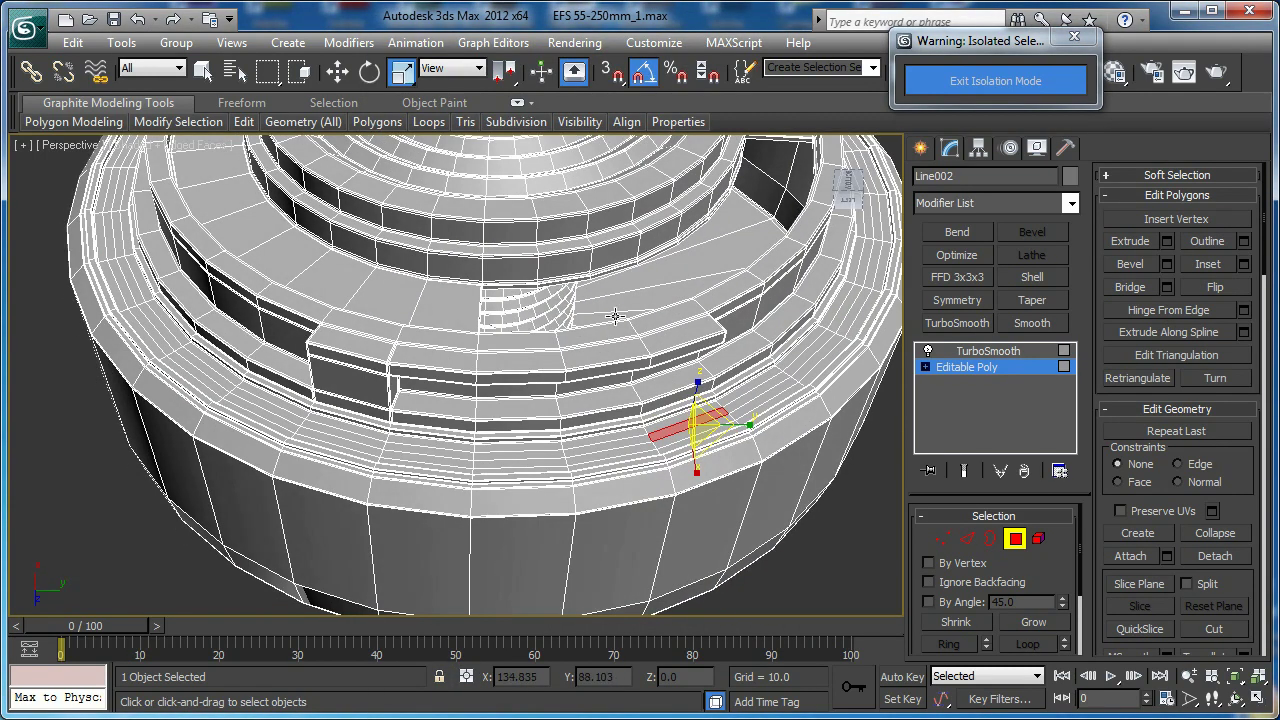
# Select the neighbouring concentric edges across one flange segment and connect them with 3 segments
pyautogui.scroll(6, 583, 412)
pyautogui.press('2')
pyautogui.click(582, 403)
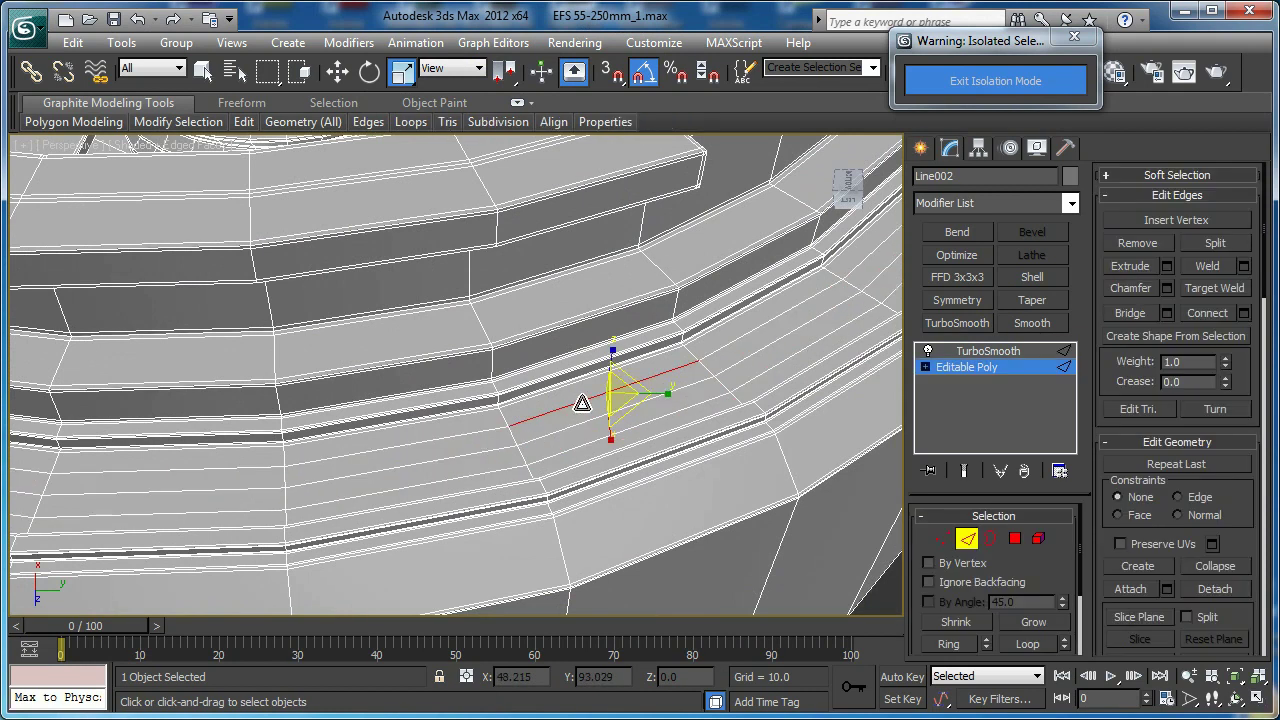
pyautogui.keyDown('ctrl'); pyautogui.click(588, 423); pyautogui.keyUp('ctrl')
pyautogui.keyDown('ctrl'); pyautogui.click(595, 441); pyautogui.keyUp('ctrl')
pyautogui.keyDown('ctrl'); pyautogui.click(570, 386); pyautogui.keyUp('ctrl')
pyautogui.keyDown('alt'); pyautogui.moveTo(570, 386); pyautogui.dragTo(526, 360, button='middle'); pyautogui.keyUp('alt')
pyautogui.scroll(4, 617, 460)
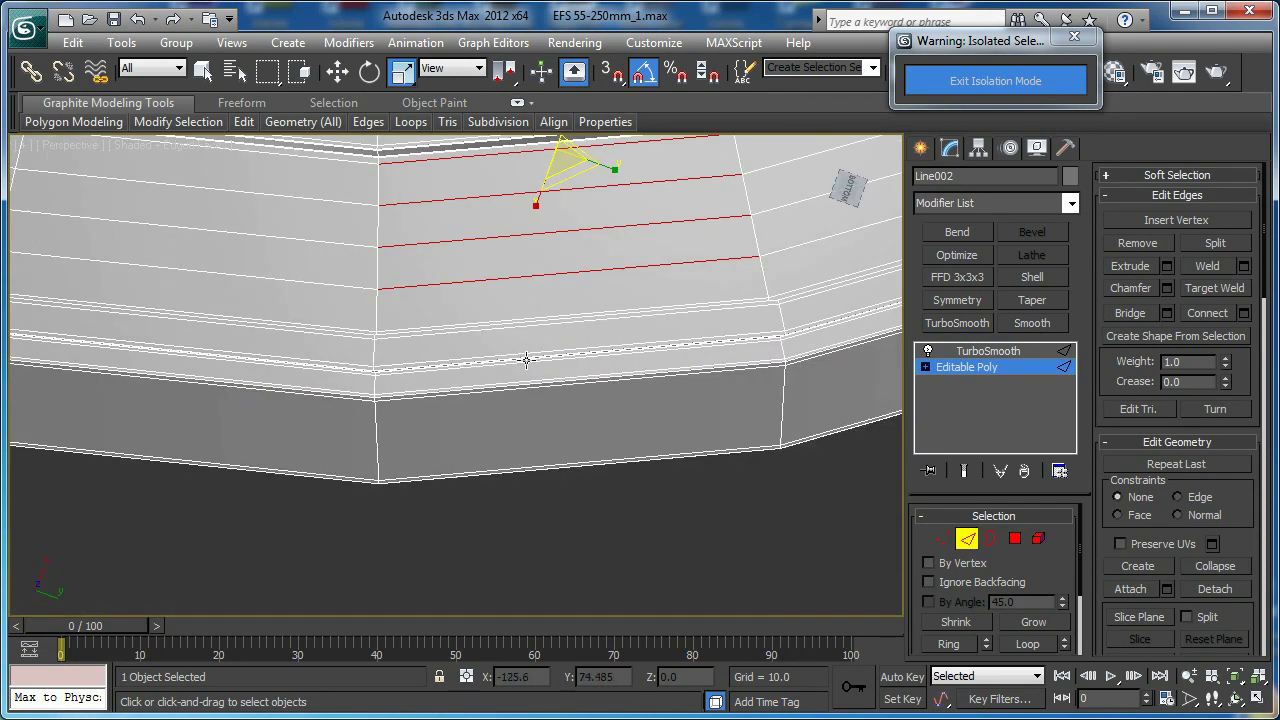
pyautogui.keyDown('alt'); pyautogui.moveTo(512, 316); pyautogui.dragTo(530, 217, button='middle'); pyautogui.keyUp('alt')
pyautogui.keyDown('ctrl'); pyautogui.click(487, 318); pyautogui.keyUp('ctrl')
pyautogui.moveTo(530, 217); pyautogui.dragTo(544, 336, button='middle')
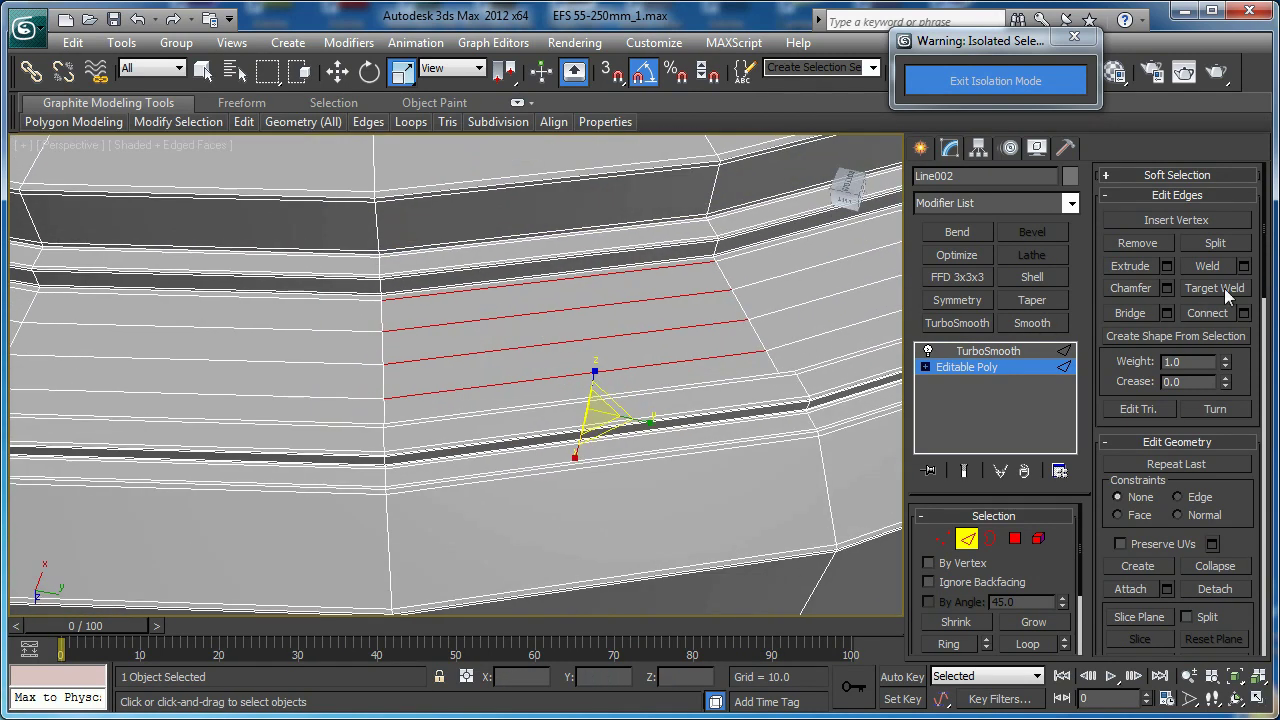
pyautogui.click(1243, 313)
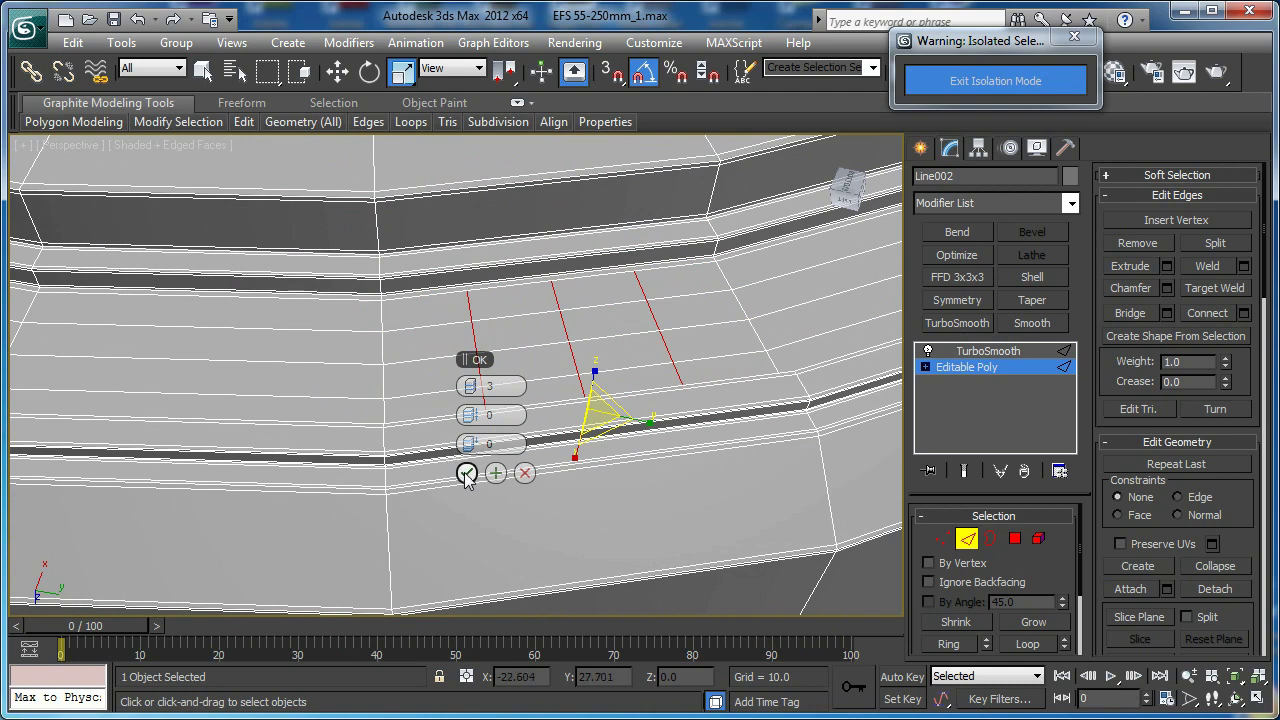
pyautogui.click(466, 474)
# Select the eight central polygons of the subdivided flange segment and inset them as a group, first narrowly, then by 3.033
pyautogui.moveTo(526, 369); pyautogui.dragTo(526, 400, button='middle')
pyautogui.press('4')
pyautogui.click(512, 342)
pyautogui.keyDown('ctrl'); pyautogui.click(573, 330); pyautogui.keyUp('ctrl')
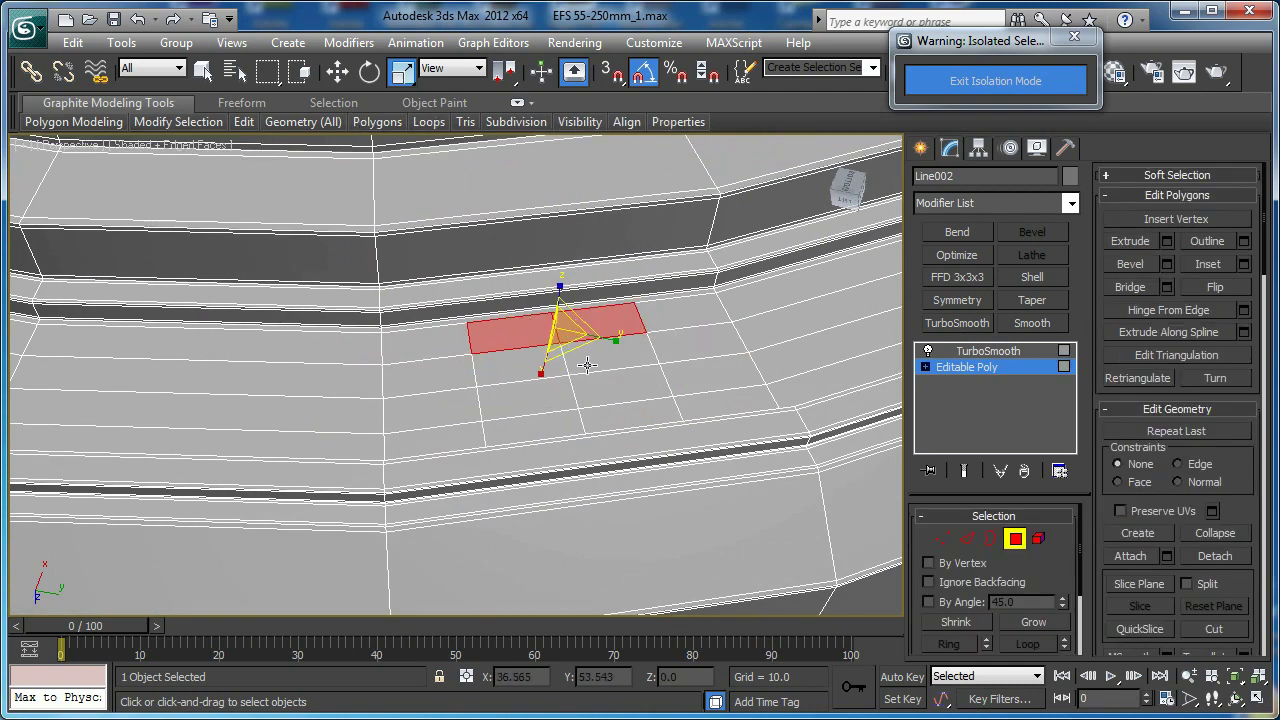
pyautogui.keyDown('ctrl'); pyautogui.click(587, 365); pyautogui.keyUp('ctrl')
pyautogui.keyDown('ctrl'); pyautogui.click(537, 371); pyautogui.keyUp('ctrl')
pyautogui.keyDown('ctrl'); pyautogui.click(540, 394); pyautogui.keyUp('ctrl')
pyautogui.keyDown('ctrl'); pyautogui.click(614, 393); pyautogui.keyUp('ctrl')
pyautogui.keyDown('ctrl'); pyautogui.click(617, 415); pyautogui.keyUp('ctrl')
pyautogui.keyDown('ctrl'); pyautogui.click(559, 420); pyautogui.keyUp('ctrl')
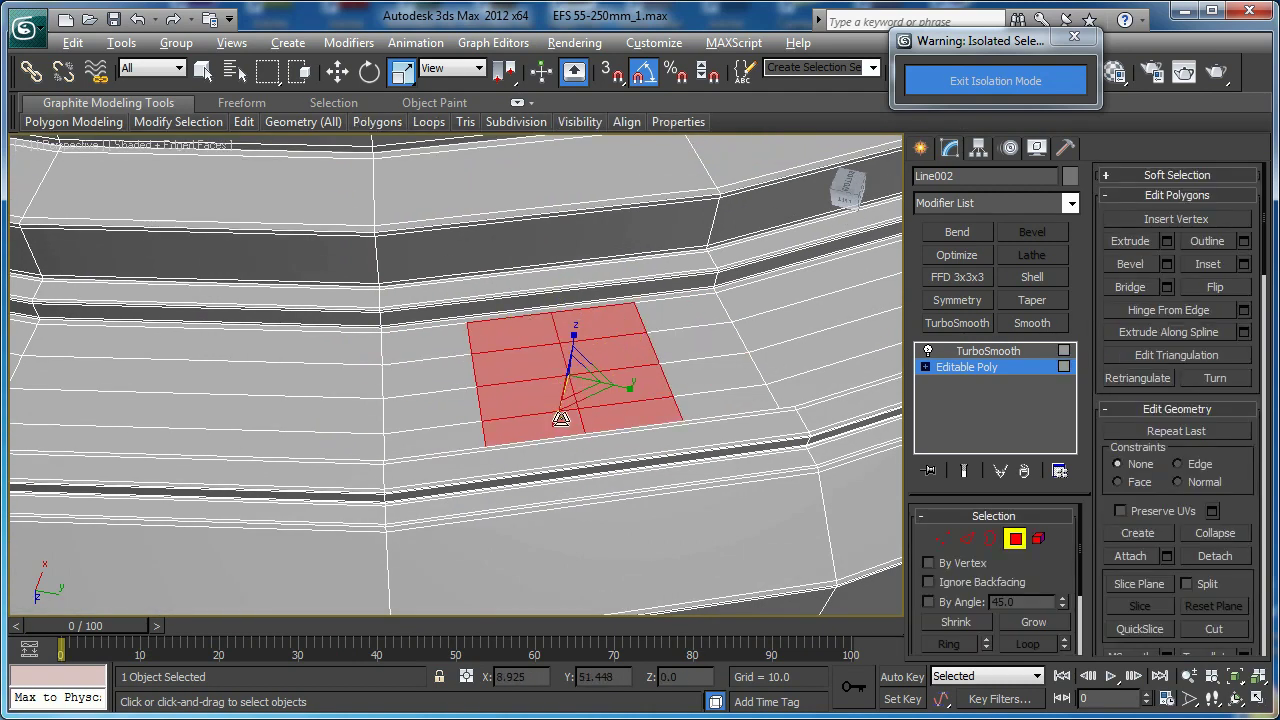
pyautogui.keyDown('alt'); pyautogui.moveTo(561, 418); pyautogui.dragTo(526, 423, button='middle'); pyautogui.keyUp('alt')
pyautogui.click(1244, 265)
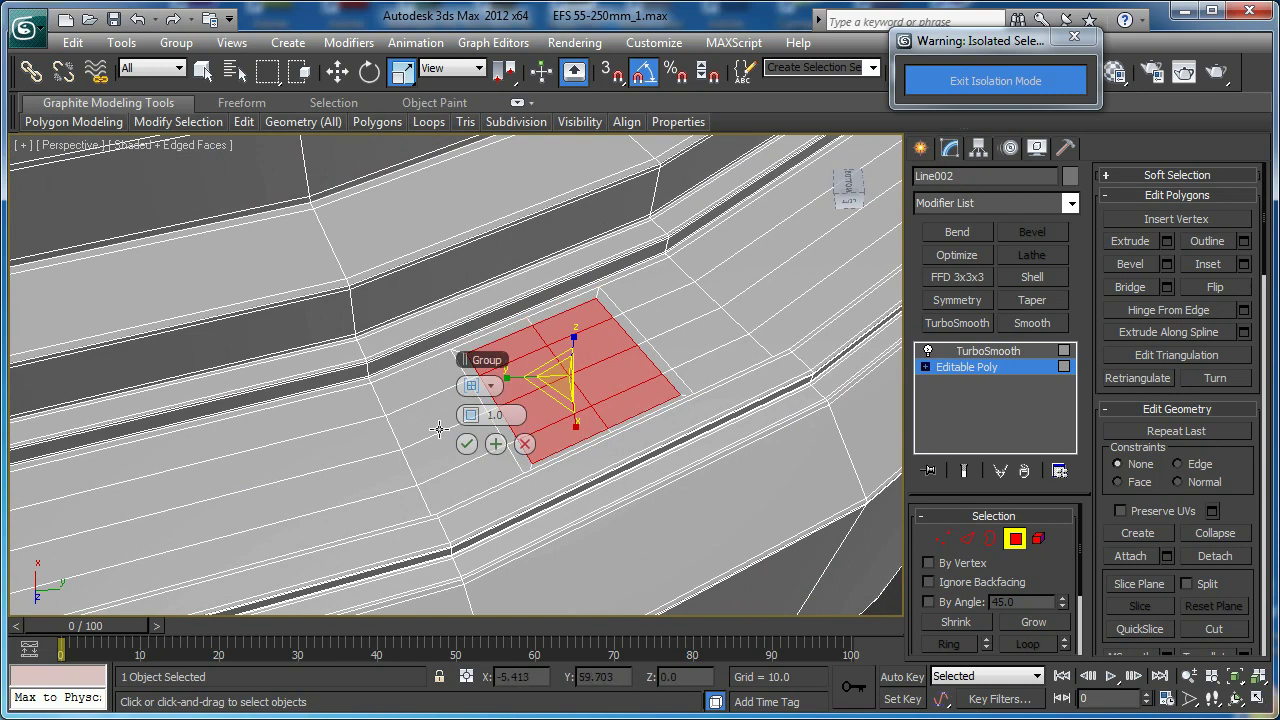
pyautogui.moveTo(471, 416)
pyautogui.mouseDown()
pyautogui.moveTo(470, 427)
pyautogui.moveTo(471, 408)
pyautogui.mouseUp()
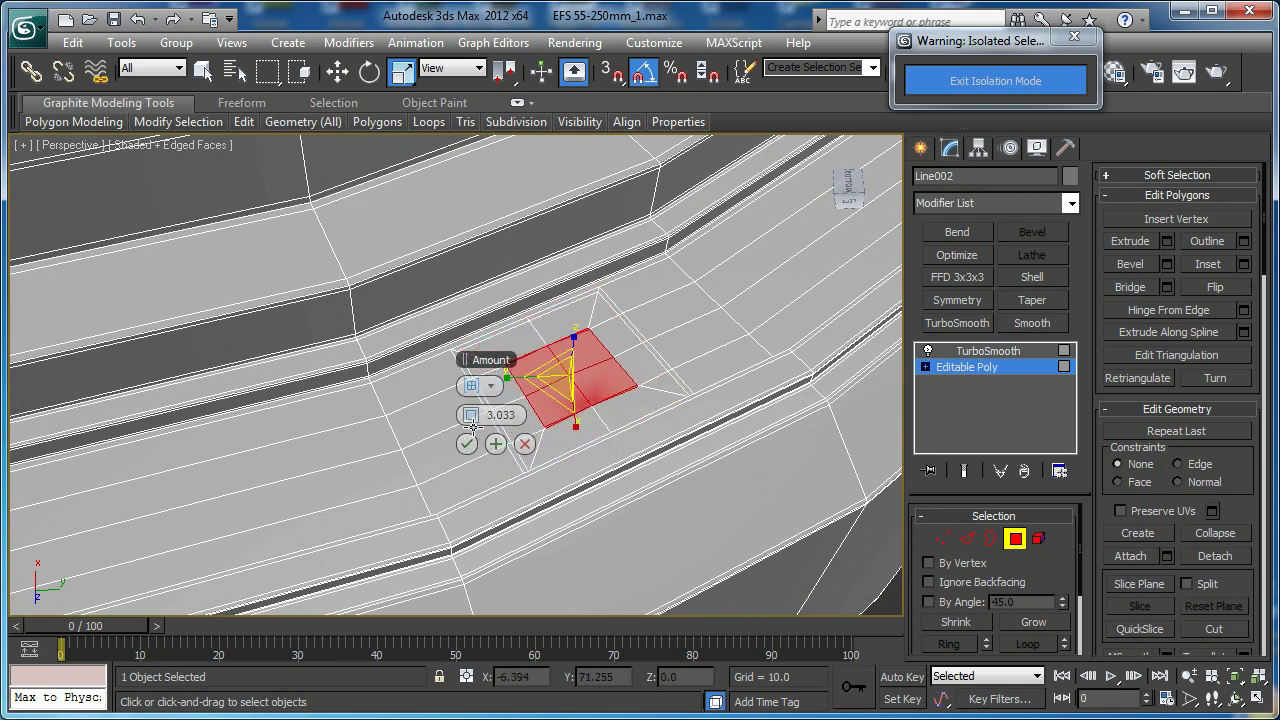
pyautogui.click(466, 443)
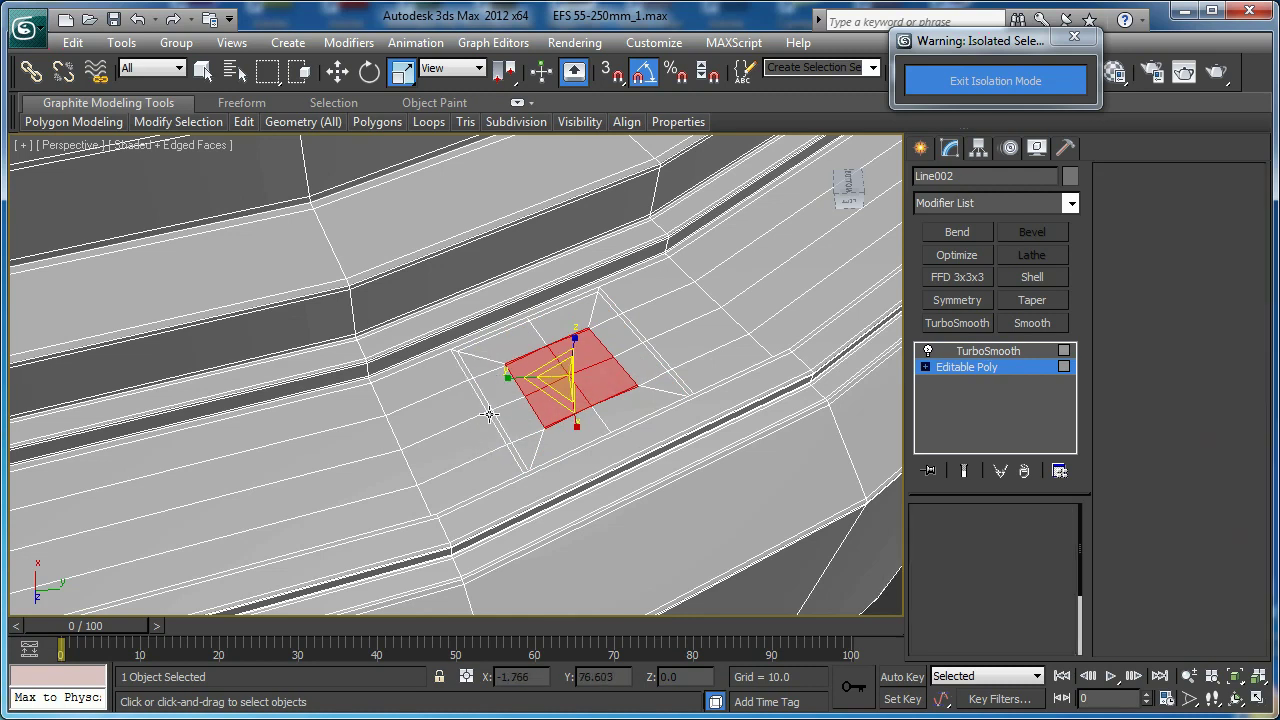
# Select the edge loop around the inset and reshape it into a circle with Loop Tools
pyautogui.press('2')
pyautogui.scroll(3, 487, 386)
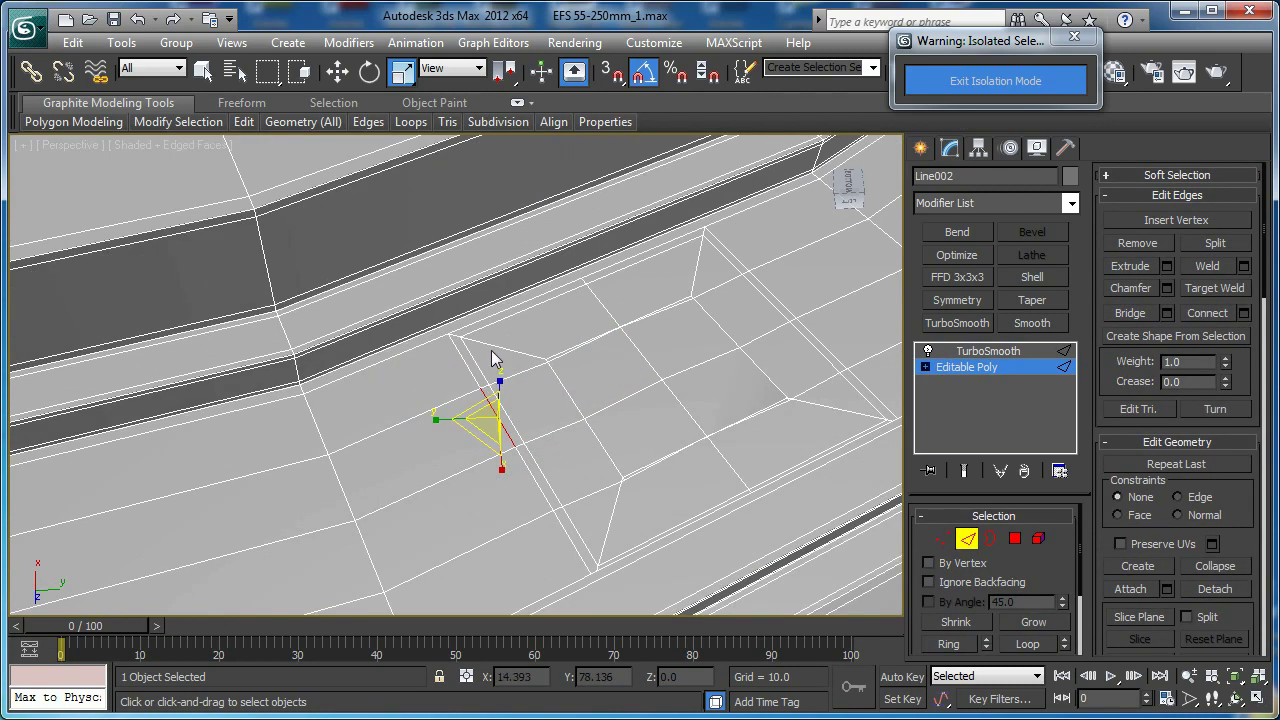
pyautogui.click(537, 311)
pyautogui.doubleClick(604, 279)
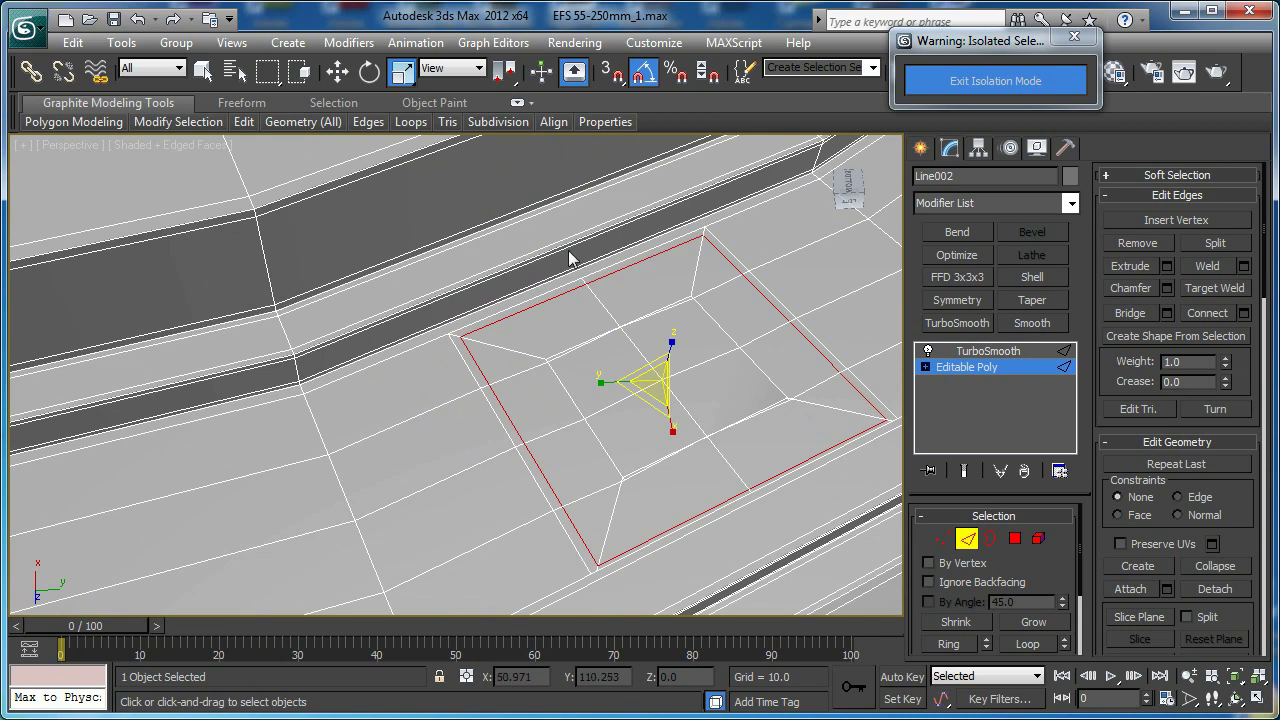
pyautogui.click(411, 122)
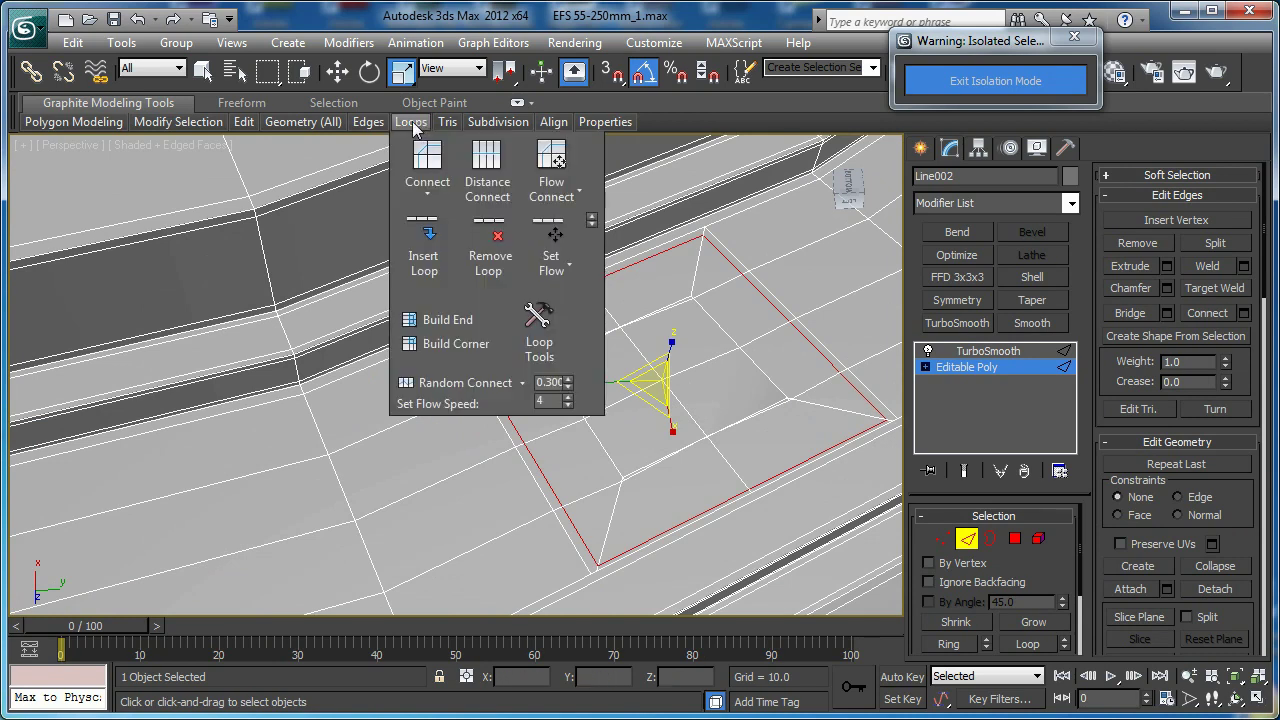
pyautogui.click(539, 330)
pyautogui.click(308, 505)
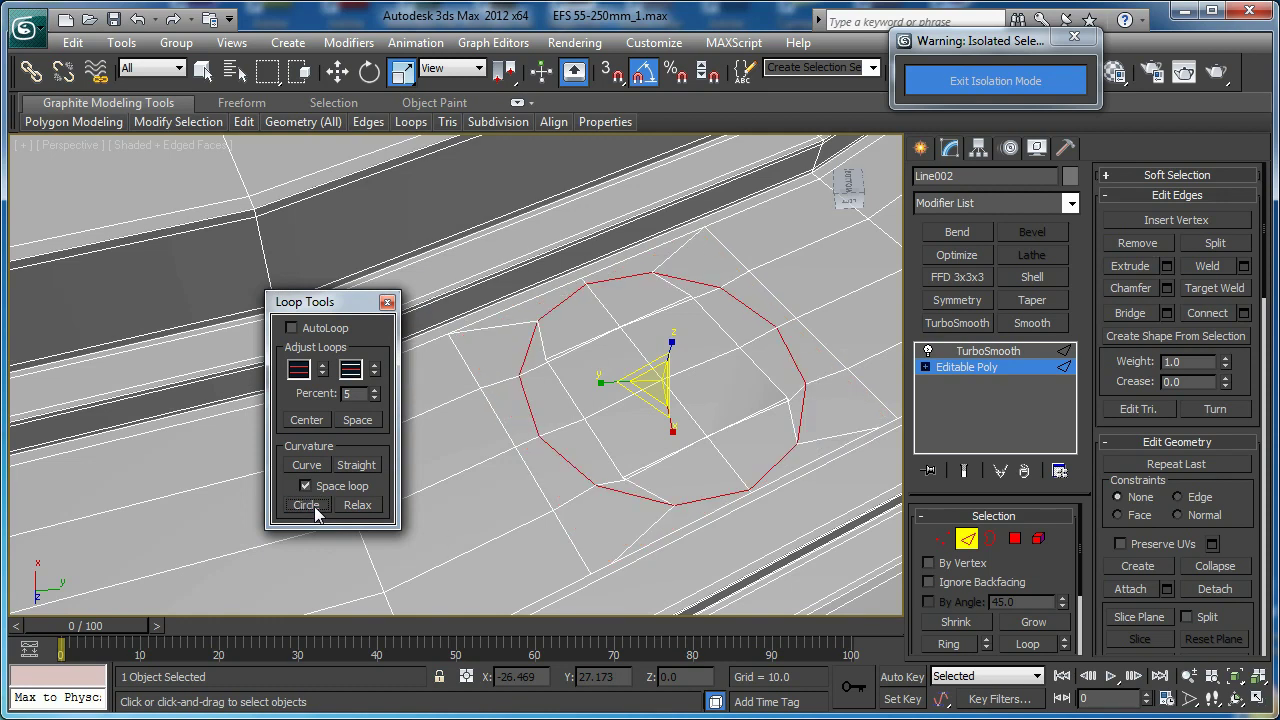
pyautogui.click(387, 303)
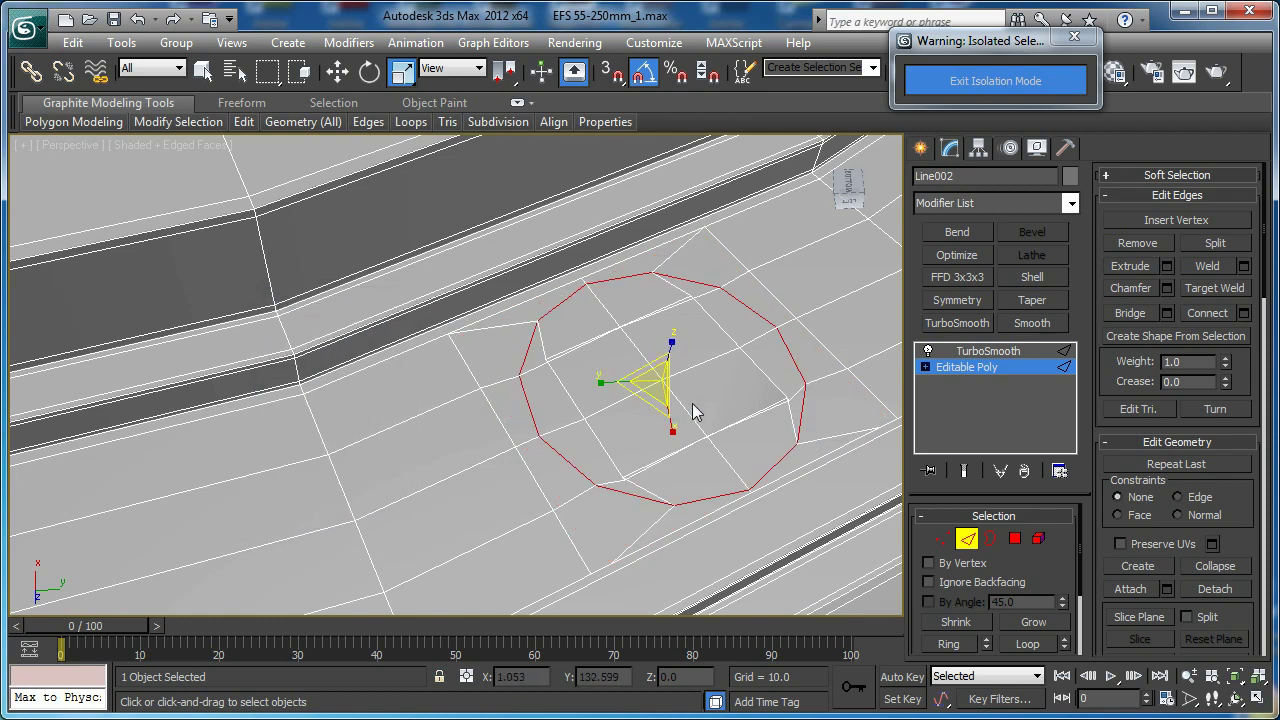
# Grow the inner polygon selection out to the circular loop and delete it to open a round hole
pyautogui.moveTo(693, 404); pyautogui.dragTo(655, 386, button='middle')
pyautogui.press('4')
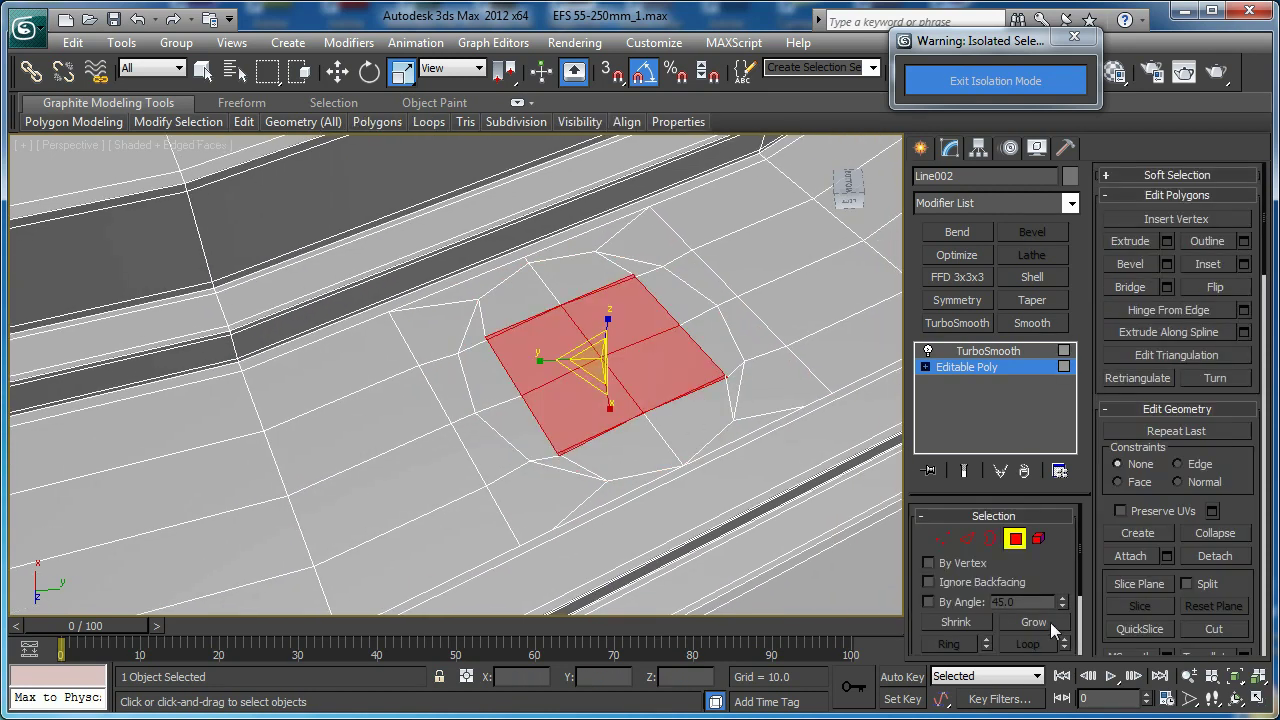
pyautogui.click(1052, 630)
pyautogui.moveTo(625, 342); pyautogui.dragTo(623, 297, button='middle')
pyautogui.press('Delete')
# Select the round hole's border and extend a copy of it inward along Z to form the hole's wall
pyautogui.press('3')
pyautogui.click(656, 324)
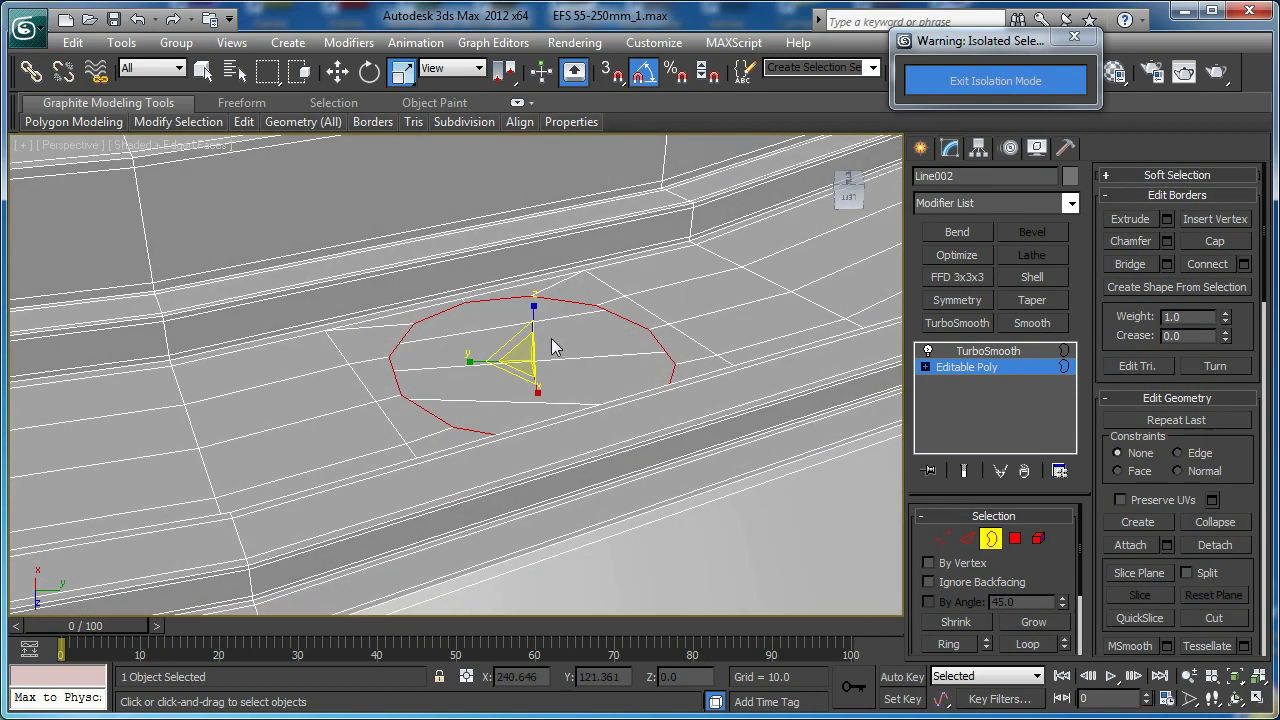
pyautogui.press('w')
pyautogui.keyDown('alt'); pyautogui.moveTo(537, 333); pyautogui.dragTo(503, 337, button='middle'); pyautogui.keyUp('alt')
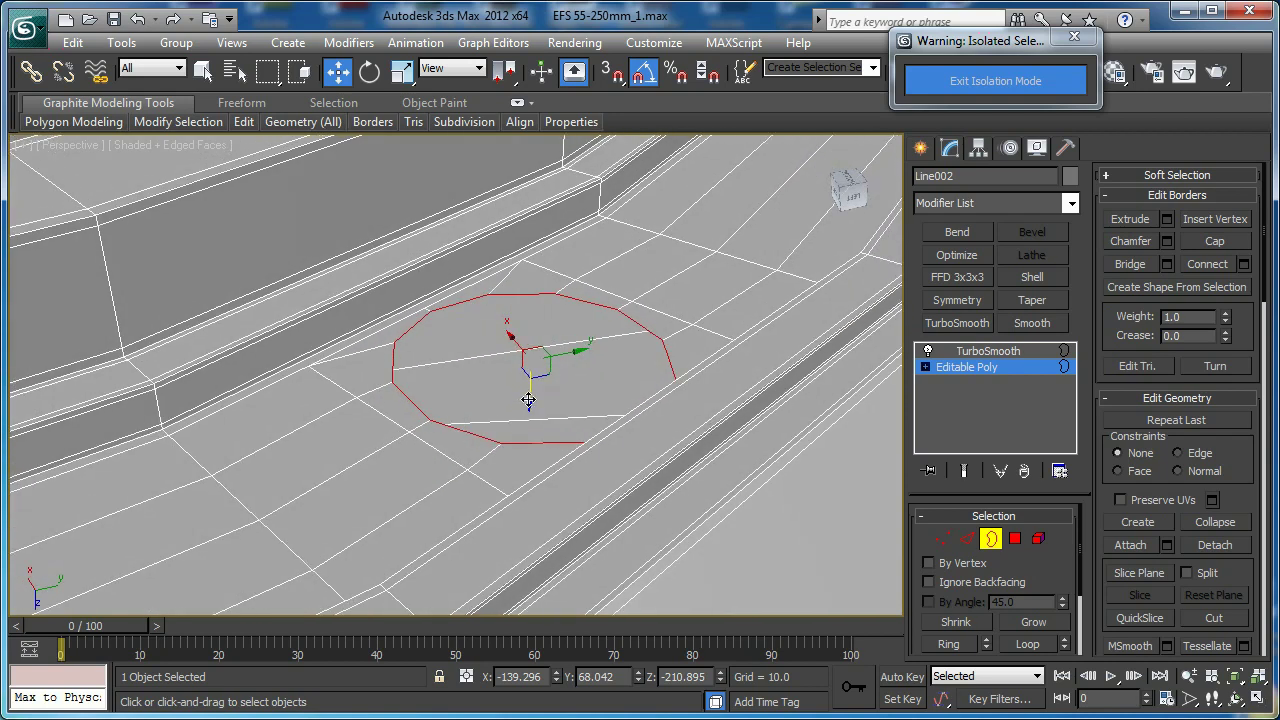
pyautogui.keyDown('shift'); pyautogui.moveTo(528, 400); pyautogui.dragTo(536, 458); pyautogui.keyUp('shift')
pyautogui.moveTo(570, 349); pyautogui.dragTo(507, 400, button='middle')
pyautogui.keyDown('alt'); pyautogui.moveTo(507, 400); pyautogui.dragTo(585, 413, button='middle'); pyautogui.keyUp('alt')
pyautogui.scroll(-5, 556, 370)
pyautogui.moveTo(553, 364)
pyautogui.keyDown('alt'); pyautogui.mouseDown(button='middle')
pyautogui.moveTo(586, 389)
pyautogui.moveTo(597, 382)
pyautogui.moveTo(574, 368)
pyautogui.mouseUp(button='middle'); pyautogui.keyUp('alt')
pyautogui.scroll(-3, 583, 378)
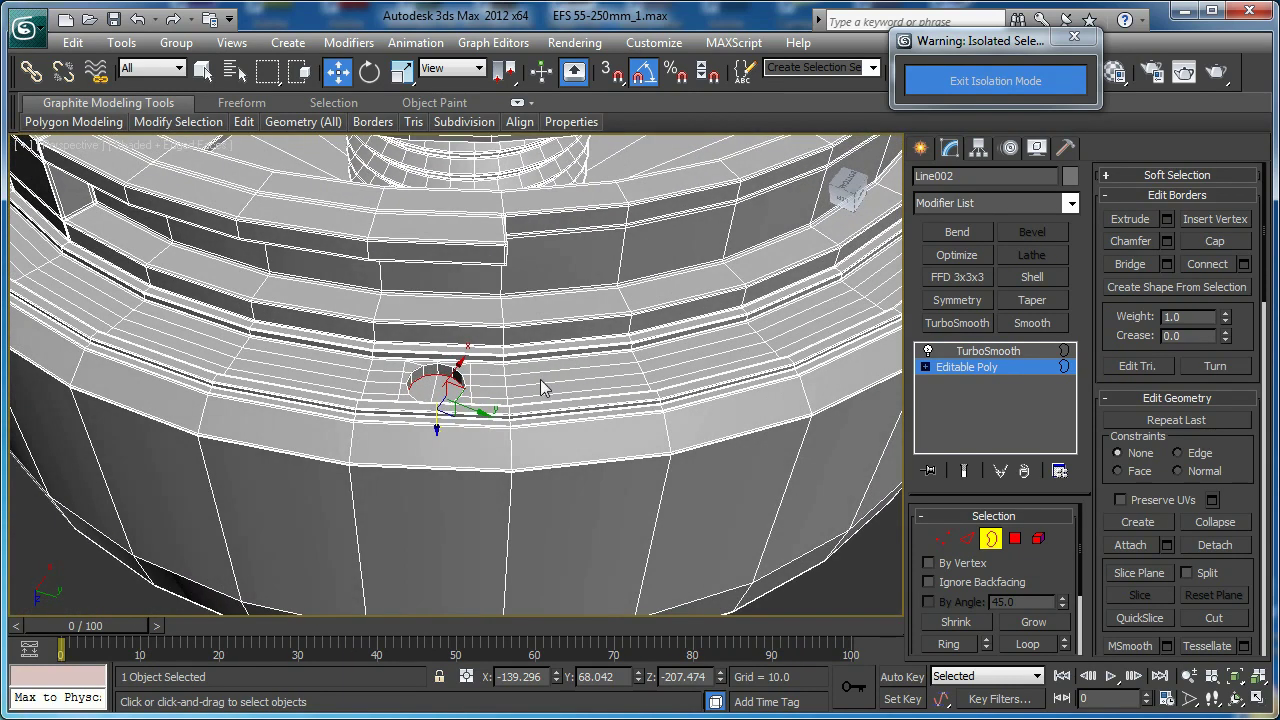
# Count segments along the flange from the hole by selecting one polygon per segment to locate the next hole's position
pyautogui.press('4')
pyautogui.click(592, 371)
pyautogui.keyDown('ctrl'); pyautogui.click(673, 357); pyautogui.keyUp('ctrl')
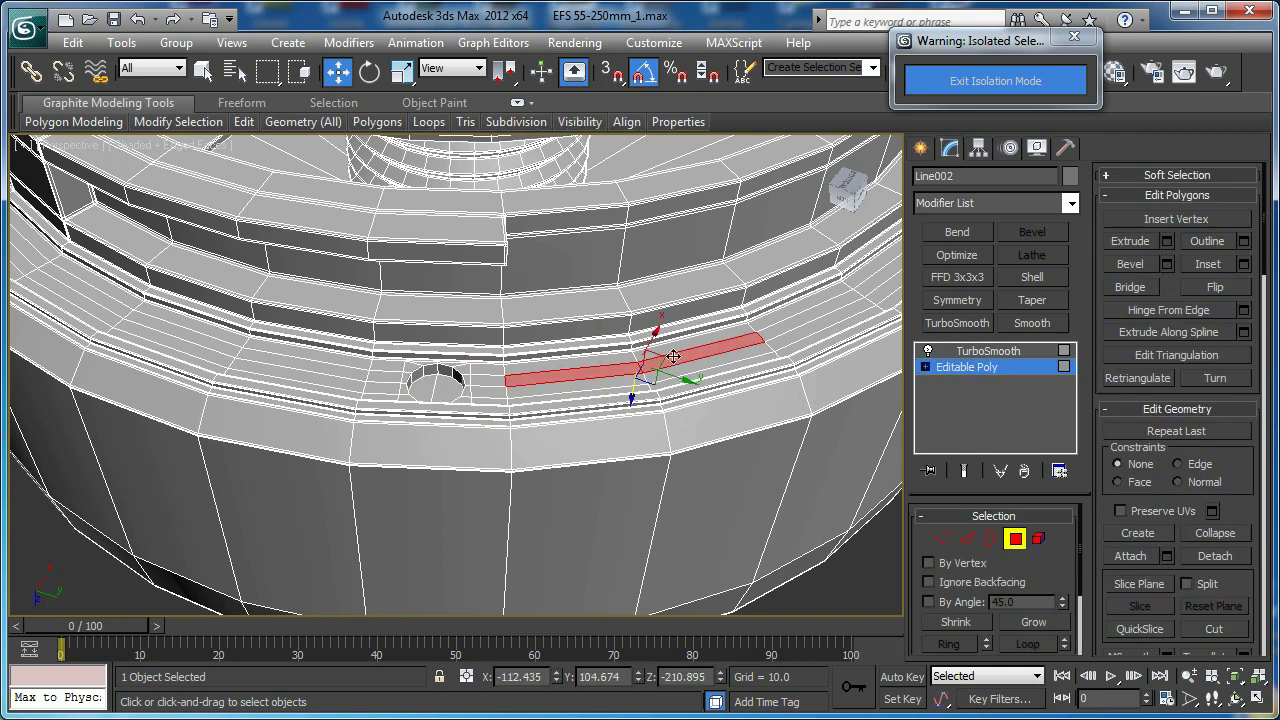
pyautogui.keyDown('ctrl'); pyautogui.click(811, 320); pyautogui.keyUp('ctrl')
pyautogui.moveTo(811, 320); pyautogui.dragTo(618, 372, button='middle')
pyautogui.keyDown('ctrl'); pyautogui.click(645, 438); pyautogui.keyUp('ctrl')
pyautogui.keyDown('ctrl'); pyautogui.click(793, 438); pyautogui.keyUp('ctrl')
pyautogui.moveTo(800, 438); pyautogui.dragTo(537, 467, button='middle')
pyautogui.keyDown('ctrl'); pyautogui.click(681, 446); pyautogui.keyUp('ctrl')
pyautogui.keyDown('ctrl'); pyautogui.click(765, 404); pyautogui.keyUp('ctrl')
# Select the concentric edges of another flange segment and build further round, walled holes the same way
pyautogui.press('2')
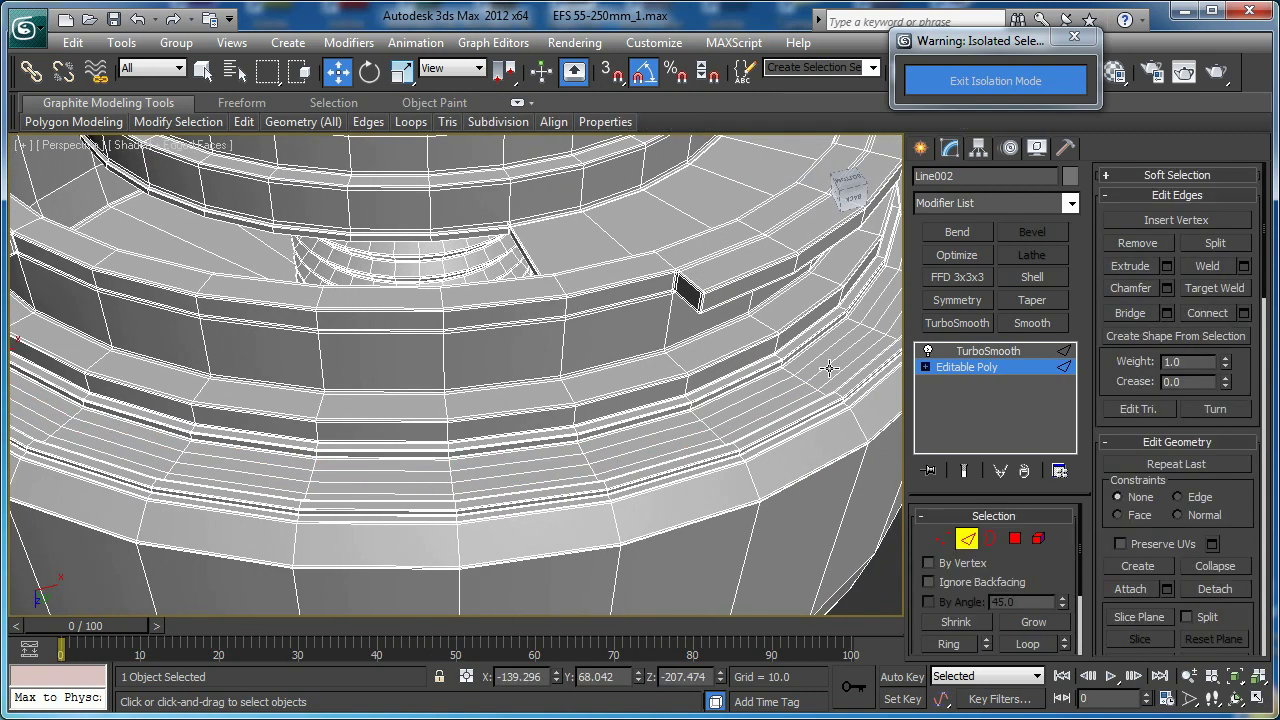
pyautogui.click(829, 367)
pyautogui.press('z')
pyautogui.keyDown('alt'); pyautogui.moveTo(829, 367); pyautogui.dragTo(549, 333, button='middle'); pyautogui.keyUp('alt')
pyautogui.keyDown('ctrl'); pyautogui.click(505, 320); pyautogui.keyUp('ctrl')
pyautogui.keyDown('ctrl'); pyautogui.click(480, 294); pyautogui.keyUp('ctrl')
pyautogui.keyDown('alt'); pyautogui.moveTo(481, 296); pyautogui.dragTo(563, 486, button='middle'); pyautogui.keyUp('alt')
pyautogui.keyDown('ctrl'); pyautogui.click(516, 418); pyautogui.keyUp('ctrl')
pyautogui.keyDown('ctrl'); pyautogui.click(561, 460); pyautogui.keyUp('ctrl')
pyautogui.keyDown('ctrl'); pyautogui.click(561, 460); pyautogui.keyUp('ctrl')
pyautogui.scroll(-2, 563, 486)
pyautogui.keyDown('alt'); pyautogui.moveTo(537, 426); pyautogui.dragTo(538, 398, button='middle'); pyautogui.keyUp('alt')
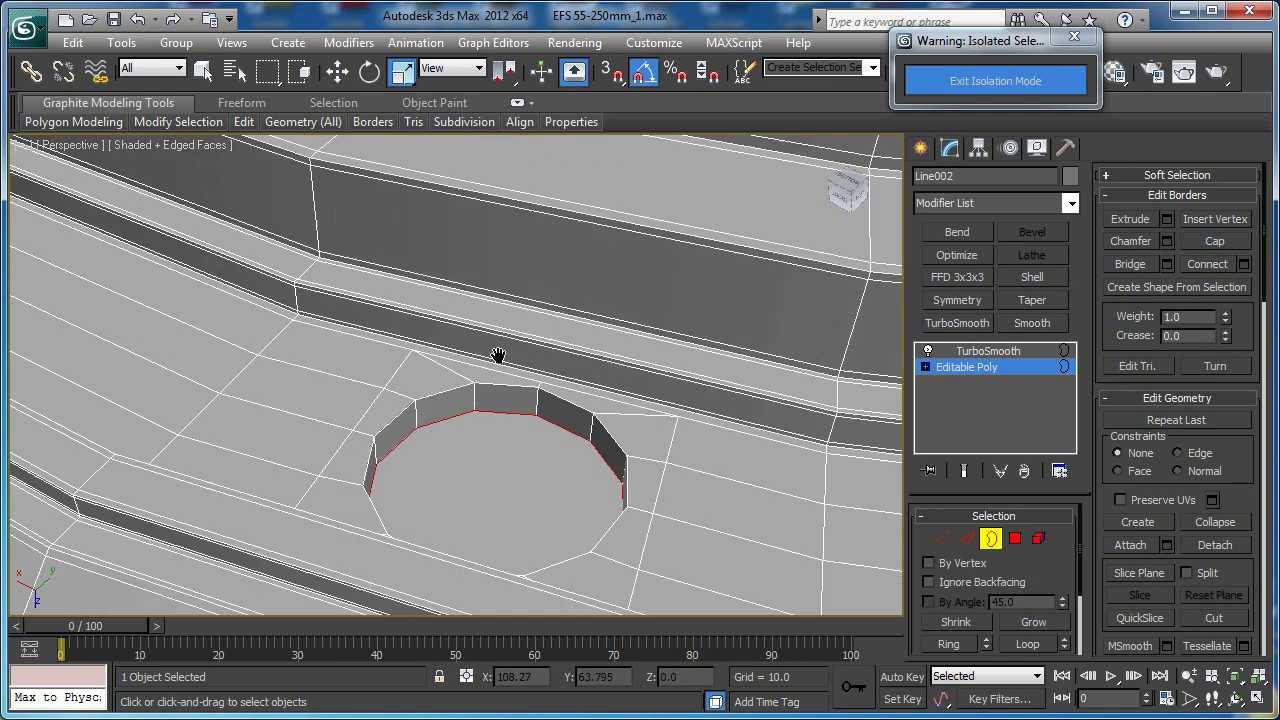
# Select the upper and lower edge loops of all the round holes in the flange
pyautogui.press('2')
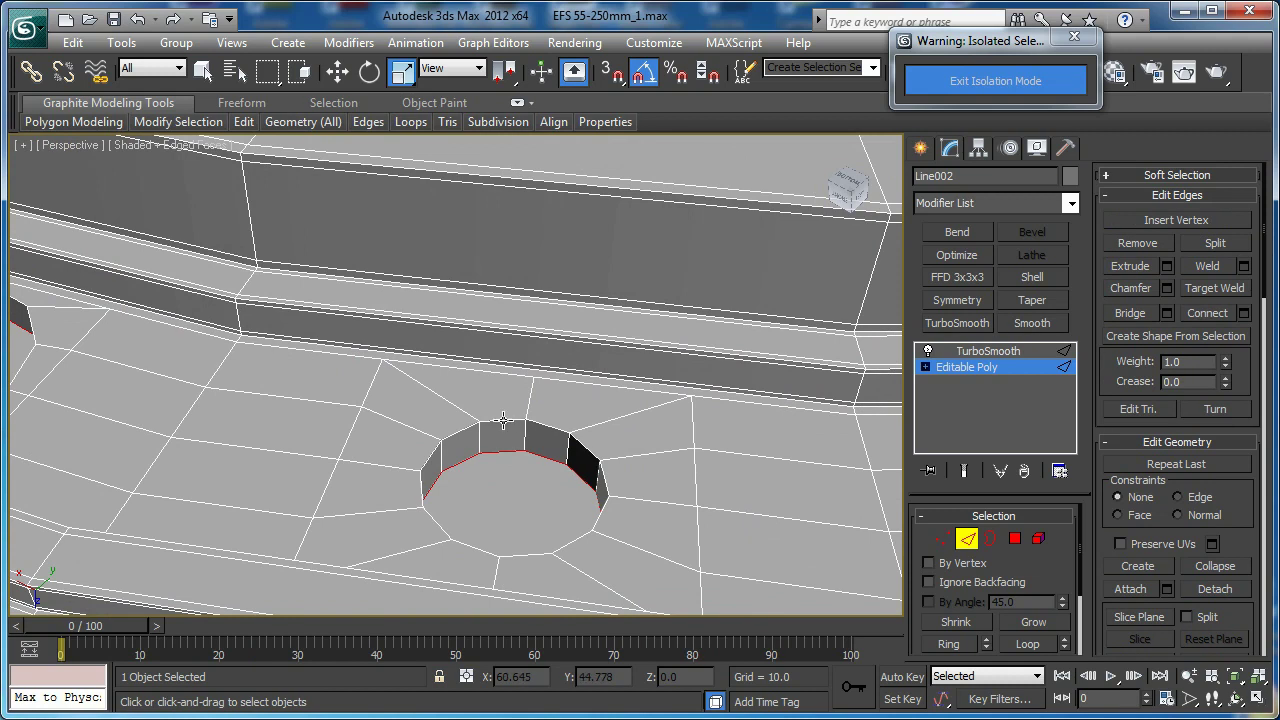
pyautogui.moveTo(503, 420); pyautogui.dragTo(647, 421, button='middle')
pyautogui.scroll(-8, 674, 417)
pyautogui.scroll(2, 550, 379)
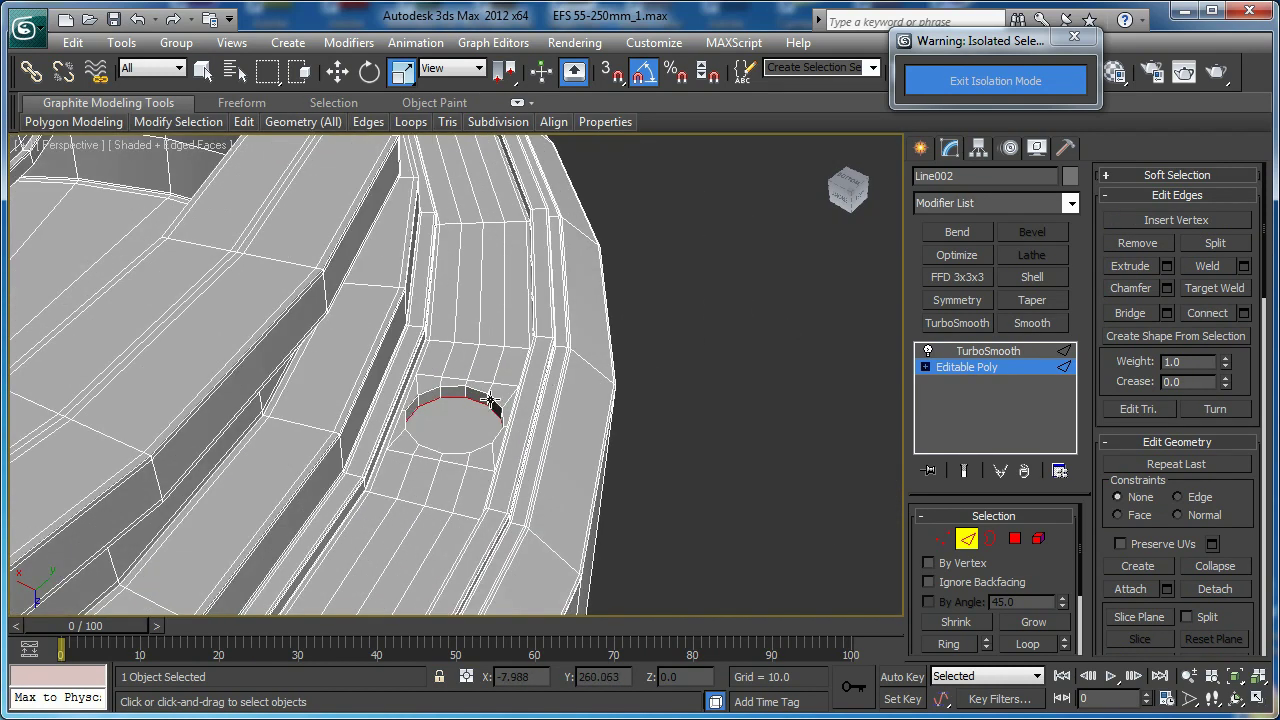
pyautogui.click(1036, 644)
pyautogui.moveTo(589, 396)
pyautogui.keyDown('alt'); pyautogui.mouseDown(button='middle')
pyautogui.moveTo(639, 346)
pyautogui.moveTo(600, 325)
pyautogui.moveTo(416, 320)
pyautogui.moveTo(500, 323)
pyautogui.moveTo(480, 225)
pyautogui.mouseUp(button='middle'); pyautogui.keyUp('alt')
pyautogui.moveTo(562, 593)
pyautogui.mouseDown(button='middle')
pyautogui.moveTo(560, 434)
pyautogui.moveTo(538, 417)
pyautogui.moveTo(649, 363)
pyautogui.moveTo(711, 366)
pyautogui.moveTo(706, 420)
pyautogui.mouseUp(button='middle')
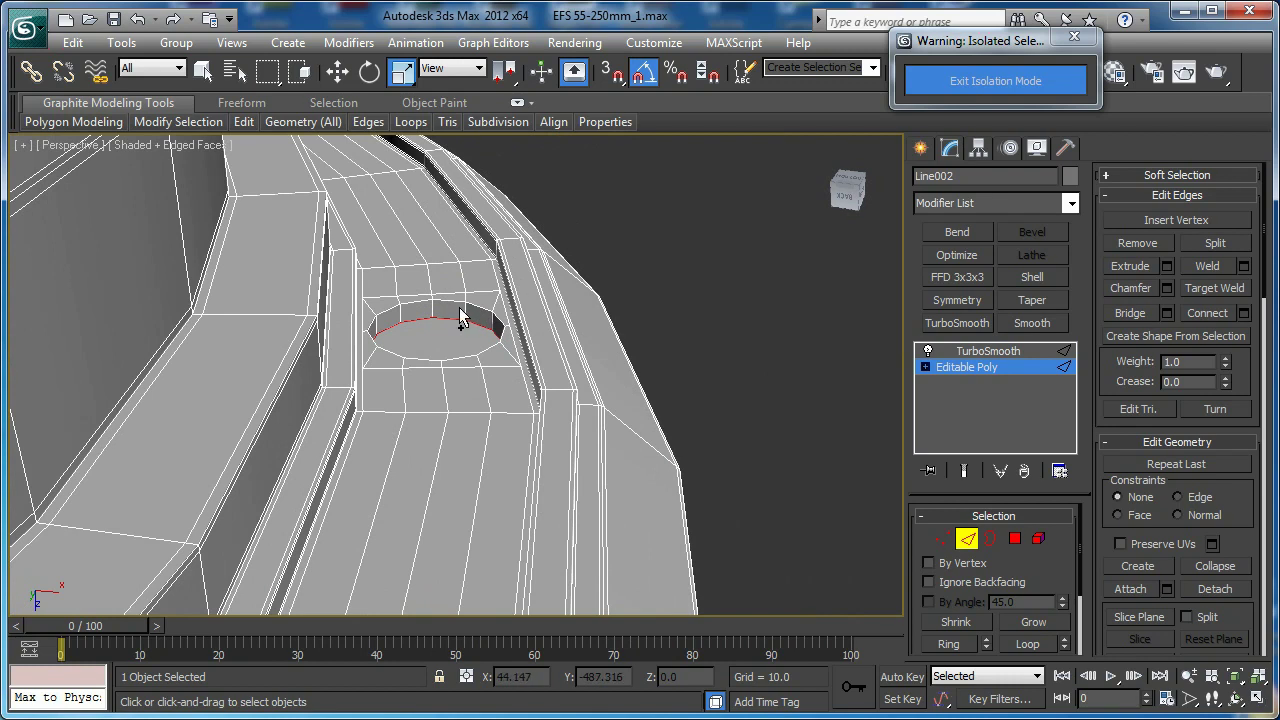
pyautogui.keyDown('alt'); pyautogui.moveTo(458, 300); pyautogui.dragTo(709, 301, button='middle'); pyautogui.keyUp('alt')
pyautogui.scroll(-7, 617, 288)
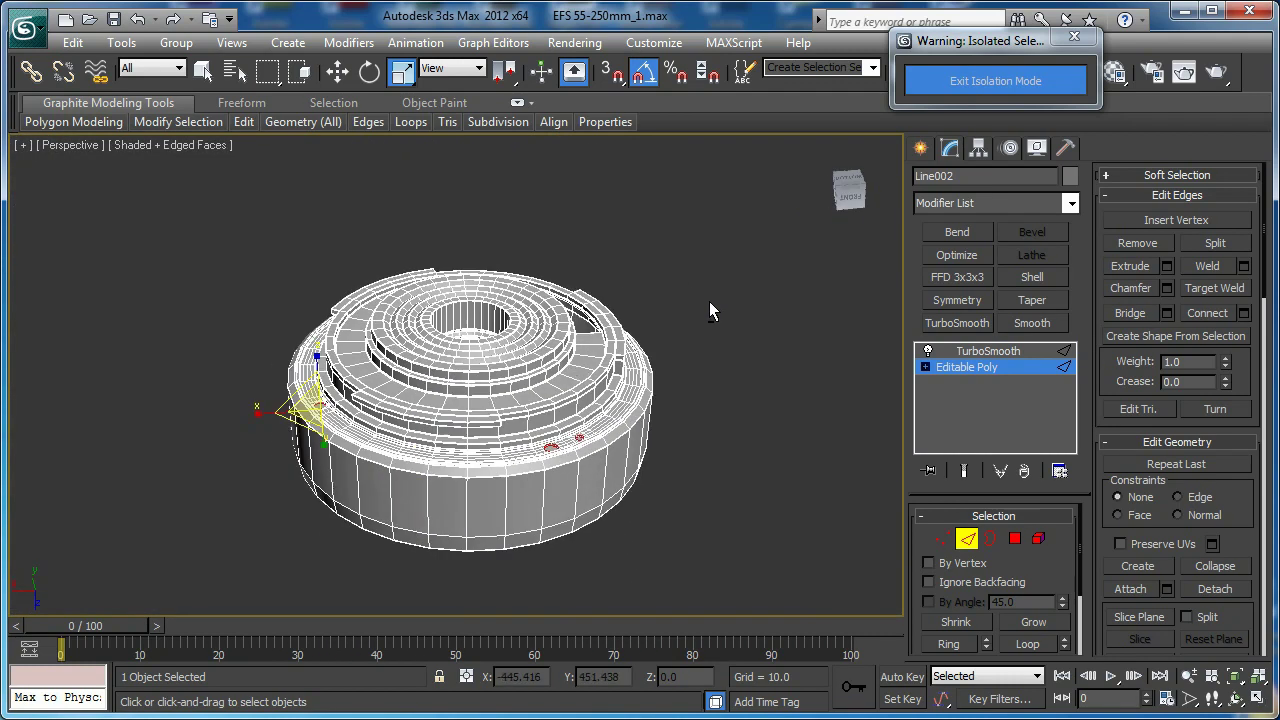
pyautogui.scroll(5, 574, 364)
pyautogui.scroll(3, 538, 315)
pyautogui.moveTo(553, 340); pyautogui.dragTo(559, 386, button='middle')
pyautogui.click(559, 386)
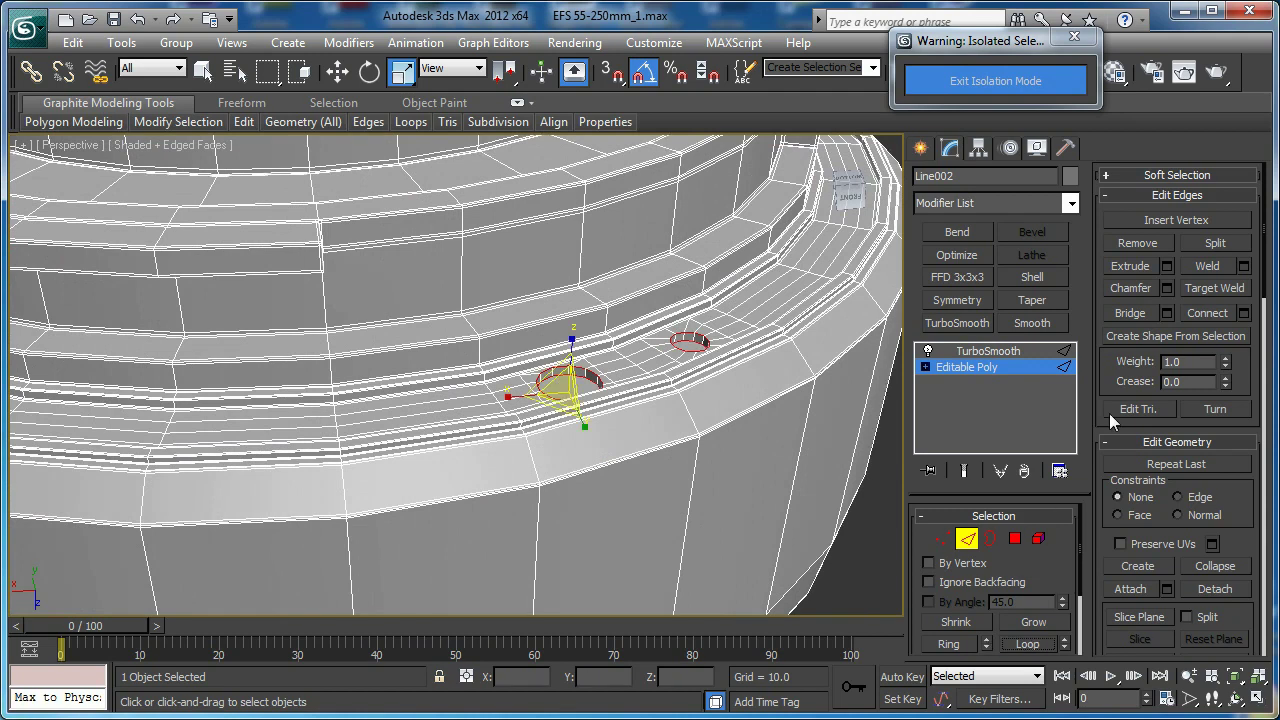
# Chamfer the selected hole edge loops by 0.228 with 2 segments
pyautogui.click(1168, 288)
pyautogui.scroll(6, 318, 373)
pyautogui.moveTo(329, 380); pyautogui.dragTo(254, 365, button='middle')
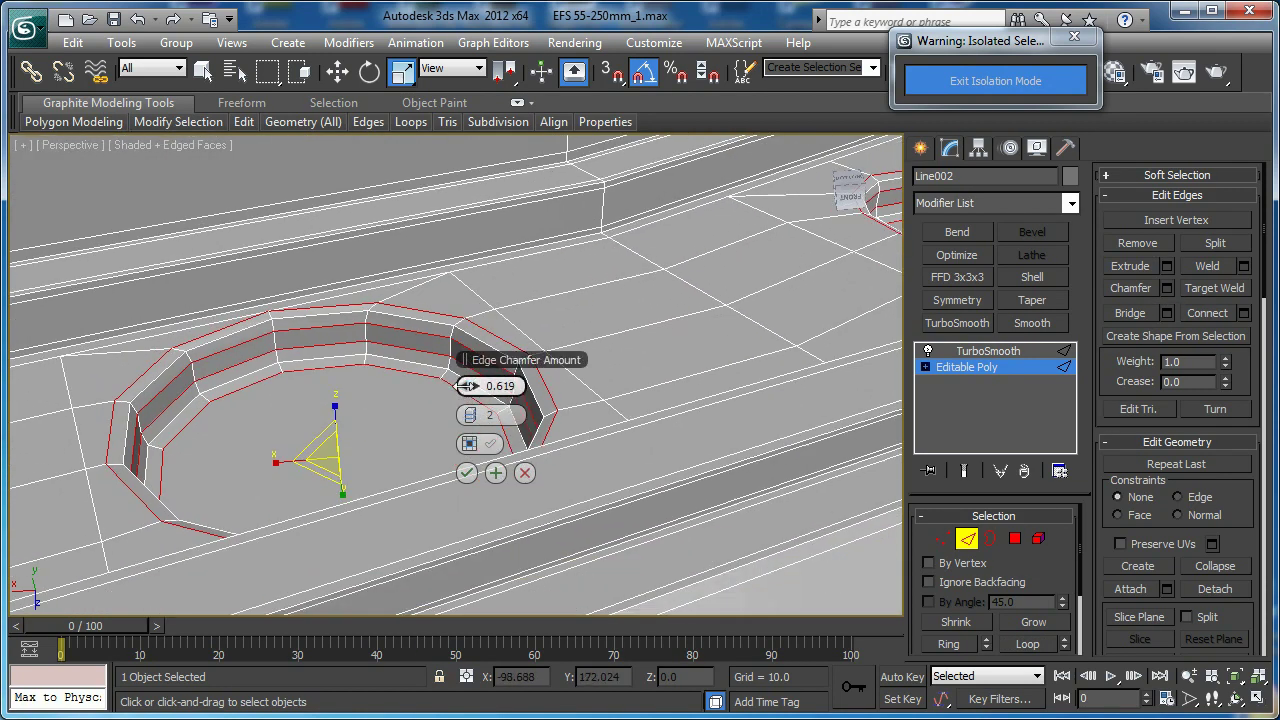
pyautogui.moveTo(471, 386); pyautogui.dragTo(465, 386)
pyautogui.moveTo(362, 292); pyautogui.dragTo(334, 389, button='middle')
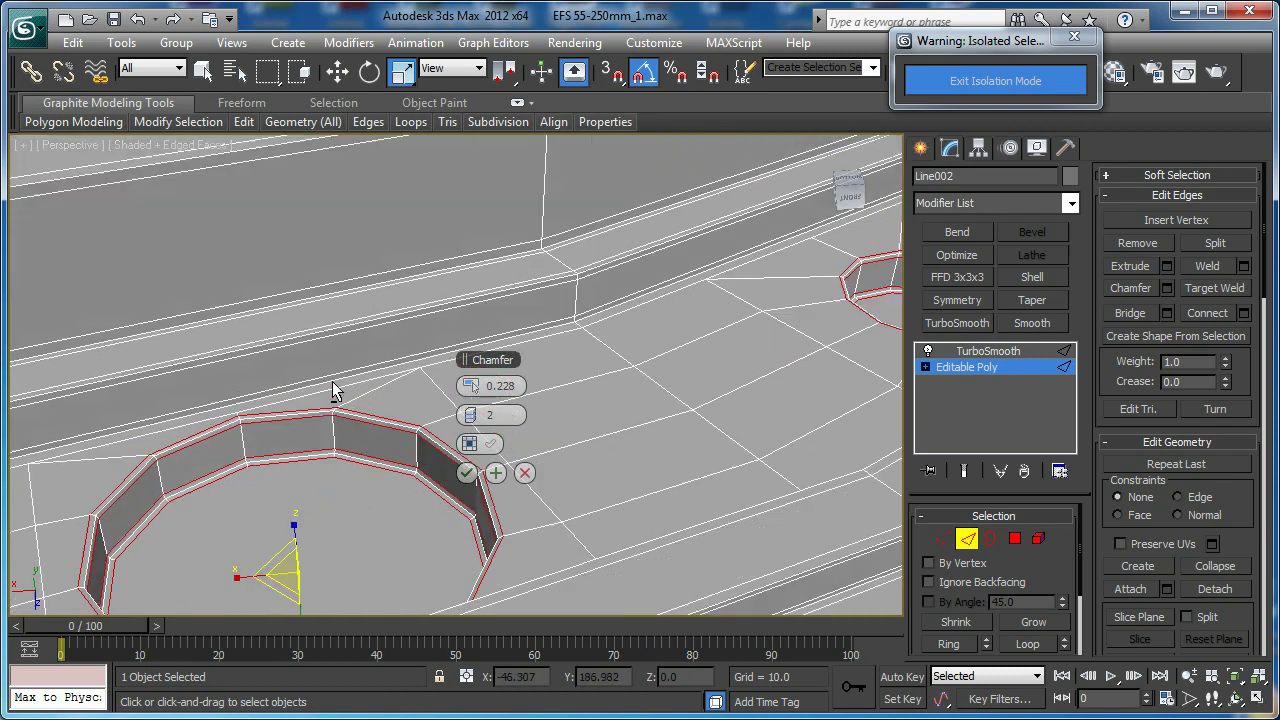
pyautogui.click(466, 473)
# Leave edge editing and show the smoothed end result of the lens rear body without edge display
pyautogui.click(968, 539)
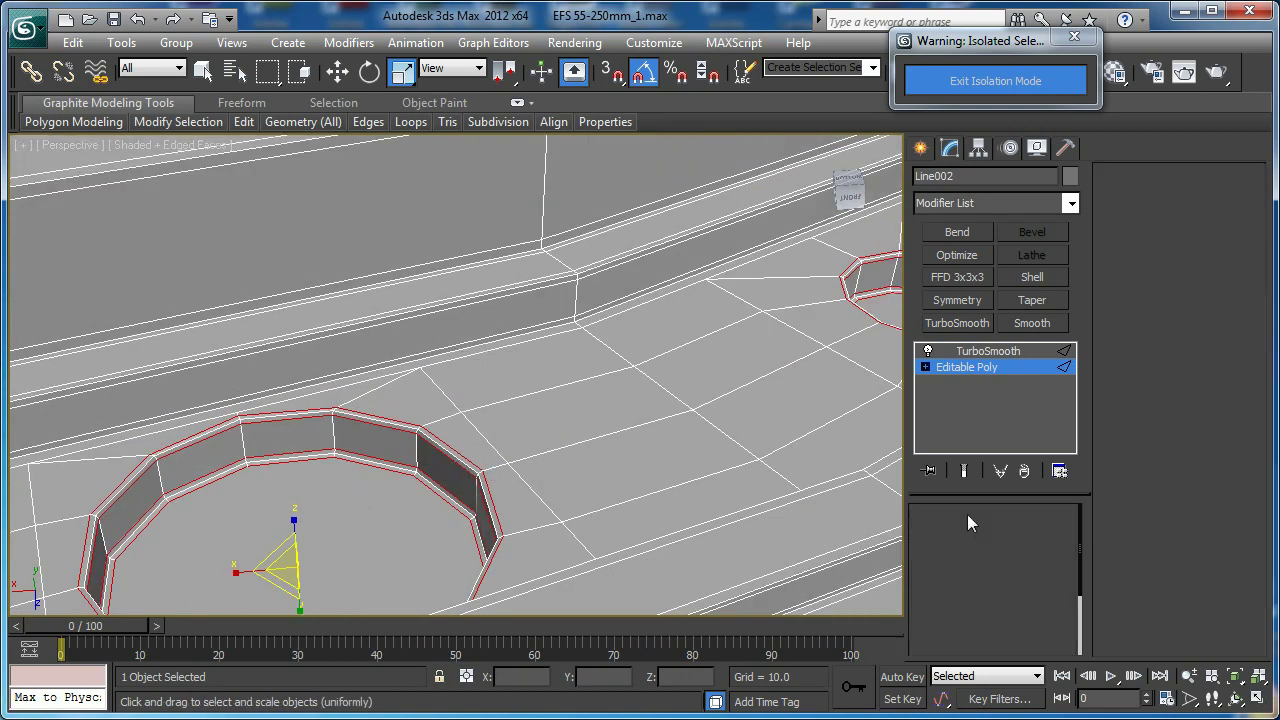
pyautogui.click(965, 471)
pyautogui.press('F4')
pyautogui.scroll(-5, 517, 451)
pyautogui.moveTo(517, 451)
pyautogui.mouseDown(button='middle')
pyautogui.moveTo(623, 391)
pyautogui.moveTo(631, 409)
pyautogui.moveTo(649, 386)
pyautogui.moveTo(686, 377)
pyautogui.moveTo(589, 406)
pyautogui.moveTo(549, 373)
pyautogui.moveTo(449, 354)
pyautogui.moveTo(451, 463)
pyautogui.moveTo(474, 377)
pyautogui.moveTo(486, 466)
pyautogui.moveTo(506, 246)
pyautogui.mouseUp(button='middle')
pyautogui.scroll(-4, 625, 408)
pyautogui.scroll(-5, 549, 373)
# Frame the lens rear body in the Front view, exit isolation and turn edge display back on
pyautogui.press('f')
pyautogui.press('z')
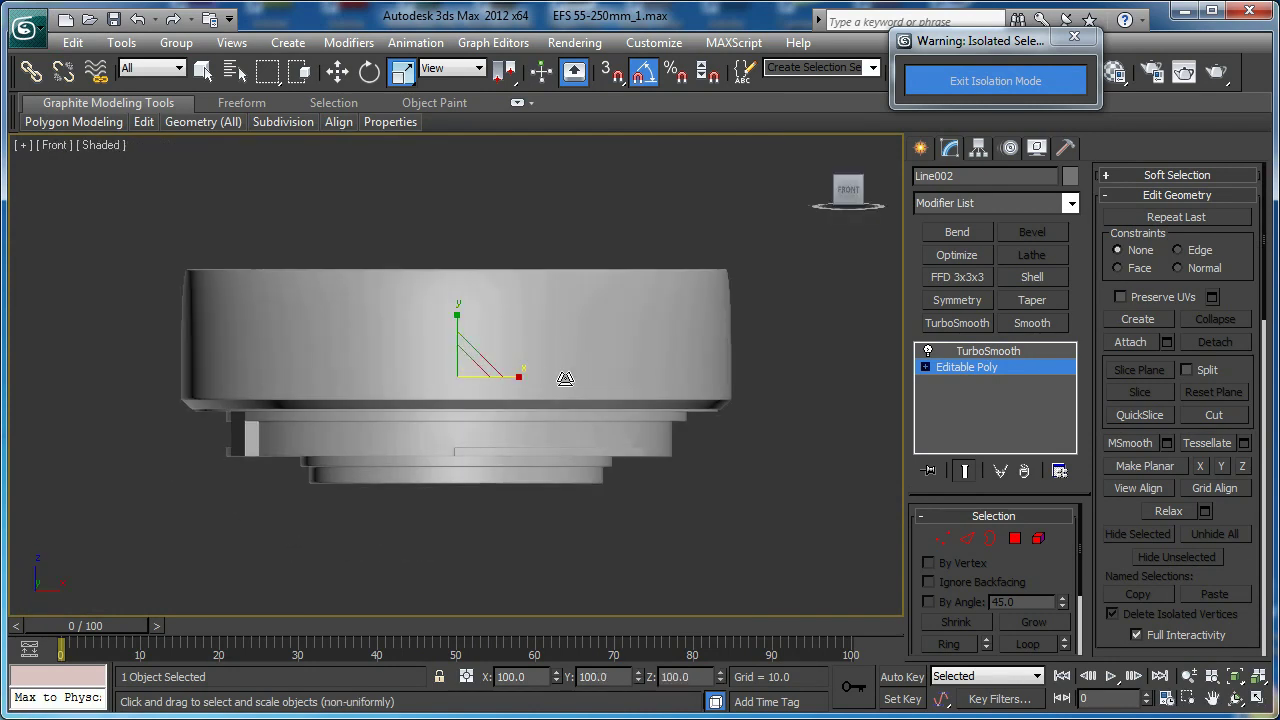
pyautogui.click(986, 83)
pyautogui.press('F4')
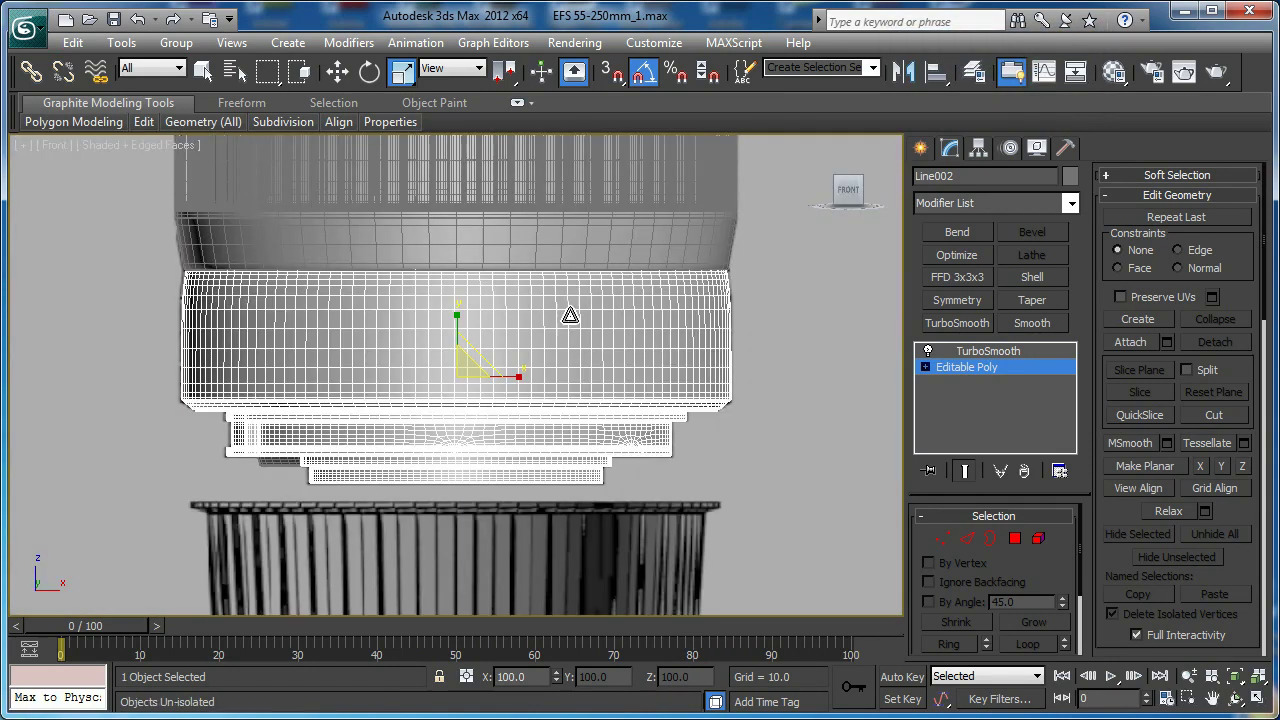
pyautogui.moveTo(562, 333); pyautogui.dragTo(551, 337, button='middle')
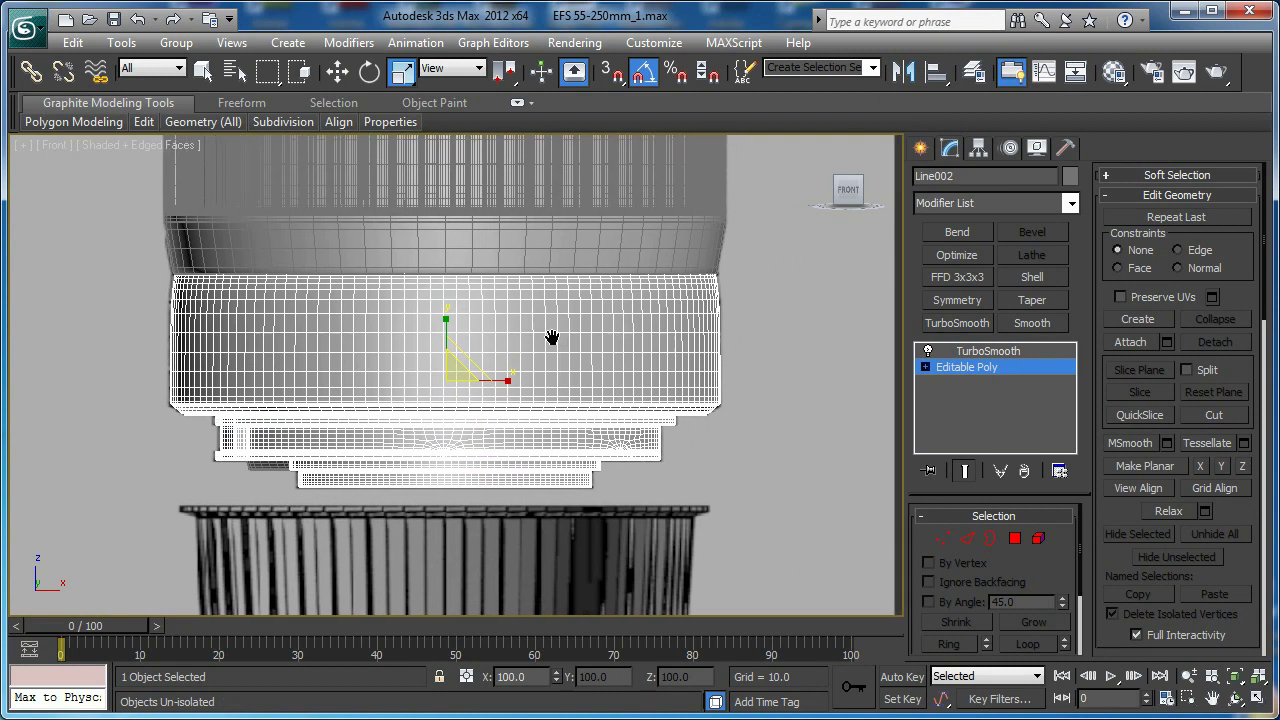
# Show the unsmoothed base mesh at polygon level and make it see-through over the front reference image
pyautogui.click(965, 476)
pyautogui.rightClick(955, 351)
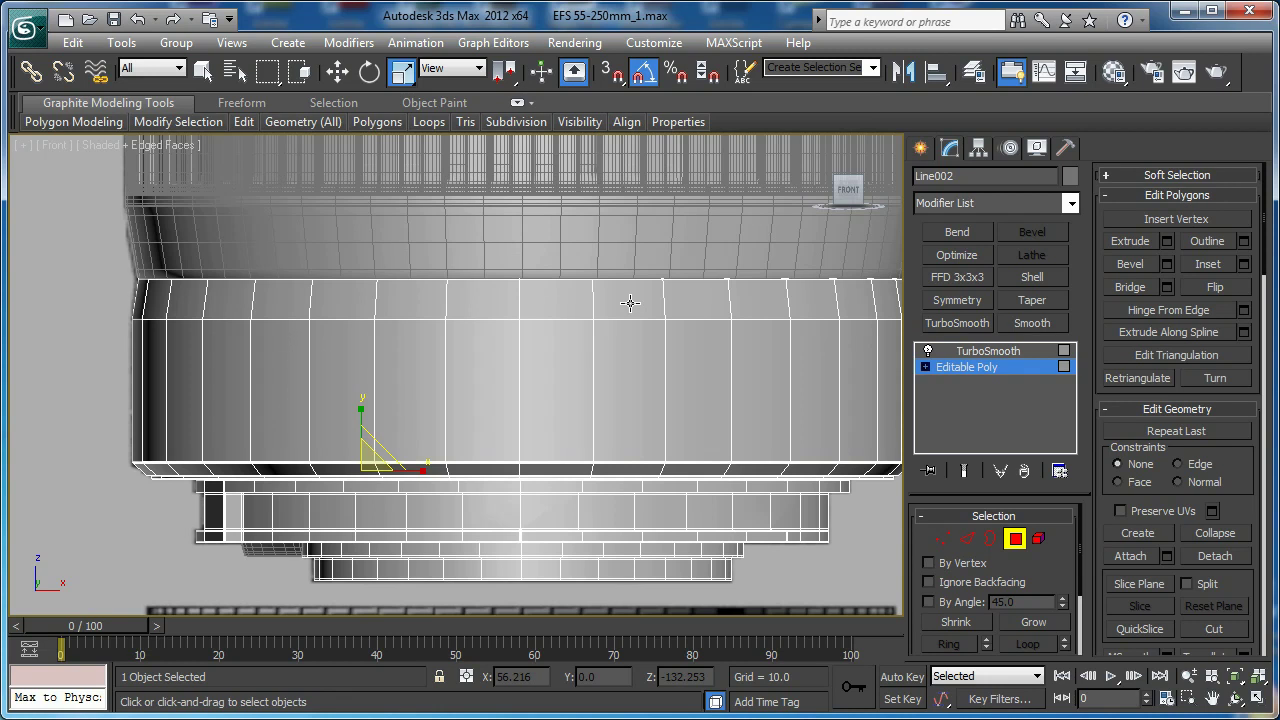
pyautogui.hotkey('alt', 'x')
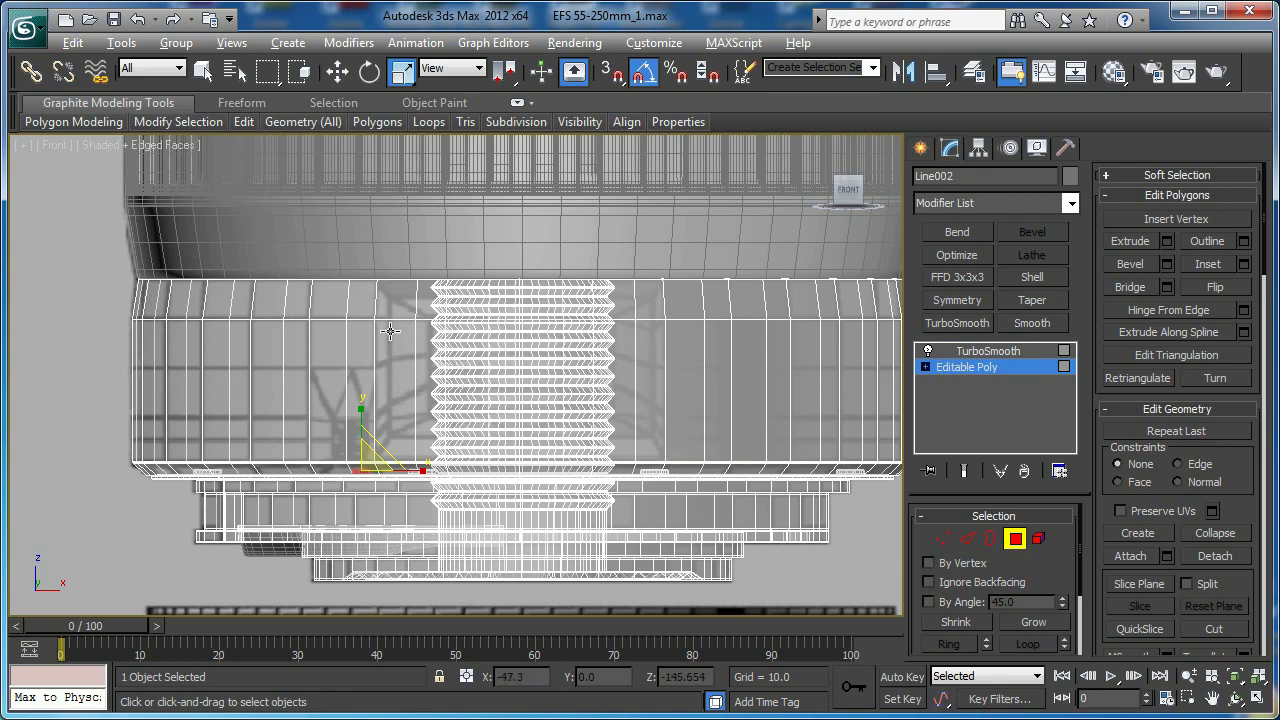
pyautogui.press('p')
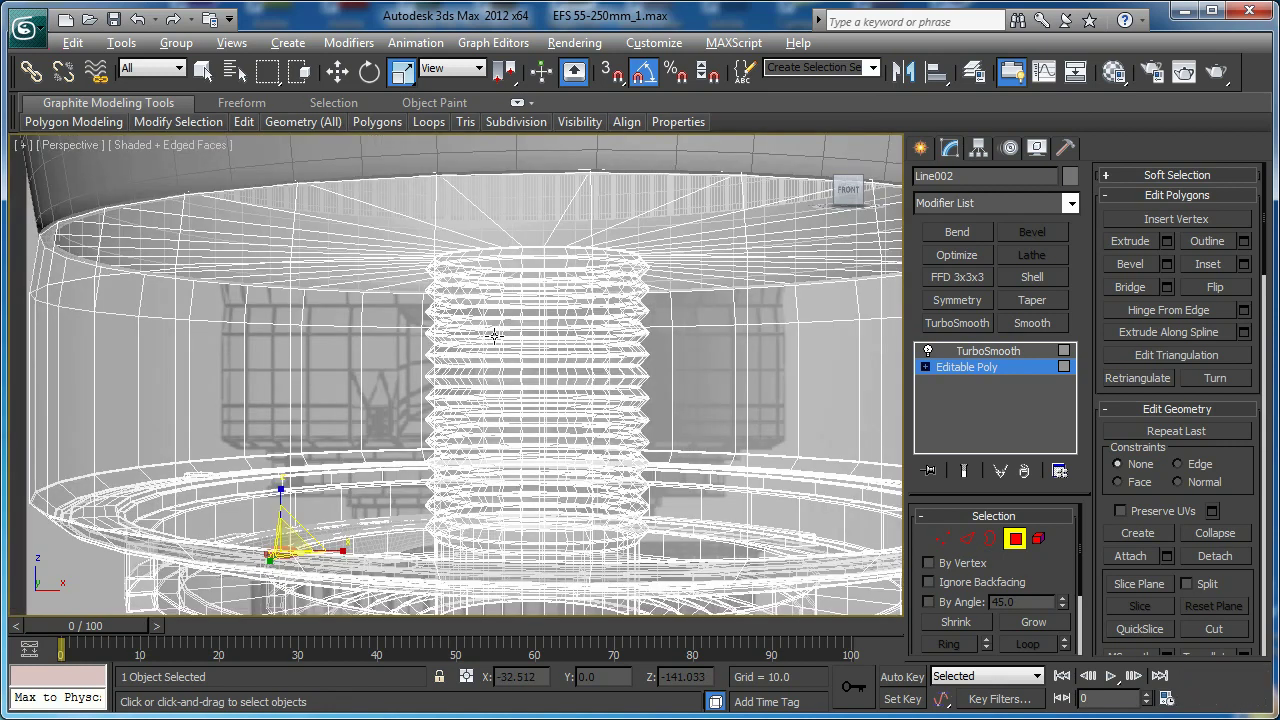
pyautogui.scroll(-4, 494, 334)
pyautogui.keyDown('alt'); pyautogui.moveTo(566, 335); pyautogui.dragTo(568, 371, button='middle'); pyautogui.keyUp('alt')
pyautogui.keyDown('alt'); pyautogui.moveTo(559, 290); pyautogui.dragTo(627, 327, button='middle'); pyautogui.keyUp('alt')
pyautogui.scroll(-4, 606, 330)
pyautogui.press('f')
pyautogui.press('z')
pyautogui.scroll(-8, 587, 366)
# Select the block of eight front-centre polygons on the wide rear band and hide all unselected polygons
pyautogui.click(447, 357)
pyautogui.keyDown('ctrl'); pyautogui.click(441, 312); pyautogui.keyUp('ctrl')
pyautogui.keyDown('ctrl'); pyautogui.click(507, 309); pyautogui.keyUp('ctrl')
pyautogui.keyDown('ctrl'); pyautogui.click(512, 346); pyautogui.keyUp('ctrl')
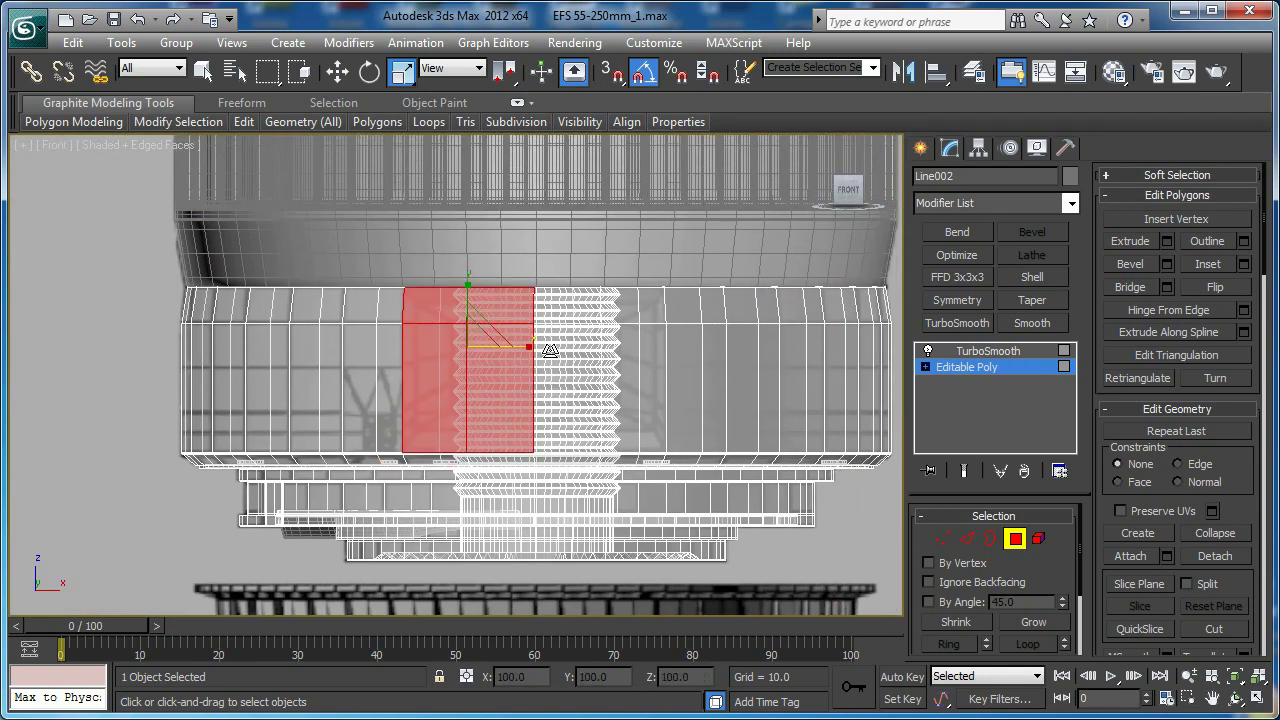
pyautogui.keyDown('ctrl'); pyautogui.click(552, 347); pyautogui.keyUp('ctrl')
pyautogui.keyDown('ctrl'); pyautogui.click(556, 304); pyautogui.keyUp('ctrl')
pyautogui.keyDown('ctrl'); pyautogui.click(611, 307); pyautogui.keyUp('ctrl')
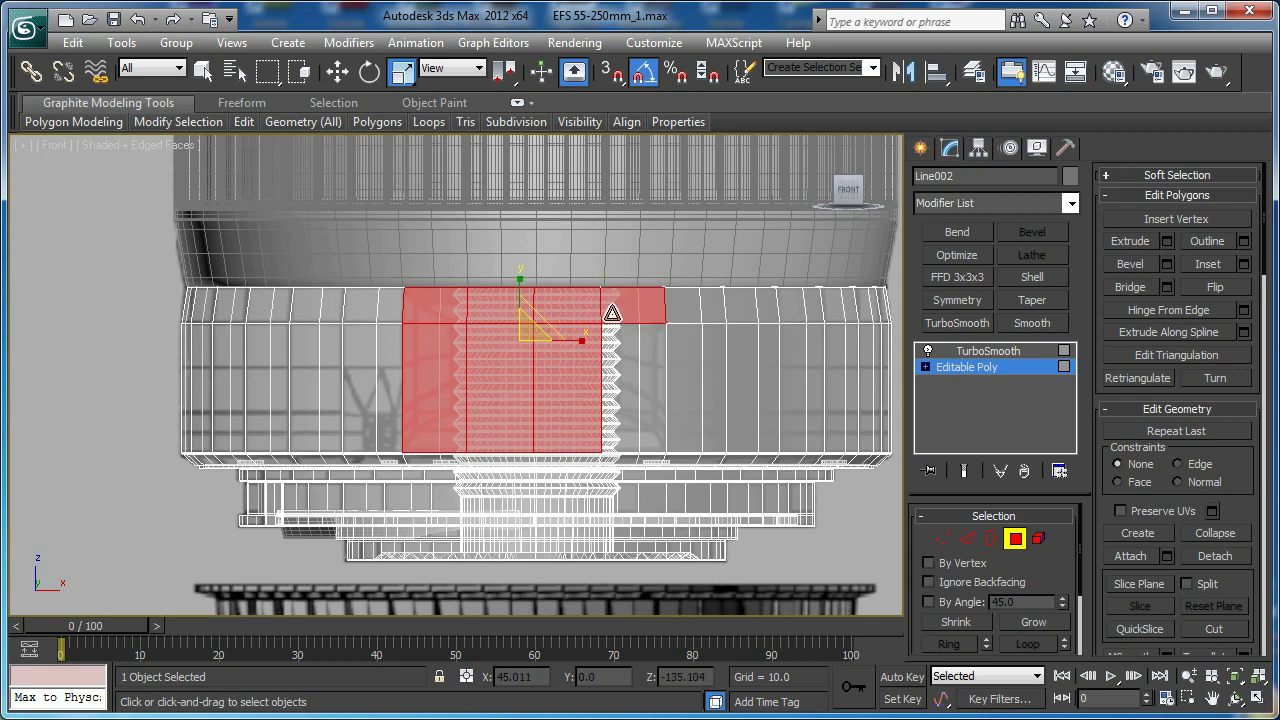
pyautogui.keyDown('ctrl'); pyautogui.click(624, 357); pyautogui.keyUp('ctrl')
pyautogui.moveTo(1235, 478); pyautogui.dragTo(1234, 234)
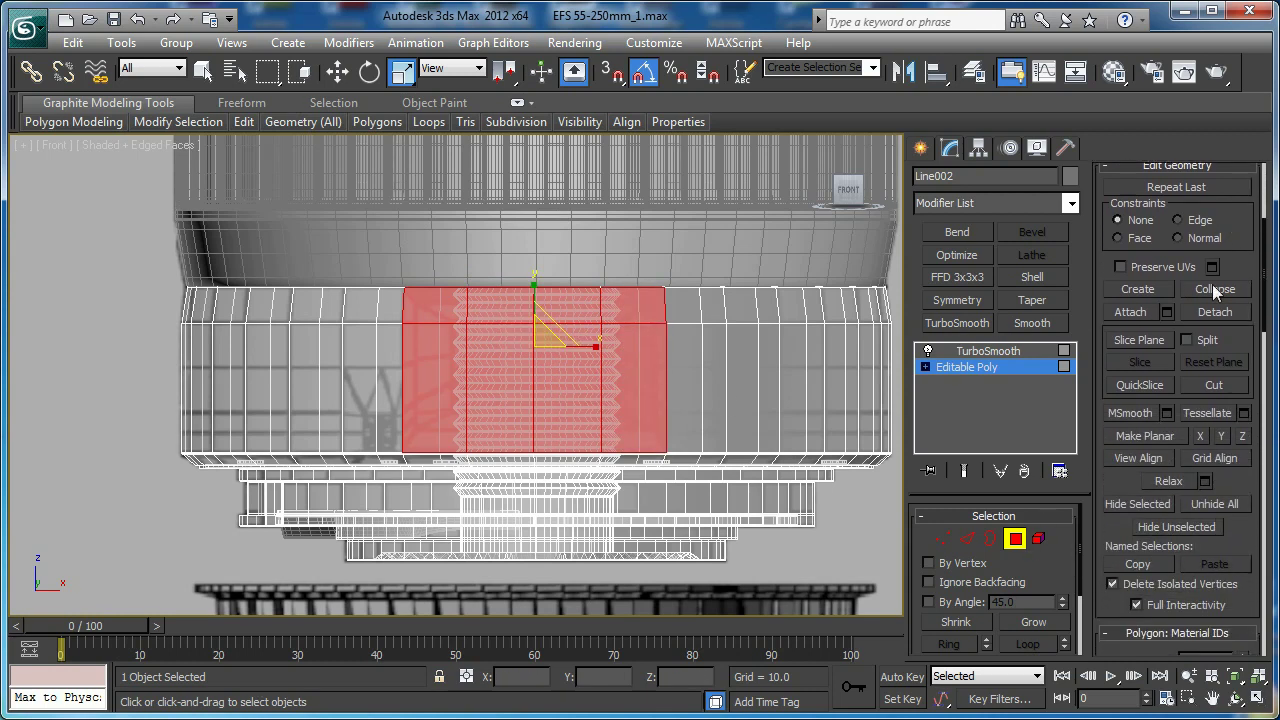
pyautogui.click(1177, 526)
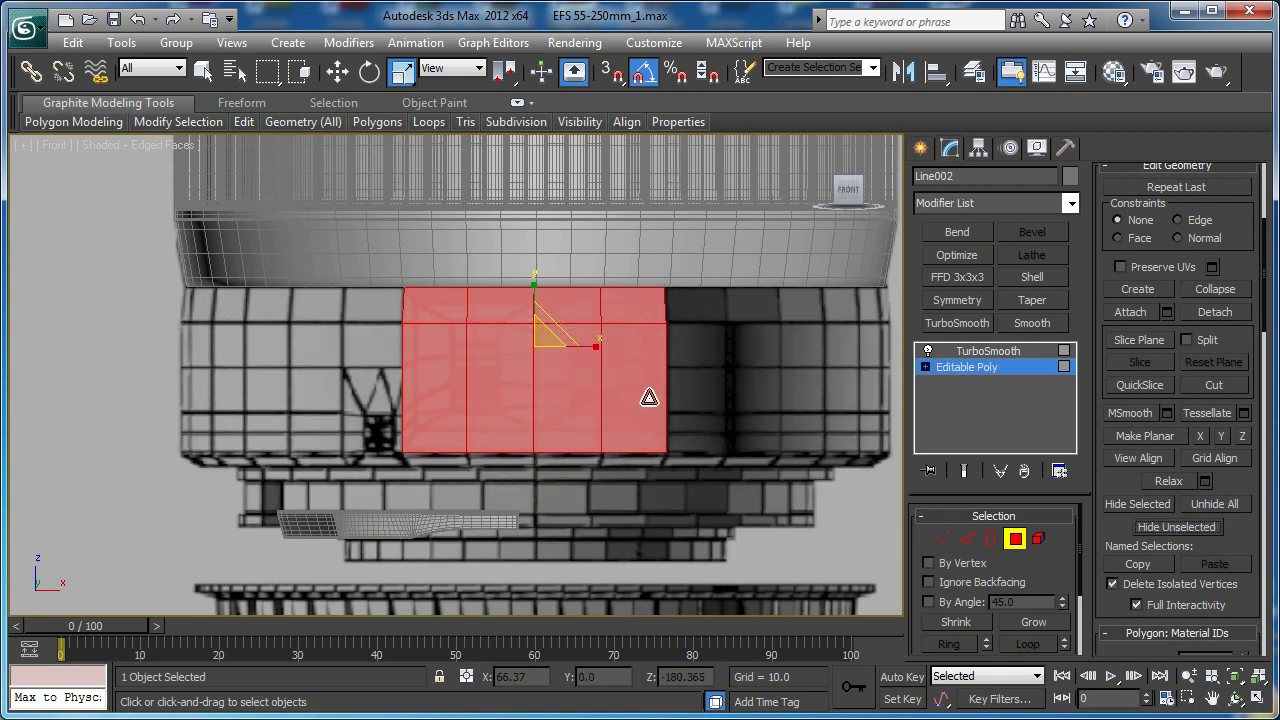
# Extrude the eight selected polygons outward by 16.717 to form a raised block on the rear band
pyautogui.moveTo(668, 385); pyautogui.dragTo(569, 384, button='middle')
pyautogui.press('p')
pyautogui.scroll(-4, 600, 387)
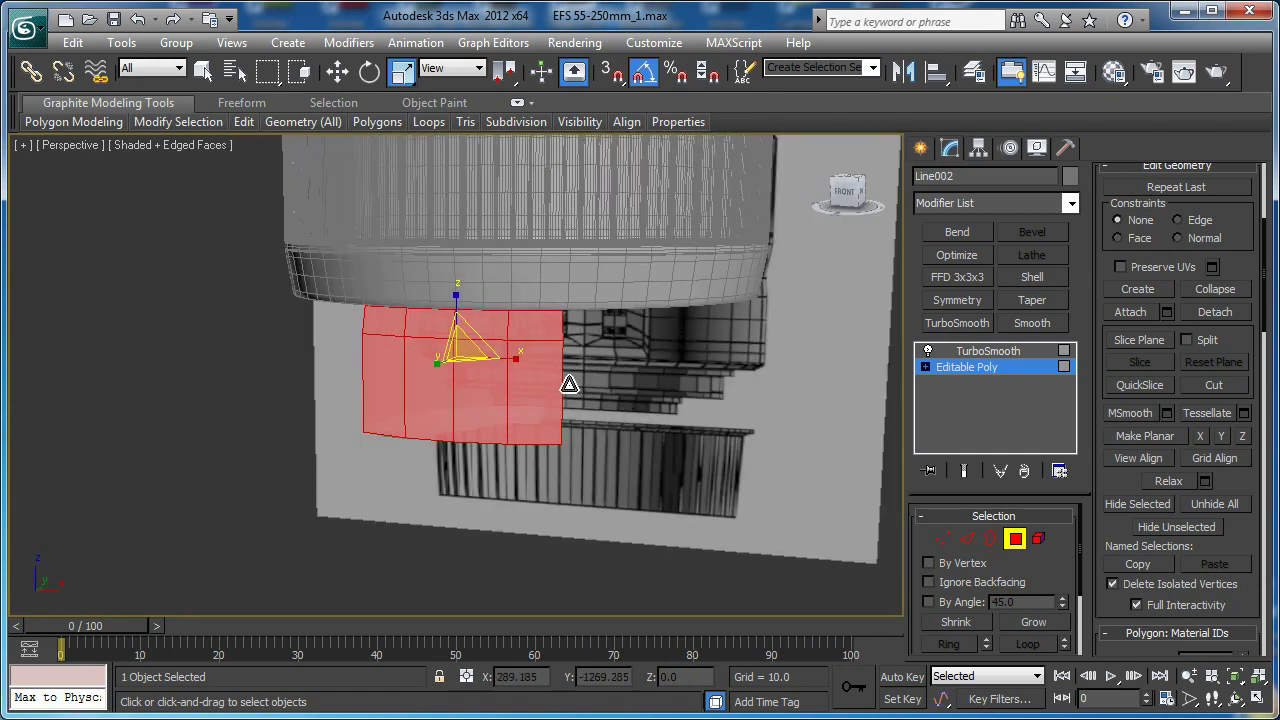
pyautogui.press('f')
pyautogui.press('z')
pyautogui.scroll(-2, 577, 414)
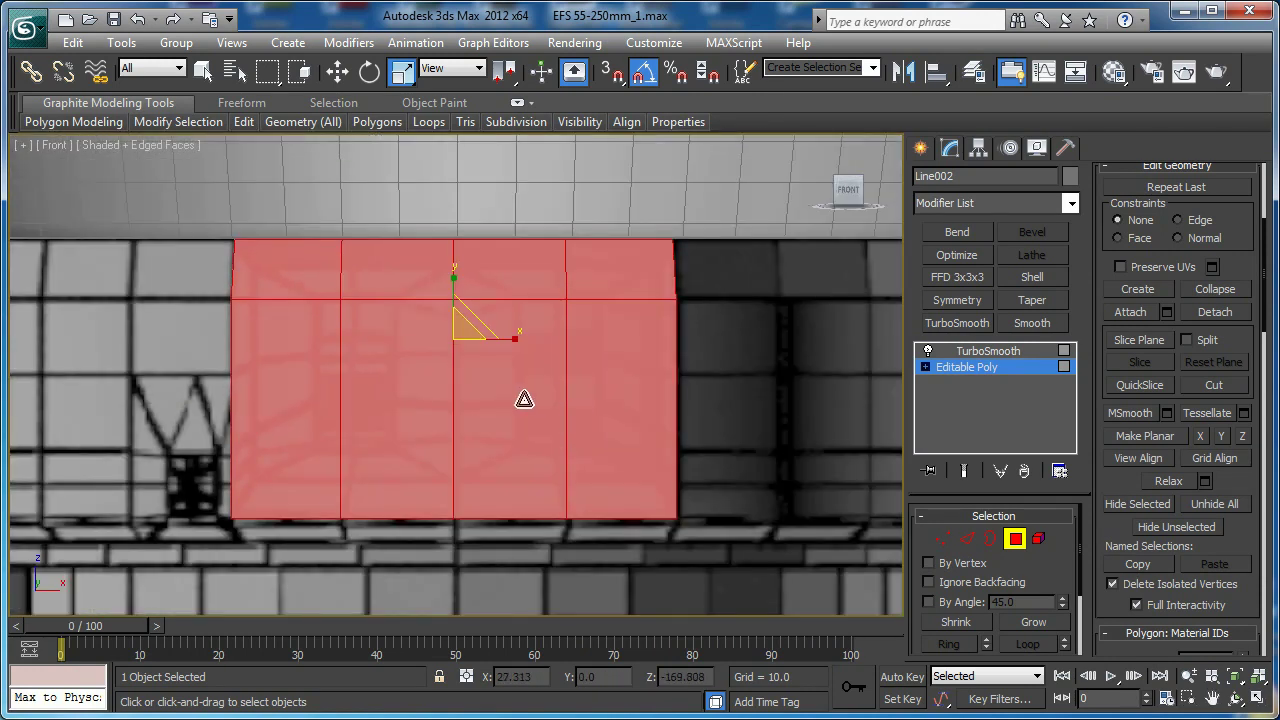
pyautogui.moveTo(566, 401); pyautogui.dragTo(517, 412, button='middle')
pyautogui.press('p')
pyautogui.press('z')
pyautogui.scroll(-4, 609, 394)
pyautogui.moveTo(1237, 262); pyautogui.dragTo(1228, 578)
pyautogui.click(1165, 241)
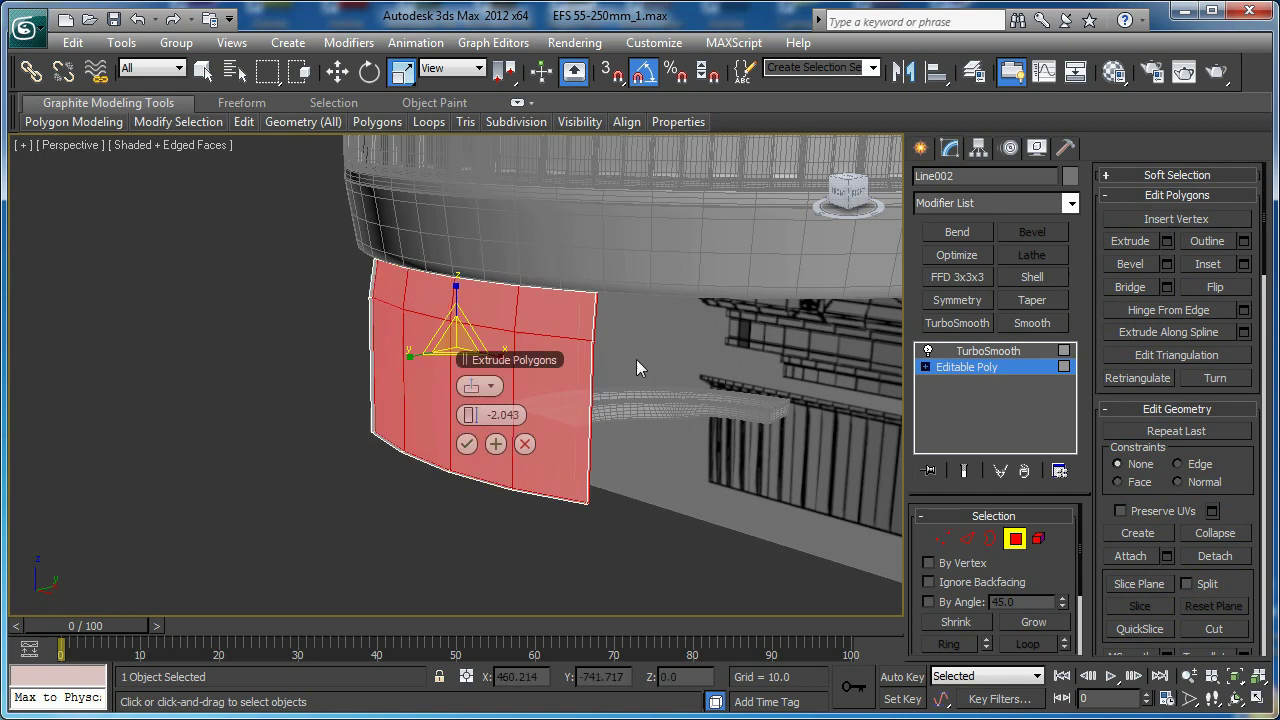
pyautogui.rightClick(477, 415)
pyautogui.moveTo(477, 415); pyautogui.dragTo(537, 407)
pyautogui.keyDown('alt'); pyautogui.moveTo(428, 392); pyautogui.dragTo(279, 363, button='middle'); pyautogui.keyUp('alt')
pyautogui.click(490, 389)
pyautogui.click(504, 401)
pyautogui.keyDown('alt'); pyautogui.moveTo(328, 305); pyautogui.dragTo(438, 364, button='middle'); pyautogui.keyUp('alt')
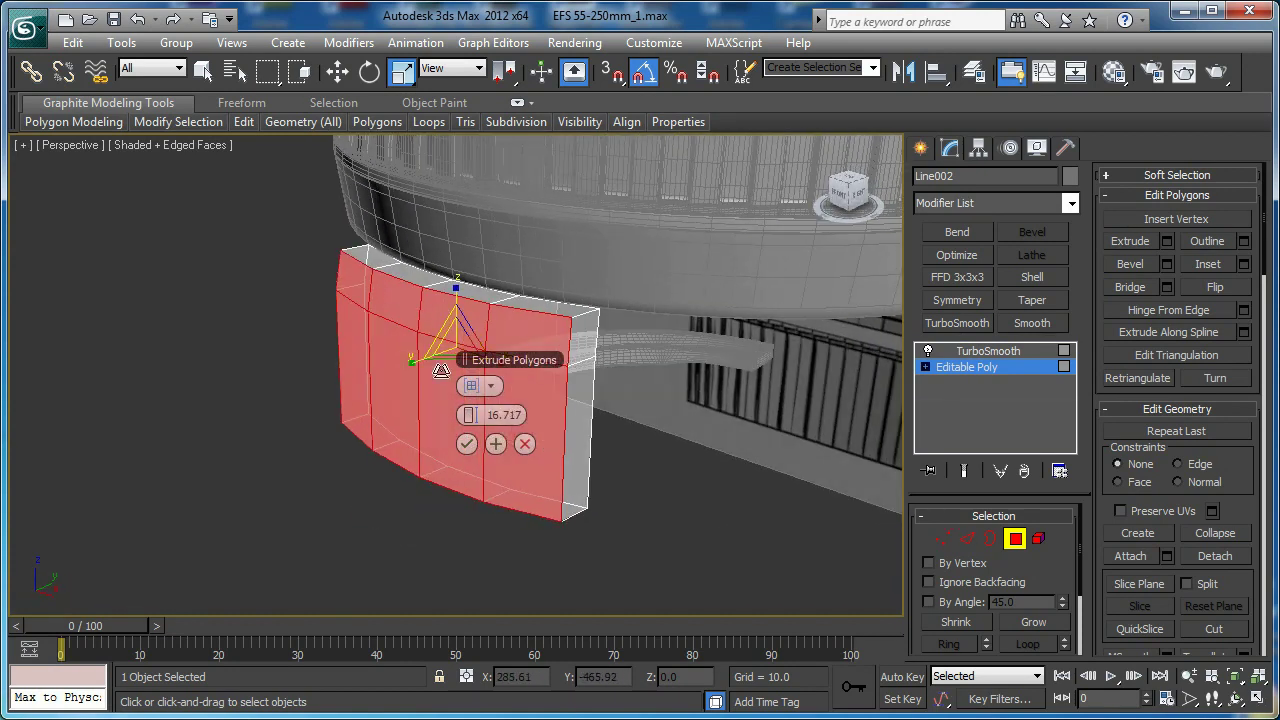
pyautogui.click(467, 444)
# Taper the raised block by scaling its front faces to about 85%, and fine-tune their height and width against the reference
pyautogui.press('f')
pyautogui.moveTo(582, 422); pyautogui.dragTo(582, 389, button='middle')
pyautogui.scroll(-2, 567, 369)
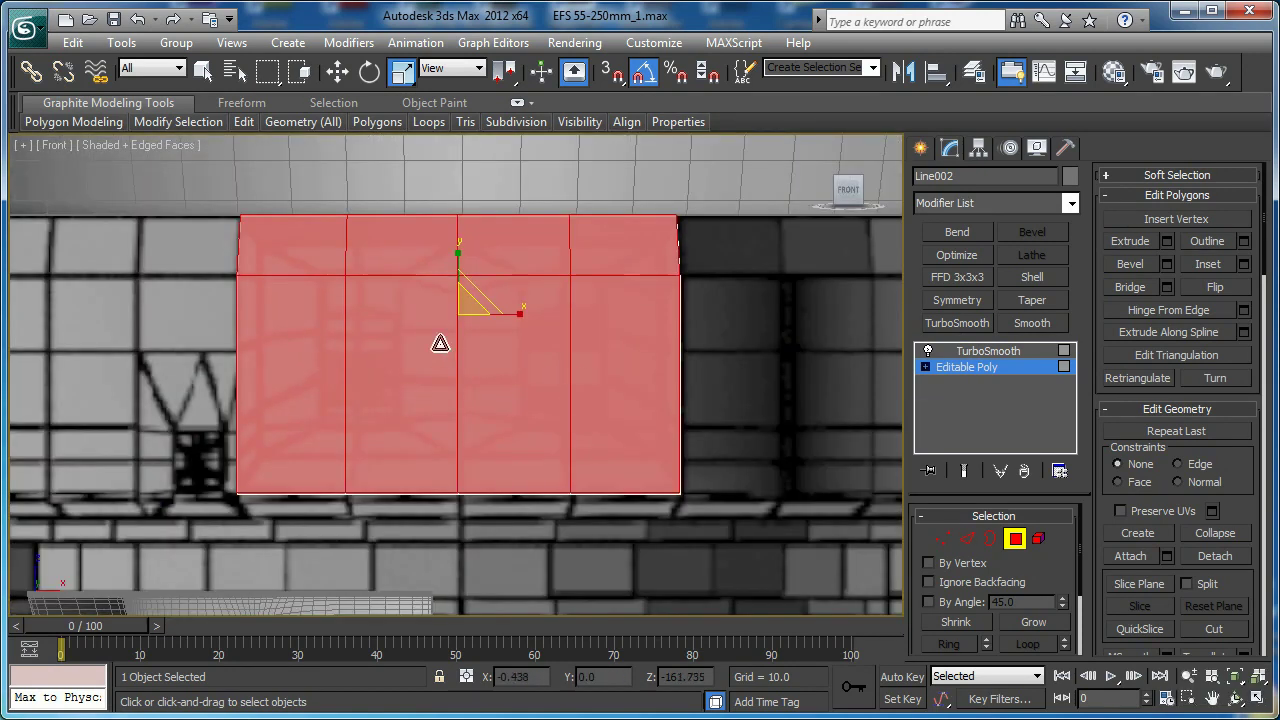
pyautogui.moveTo(470, 312); pyautogui.dragTo(462, 331)
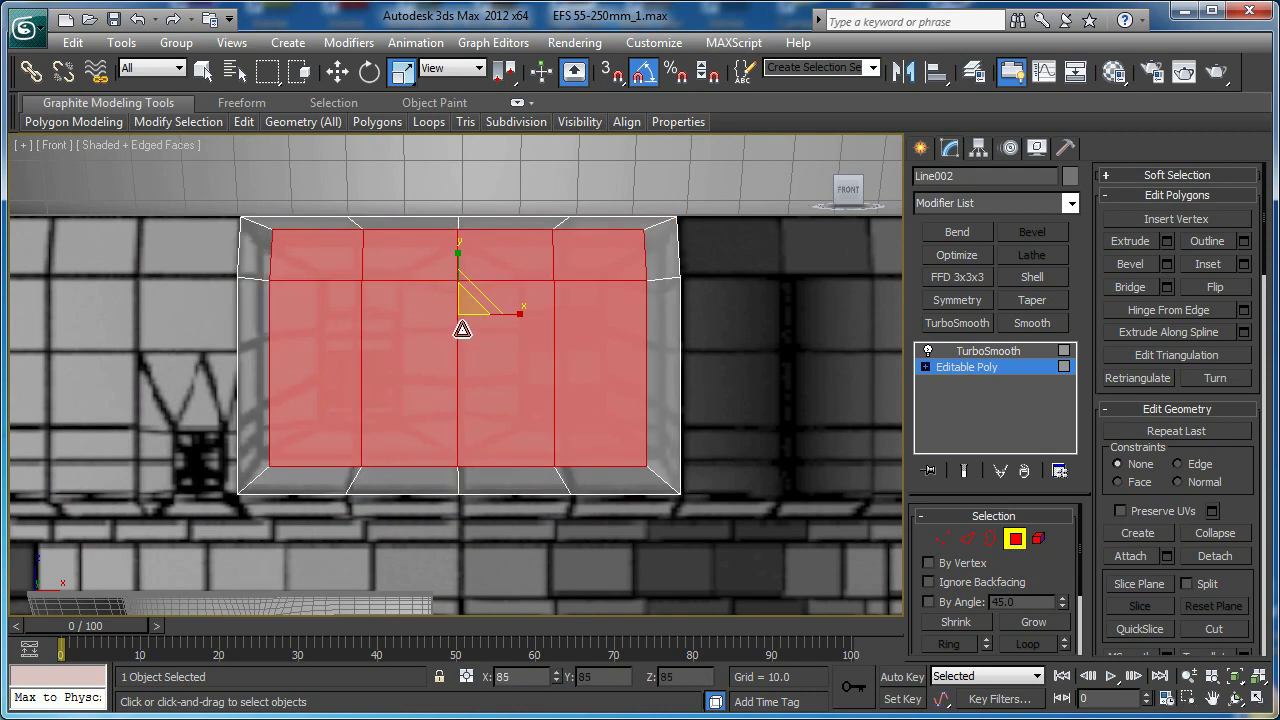
pyautogui.press('w')
pyautogui.moveTo(475, 297); pyautogui.dragTo(461, 266)
pyautogui.press('r')
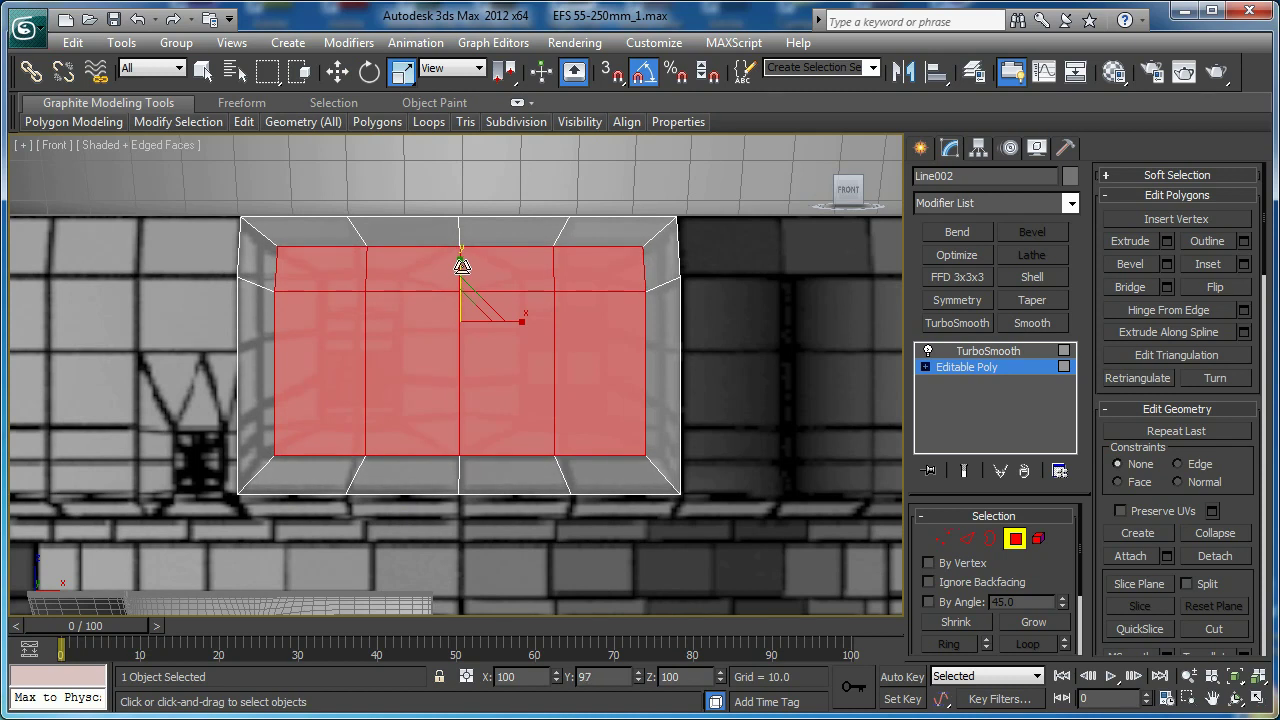
pyautogui.moveTo(517, 320); pyautogui.dragTo(512, 324)
pyautogui.press('w')
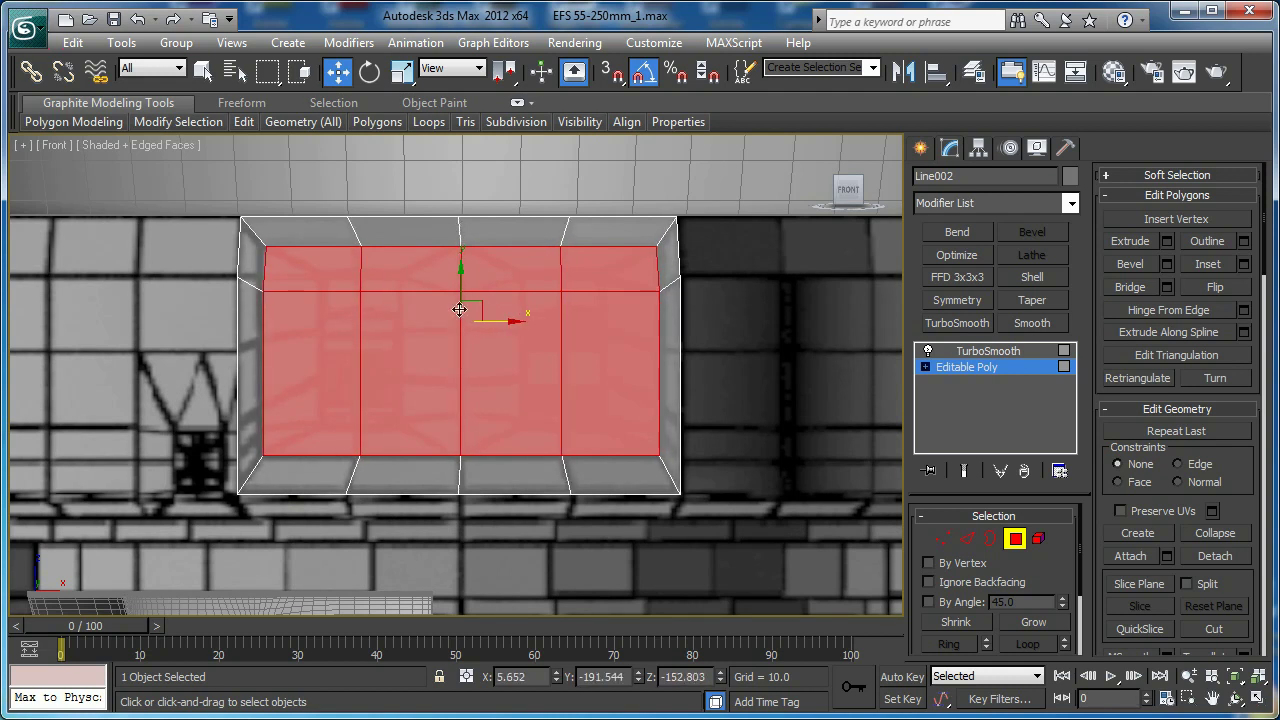
# Inset the four faces in the left half of the raised block's front as one group
pyautogui.click(383, 262)
pyautogui.keyDown('ctrl'); pyautogui.click(332, 275); pyautogui.keyUp('ctrl')
pyautogui.keyDown('ctrl'); pyautogui.click(334, 333); pyautogui.keyUp('ctrl')
pyautogui.keyDown('ctrl'); pyautogui.click(424, 332); pyautogui.keyUp('ctrl')
pyautogui.moveTo(415, 335); pyautogui.dragTo(480, 323, button='middle')
pyautogui.scroll(2, 460, 379)
pyautogui.click(1244, 266)
pyautogui.moveTo(473, 416); pyautogui.dragTo(480, 416)
pyautogui.click(480, 416)
pyautogui.click(479, 416)
pyautogui.click(467, 445)
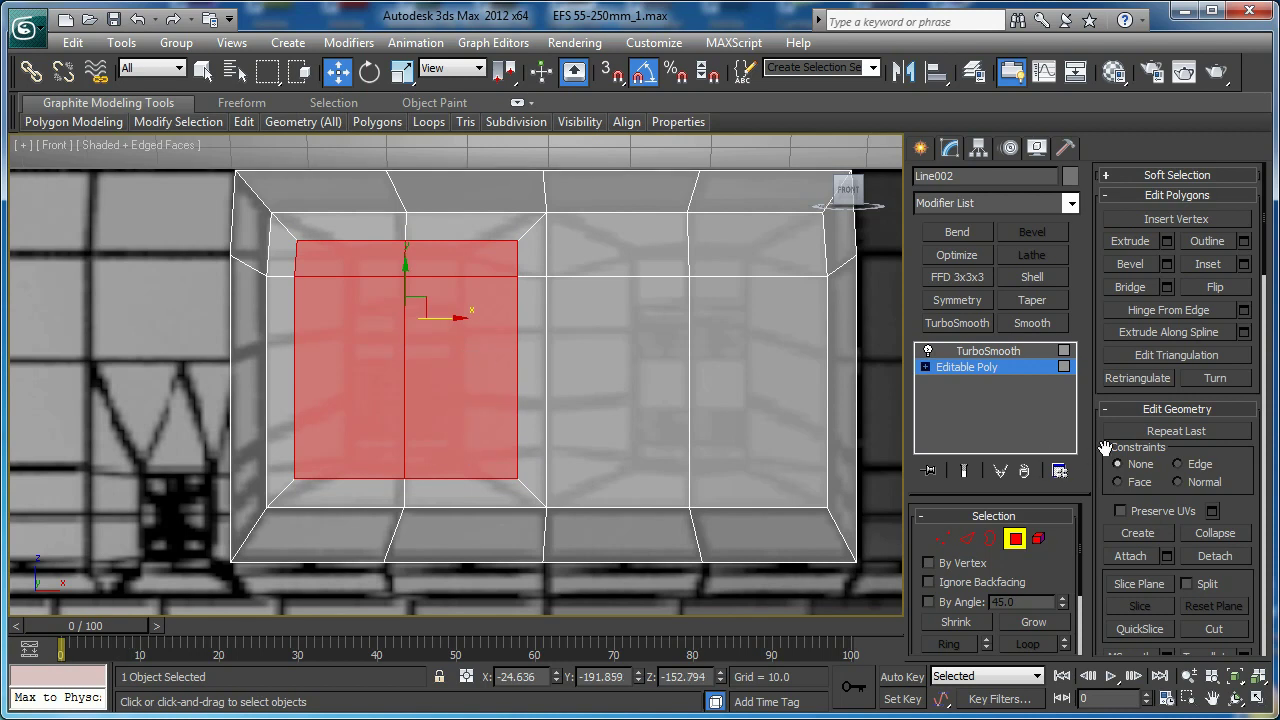
# Turn on the Edge constraint and move the inset's two outer vertex columns inward to the left switch outline in the reference
pyautogui.click(1177, 465)
pyautogui.press('1')
pyautogui.moveTo(495, 230); pyautogui.dragTo(534, 504)
pyautogui.scroll(3, 534, 400)
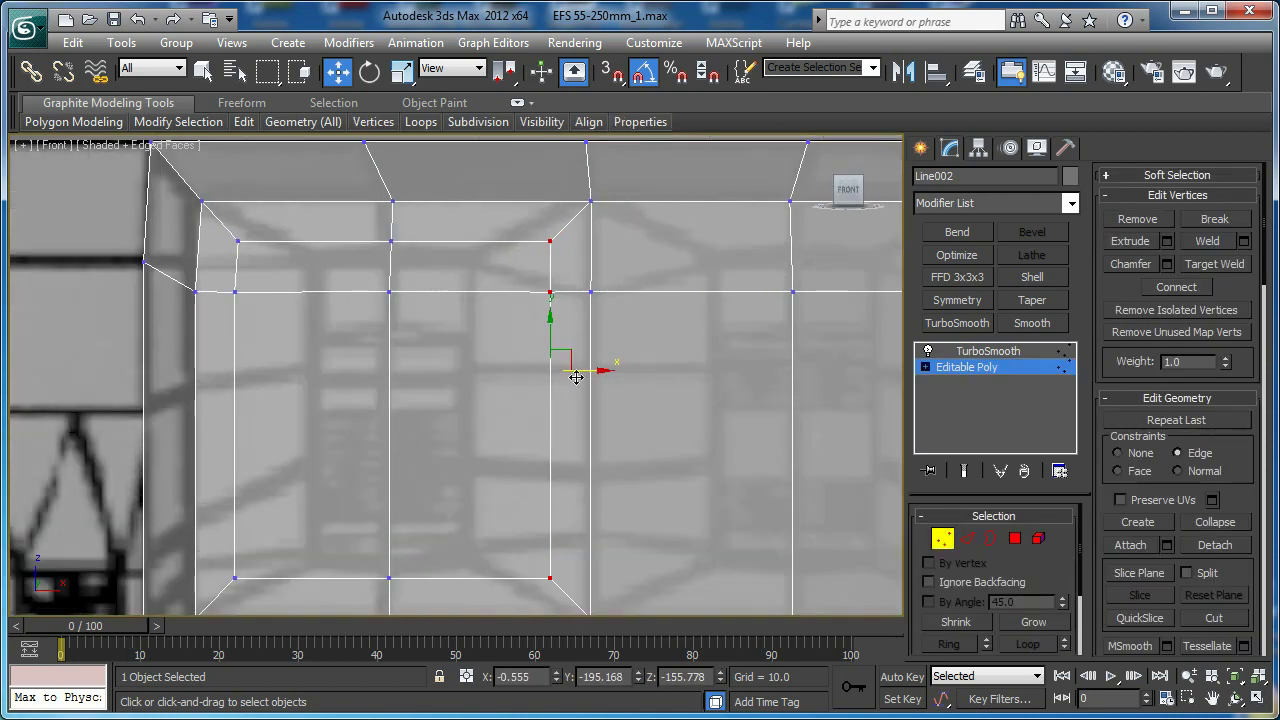
pyautogui.moveTo(584, 371); pyautogui.dragTo(510, 381)
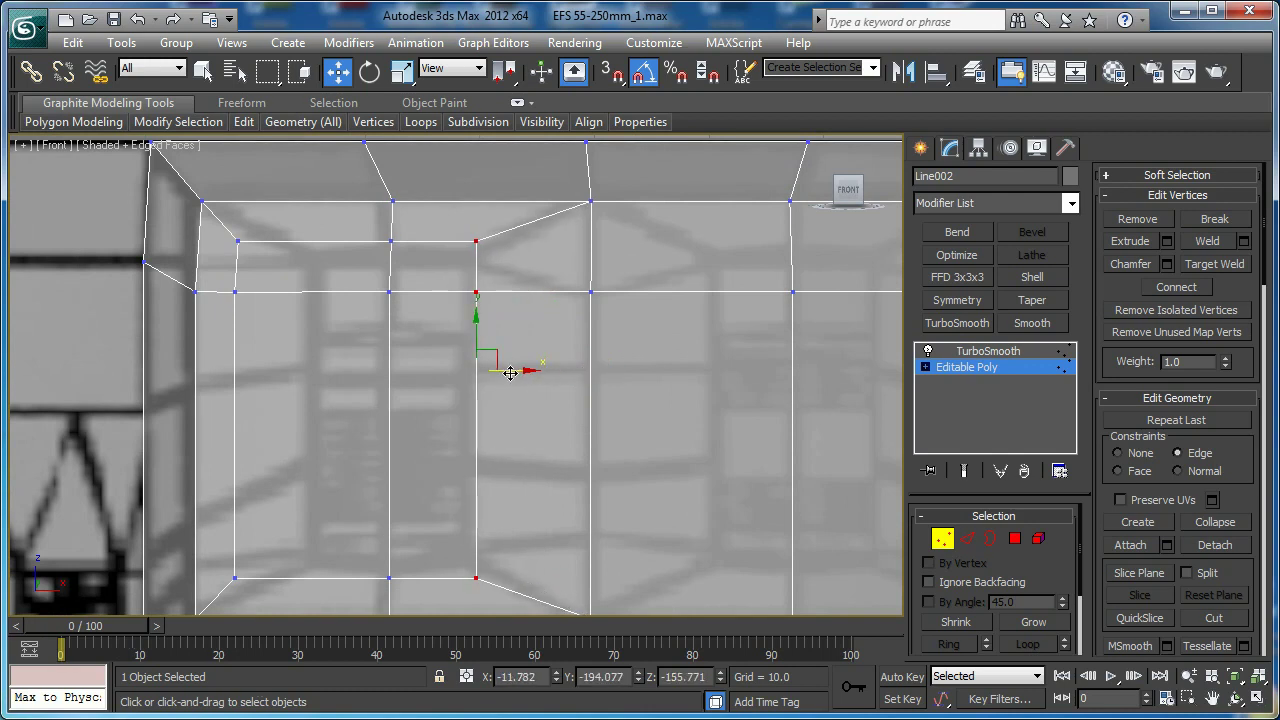
pyautogui.moveTo(509, 372); pyautogui.dragTo(505, 372)
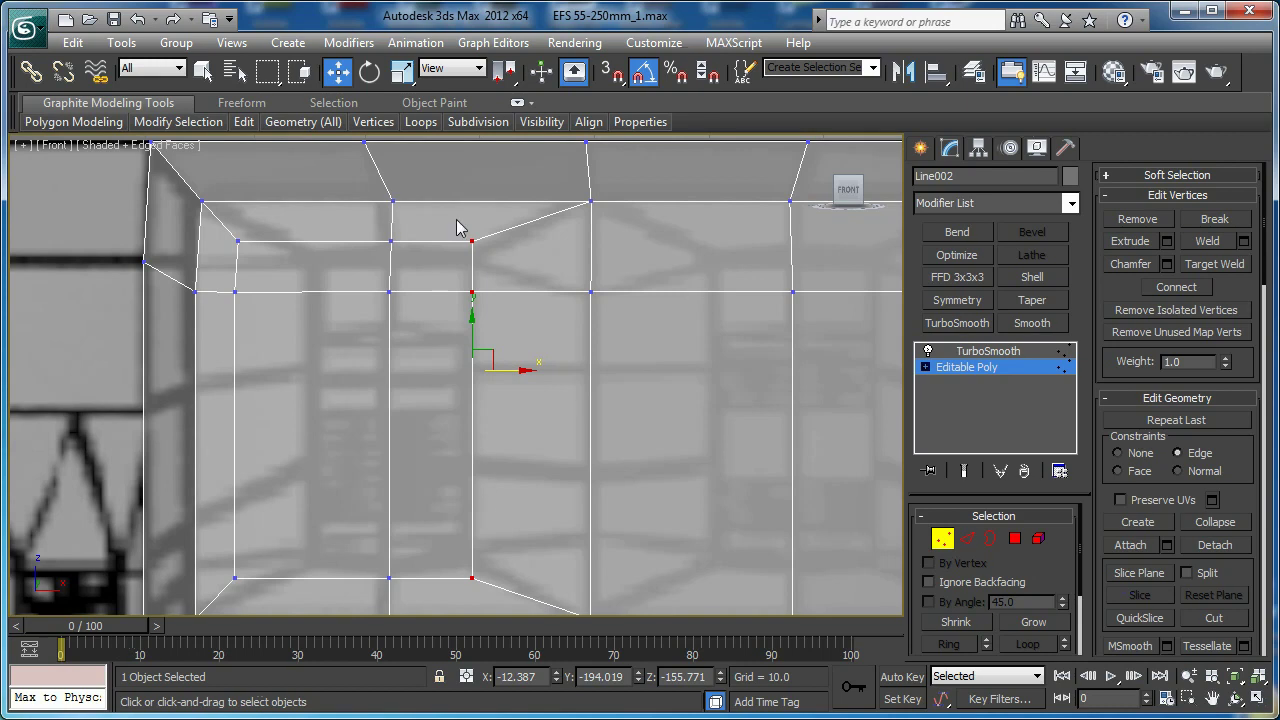
pyautogui.moveTo(213, 563); pyautogui.dragTo(213, 588)
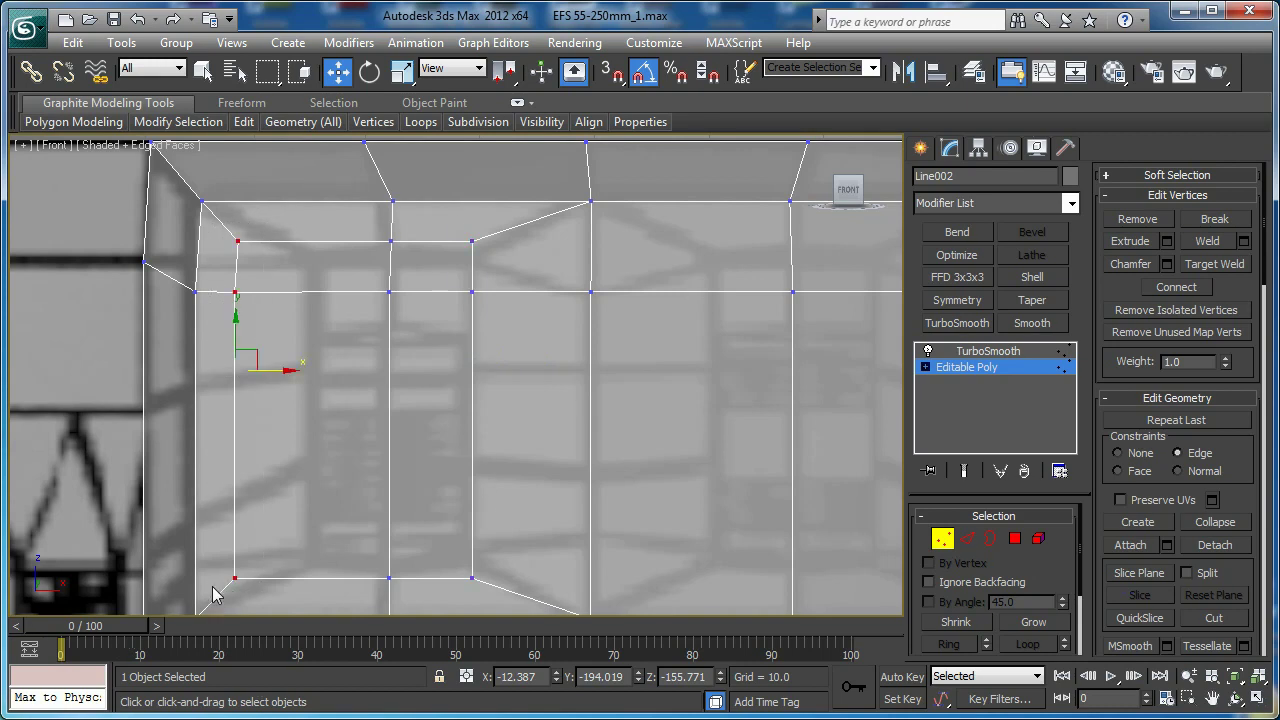
pyautogui.moveTo(264, 369); pyautogui.dragTo(334, 364)
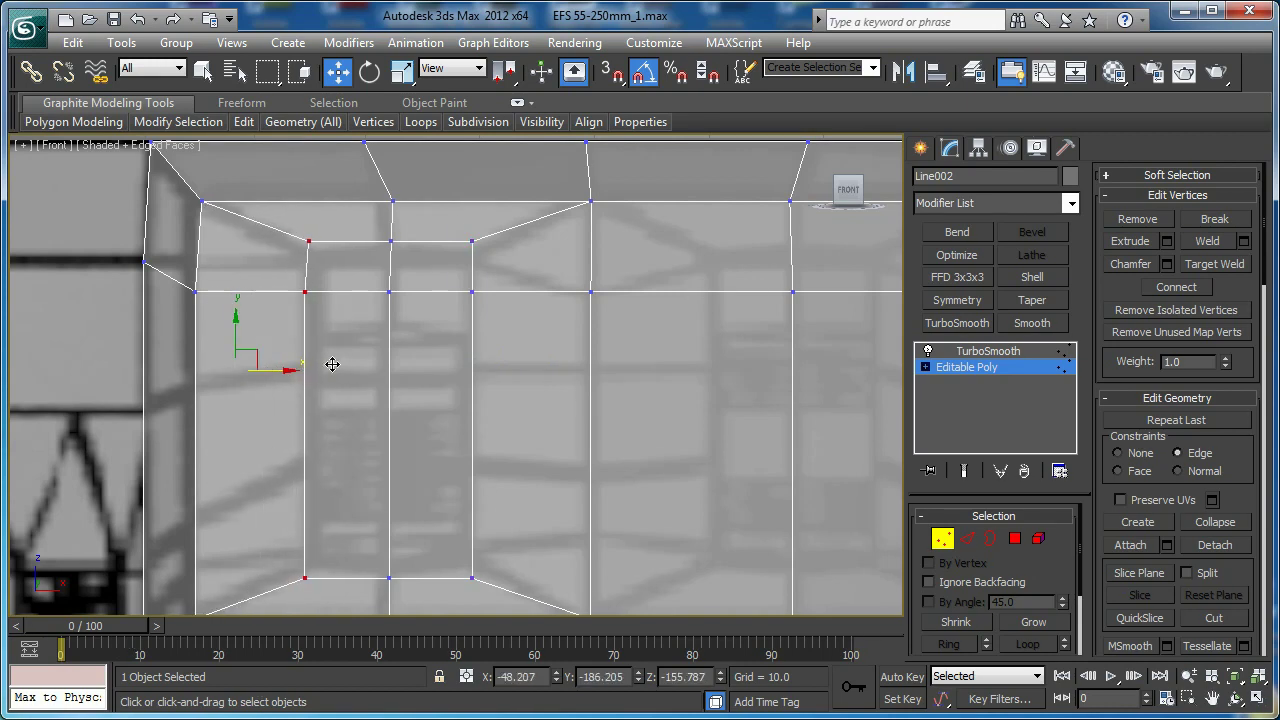
# Lower the inset's top vertices to the reference outline, leaving the middle one slightly above the corners
pyautogui.click(310, 239)
pyautogui.moveTo(331, 241); pyautogui.dragTo(284, 319)
pyautogui.press('s')
pyautogui.click(389, 242)
pyautogui.moveTo(391, 259); pyautogui.dragTo(391, 231)
pyautogui.click(473, 242)
pyautogui.click(391, 241)
pyautogui.moveTo(504, 222); pyautogui.dragTo(446, 288)
pyautogui.keyDown('ctrl'); pyautogui.moveTo(296, 268); pyautogui.dragTo(414, 246); pyautogui.keyUp('ctrl')
pyautogui.keyDown('ctrl'); pyautogui.click(391, 262); pyautogui.keyUp('ctrl')
pyautogui.moveTo(420, 288); pyautogui.dragTo(420, 252, button='middle')
pyautogui.moveTo(410, 155); pyautogui.dragTo(413, 206, button='middle')
pyautogui.moveTo(425, 423); pyautogui.dragTo(428, 254, button='middle')
# Try to raise the inset's two lower corner vertices one at a time, and undo the moves
pyautogui.moveTo(537, 393); pyautogui.dragTo(462, 431)
pyautogui.moveTo(477, 379); pyautogui.dragTo(477, 351)
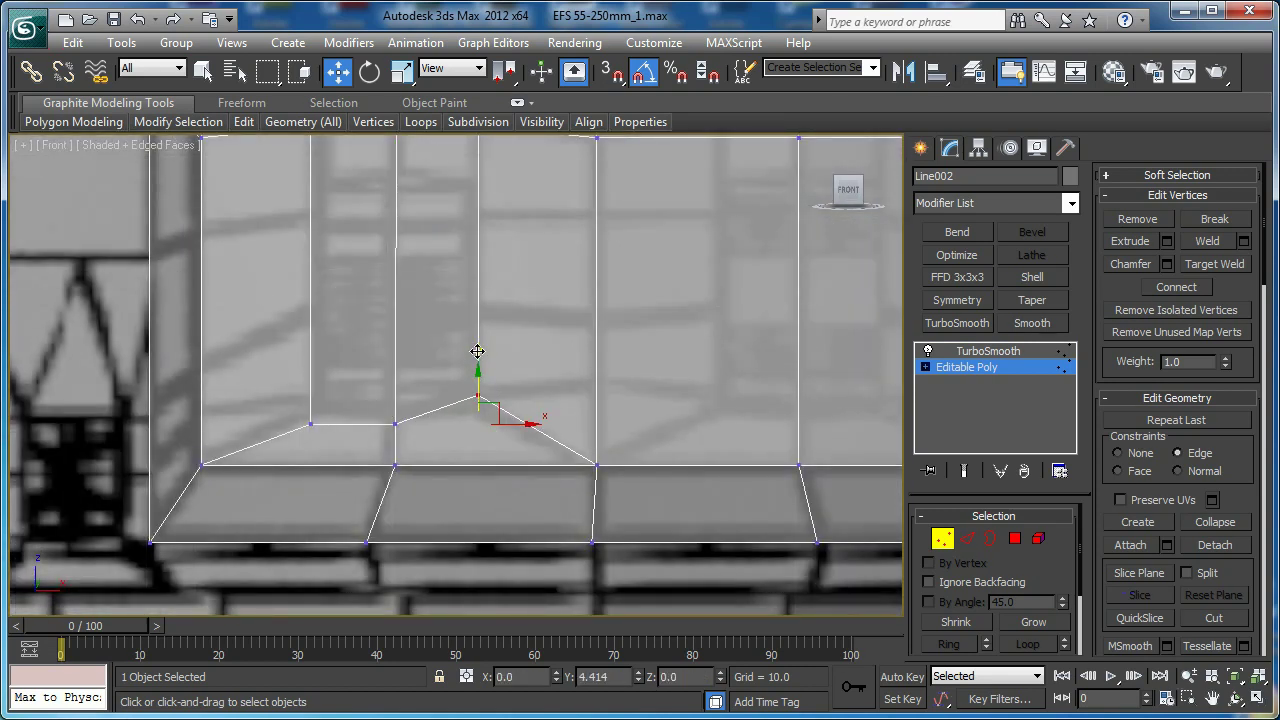
pyautogui.moveTo(321, 414); pyautogui.dragTo(295, 433)
pyautogui.moveTo(310, 382); pyautogui.dragTo(311, 370)
pyautogui.moveTo(511, 366); pyautogui.dragTo(468, 406)
pyautogui.press('s')
pyautogui.moveTo(478, 357); pyautogui.dragTo(314, 408)
pyautogui.hotkey('ctrl', 'z')
pyautogui.press('s')
pyautogui.moveTo(479, 359); pyautogui.dragTo(480, 366)
pyautogui.hotkey('ctrl', 'z')
pyautogui.hotkey('ctrl', 'z')
pyautogui.hotkey('ctrl', 'z')
pyautogui.hotkey('ctrl', 'z')
pyautogui.hotkey('ctrl', 'z')
# Raise both lower corner vertices of the left inset together, slightly above its bottom middle vertex
pyautogui.keyDown('ctrl'); pyautogui.click(311, 424); pyautogui.keyUp('ctrl')
pyautogui.moveTo(391, 394); pyautogui.dragTo(424, 466)
pyautogui.moveTo(432, 400); pyautogui.dragTo(416, 512, button='middle')
pyautogui.scroll(-2, 514, 412)
pyautogui.moveTo(655, 346); pyautogui.dragTo(566, 344, button='middle')
pyautogui.scroll(-2, 566, 344)
# Inset the four faces in the block's right half and shape the inset's vertices to the right switch outline
pyautogui.press('4')
pyautogui.click(518, 284)
pyautogui.keyDown('ctrl'); pyautogui.click(573, 290); pyautogui.keyUp('ctrl')
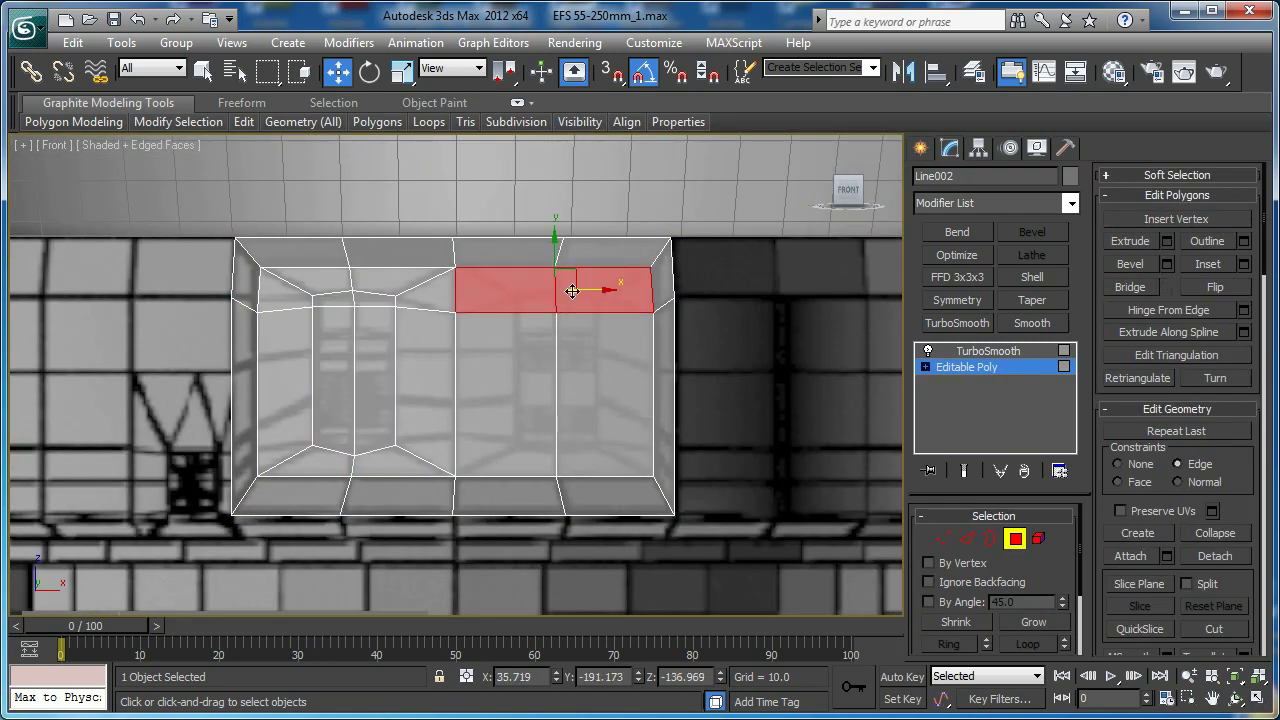
pyautogui.keyDown('ctrl'); pyautogui.click(569, 372); pyautogui.keyUp('ctrl')
pyautogui.keyDown('ctrl'); pyautogui.click(524, 373); pyautogui.keyUp('ctrl')
pyautogui.press('1')
pyautogui.scroll(2, 524, 372)
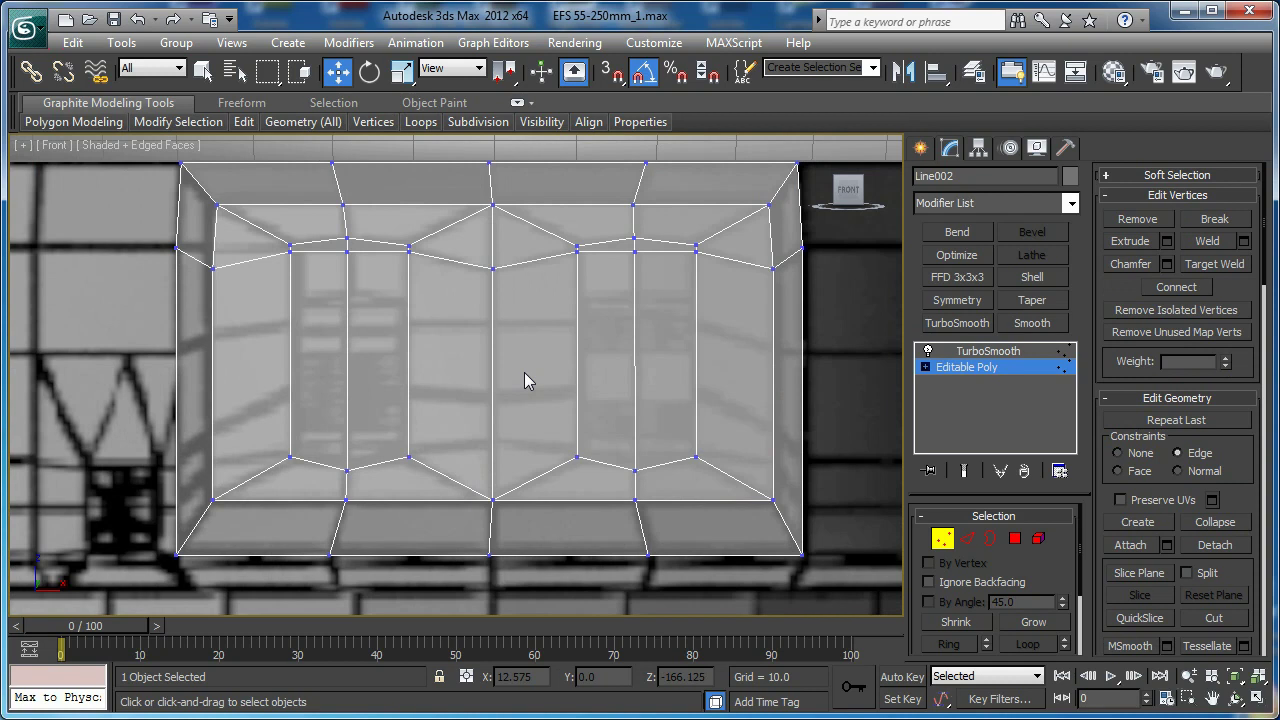
# Return to polygon editing and unhide all hidden polygons of the lens rear body
pyautogui.press('4')
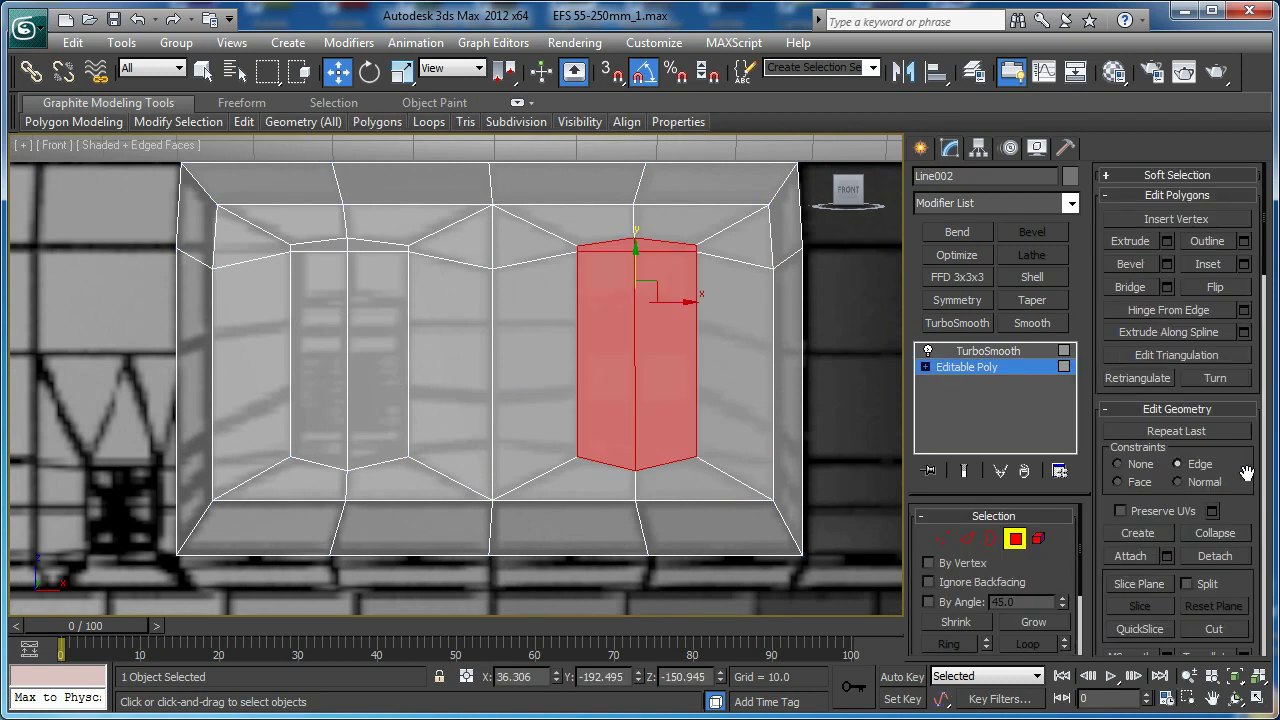
pyautogui.scroll(-5, 1246, 473)
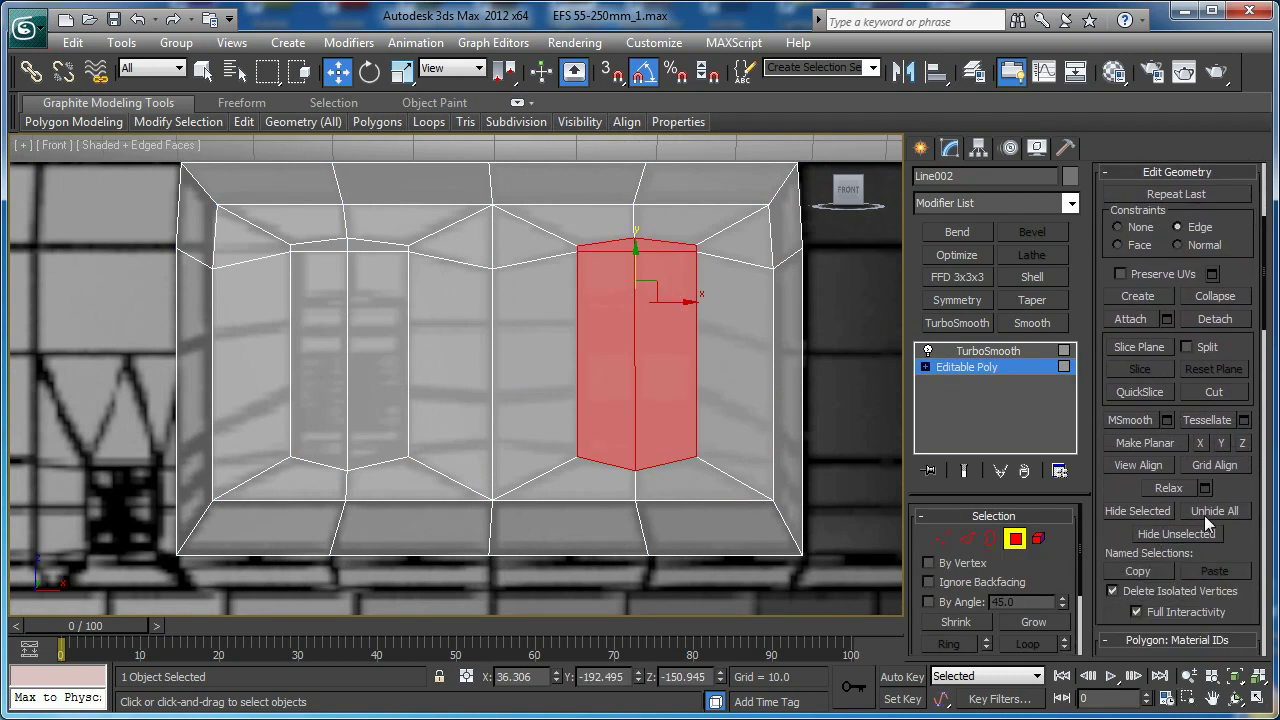
pyautogui.click(1208, 515)
pyautogui.moveTo(572, 381); pyautogui.dragTo(564, 380, button='middle')
pyautogui.moveTo(277, 327); pyautogui.dragTo(345, 317, button='middle')
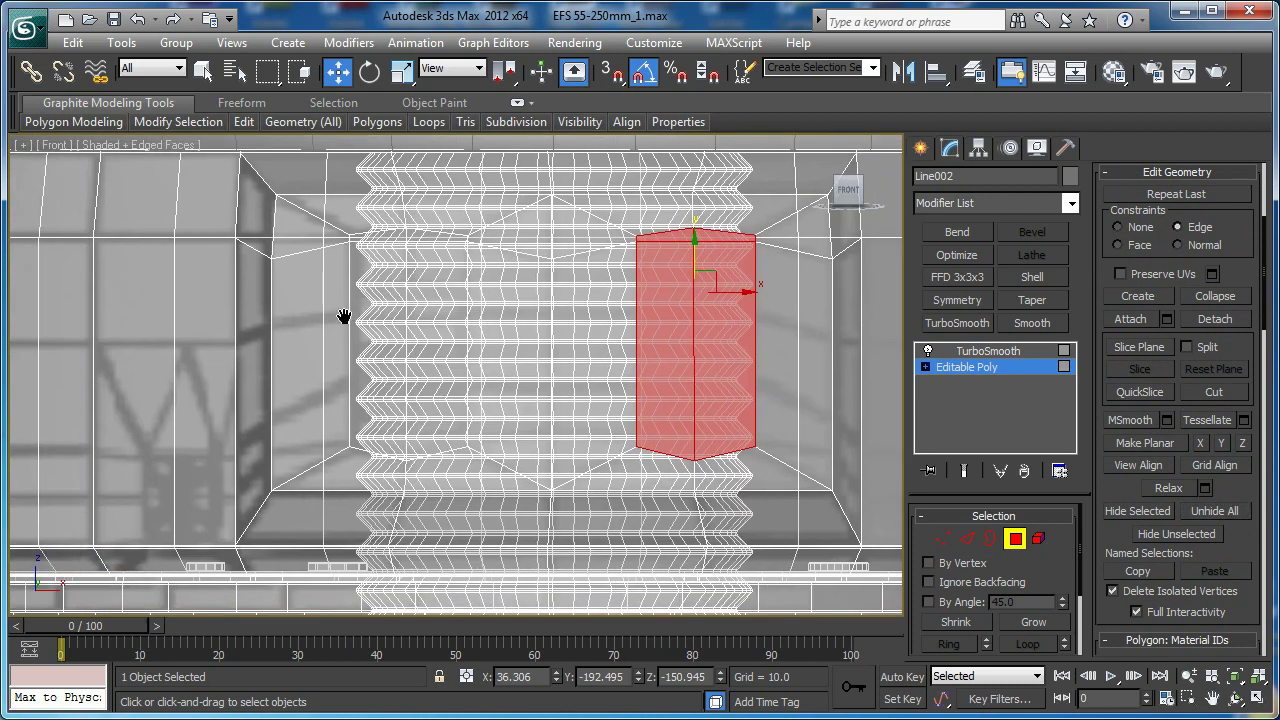
# Connect the ring of vertical edges around the rear band with 1 segment, slid up to the upper grid line in the reference
pyautogui.press('2')
pyautogui.click(273, 330)
pyautogui.hotkey('alt', 'r')
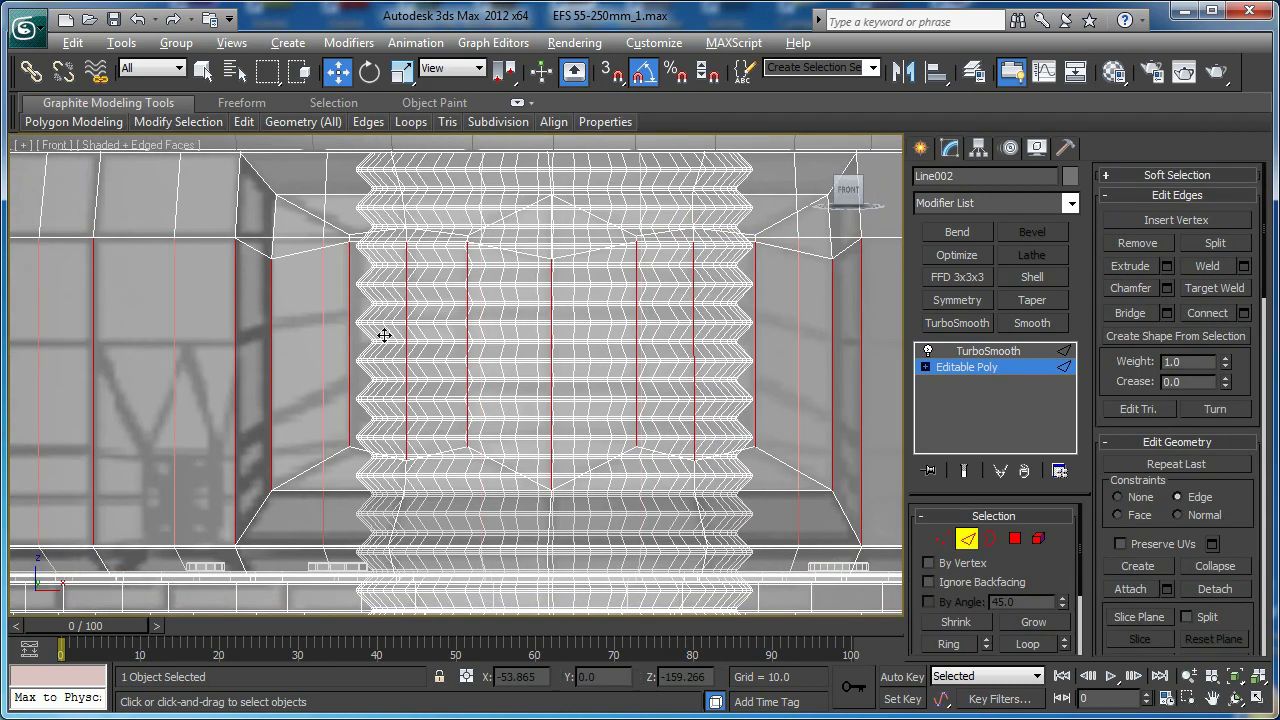
pyautogui.click(1244, 313)
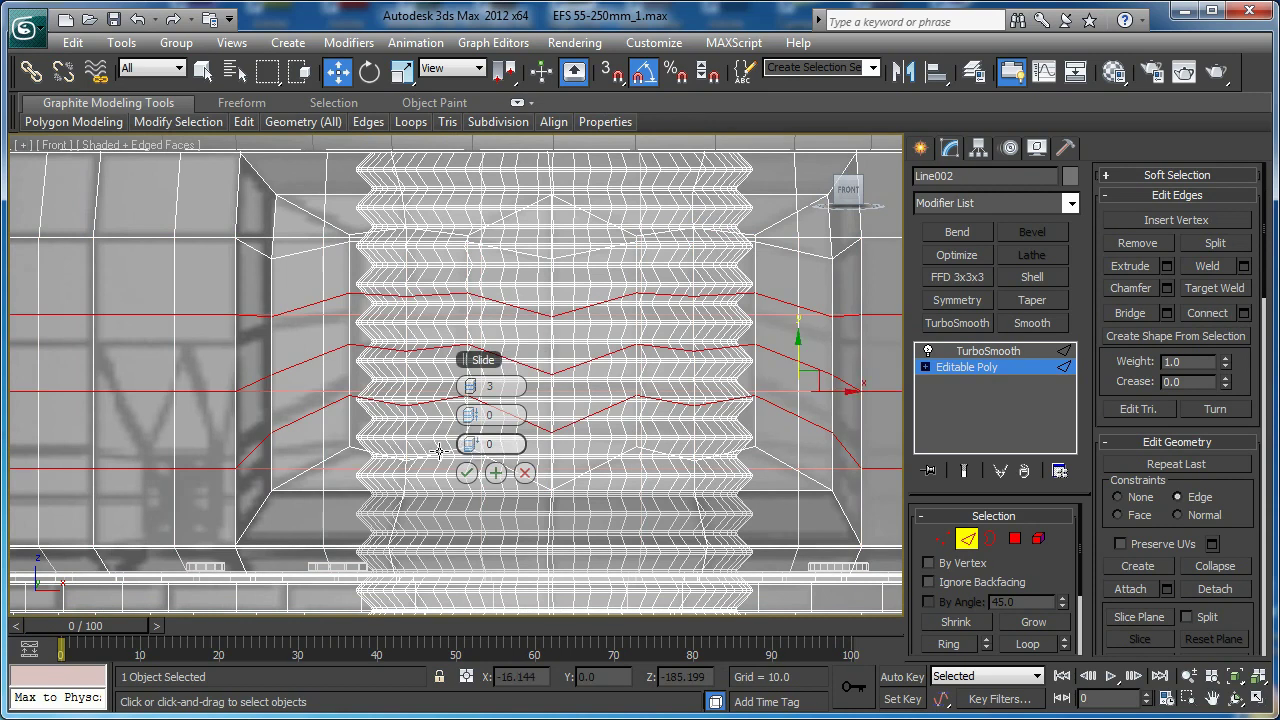
pyautogui.rightClick(473, 390)
pyautogui.moveTo(482, 444); pyautogui.dragTo(332, 509)
pyautogui.click(466, 473)
# Connect the edge ring below the new loop with 1 segment and a slide of -9 to match the next reference line
pyautogui.click(272, 414)
pyautogui.hotkey('alt', 'r')
pyautogui.moveTo(290, 416); pyautogui.dragTo(569, 406, button='middle')
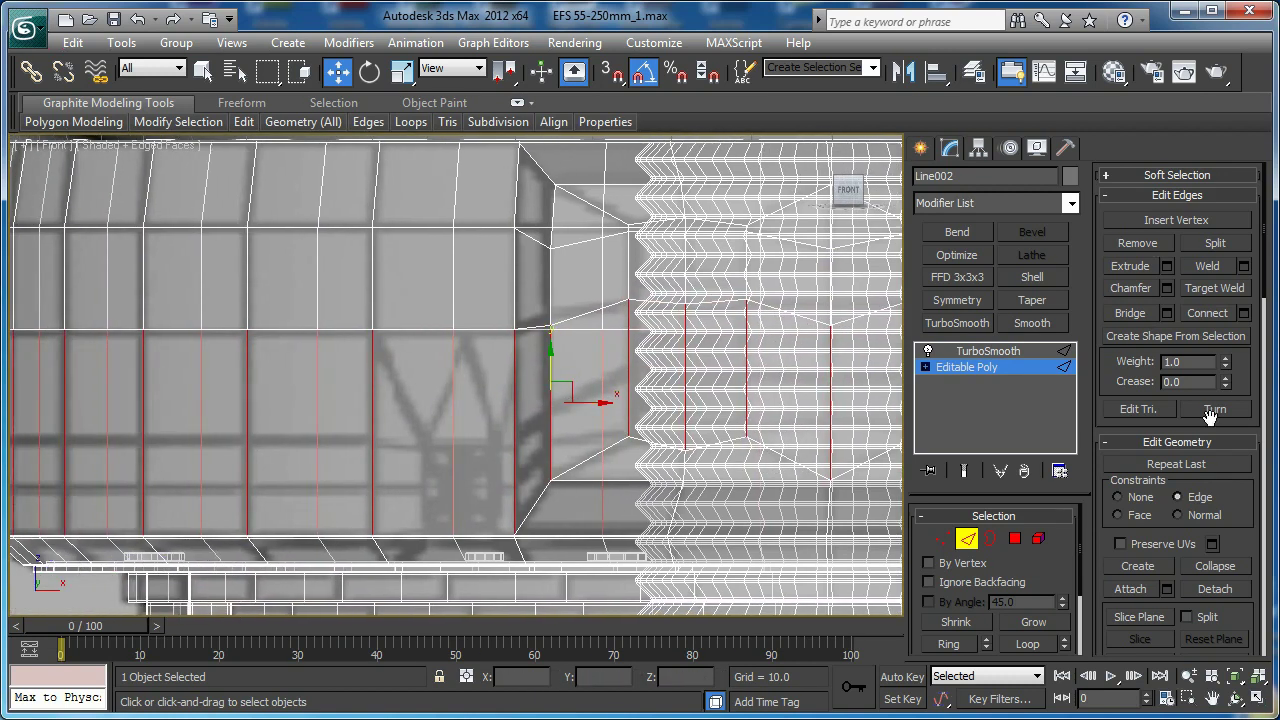
pyautogui.click(1244, 314)
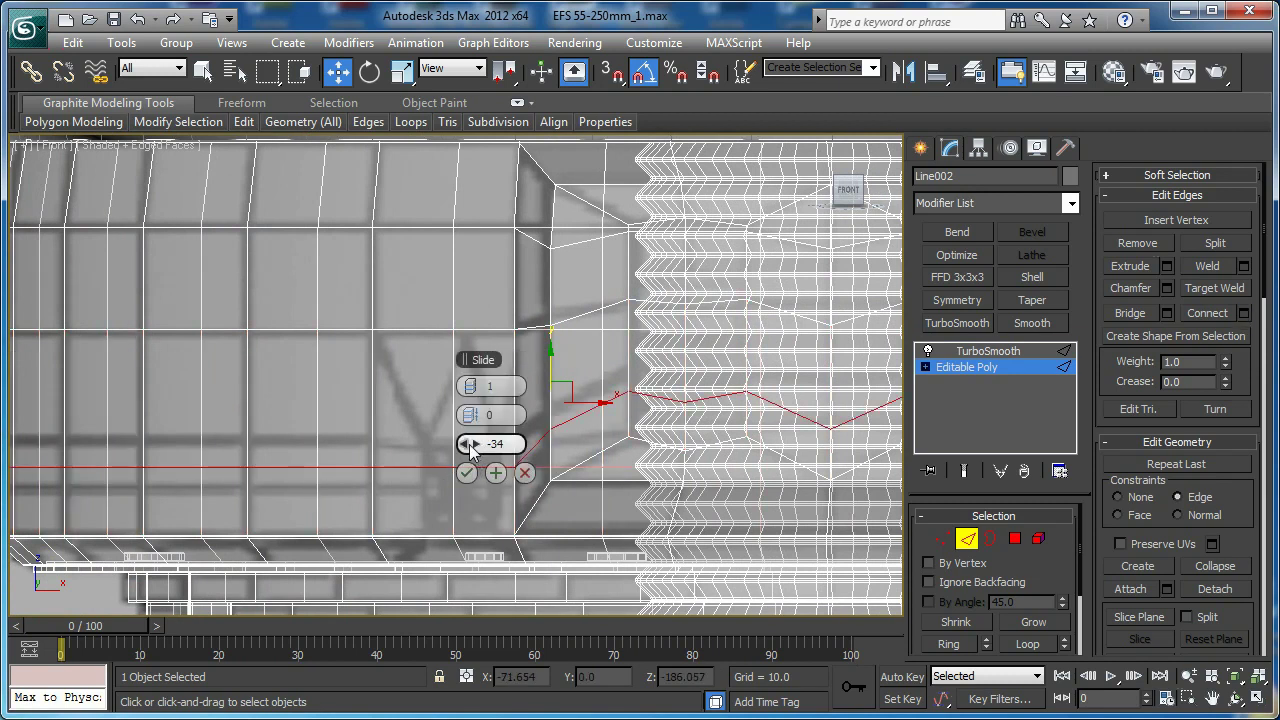
pyautogui.moveTo(472, 447); pyautogui.dragTo(573, 439)
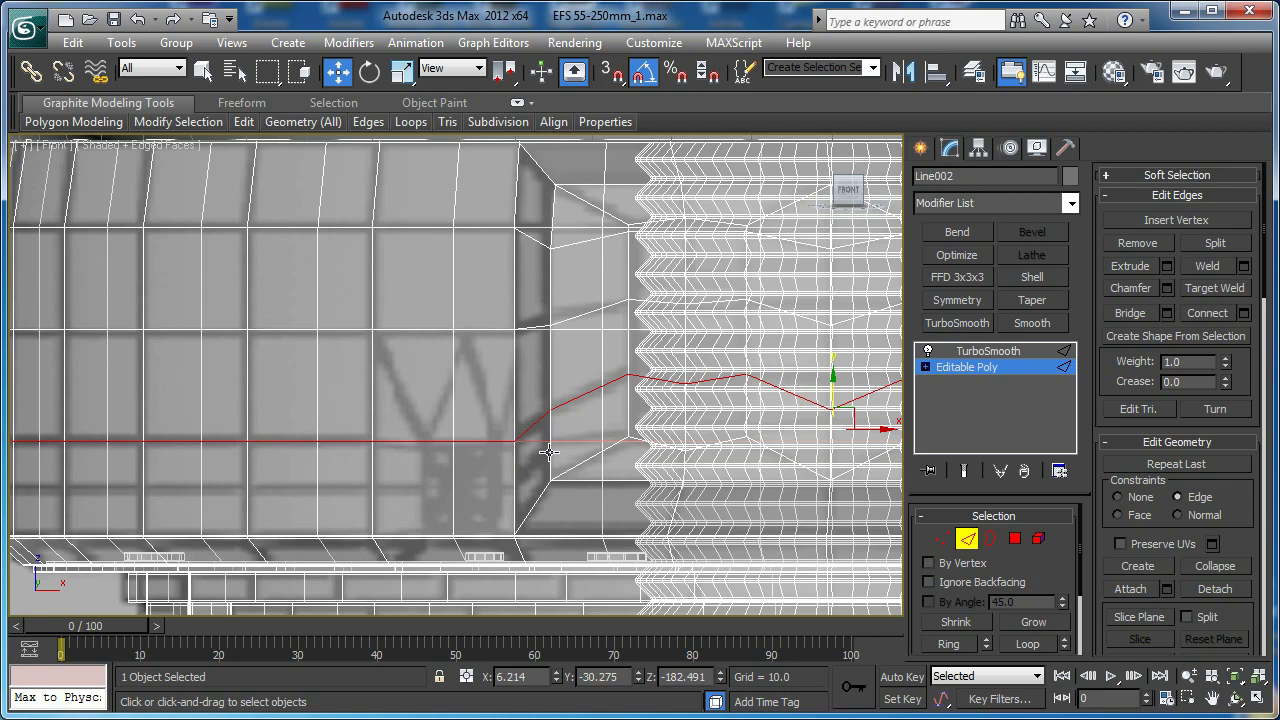
# Connect the lowest edge ring of the band with 1 segment slid onto the bottom reference line, and switch to polygon editing
pyautogui.click(549, 452)
pyautogui.hotkey('alt', 'r')
pyautogui.click(1245, 315)
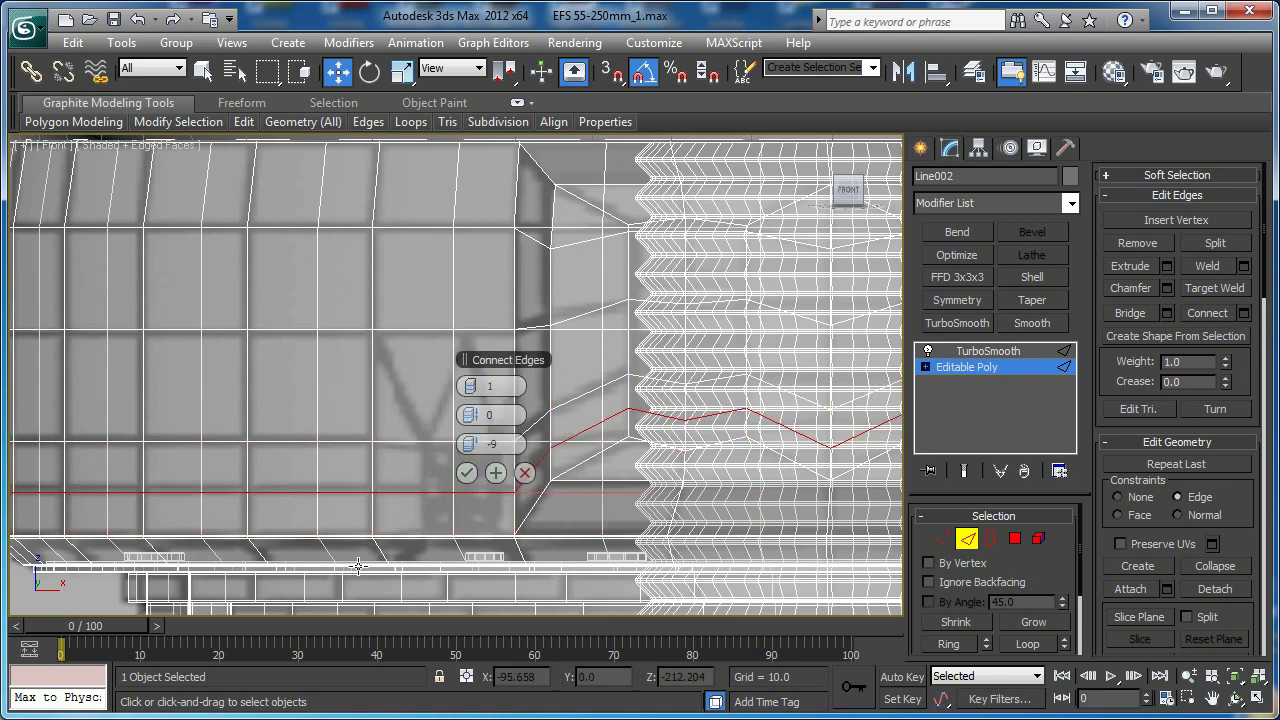
pyautogui.moveTo(487, 442); pyautogui.dragTo(495, 442)
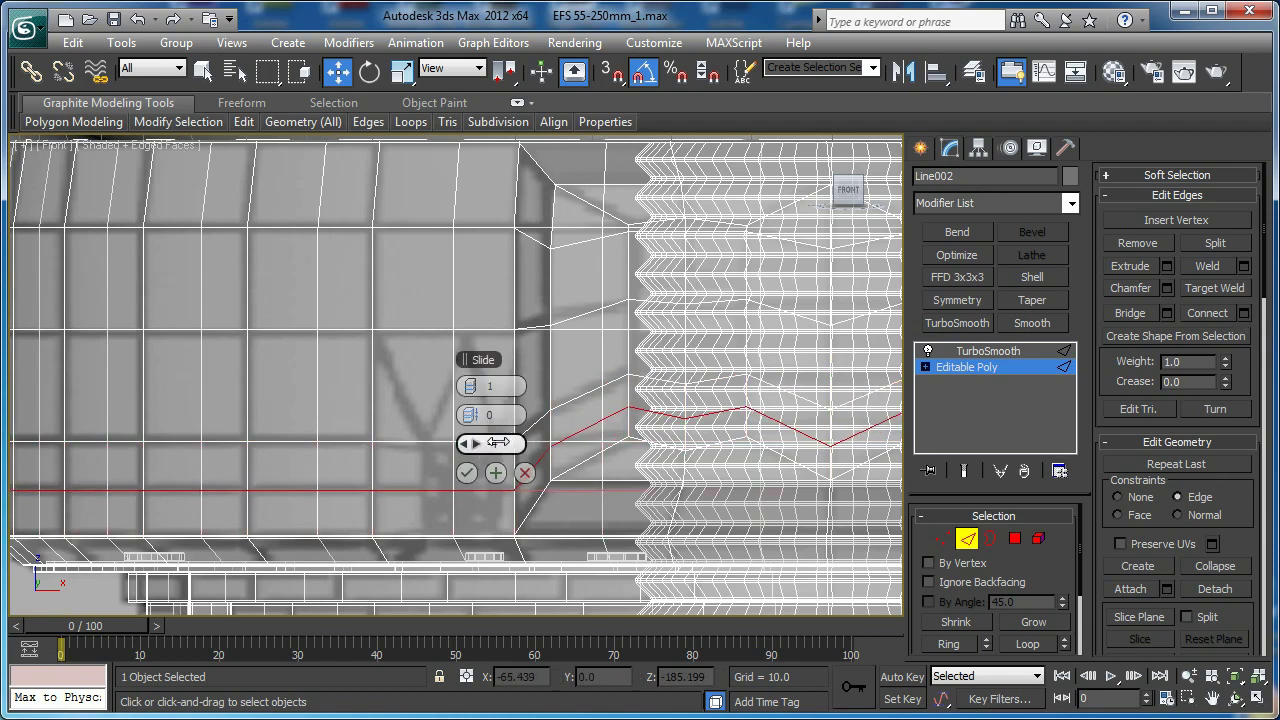
pyautogui.click(464, 471)
pyautogui.press('4')
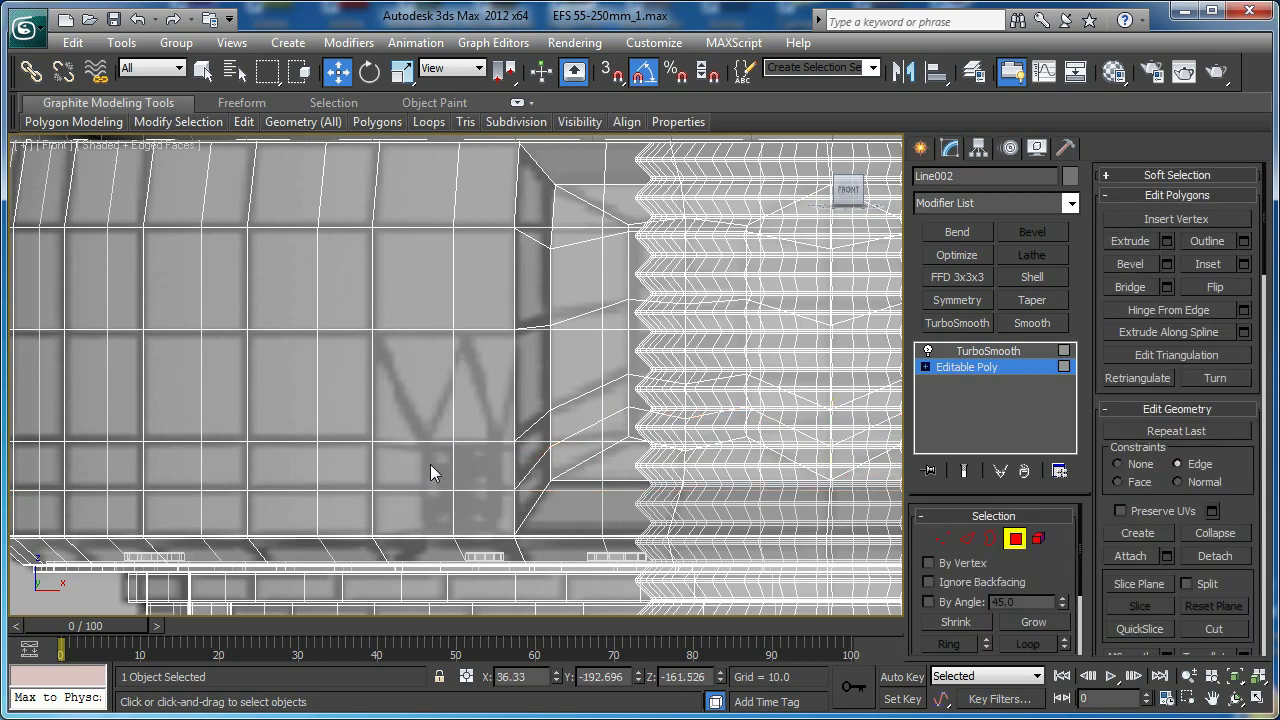
# Select the adjacent polygons at the lower end of the rear band and compare that area with the EF-S Mount photo in Windows Photo Viewer
pyautogui.click(430, 464)
pyautogui.keyDown('ctrl'); pyautogui.click(430, 514); pyautogui.keyUp('ctrl')
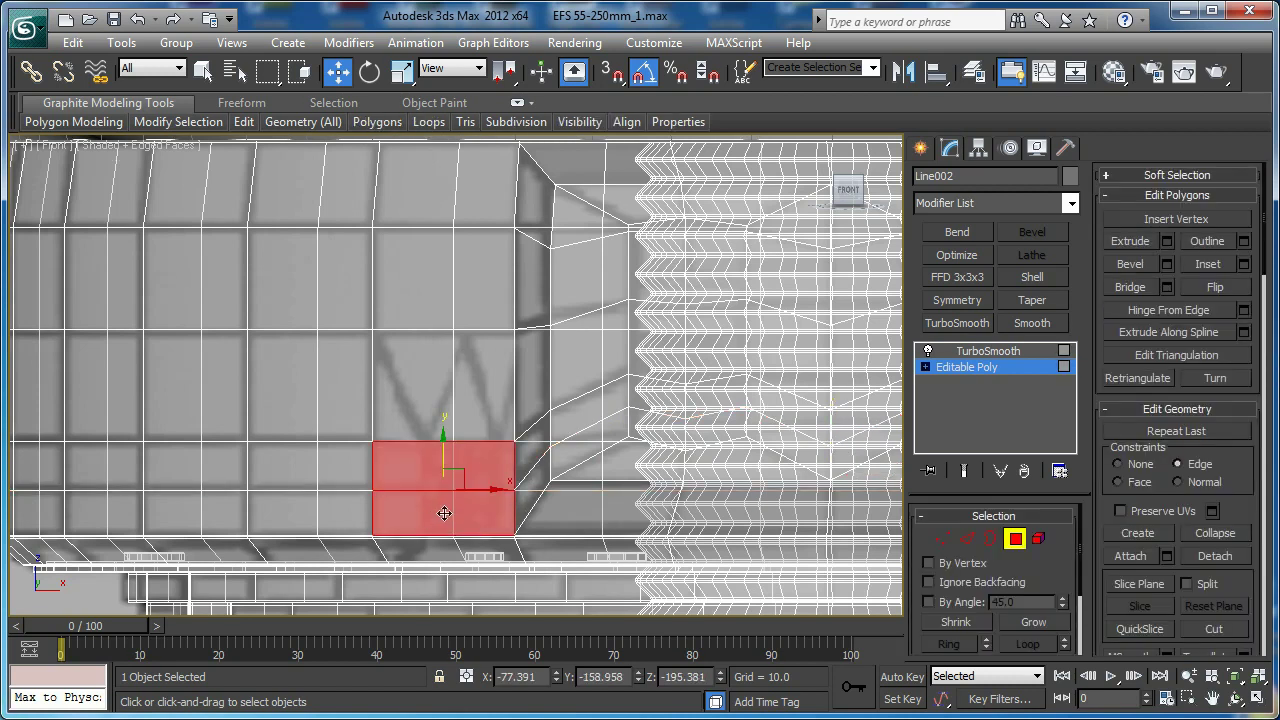
pyautogui.scroll(-2, 430, 512)
pyautogui.press('p')
pyautogui.press('z')
pyautogui.keyDown('alt'); pyautogui.moveTo(431, 507); pyautogui.dragTo(377, 510, button='middle'); pyautogui.keyUp('alt')
pyautogui.scroll(-3, 378, 508)
pyautogui.keyDown('alt'); pyautogui.moveTo(397, 468); pyautogui.dragTo(537, 446, button='middle'); pyautogui.keyUp('alt')
pyautogui.scroll(-2, 551, 467)
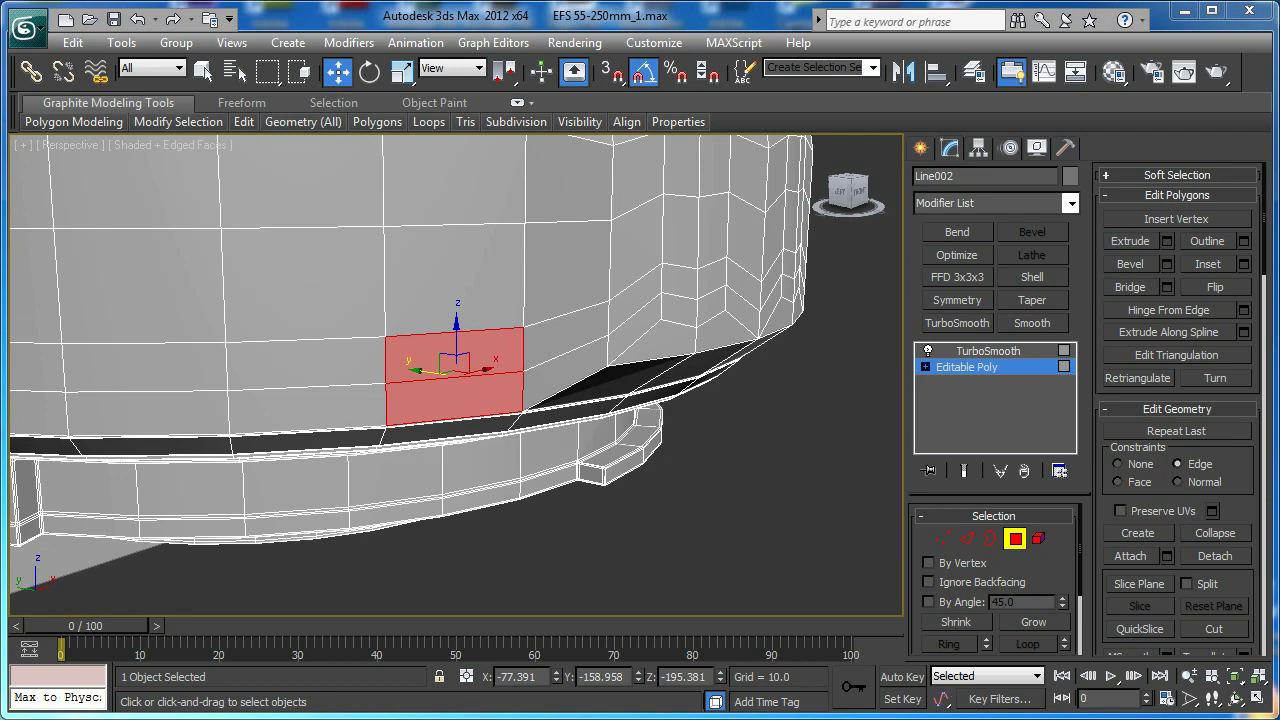
pyautogui.hotkey('alt', 'Tab')
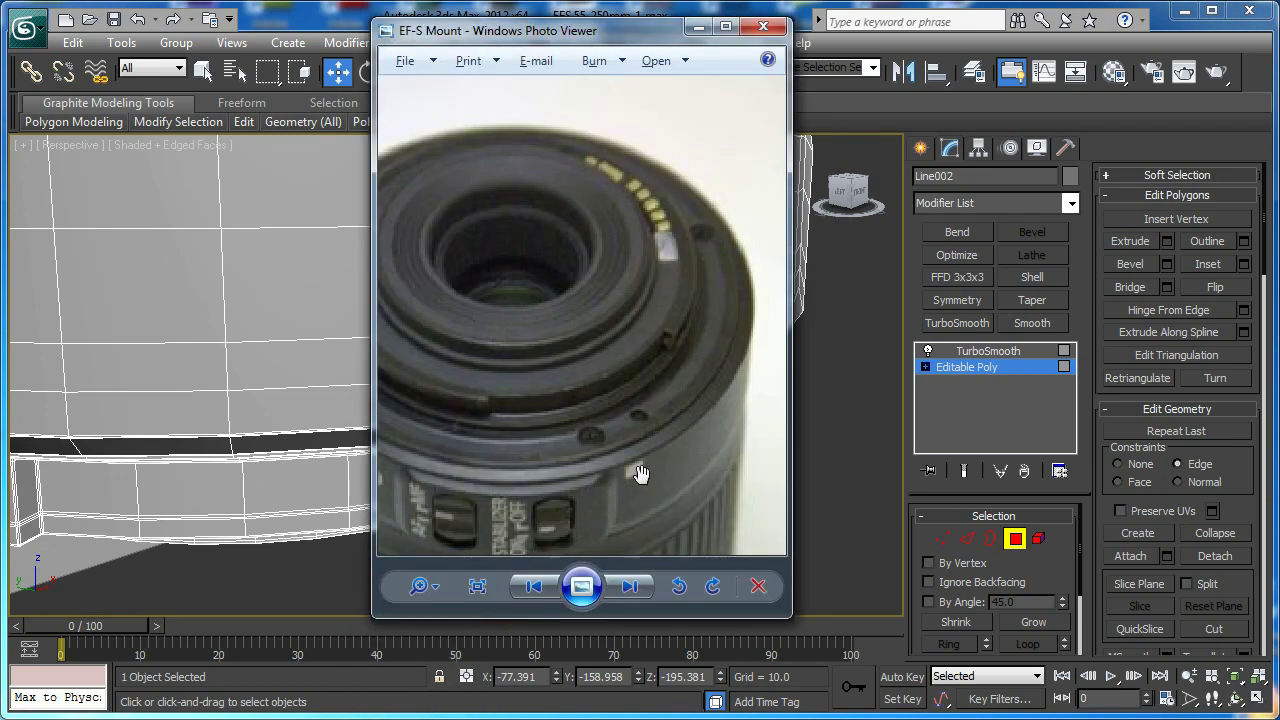
pyautogui.click(698, 25)
# Connect the three horizontal edges of the lower rear band panel with 2 segments and a pinch of 37
pyautogui.press('2')
pyautogui.click(465, 374)
pyautogui.keyDown('ctrl'); pyautogui.click(461, 334); pyautogui.keyUp('ctrl')
pyautogui.keyDown('alt'); pyautogui.moveTo(462, 334); pyautogui.dragTo(480, 435, button='middle'); pyautogui.keyUp('alt')
pyautogui.scroll(5, 480, 435)
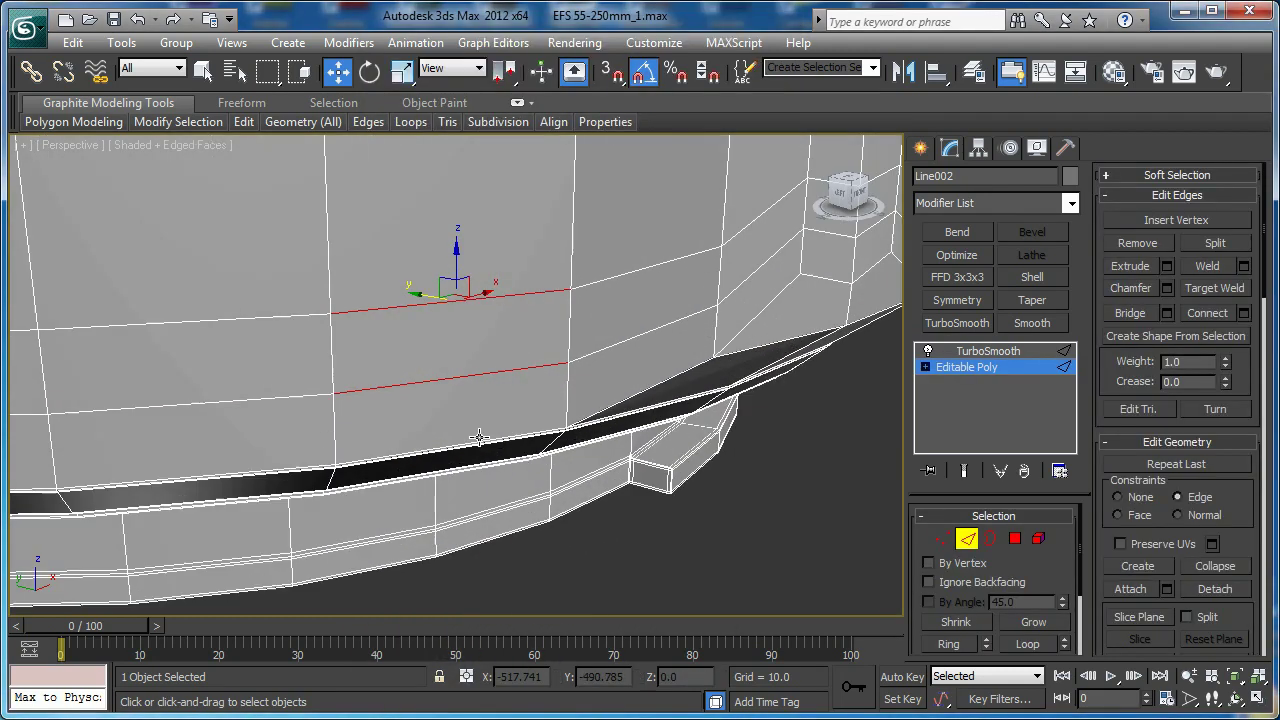
pyautogui.keyDown('ctrl'); pyautogui.click(623, 496); pyautogui.keyUp('ctrl')
pyautogui.scroll(-3, 621, 497)
pyautogui.keyDown('alt'); pyautogui.moveTo(620, 496); pyautogui.dragTo(593, 430, button='middle'); pyautogui.keyUp('alt')
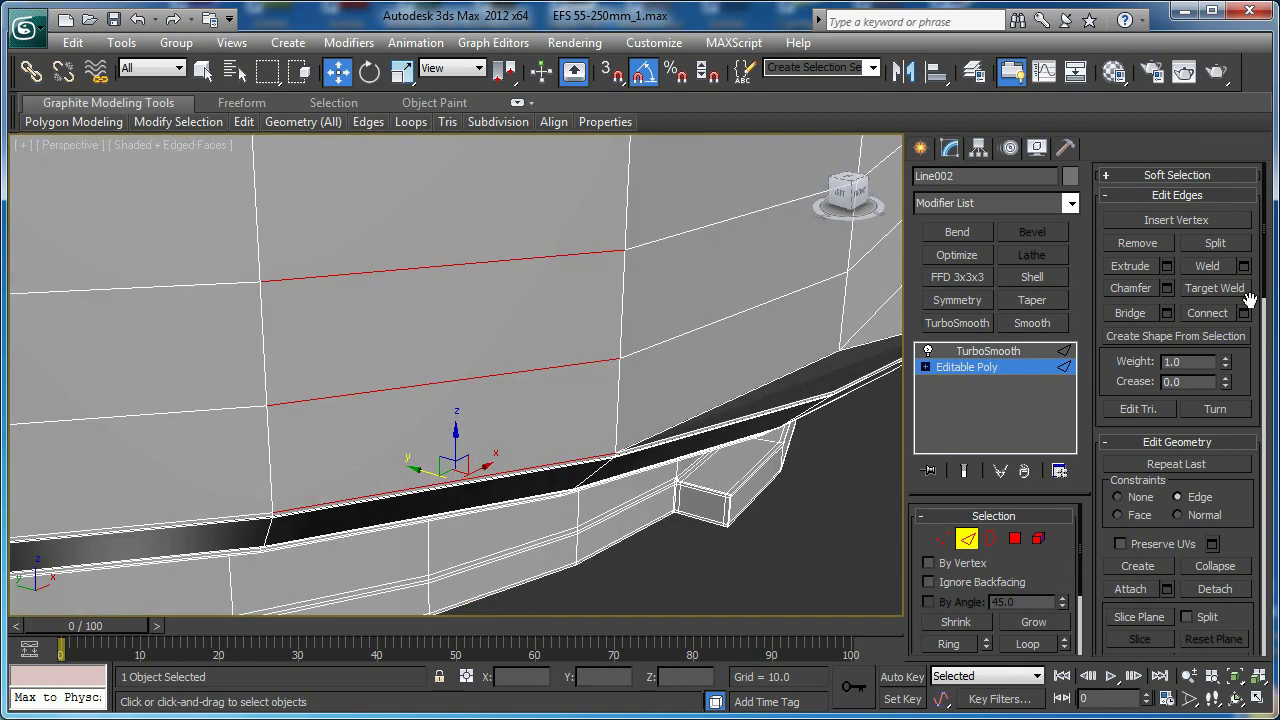
pyautogui.rightClick(478, 445)
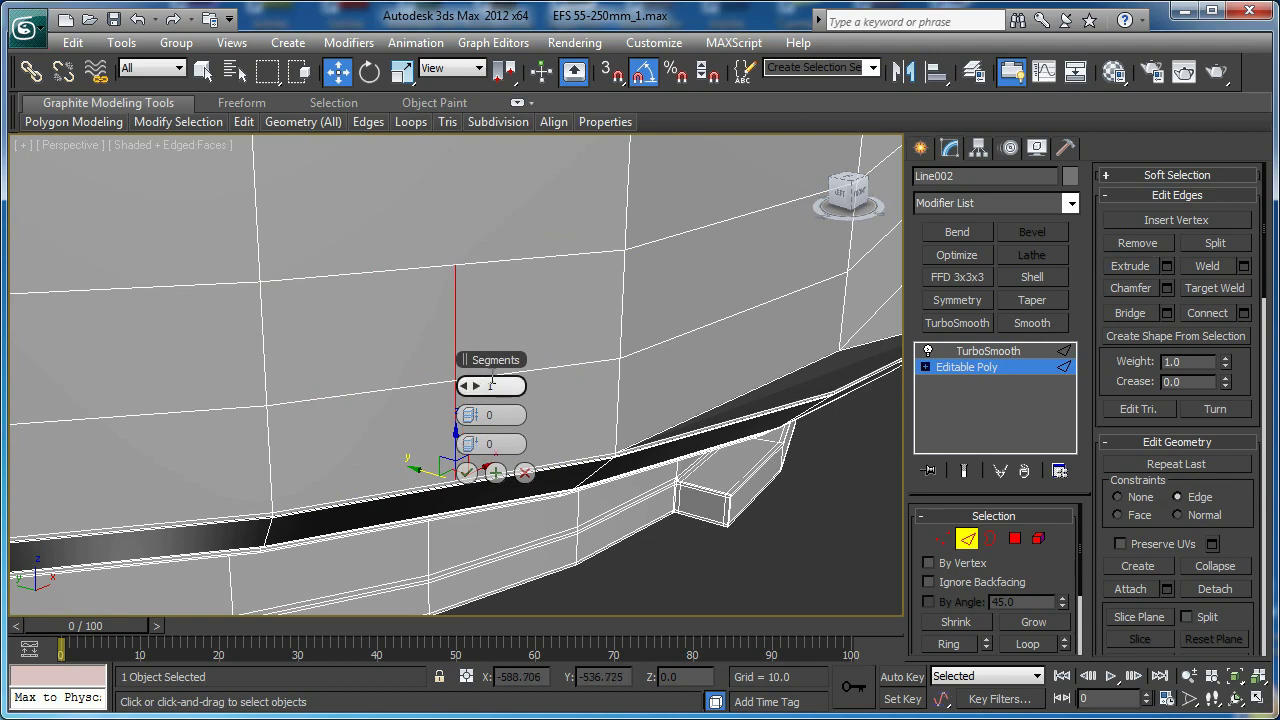
pyautogui.click(479, 388)
pyautogui.moveTo(473, 418); pyautogui.dragTo(618, 406)
# Check the spacing of the two connecting edges, reduce the pinch to 35 and apply the connection
pyautogui.moveTo(325, 337); pyautogui.dragTo(339, 288, button='middle')
pyautogui.scroll(-3, 325, 335)
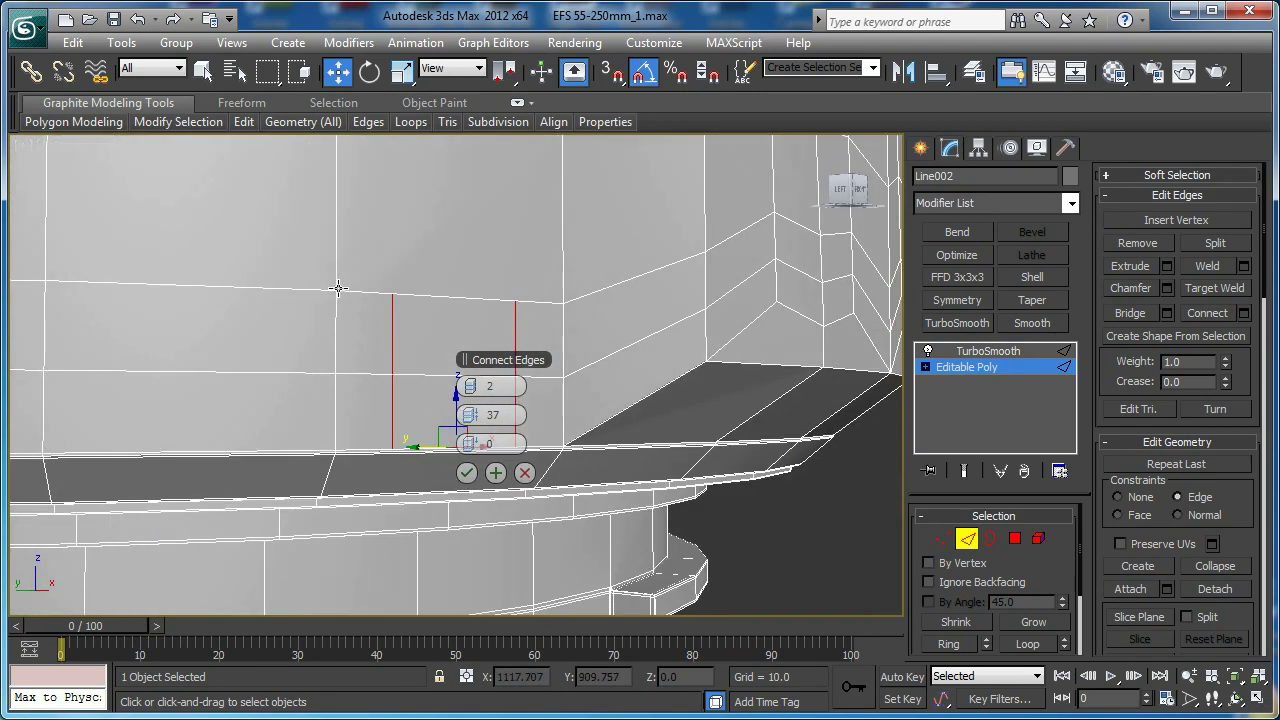
pyautogui.moveTo(500, 363); pyautogui.dragTo(701, 418)
pyautogui.keyDown('alt'); pyautogui.moveTo(580, 368); pyautogui.dragTo(388, 344, button='middle'); pyautogui.keyUp('alt')
pyautogui.scroll(2, 388, 344)
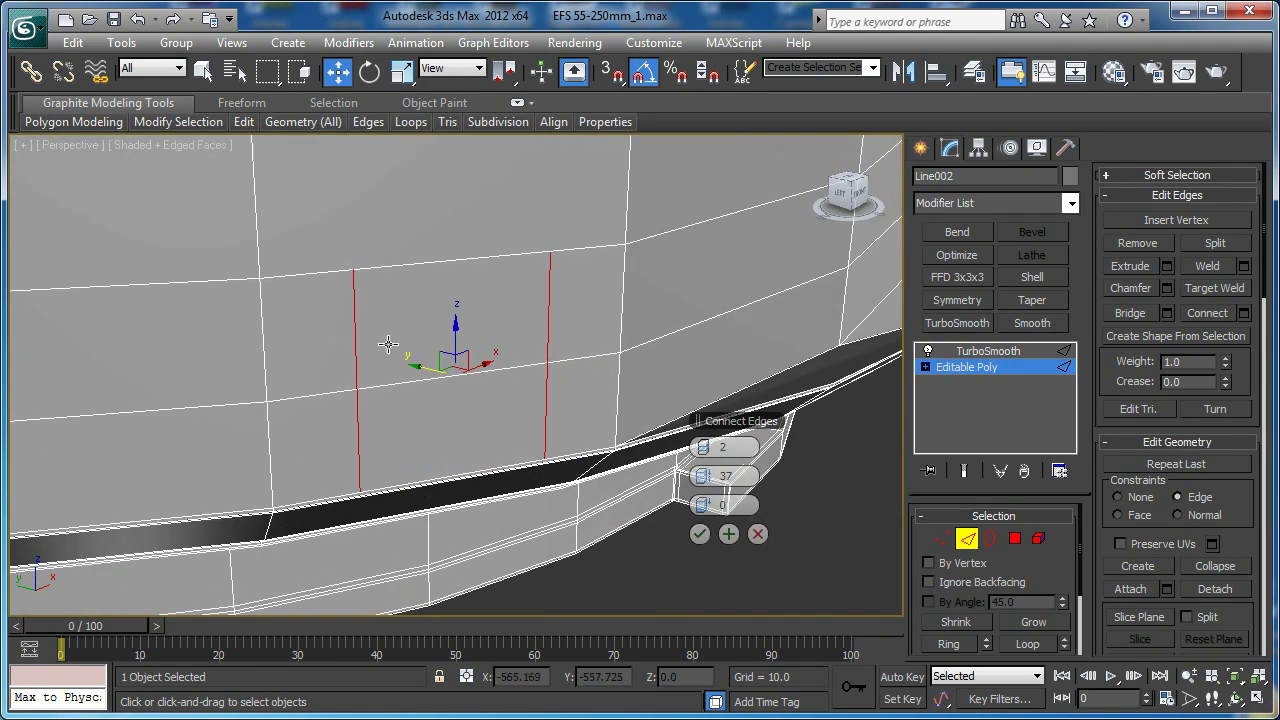
pyautogui.keyDown('alt'); pyautogui.moveTo(479, 396); pyautogui.dragTo(480, 292, button='middle'); pyautogui.keyUp('alt')
pyautogui.click(695, 480)
pyautogui.click(695, 480)
pyautogui.click(699, 533)
# Extrude the two stacked polygons between the new vertical edges inward by -3.715
pyautogui.keyDown('alt'); pyautogui.moveTo(480, 341); pyautogui.dragTo(527, 331, button='middle'); pyautogui.keyUp('alt')
pyautogui.press('4')
pyautogui.click(459, 325)
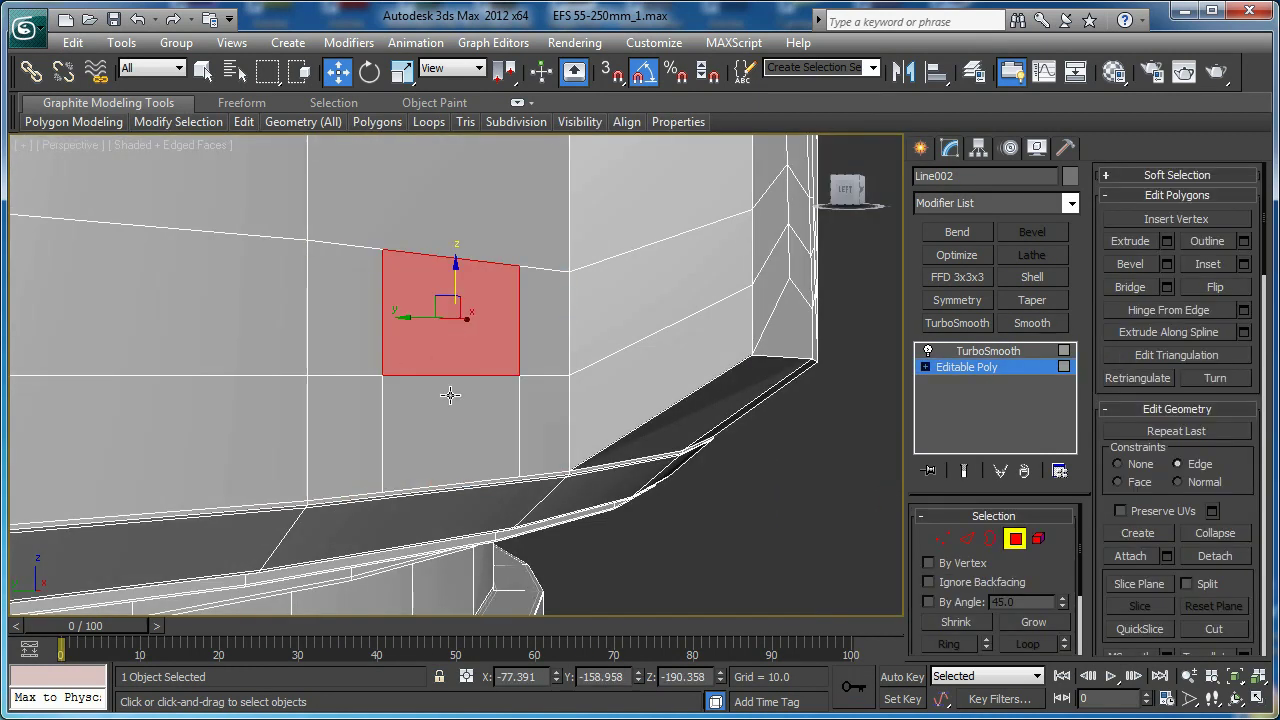
pyautogui.keyDown('ctrl'); pyautogui.click(450, 401); pyautogui.keyUp('ctrl')
pyautogui.scroll(3, 448, 425)
pyautogui.keyDown('alt'); pyautogui.moveTo(451, 409); pyautogui.dragTo(451, 431, button='middle'); pyautogui.keyUp('alt')
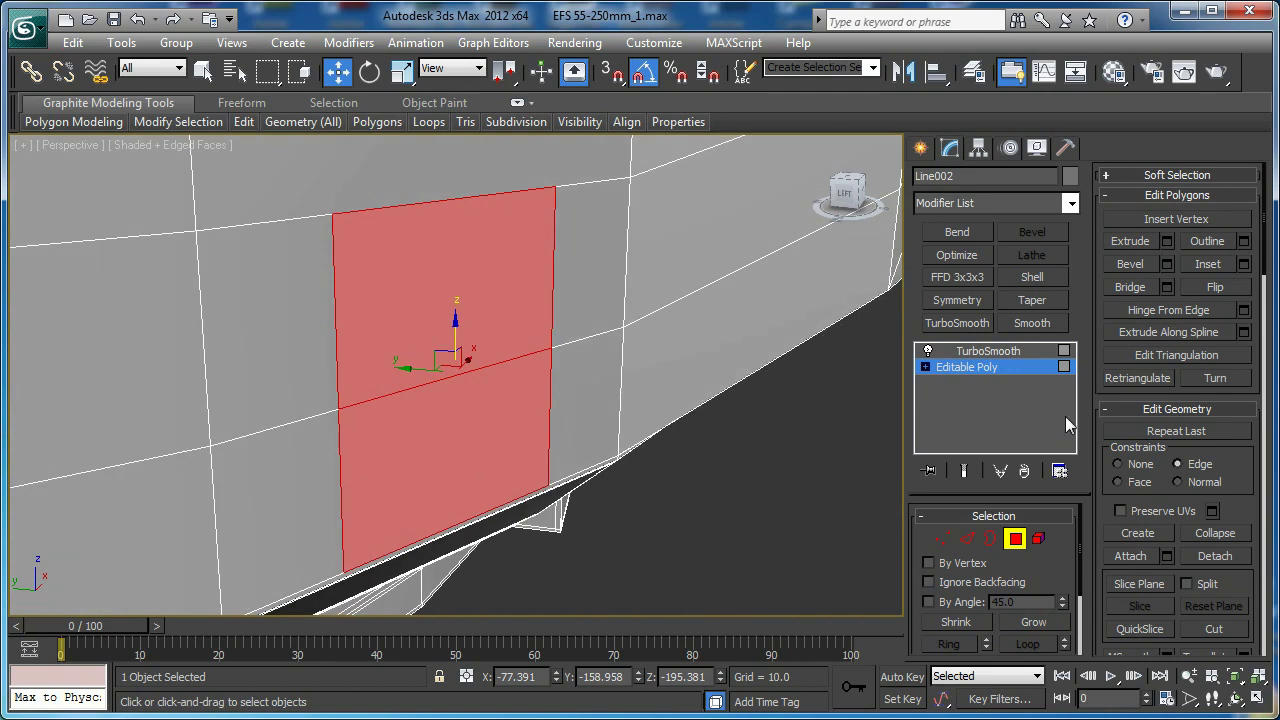
pyautogui.click(1166, 243)
pyautogui.moveTo(706, 478); pyautogui.dragTo(687, 483)
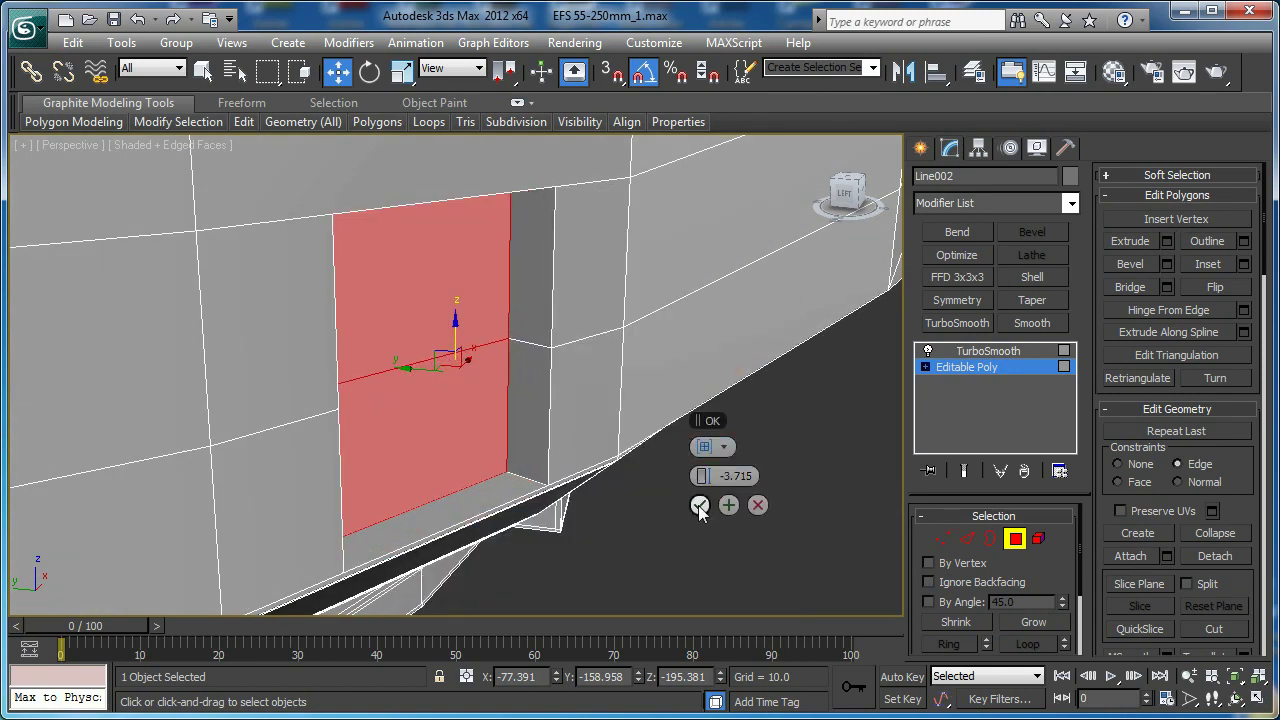
pyautogui.click(699, 505)
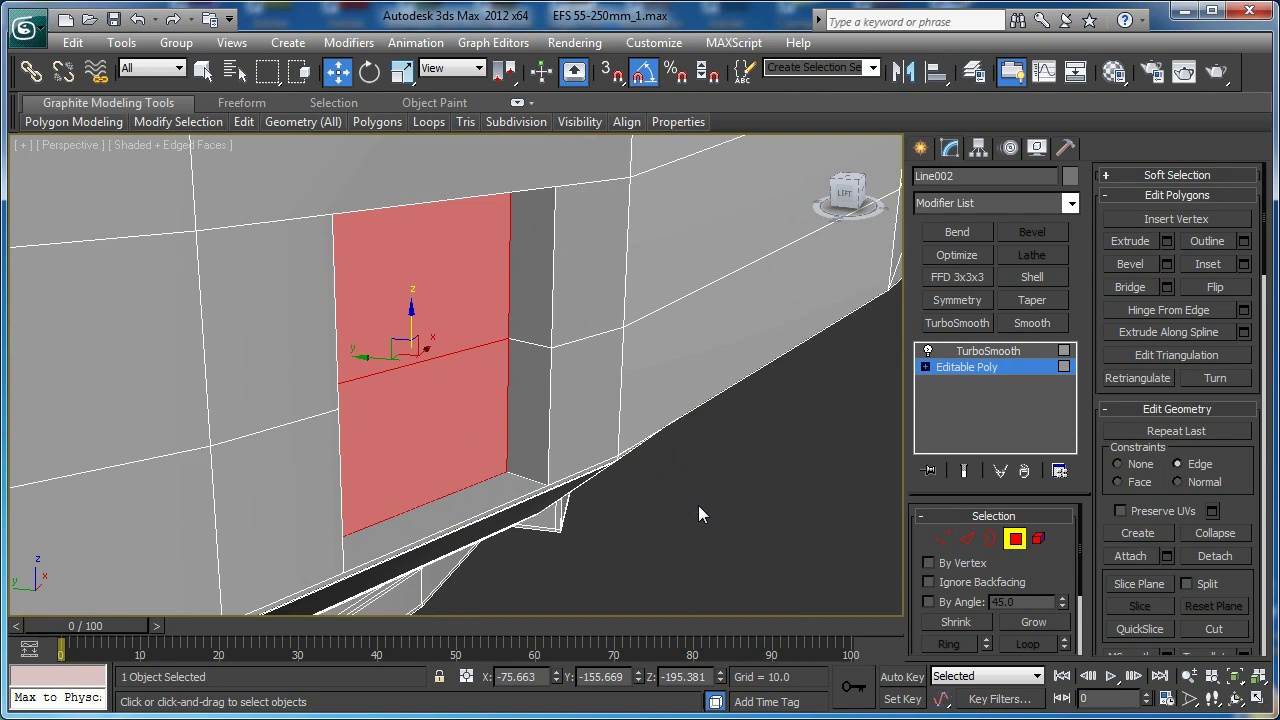
# Detach the recessed polygons as a separate object named Object002
pyautogui.click(1231, 552)
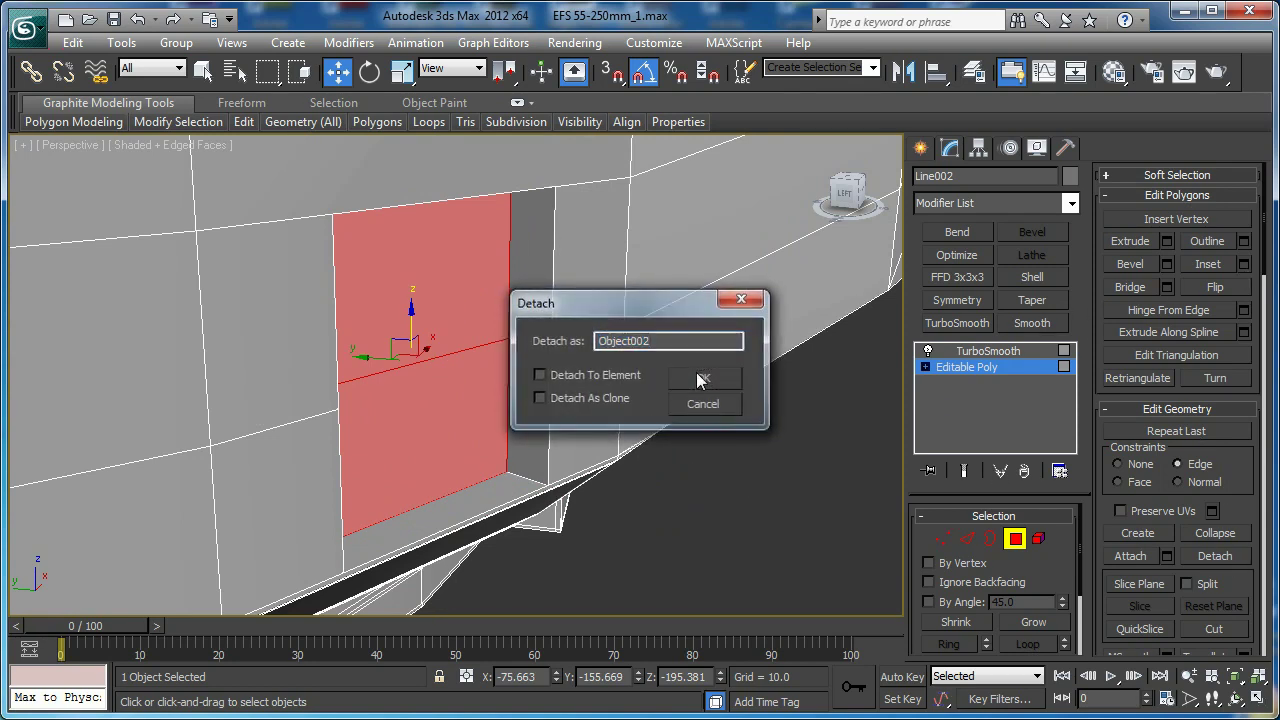
pyautogui.click(700, 378)
pyautogui.scroll(-3, 537, 437)
pyautogui.moveTo(469, 349)
pyautogui.keyDown('alt'); pyautogui.mouseDown(button='middle')
pyautogui.moveTo(523, 340)
pyautogui.moveTo(457, 352)
pyautogui.mouseUp(button='middle'); pyautogui.keyUp('alt')
pyautogui.moveTo(383, 389); pyautogui.dragTo(400, 362, button='middle')
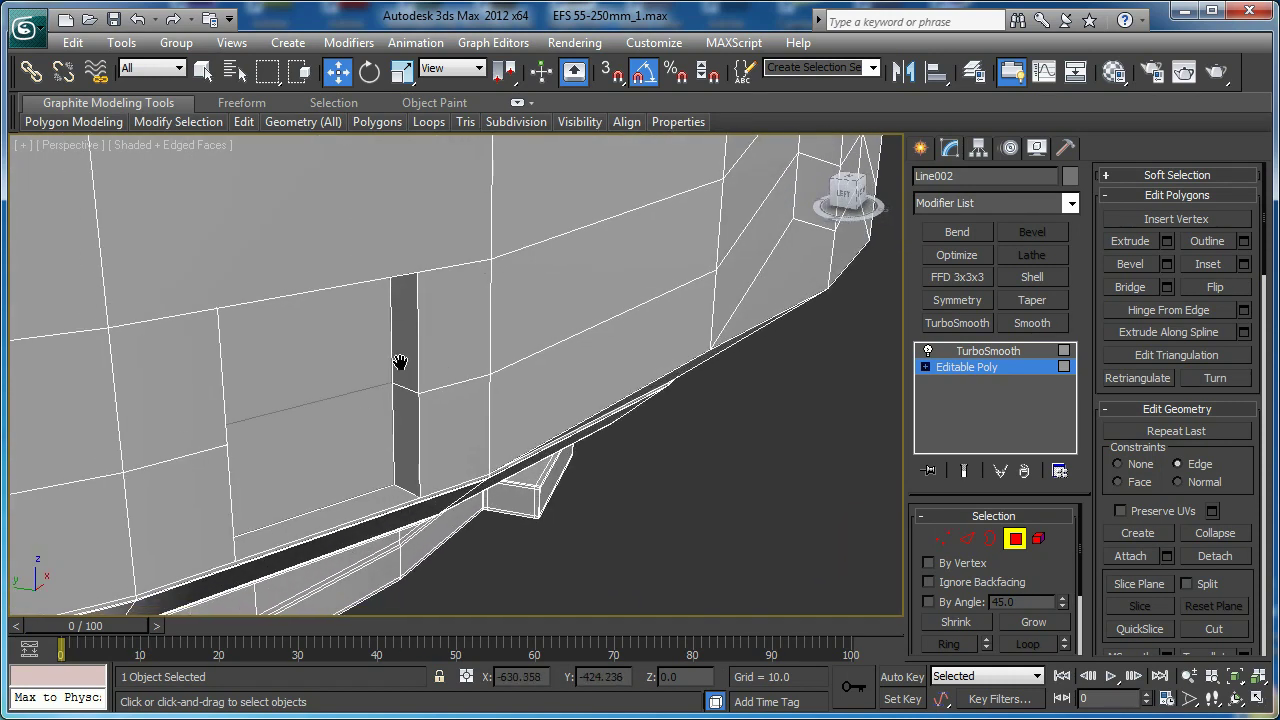
# Connect the ring of vertical edges above the recess with 1 segment and a slide of 96, close to the recess's upper edge
pyautogui.press('1')
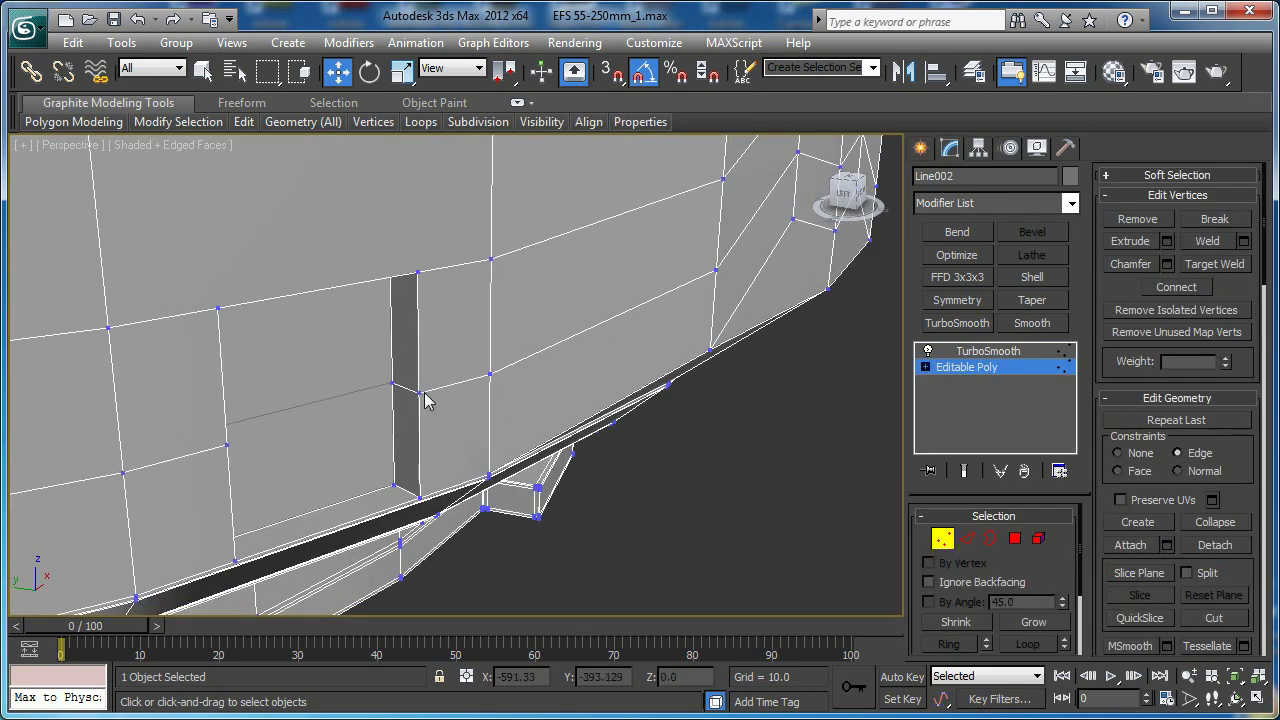
pyautogui.keyDown('alt'); pyautogui.moveTo(413, 382); pyautogui.dragTo(422, 375, button='middle'); pyautogui.keyUp('alt')
pyautogui.keyDown('alt'); pyautogui.moveTo(220, 286); pyautogui.dragTo(141, 293, button='middle'); pyautogui.keyUp('alt')
pyautogui.press('2')
pyautogui.click(124, 306)
pyautogui.scroll(-3, 227, 312)
pyautogui.keyDown('ctrl'); pyautogui.click(564, 323); pyautogui.keyUp('ctrl')
pyautogui.hotkey('alt', 'r')
pyautogui.keyDown('alt'); pyautogui.moveTo(561, 325); pyautogui.dragTo(549, 329, button='middle'); pyautogui.keyUp('alt')
pyautogui.click(1243, 313)
pyautogui.click(698, 449)
pyautogui.moveTo(702, 505); pyautogui.dragTo(1083, 441)
pyautogui.click(712, 508)
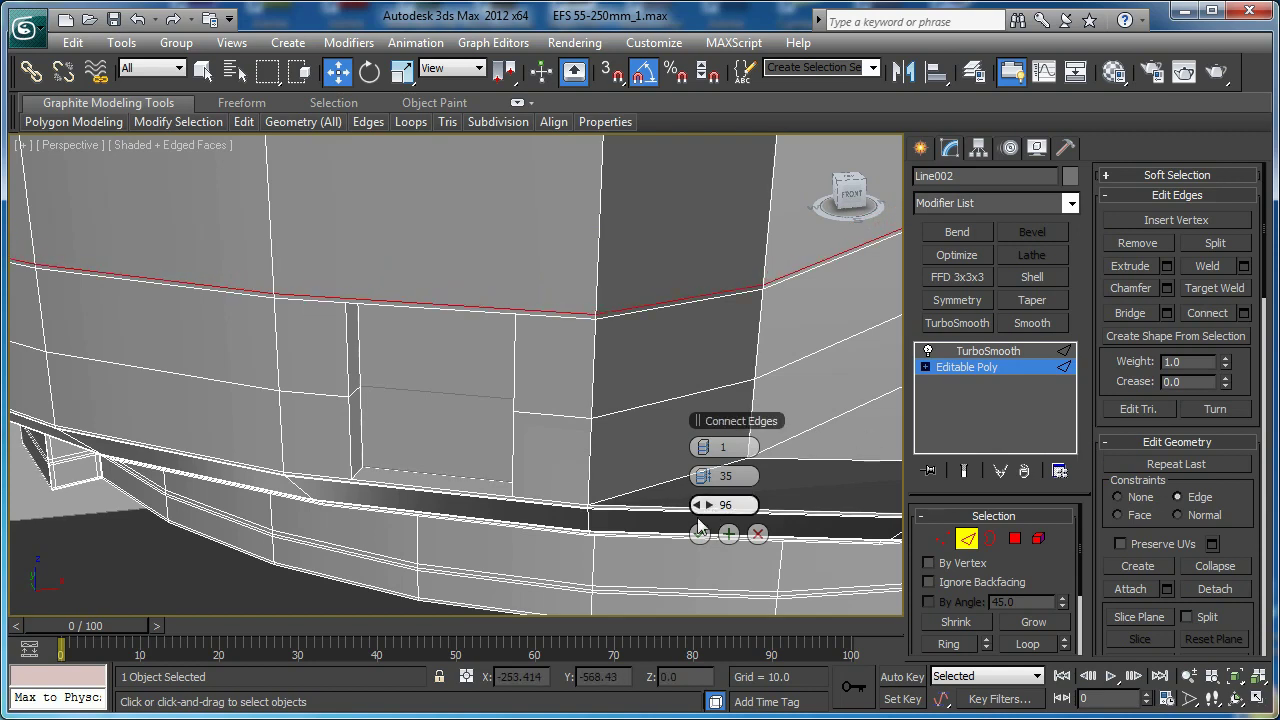
pyautogui.click(700, 535)
pyautogui.click(530, 413)
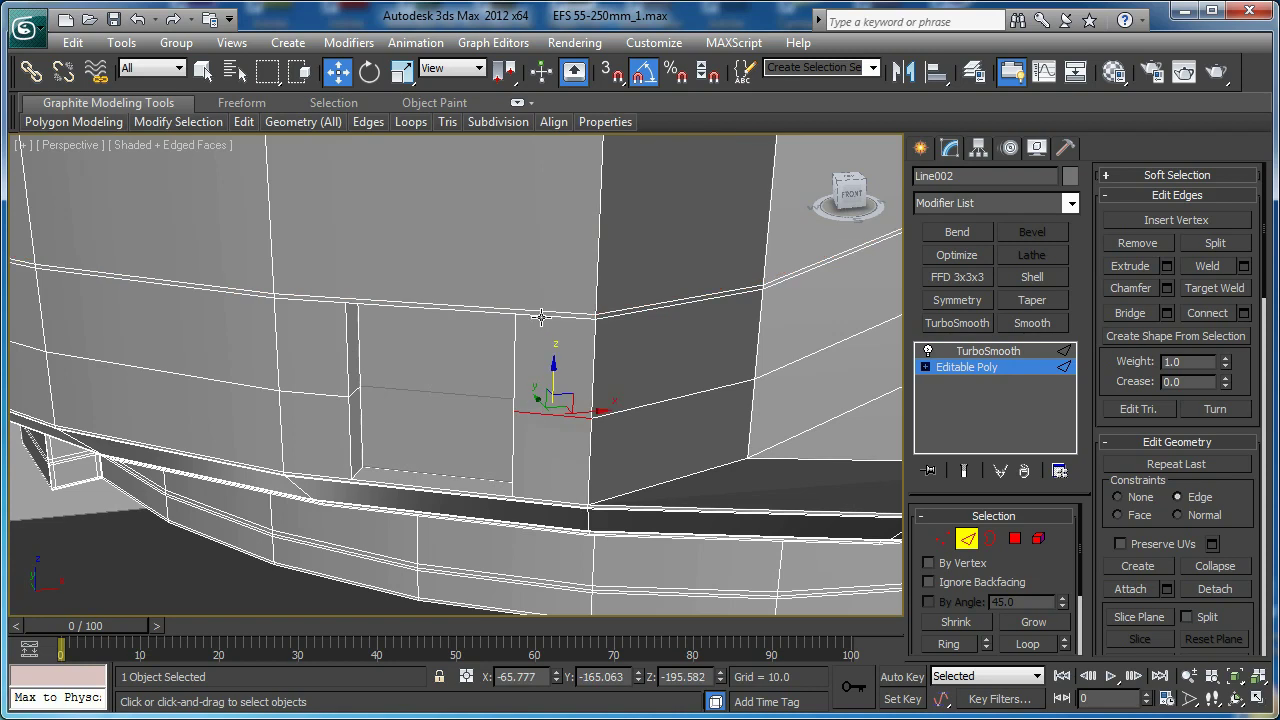
pyautogui.keyDown('ctrl'); pyautogui.click(541, 317); pyautogui.keyUp('ctrl')
pyautogui.scroll(6, 523, 434)
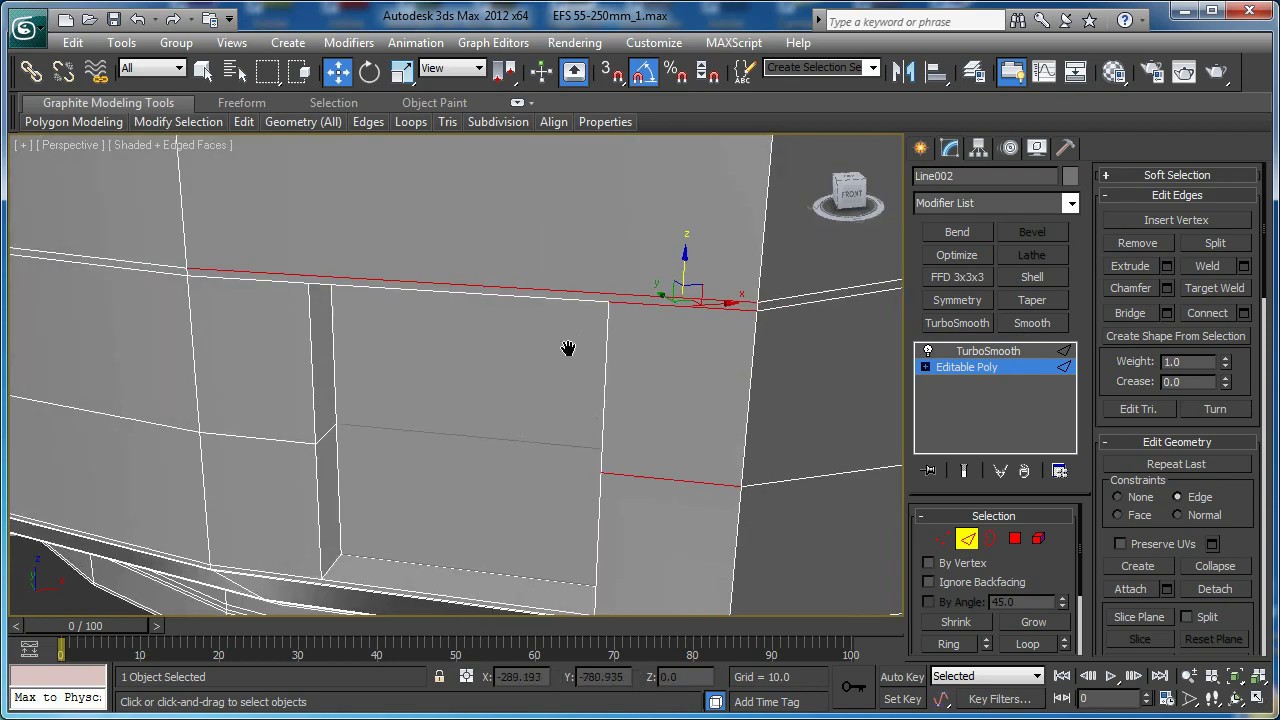
pyautogui.press('1')
pyautogui.moveTo(579, 343); pyautogui.dragTo(573, 555, button='middle')
pyautogui.scroll(-4, 570, 492)
pyautogui.moveTo(528, 425); pyautogui.dragTo(526, 278, button='middle')
pyautogui.scroll(-4, 520, 281)
pyautogui.scroll(4, 526, 278)
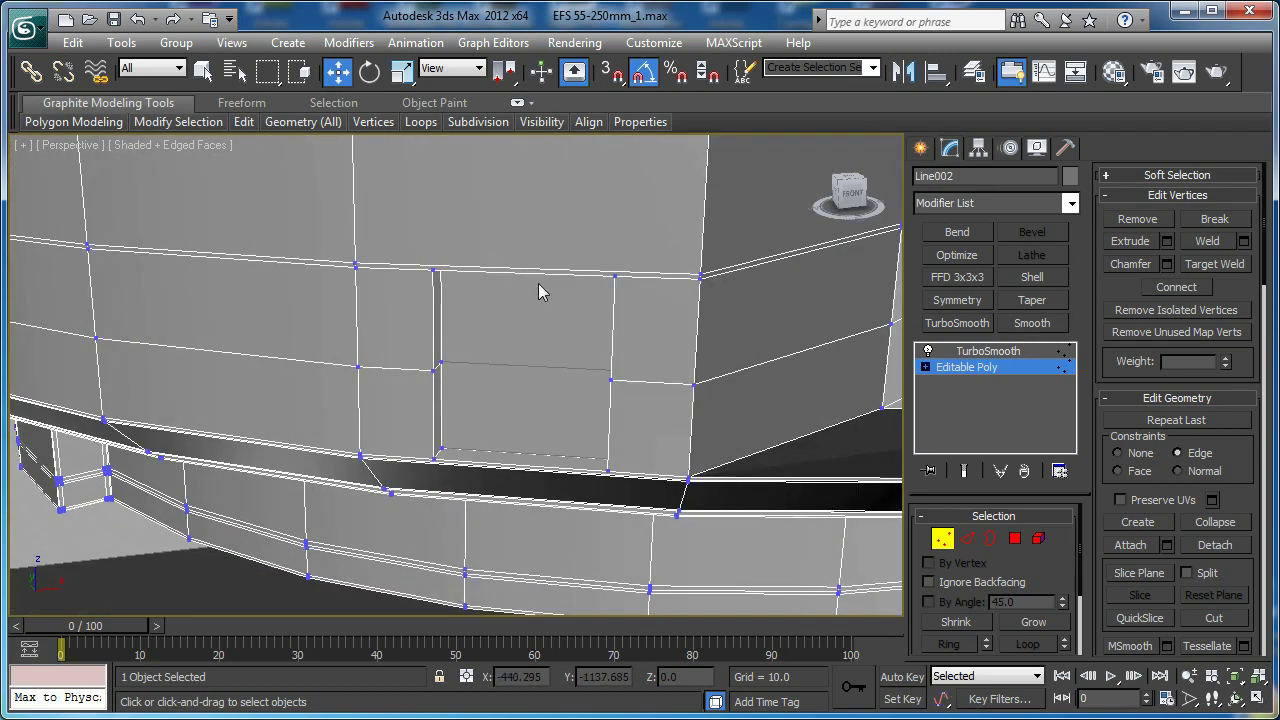
# Cut an edge from the adjacent rim corner vertex across the underside to the recess's nearest lower corner
pyautogui.click(606, 466)
pyautogui.press('z')
pyautogui.keyDown('alt'); pyautogui.moveTo(589, 412); pyautogui.dragTo(585, 350, button='middle'); pyautogui.keyUp('alt')
pyautogui.scroll(5, 585, 350)
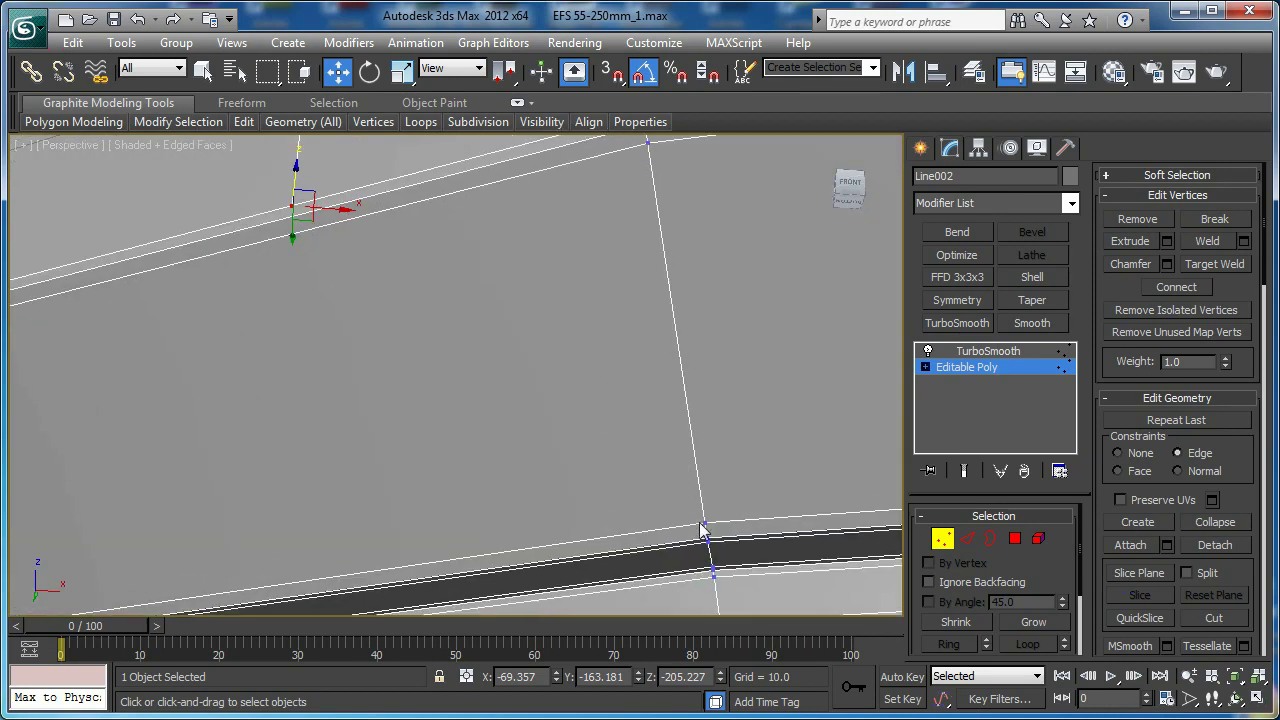
pyautogui.keyDown('ctrl'); pyautogui.click(708, 541); pyautogui.keyUp('ctrl')
pyautogui.moveTo(726, 546); pyautogui.dragTo(665, 450, button='middle')
pyautogui.scroll(3, 676, 494)
pyautogui.hotkey('alt', 'c')
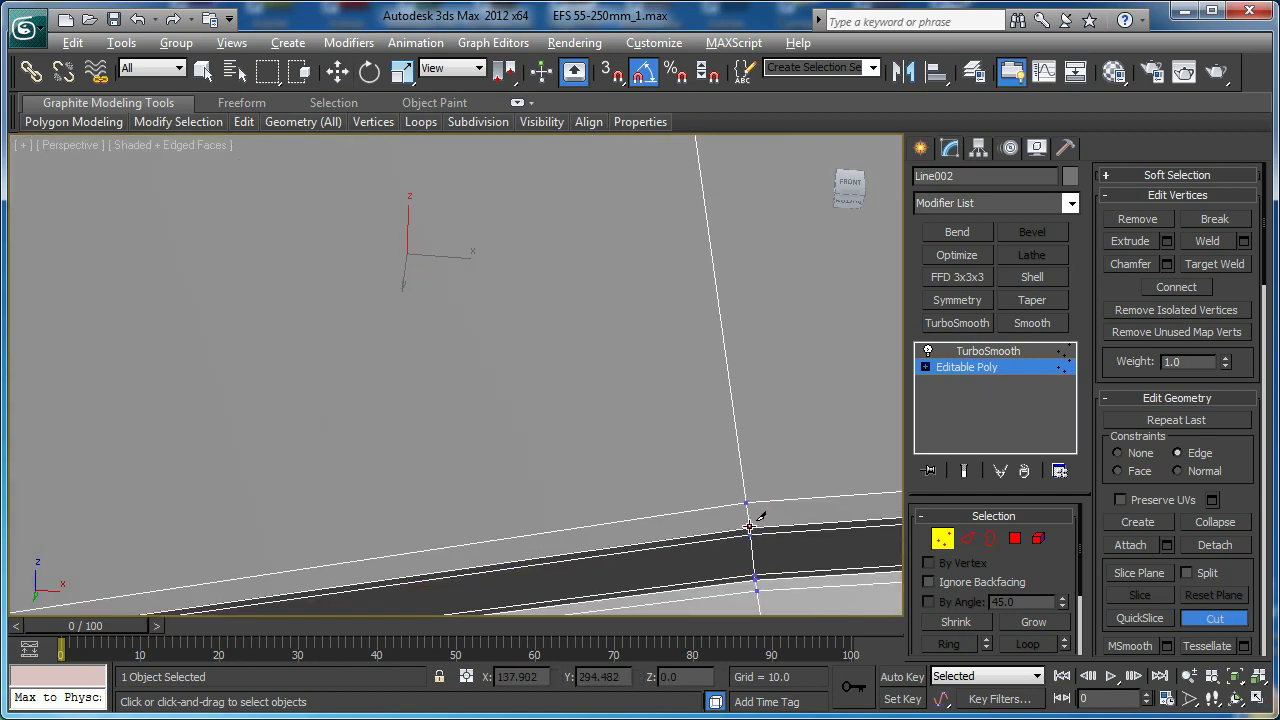
pyautogui.click(749, 528)
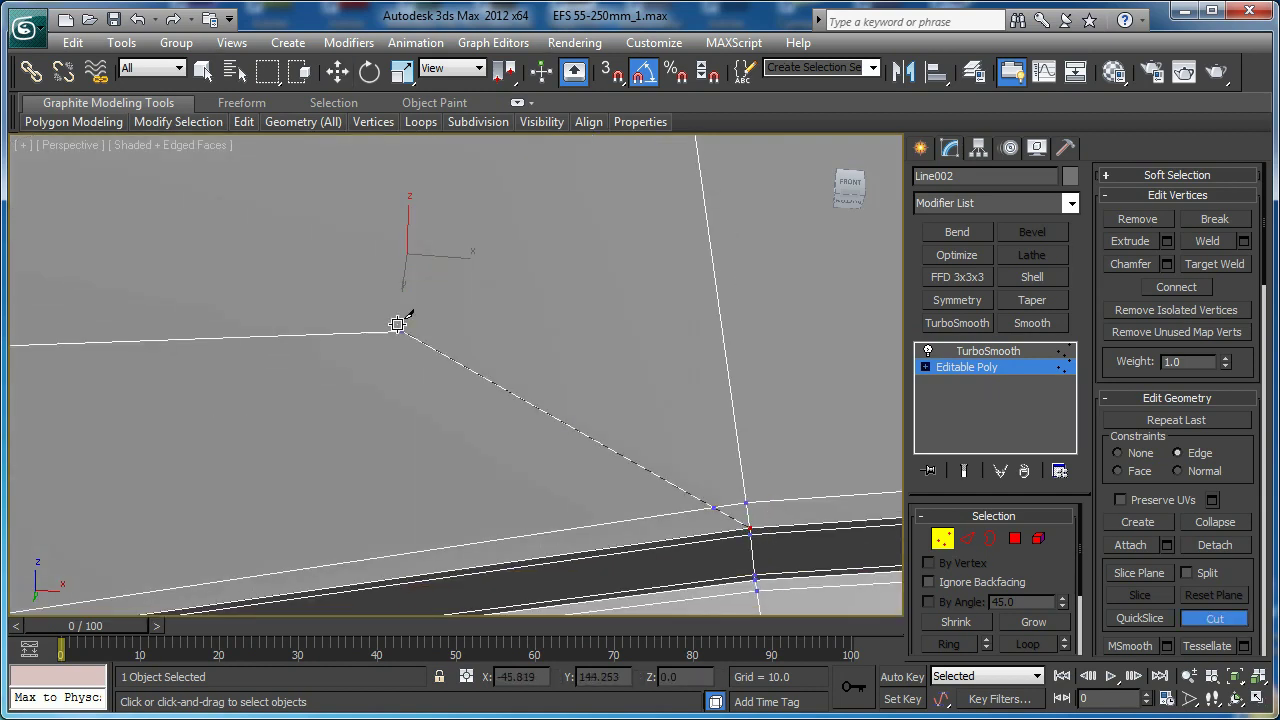
pyautogui.click(370, 216)
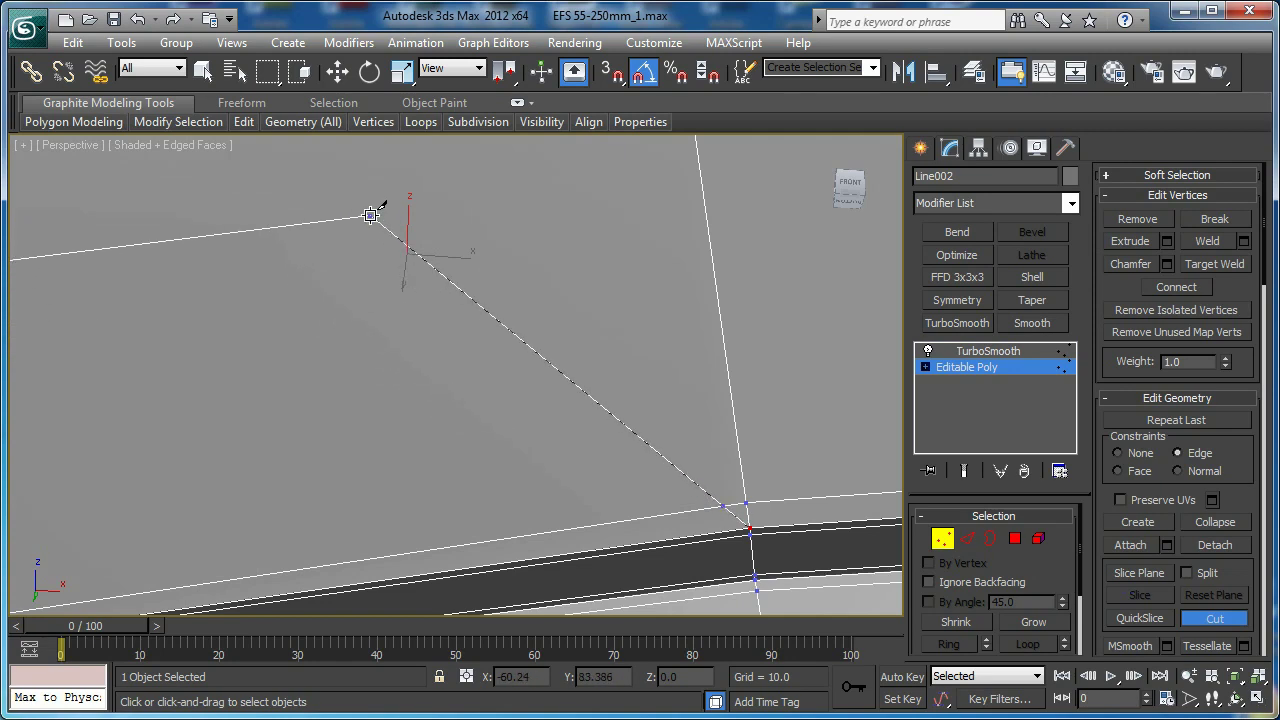
pyautogui.moveTo(370, 216); pyautogui.dragTo(478, 420, button='middle')
pyautogui.moveTo(170, 210); pyautogui.dragTo(505, 402, button='middle')
pyautogui.click(529, 394)
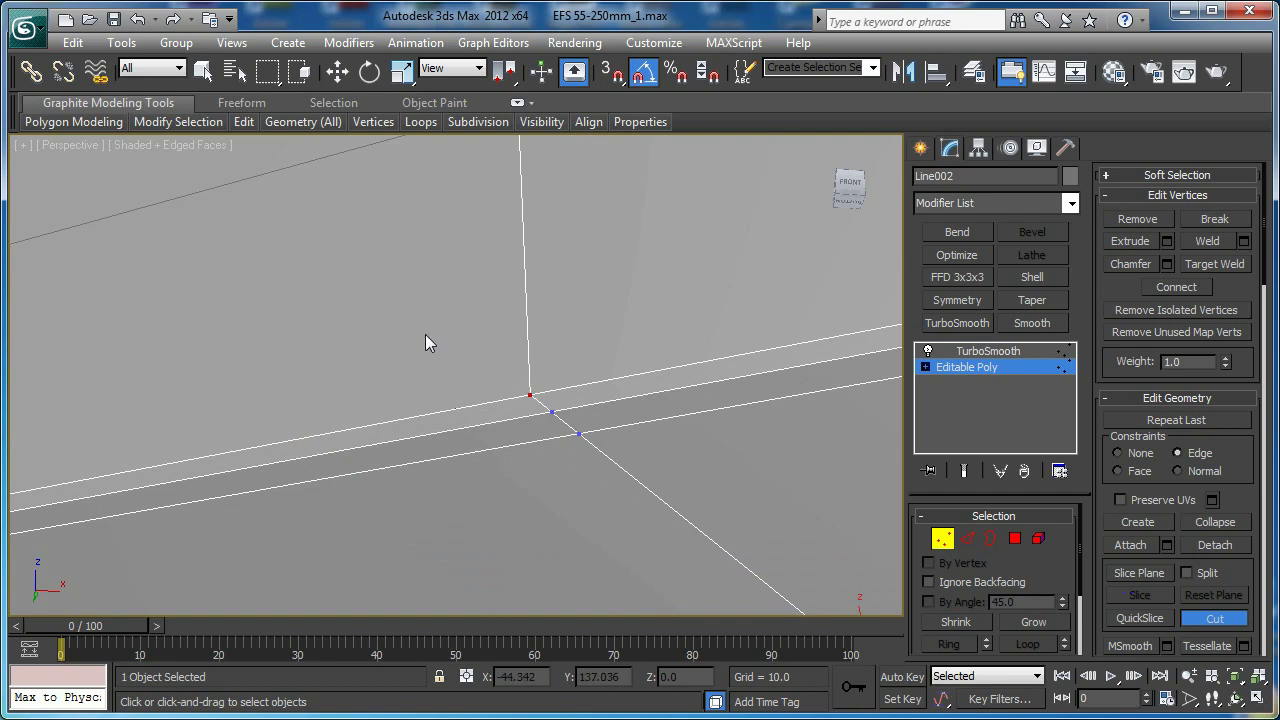
# Cut a matching edge from the opposite rim corner vertex to the recess's other lower corner and end the Cut command
pyautogui.scroll(-3, 513, 348)
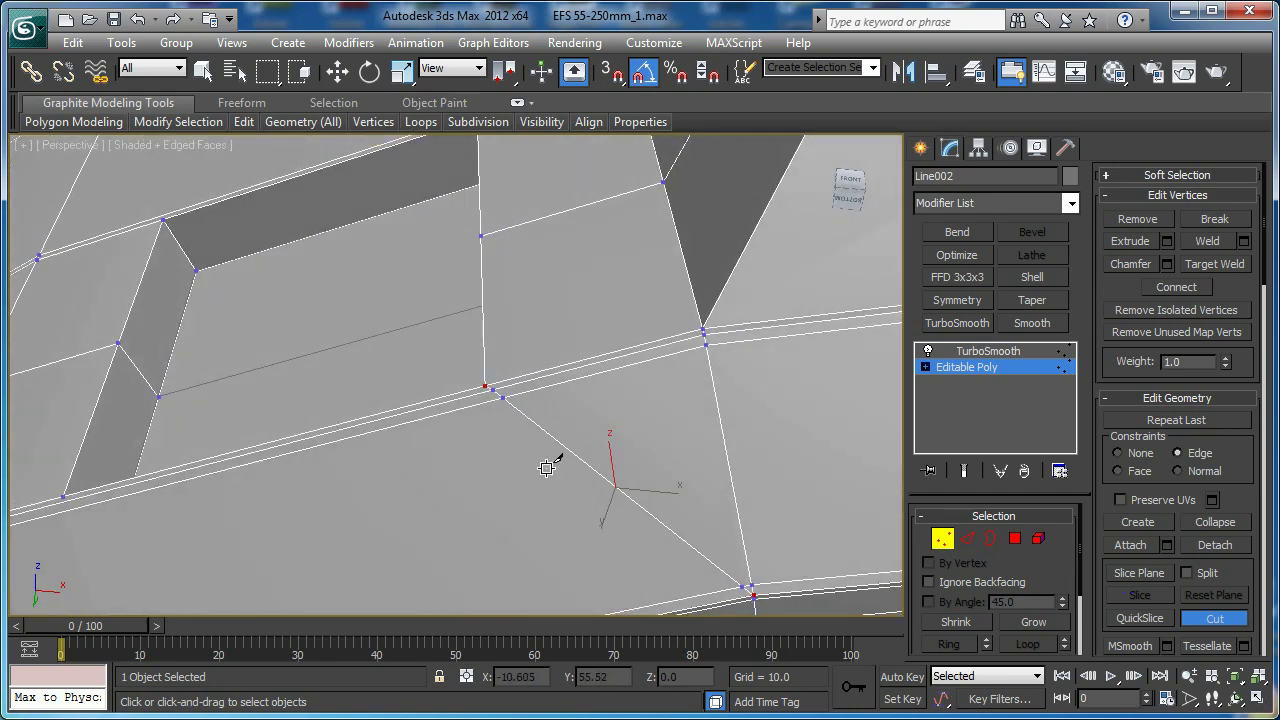
pyautogui.moveTo(515, 415)
pyautogui.mouseDown(button='middle')
pyautogui.moveTo(543, 383)
pyautogui.moveTo(531, 377)
pyautogui.moveTo(566, 397)
pyautogui.mouseUp(button='middle')
pyautogui.moveTo(607, 461); pyautogui.dragTo(803, 471, button='middle')
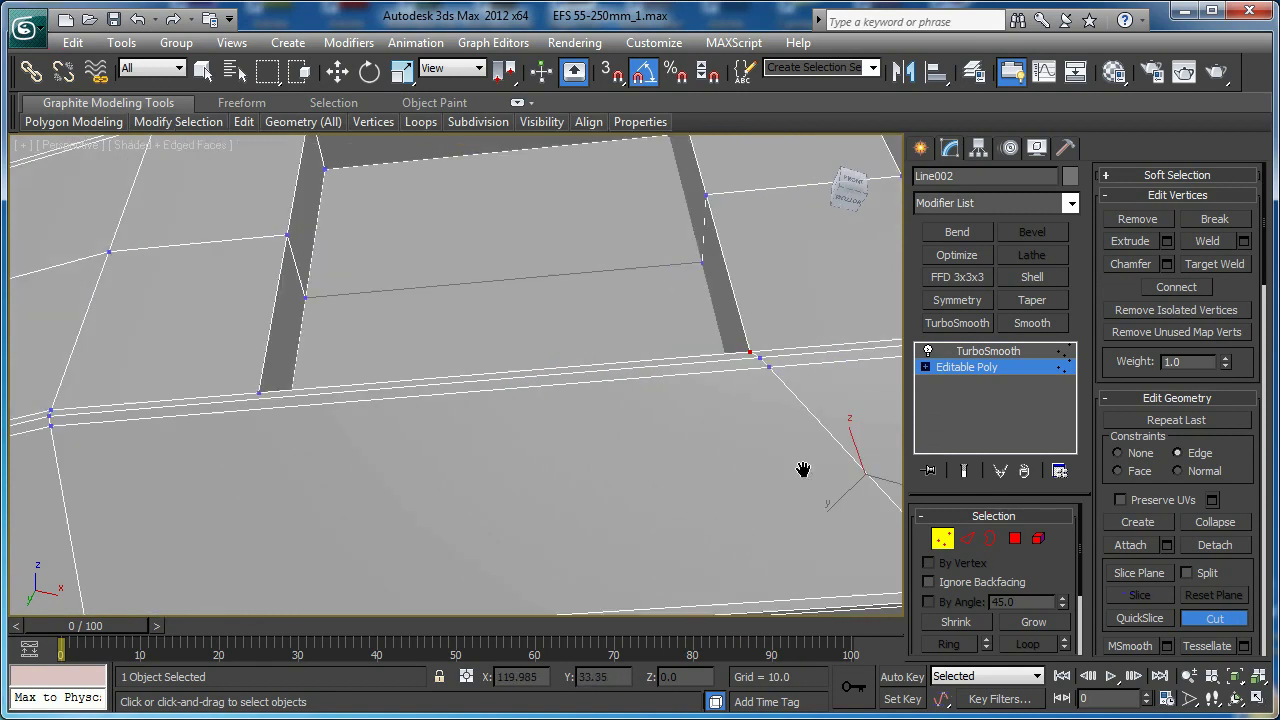
pyautogui.keyDown('alt'); pyautogui.moveTo(384, 378); pyautogui.dragTo(420, 374, button='middle'); pyautogui.keyUp('alt')
pyautogui.moveTo(272, 369); pyautogui.dragTo(564, 298, button='middle')
pyautogui.scroll(3, 564, 298)
pyautogui.moveTo(547, 341); pyautogui.dragTo(580, 308, button='middle')
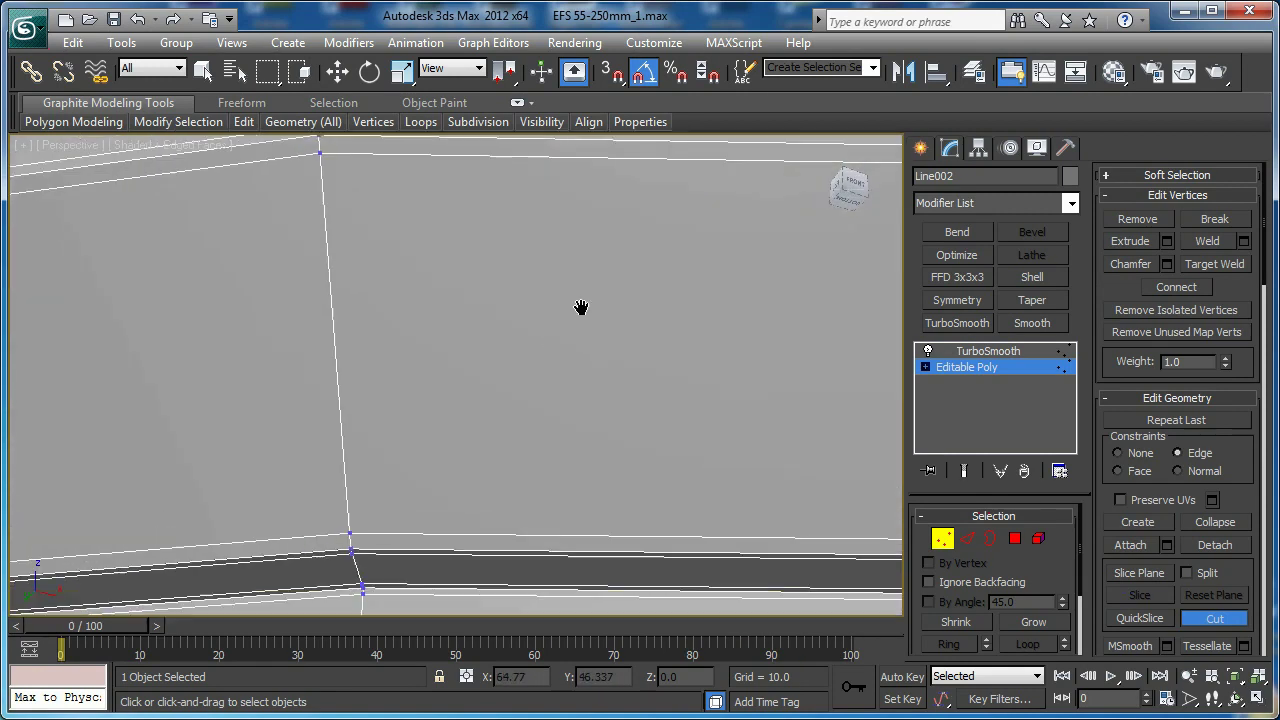
pyautogui.moveTo(419, 420); pyautogui.dragTo(507, 333, button='middle')
pyautogui.click(460, 479)
pyautogui.press('i')
pyautogui.press('i')
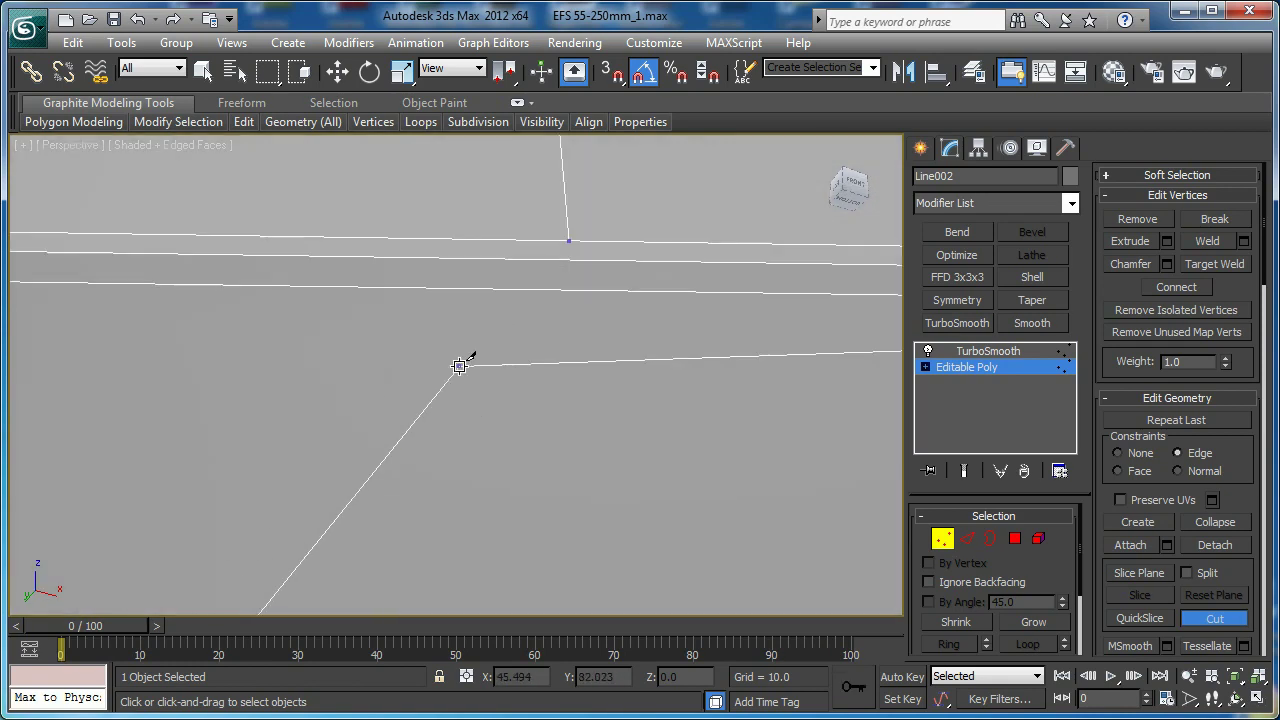
pyautogui.click(568, 240)
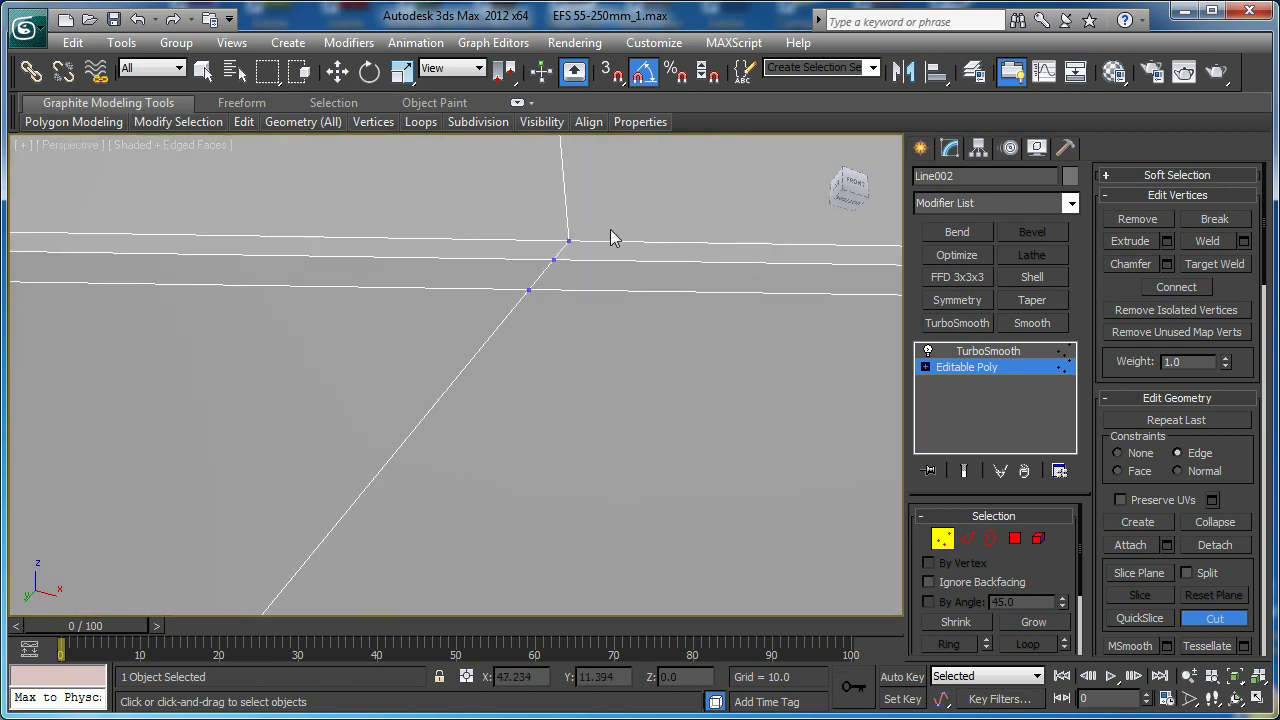
pyautogui.rightClick(658, 230)
# Connect the long edges along the recess's lower ledge and rim with 2 segments, pinch 96 and slide 0
pyautogui.keyDown('alt'); pyautogui.moveTo(637, 250); pyautogui.dragTo(454, 385, button='middle'); pyautogui.keyUp('alt')
pyautogui.scroll(-5, 615, 331)
pyautogui.scroll(2, 569, 360)
pyautogui.scroll(2, 454, 385)
pyautogui.press('2')
pyautogui.click(419, 371)
pyautogui.press('F3')
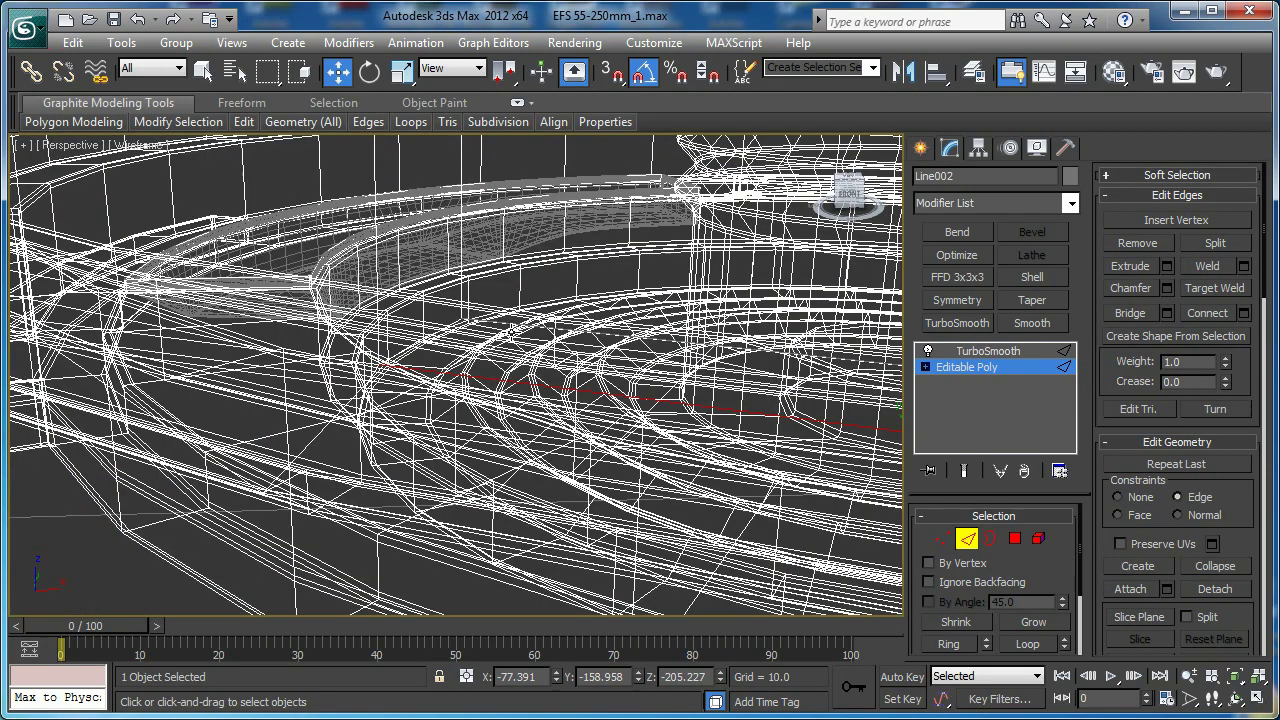
pyautogui.press('F3')
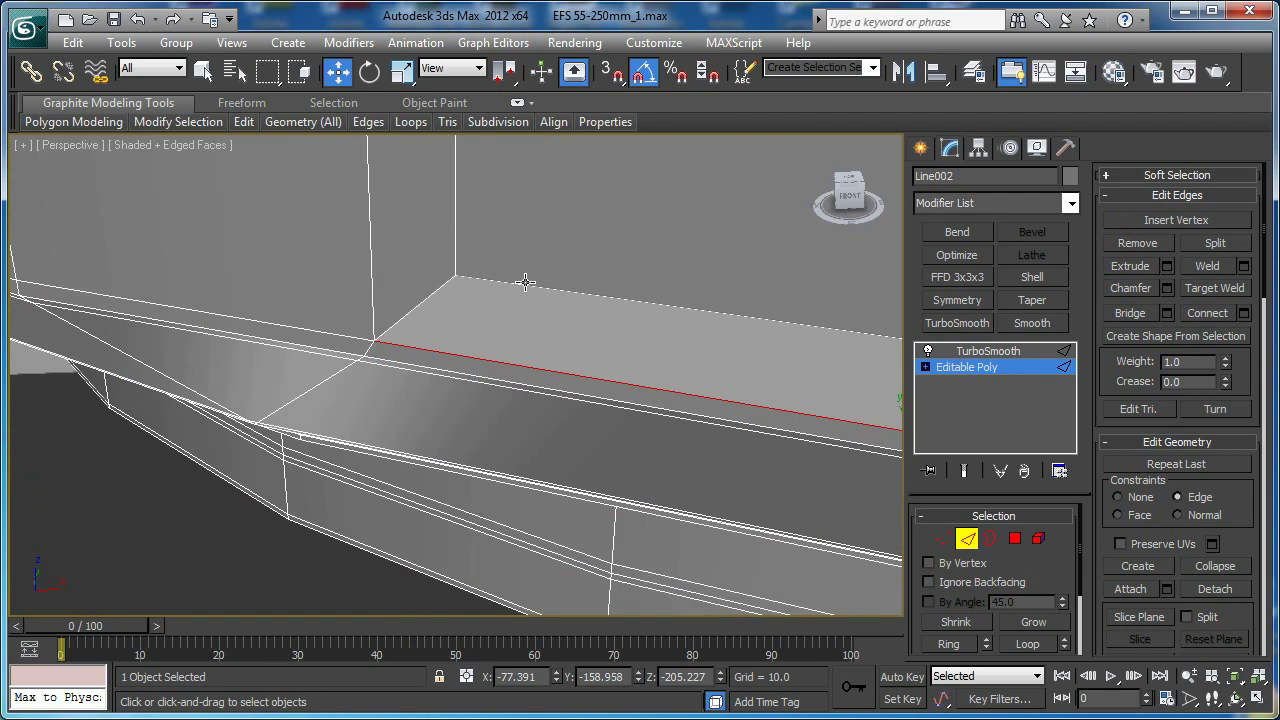
pyautogui.scroll(-2, 474, 302)
pyautogui.keyDown('alt'); pyautogui.moveTo(471, 300); pyautogui.dragTo(394, 373, button='middle'); pyautogui.keyUp('alt')
pyautogui.scroll(2, 532, 322)
pyautogui.keyDown('ctrl'); pyautogui.click(381, 373); pyautogui.keyUp('ctrl')
pyautogui.scroll(-3, 467, 301)
pyautogui.scroll(2, 583, 393)
pyautogui.moveTo(583, 393); pyautogui.dragTo(517, 406, button='middle')
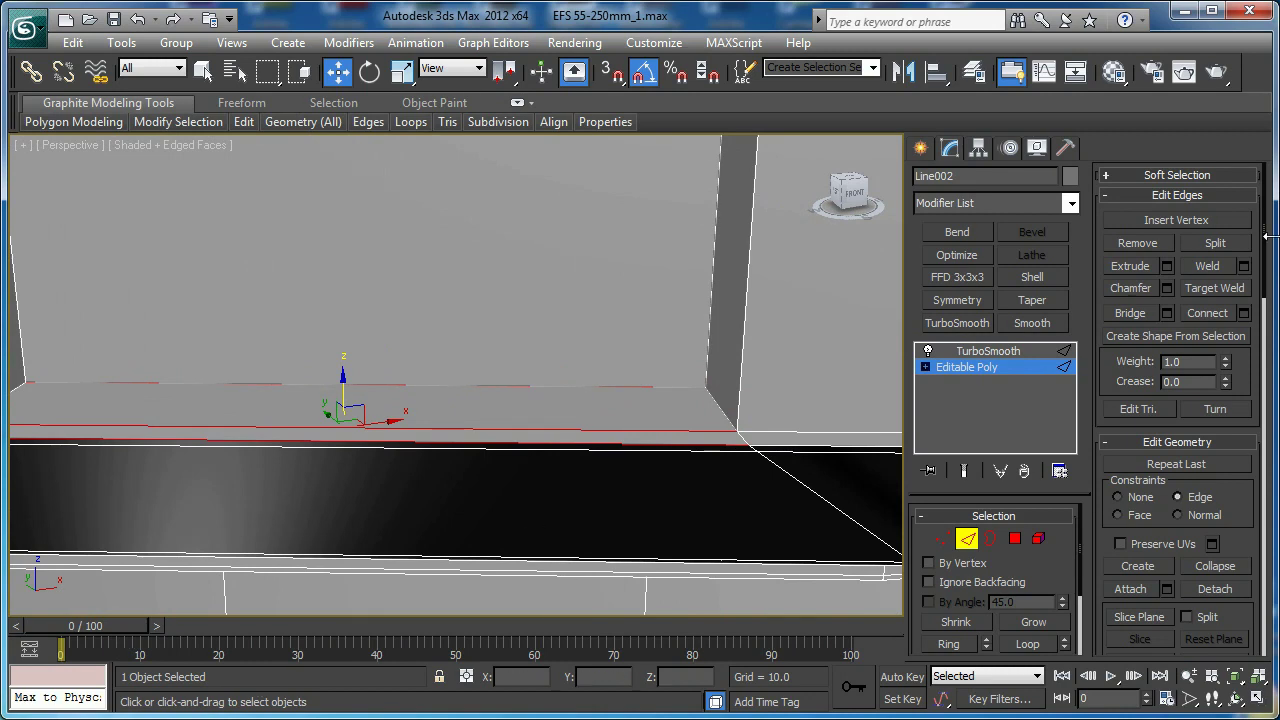
pyautogui.click(1244, 313)
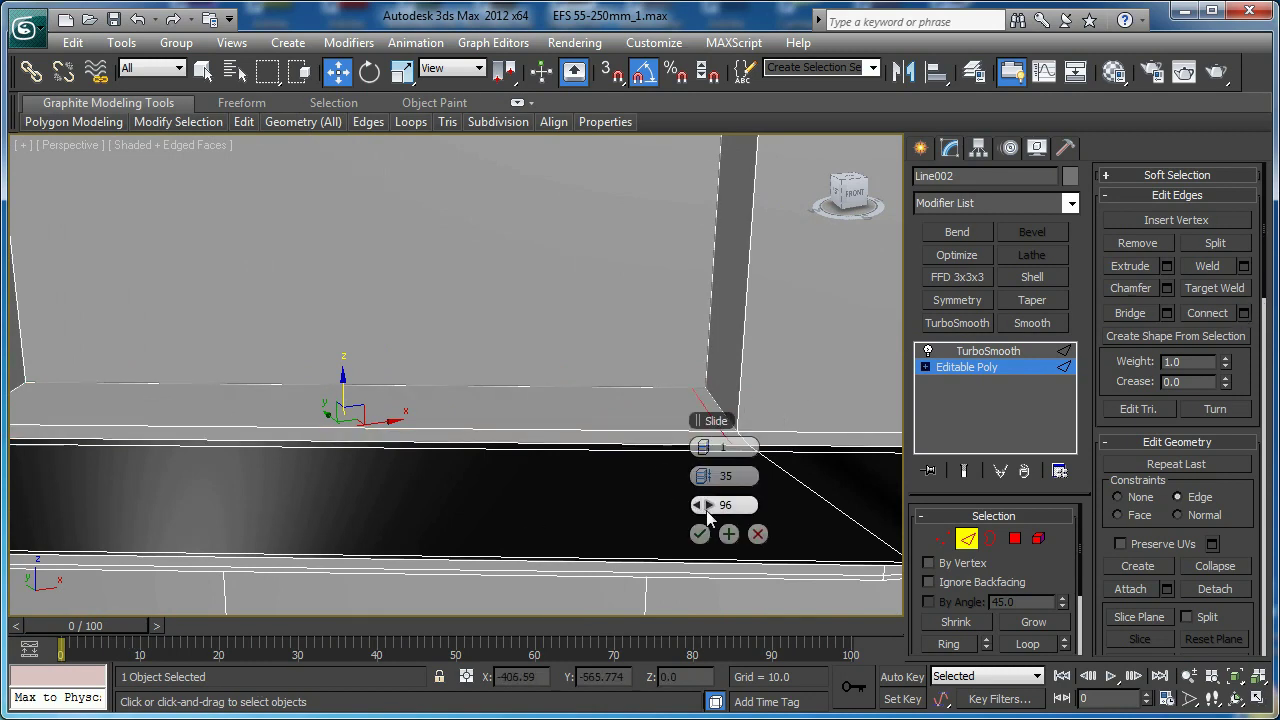
pyautogui.rightClick(708, 505)
pyautogui.click(710, 447)
pyautogui.moveTo(708, 477); pyautogui.dragTo(927, 491)
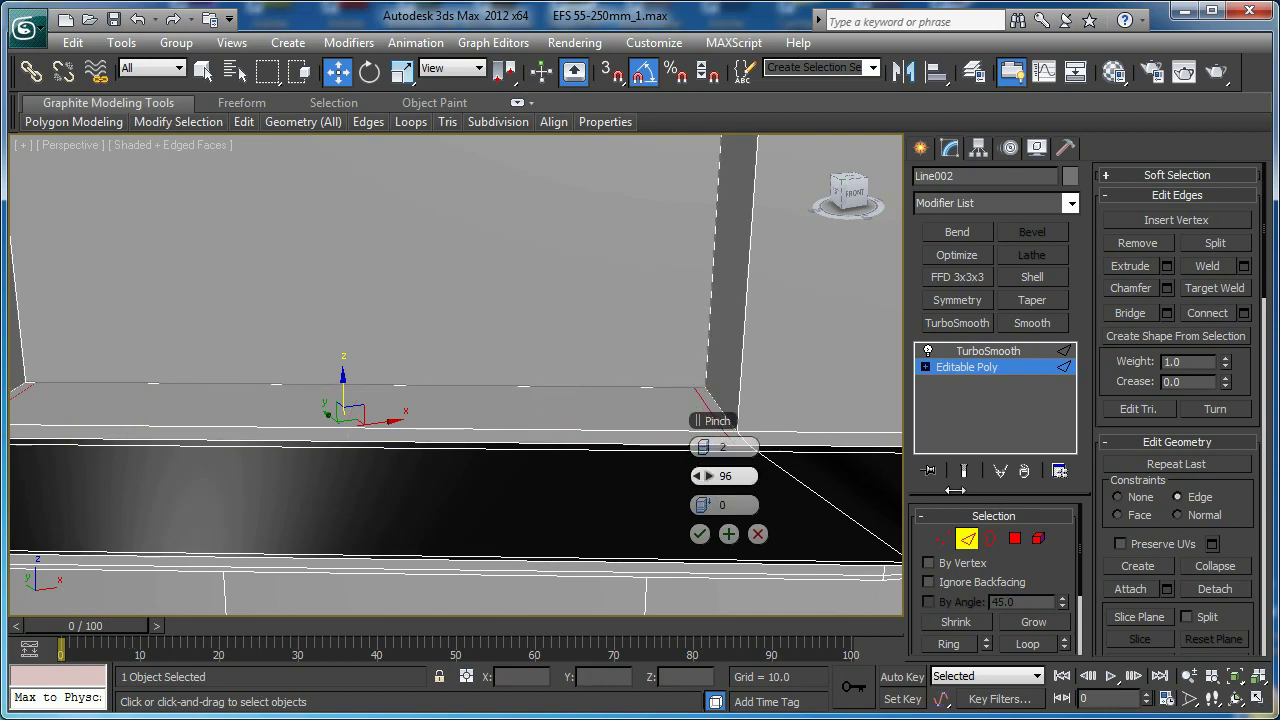
pyautogui.click(700, 534)
# Target Weld the extra vertices beside the recess's two lower corners onto the adjacent vertices of the corner cuts
pyautogui.moveTo(751, 464); pyautogui.dragTo(717, 414, button='middle')
pyautogui.scroll(3, 714, 443)
pyautogui.moveTo(798, 438); pyautogui.dragTo(930, 441, button='middle')
pyautogui.scroll(3, 568, 421)
pyautogui.press('1')
pyautogui.press('1')
pyautogui.hotkey('ctrl', 'w')
pyautogui.click(546, 399)
pyautogui.moveTo(311, 400); pyautogui.dragTo(350, 424, button='middle')
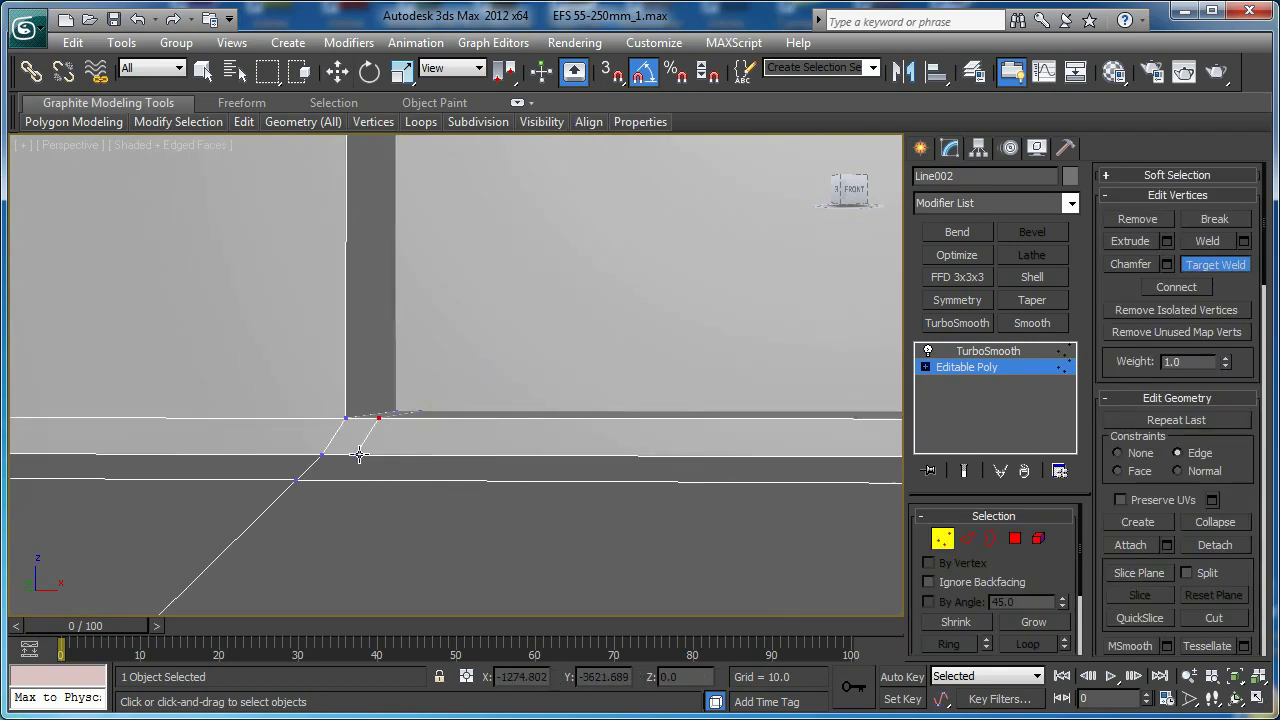
pyautogui.click(327, 455)
pyautogui.scroll(-4, 419, 391)
pyautogui.keyDown('alt'); pyautogui.moveTo(420, 391); pyautogui.dragTo(471, 364, button='middle'); pyautogui.keyUp('alt')
pyautogui.scroll(-4, 490, 352)
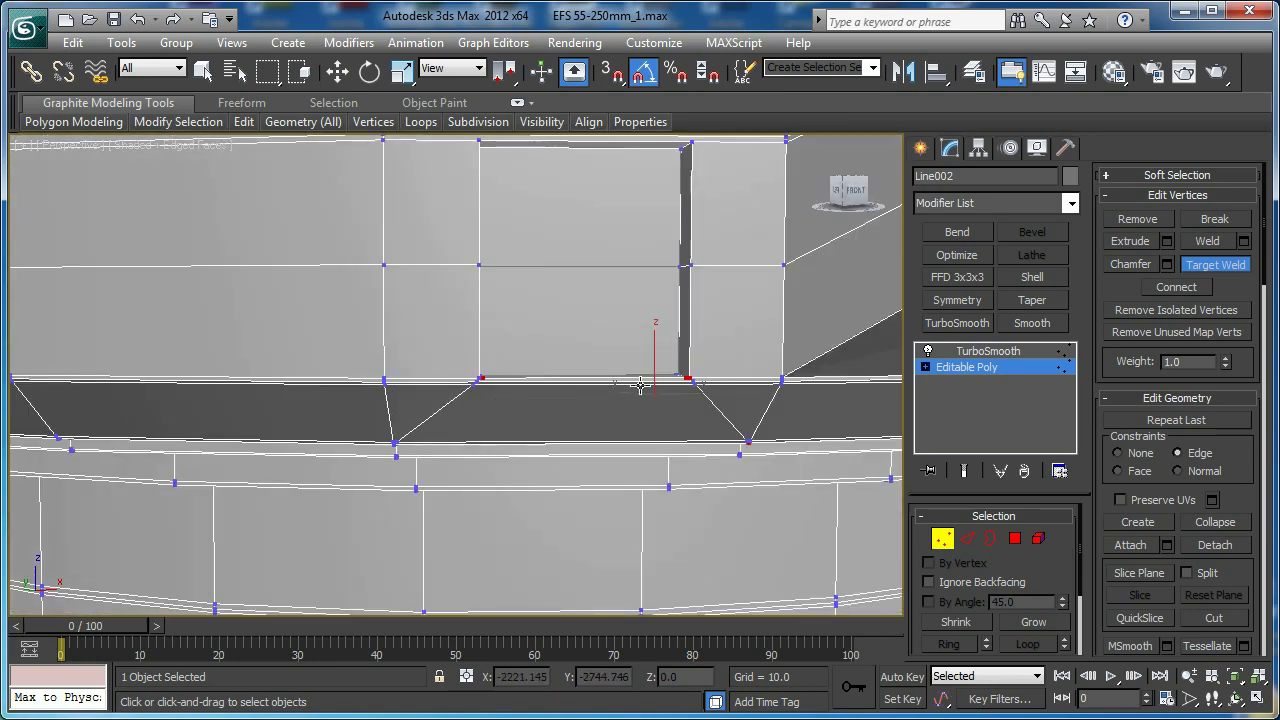
# Connect the short edges at both lower recess corners with 2 segments, pinch 60 and slide 0
pyautogui.moveTo(640, 382); pyautogui.dragTo(540, 410, button='middle')
pyautogui.scroll(4, 540, 410)
pyautogui.scroll(2, 722, 432)
pyautogui.moveTo(784, 456); pyautogui.dragTo(649, 437, button='middle')
pyautogui.press('w')
pyautogui.scroll(2, 649, 437)
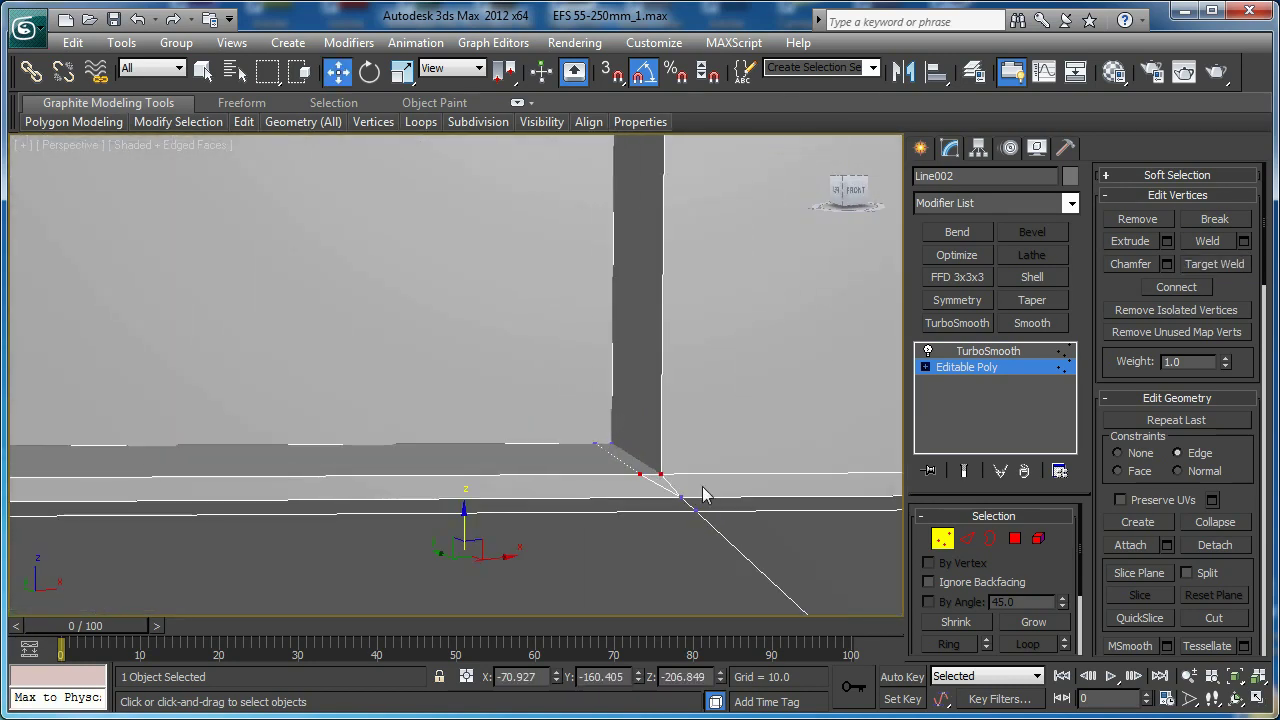
pyautogui.press('2')
pyautogui.click(665, 484)
pyautogui.click(669, 484)
pyautogui.moveTo(431, 488); pyautogui.dragTo(880, 446, button='middle')
pyautogui.keyDown('ctrl'); pyautogui.click(441, 480); pyautogui.keyUp('ctrl')
pyautogui.moveTo(486, 480); pyautogui.dragTo(424, 456, button='middle')
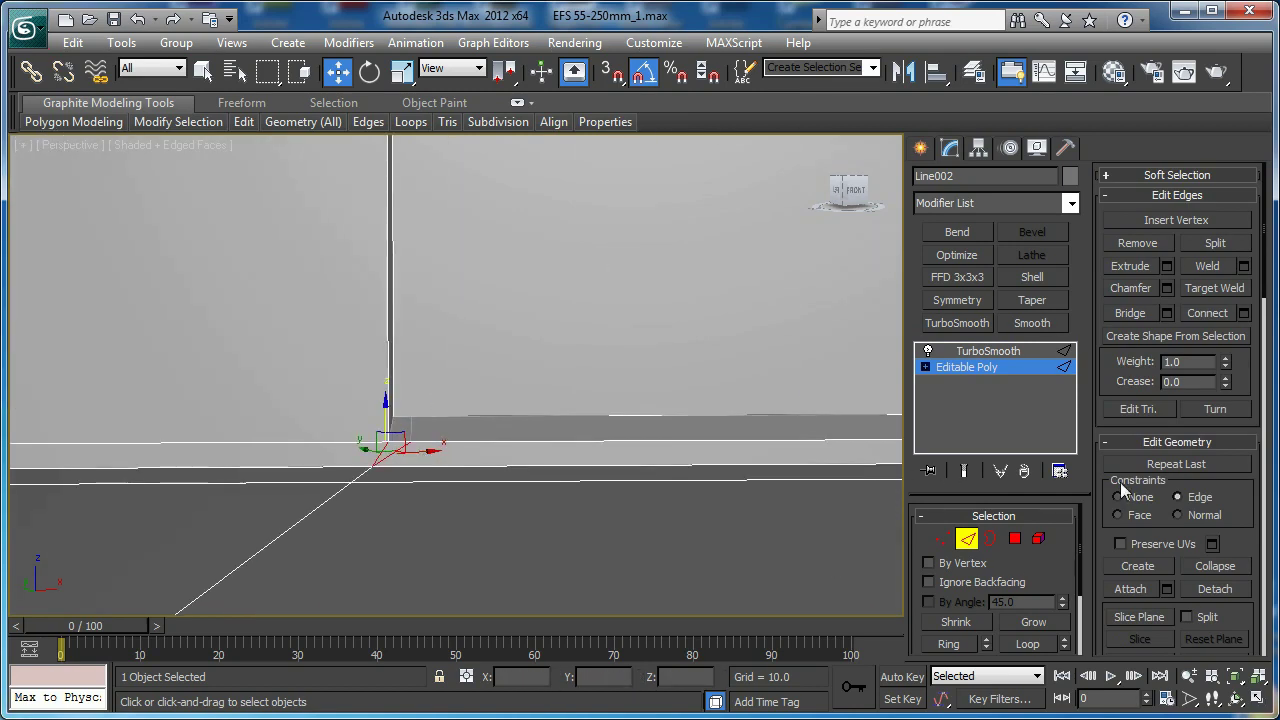
pyautogui.click(1243, 315)
pyautogui.moveTo(705, 478); pyautogui.dragTo(566, 487)
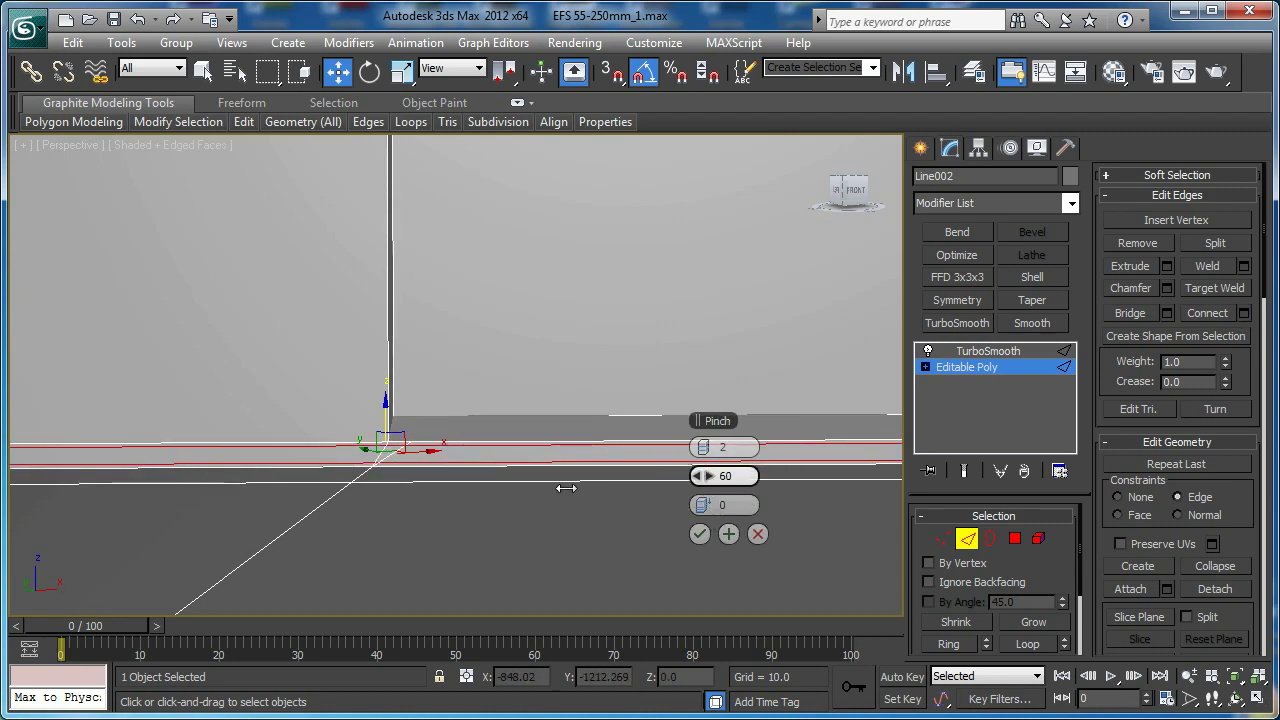
pyautogui.click(700, 536)
# Cut edges from the recess's two upper corners to one shared point midway along the horizontal edge above
pyautogui.scroll(-3, 558, 377)
pyautogui.keyDown('alt'); pyautogui.moveTo(557, 377); pyautogui.dragTo(557, 289, button='middle'); pyautogui.keyUp('alt')
pyautogui.scroll(-3, 556, 397)
pyautogui.scroll(-4, 555, 400)
pyautogui.moveTo(559, 416); pyautogui.dragTo(566, 320, button='middle')
pyautogui.scroll(5, 542, 371)
pyautogui.moveTo(543, 371); pyautogui.dragTo(565, 503, button='middle')
pyautogui.scroll(2, 586, 358)
pyautogui.scroll(-4, 530, 352)
pyautogui.press('1')
pyautogui.scroll(3, 553, 400)
pyautogui.hotkey('alt', 'c')
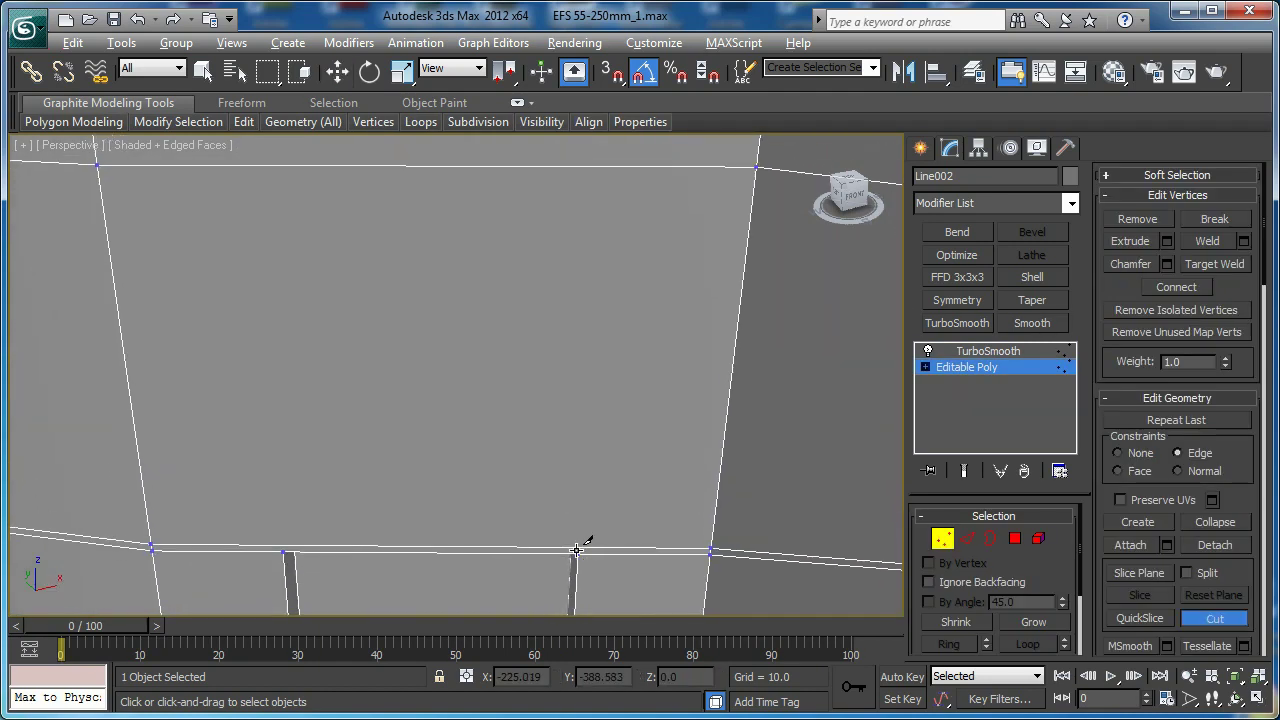
pyautogui.click(578, 553)
pyautogui.click(456, 168)
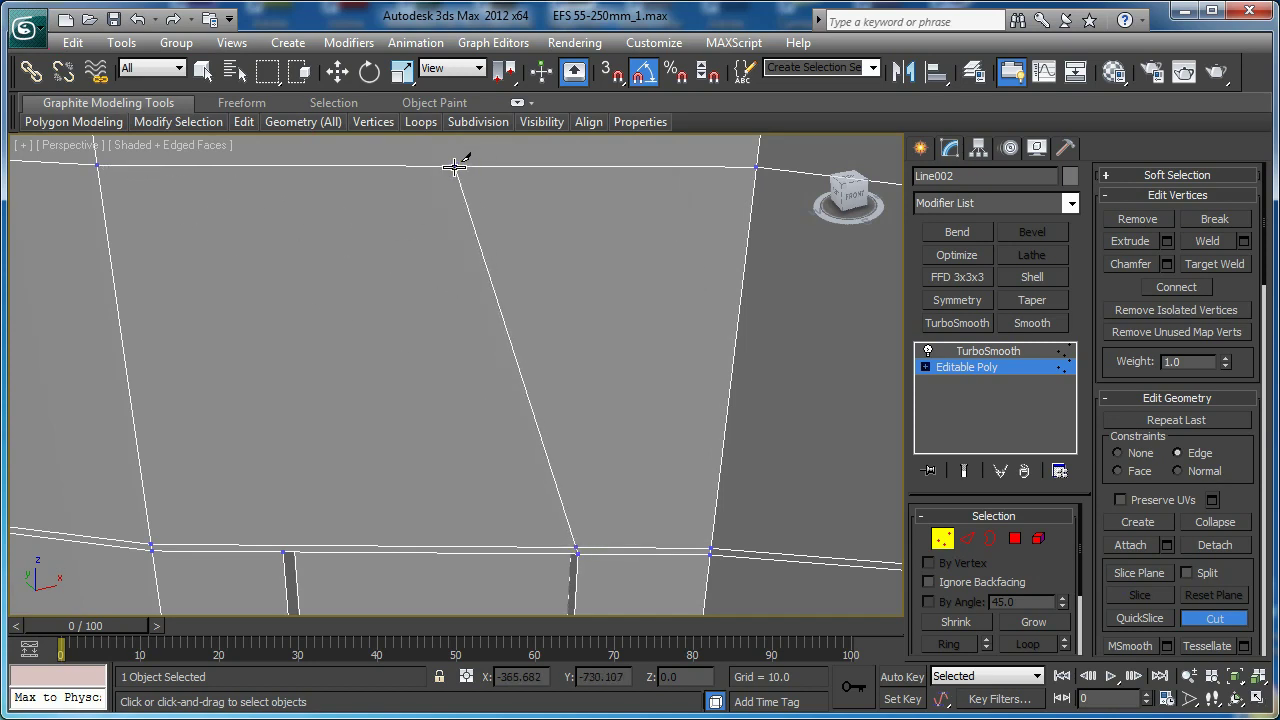
pyautogui.click(286, 552)
# Cut an edge from each upper recess corner to the outer vertex above it on the same side and end the Cut command
pyautogui.click(285, 550)
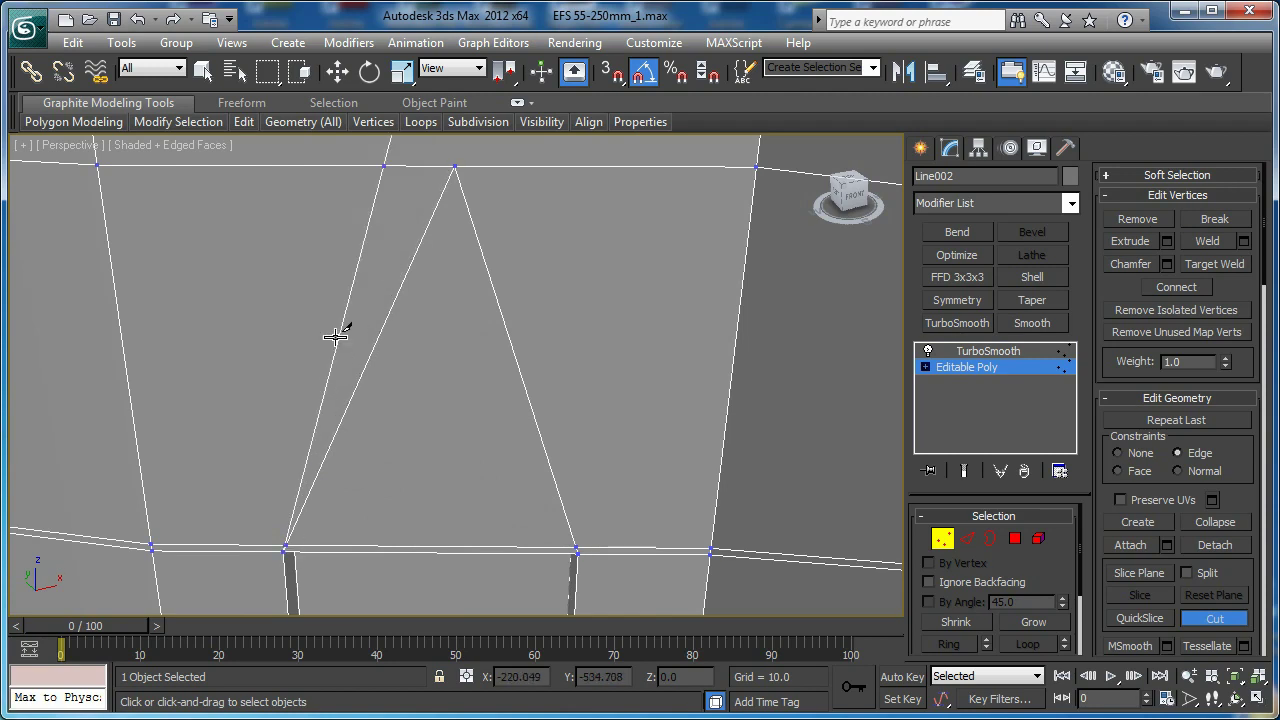
pyautogui.click(95, 163)
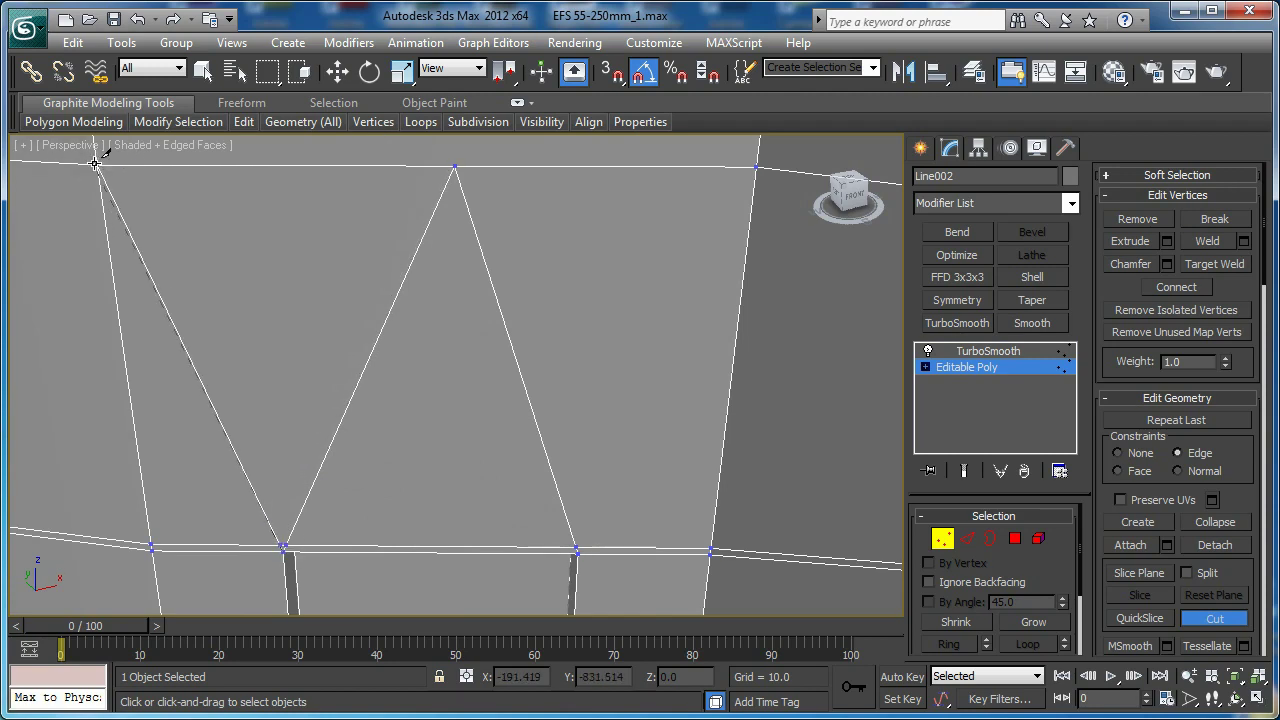
pyautogui.rightClick(439, 367)
pyautogui.click(577, 550)
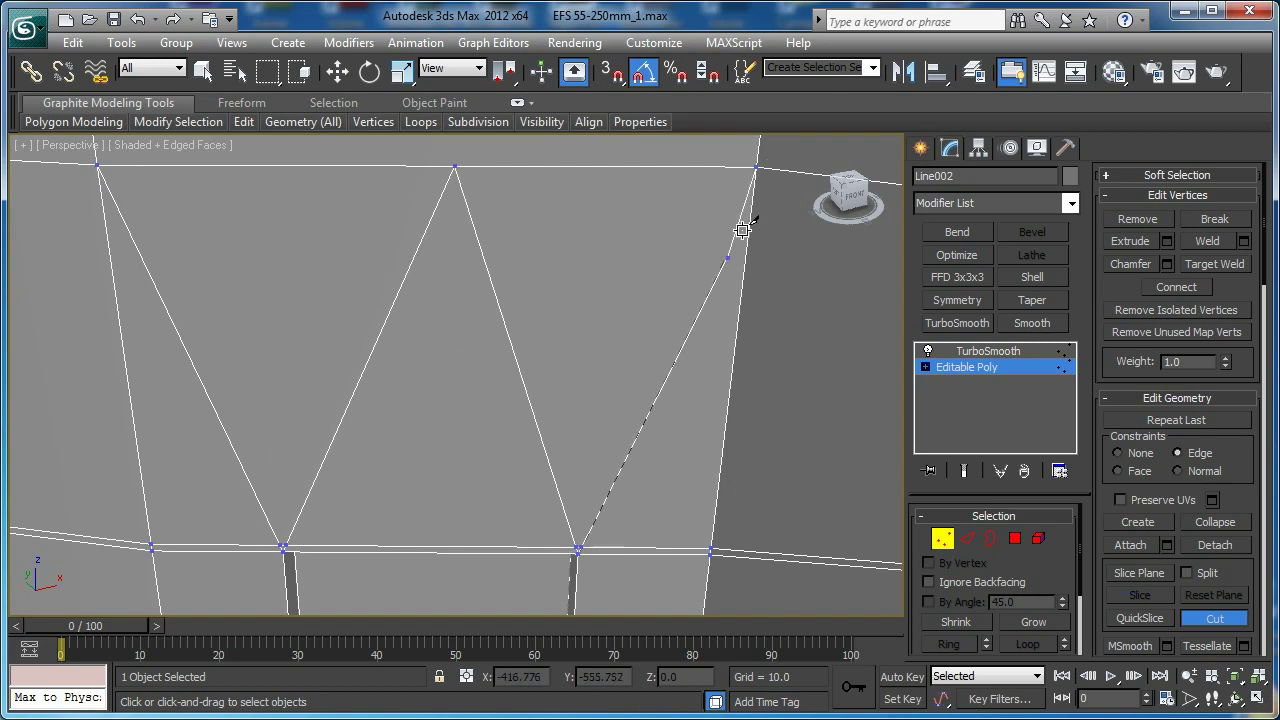
pyautogui.click(756, 166)
pyautogui.rightClick(531, 327)
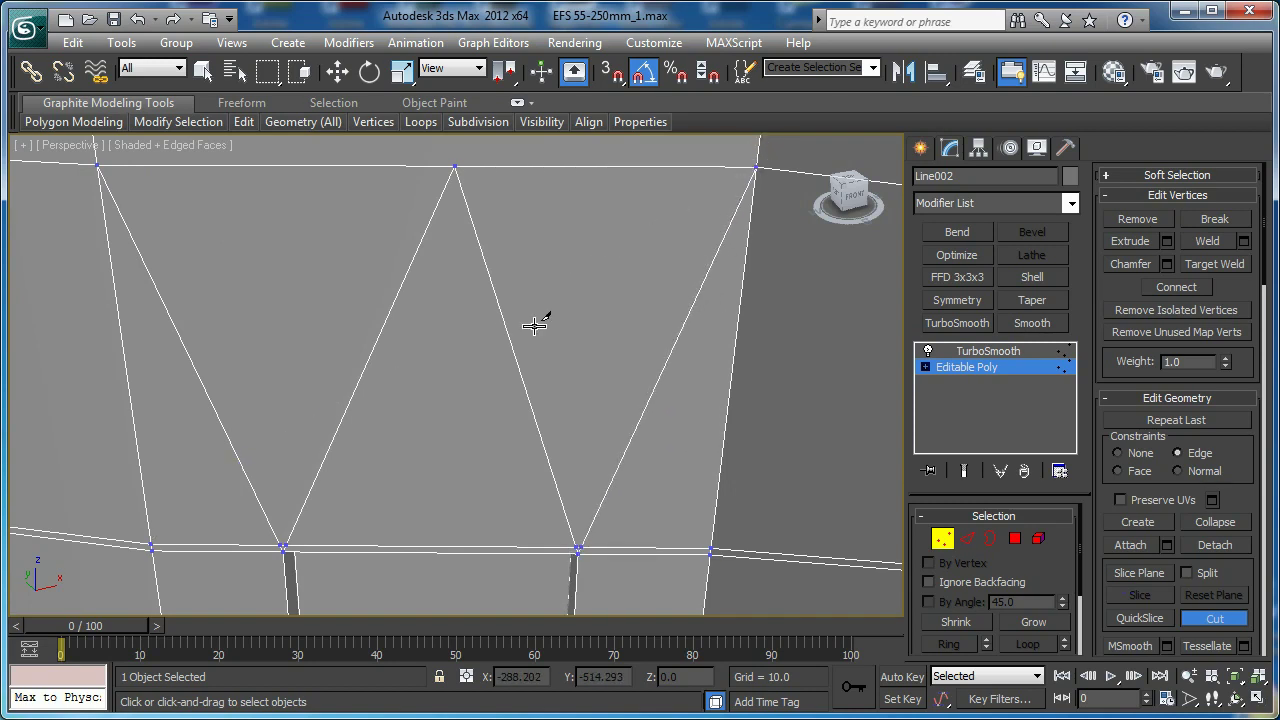
pyautogui.rightClick(534, 324)
# Connect the ring of vertical edges beside the recess's upper half with 1 segment and a slide of -92
pyautogui.moveTo(532, 390); pyautogui.dragTo(523, 317, button='middle')
pyautogui.scroll(-4, 500, 358)
pyautogui.scroll(4, 508, 286)
pyautogui.moveTo(500, 367); pyautogui.dragTo(523, 328, button='middle')
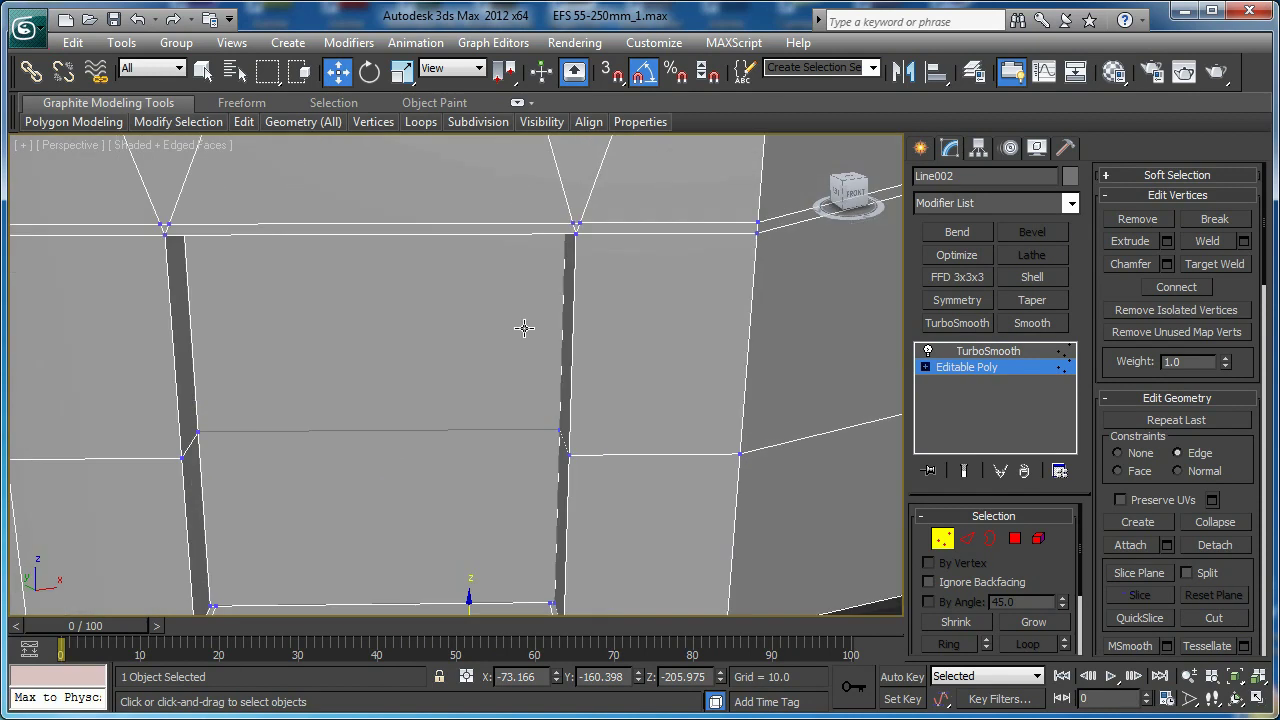
pyautogui.press('2')
pyautogui.click(572, 288)
pyautogui.hotkey('alt', 'r')
pyautogui.scroll(3, 517, 366)
pyautogui.scroll(-3, 517, 366)
pyautogui.click(1243, 314)
pyautogui.click(699, 449)
pyautogui.moveTo(704, 506); pyautogui.dragTo(335, 433)
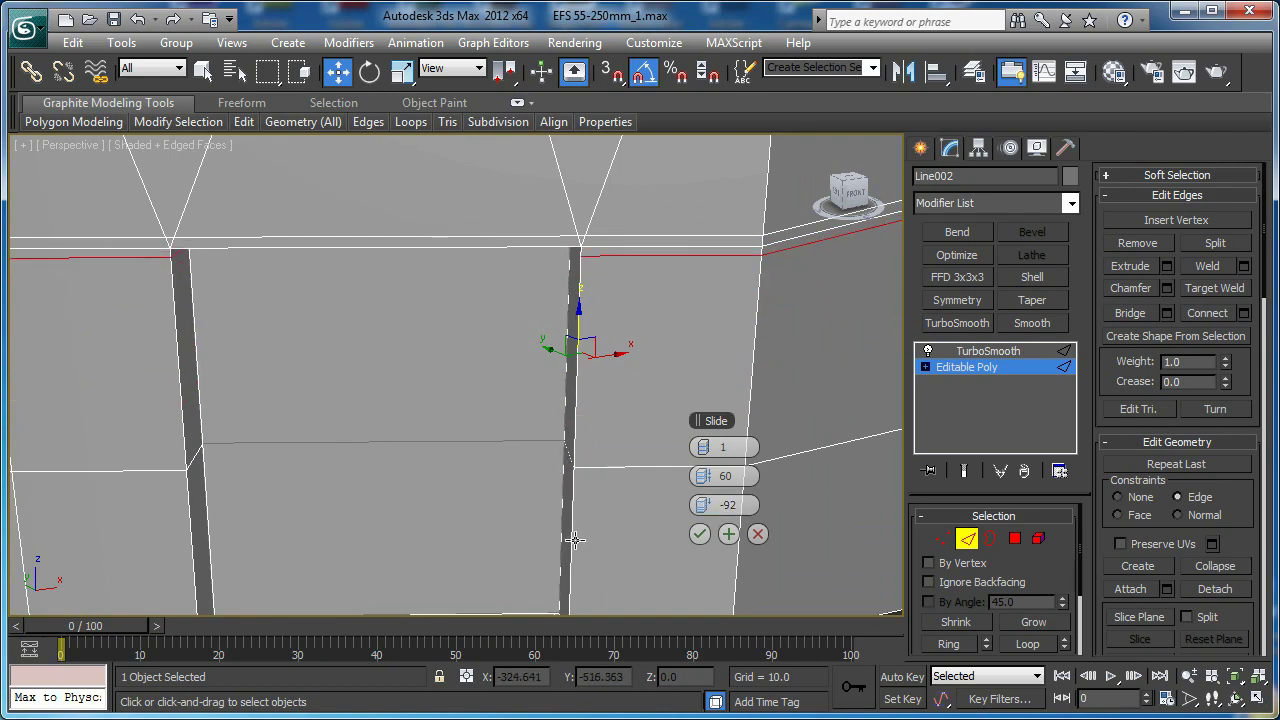
pyautogui.click(700, 534)
# Try to connect the ring of vertical edges beside the recess's lower half with a loop near the rim
pyautogui.moveTo(623, 514); pyautogui.dragTo(577, 398, button='middle')
pyautogui.scroll(1, 577, 400)
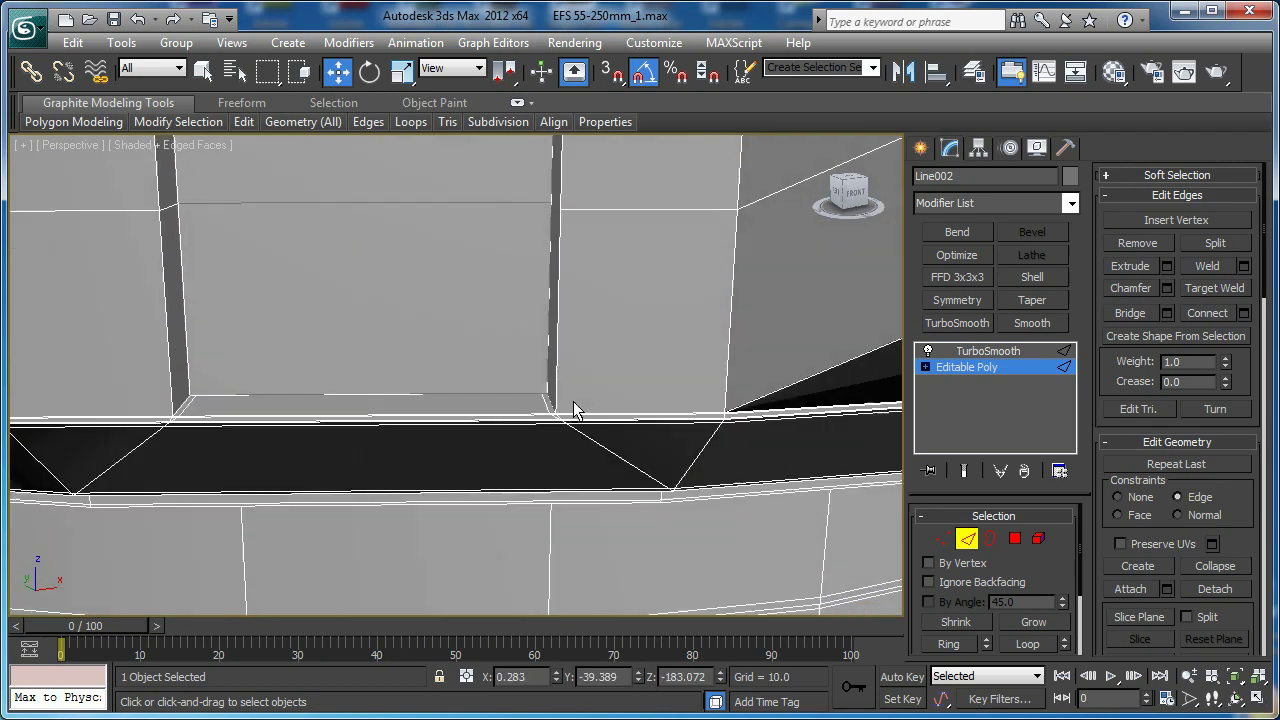
pyautogui.scroll(2, 565, 404)
pyautogui.click(567, 370)
pyautogui.scroll(-2, 553, 370)
pyautogui.moveTo(541, 370); pyautogui.dragTo(672, 400, button='middle')
pyautogui.scroll(1, 672, 400)
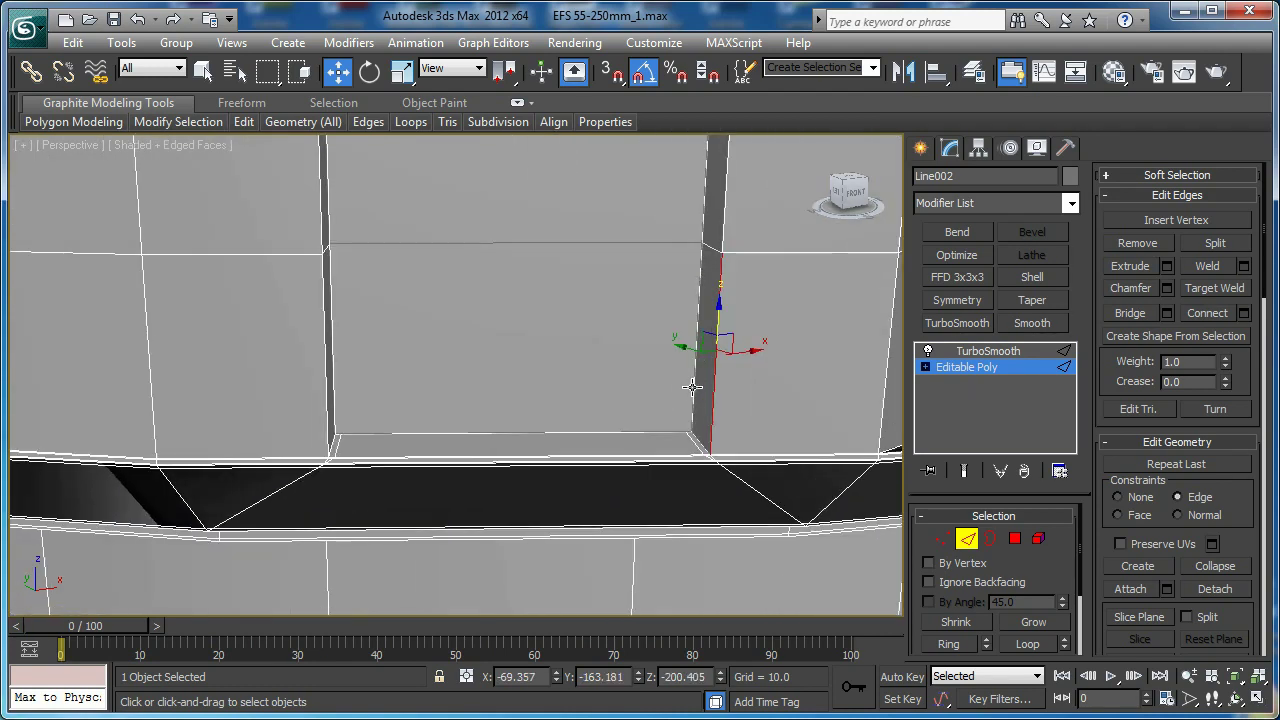
pyautogui.scroll(-2, 720, 408)
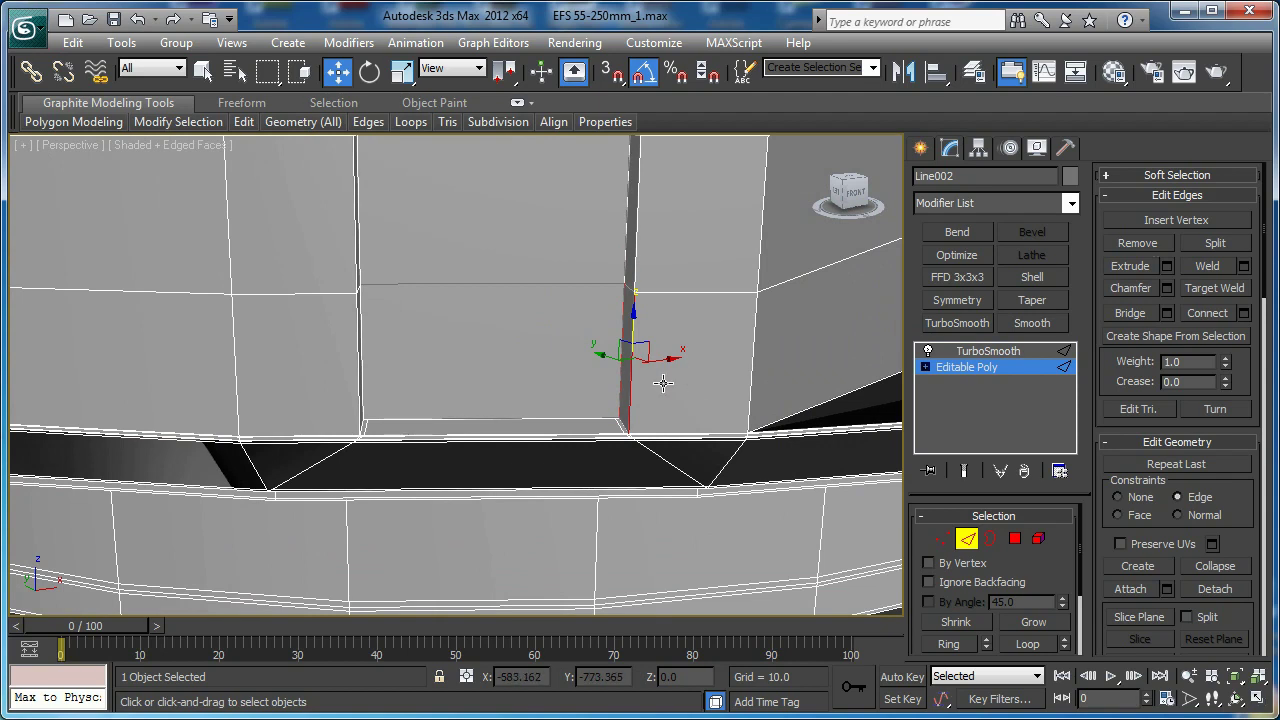
pyautogui.scroll(-2, 761, 348)
pyautogui.moveTo(724, 387); pyautogui.dragTo(625, 416, button='middle')
pyautogui.keyDown('ctrl'); pyautogui.click(543, 419); pyautogui.keyUp('ctrl')
pyautogui.hotkey('alt', 'r')
pyautogui.hotkey('ctrl', 'shift', 'e')
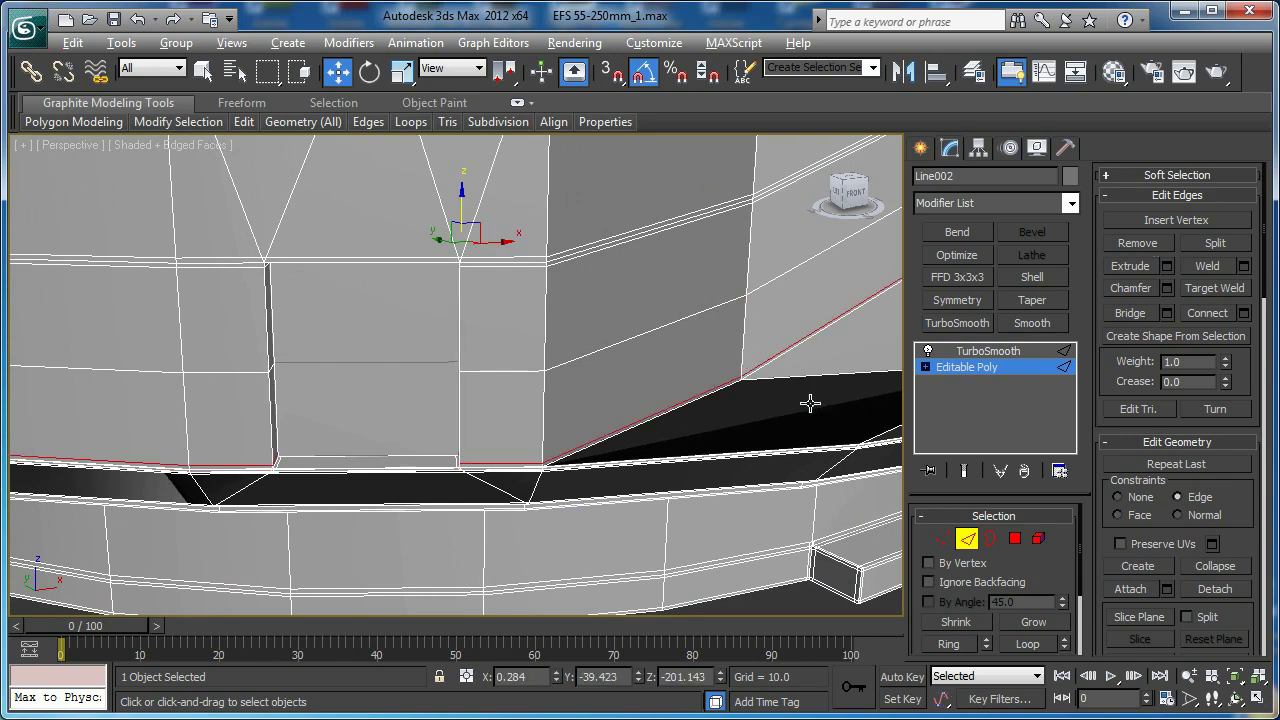
# Preview the TurboSmooth result around the recess, shaded without edges and with the smoothed wireframe
pyautogui.click(976, 538)
pyautogui.click(964, 472)
pyautogui.press('F4')
pyautogui.moveTo(783, 370); pyautogui.dragTo(644, 449, button='middle')
pyautogui.scroll(-2, 560, 465)
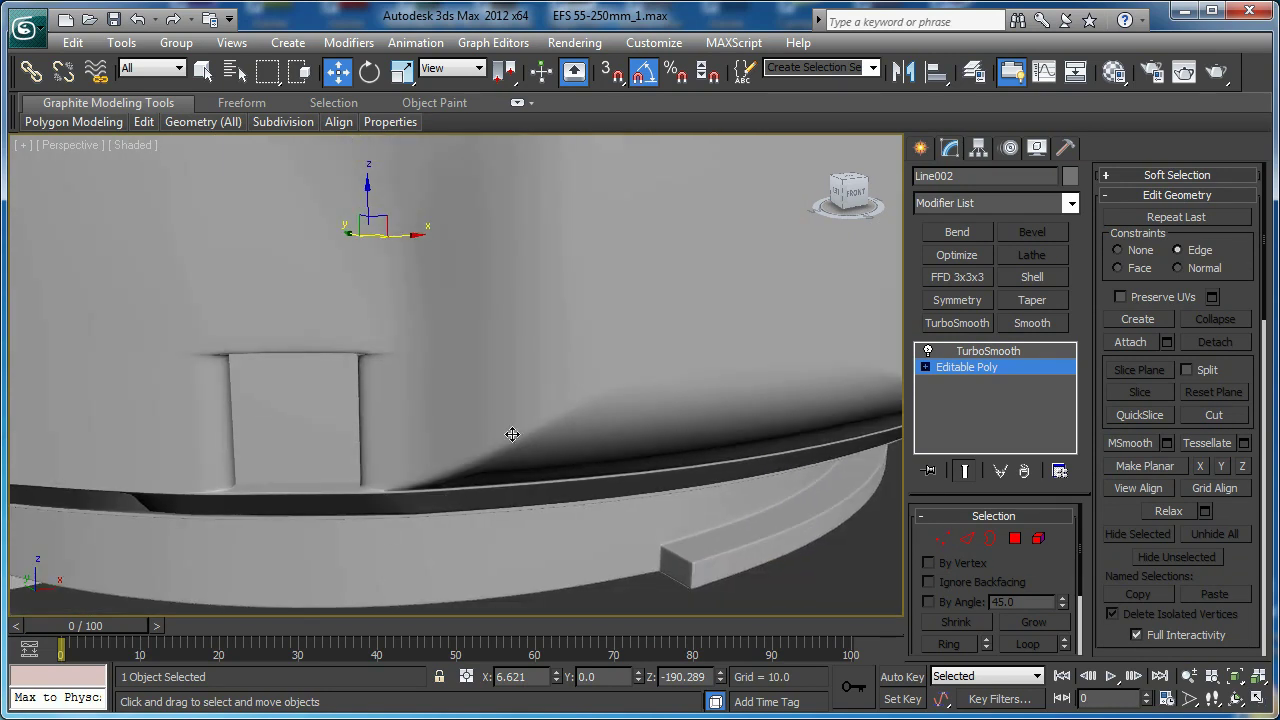
pyautogui.keyDown('alt'); pyautogui.moveTo(512, 434); pyautogui.dragTo(553, 397, button='middle'); pyautogui.keyUp('alt')
pyautogui.moveTo(665, 327); pyautogui.dragTo(641, 403, button='middle')
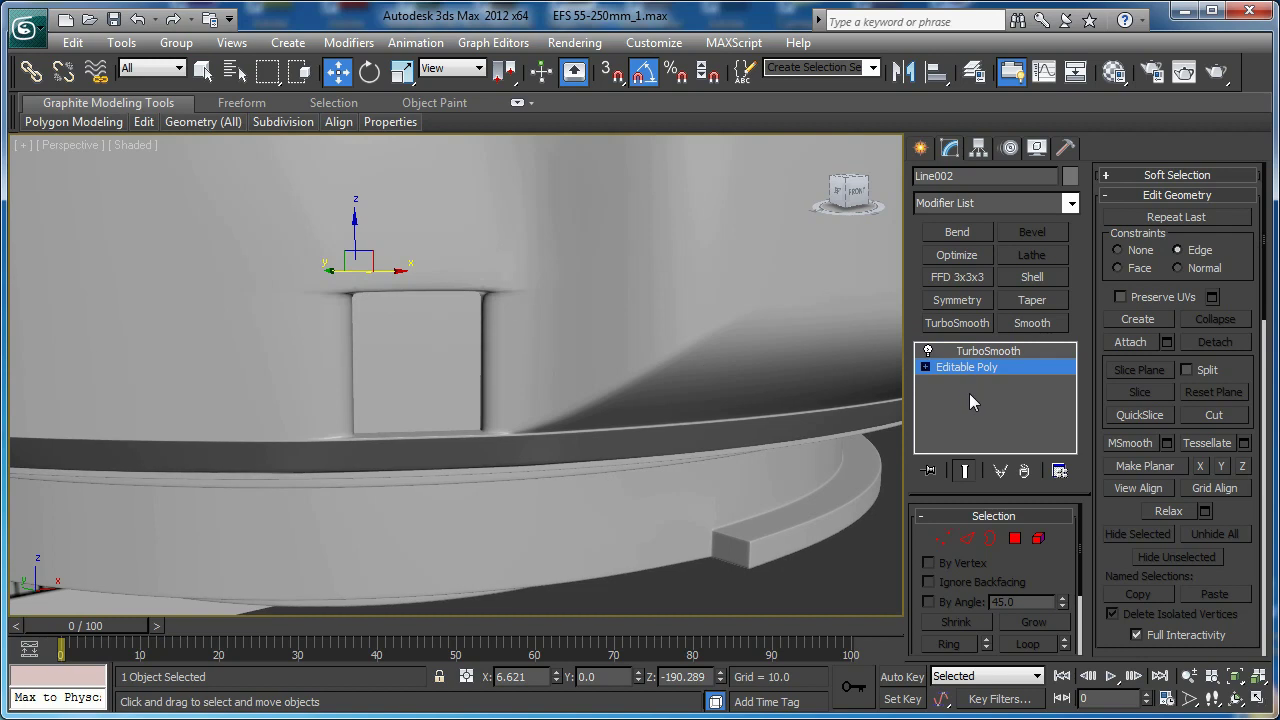
pyautogui.press('F4')
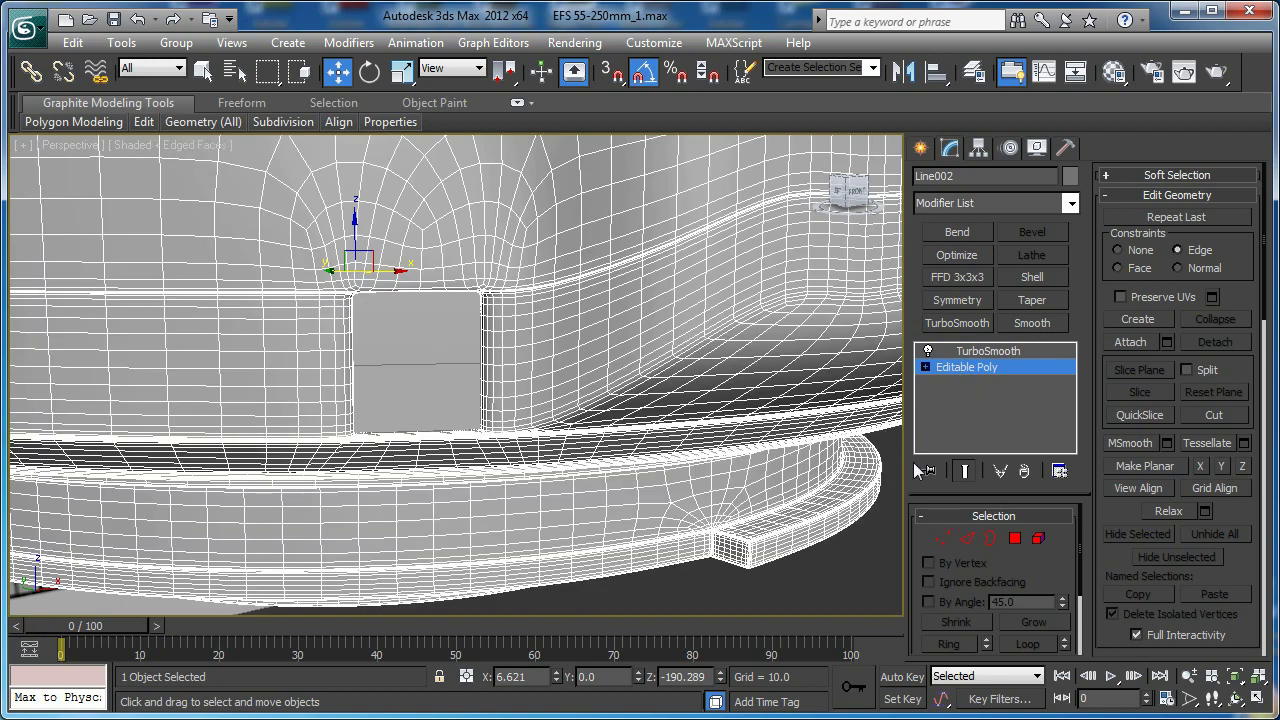
# Undo the last edge connection and return to the unsmoothed mesh at edge level
pyautogui.hotkey('ctrl', 'z')
pyautogui.click(963, 477)
pyautogui.press('F4')
pyautogui.press('2')
pyautogui.press('F4')
# Connect the vertical edges of the recess's lower half and its adjacent panel with 1 segment, slid close to the lower rim
pyautogui.keyDown('alt'); pyautogui.moveTo(486, 398); pyautogui.dragTo(429, 380, button='middle'); pyautogui.keyUp('alt')
pyautogui.scroll(2, 504, 408)
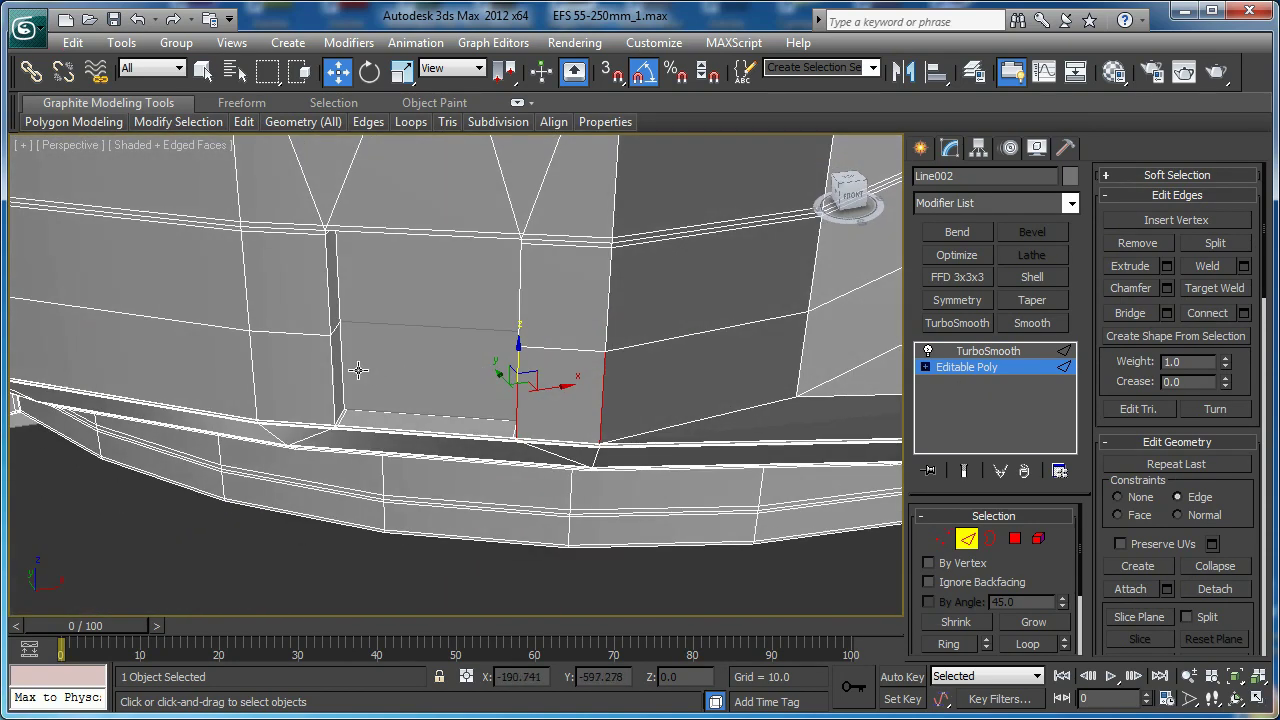
pyautogui.keyDown('ctrl'); pyautogui.click(341, 364); pyautogui.keyUp('ctrl')
pyautogui.keyDown('ctrl'); pyautogui.click(330, 365); pyautogui.keyUp('ctrl')
pyautogui.keyDown('ctrl'); pyautogui.click(252, 376); pyautogui.keyUp('ctrl')
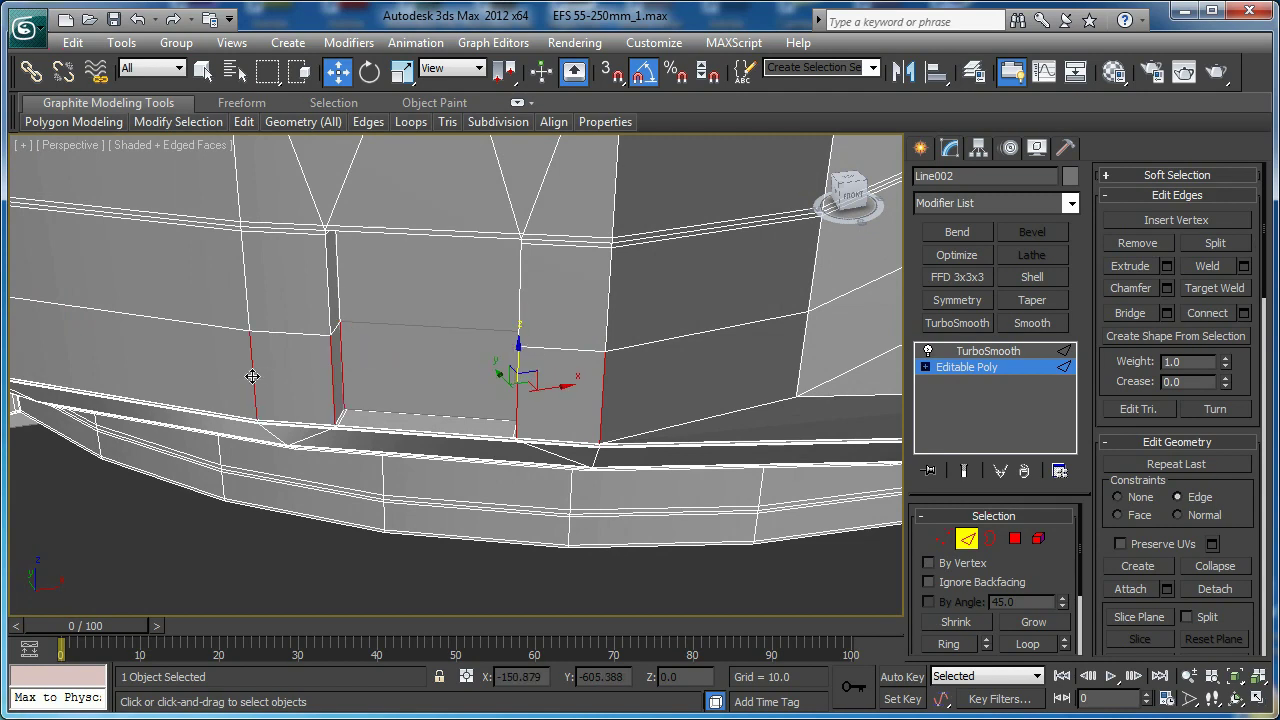
pyautogui.scroll(4, 440, 366)
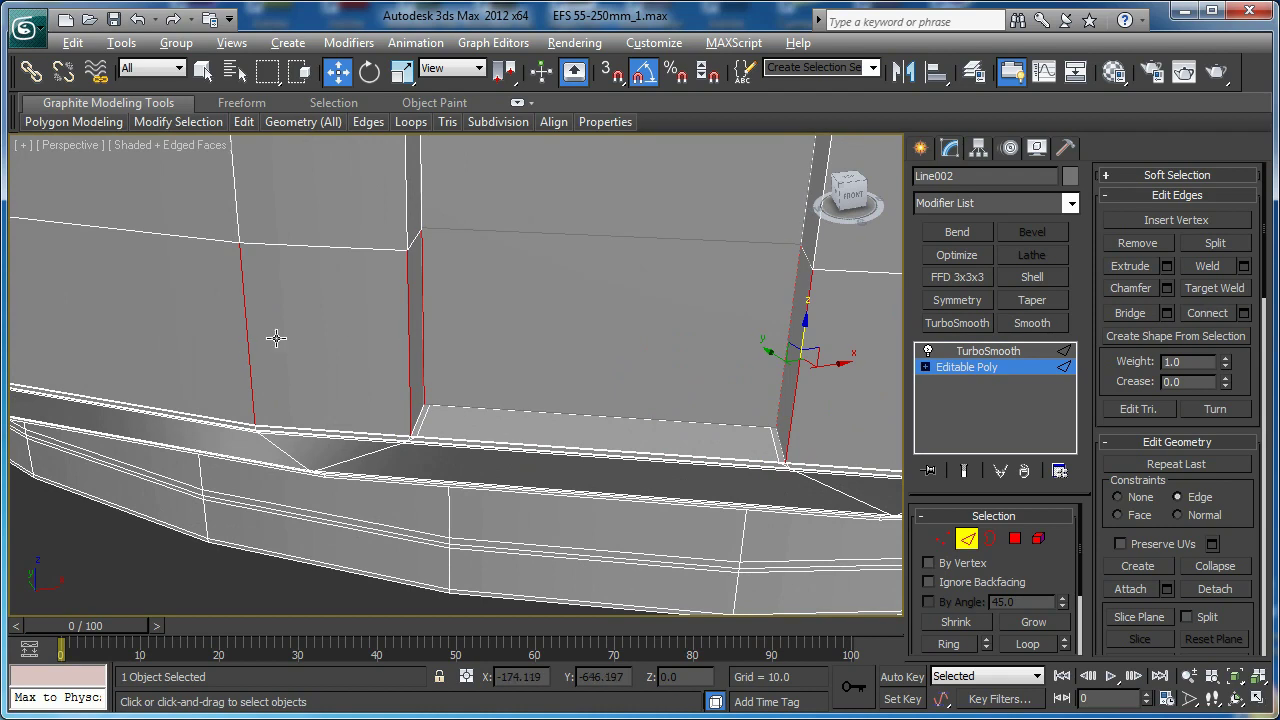
pyautogui.keyDown('alt'); pyautogui.click(244, 346); pyautogui.keyUp('alt')
pyautogui.keyDown('alt'); pyautogui.moveTo(369, 450); pyautogui.dragTo(332, 391, button='middle'); pyautogui.keyUp('alt')
pyautogui.scroll(2, 404, 408)
pyautogui.click(1244, 314)
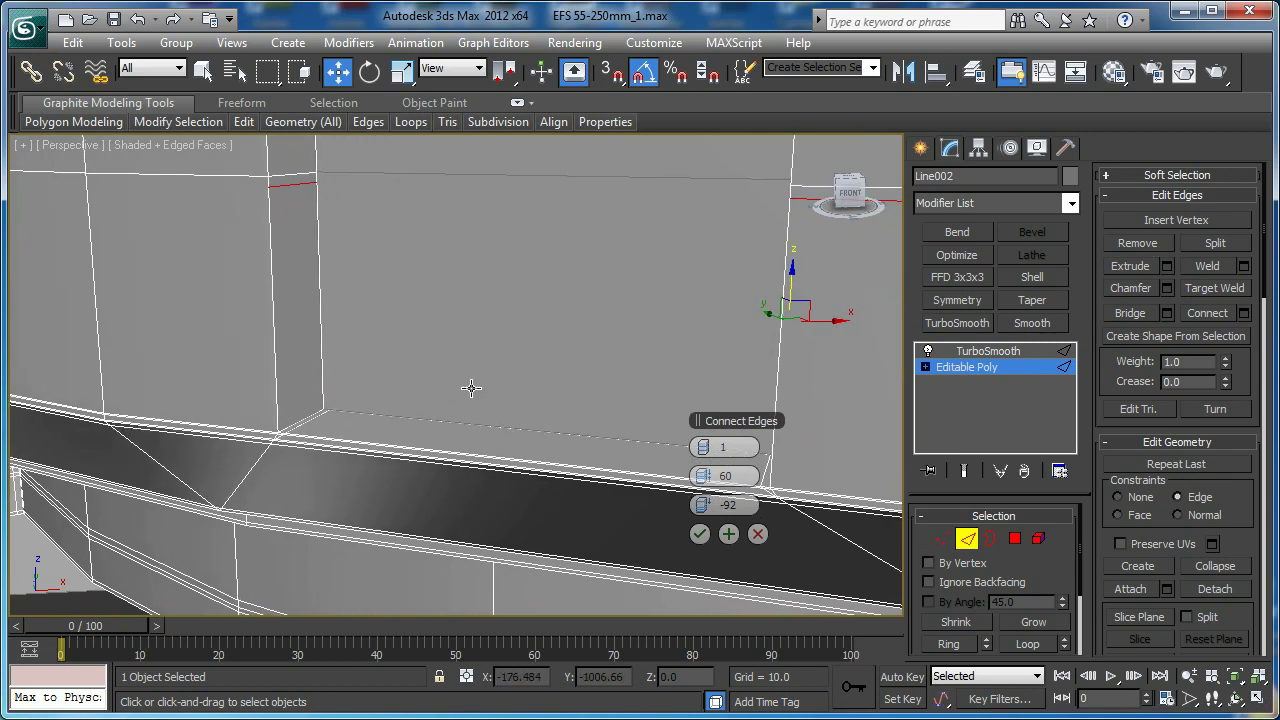
pyautogui.rightClick(708, 510)
pyautogui.moveTo(708, 510); pyautogui.dragTo(1066, 470)
pyautogui.click(700, 534)
# Target Weld the new edge's outer end vertex onto the rim corner vertex directly below it
pyautogui.moveTo(621, 330); pyautogui.dragTo(480, 455, button='middle')
pyautogui.scroll(2, 626, 457)
pyautogui.moveTo(626, 457); pyautogui.dragTo(561, 442, button='middle')
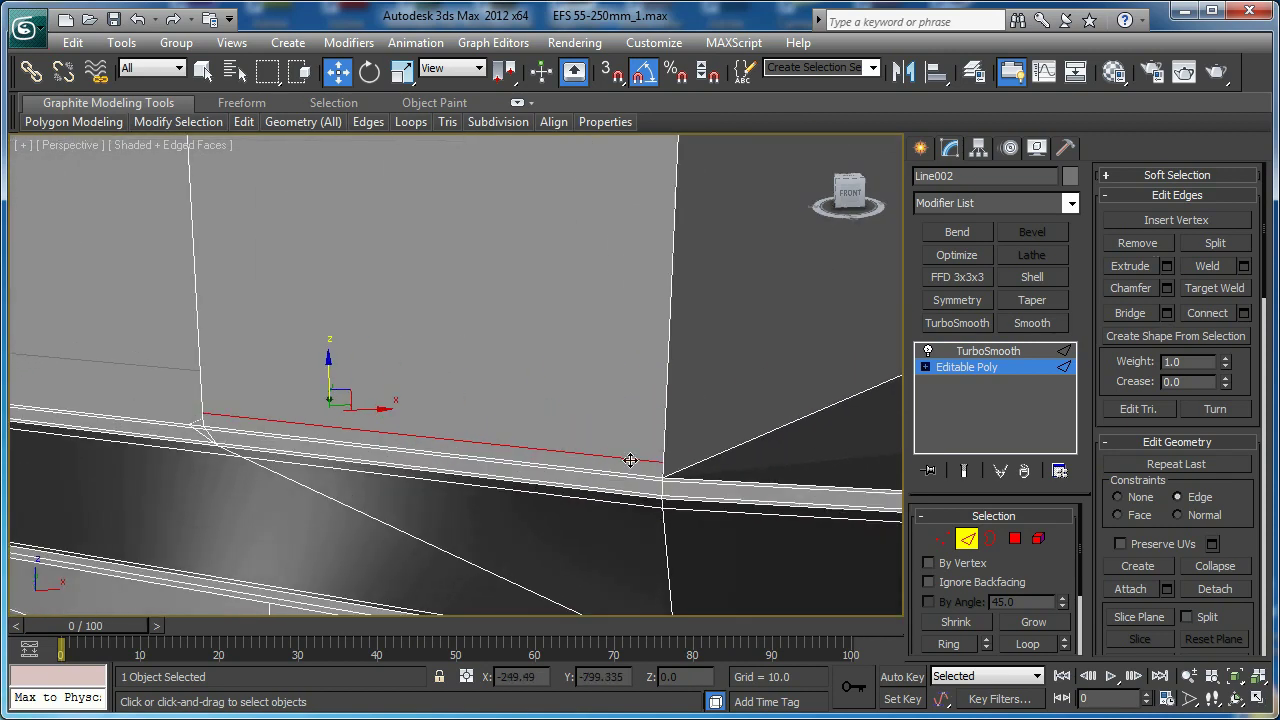
pyautogui.press('1')
pyautogui.scroll(2, 666, 462)
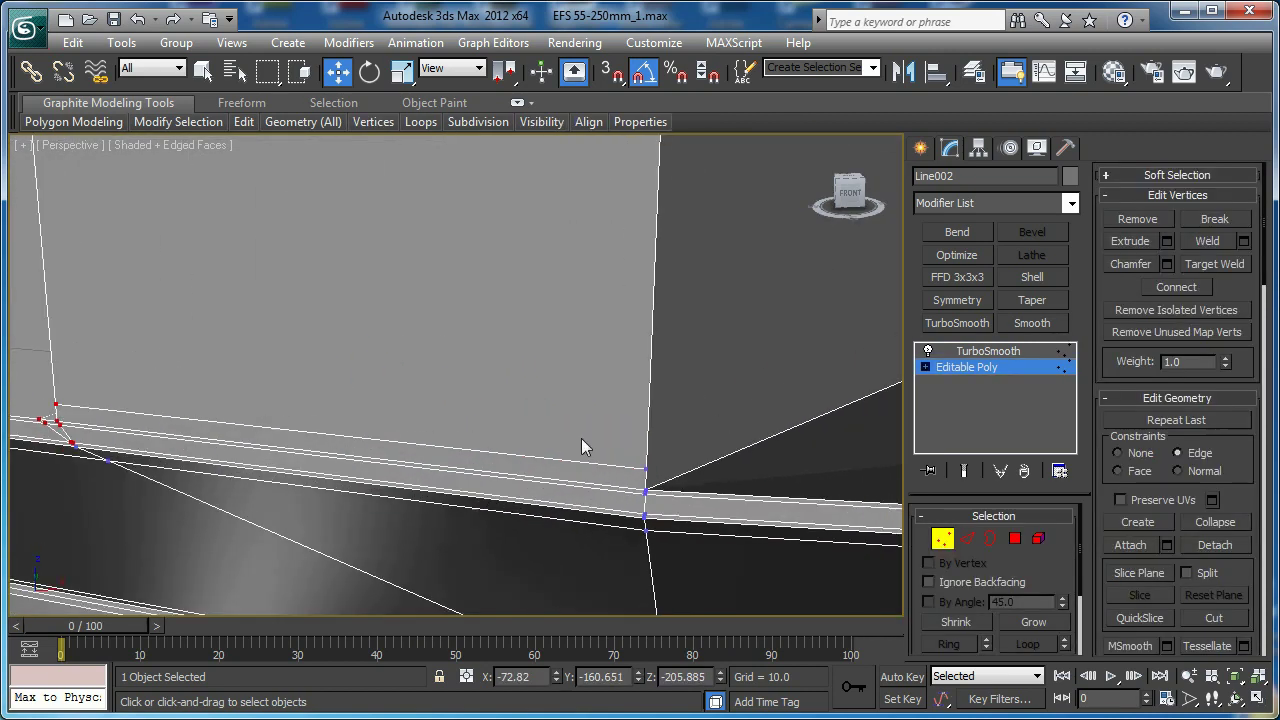
pyautogui.hotkey('ctrl', 'shift', 'w')
pyautogui.click(645, 469)
pyautogui.click(645, 491)
pyautogui.rightClick(270, 366)
# Connect the new vertex at the recess's other lower corner to the outer rim vertex with an edge
pyautogui.moveTo(270, 366); pyautogui.dragTo(754, 480, button='middle')
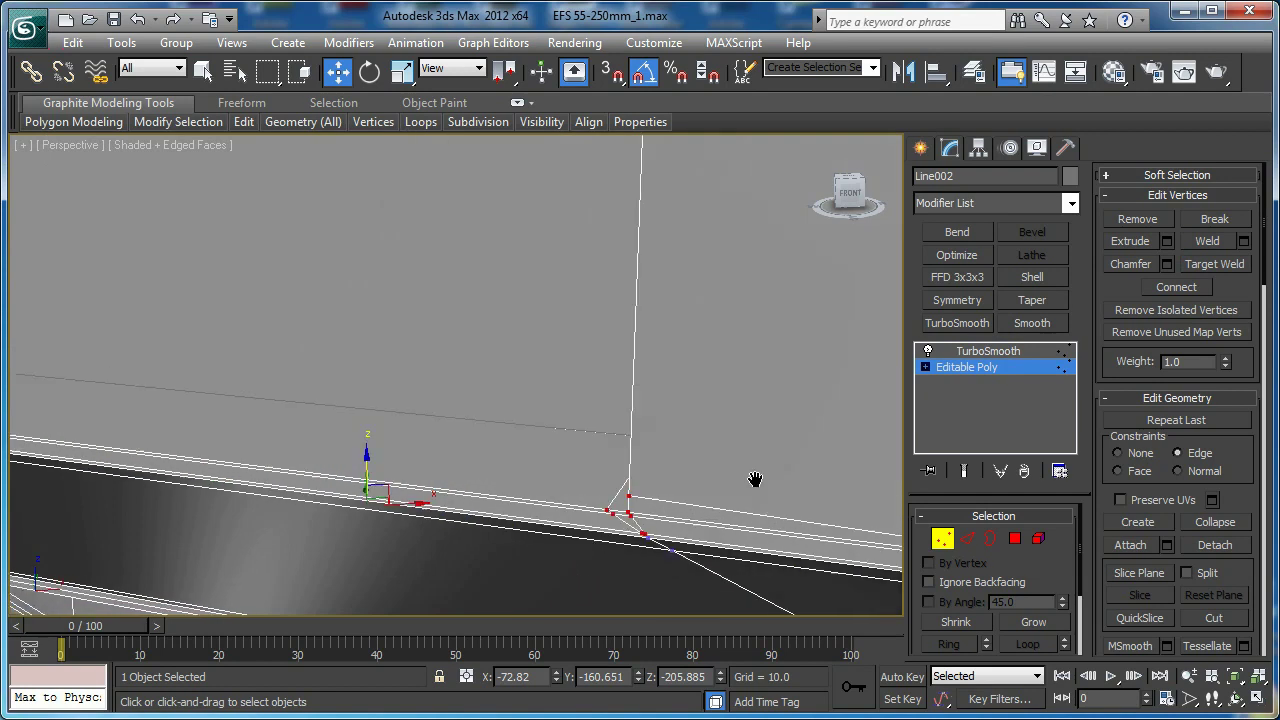
pyautogui.moveTo(60, 400); pyautogui.dragTo(484, 447, button='middle')
pyautogui.moveTo(255, 433); pyautogui.dragTo(439, 444, button='middle')
pyautogui.click(361, 443)
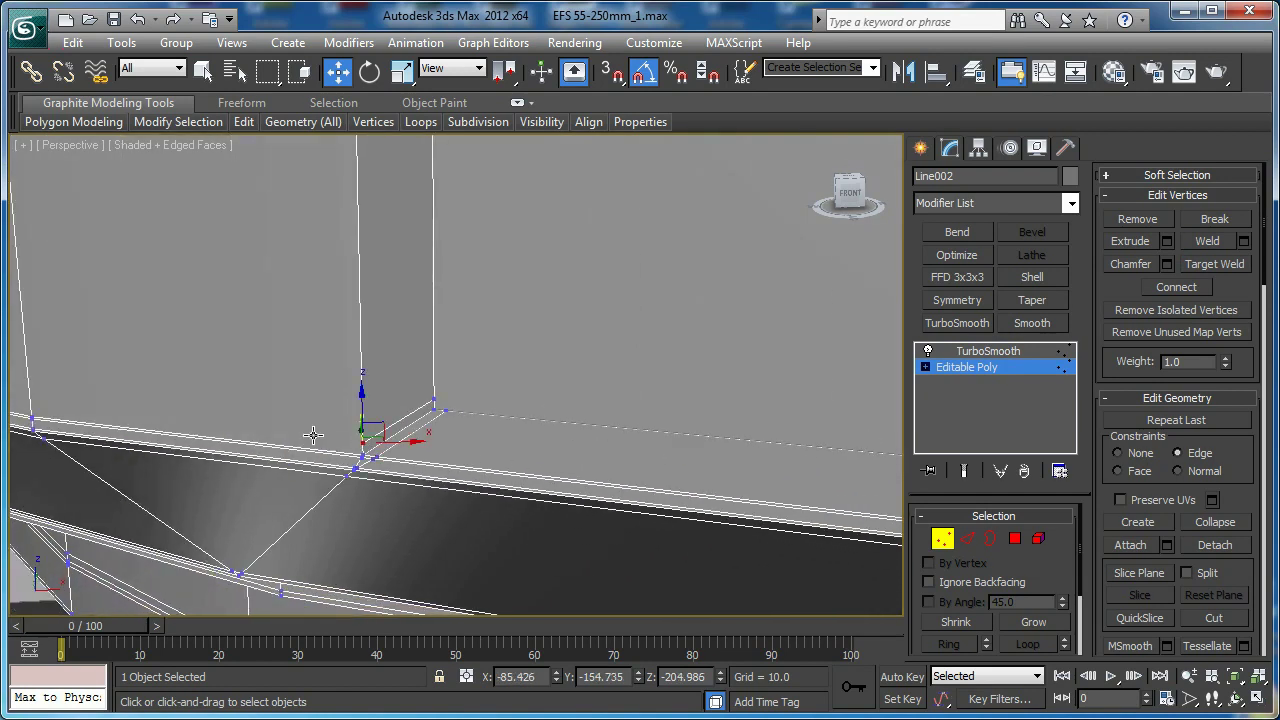
pyautogui.moveTo(172, 424); pyautogui.dragTo(333, 430, button='middle')
pyautogui.keyDown('ctrl'); pyautogui.click(178, 421); pyautogui.keyUp('ctrl')
pyautogui.hotkey('ctrl', 'shift', 'e')
# Connect the horizontal edges on that side of the recess with 1 segment, slid close to the recess's side edge
pyautogui.keyDown('alt'); pyautogui.moveTo(458, 414); pyautogui.dragTo(480, 370, button='middle'); pyautogui.keyUp('alt')
pyautogui.scroll(3, 474, 408)
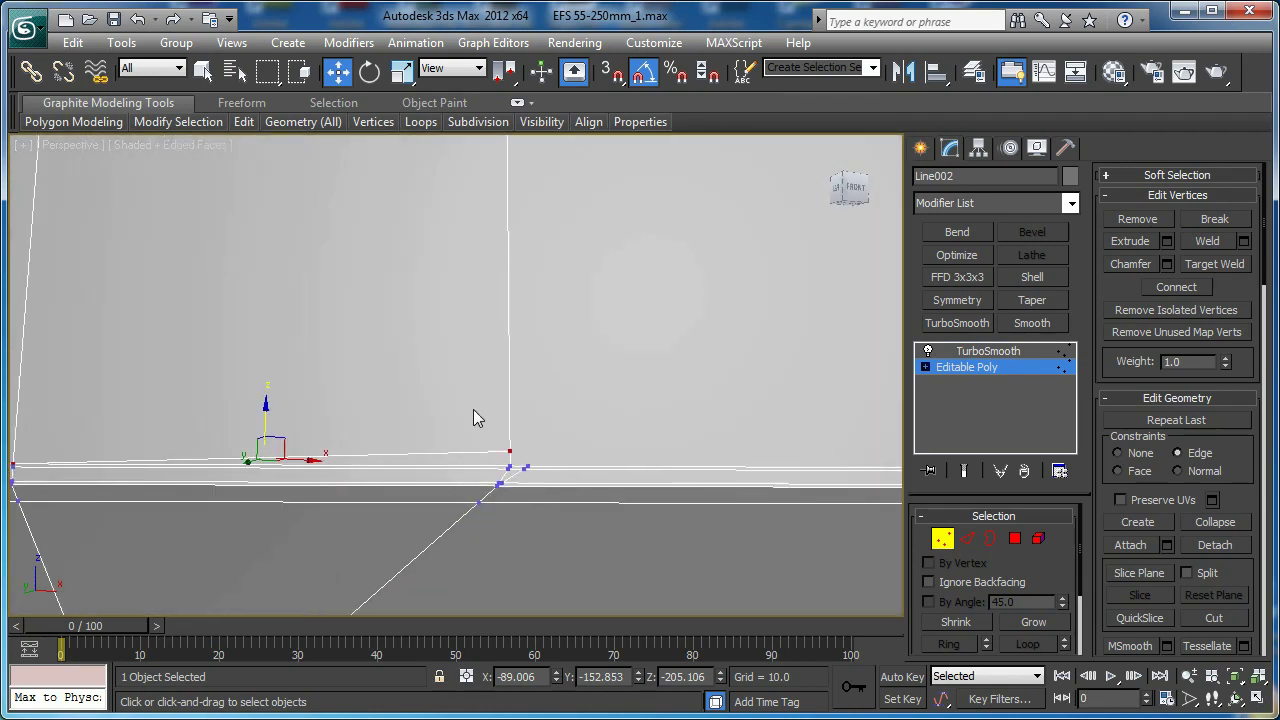
pyautogui.press('2')
pyautogui.click(498, 481)
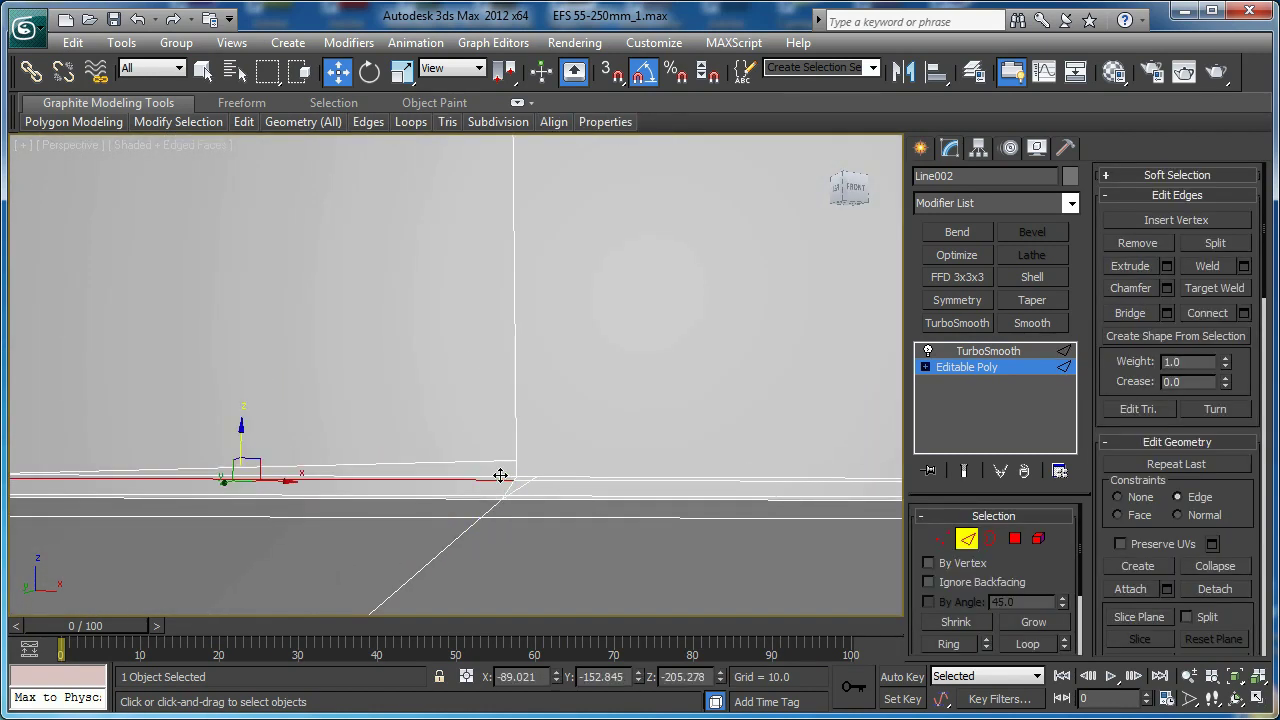
pyautogui.keyDown('ctrl'); pyautogui.click(498, 473); pyautogui.keyUp('ctrl')
pyautogui.keyDown('ctrl'); pyautogui.click(497, 463); pyautogui.keyUp('ctrl')
pyautogui.scroll(-2, 466, 364)
pyautogui.moveTo(466, 364); pyautogui.dragTo(489, 392, button='middle')
pyautogui.click(460, 369)
pyautogui.click(489, 392)
pyautogui.keyDown('ctrl'); pyautogui.click(489, 381); pyautogui.keyUp('ctrl')
pyautogui.keyDown('ctrl'); pyautogui.click(489, 367); pyautogui.keyUp('ctrl')
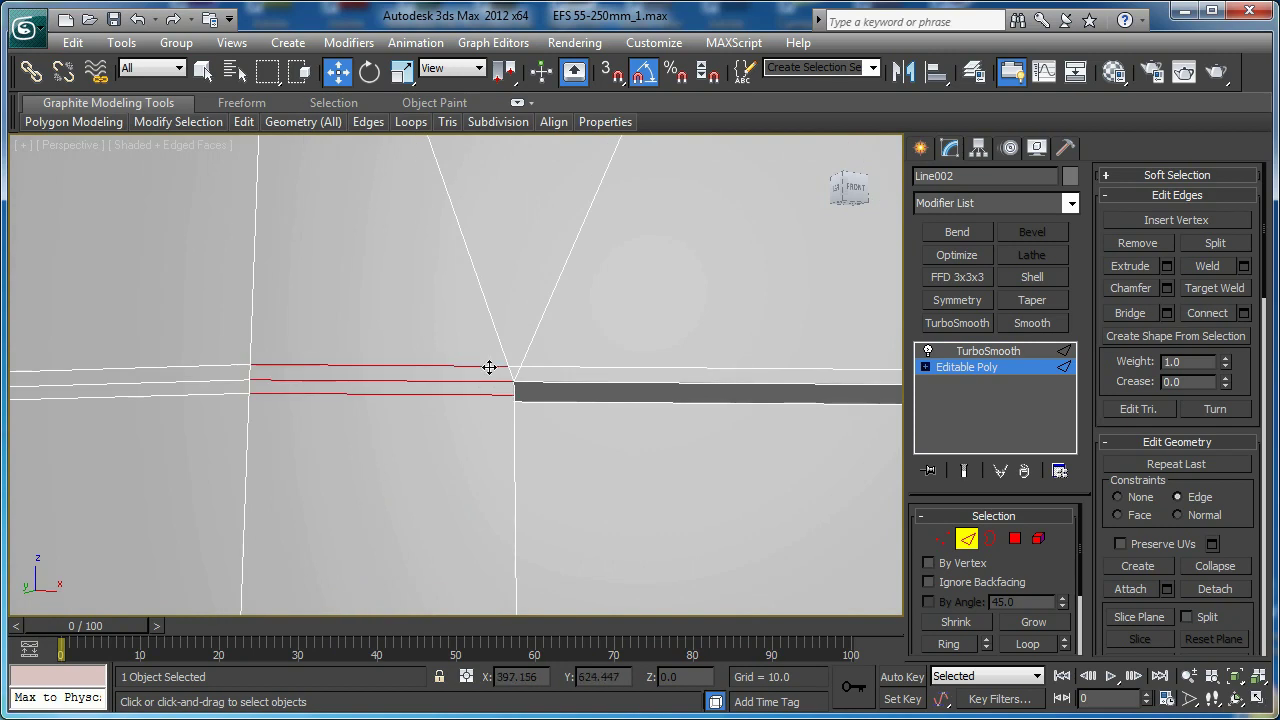
pyautogui.click(1246, 314)
pyautogui.rightClick(707, 506)
pyautogui.moveTo(707, 506); pyautogui.dragTo(349, 458)
pyautogui.click(704, 537)
# Target Weld the new support edge's upper and lower end vertices onto the neighbouring vertices at the recess corners
pyautogui.moveTo(591, 406); pyautogui.dragTo(591, 414, button='middle')
pyautogui.scroll(4, 588, 416)
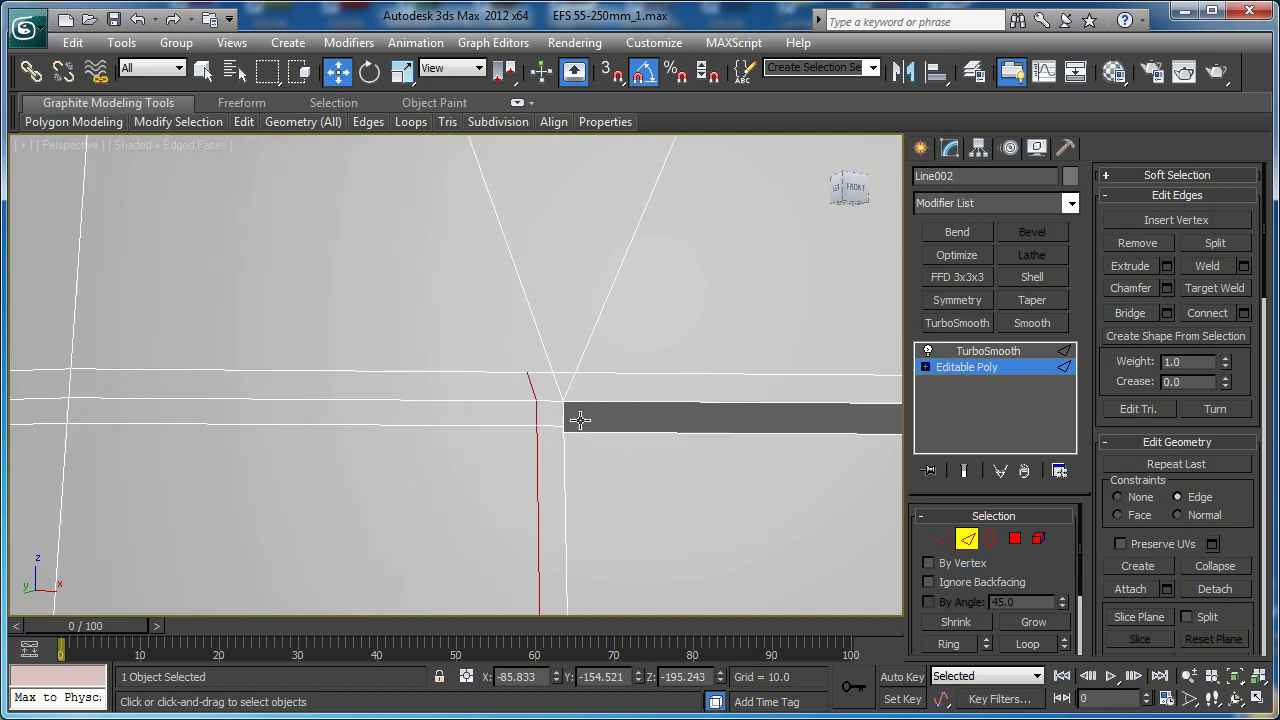
pyautogui.press('1')
pyautogui.hotkey('ctrl', 'shift', 'w')
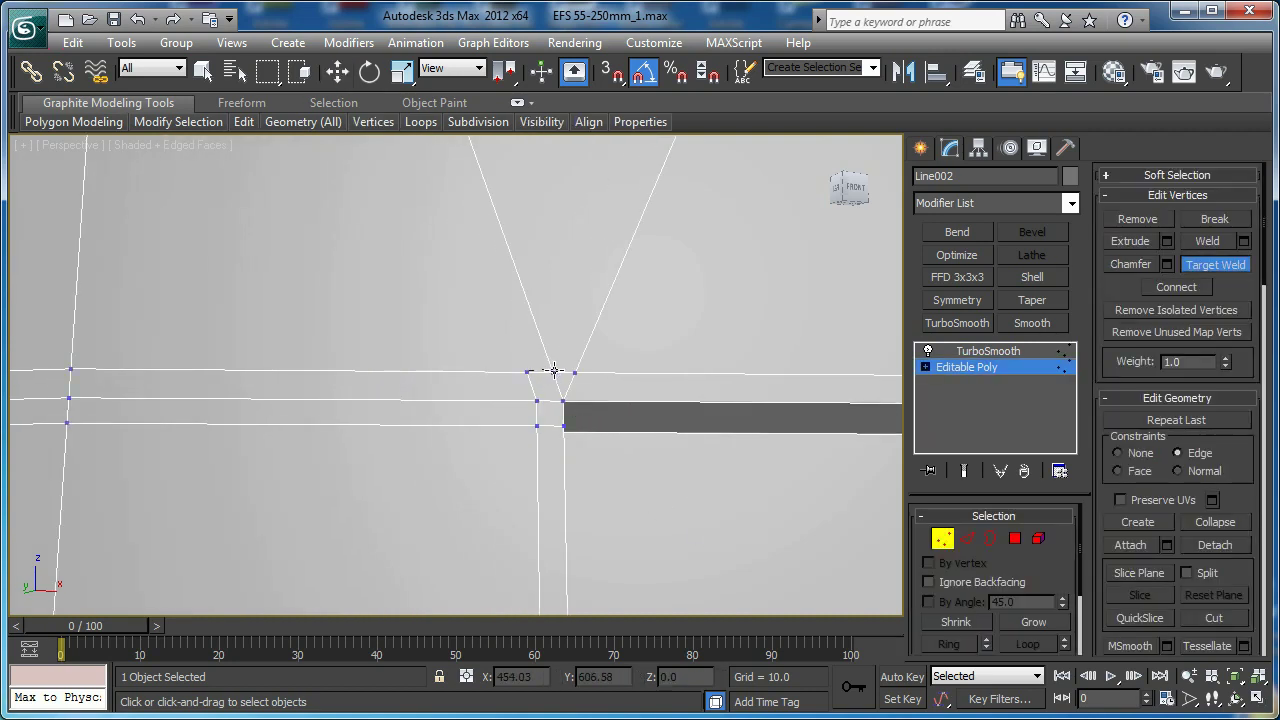
pyautogui.scroll(-9, 536, 480)
pyautogui.moveTo(561, 558); pyautogui.dragTo(533, 365, button='middle')
pyautogui.scroll(5, 533, 365)
pyautogui.scroll(4, 531, 386)
pyautogui.moveTo(511, 434); pyautogui.dragTo(600, 443, button='middle')
pyautogui.scroll(3, 489, 427)
pyautogui.scroll(3, 600, 443)
pyautogui.moveTo(587, 560); pyautogui.dragTo(504, 427, button='middle')
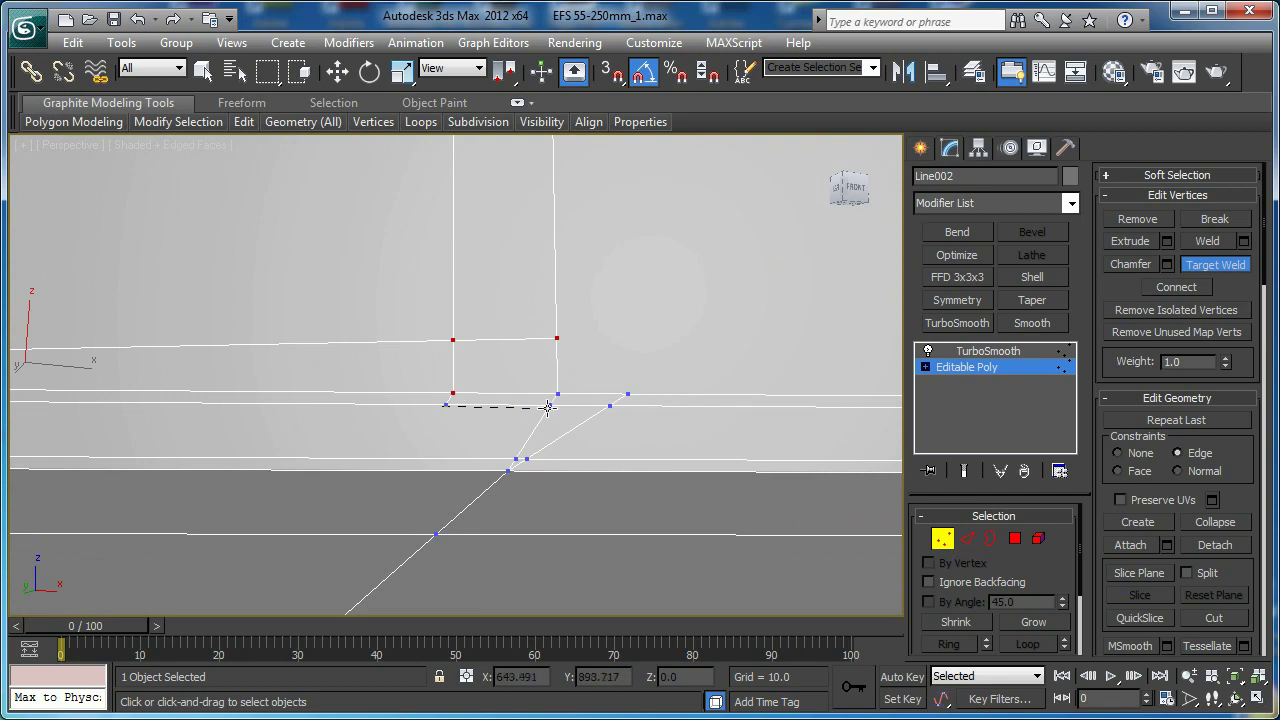
pyautogui.click(548, 406)
# Adjust the support-edge vertex beside the recess's lower corner
pyautogui.press('w')
pyautogui.click(453, 392)
pyautogui.keyDown('alt'); pyautogui.moveTo(584, 362); pyautogui.dragTo(532, 488, button='middle'); pyautogui.keyUp('alt')
pyautogui.moveTo(486, 383); pyautogui.dragTo(526, 349)
pyautogui.click(449, 353)
# Connect the horizontal edges between the recess's other side and the band's edge with 1 segment, slid close to the recess's side edge
pyautogui.scroll(-5, 528, 385)
pyautogui.scroll(-5, 553, 366)
pyautogui.keyDown('alt'); pyautogui.moveTo(690, 445); pyautogui.dragTo(728, 340, button='middle'); pyautogui.keyUp('alt')
pyautogui.moveTo(728, 340); pyautogui.dragTo(496, 393, button='middle')
pyautogui.scroll(6, 422, 328)
pyautogui.press('2')
pyautogui.click(490, 433)
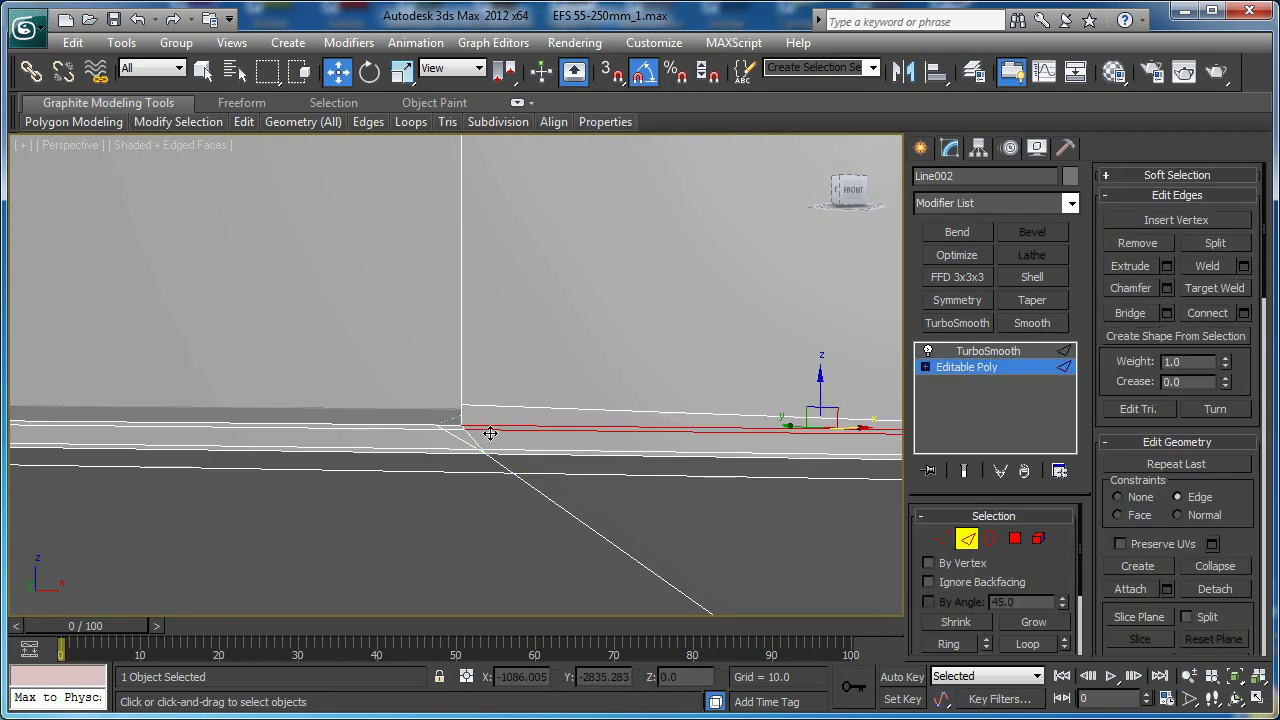
pyautogui.keyDown('ctrl'); pyautogui.click(491, 408); pyautogui.keyUp('ctrl')
pyautogui.keyDown('alt'); pyautogui.moveTo(510, 424); pyautogui.dragTo(529, 389, button='middle'); pyautogui.keyUp('alt')
pyautogui.scroll(-5, 504, 358)
pyautogui.keyDown('ctrl'); pyautogui.click(526, 376); pyautogui.keyUp('ctrl')
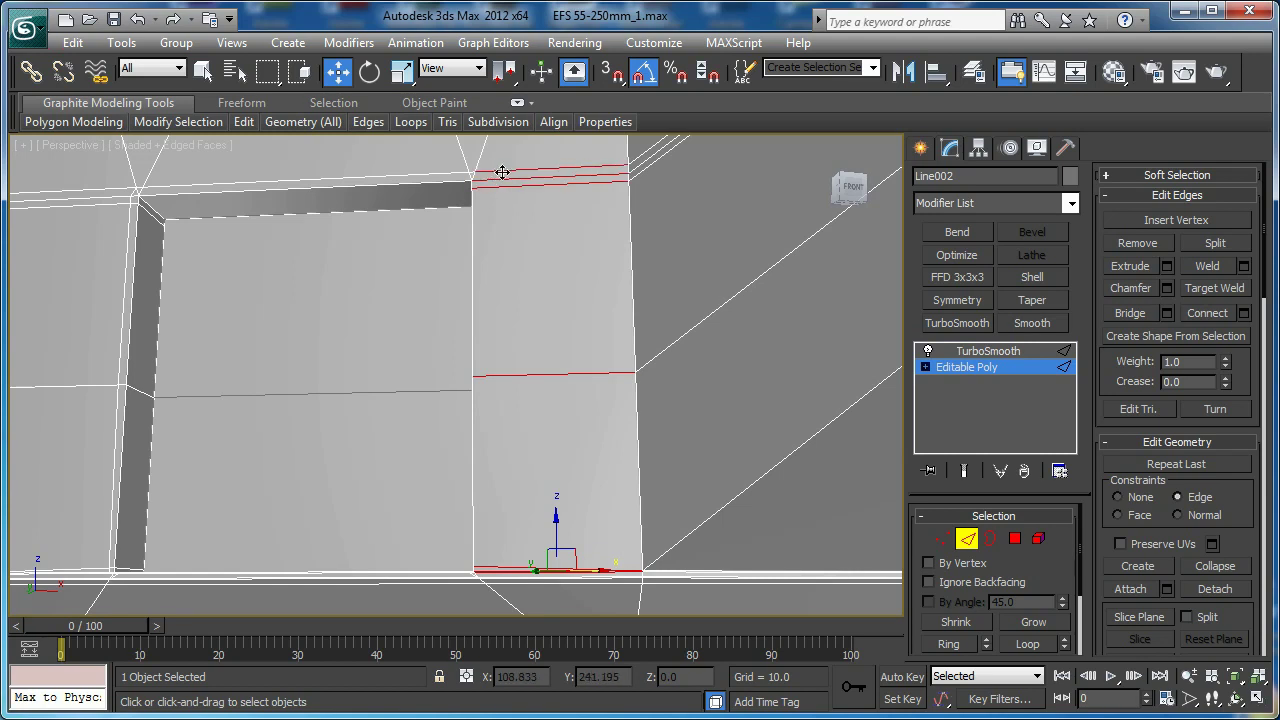
pyautogui.hotkey('ctrl', 'shift', 'e')
pyautogui.moveTo(508, 187); pyautogui.dragTo(509, 201, button='middle')
pyautogui.hotkey('ctrl', 'z')
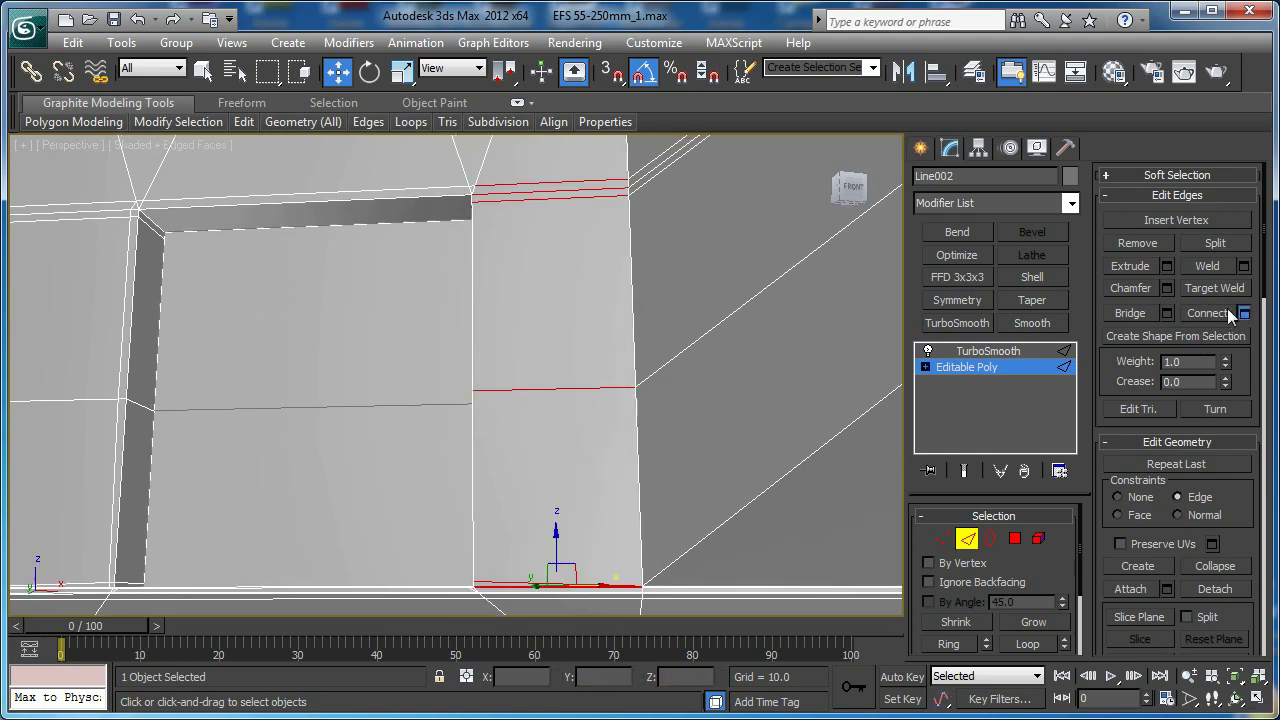
pyautogui.click(1238, 313)
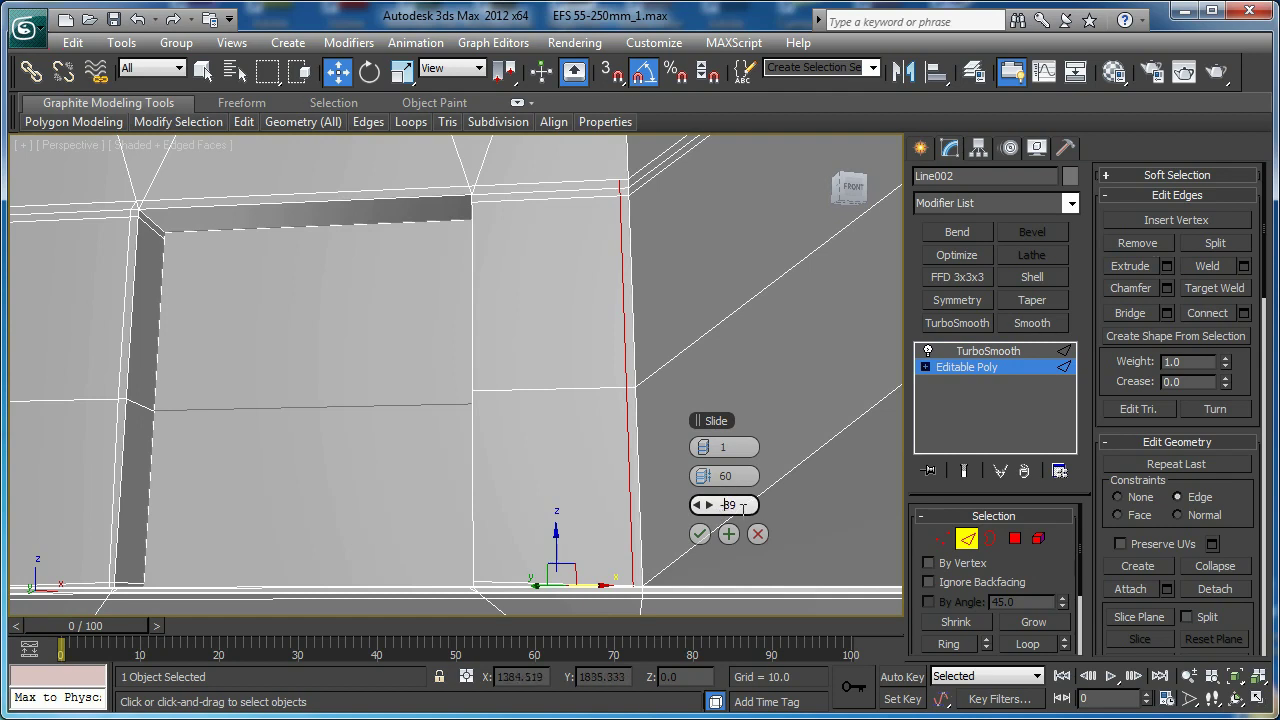
pyautogui.press('Return')
pyautogui.click(701, 535)
# Target Weld the new support edge's upper end vertex onto the neighbouring vertex above the recess's corner
pyautogui.moveTo(587, 390); pyautogui.dragTo(593, 508, button='middle')
pyautogui.scroll(3, 593, 508)
pyautogui.moveTo(531, 461); pyautogui.dragTo(514, 377, button='middle')
pyautogui.scroll(2, 514, 377)
pyautogui.press('1')
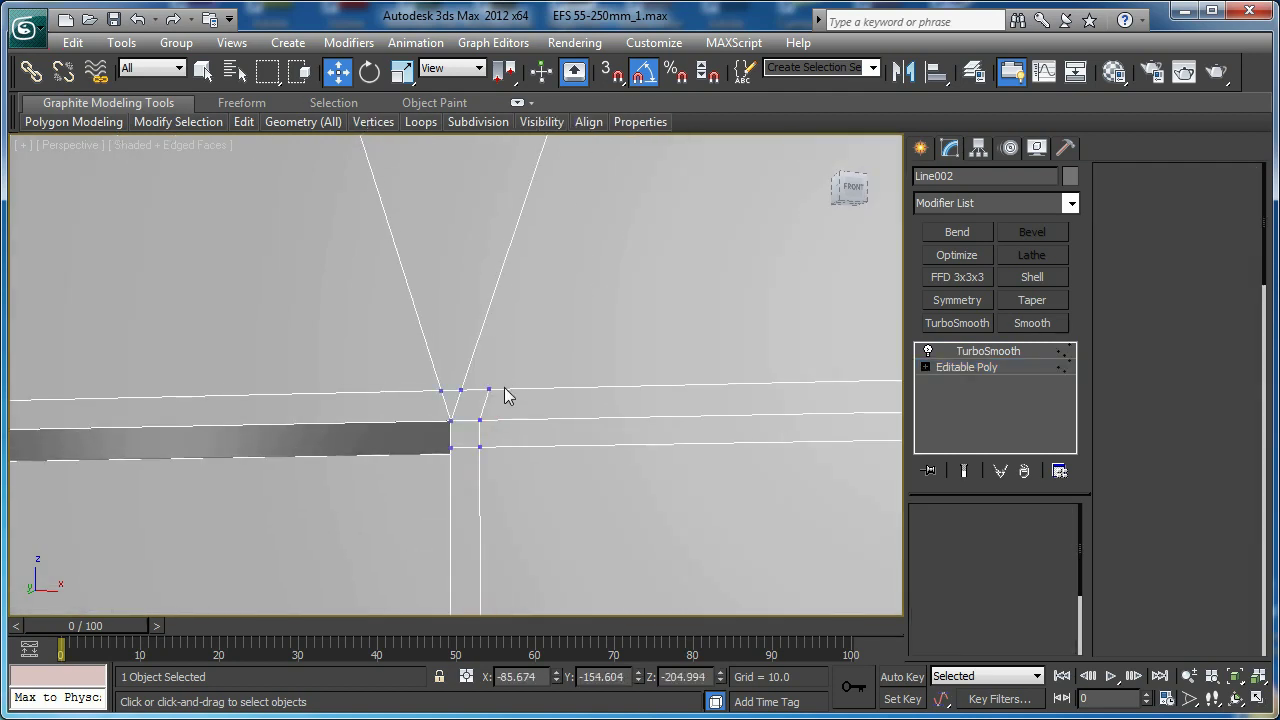
pyautogui.hotkey('ctrl', 'shift', 'w')
pyautogui.click(461, 390)
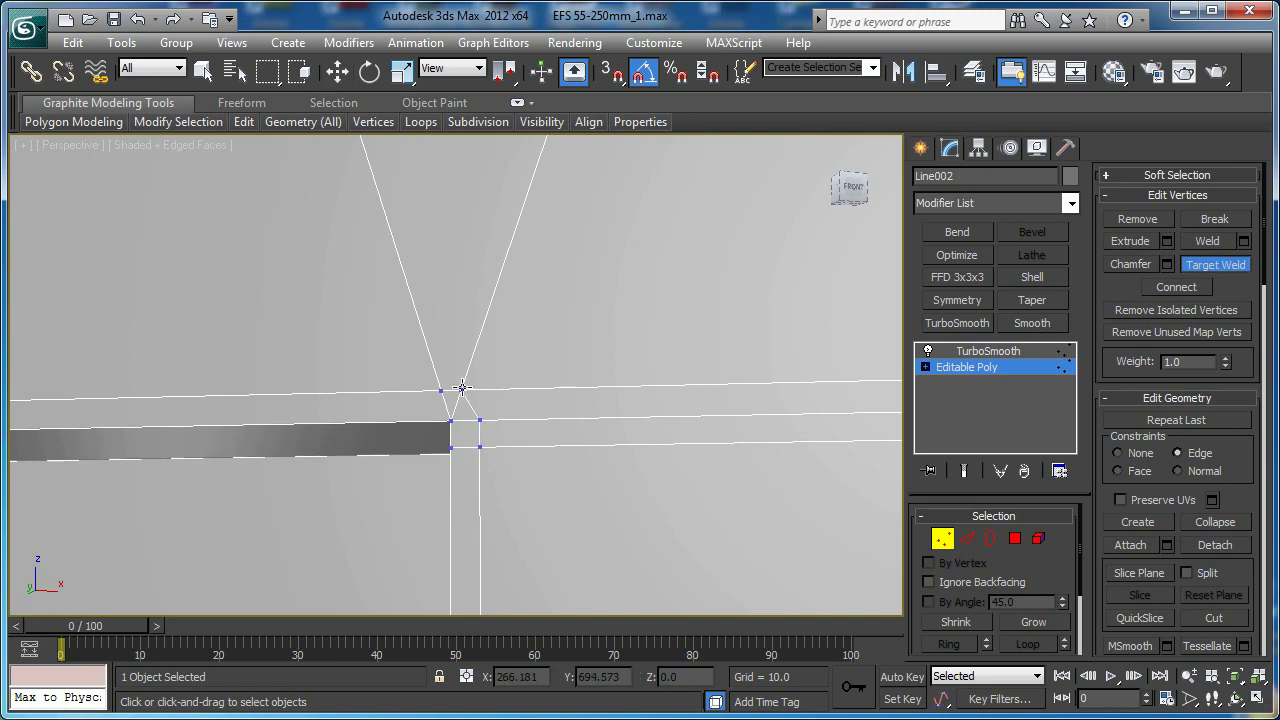
# Target Weld the support edge's lower end vertex onto the neighbouring vertex below the recess's lower corner
pyautogui.scroll(-5, 461, 378)
pyautogui.moveTo(492, 575); pyautogui.dragTo(509, 356, button='middle')
pyautogui.scroll(5, 490, 505)
pyautogui.moveTo(555, 429); pyautogui.dragTo(514, 402, button='middle')
pyautogui.scroll(3, 514, 402)
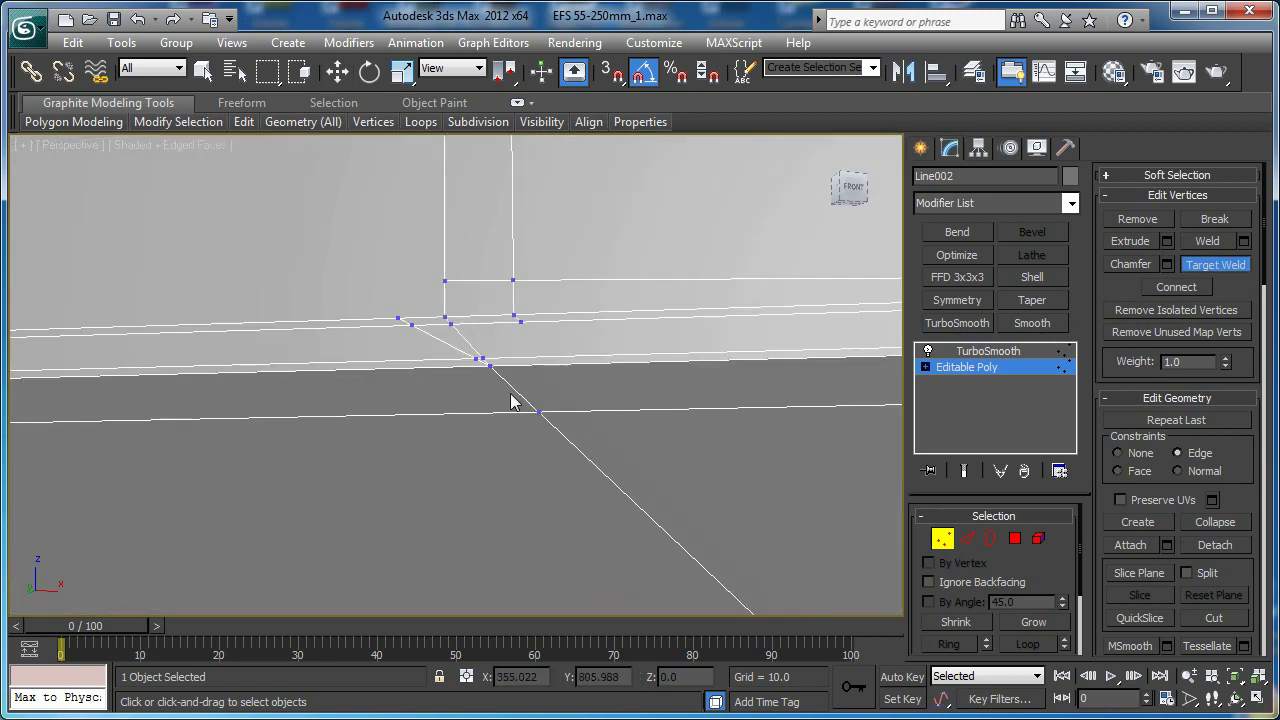
pyautogui.click(519, 322)
pyautogui.rightClick(504, 322)
# Slide the support edge's two remaining vertices at the lower corner along their edges, closer to the recess
pyautogui.click(511, 314)
pyautogui.moveTo(532, 319); pyautogui.dragTo(523, 284)
pyautogui.click(515, 279)
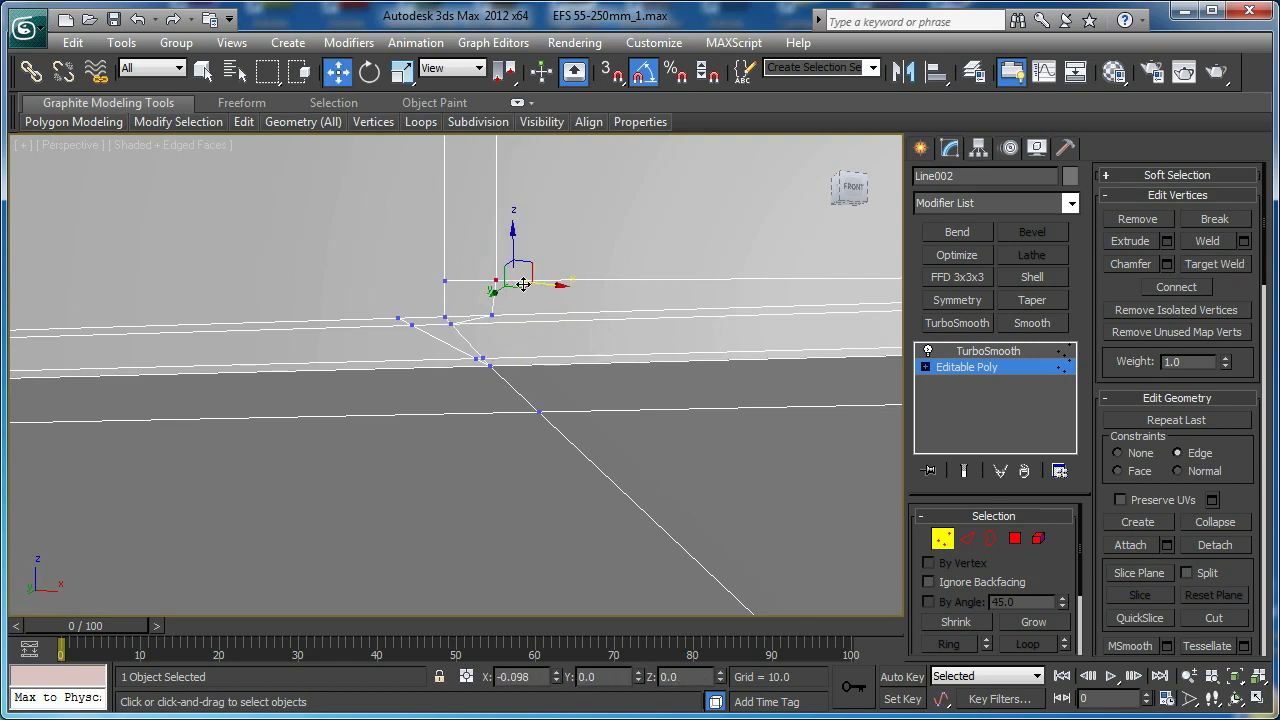
# Leave vertex editing, deselect the lens part and hide the edge display to inspect the smoothed recess
pyautogui.moveTo(523, 284); pyautogui.dragTo(523, 347, button='middle')
pyautogui.scroll(-5, 525, 347)
pyautogui.scroll(-5, 528, 347)
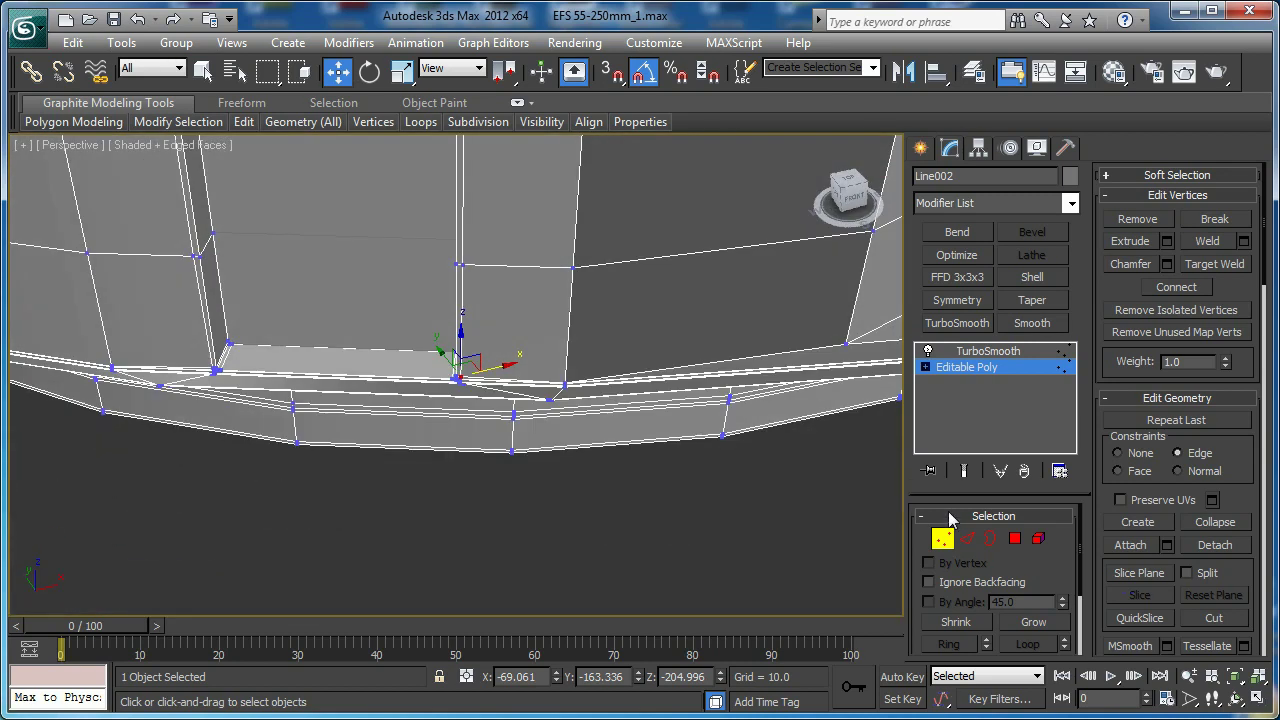
pyautogui.click(946, 543)
pyautogui.click(765, 553)
pyautogui.press('F4')
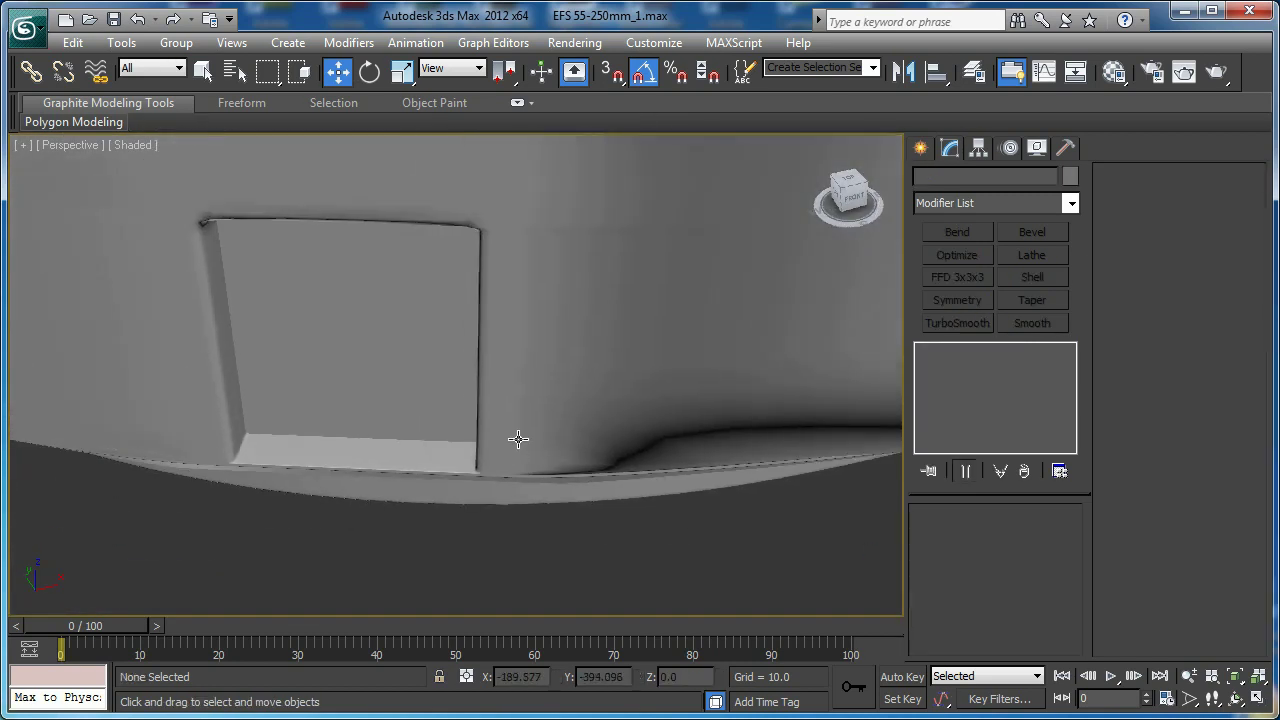